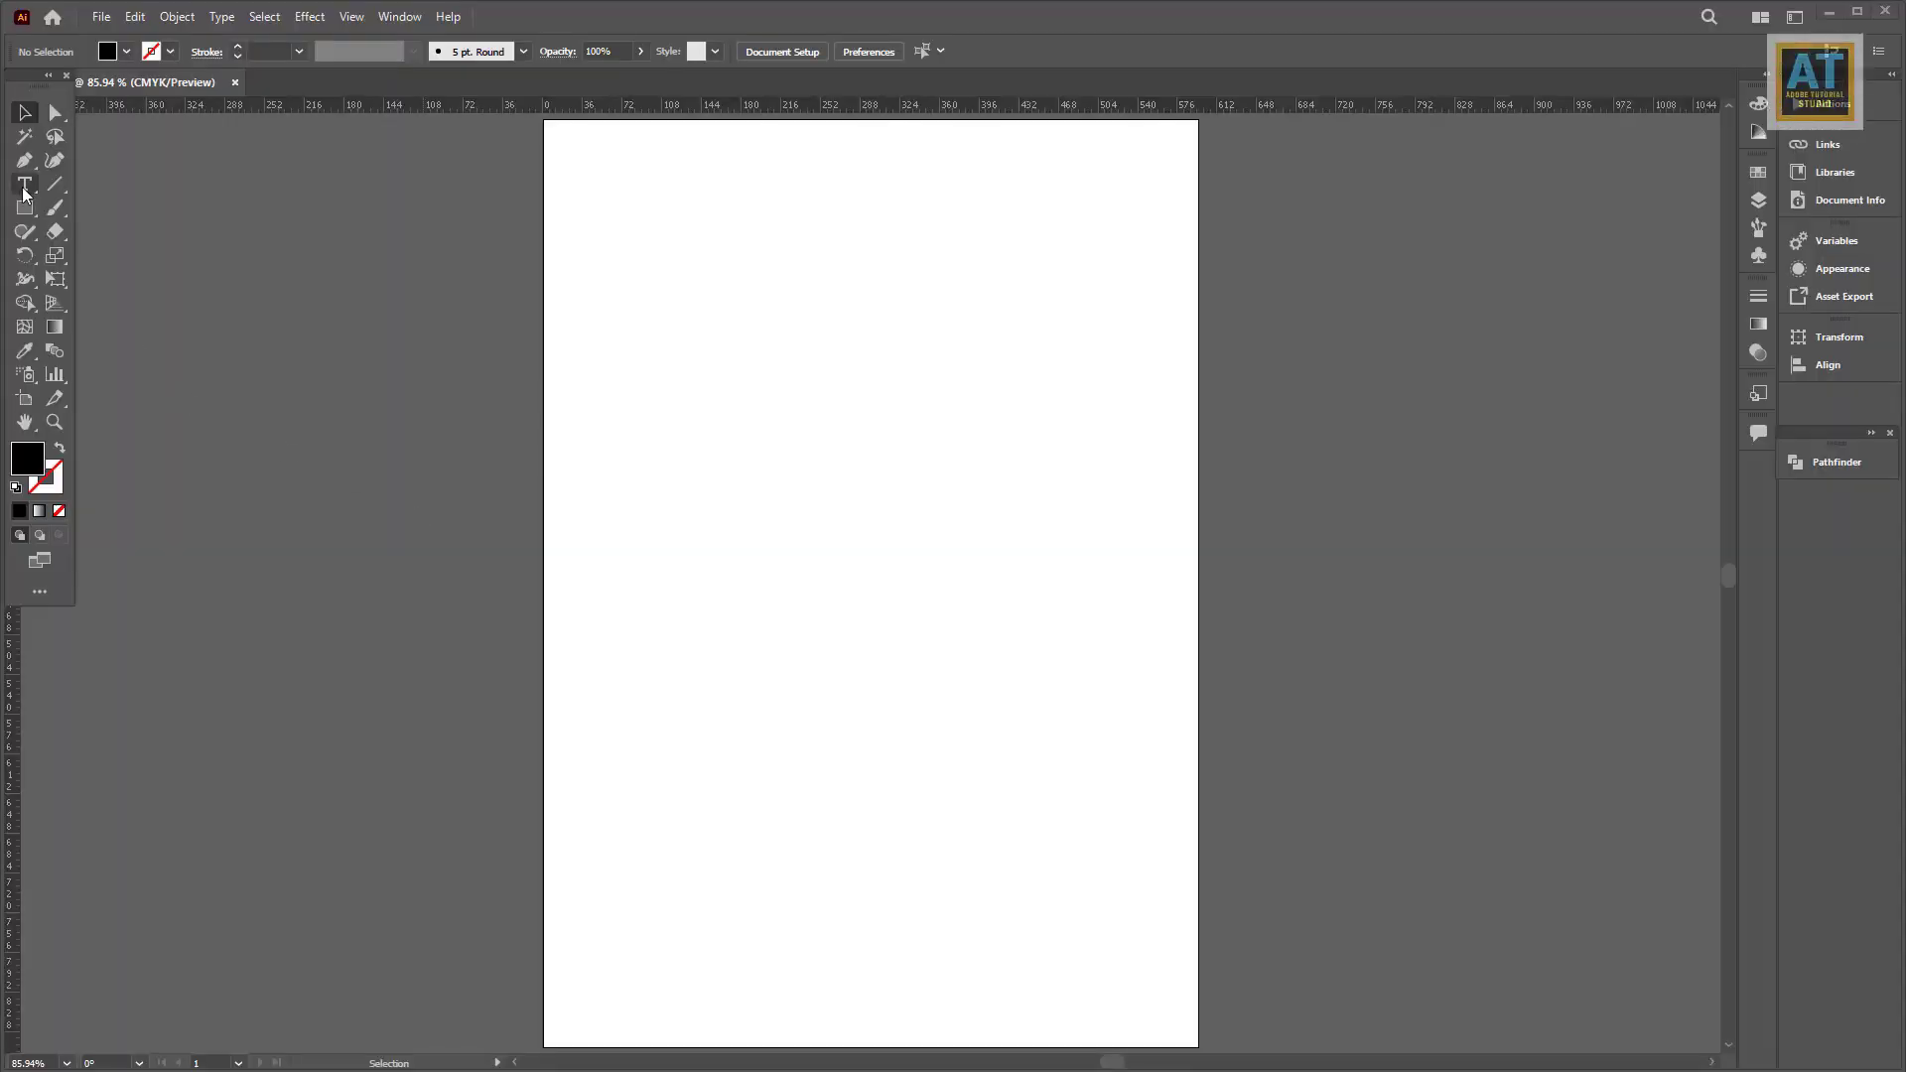
Step: Draw a large black circle near the top right of the artboard
{"action": "left_click_drag", "start_coordinate": [24, 216], "coordinate": [82, 254]}
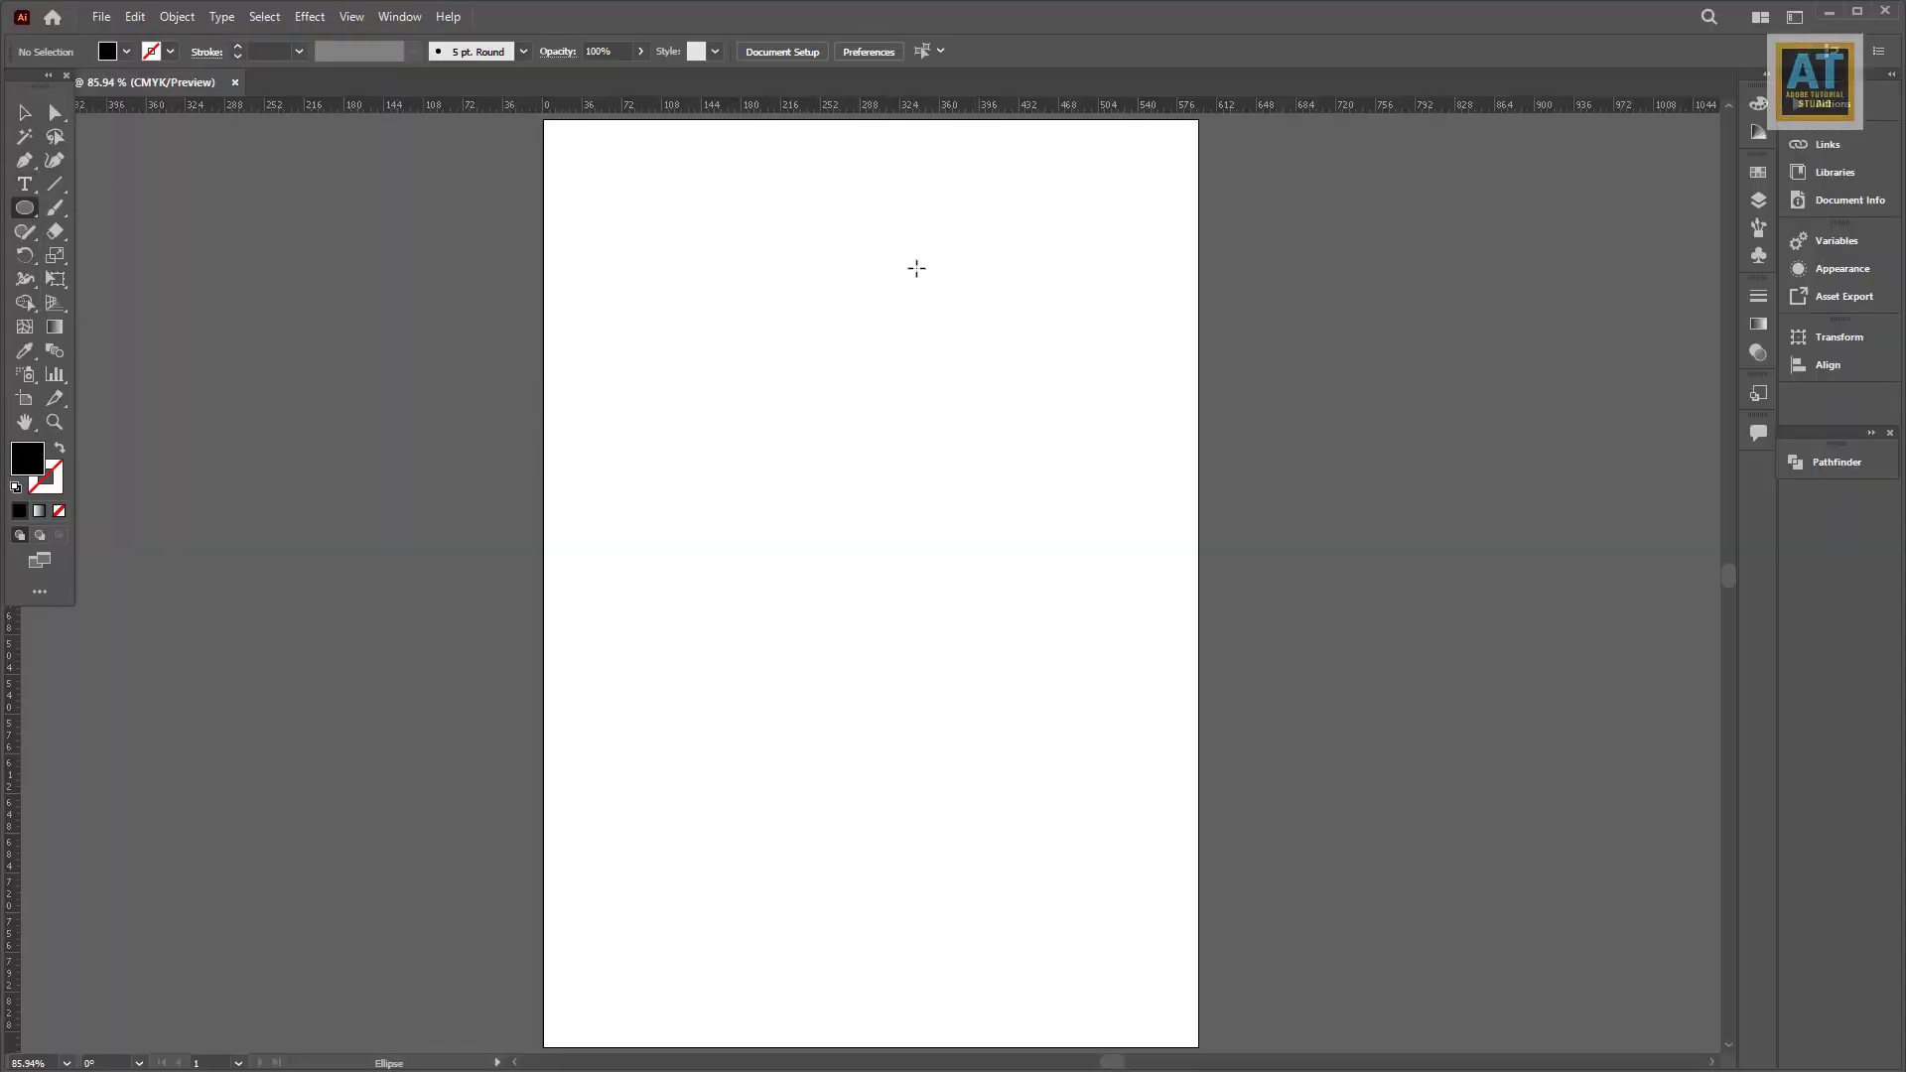
{"action": "mouse_move", "coordinate": [834, 243]}
{"action": "left_mouse_down"}
{"action": "mouse_move", "coordinate": [1031, 507]}
{"action": "mouse_move", "coordinate": [1159, 565]}
{"action": "left_mouse_up"}
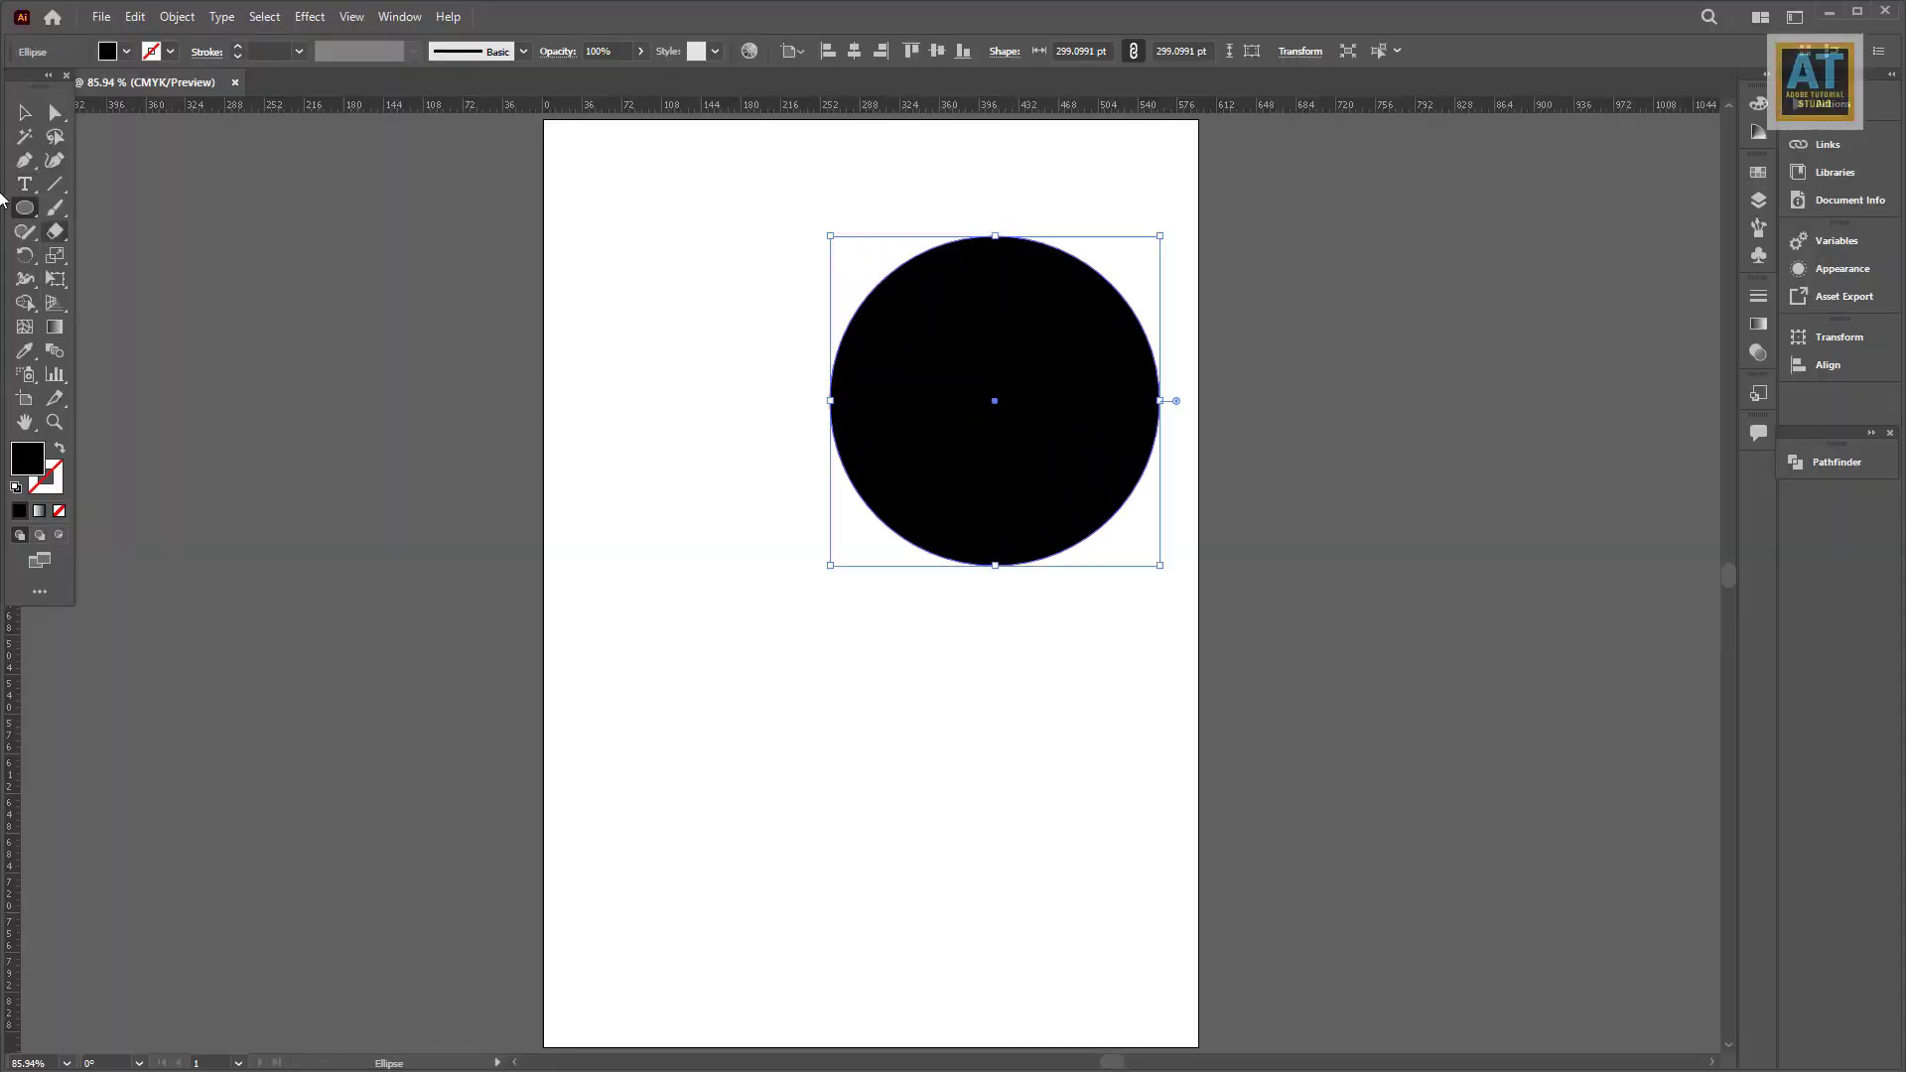
{"action": "left_click", "coordinate": [28, 118]}
{"action": "left_click_drag", "start_coordinate": [1054, 447], "coordinate": [1033, 442]}
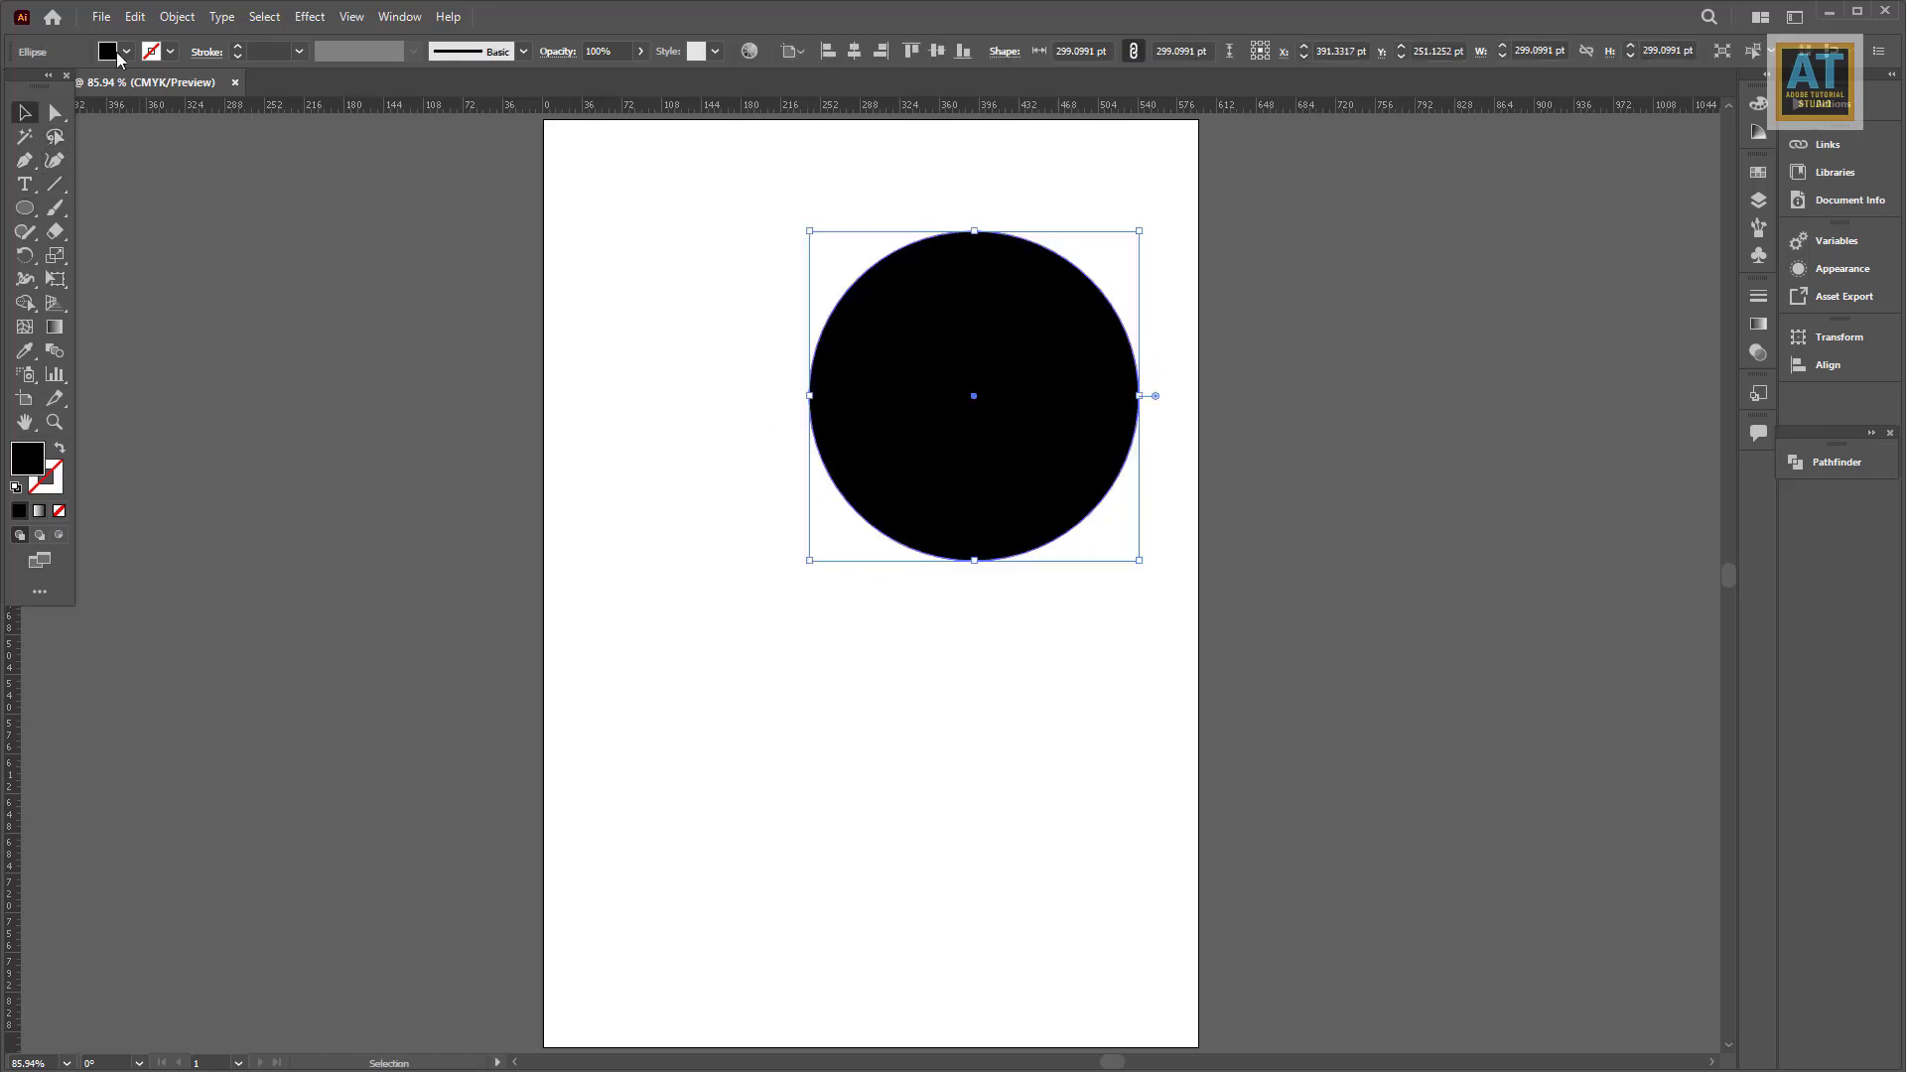
Step: Paste a copy in front, shrink it to 225 pt around its centre, and fill it red
{"action": "left_click", "coordinate": [134, 17]}
{"action": "left_click", "coordinate": [165, 112]}
{"action": "left_click", "coordinate": [135, 17]}
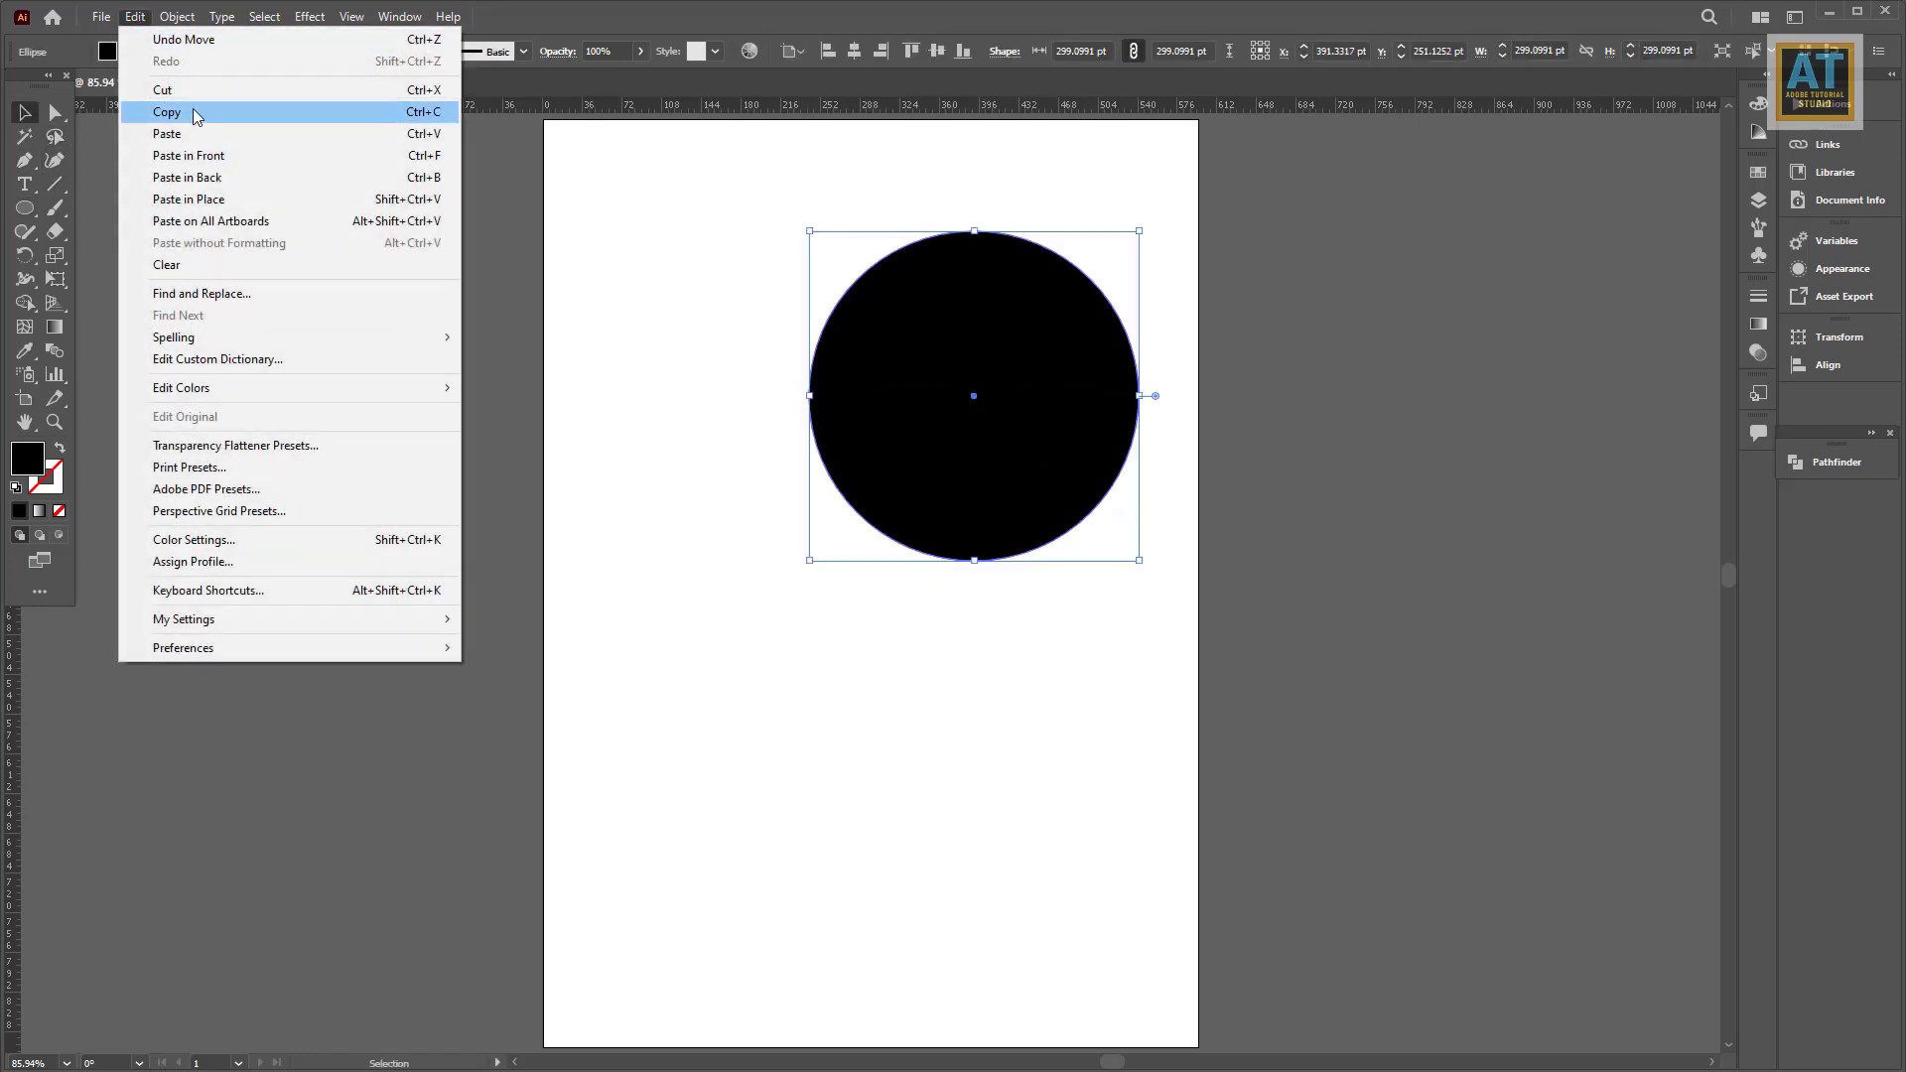
{"action": "left_click", "coordinate": [189, 156]}
{"action": "left_click_drag", "start_coordinate": [1141, 561], "coordinate": [1100, 550]}
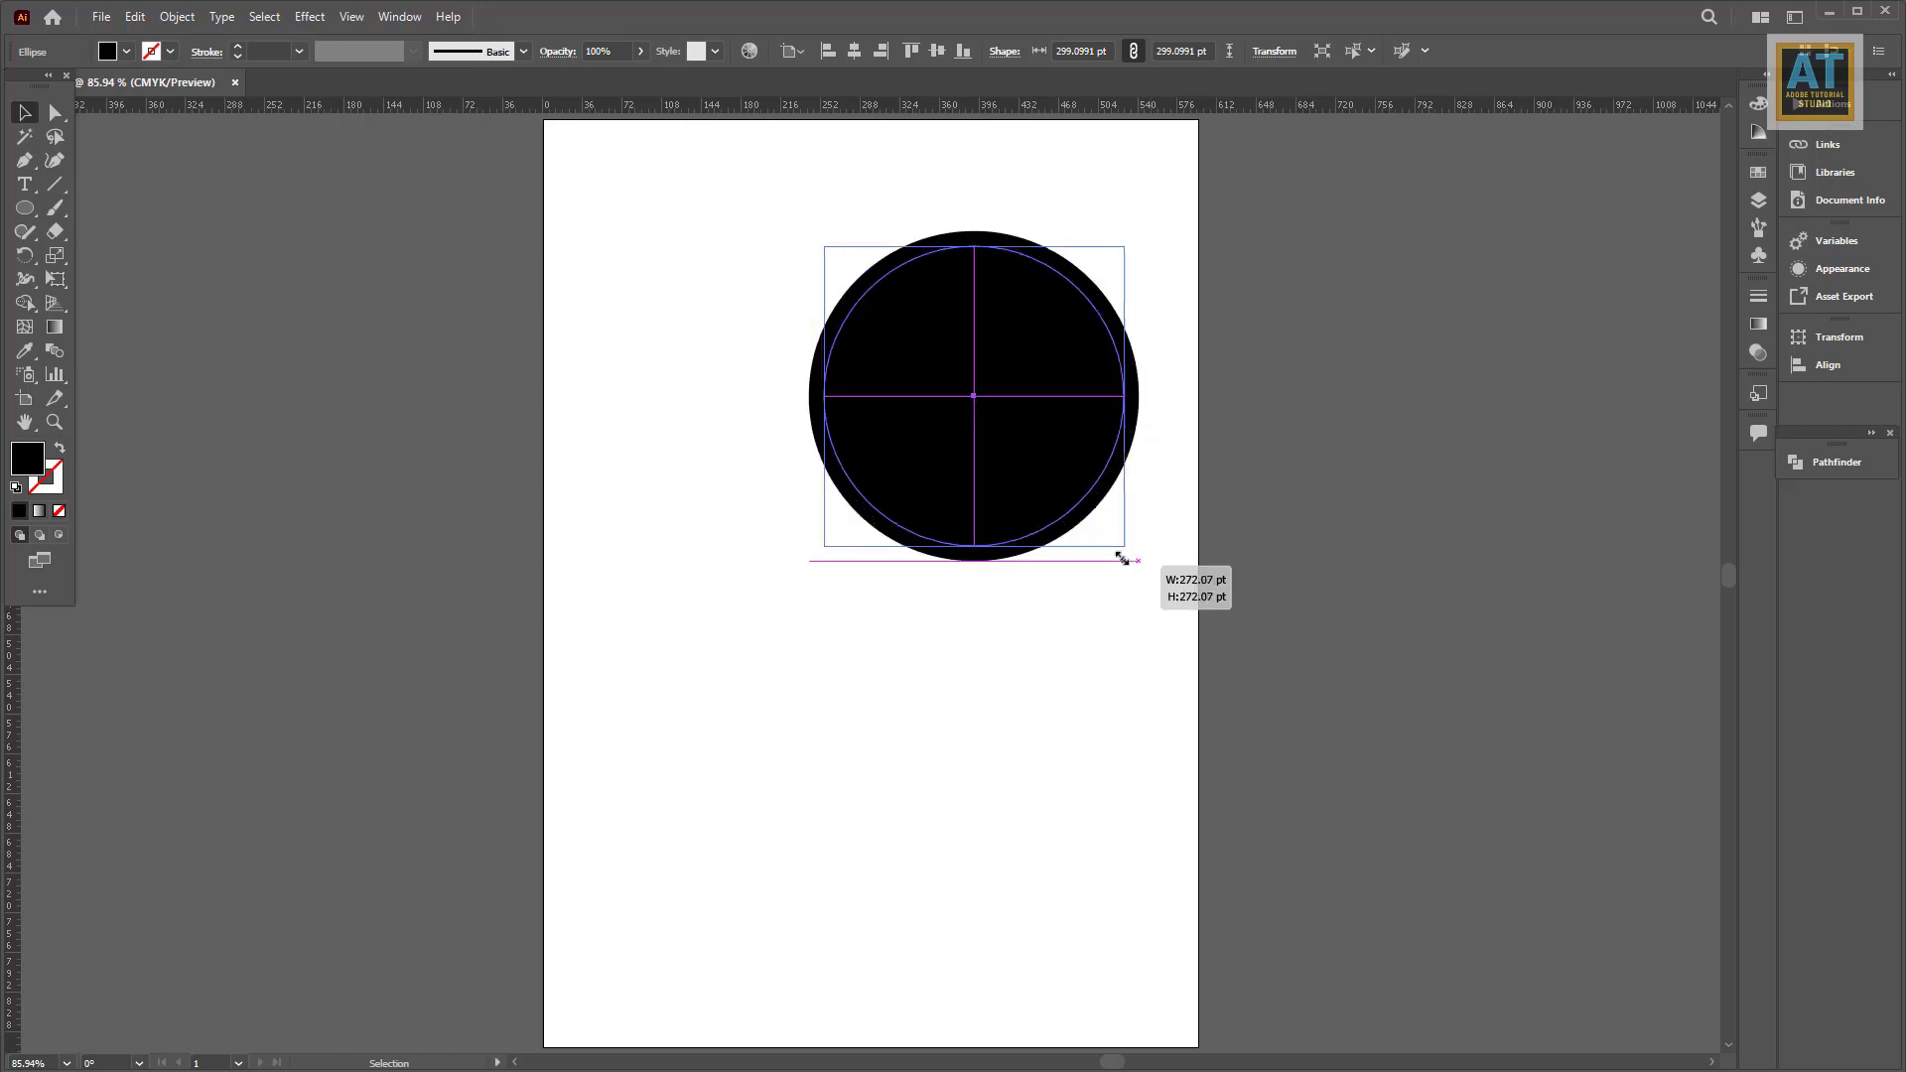
{"action": "left_click", "coordinate": [108, 51]}
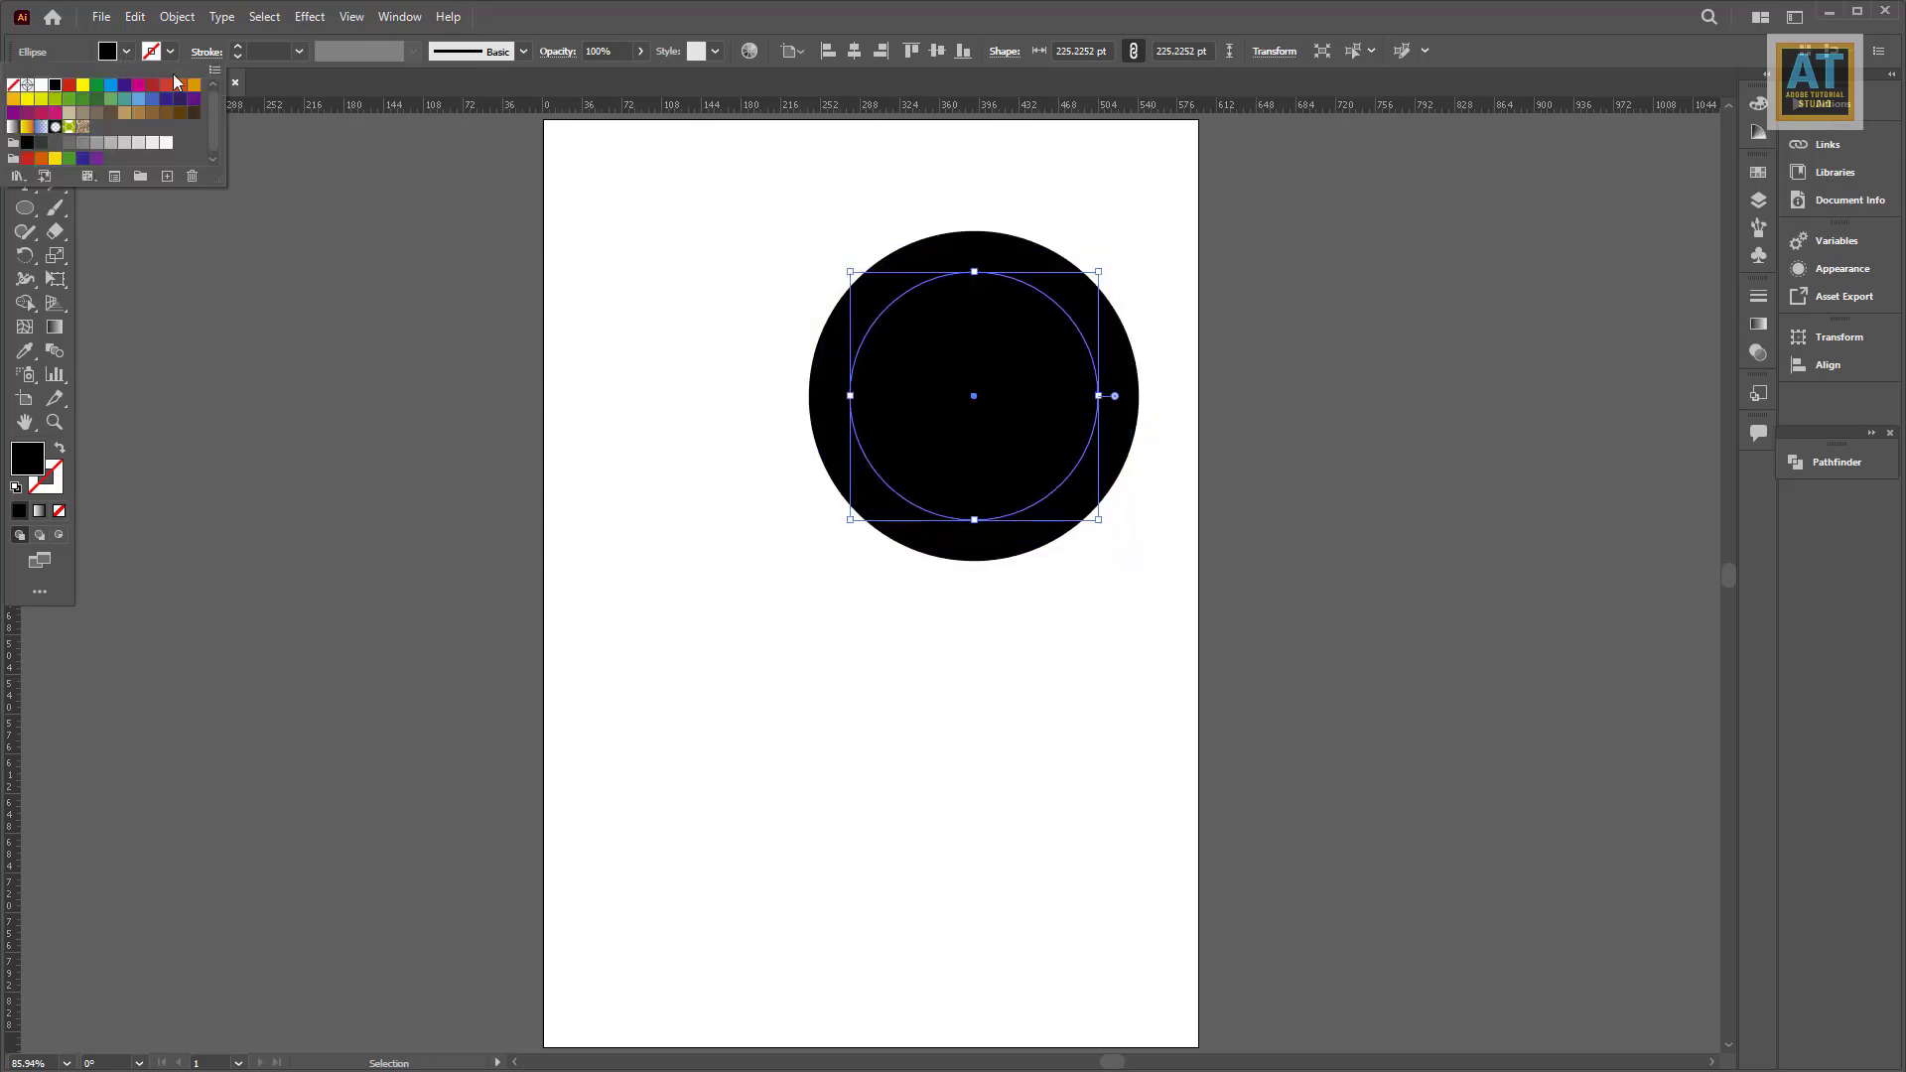
{"action": "left_click", "coordinate": [151, 88]}
{"action": "left_click", "coordinate": [288, 337]}
{"action": "scroll", "coordinate": [761, 459], "scroll_direction": "up", "scroll_amount": 1}
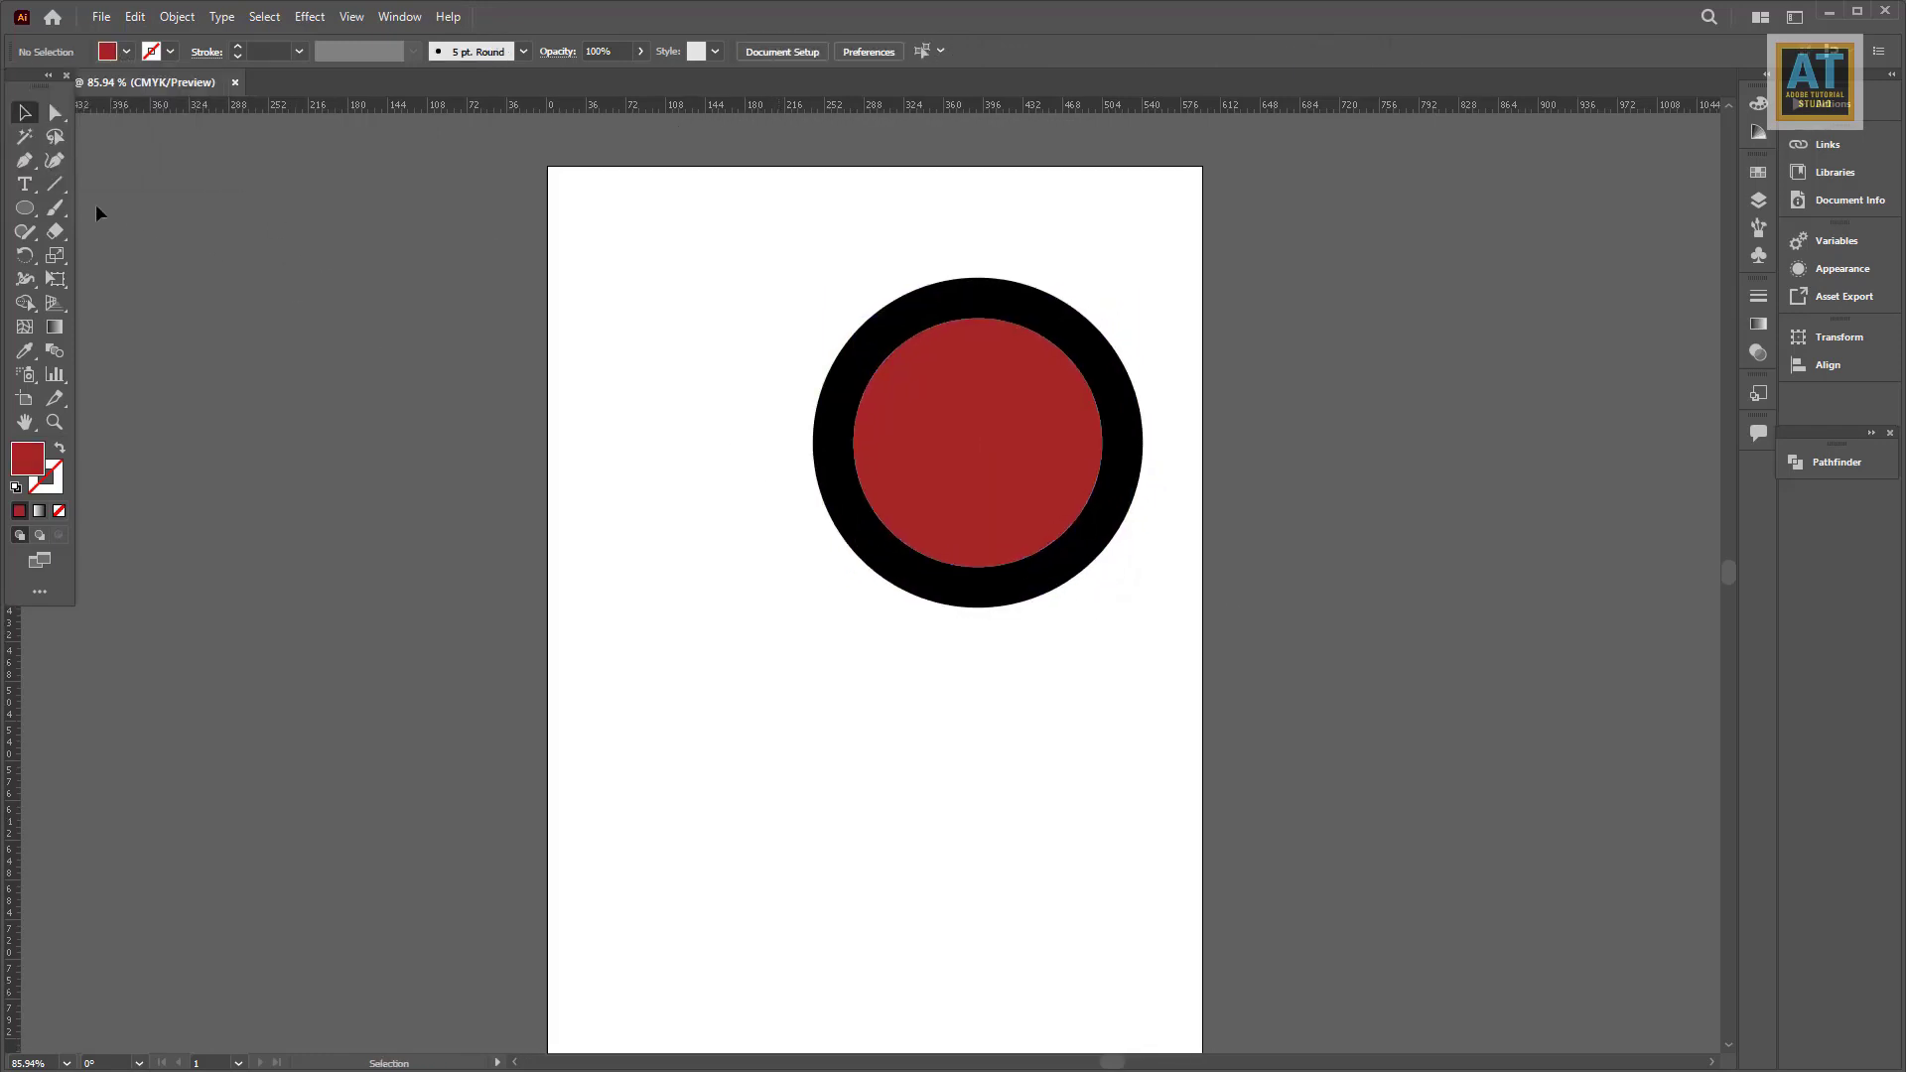
Step: Create a 21 × 29.7 cm rectangle with the Rectangle tool
{"action": "left_click_drag", "start_coordinate": [14, 212], "coordinate": [85, 199]}
{"action": "left_click", "coordinate": [515, 201]}
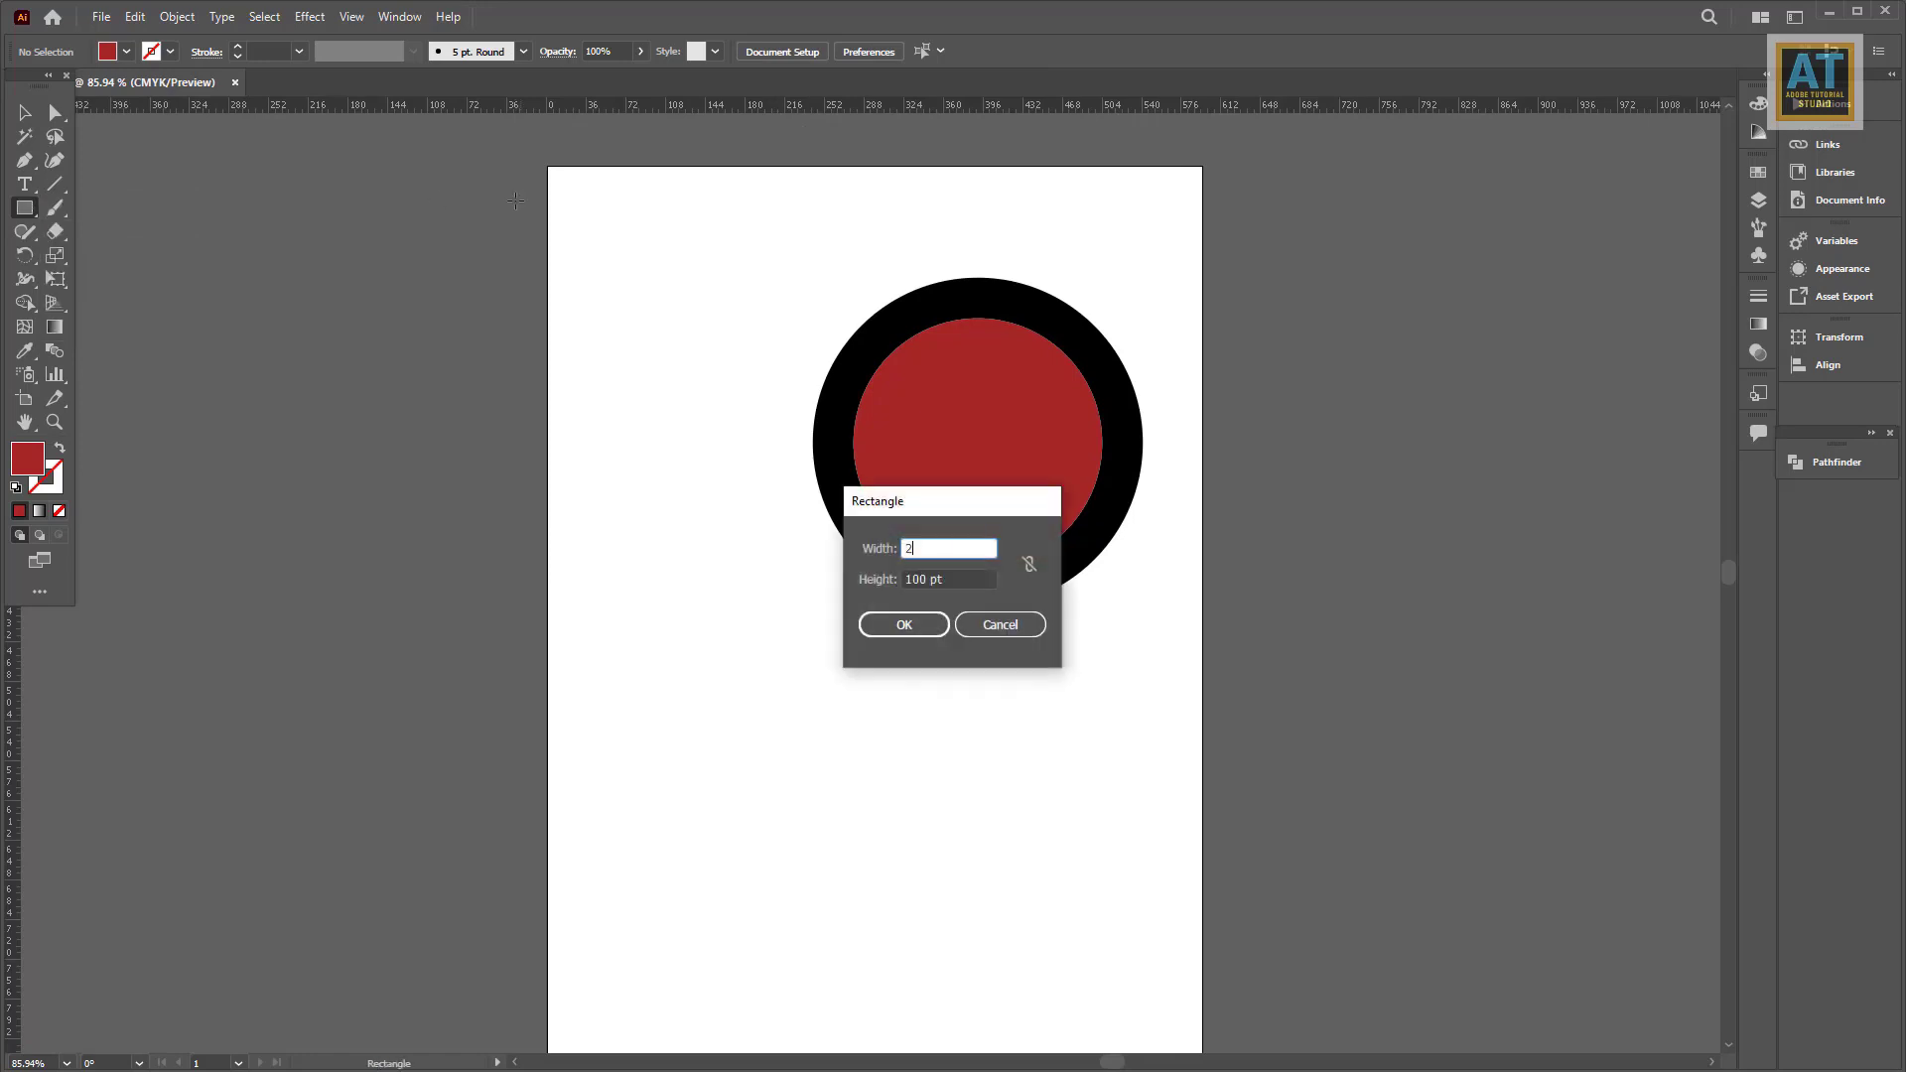
{"action": "type", "text": "21"}
{"action": "key", "text": "Tab"}
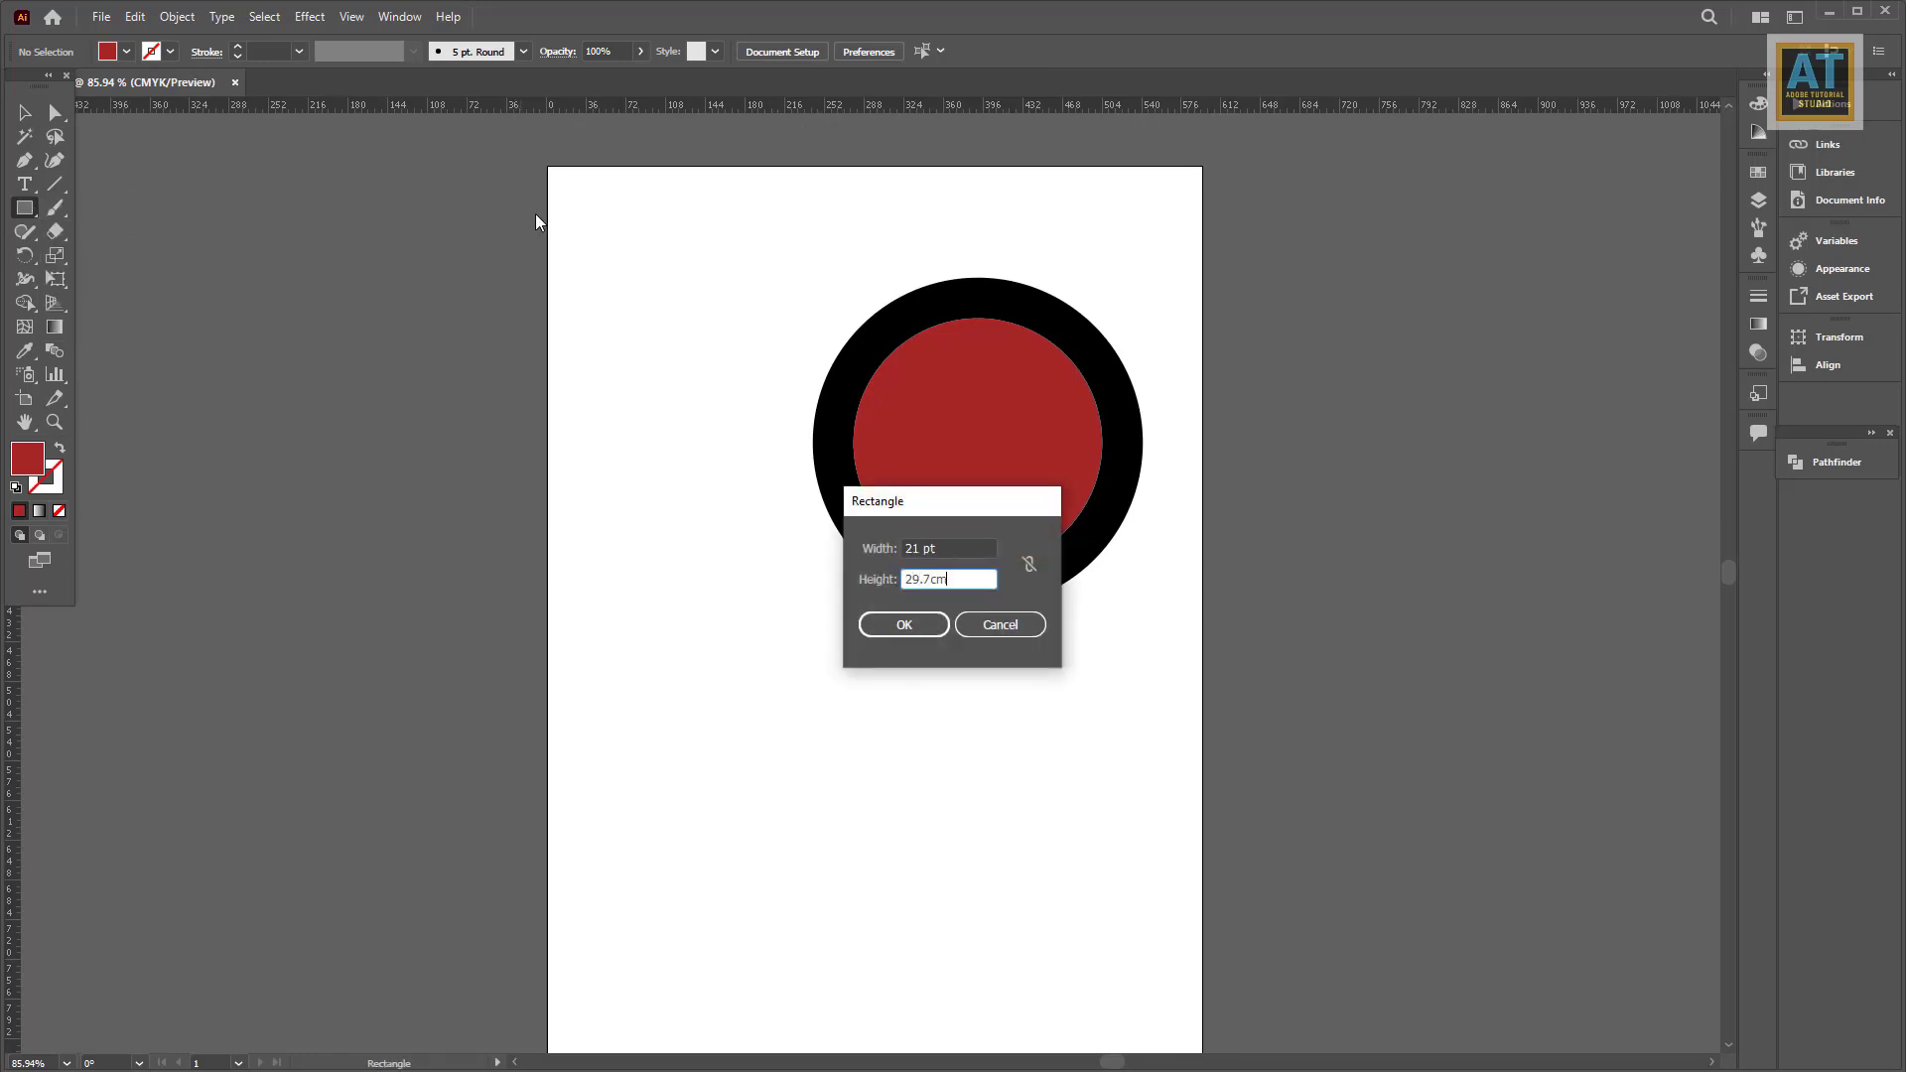
{"action": "left_click", "coordinate": [965, 548]}
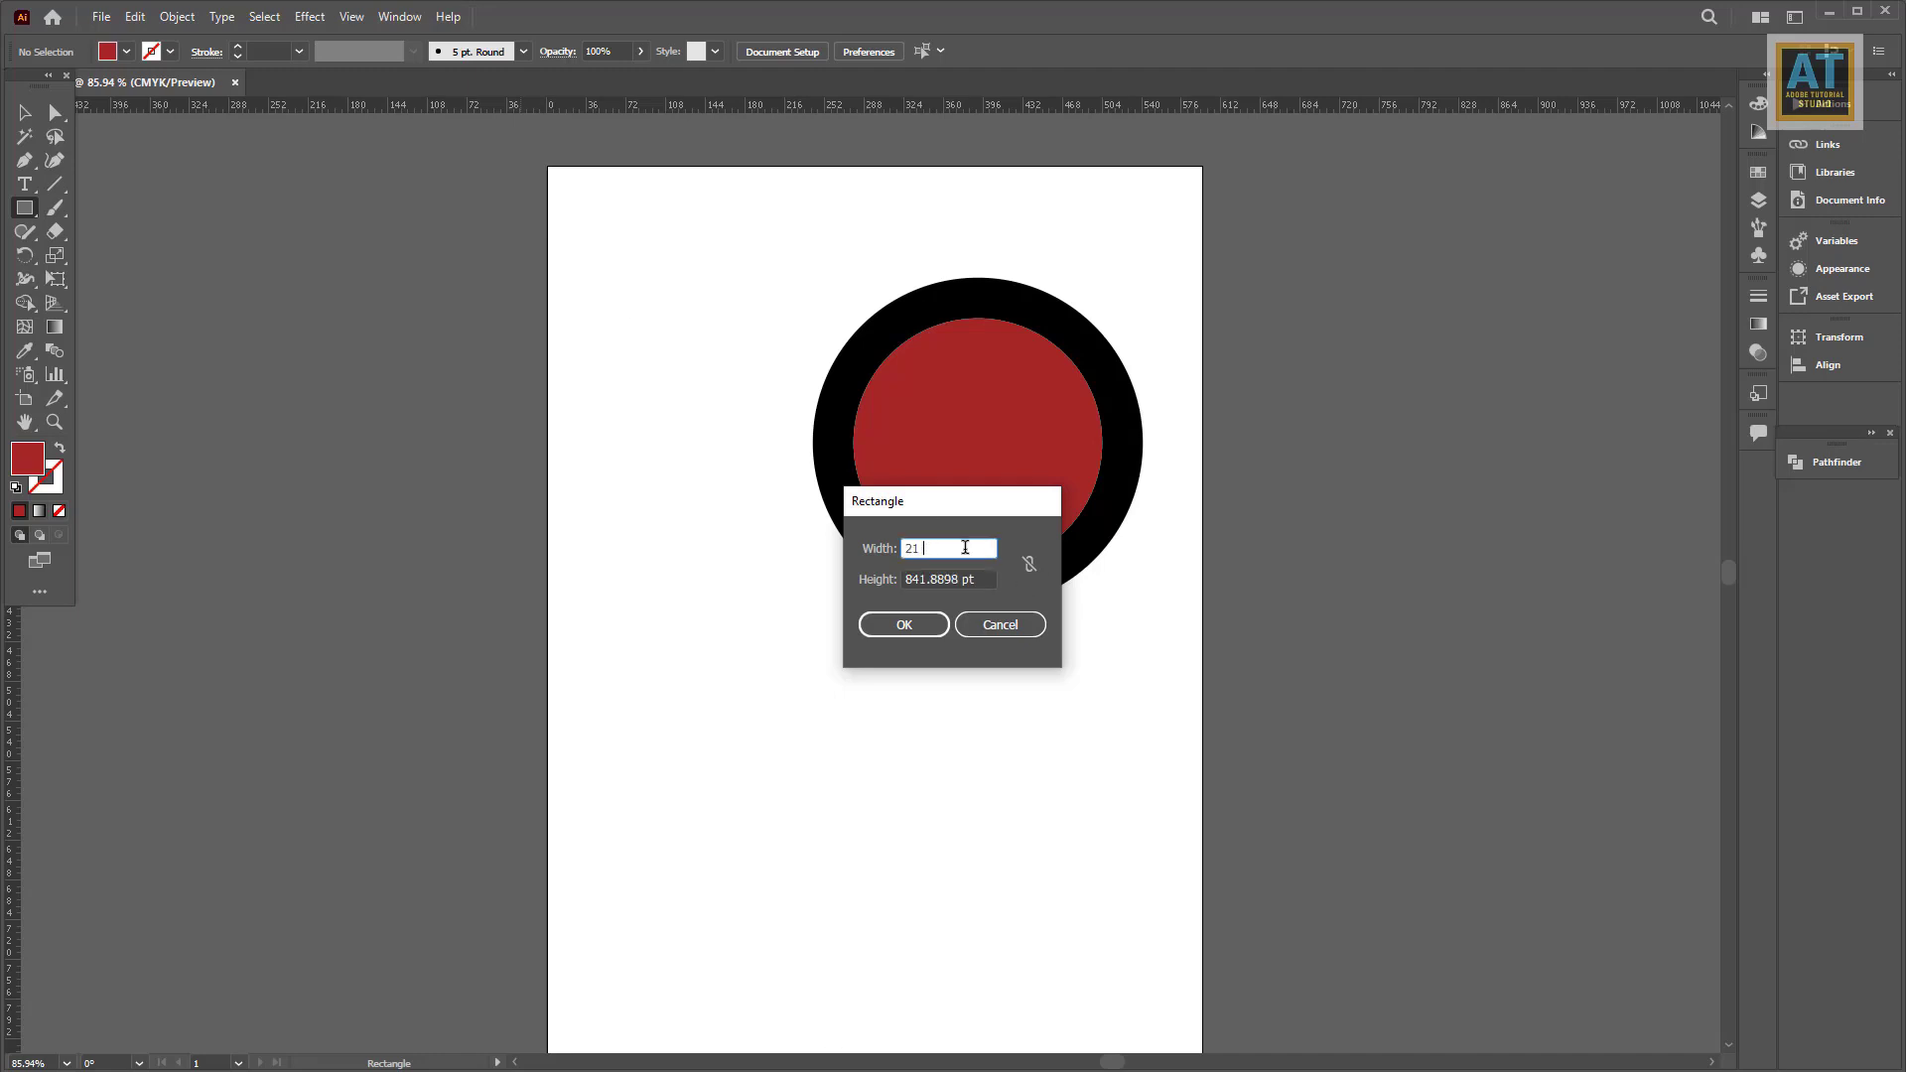
{"action": "type", "text": "cm"}
{"action": "key", "text": "Return"}
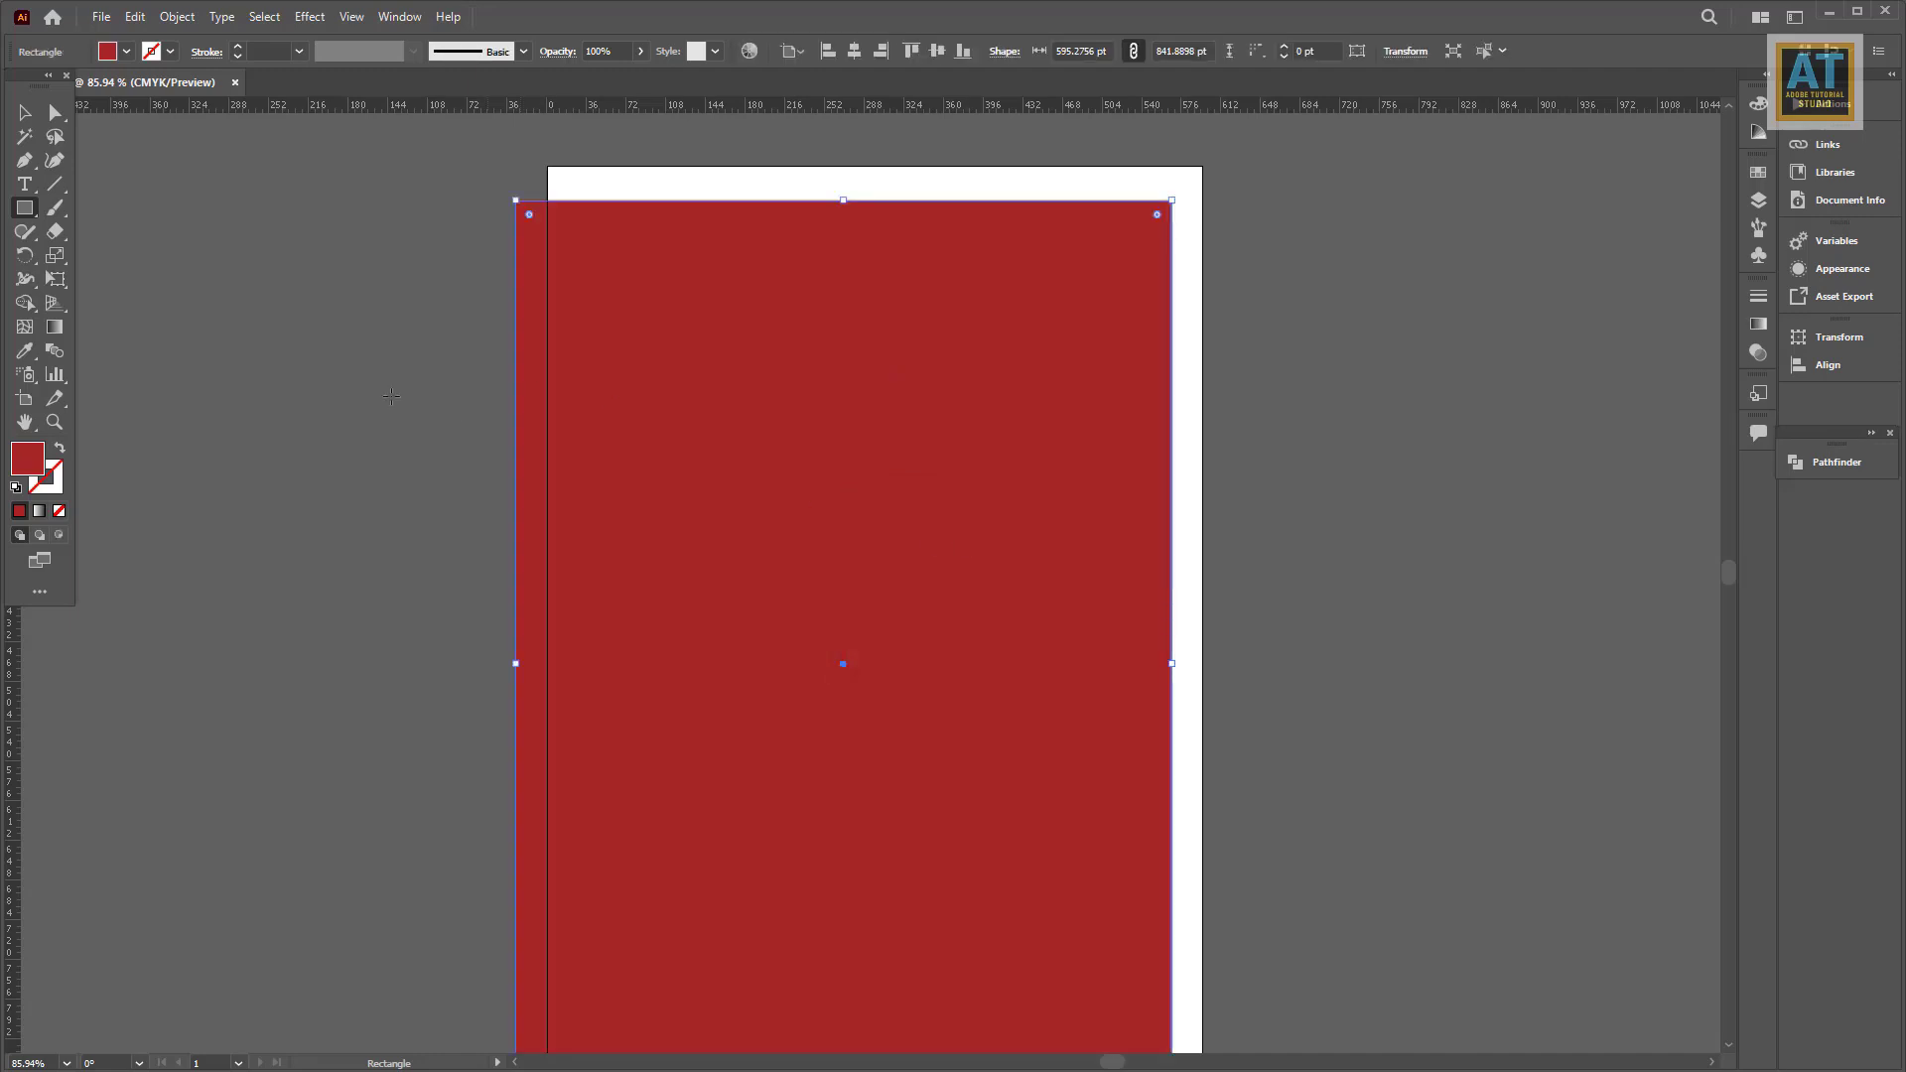
Step: Fill the rectangle grey and send it behind the circles
{"action": "left_click", "coordinate": [25, 115]}
{"action": "left_click", "coordinate": [120, 53]}
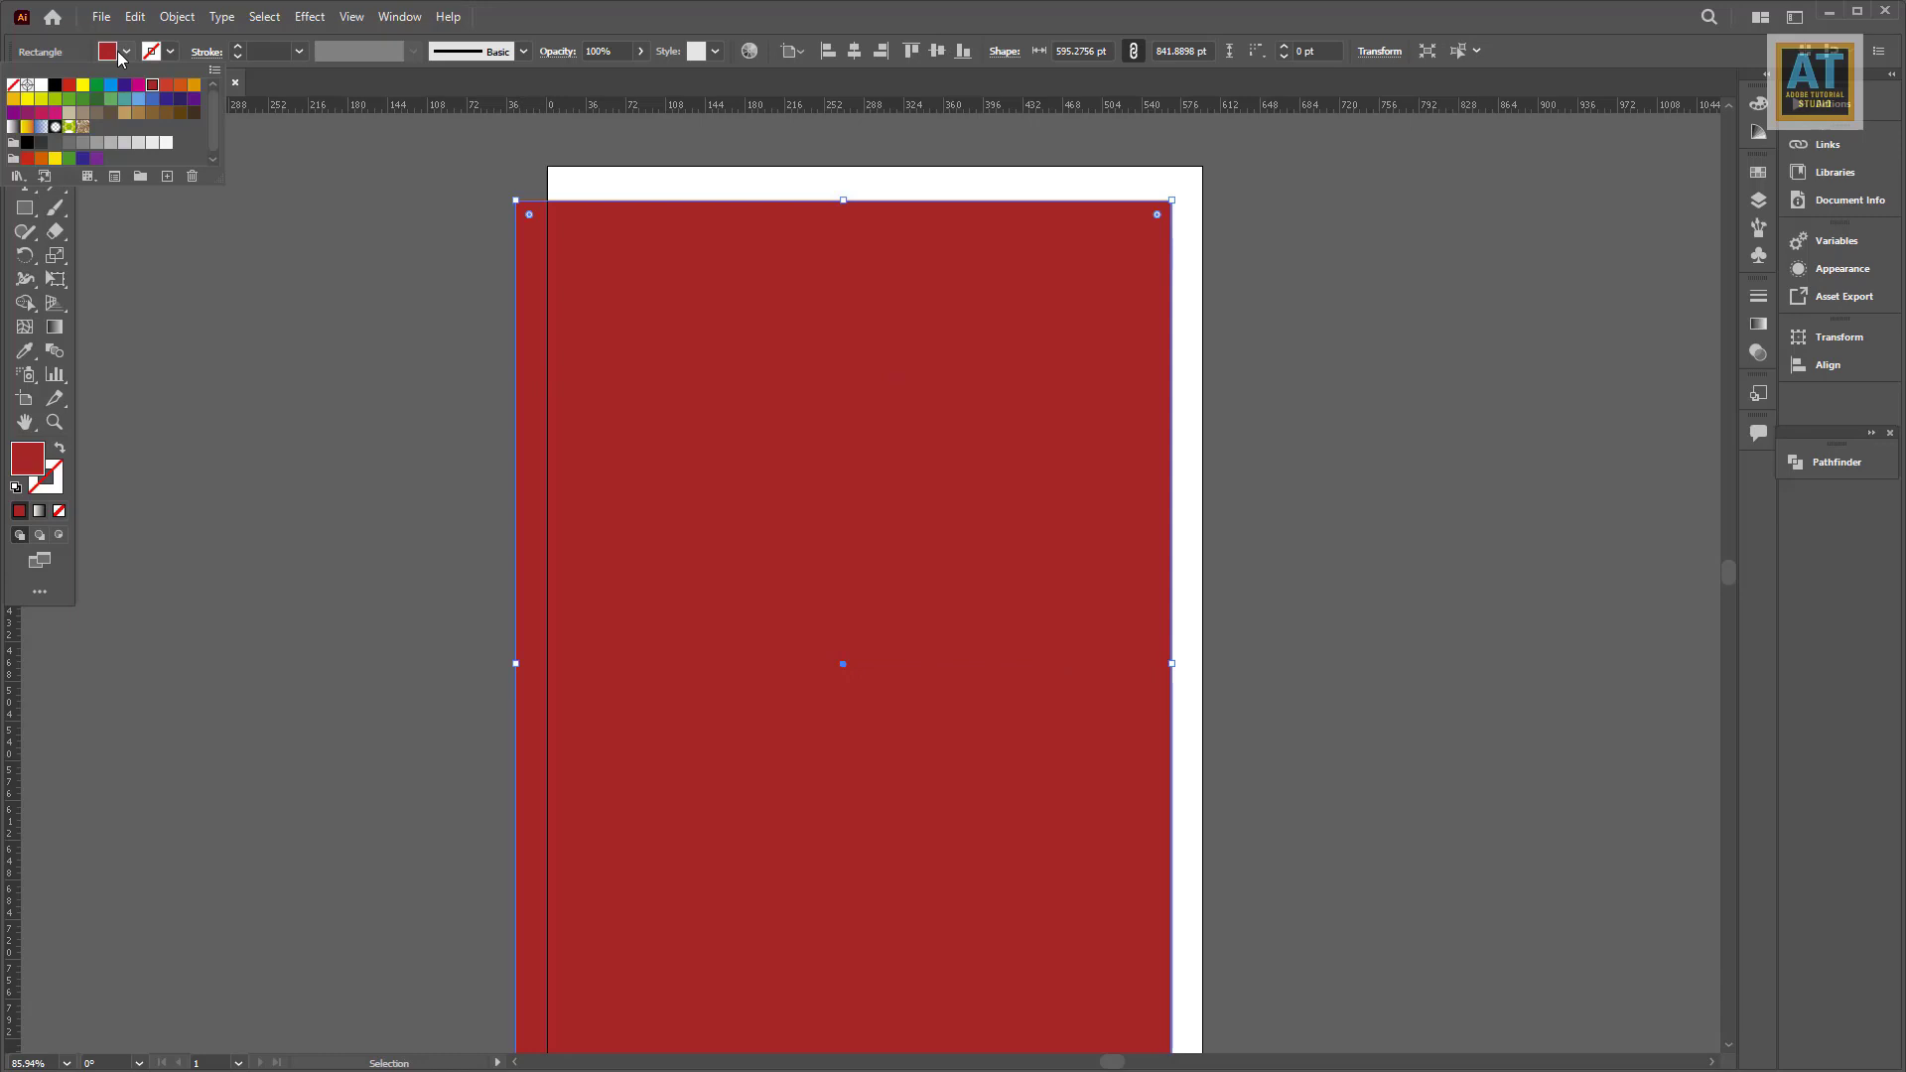
{"action": "left_click", "coordinate": [59, 145]}
{"action": "right_click", "coordinate": [797, 370]}
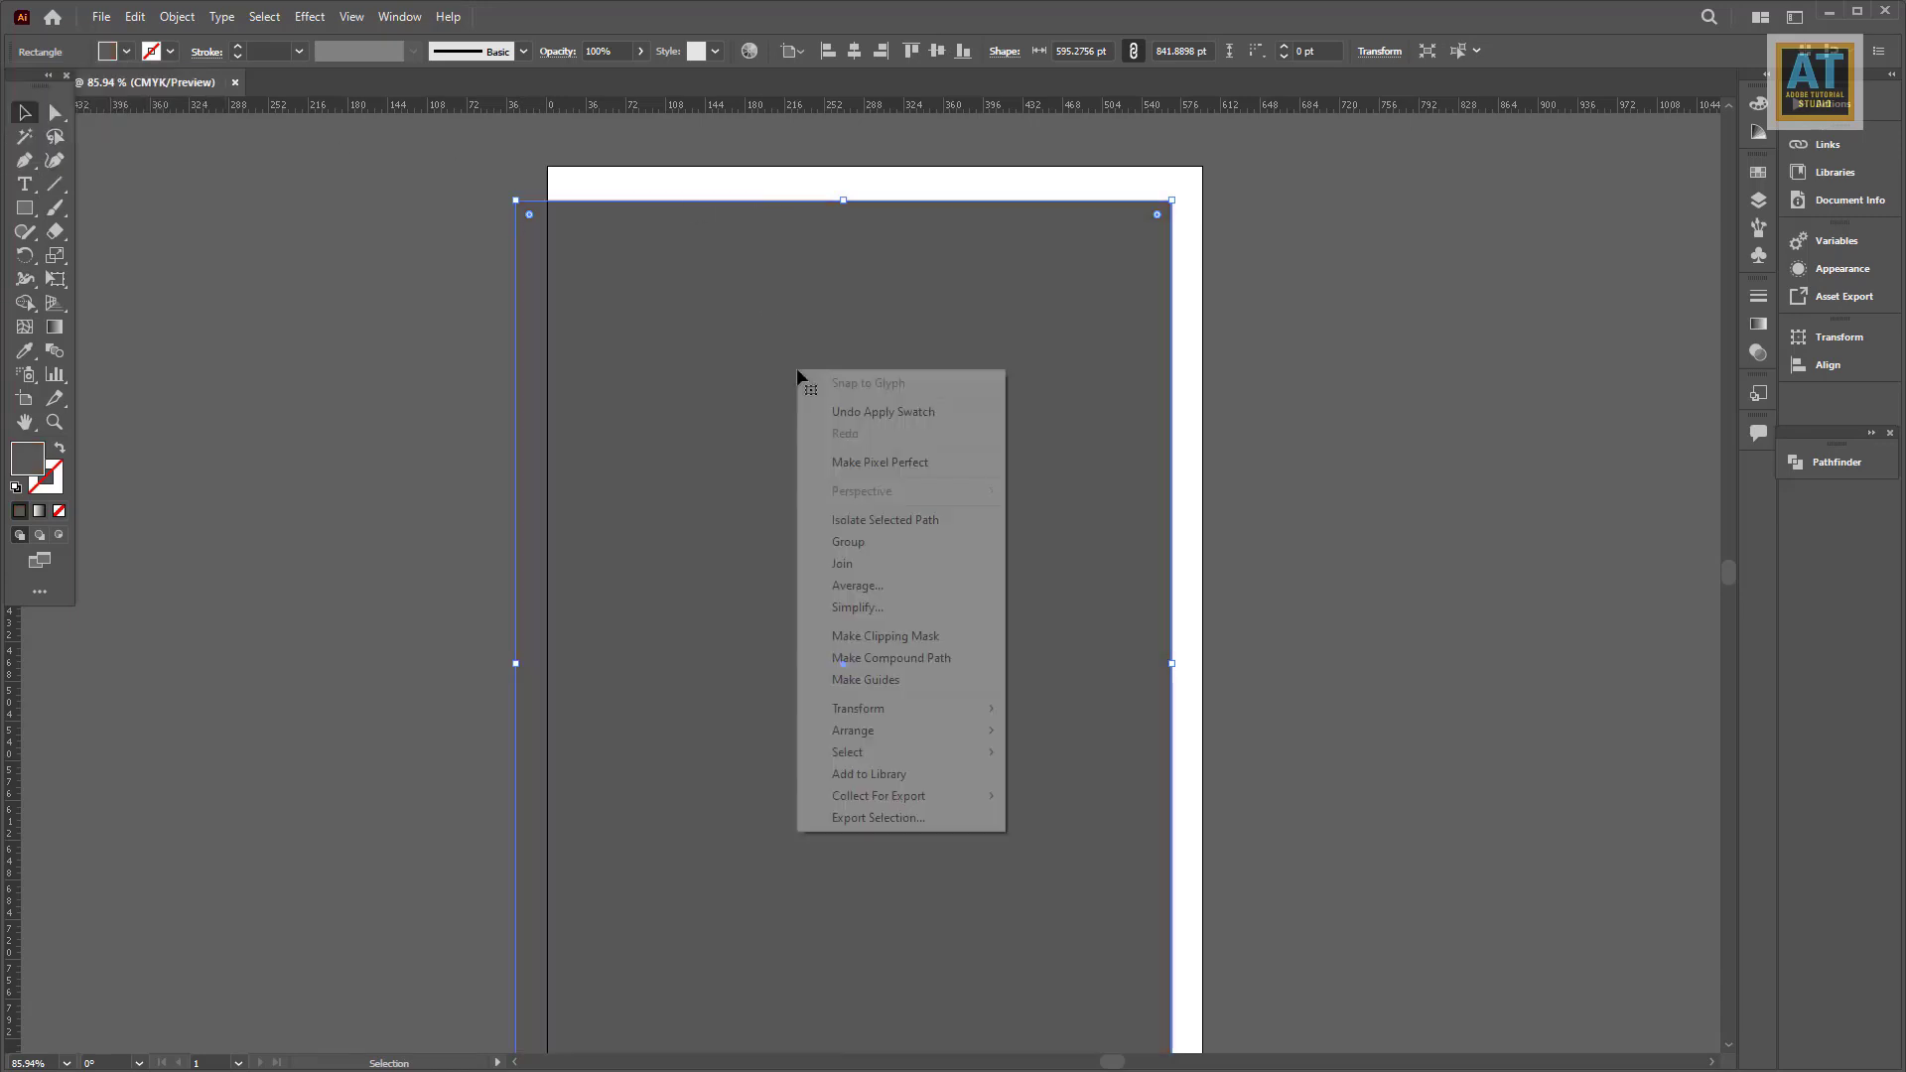
{"action": "mouse_move", "coordinate": [893, 730]}
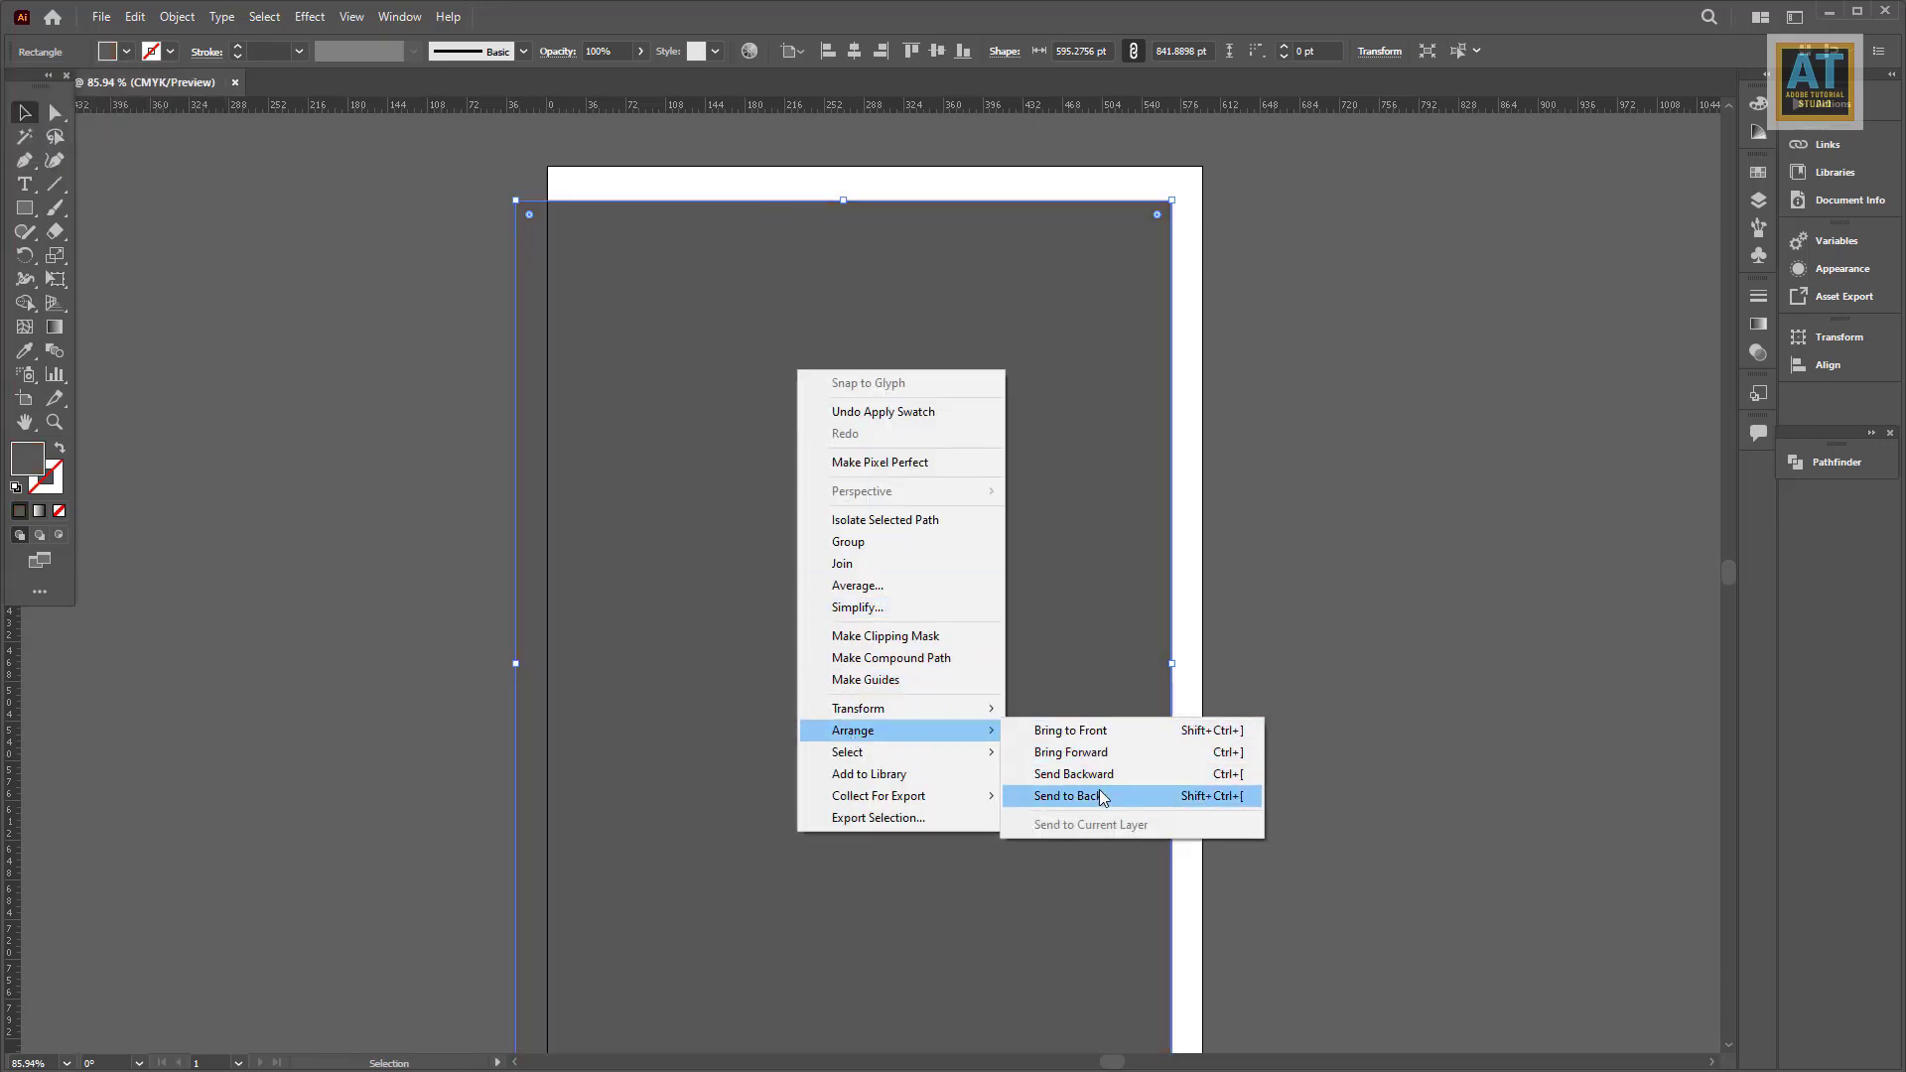
{"action": "left_click", "coordinate": [1103, 791]}
Step: Align the rectangle to the artboard and change its fill to light grey
{"action": "left_click", "coordinate": [800, 51]}
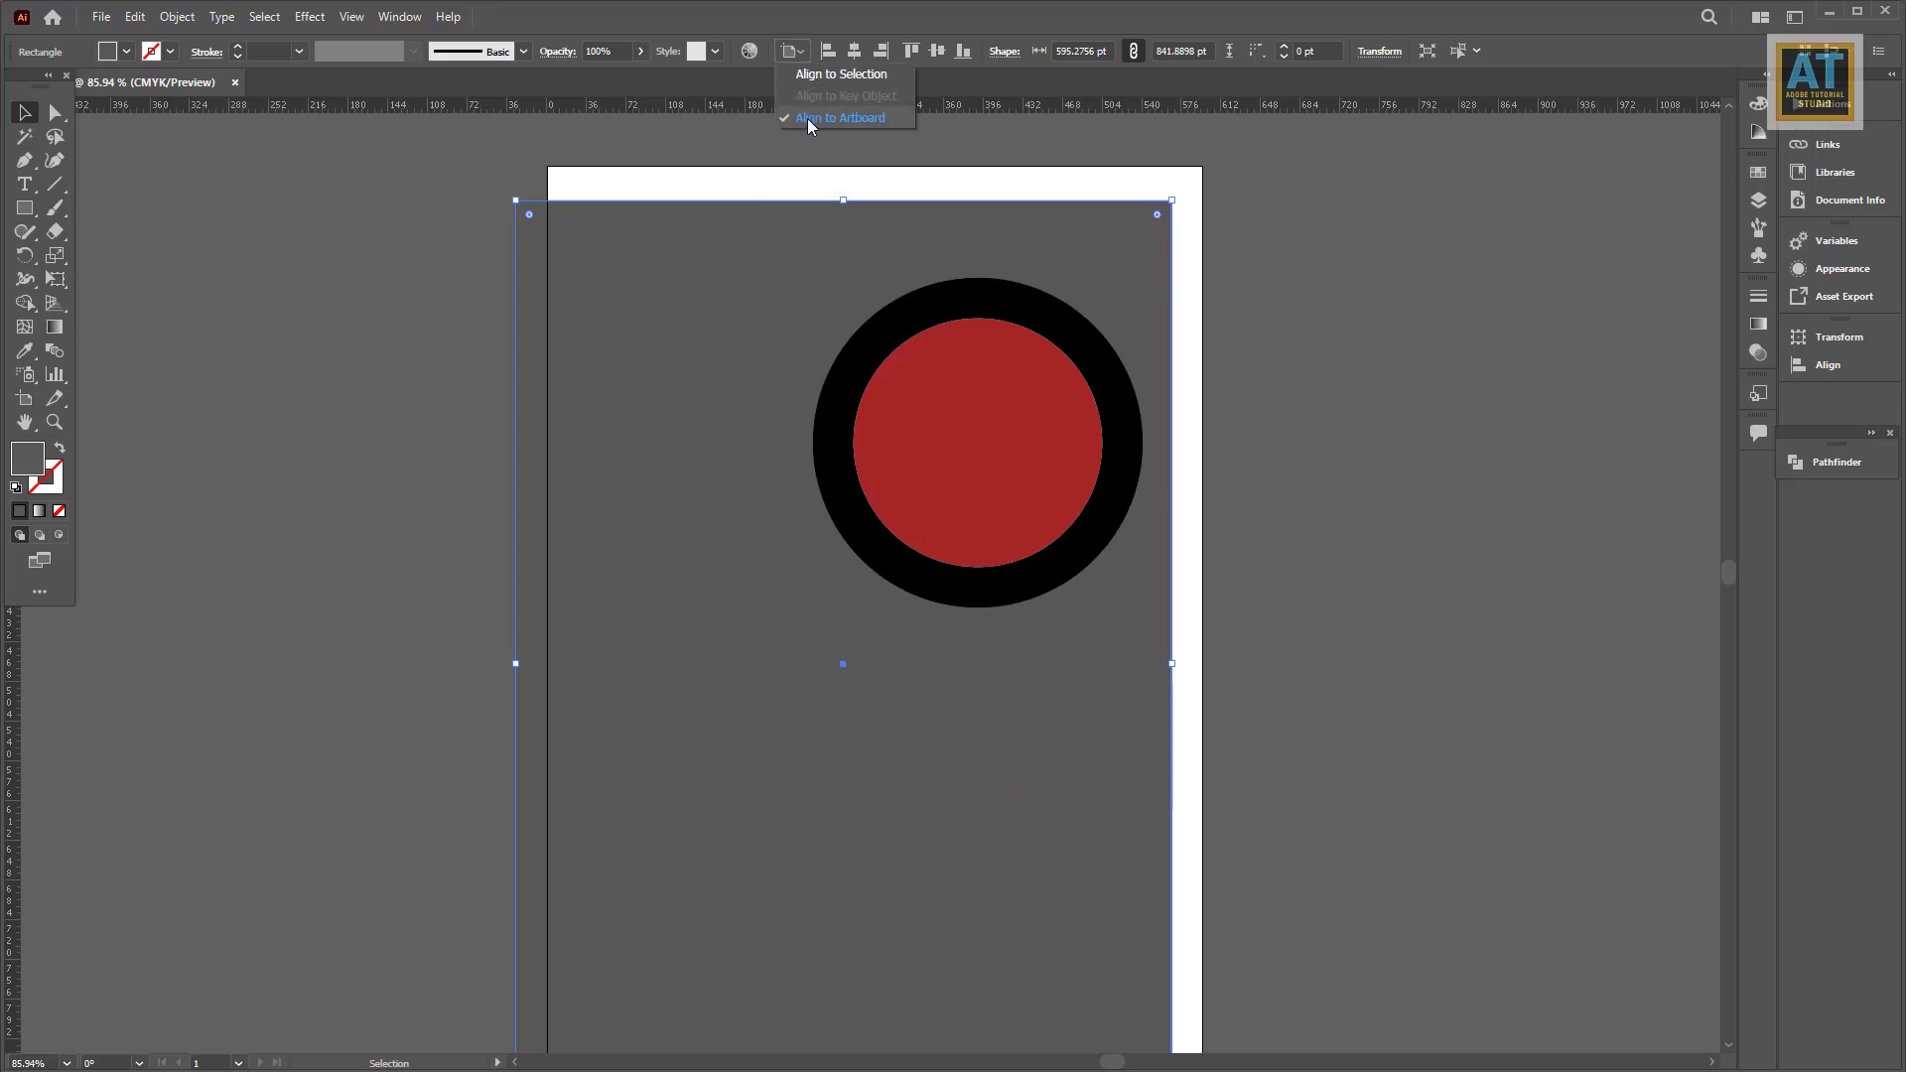
{"action": "left_click", "coordinate": [840, 117]}
{"action": "left_click", "coordinate": [854, 51]}
{"action": "left_click", "coordinate": [911, 50]}
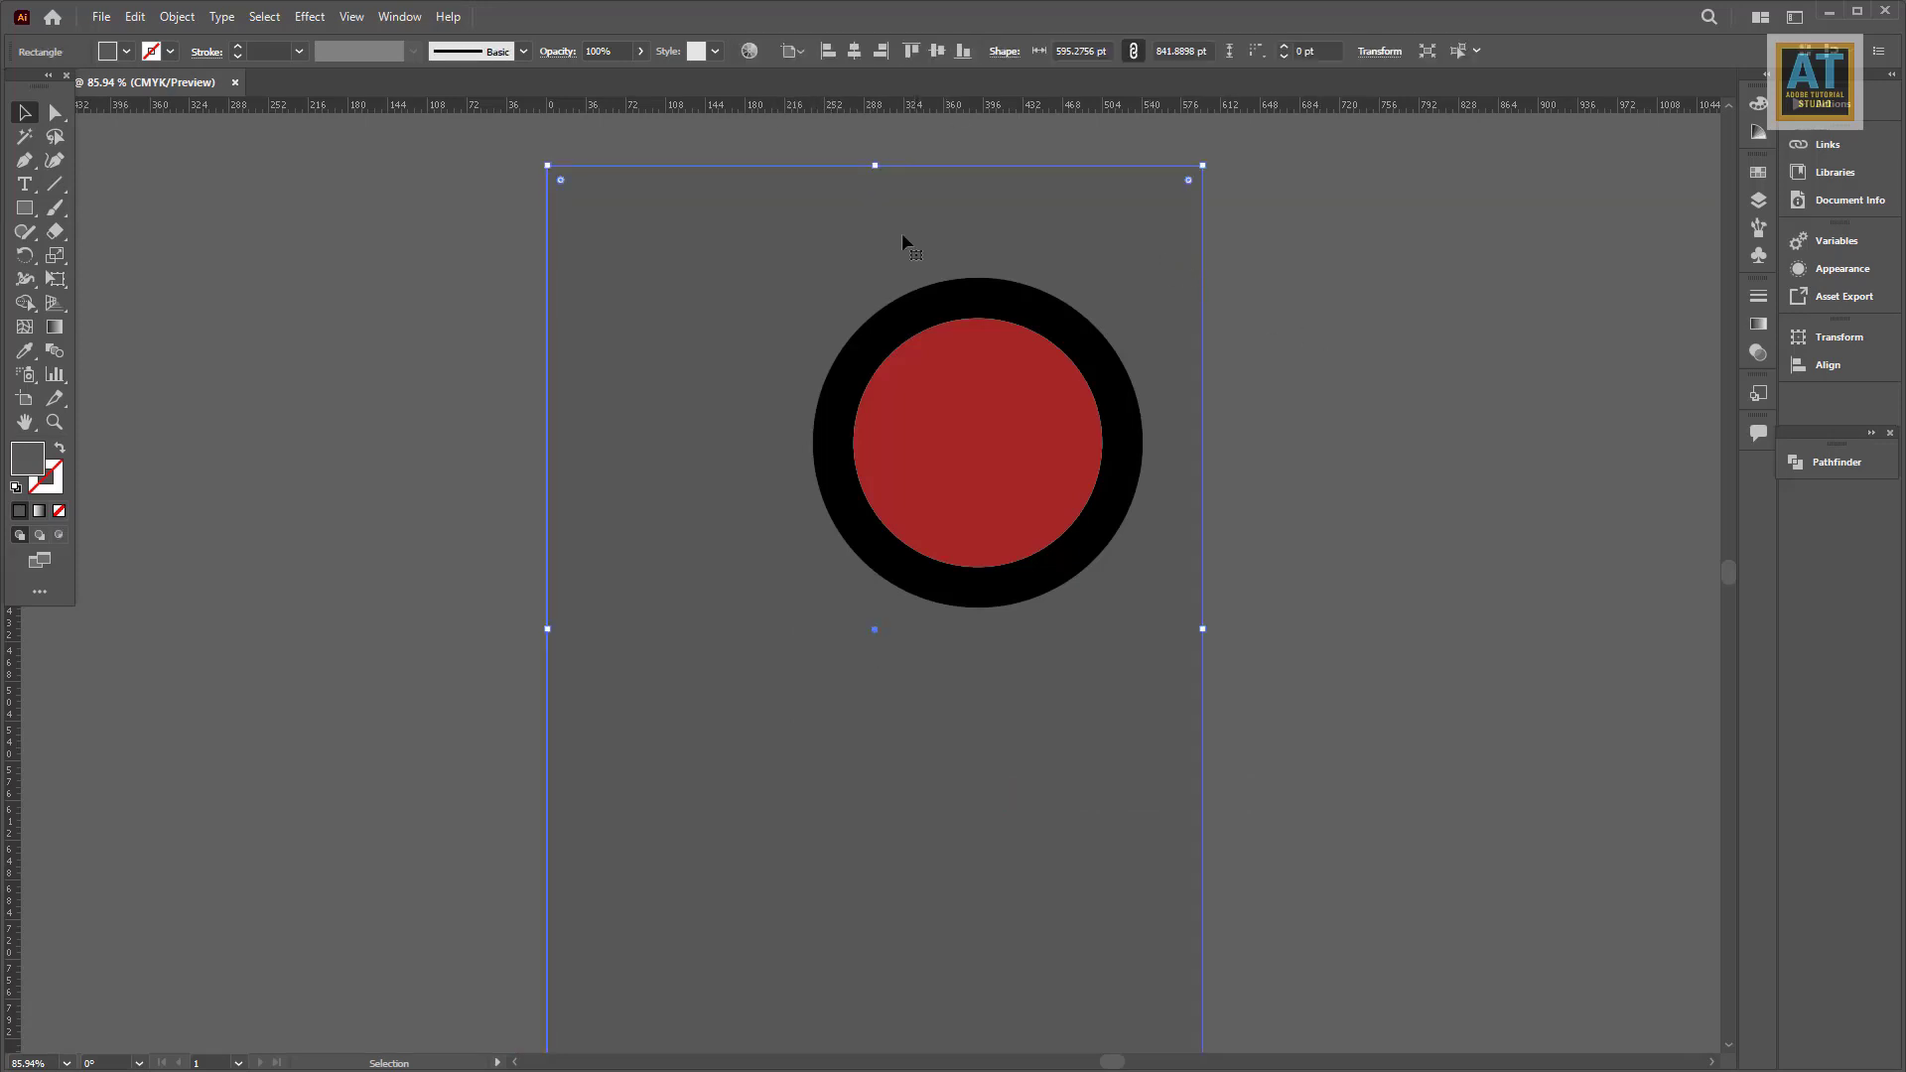
{"action": "left_click", "coordinate": [127, 52]}
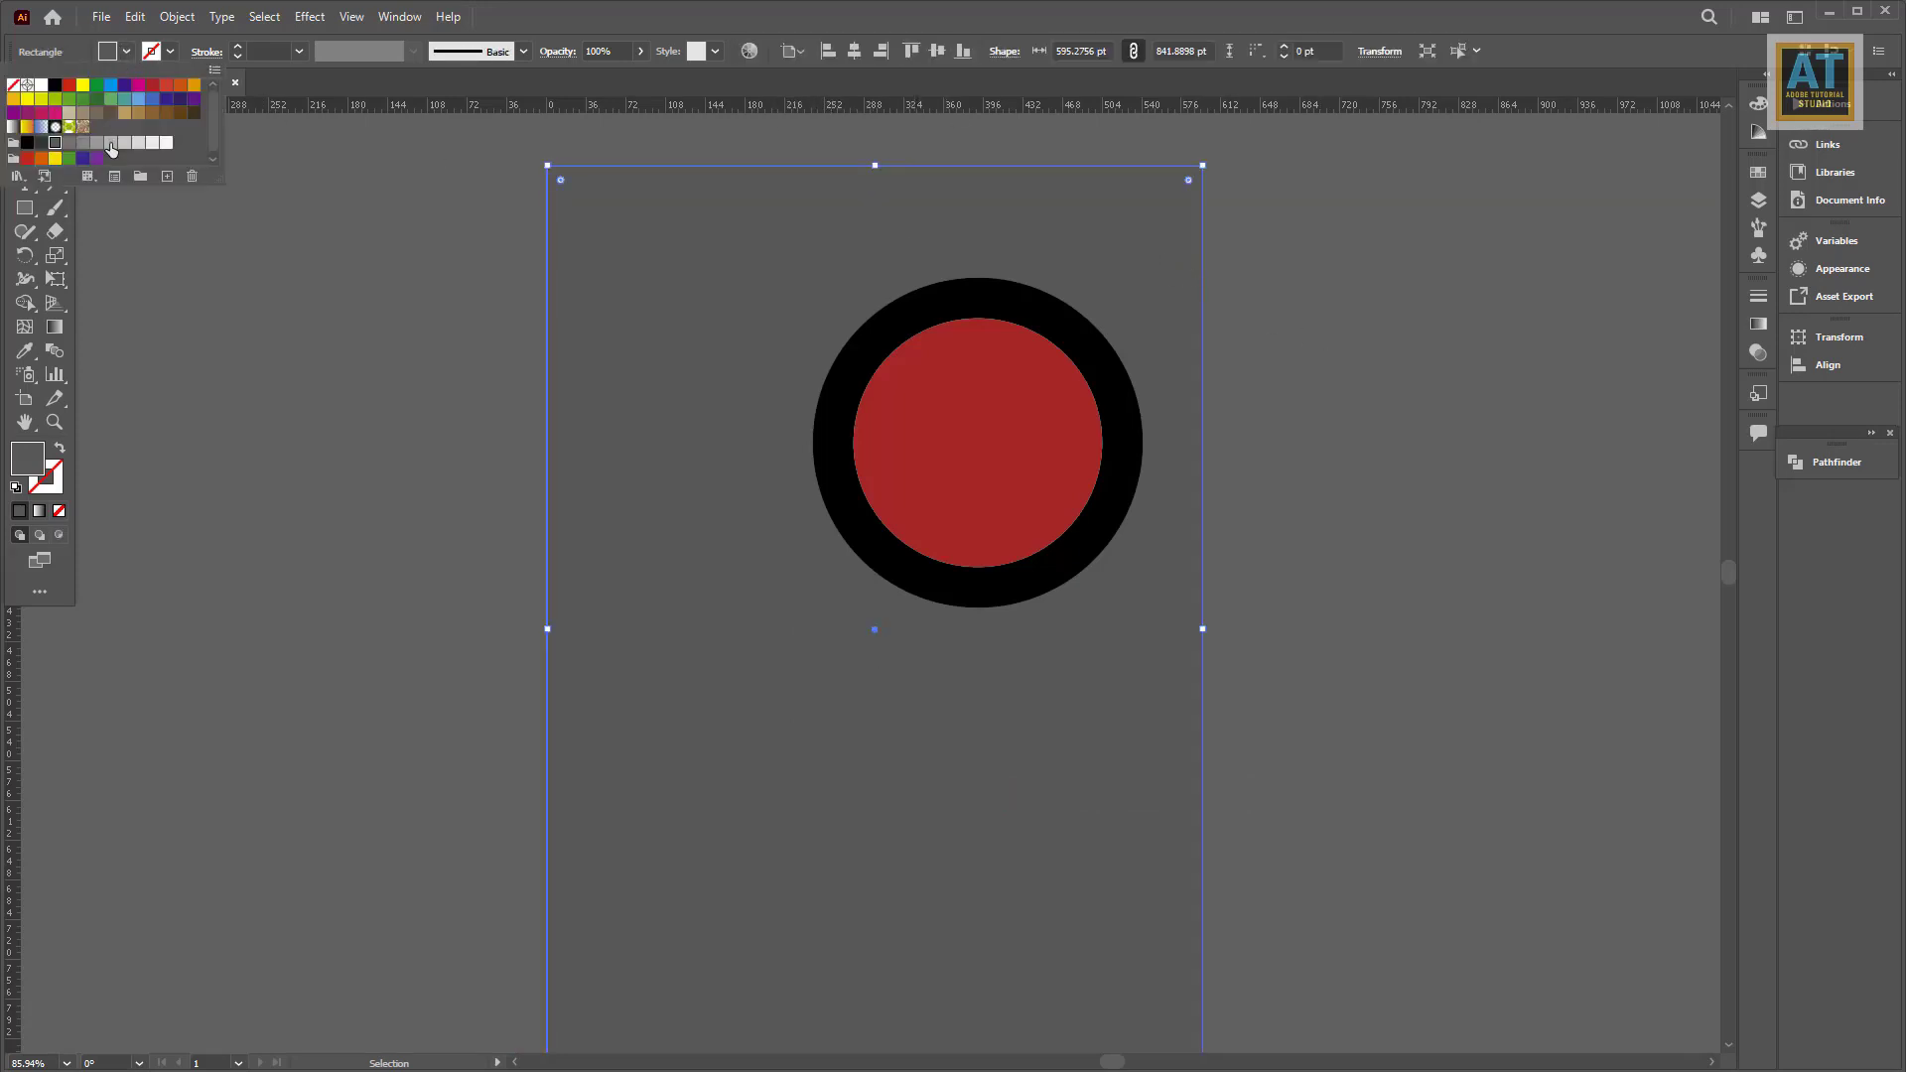
{"action": "left_click", "coordinate": [110, 143]}
{"action": "left_click", "coordinate": [342, 378]}
Step: Select the background rectangle and expand Layer 1 in the Layers panel
{"action": "left_click", "coordinate": [612, 324]}
{"action": "scroll", "coordinate": [611, 322], "scroll_direction": "down", "scroll_amount": 1}
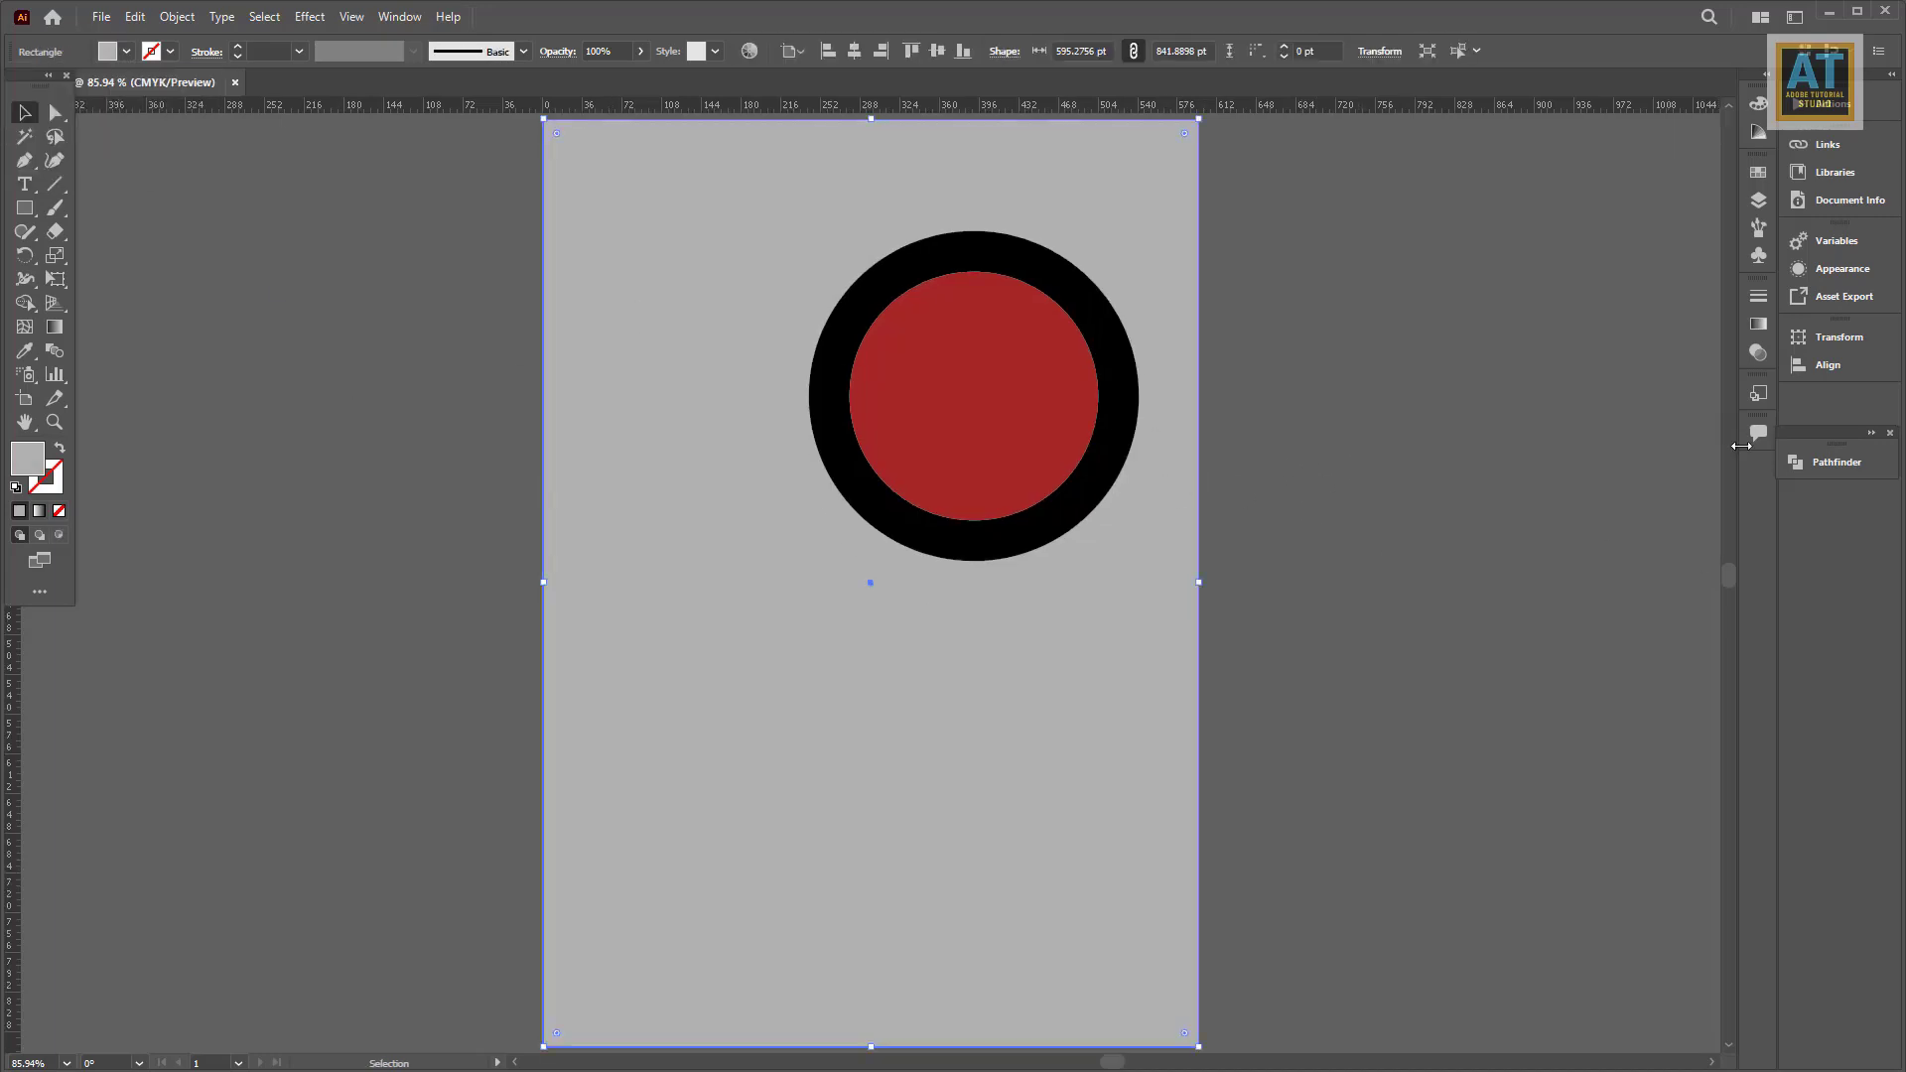
{"action": "left_click", "coordinate": [1758, 201]}
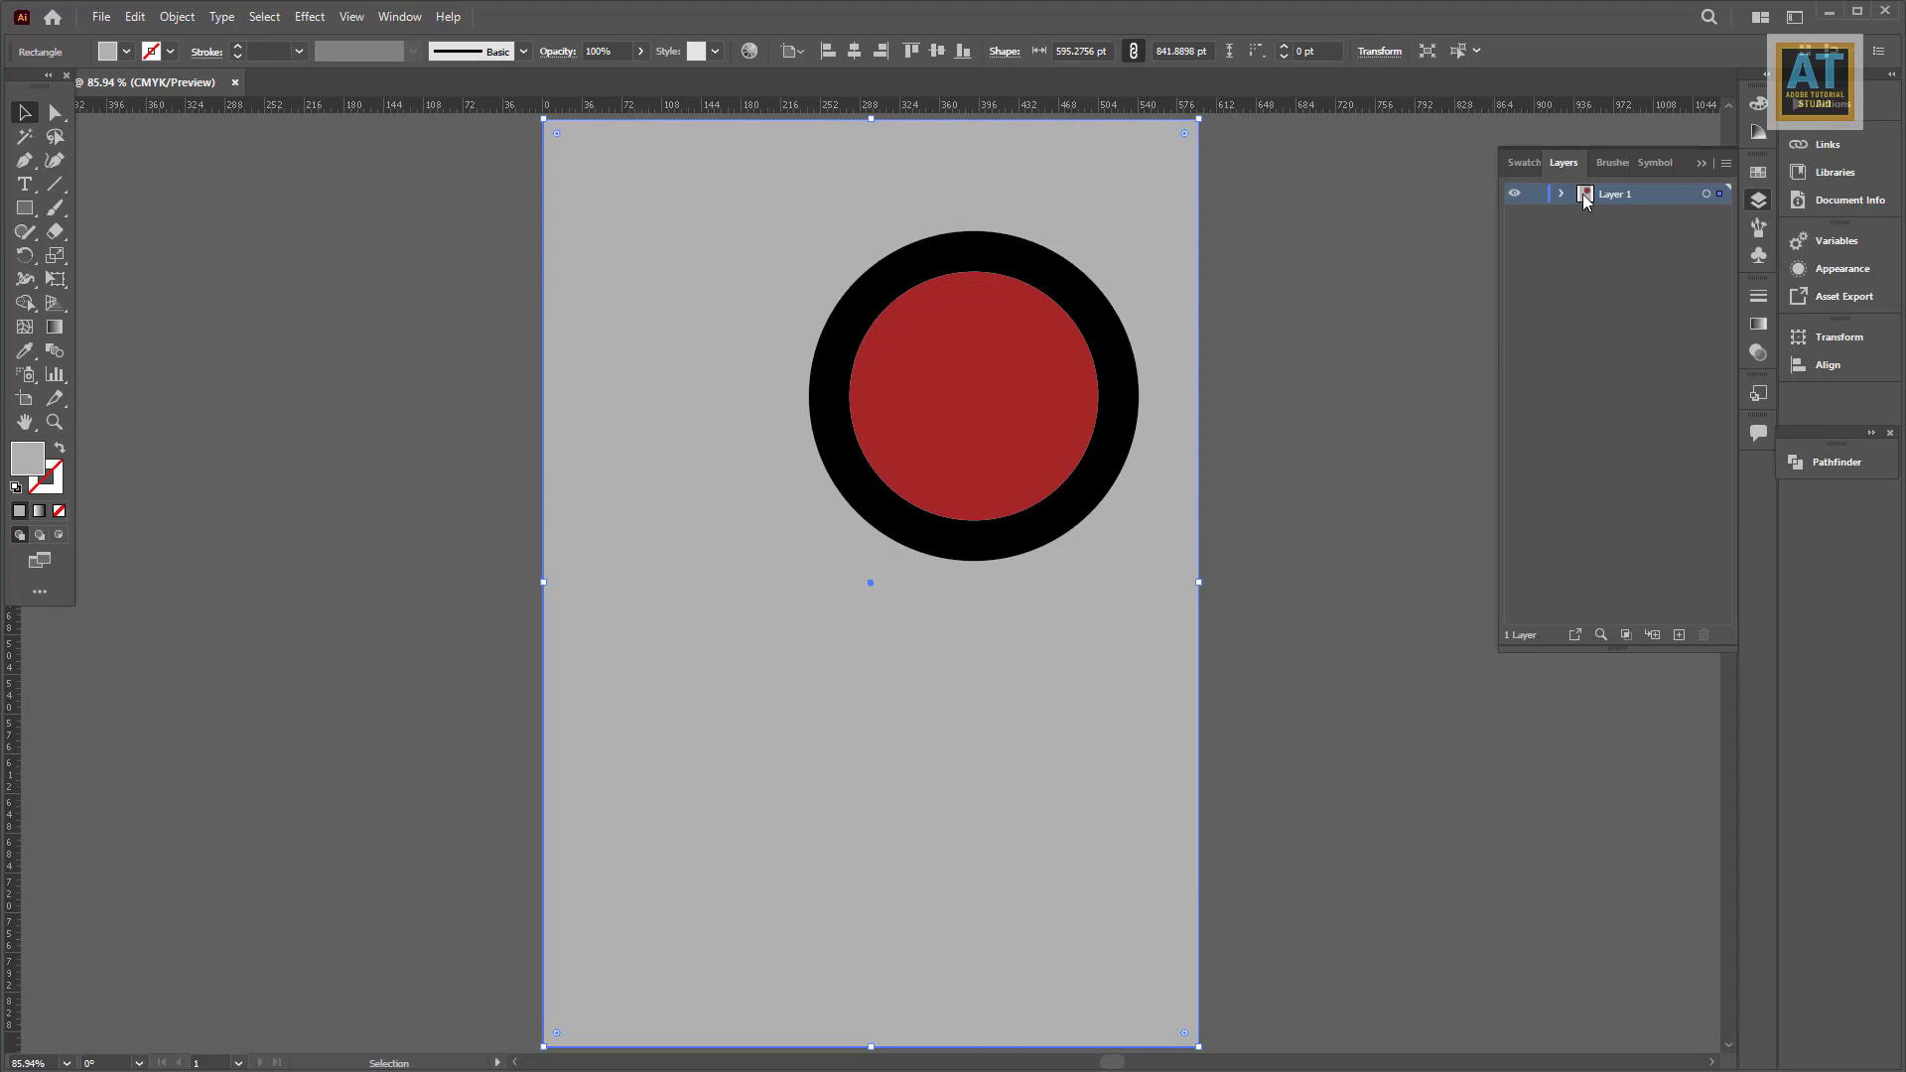
{"action": "left_click", "coordinate": [1535, 256]}
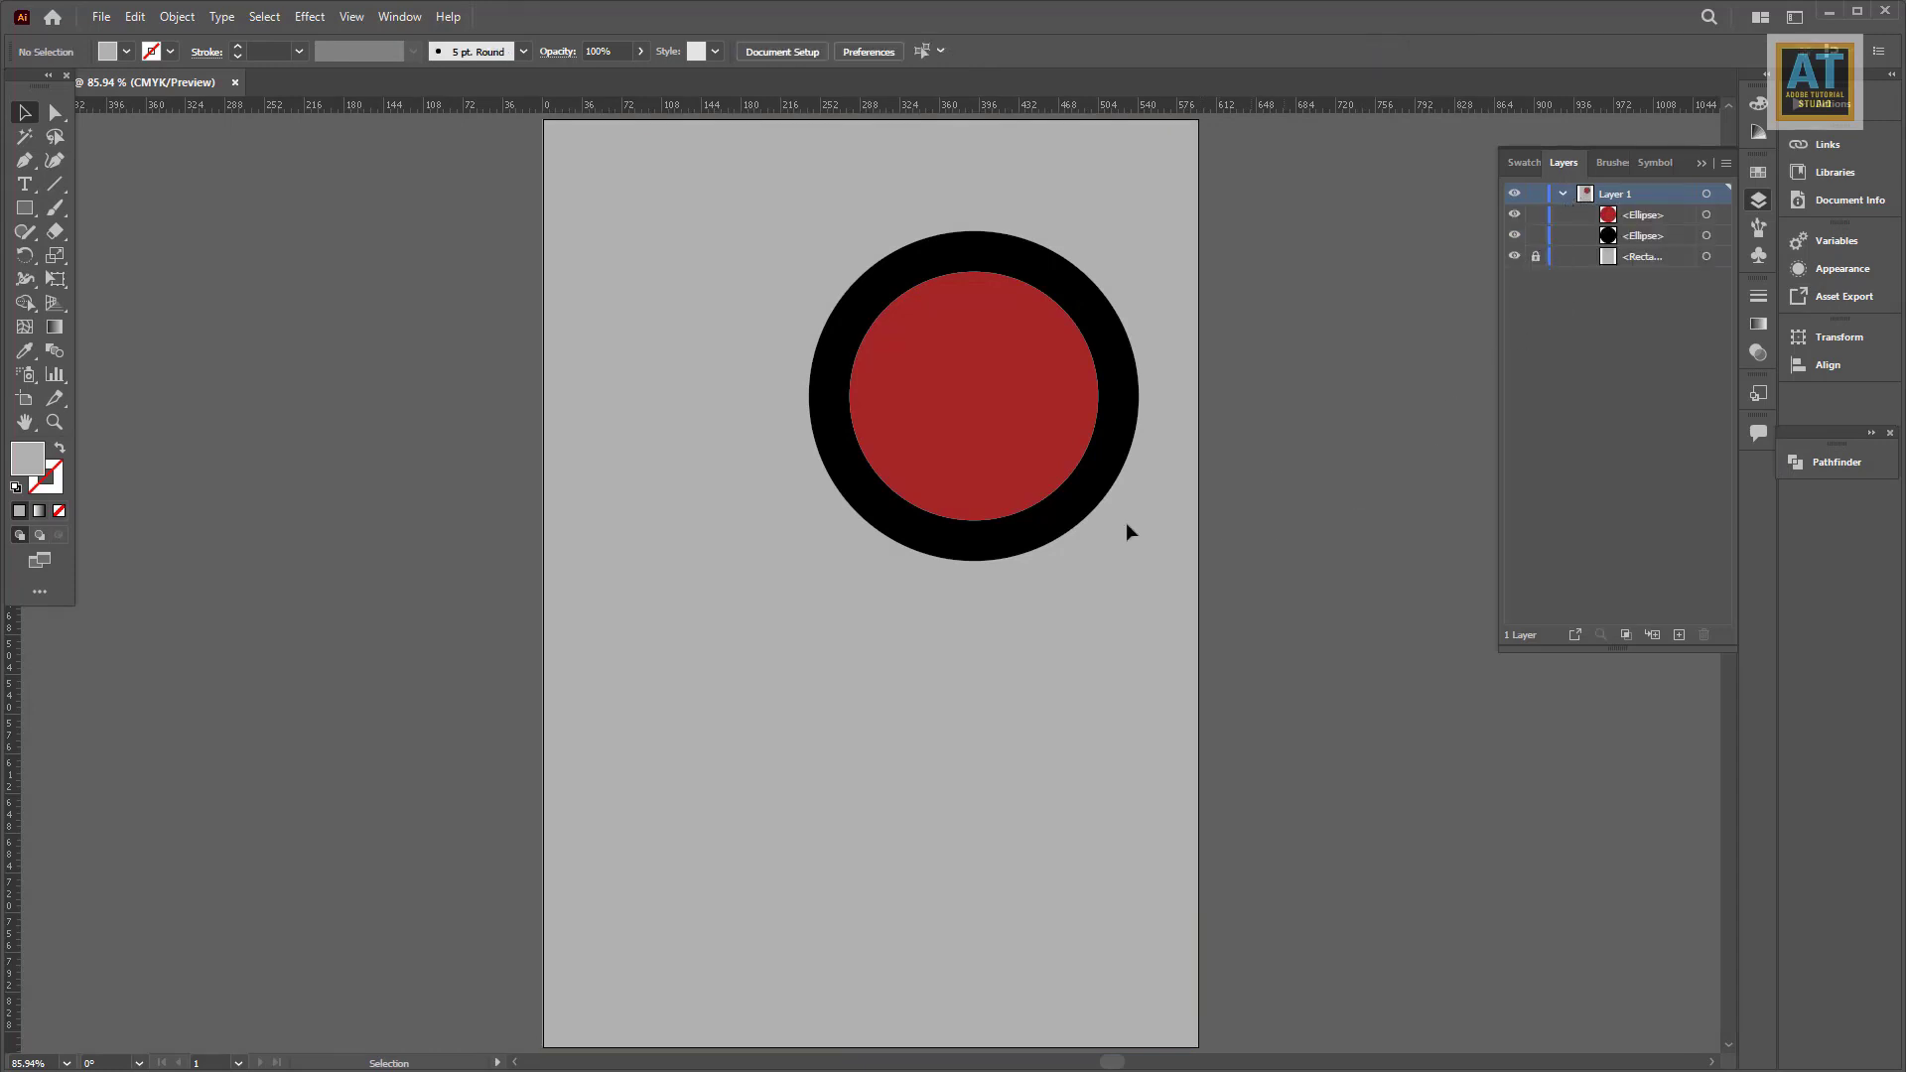
Step: Lock the background, then pen-draw a closed curved-top shape in the lower-left corner
{"action": "left_click_drag", "start_coordinate": [876, 754], "coordinate": [879, 664]}
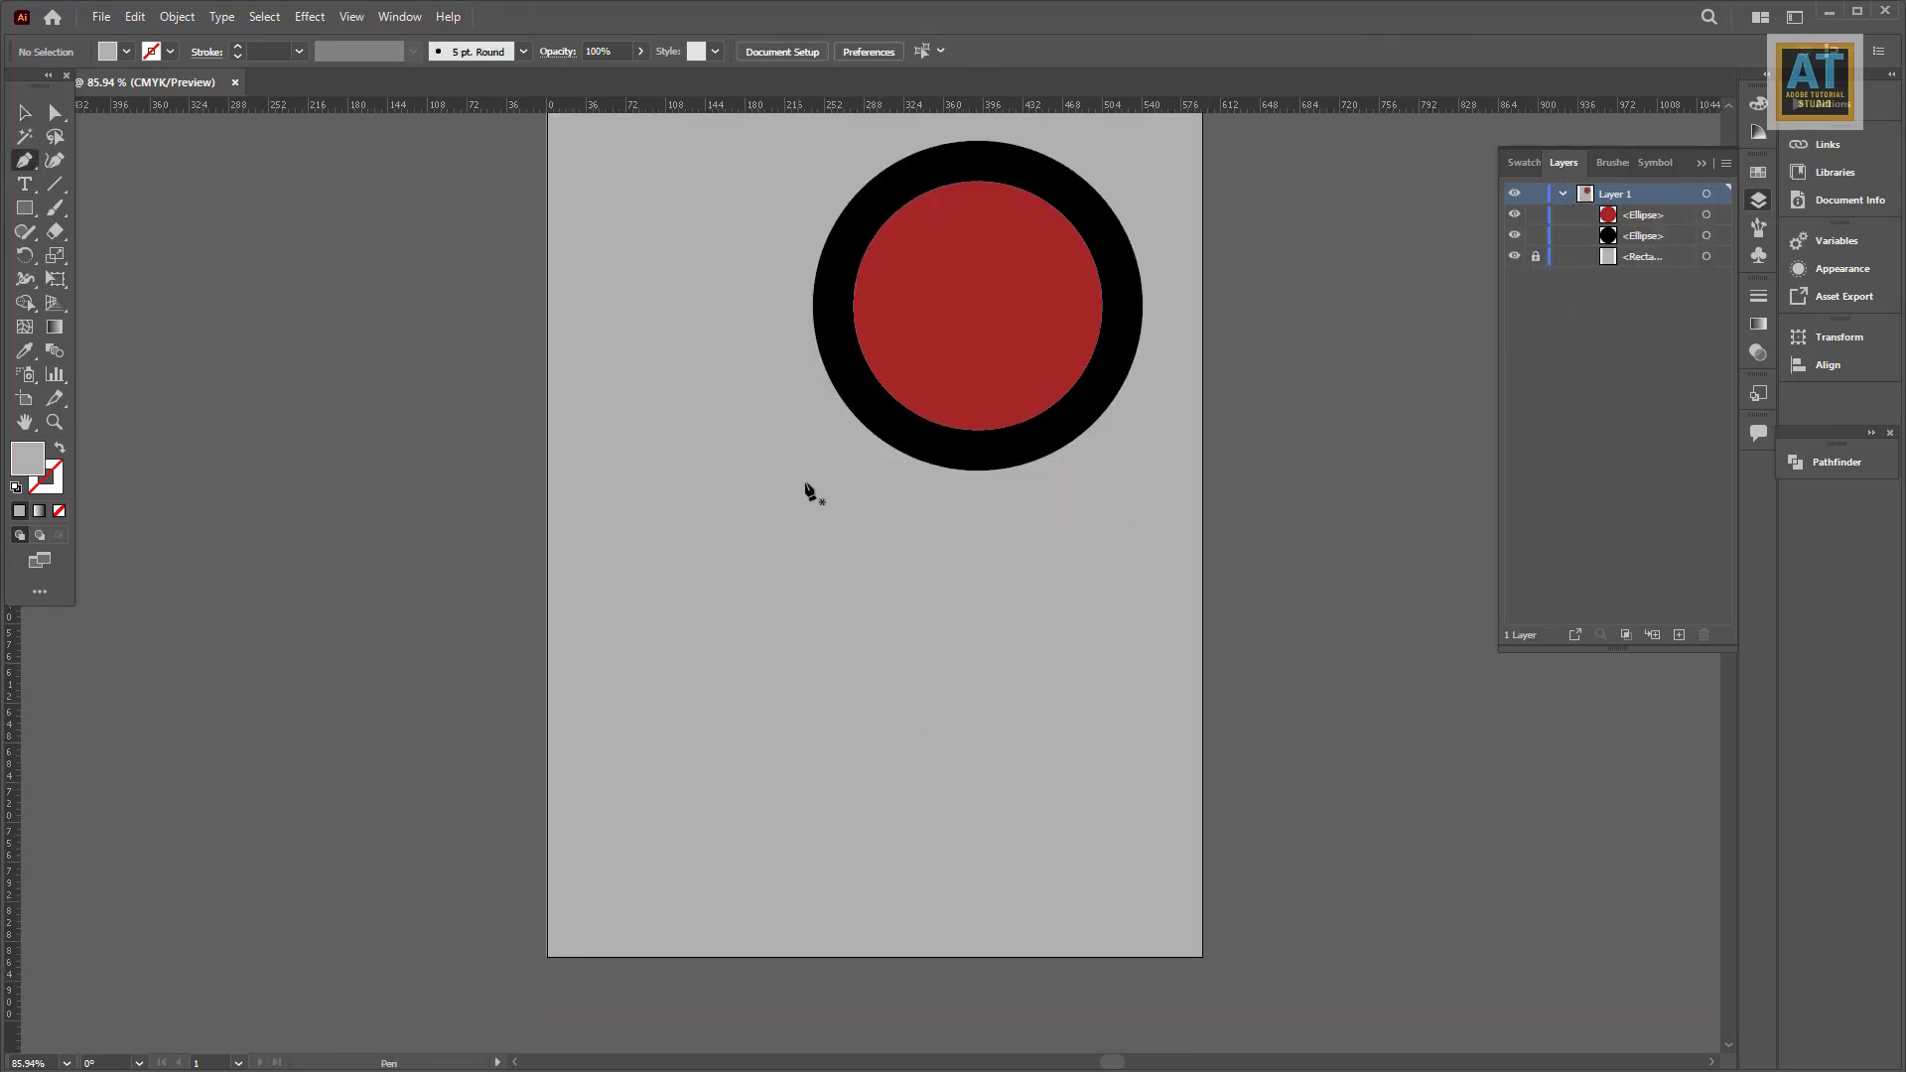
{"action": "left_click", "coordinate": [549, 385]}
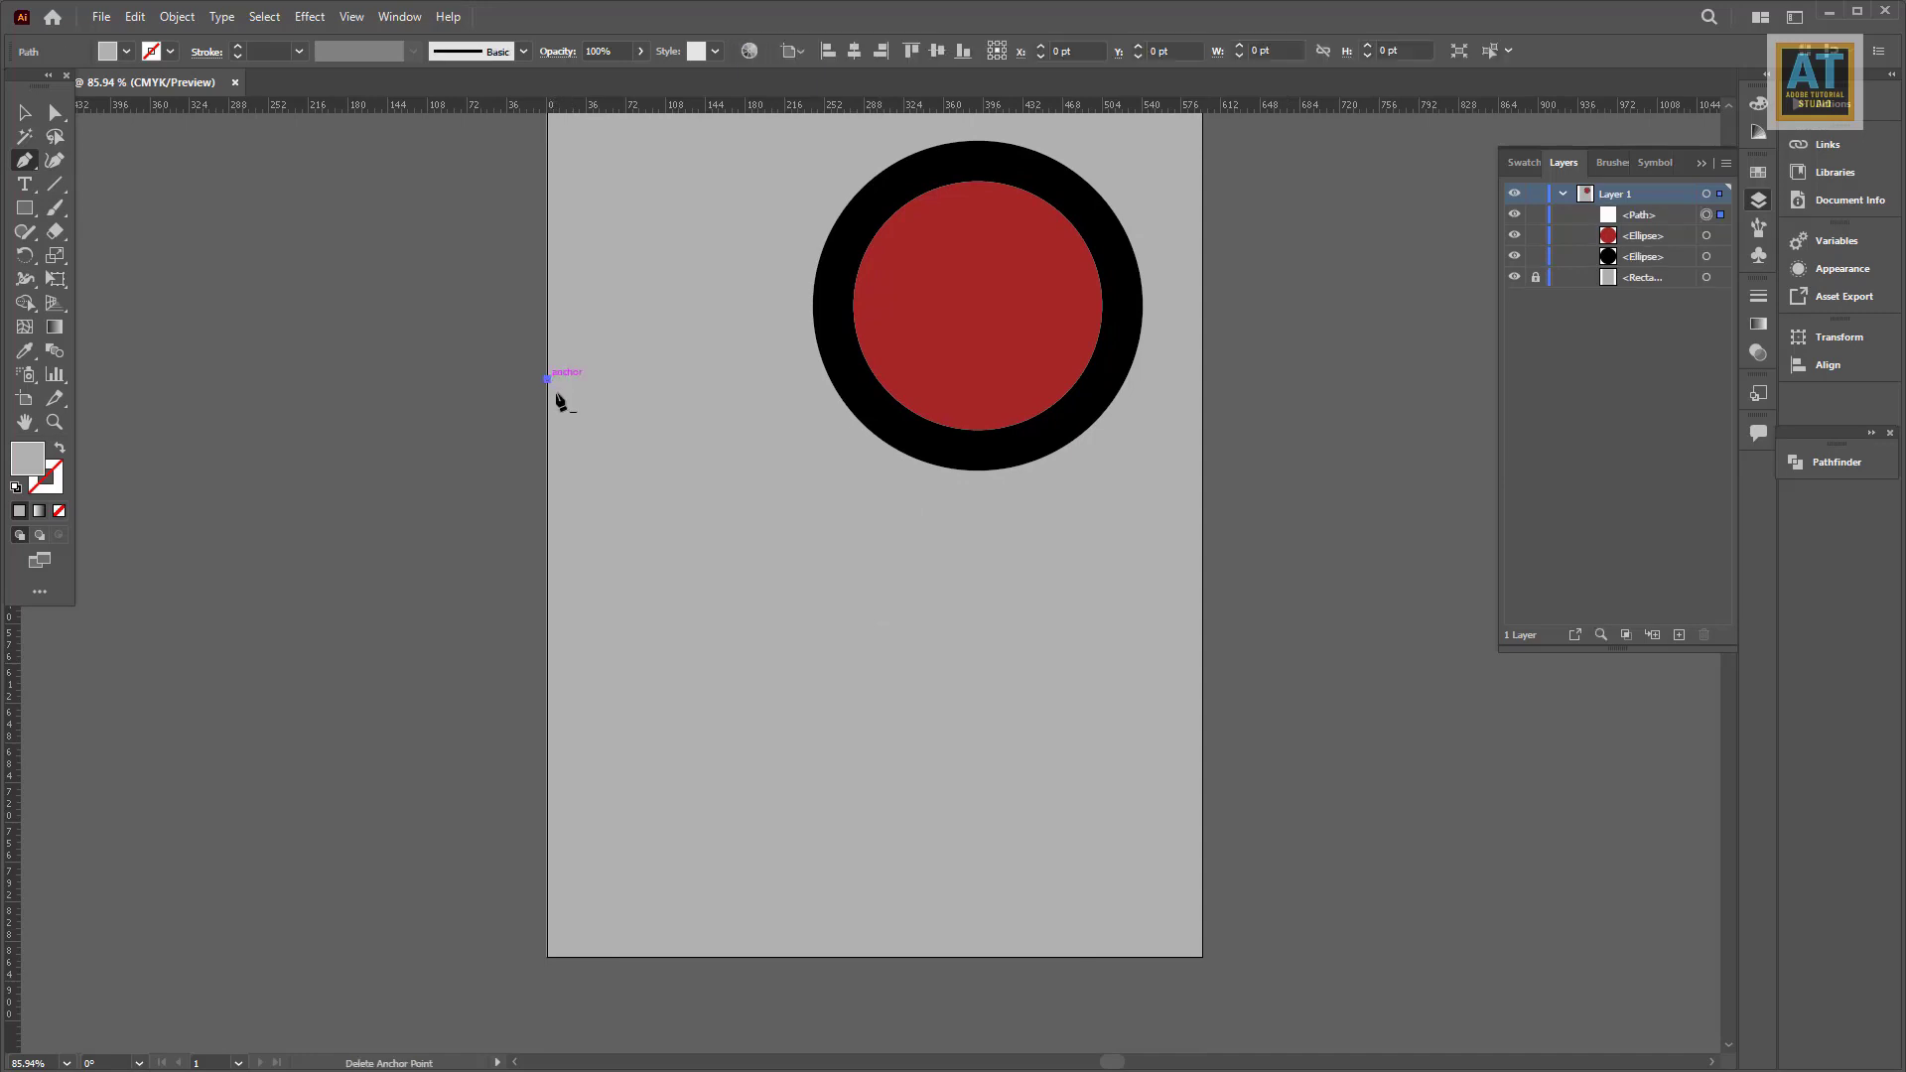
{"action": "key", "text": "ctrl+minus"}
{"action": "left_click_drag", "start_coordinate": [997, 785], "coordinate": [1087, 862]}
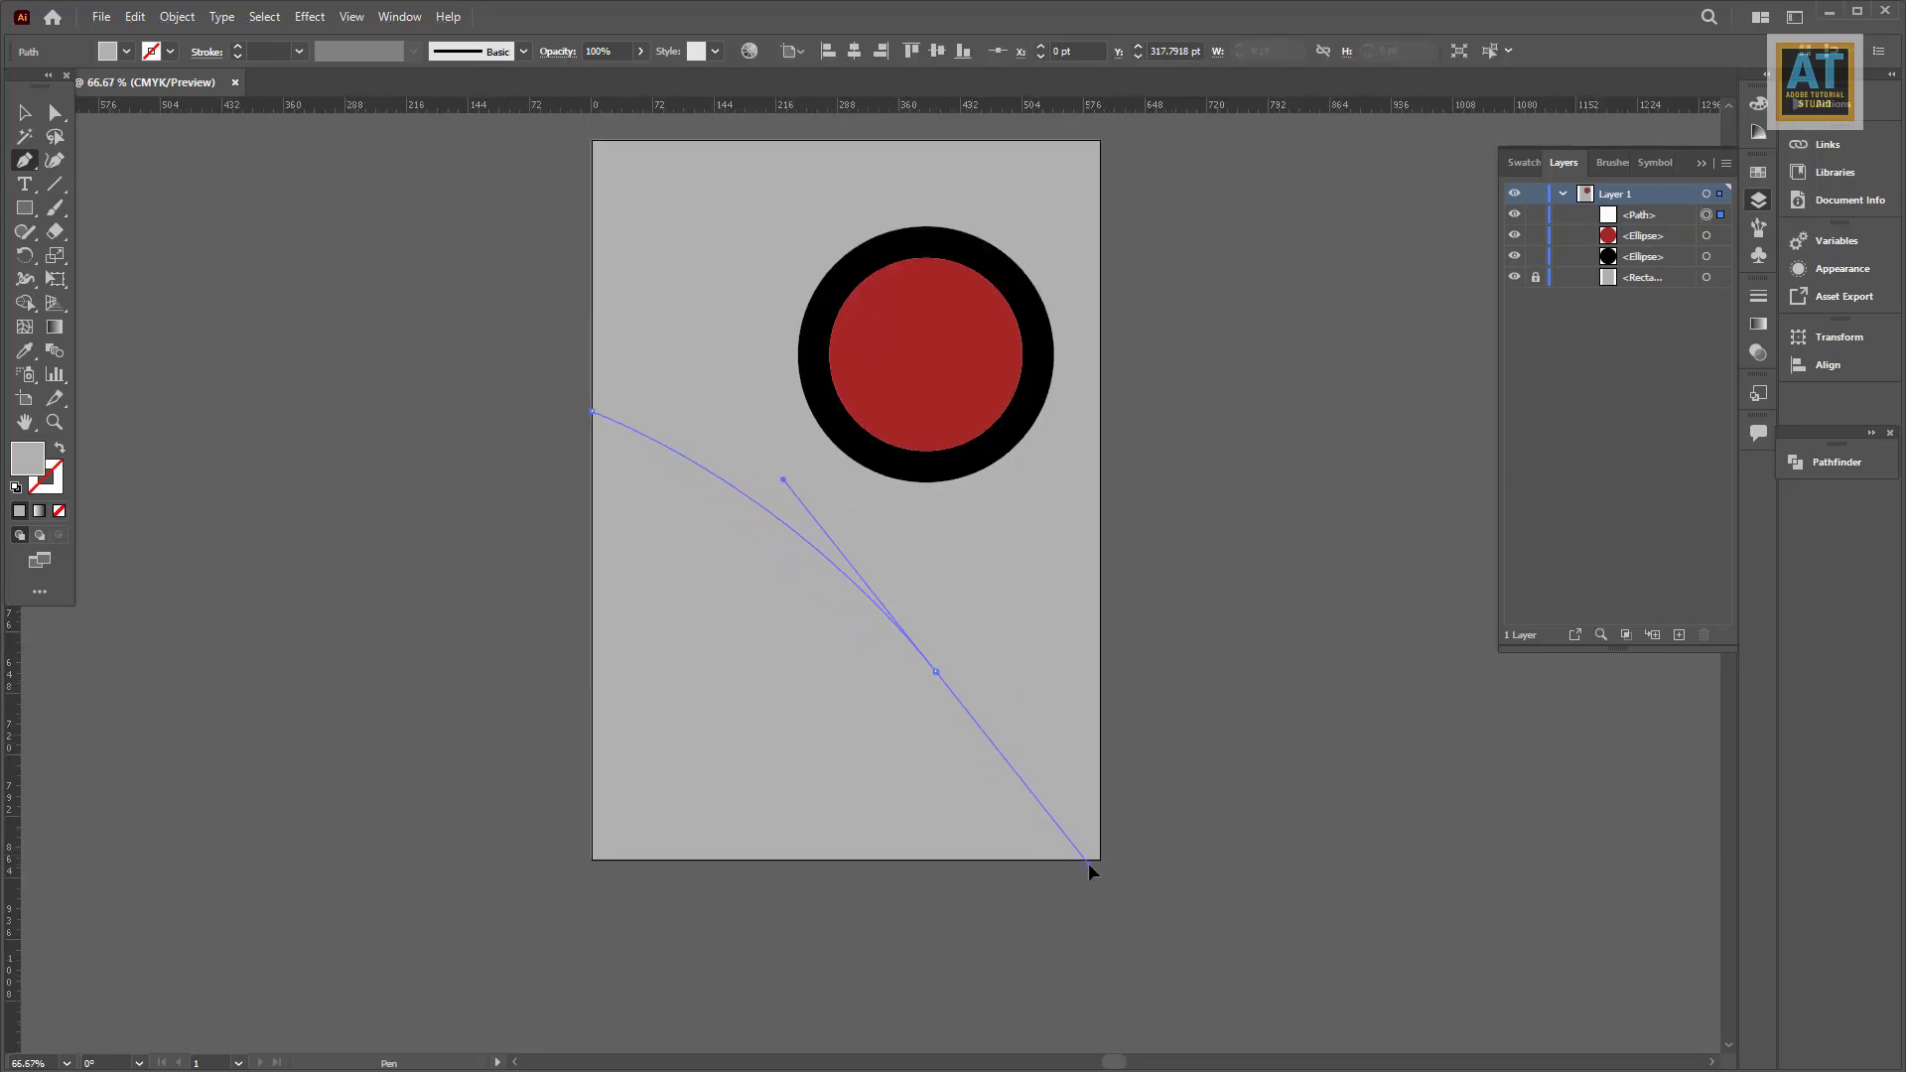
{"action": "left_click", "coordinate": [936, 671]}
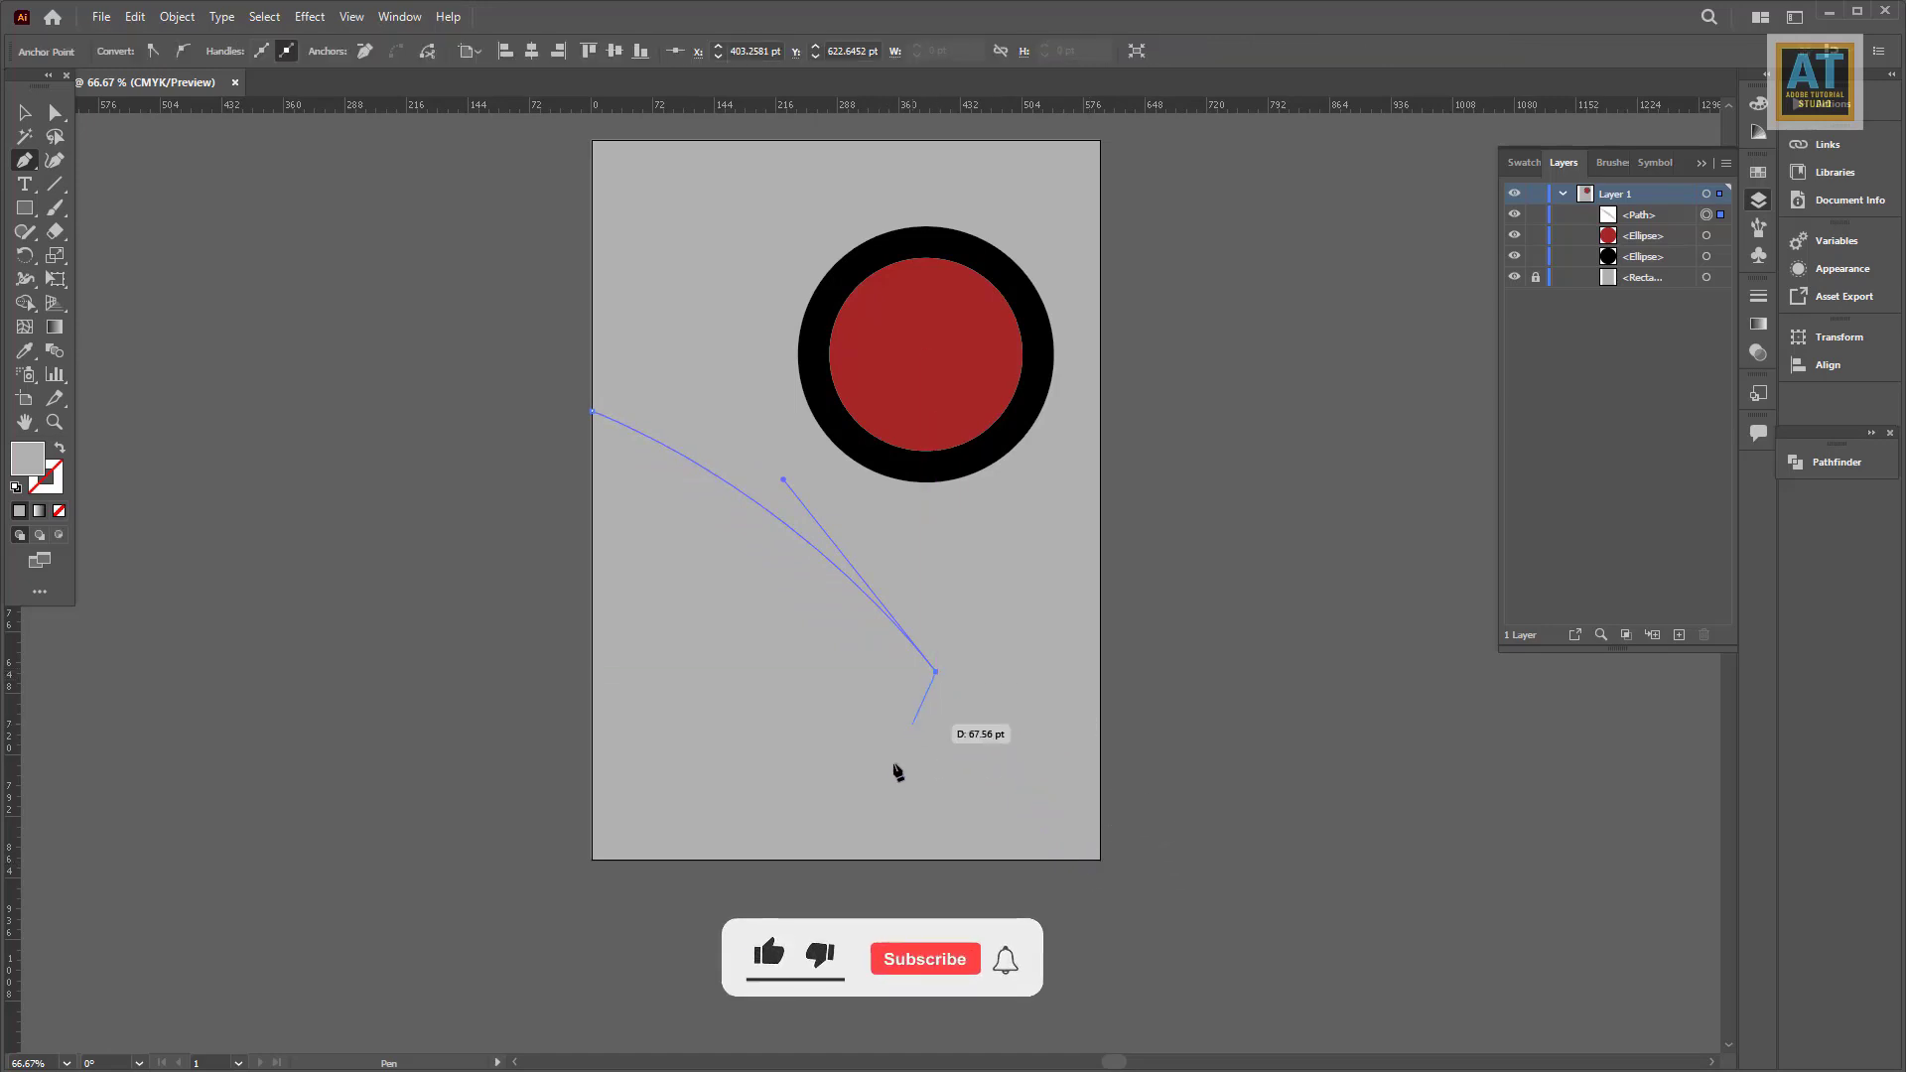
{"action": "left_click", "coordinate": [866, 859]}
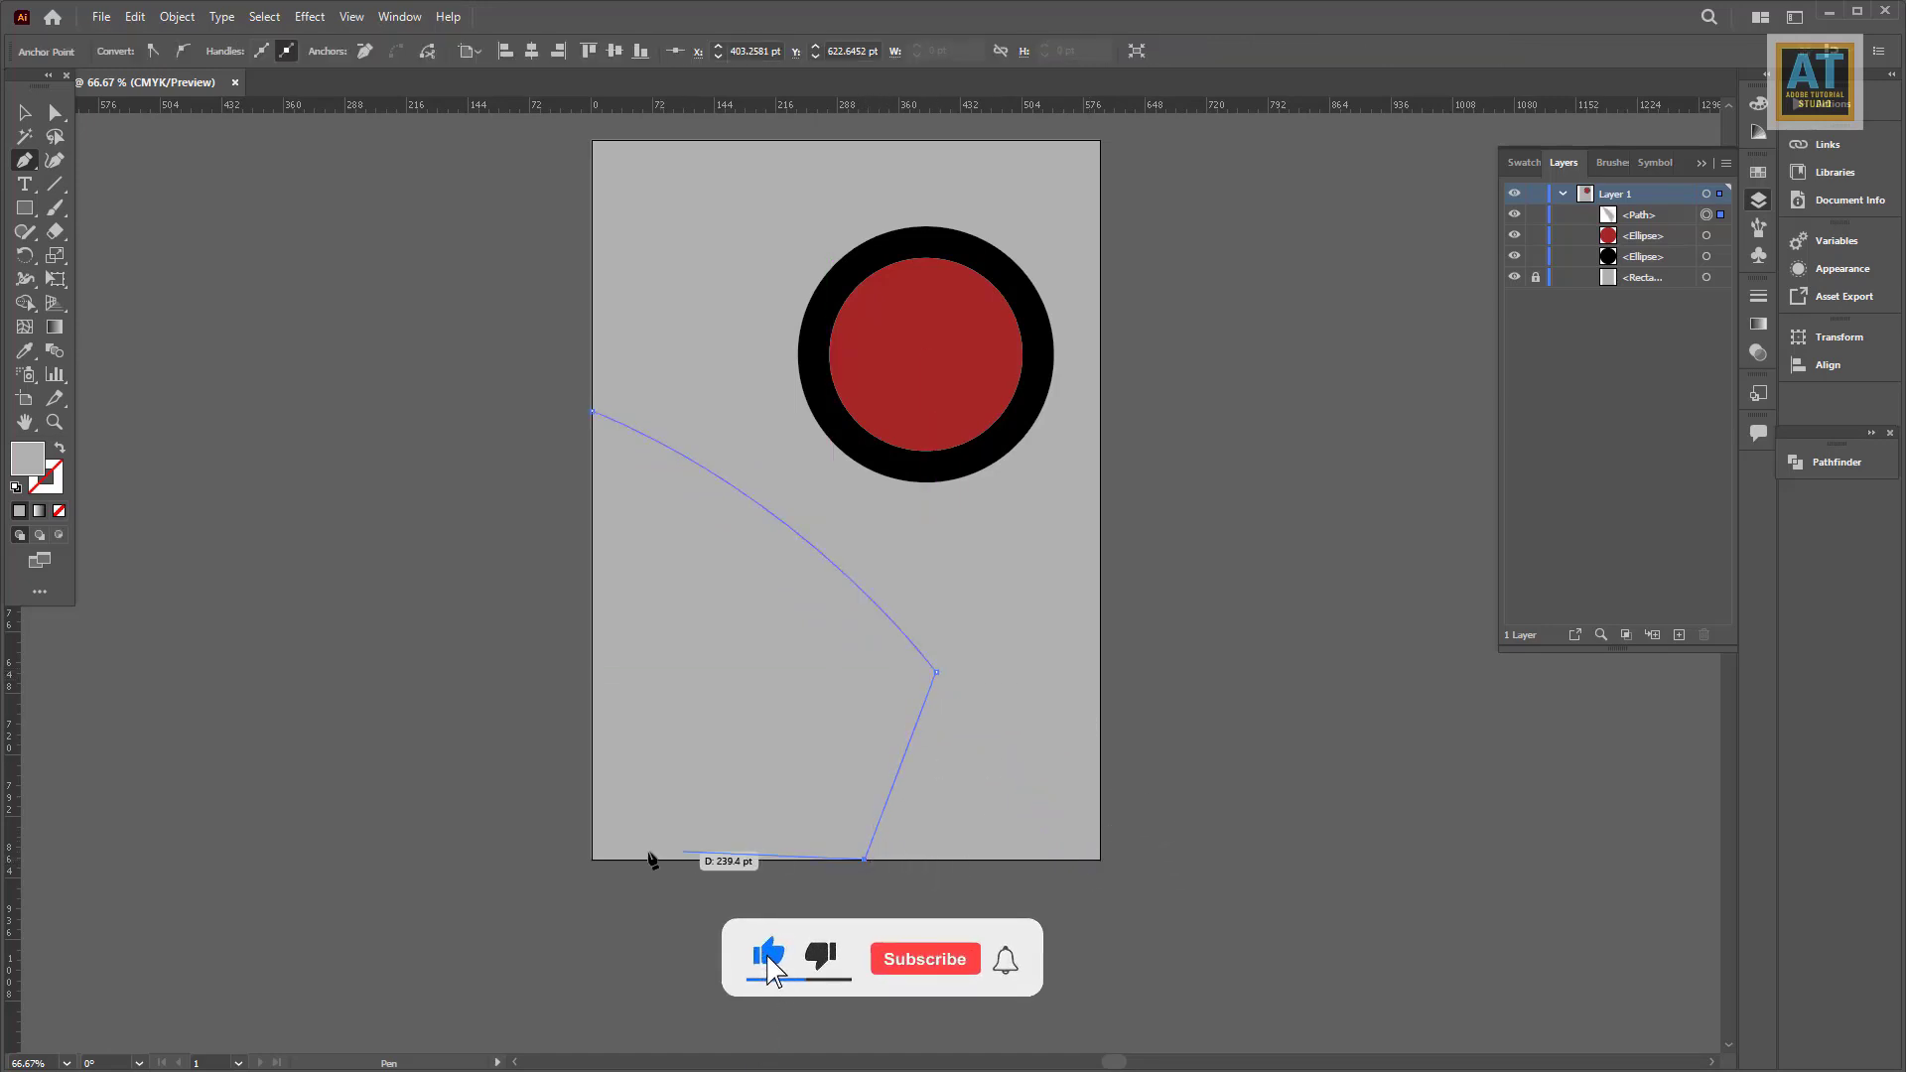
{"action": "left_click", "coordinate": [592, 859]}
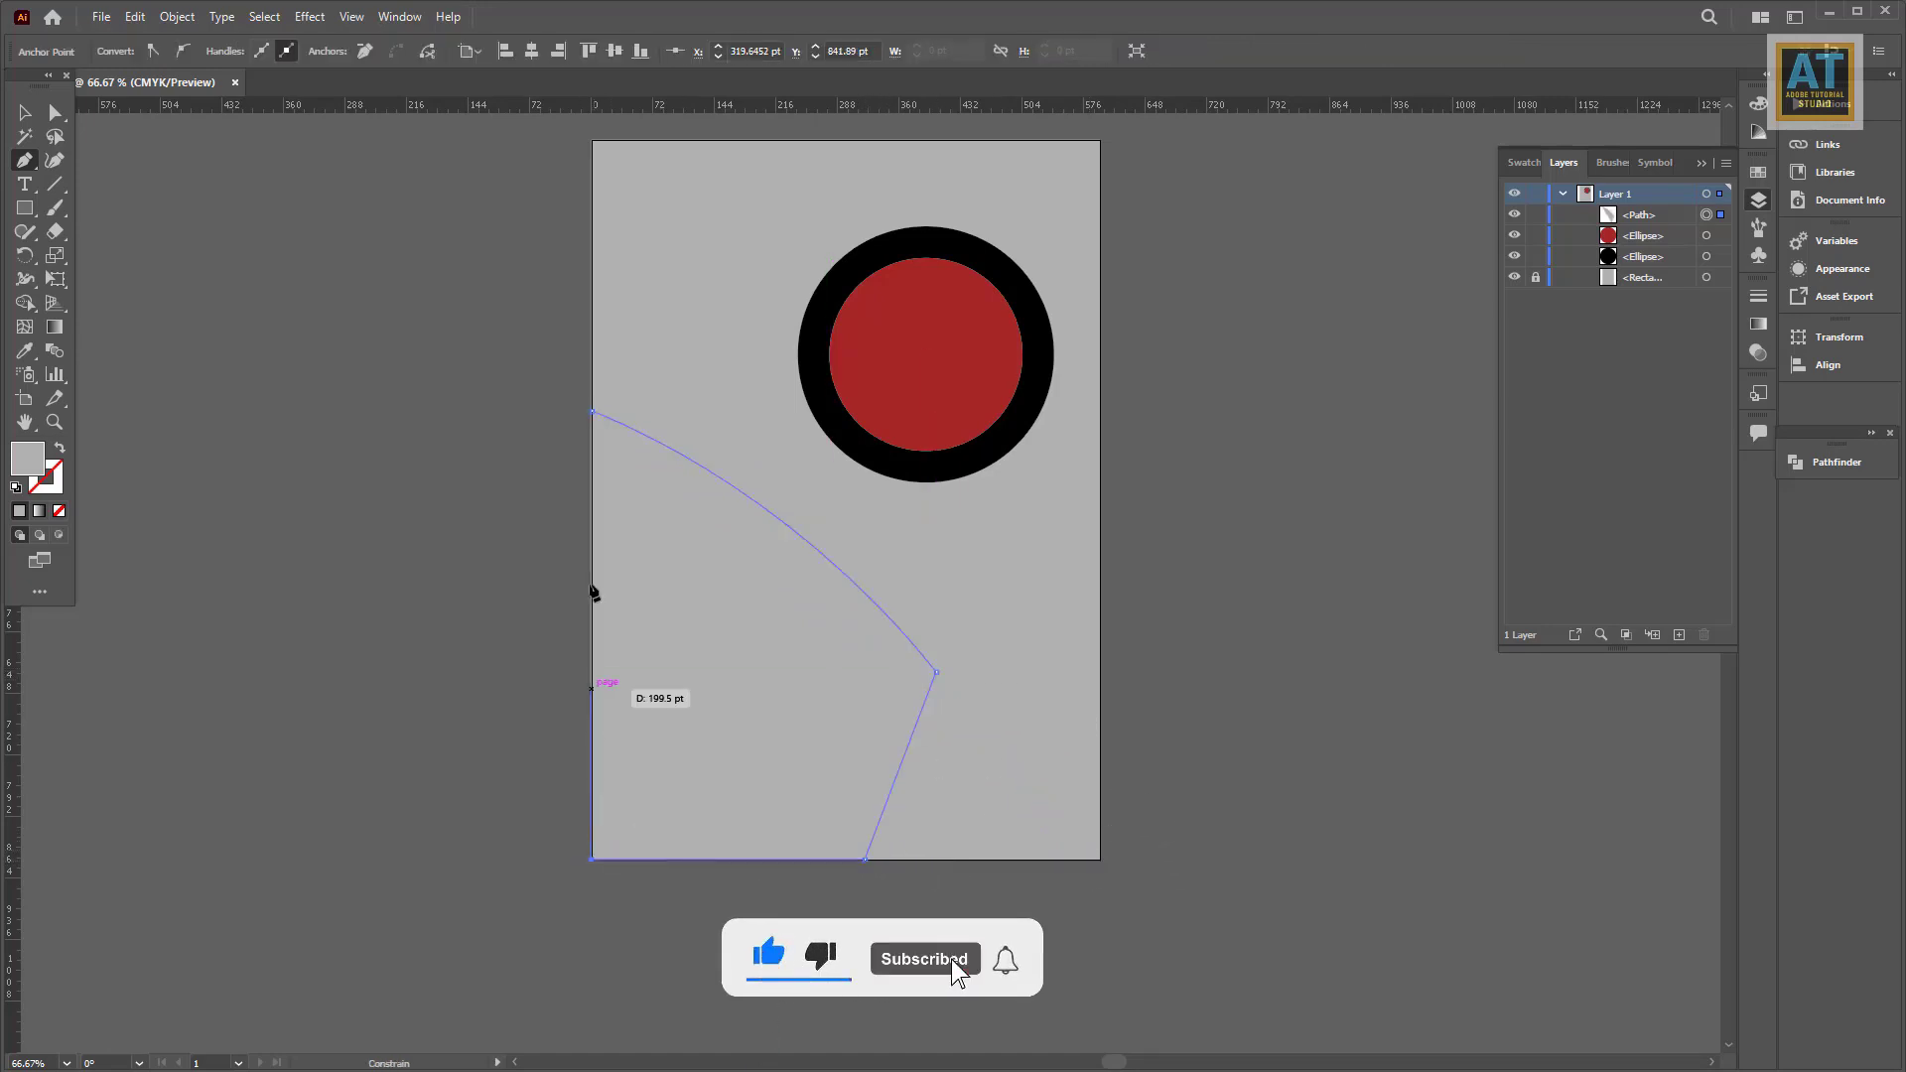
{"action": "left_click", "coordinate": [593, 411]}
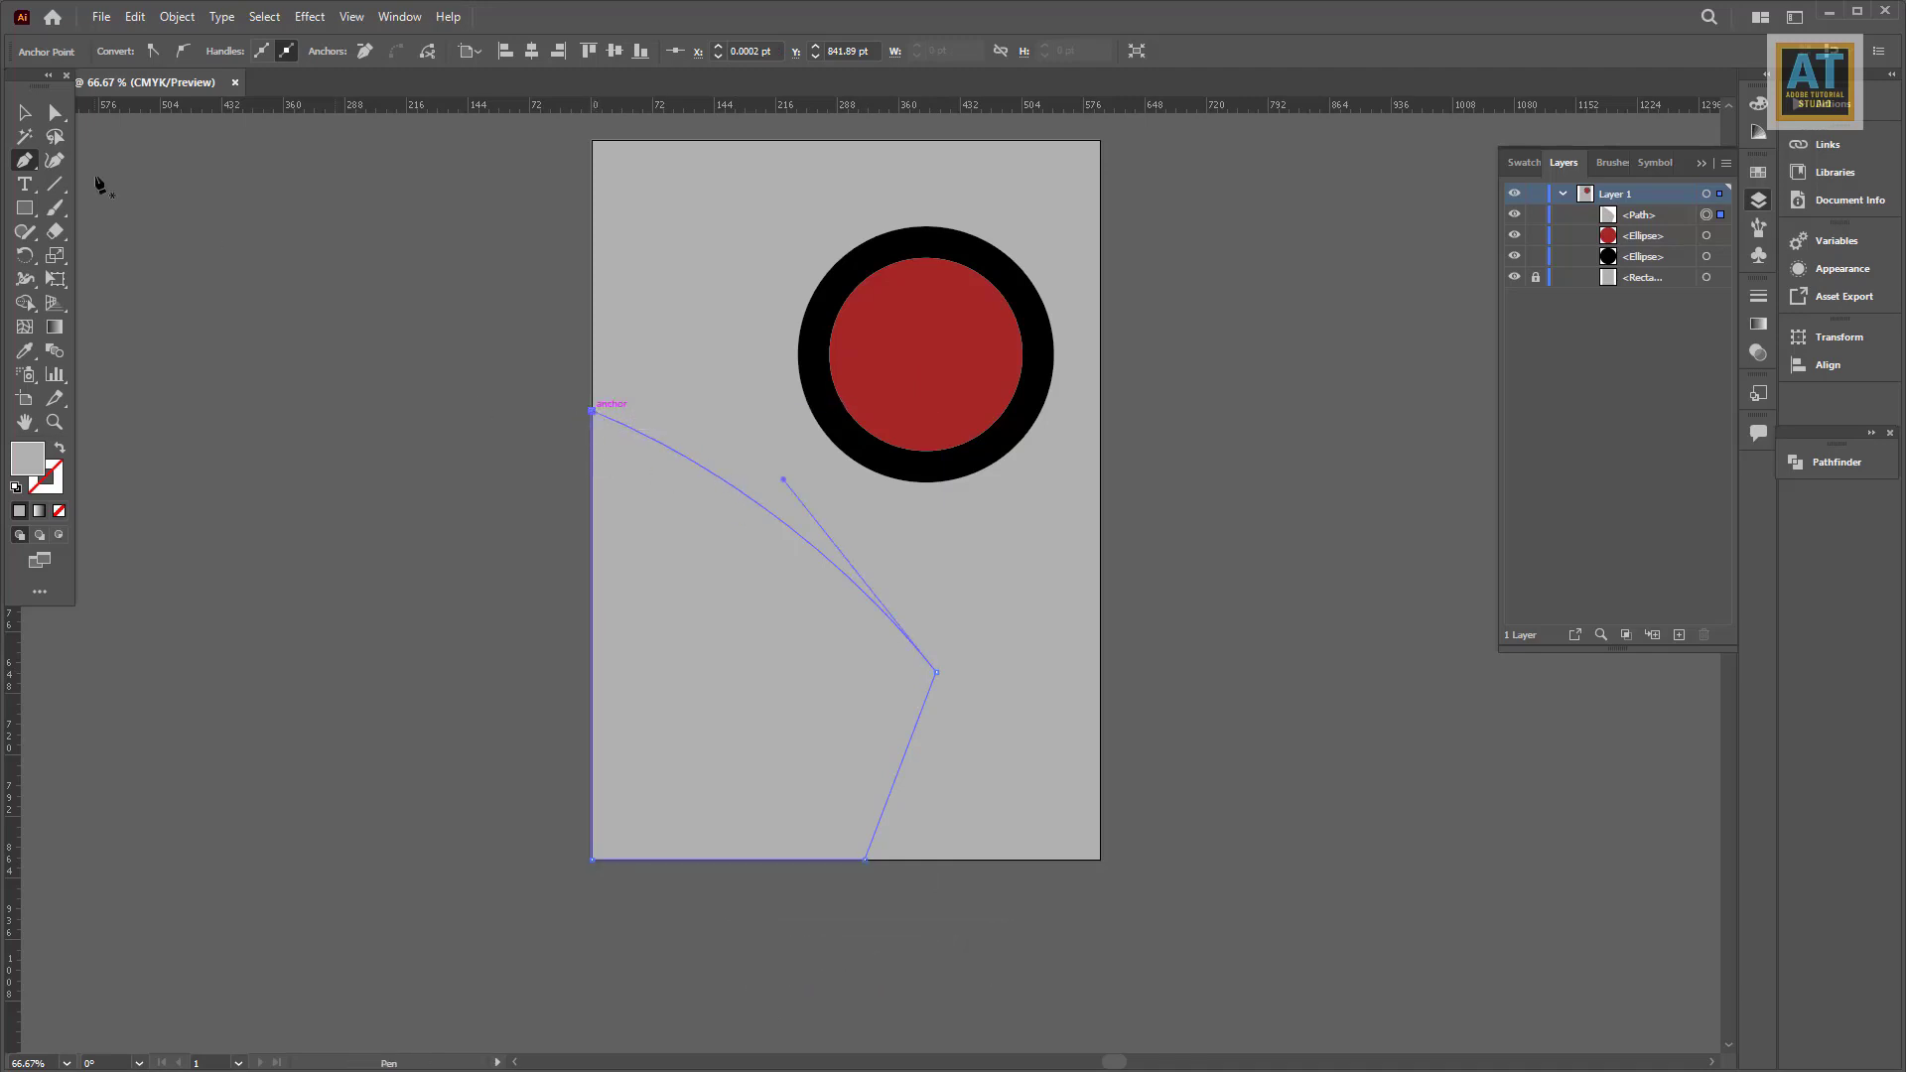
Step: Fill the new curved shape with white
{"action": "key", "text": "v"}
{"action": "left_click", "coordinate": [245, 287]}
{"action": "left_click", "coordinate": [621, 545]}
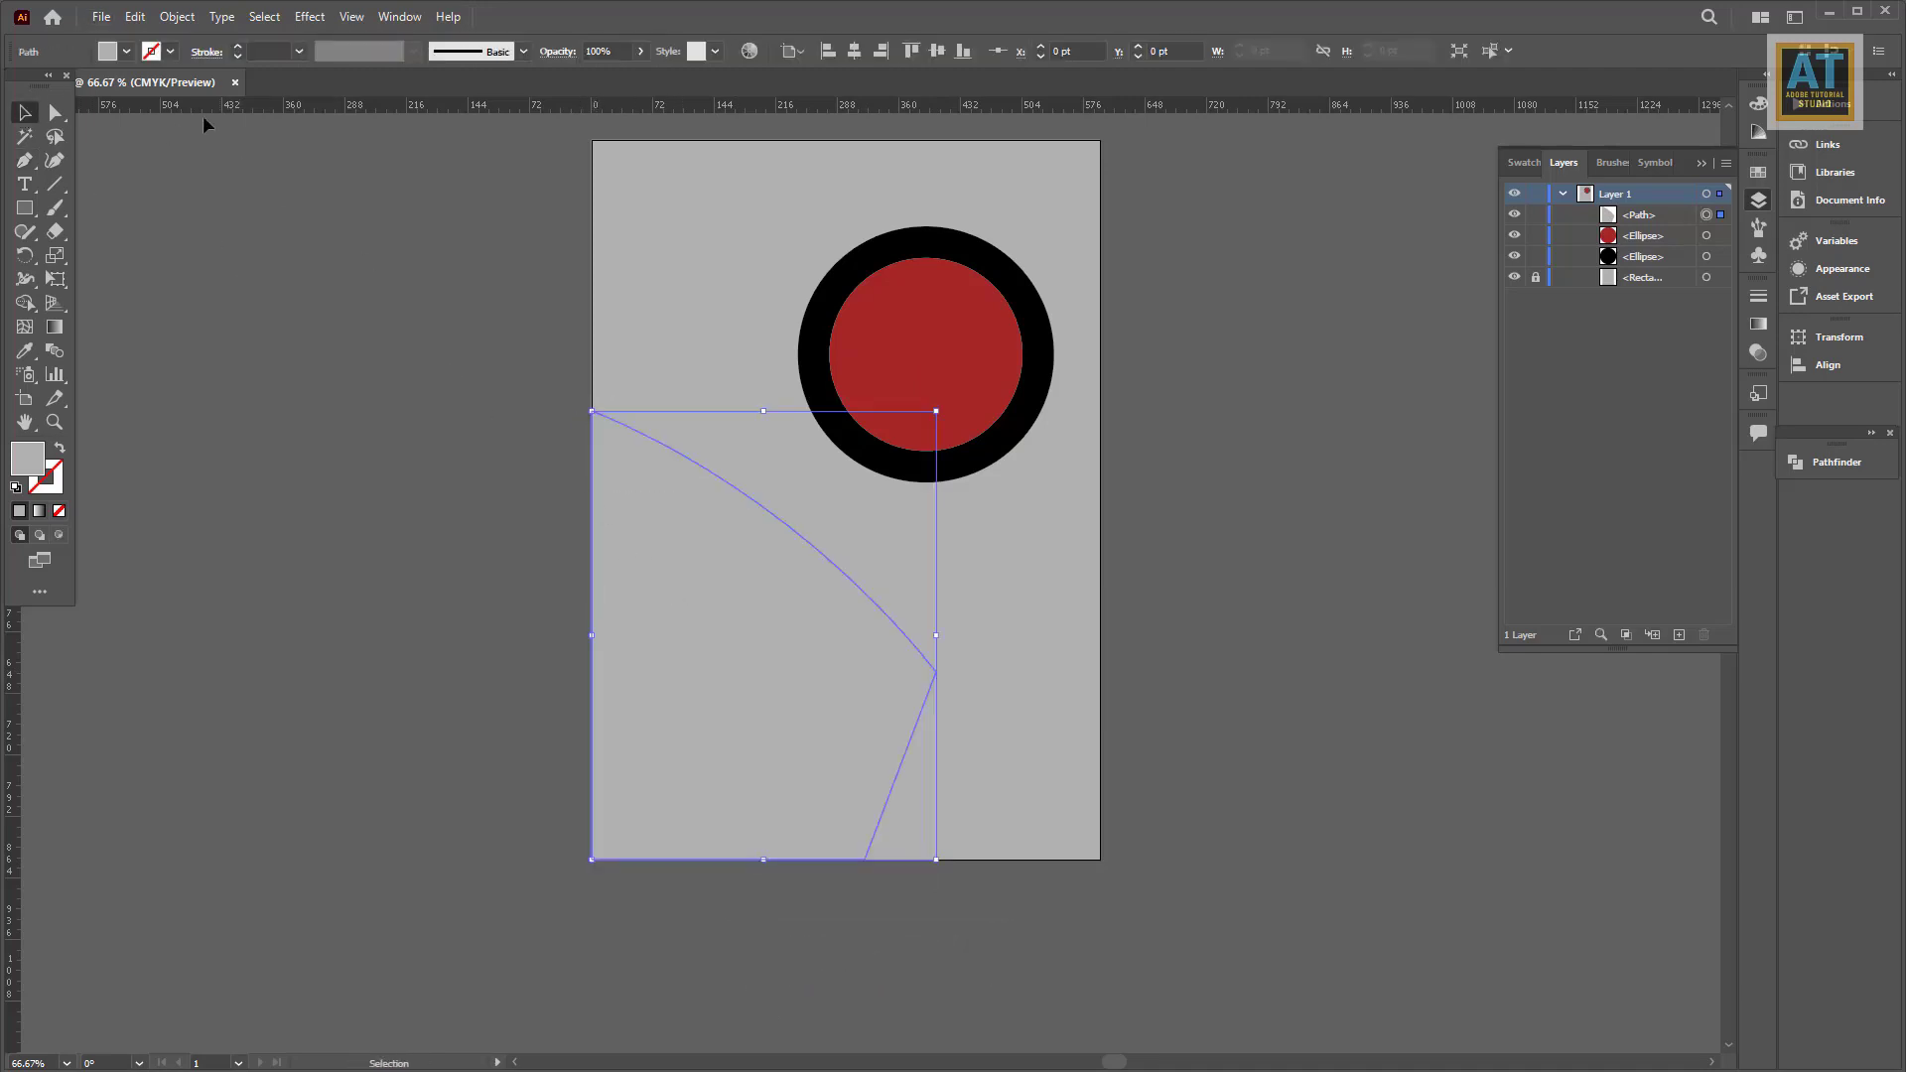
{"action": "left_click", "coordinate": [128, 53]}
{"action": "left_click", "coordinate": [39, 87]}
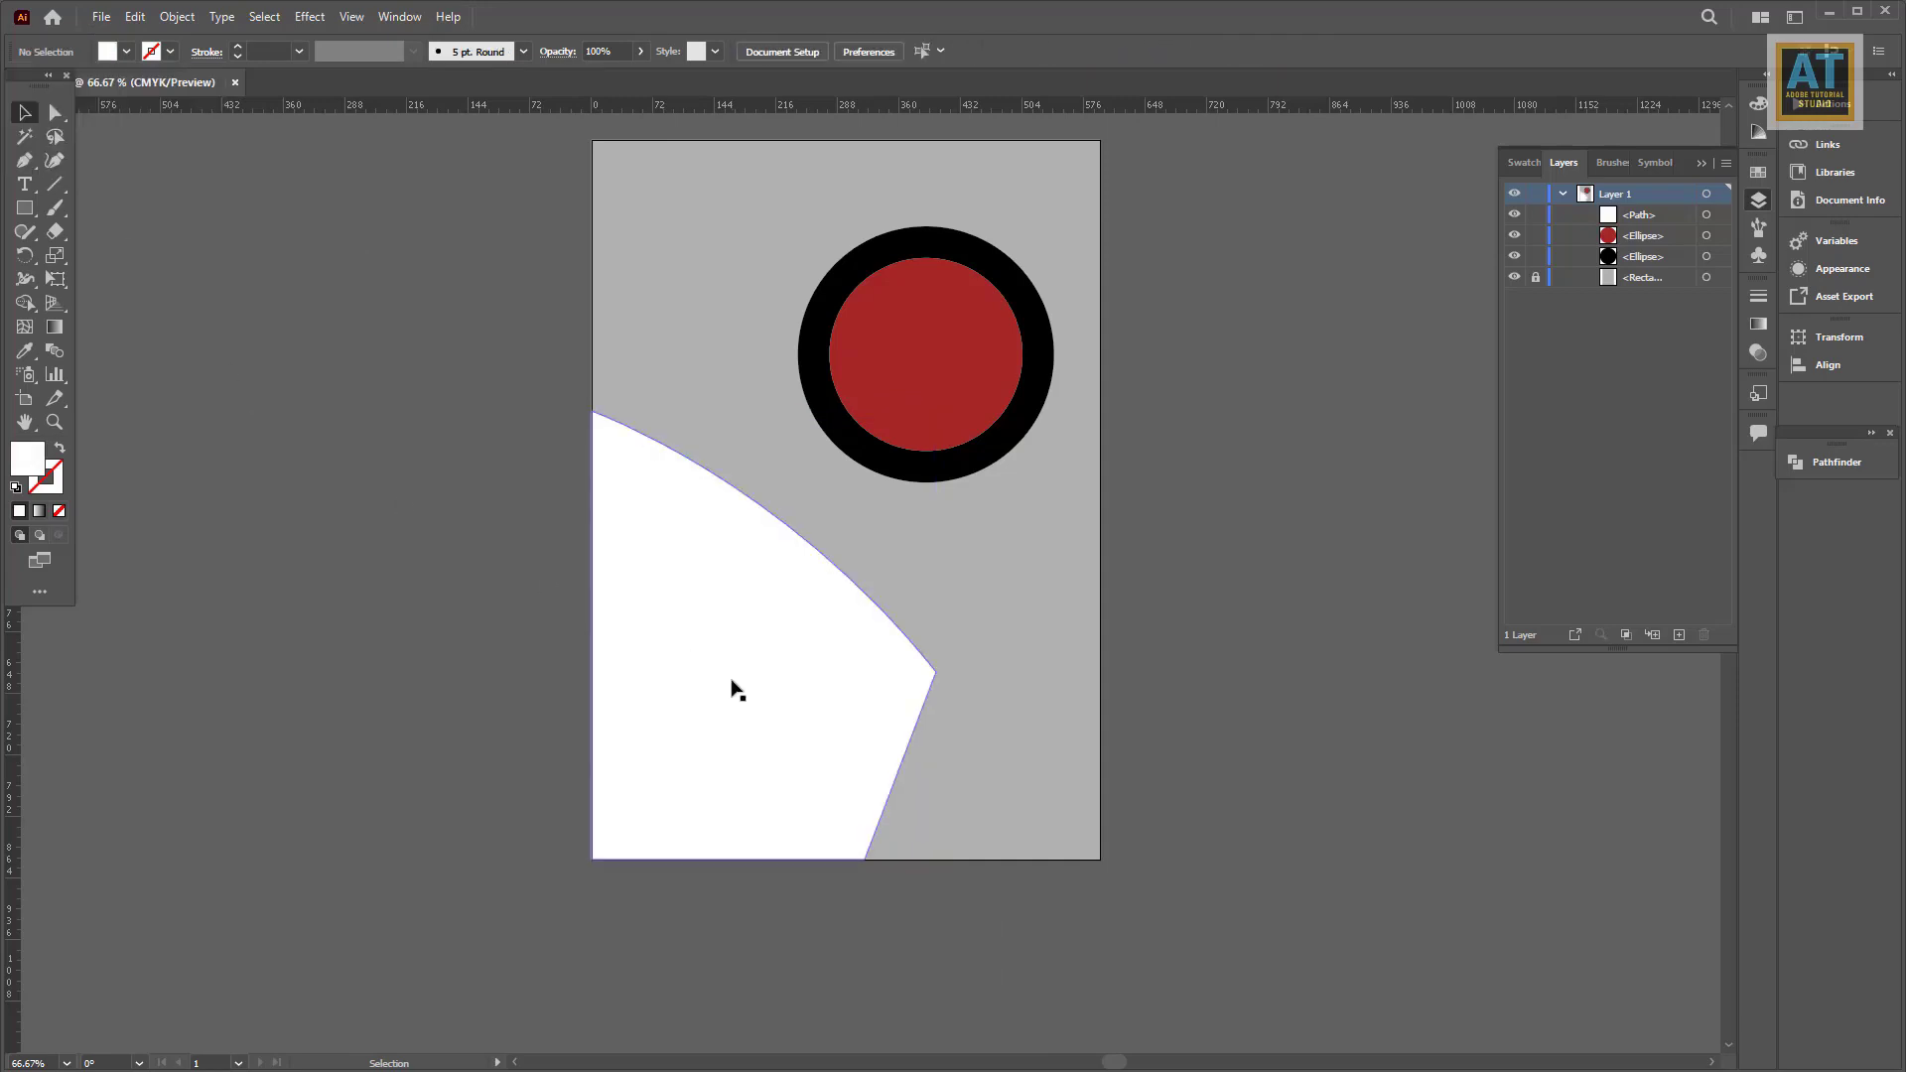
{"action": "left_click", "coordinate": [135, 17]}
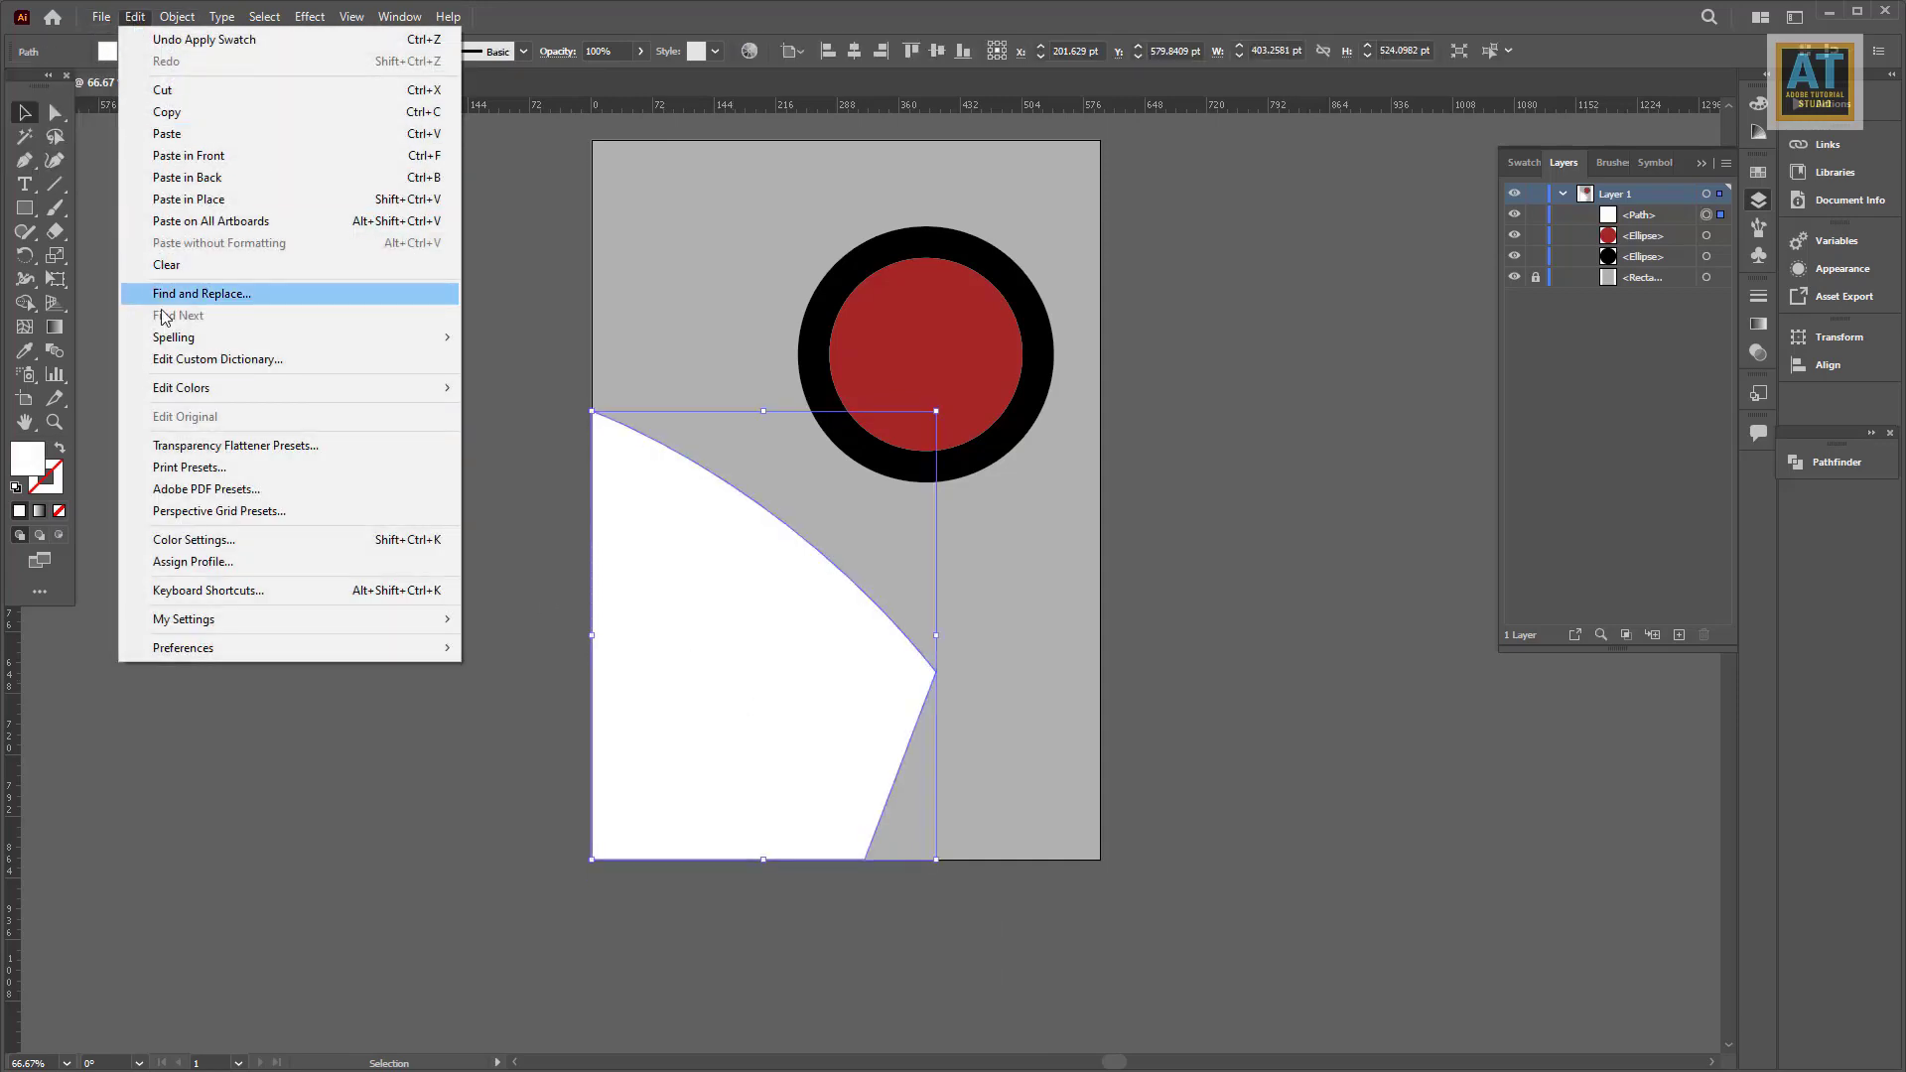
Step: Paste an enlarged copy behind the wedge and fill the front wedge grey
{"action": "left_click", "coordinate": [178, 115]}
{"action": "left_click", "coordinate": [135, 17]}
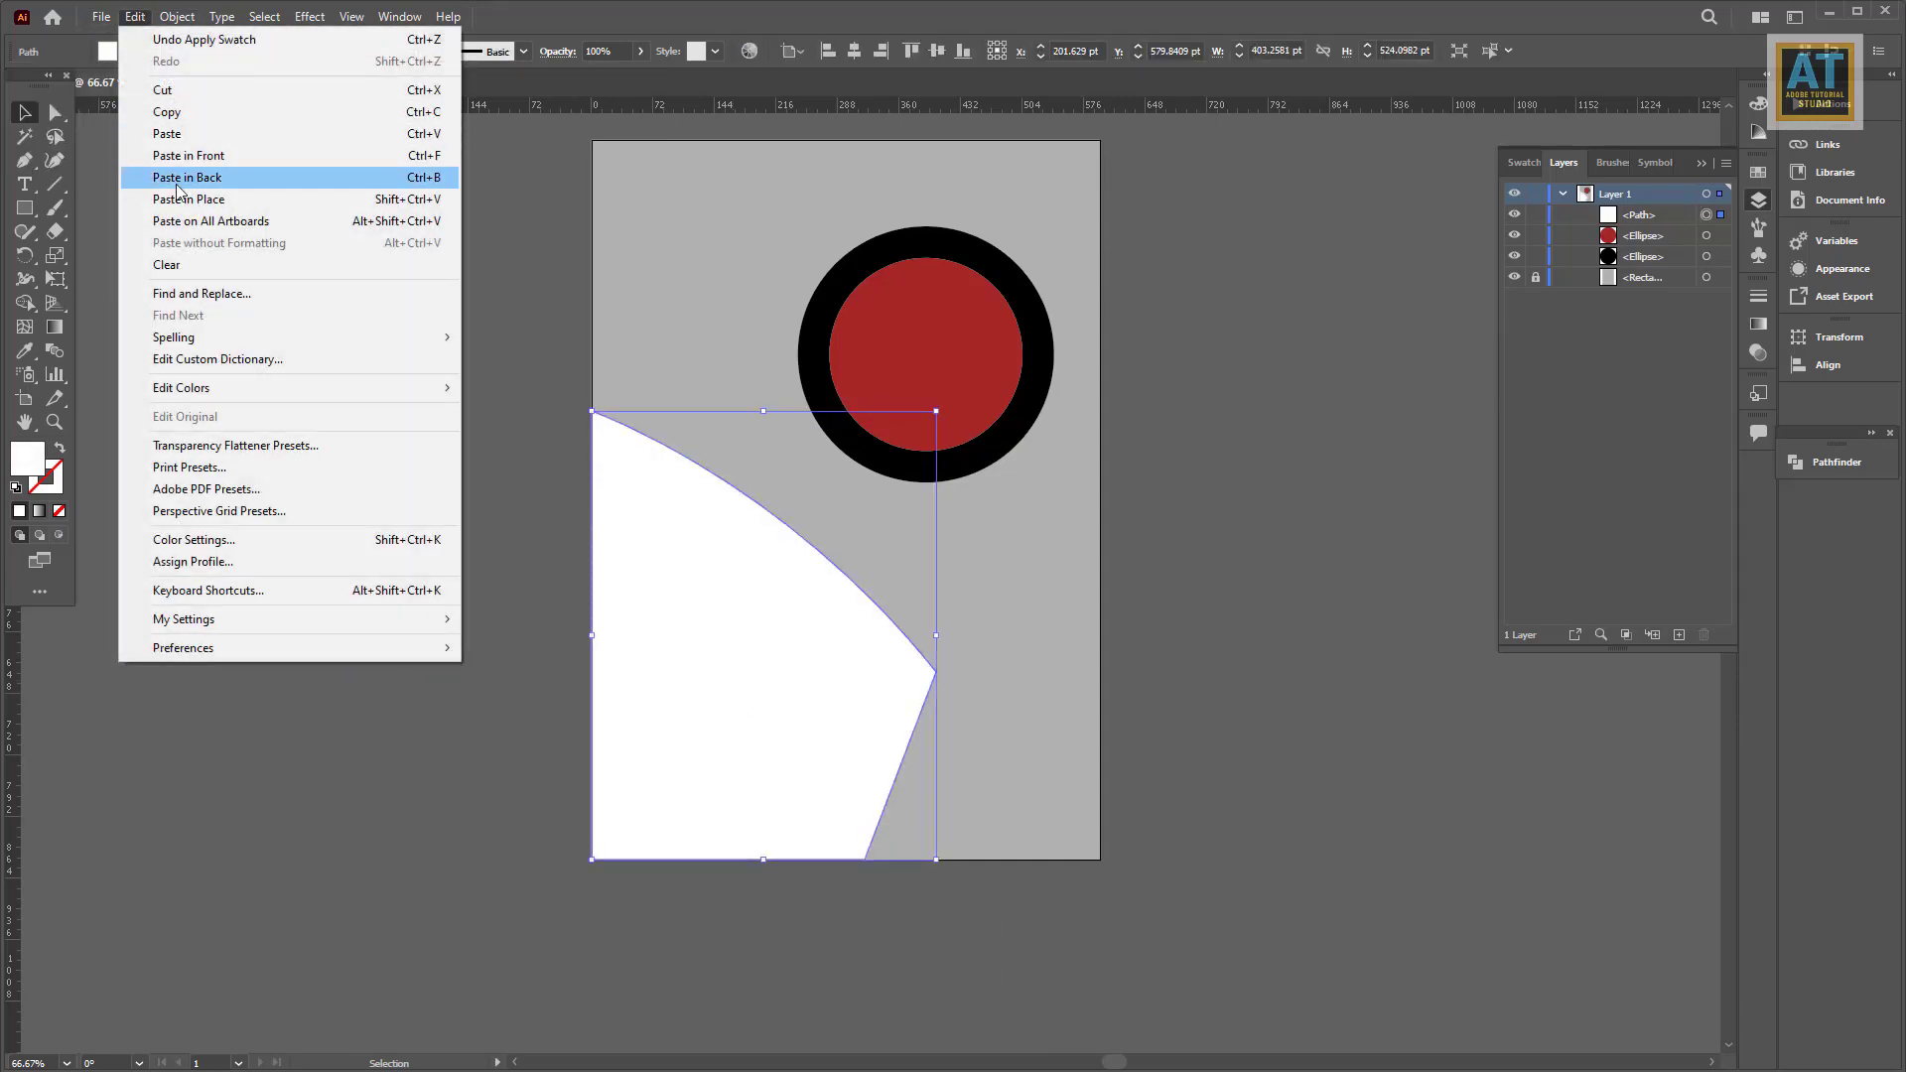
{"action": "left_click", "coordinate": [207, 161]}
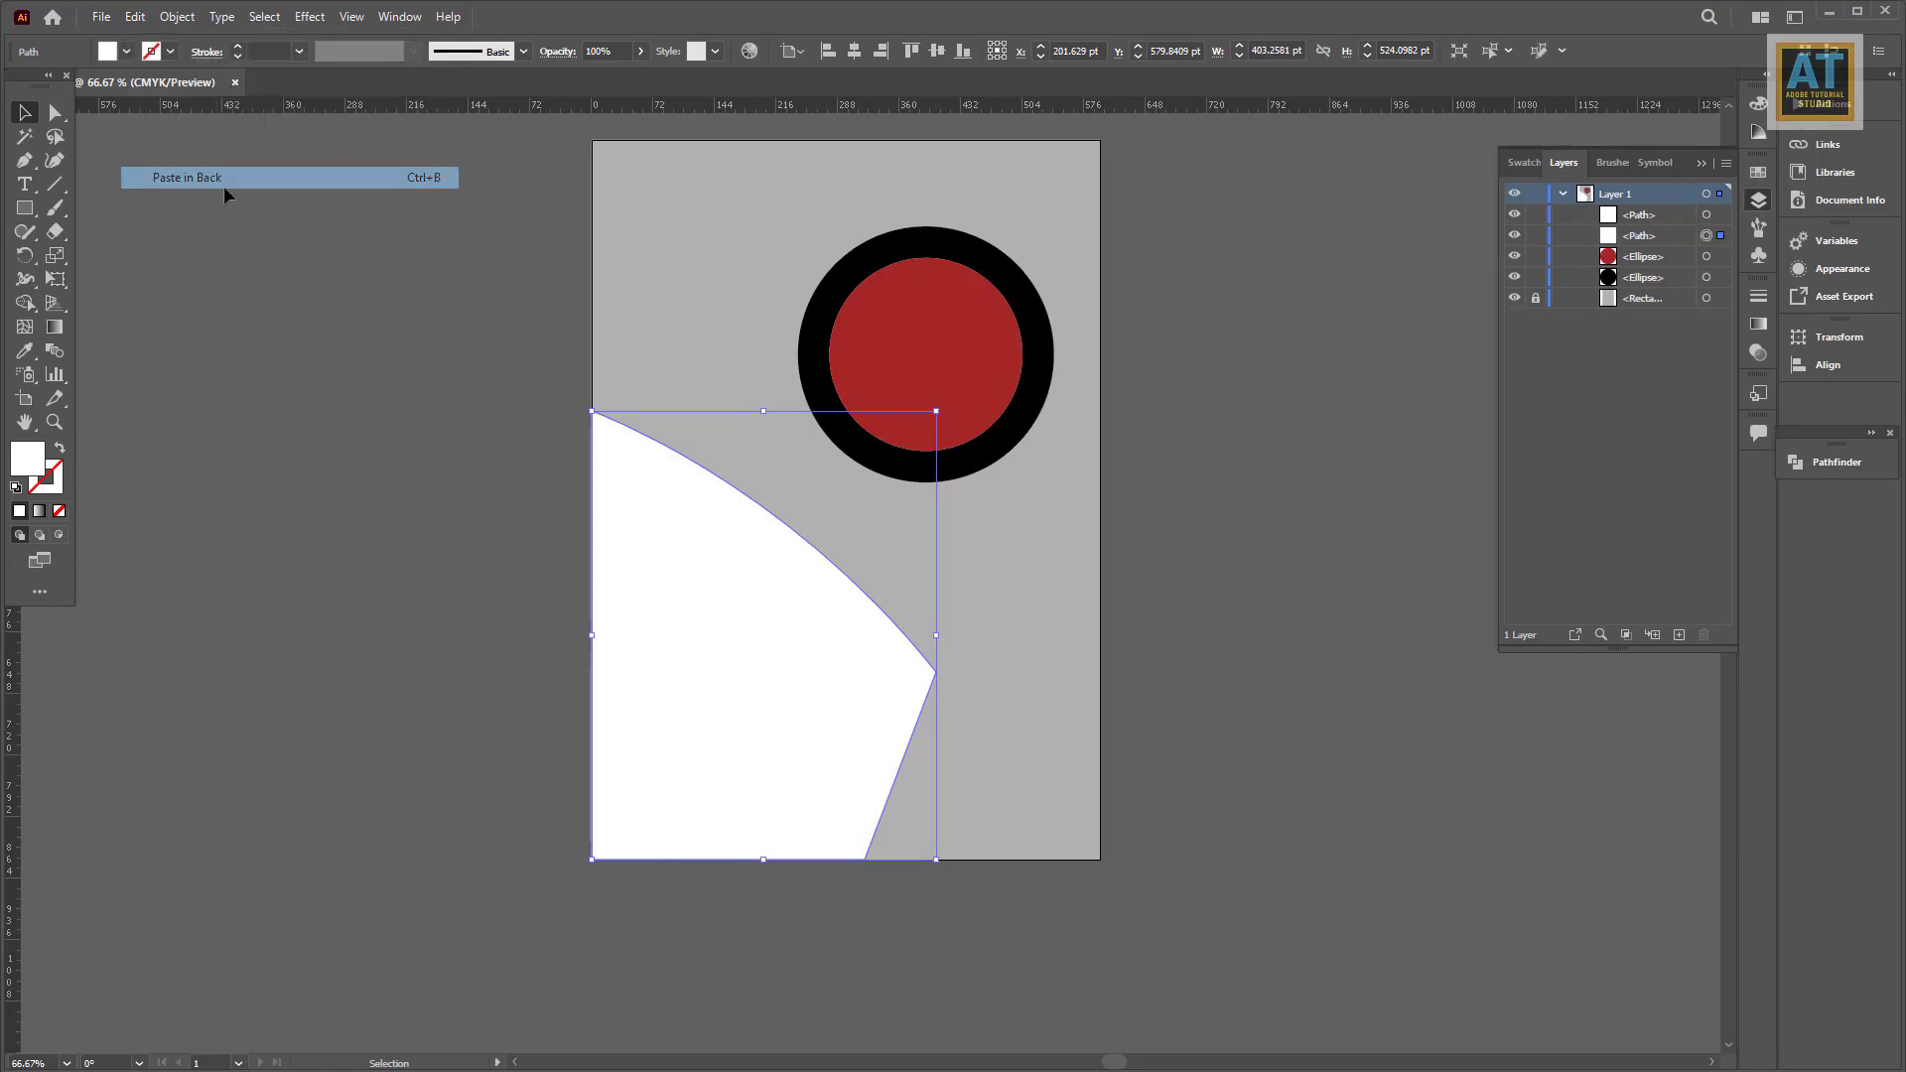
{"action": "left_click_drag", "start_coordinate": [938, 409], "coordinate": [969, 369]}
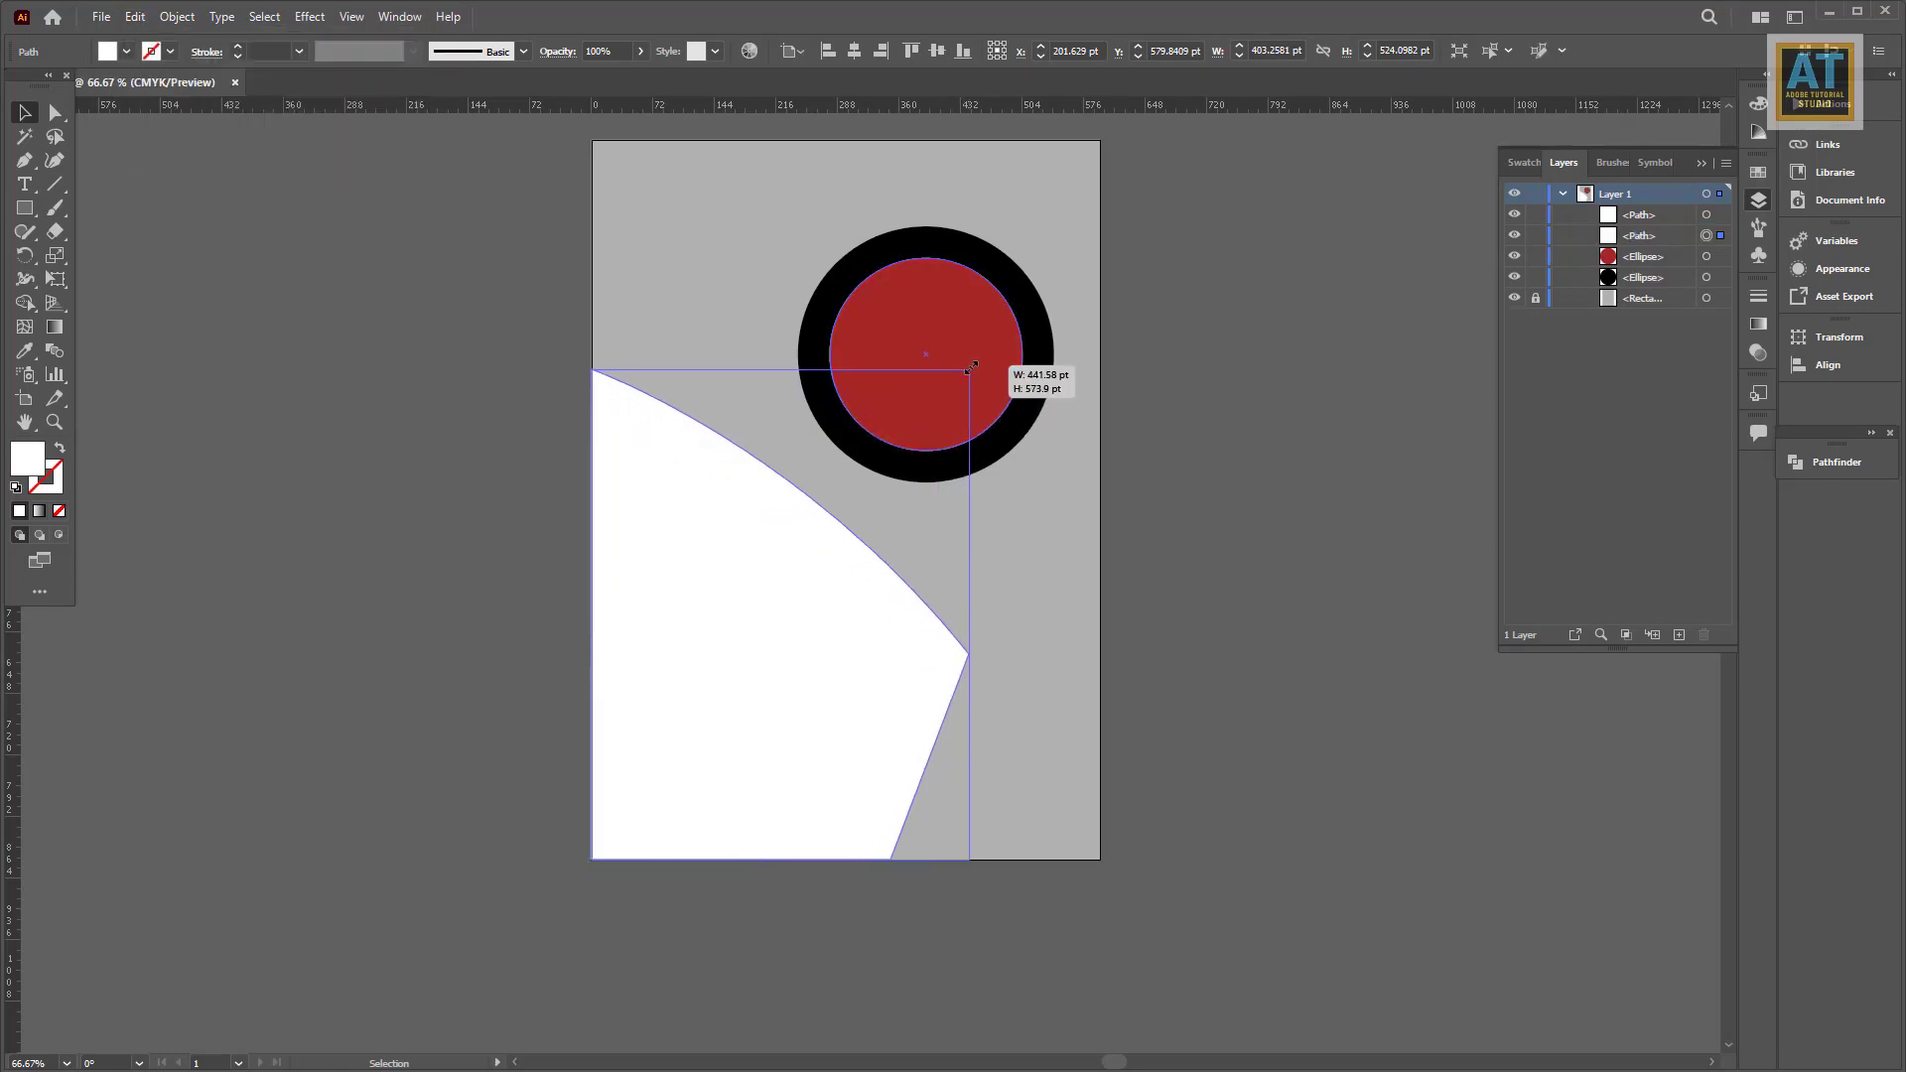
{"action": "left_click", "coordinate": [710, 565]}
{"action": "left_click", "coordinate": [127, 52]}
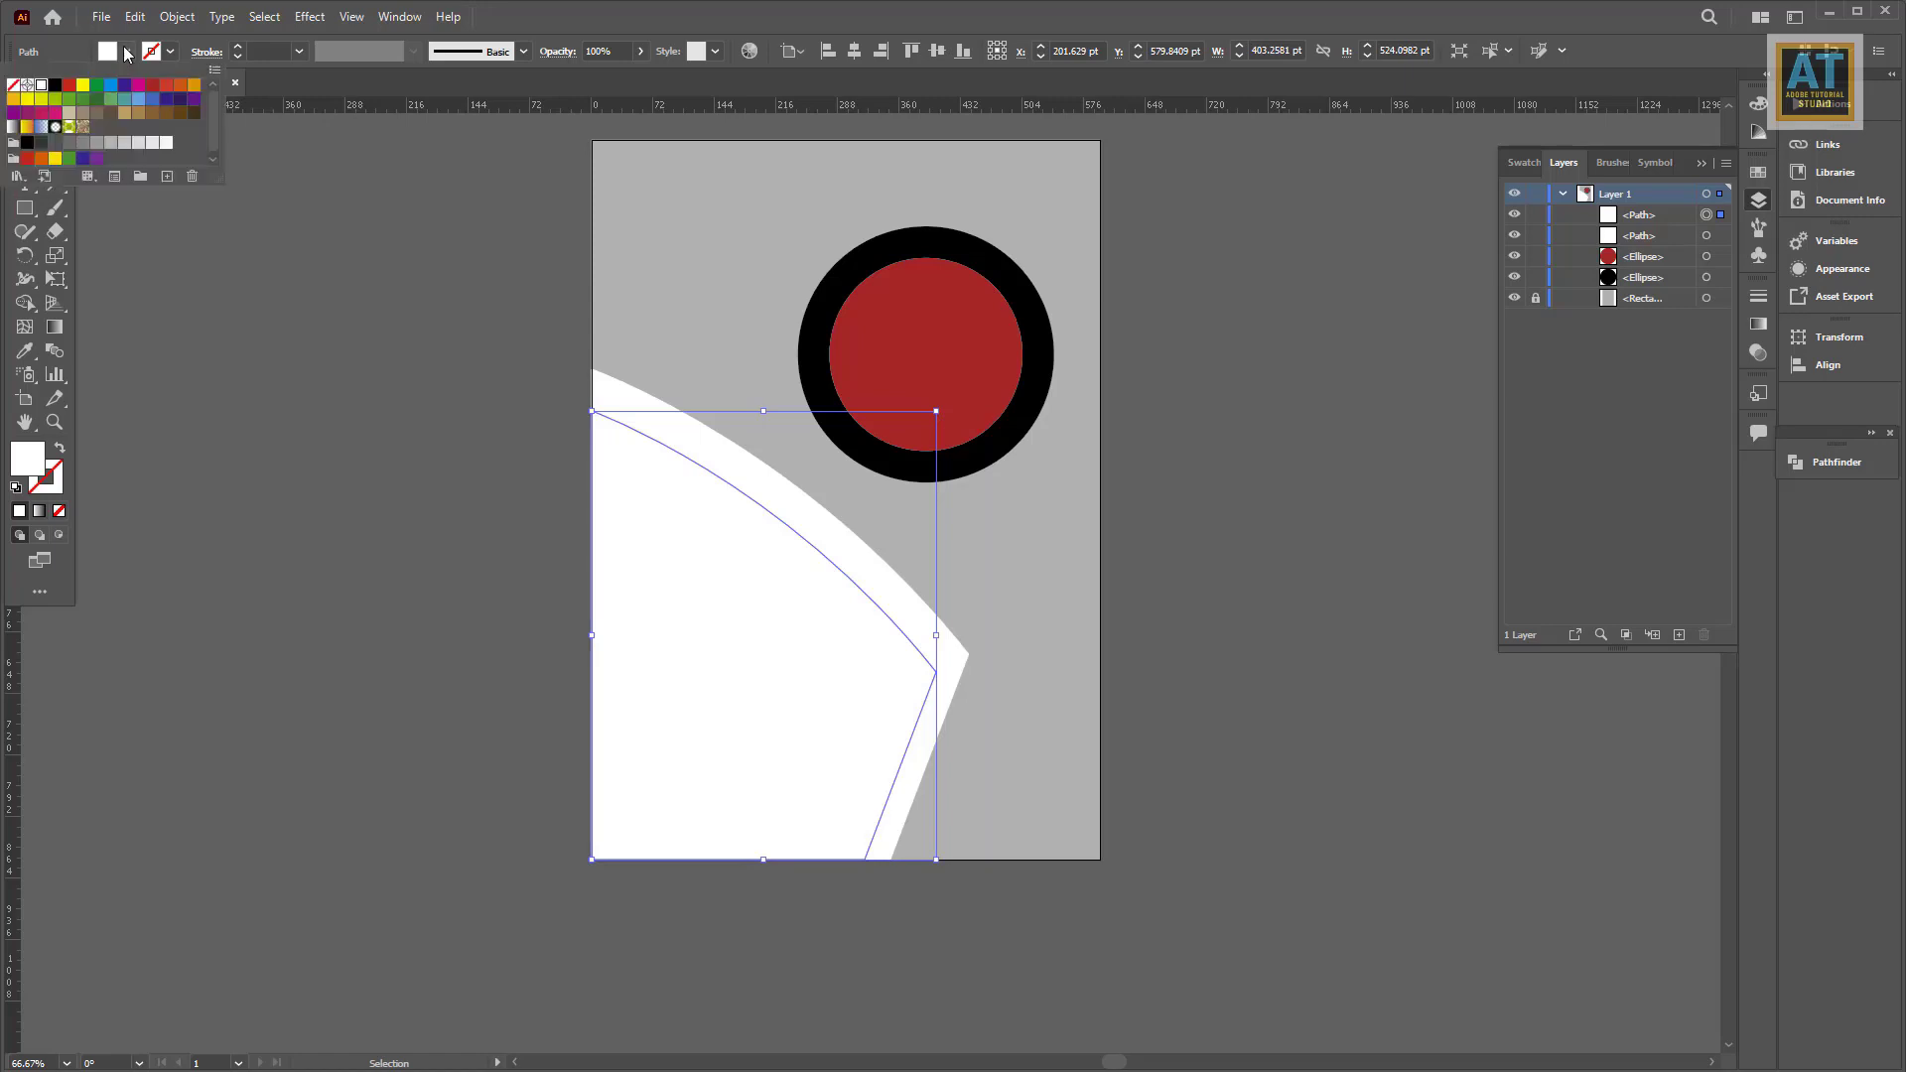
{"action": "left_click", "coordinate": [97, 149]}
{"action": "left_click", "coordinate": [893, 568]}
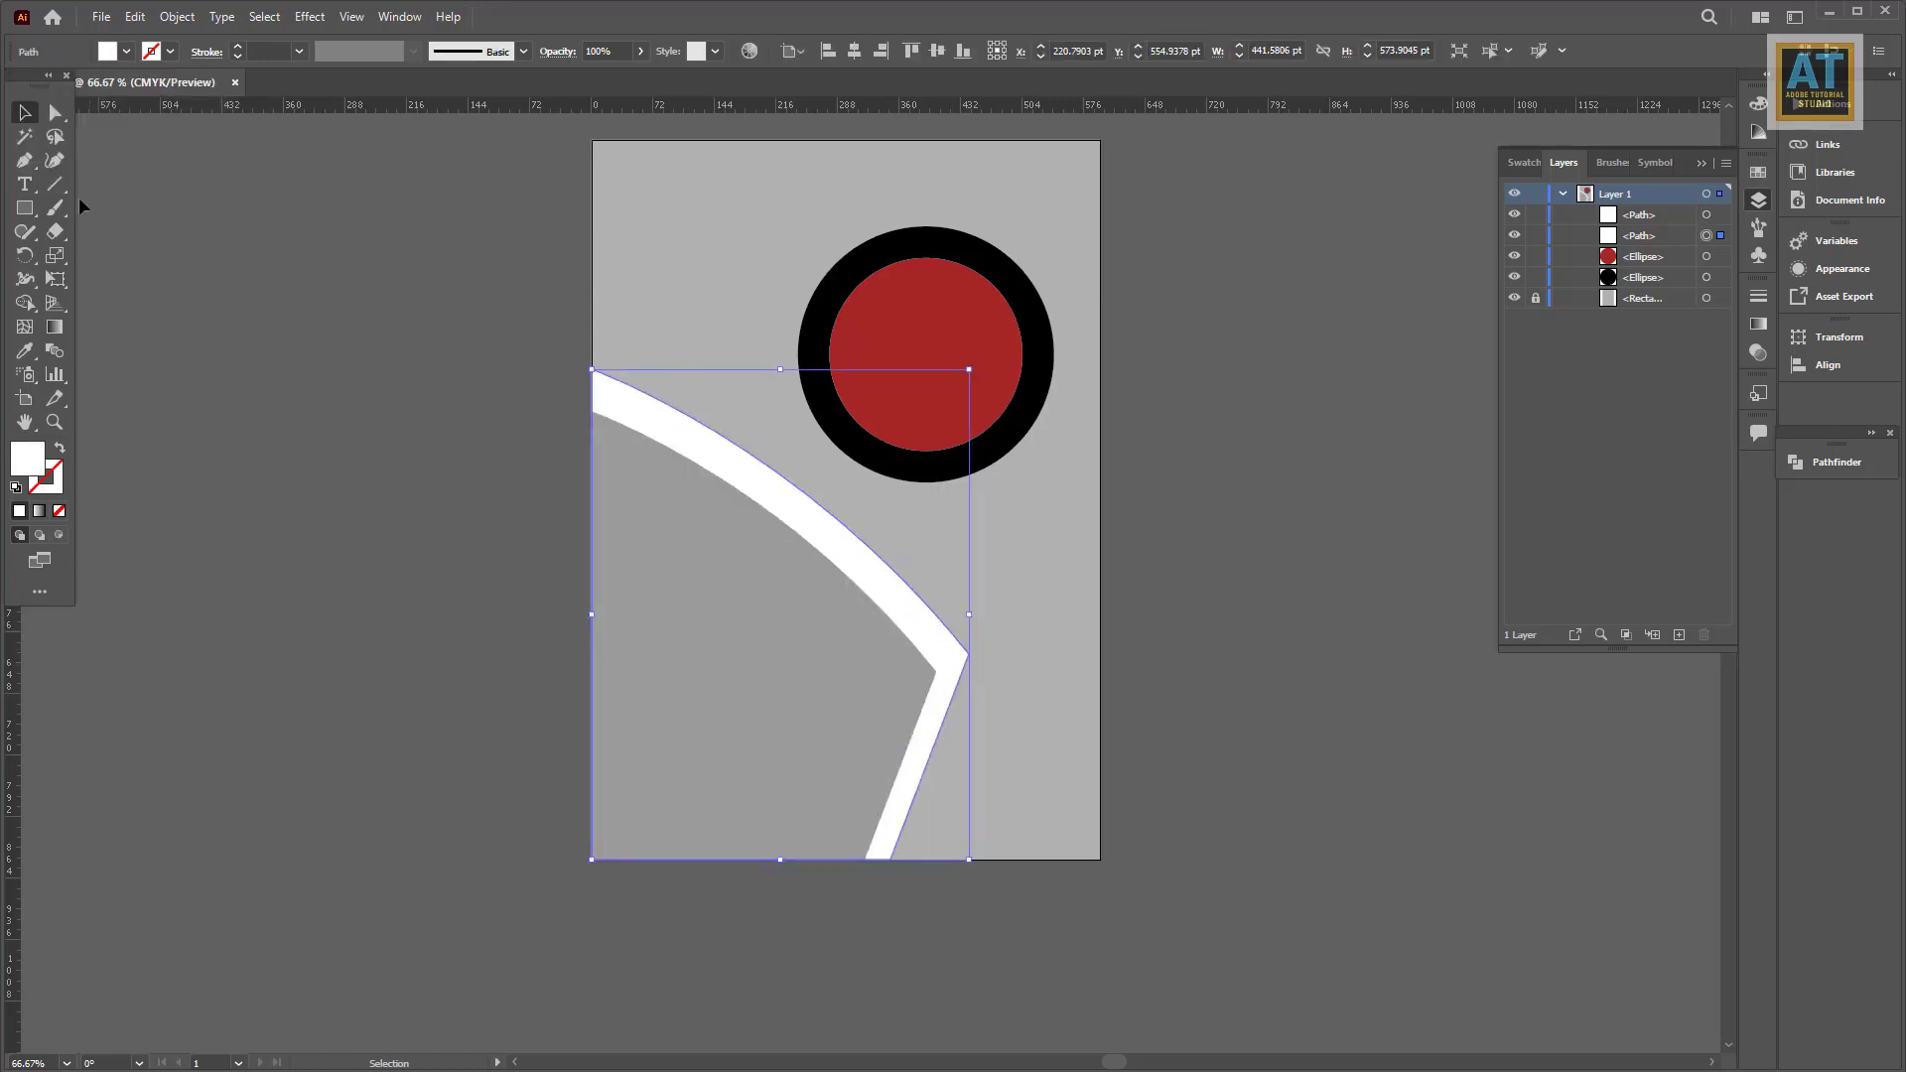
Step: Drag the white shape's anchor points to widen the band toward the upper left
{"action": "left_click", "coordinate": [56, 113]}
{"action": "left_click", "coordinate": [969, 655]}
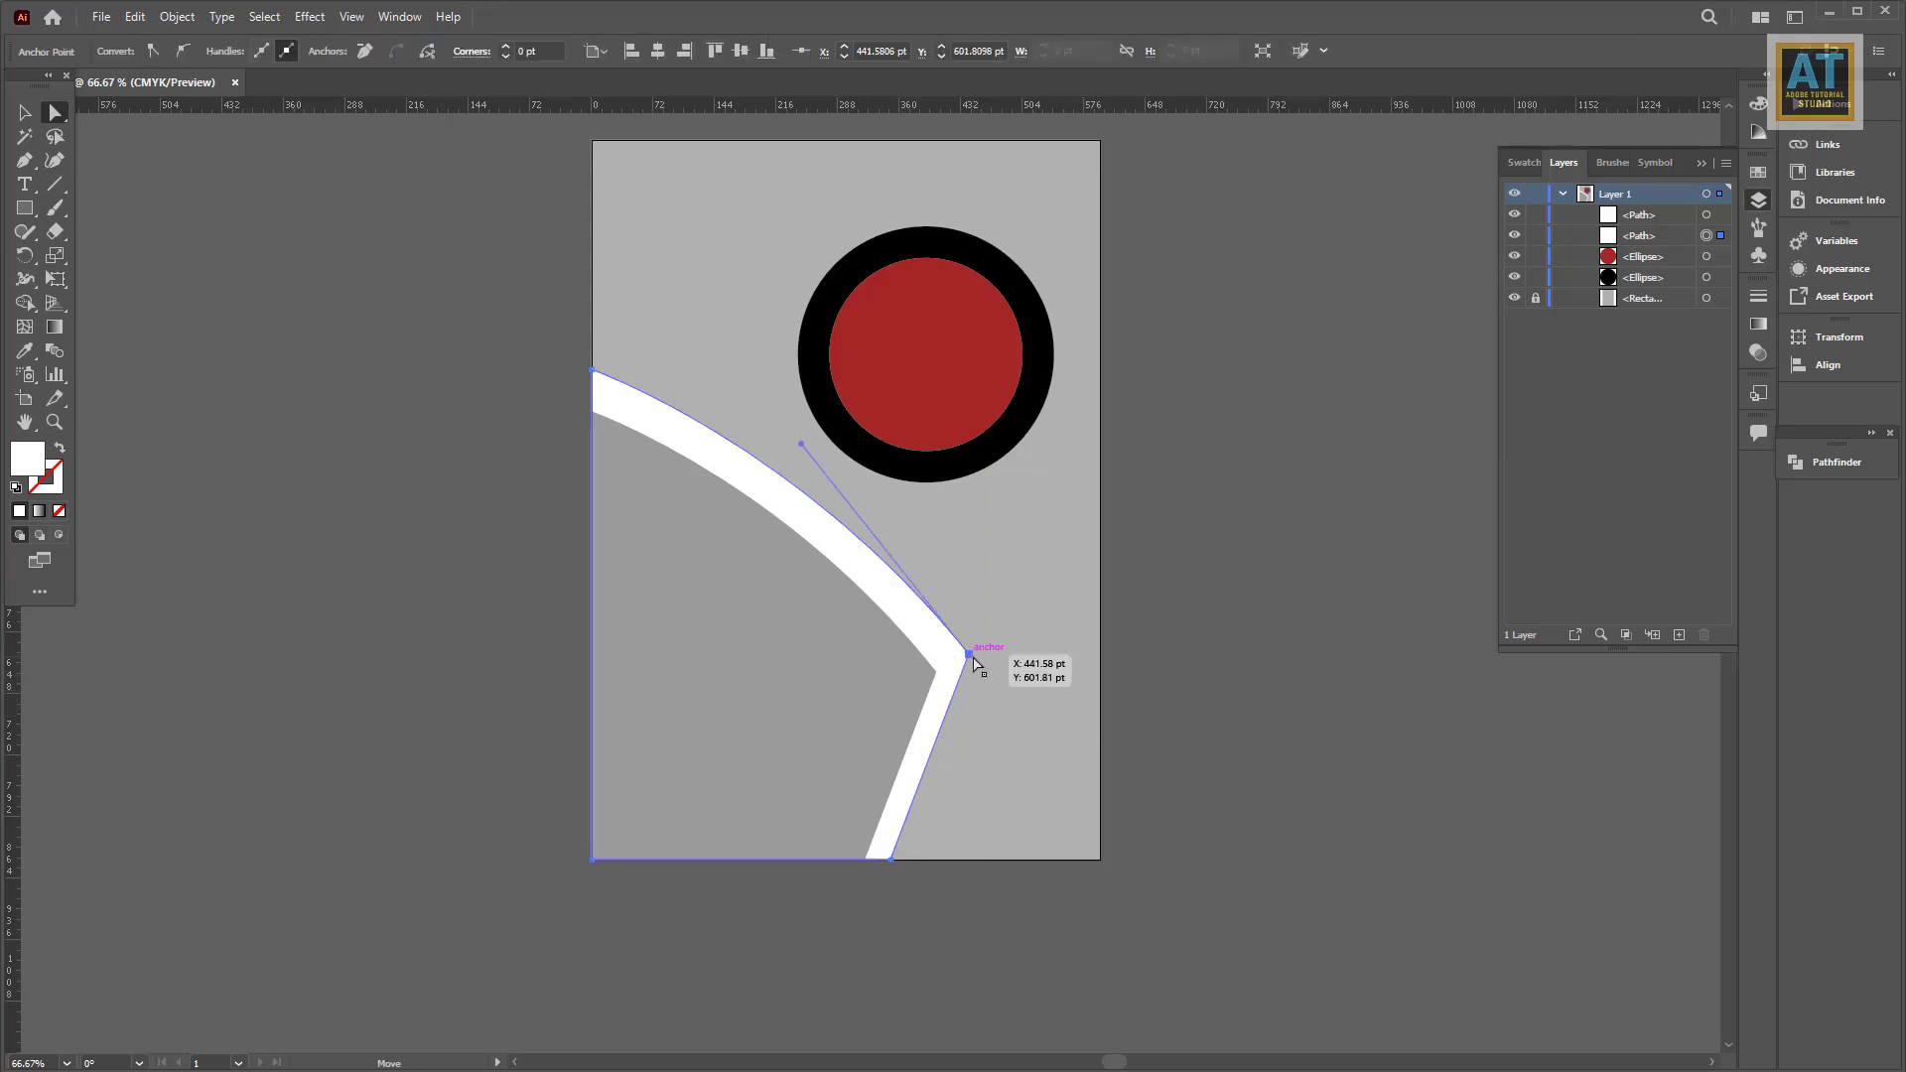
{"action": "left_click_drag", "start_coordinate": [973, 658], "coordinate": [983, 697]}
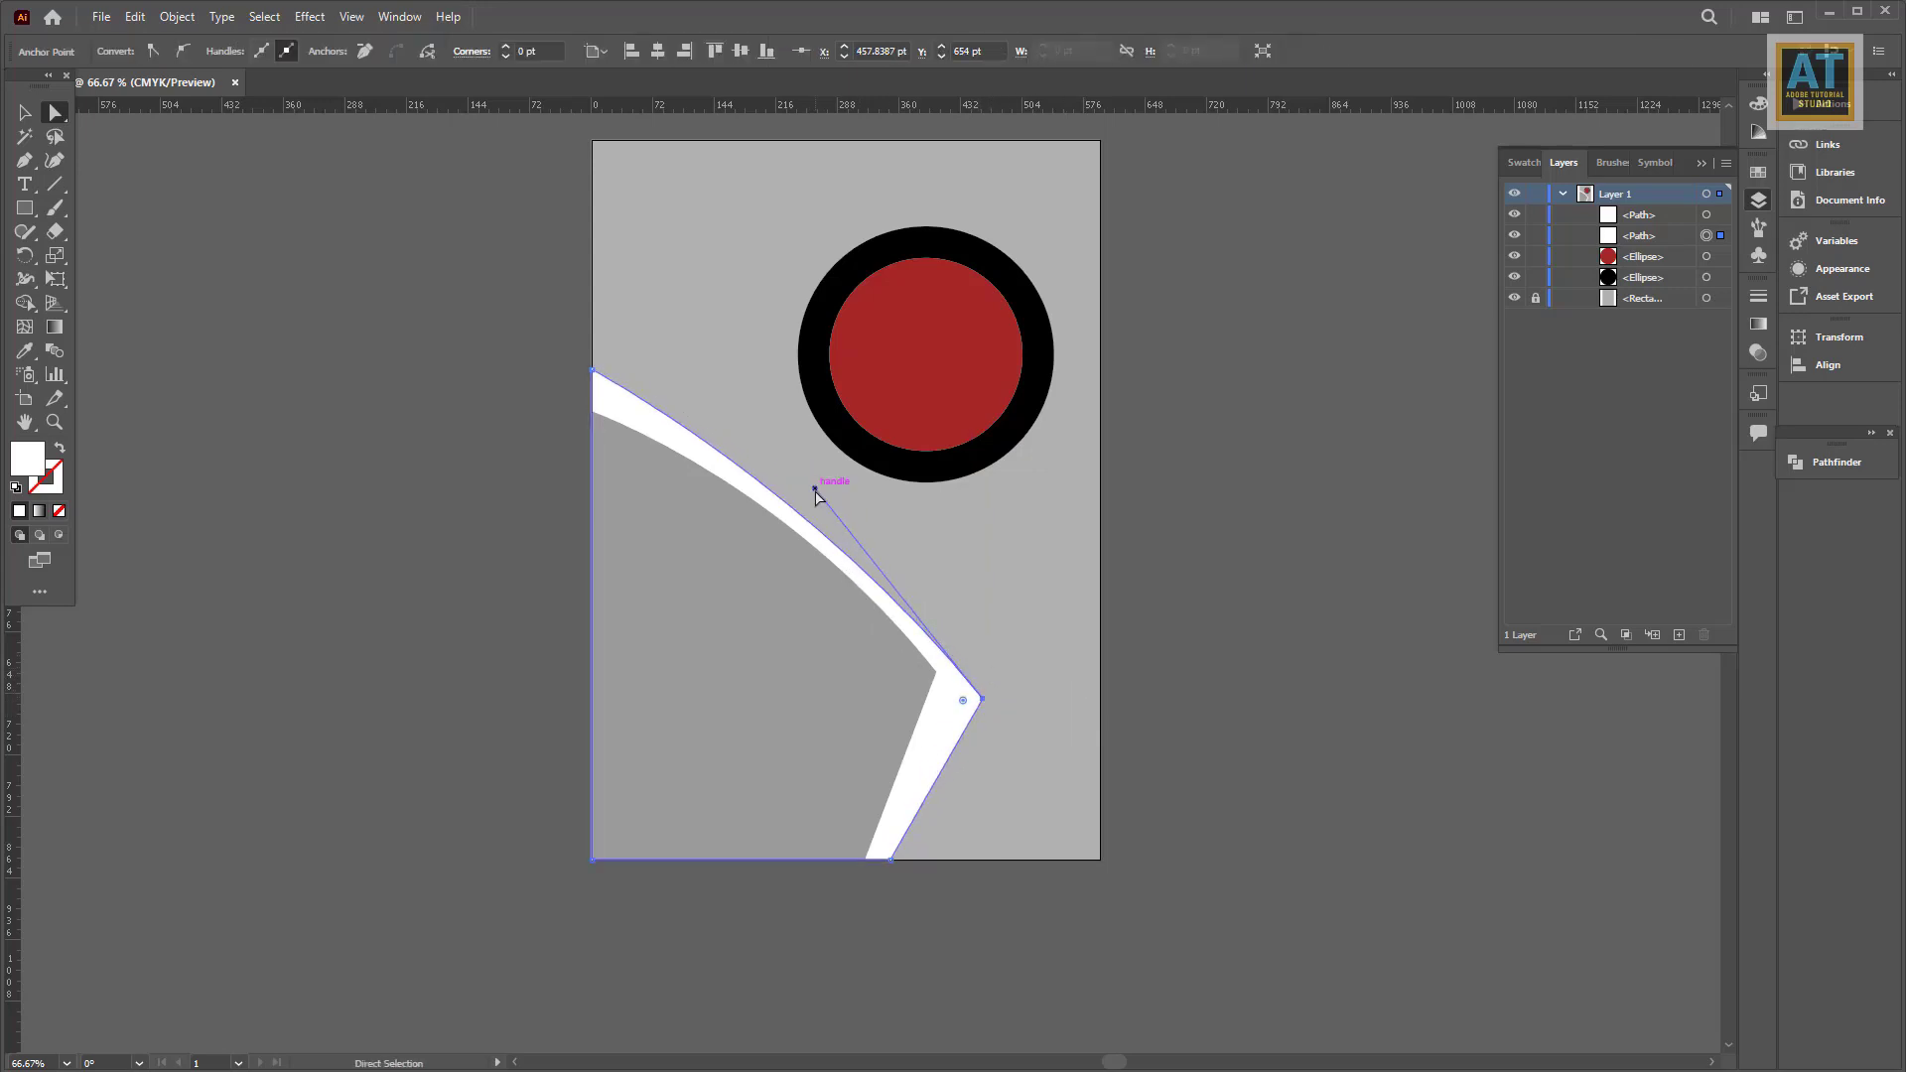
{"action": "left_click_drag", "start_coordinate": [814, 489], "coordinate": [814, 458]}
{"action": "left_click_drag", "start_coordinate": [593, 370], "coordinate": [592, 334]}
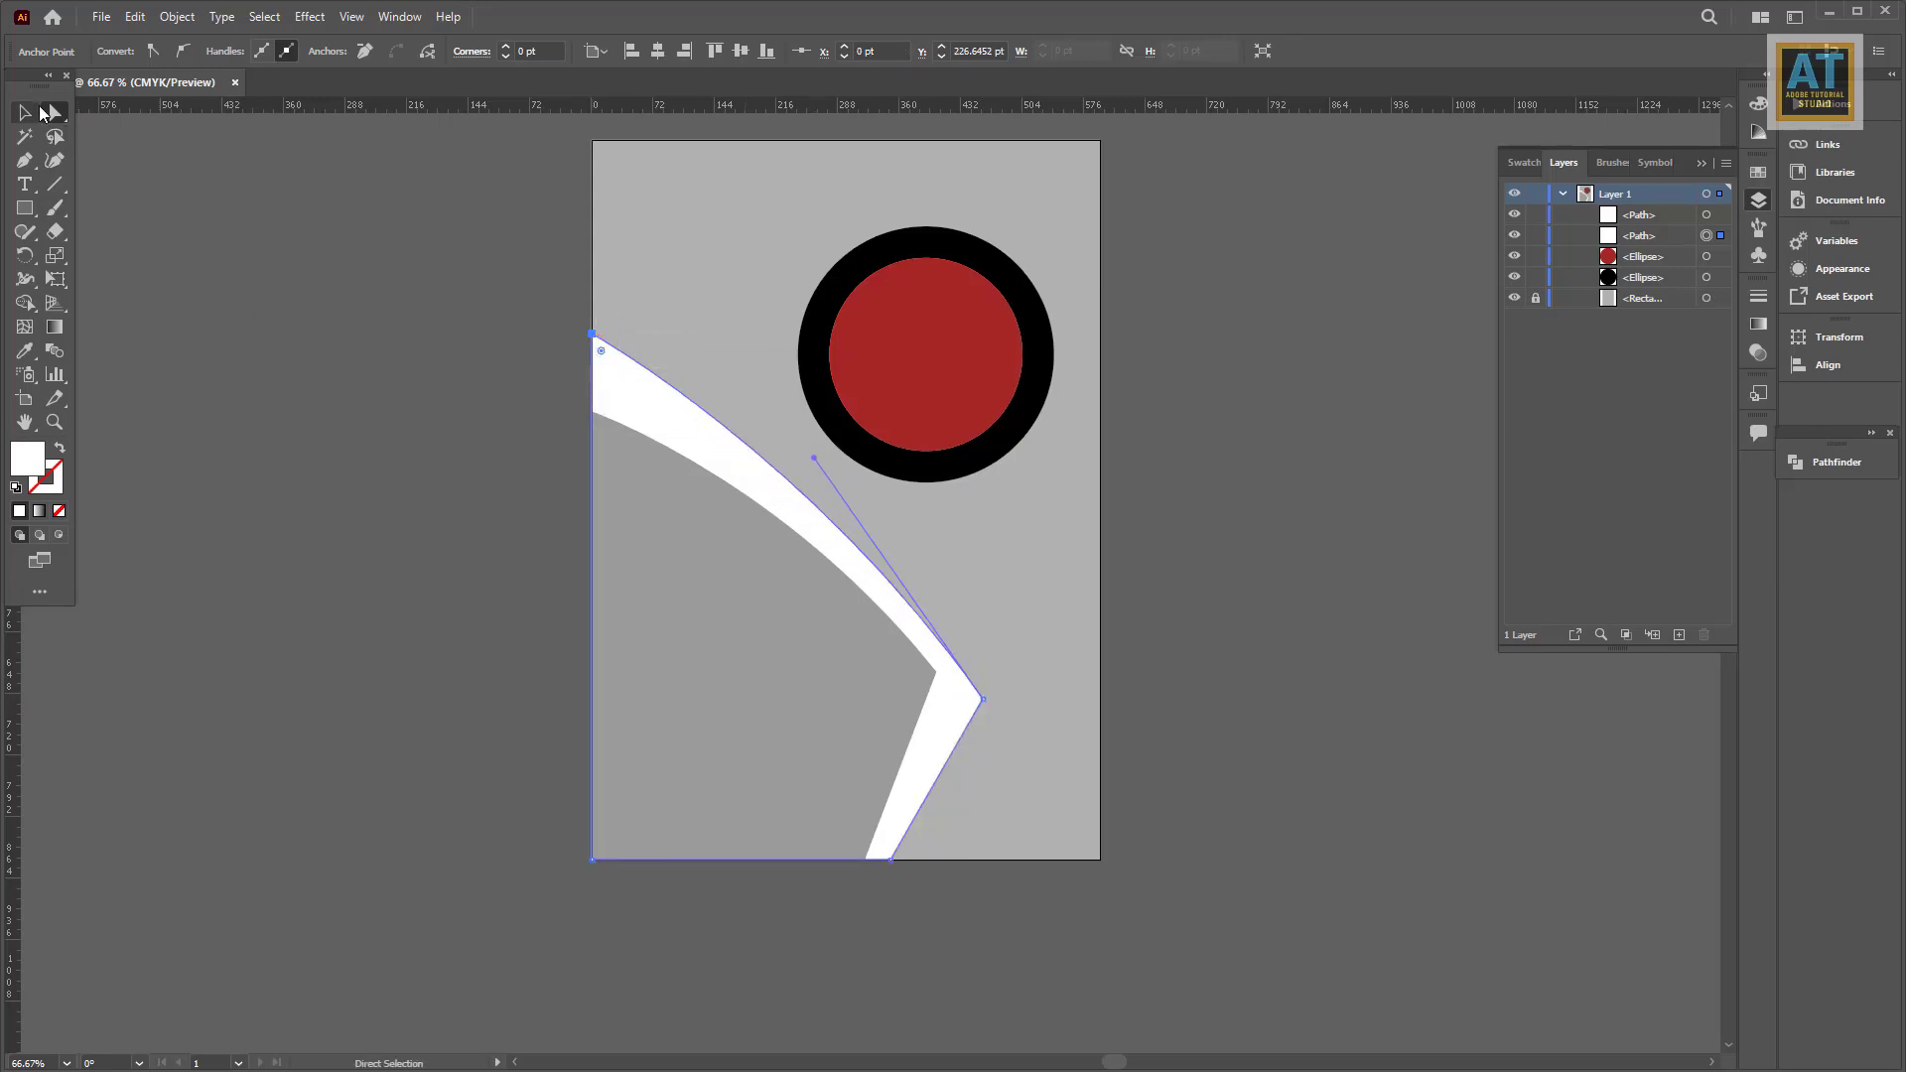
{"action": "left_click", "coordinate": [26, 113]}
{"action": "left_click", "coordinate": [28, 163]}
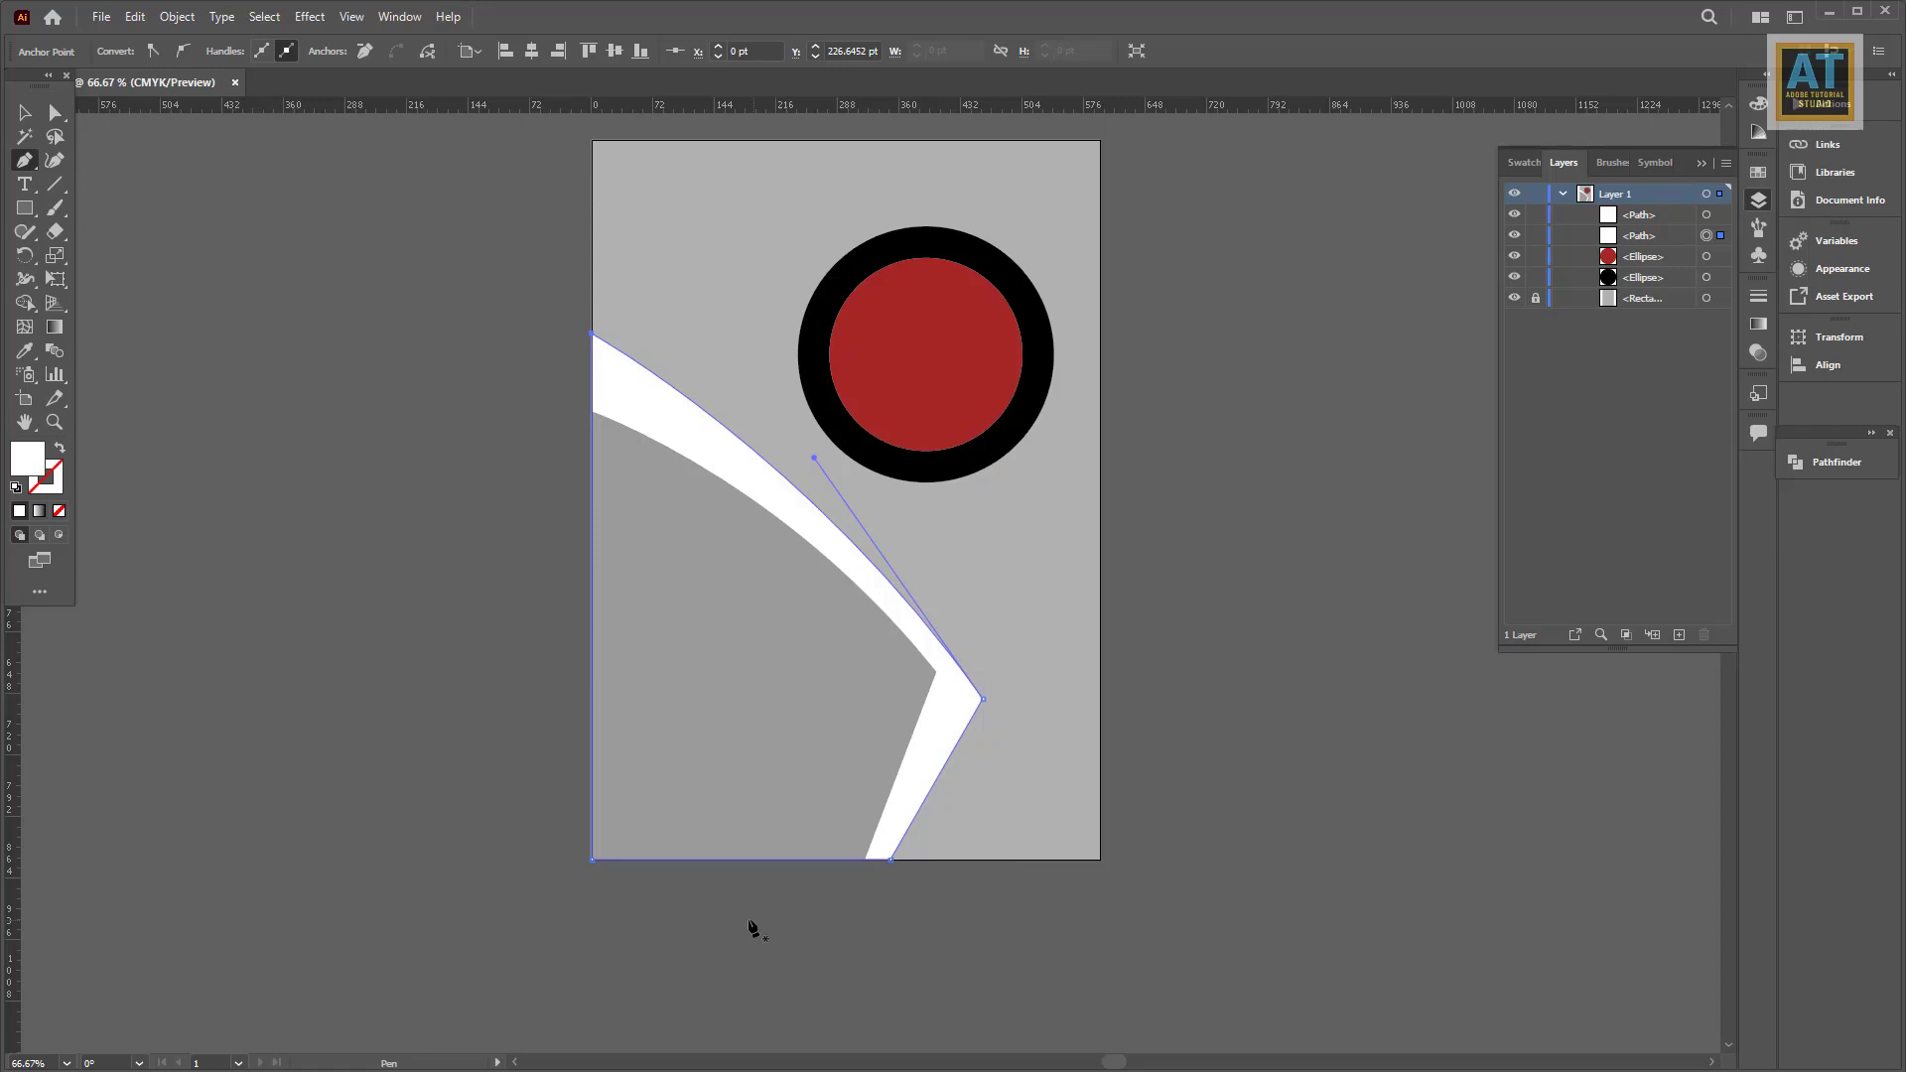
Step: Pen-draw a white five-sided peaked shape across the lower right of the artboard
{"action": "left_click", "coordinate": [711, 859]}
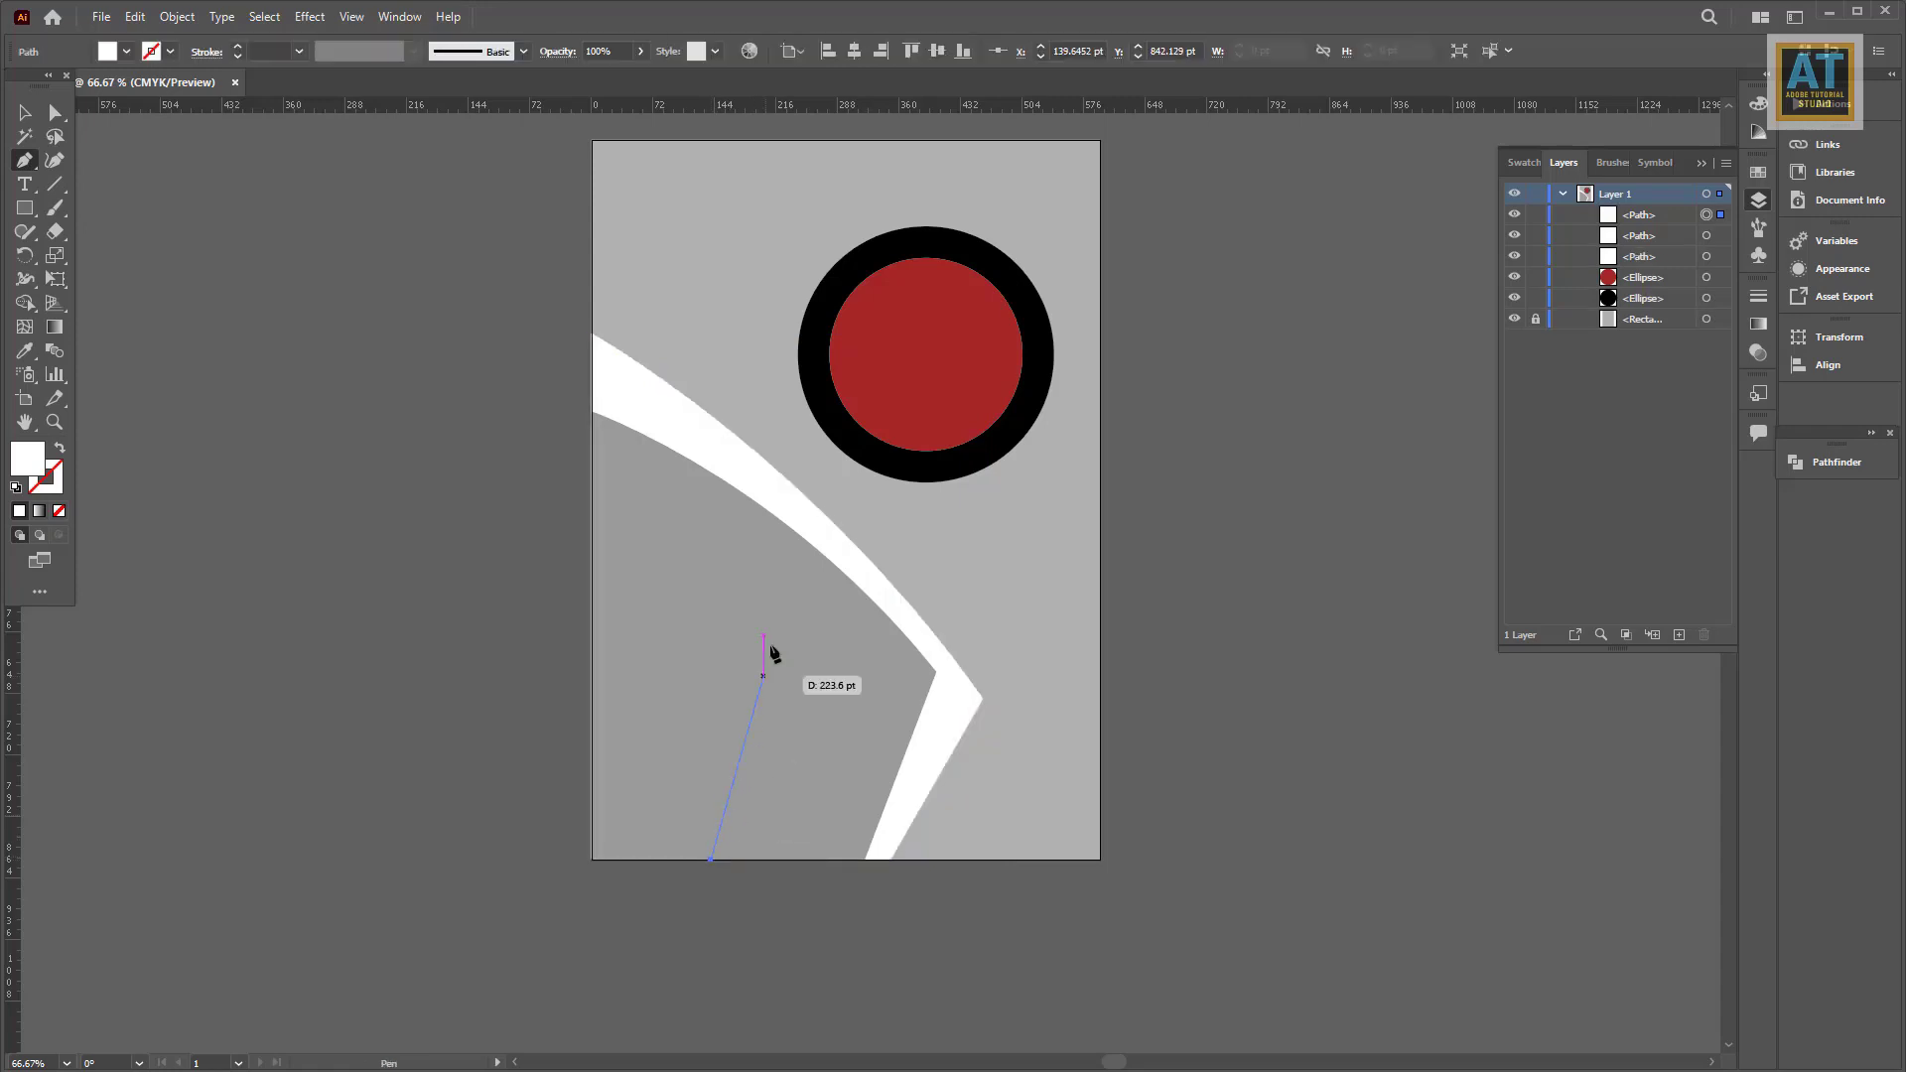
{"action": "left_click", "coordinate": [710, 648]}
{"action": "left_click", "coordinate": [969, 528]}
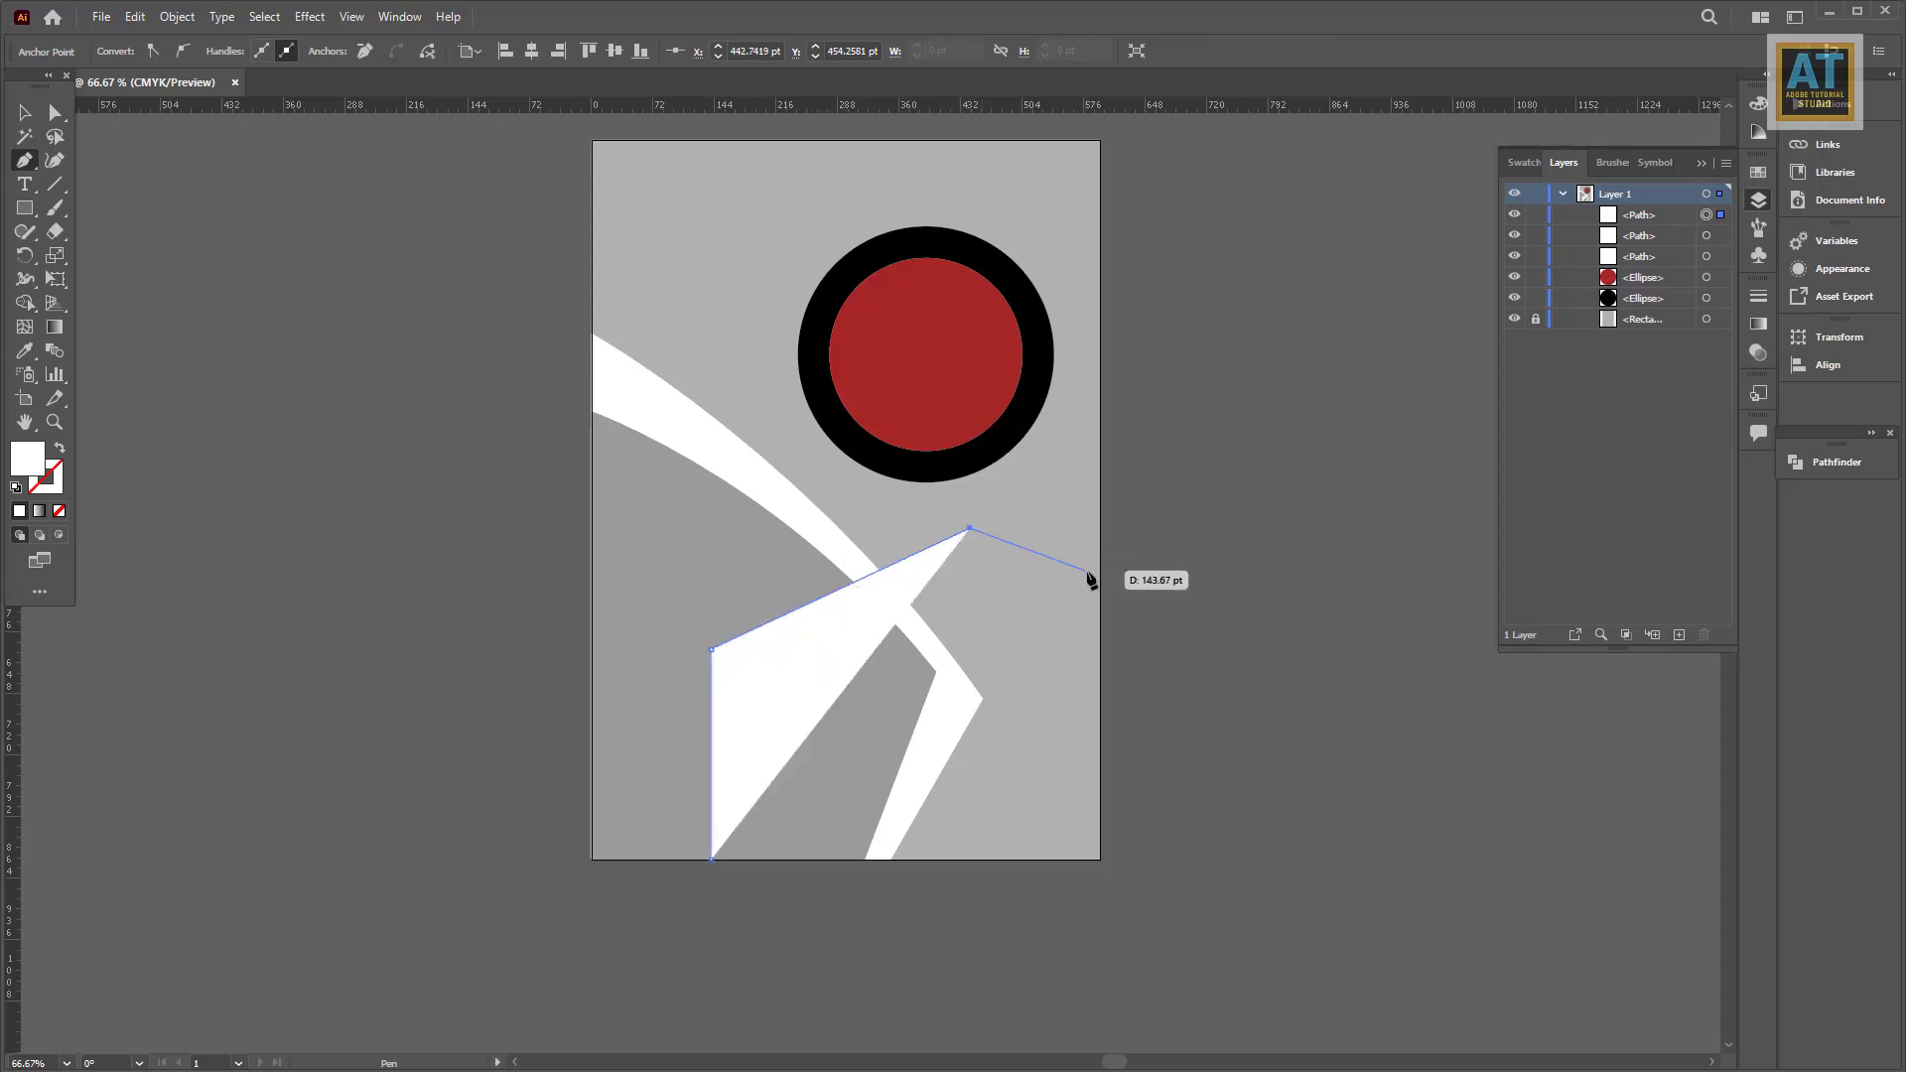
{"action": "left_click", "coordinate": [1100, 580]}
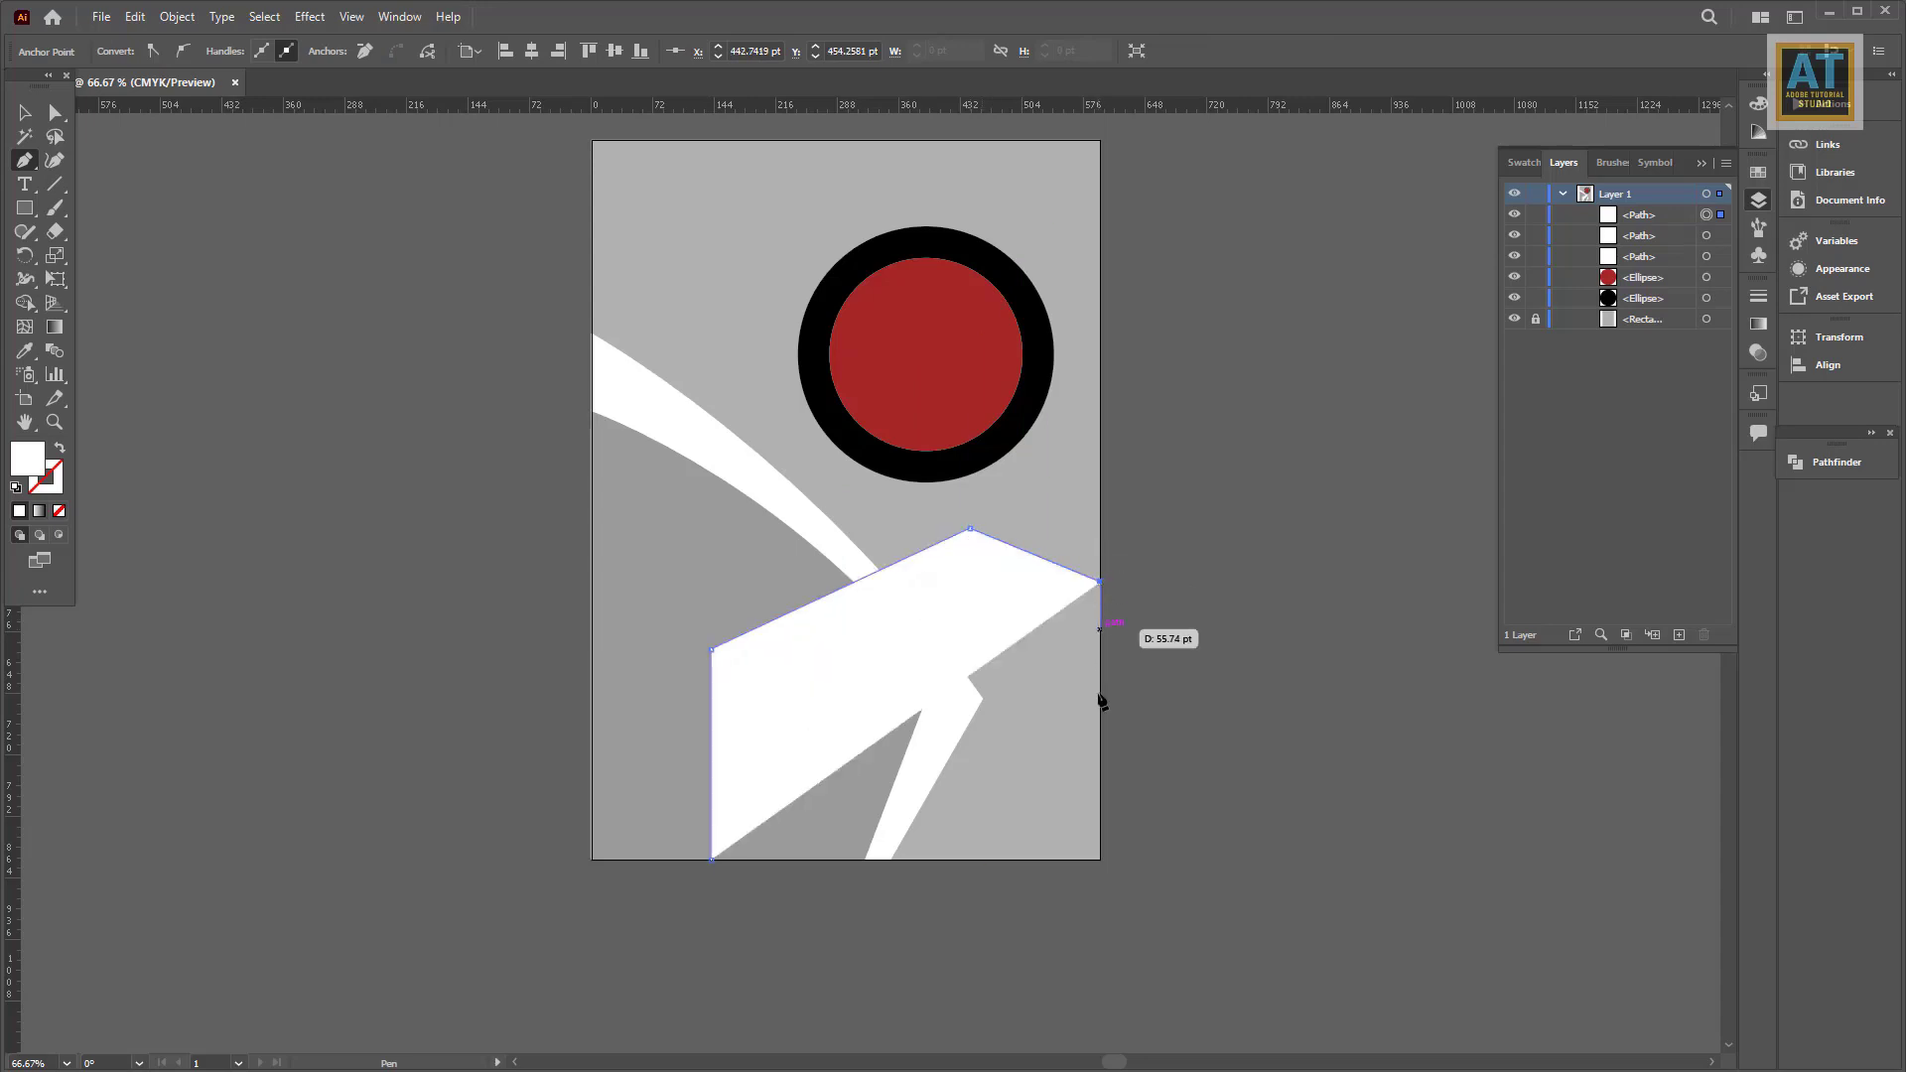
{"action": "left_click", "coordinate": [1099, 859]}
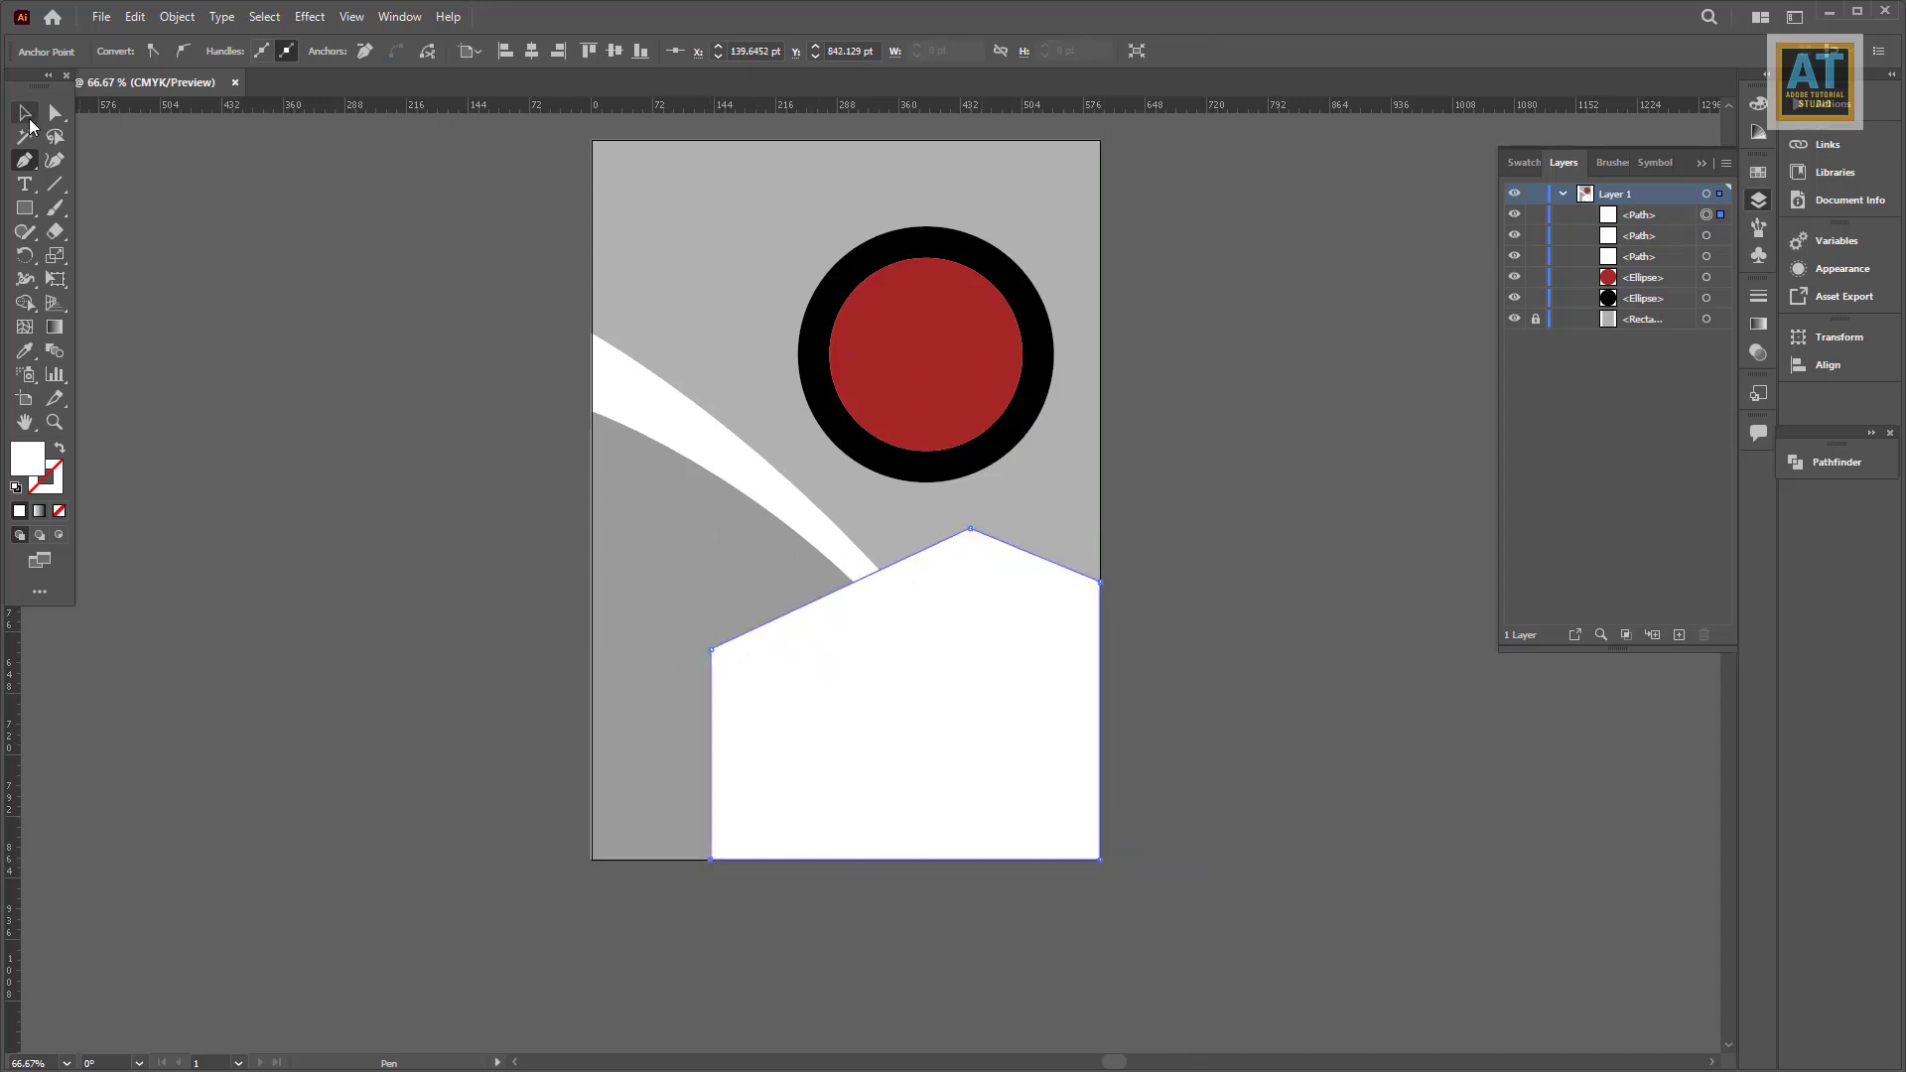
{"action": "left_click", "coordinate": [27, 115]}
{"action": "right_click", "coordinate": [953, 626]}
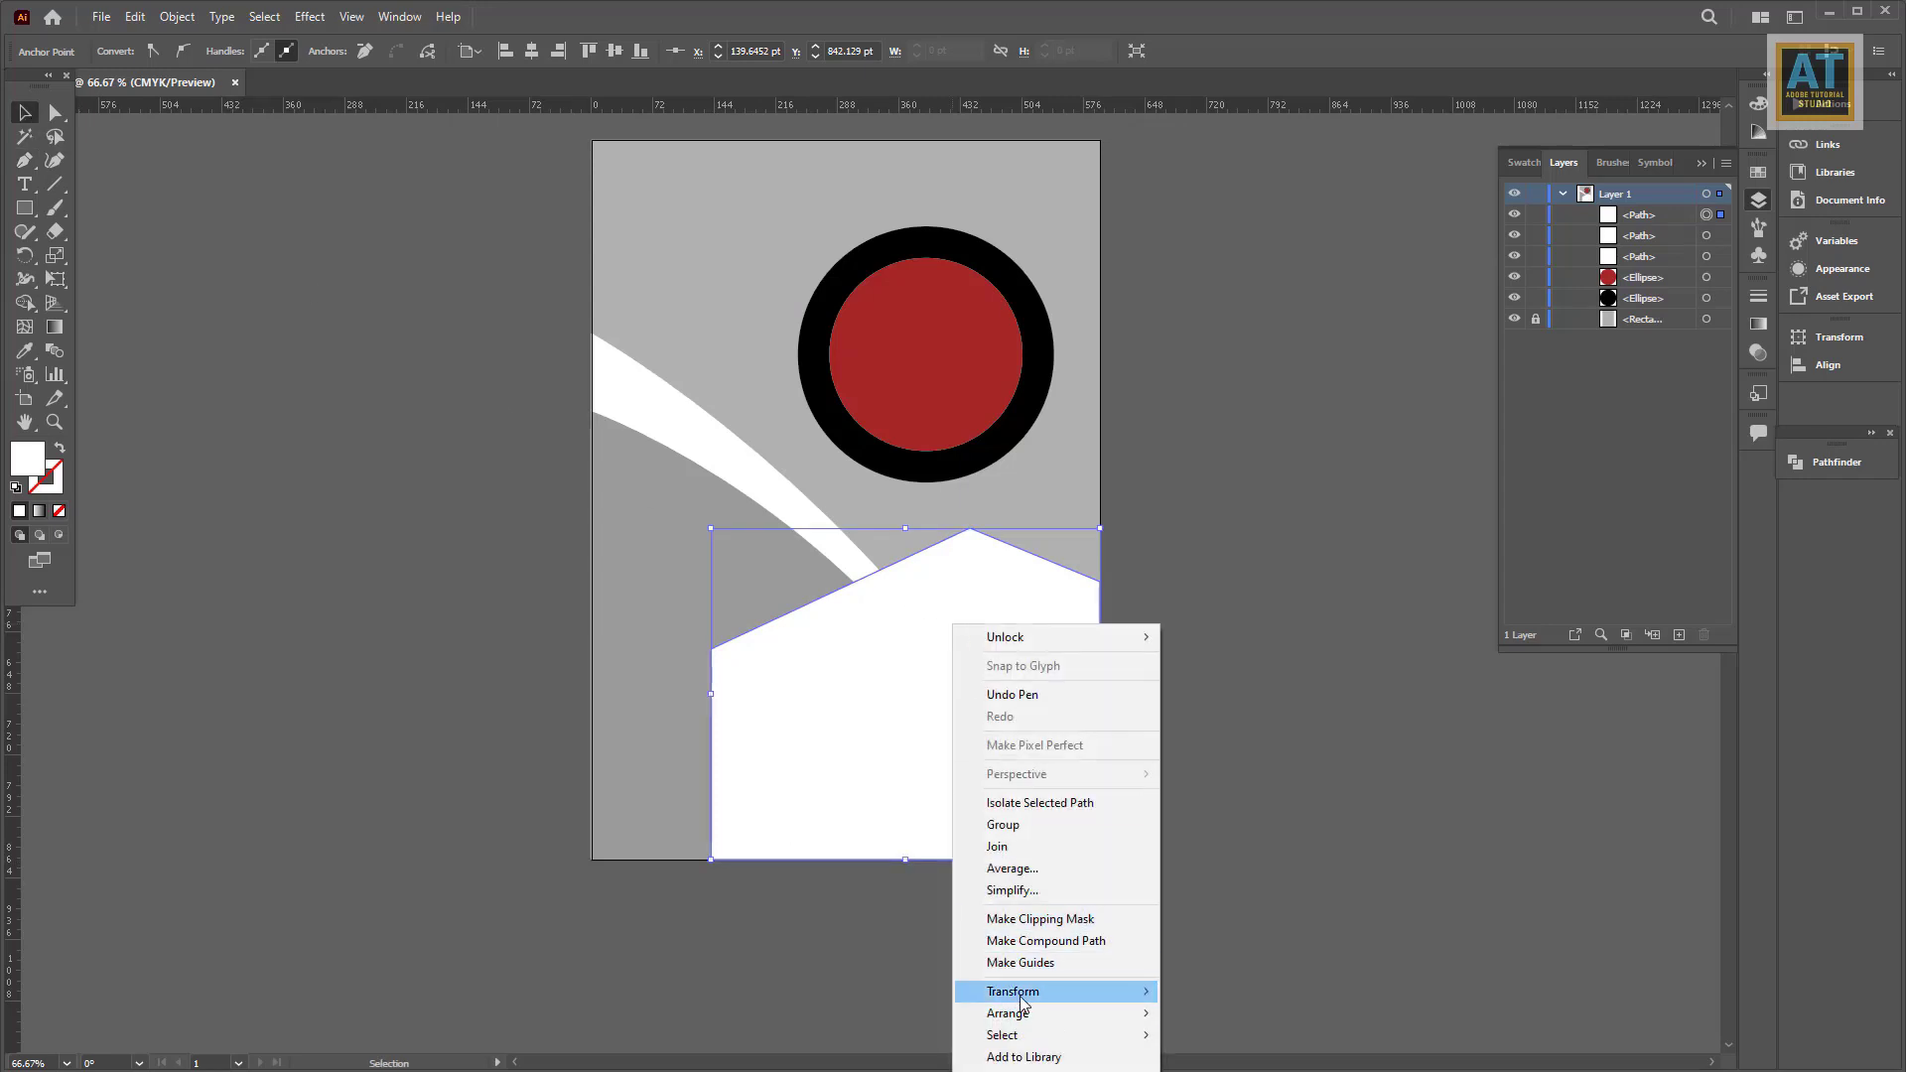
Step: Send the five-sided shape to back, then bring it forward one level above the background
{"action": "left_click", "coordinate": [1216, 1064]}
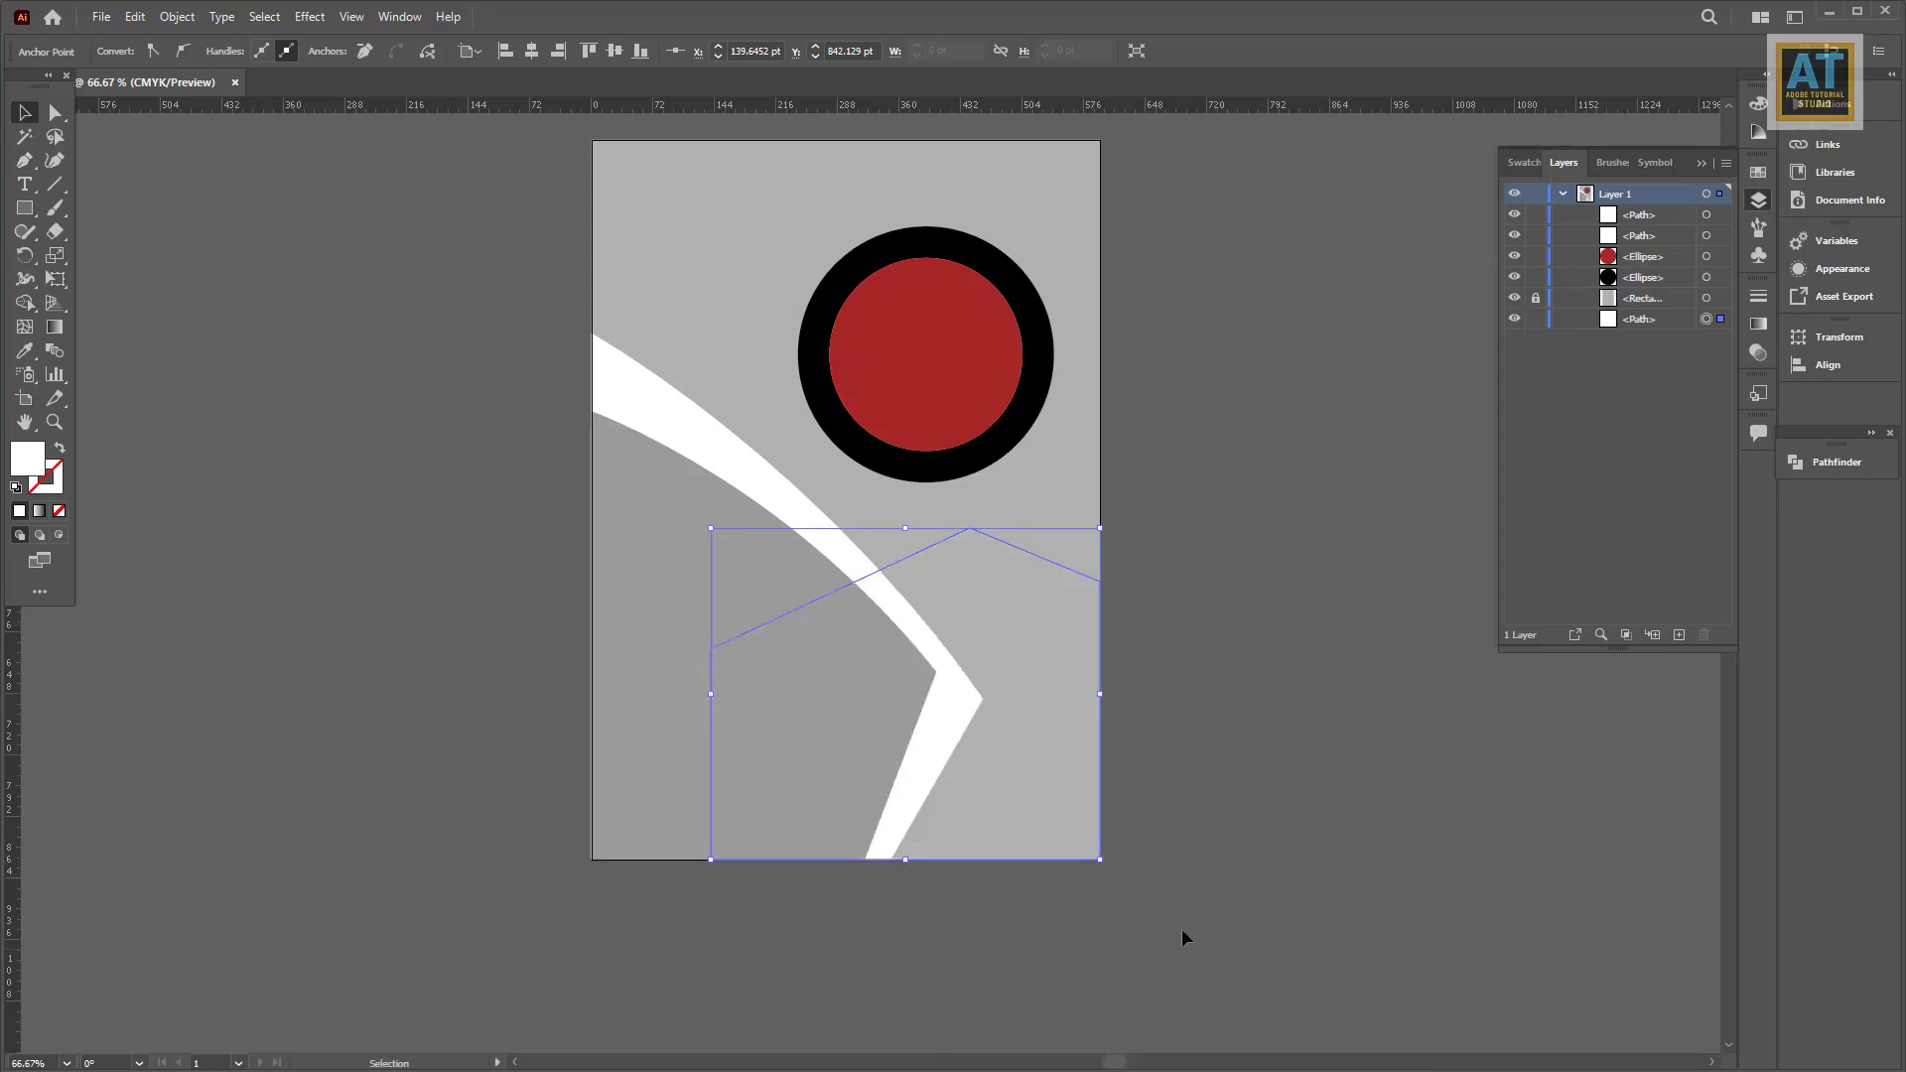
{"action": "key", "text": "ctrl+]"}
{"action": "key", "text": "ctrl+shift+a"}
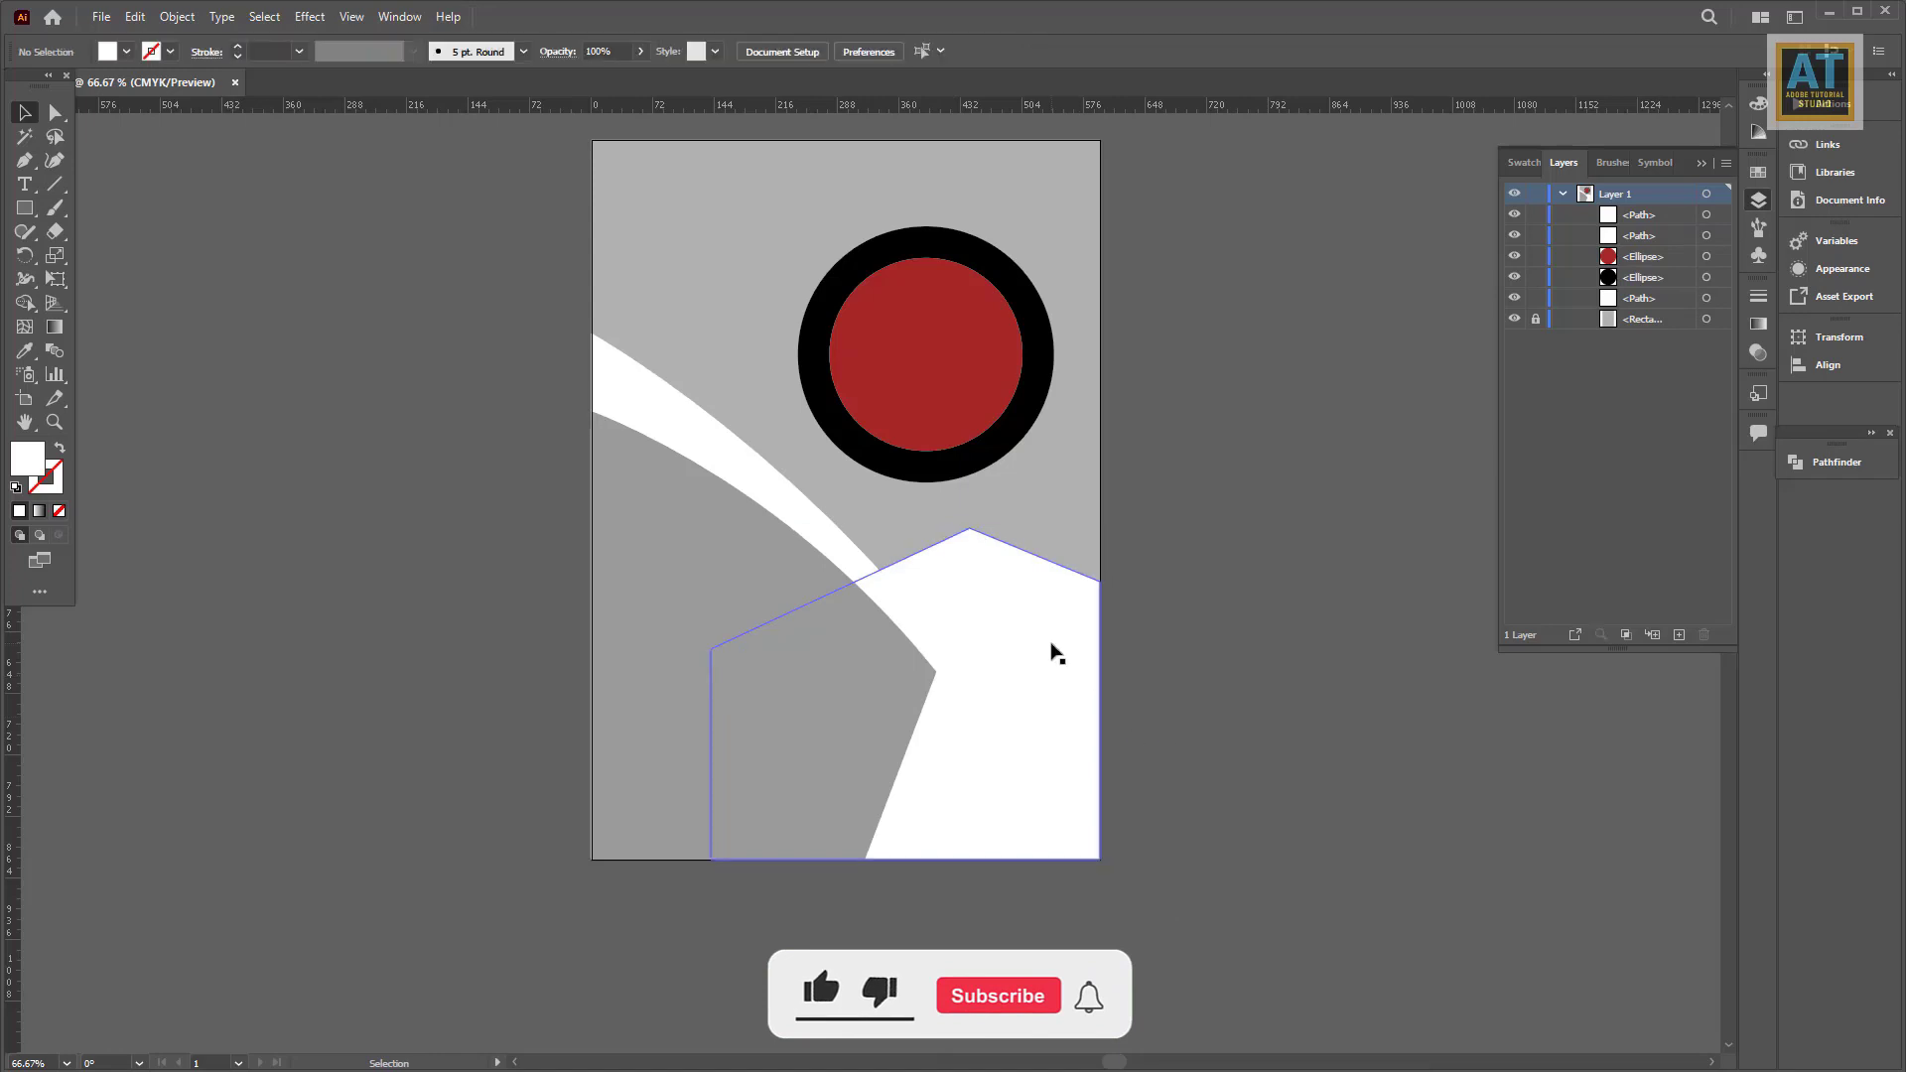
{"action": "left_click", "coordinate": [1055, 652]}
Step: Paste a smaller grey copy in front of the five-sided shape, leaving a white band
{"action": "left_click", "coordinate": [135, 17]}
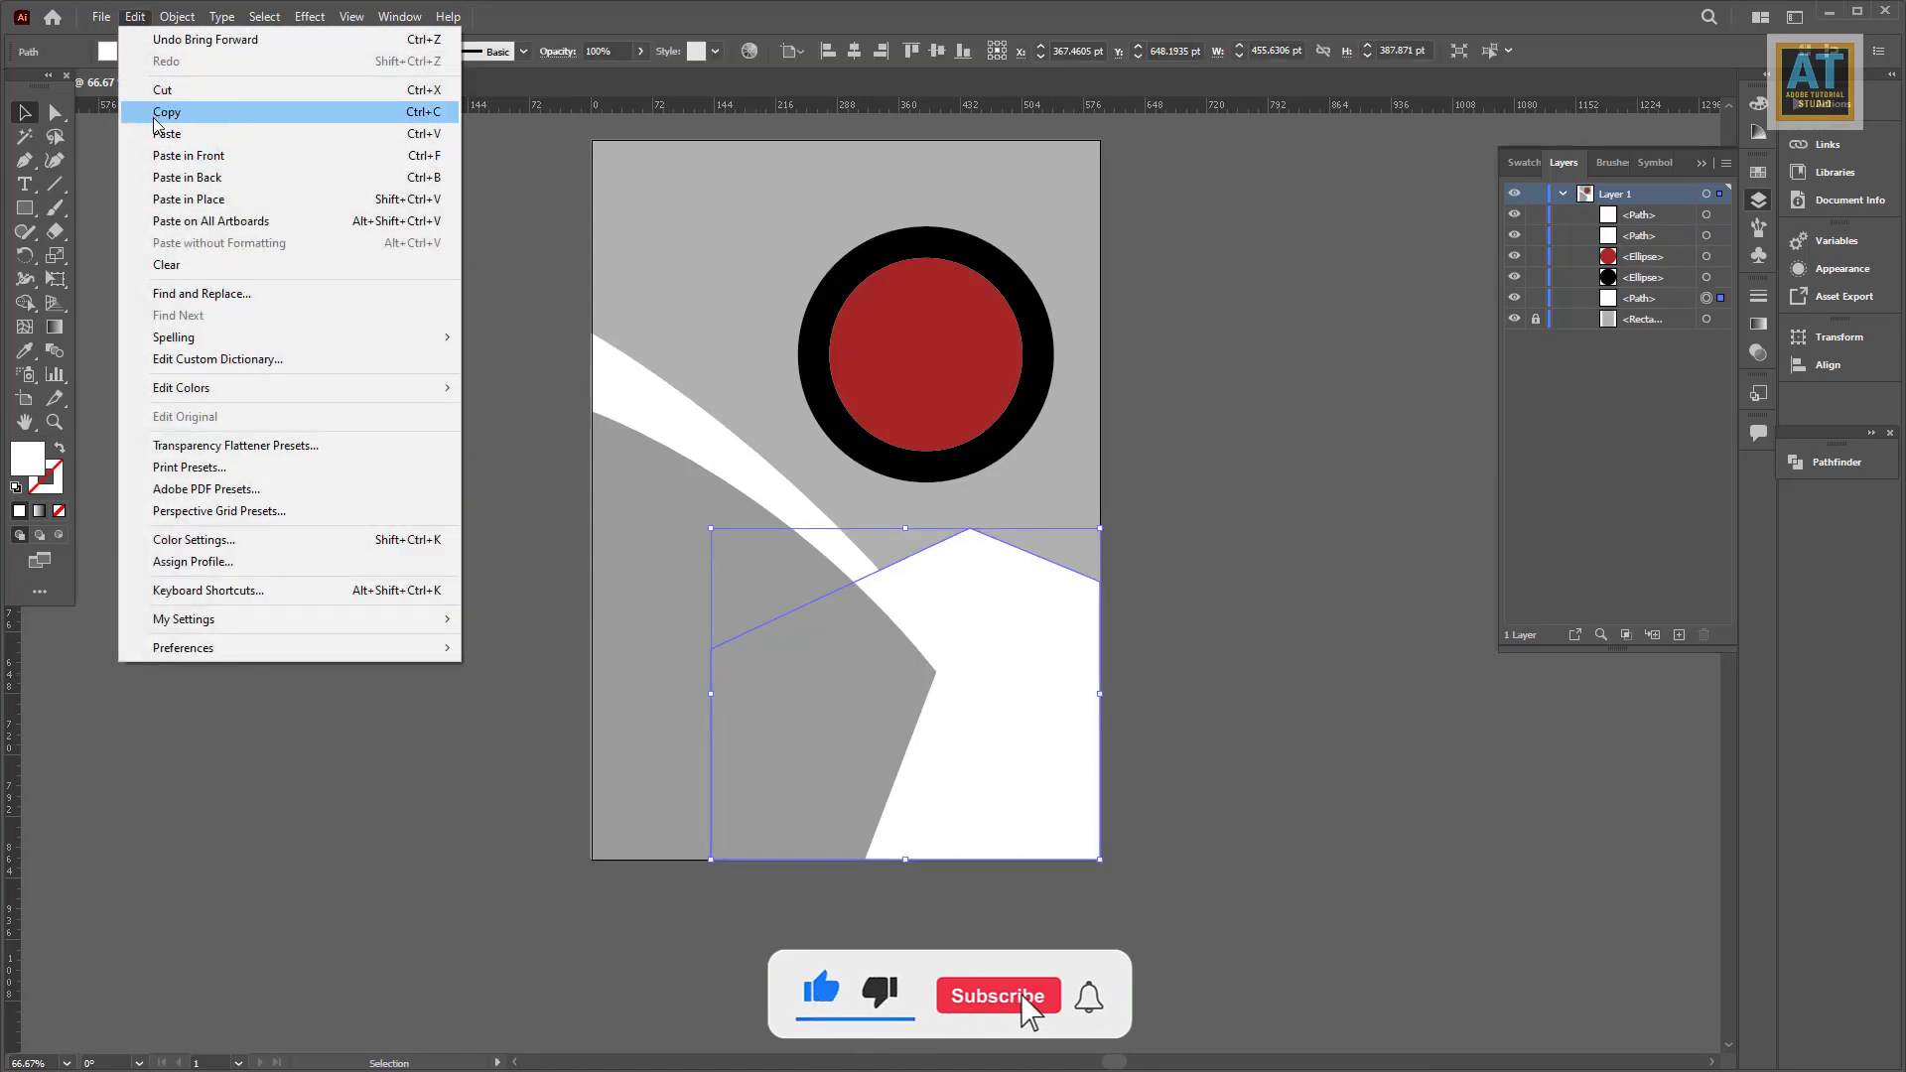
{"action": "left_click", "coordinate": [159, 113]}
{"action": "left_click", "coordinate": [135, 17]}
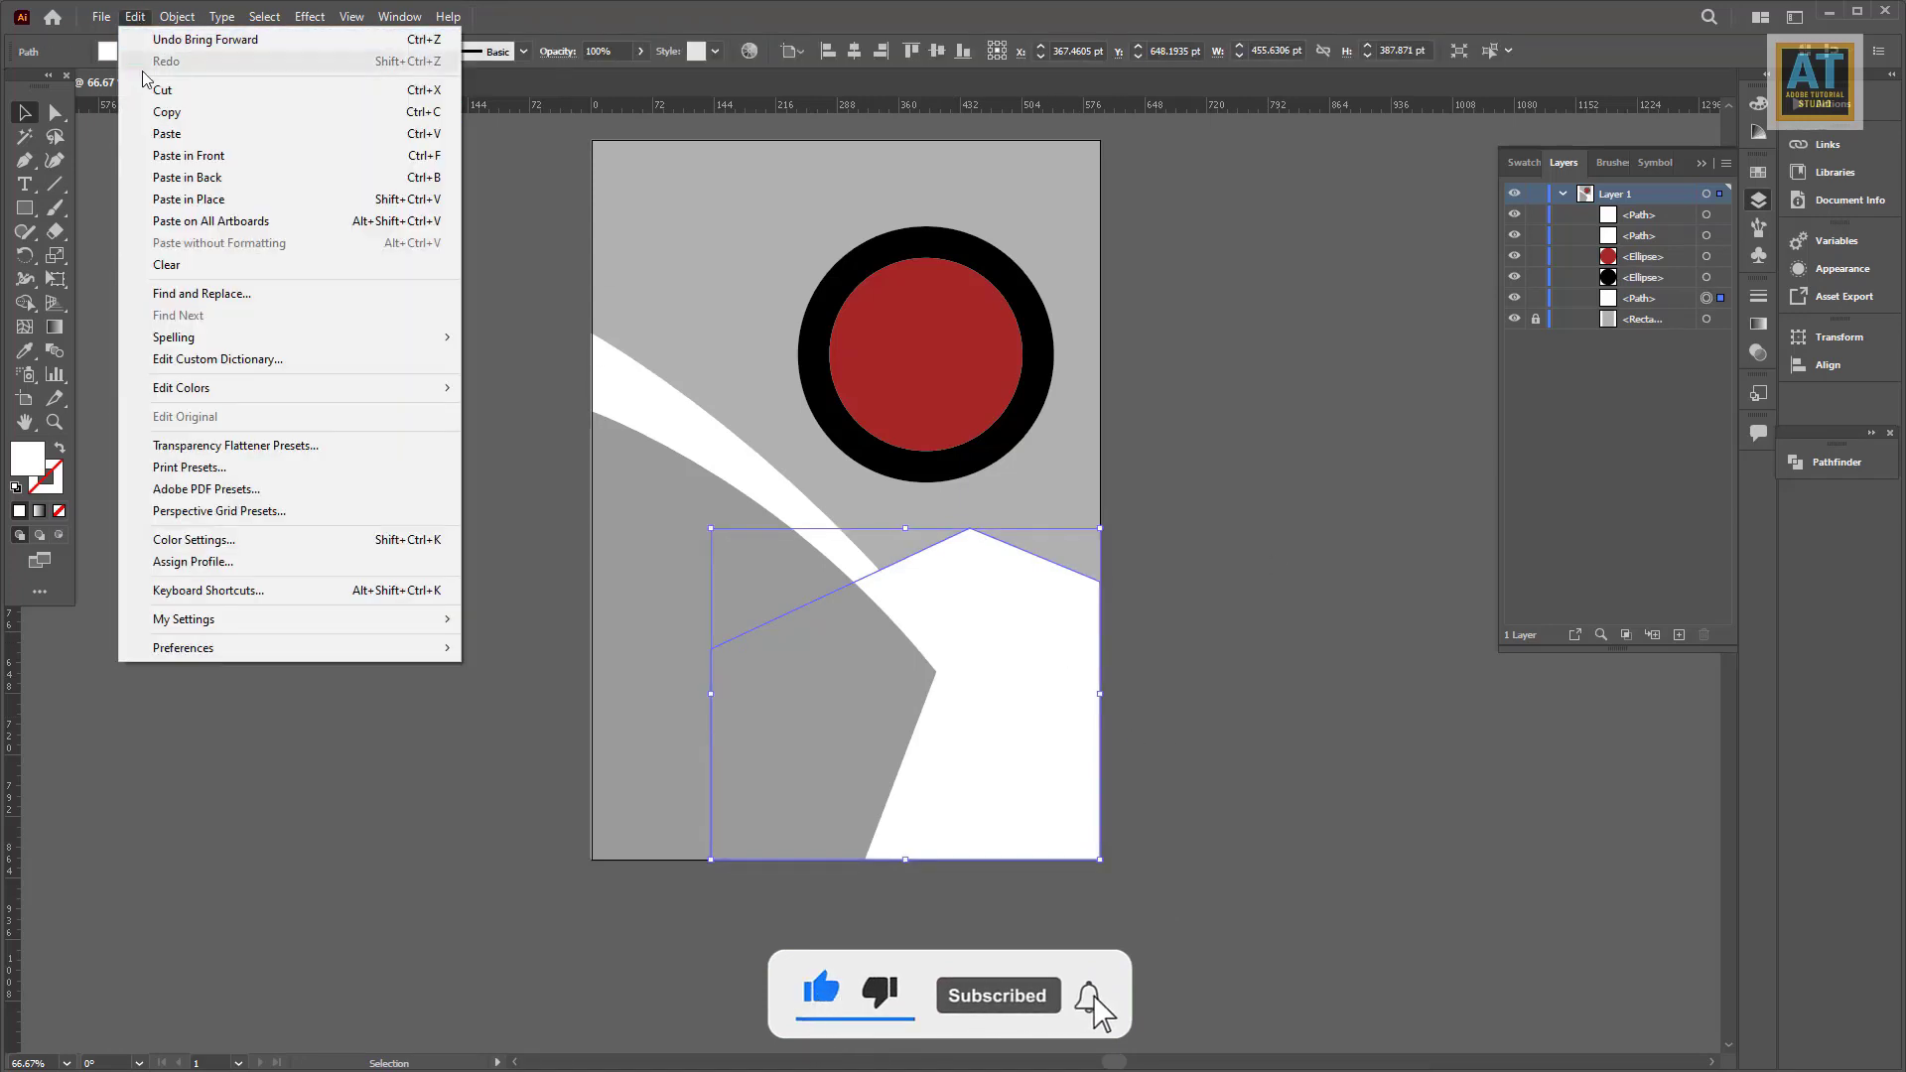
{"action": "left_click", "coordinate": [174, 156]}
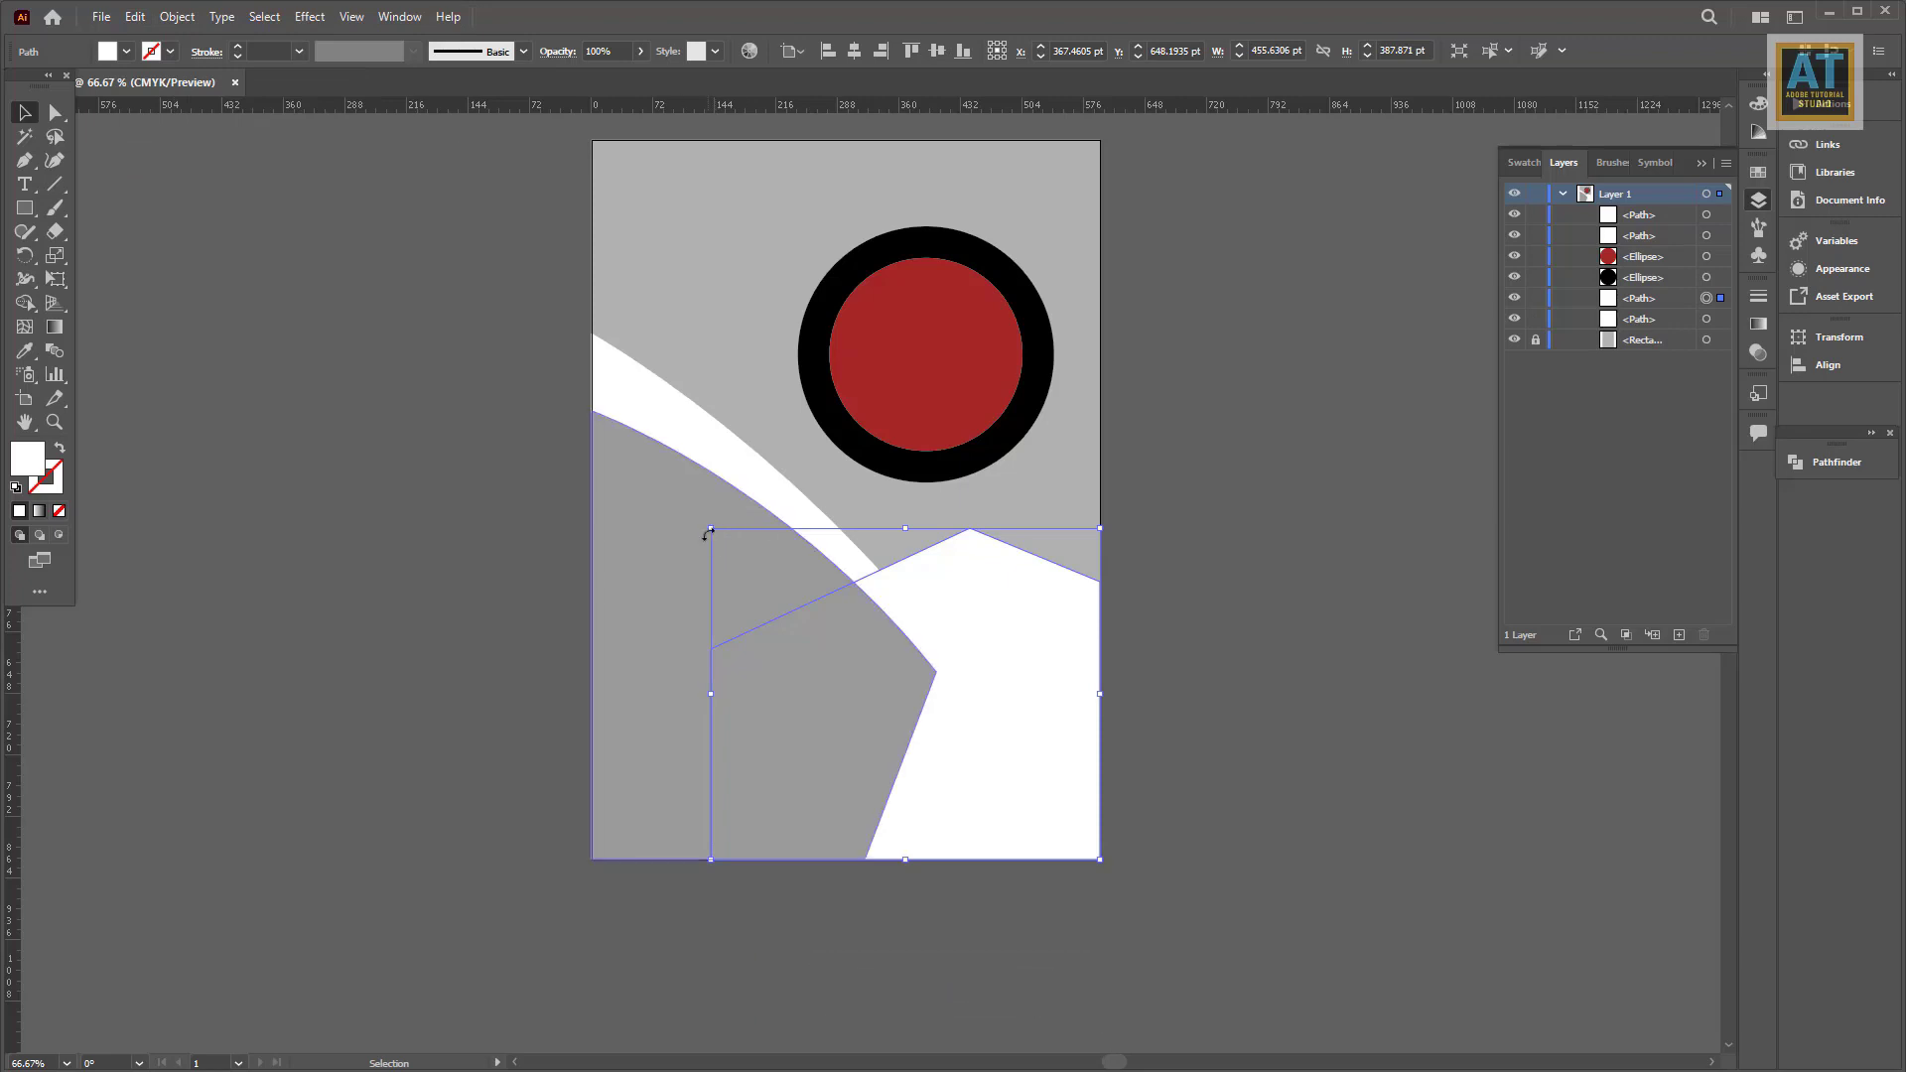
{"action": "left_click_drag", "start_coordinate": [708, 528], "coordinate": [743, 555]}
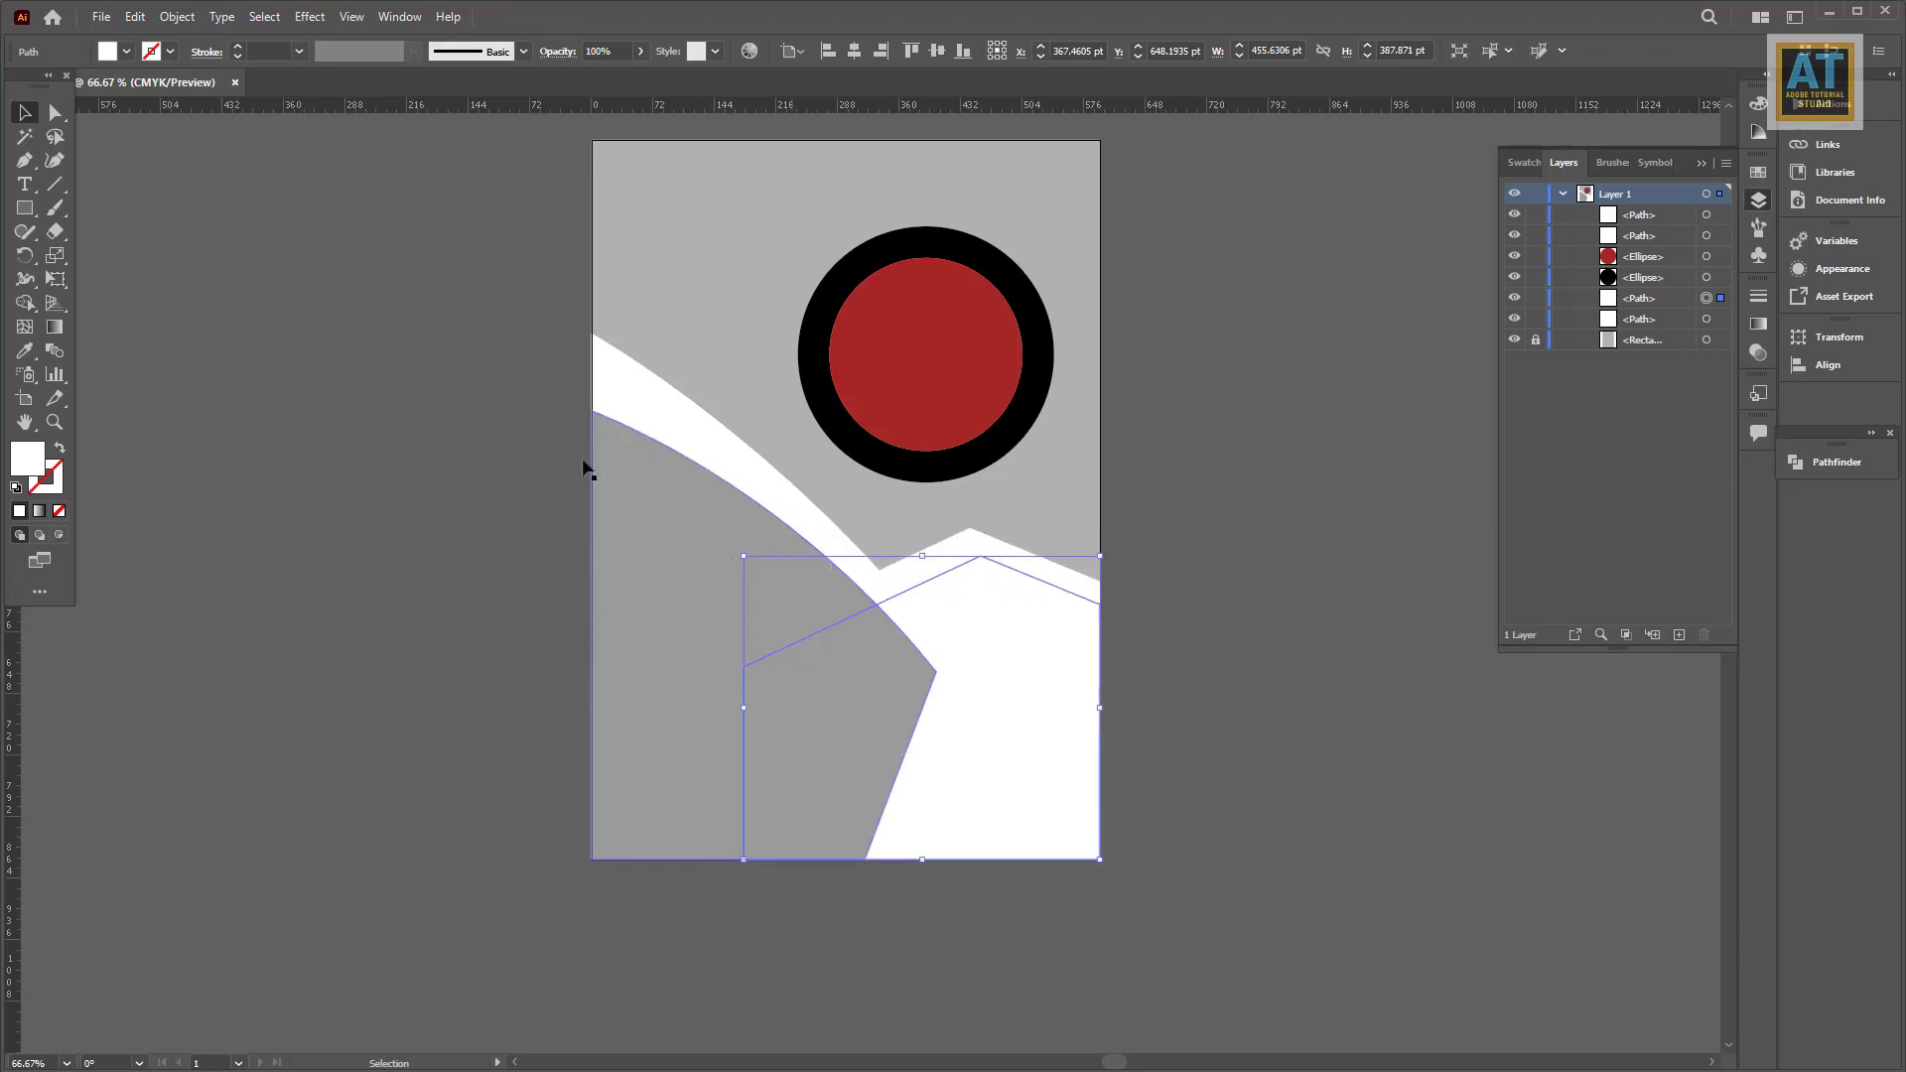
{"action": "left_click", "coordinate": [127, 51]}
{"action": "left_click", "coordinate": [84, 143]}
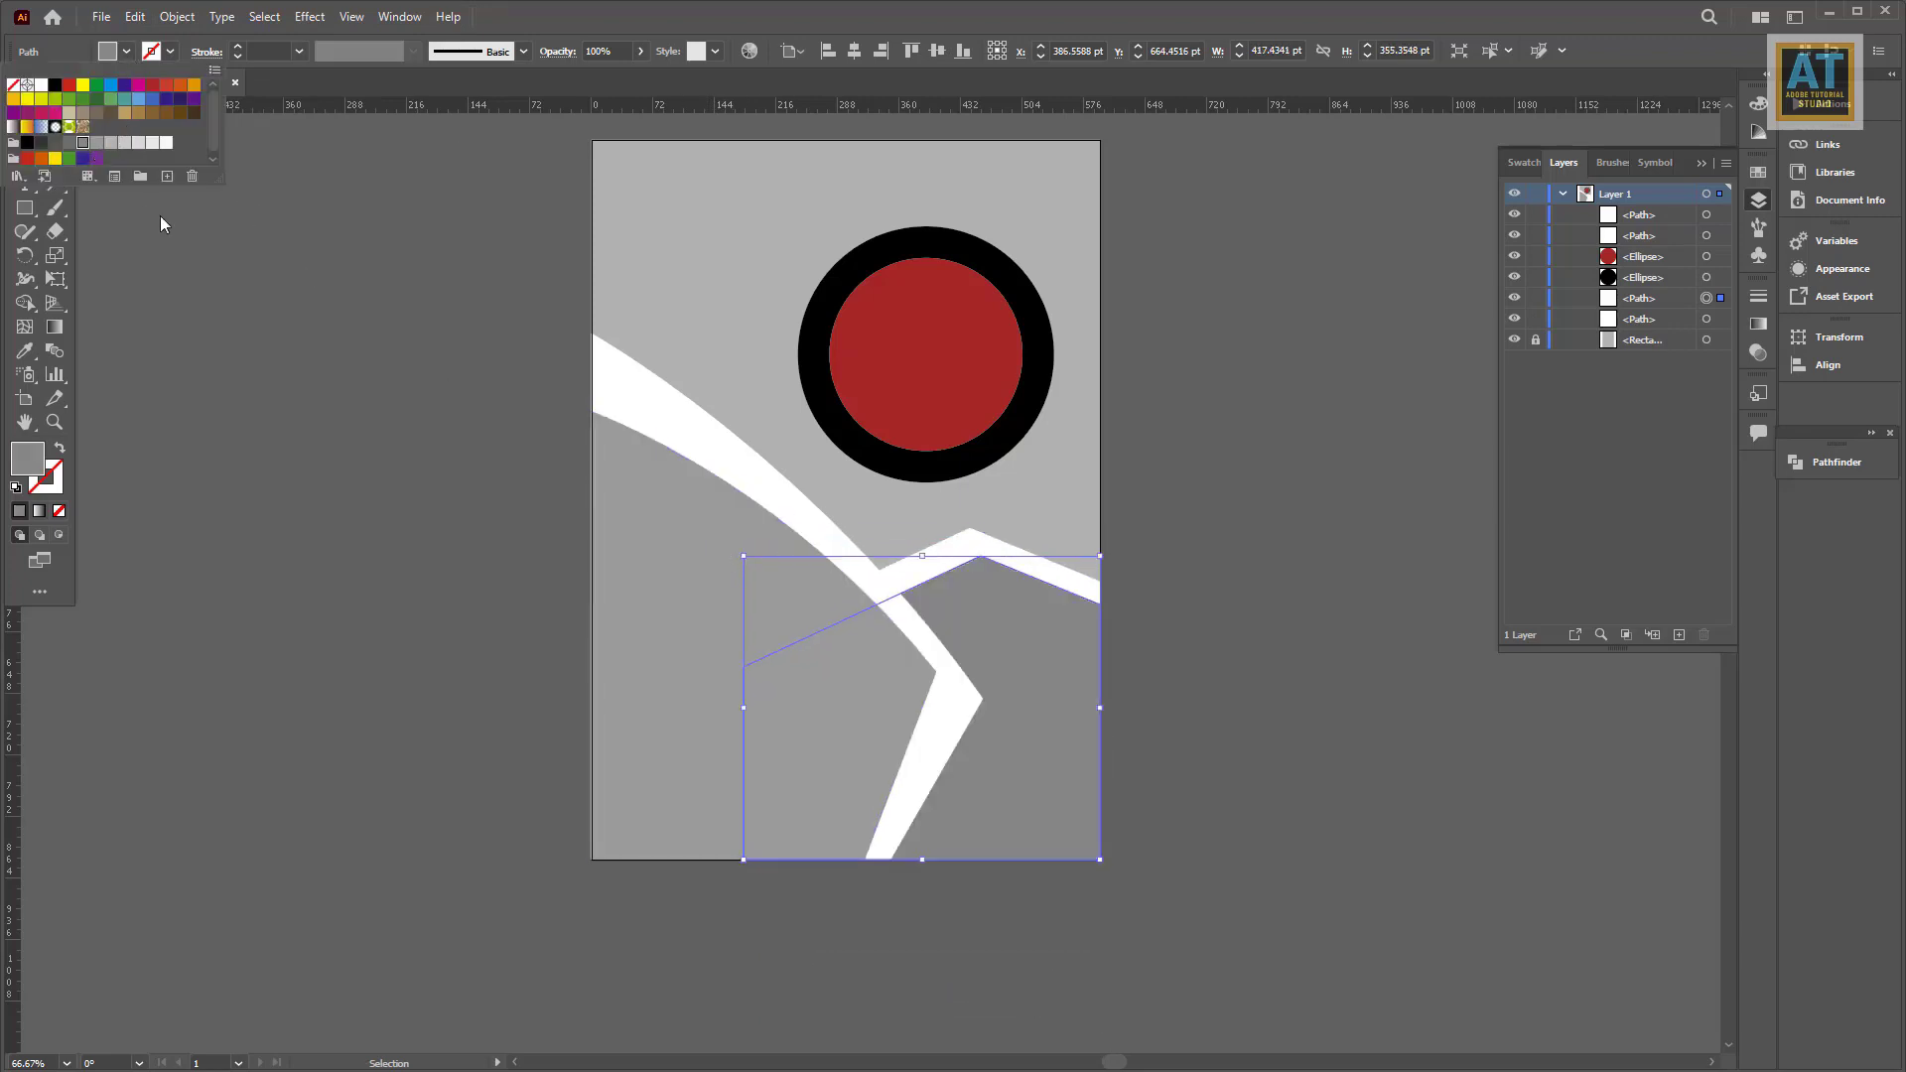
{"action": "key", "text": "Escape"}
{"action": "scroll", "coordinate": [651, 565], "scroll_direction": "down", "scroll_amount": 1}
{"action": "scroll", "coordinate": [1042, 601], "scroll_direction": "left", "scroll_amount": 2}
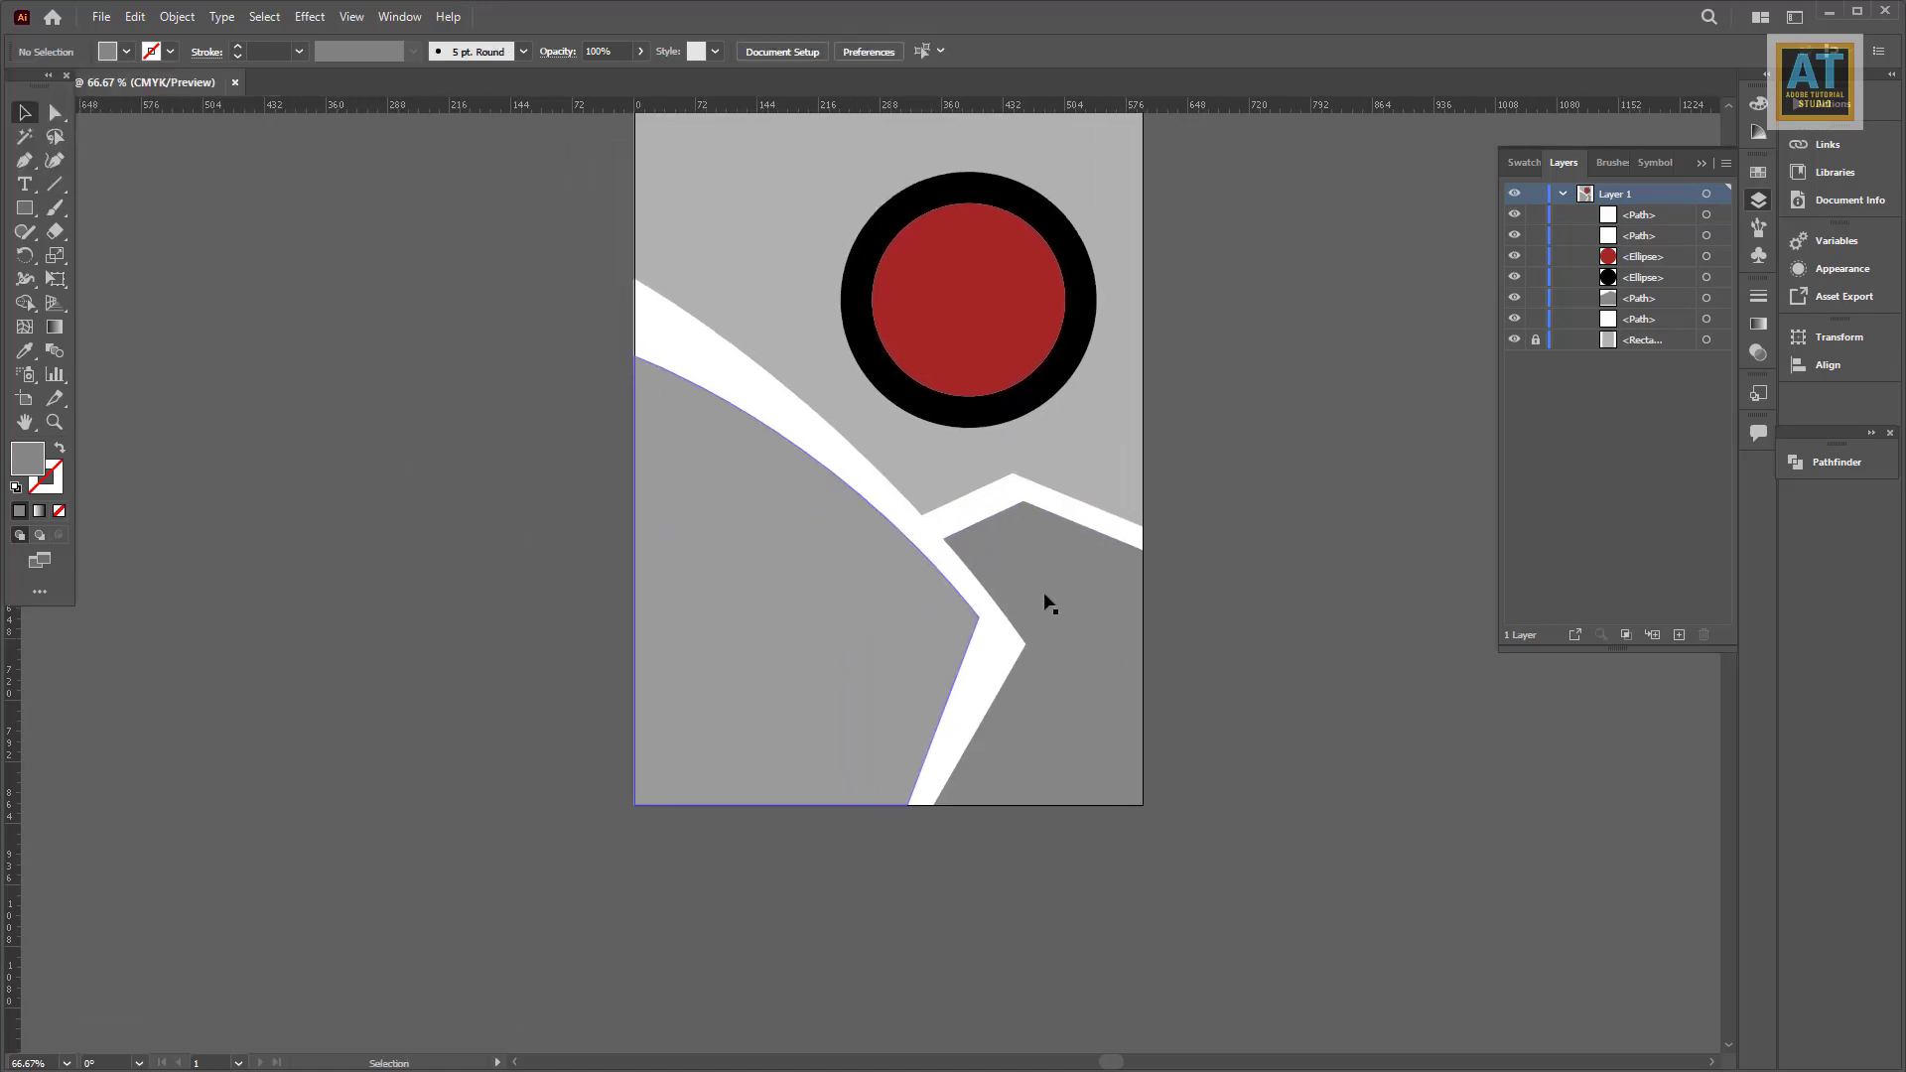
{"action": "left_click_drag", "start_coordinate": [766, 497], "coordinate": [723, 438]}
Step: Move the red ring up slightly and enlarge it
{"action": "left_click", "coordinate": [1205, 532]}
{"action": "left_click_drag", "start_coordinate": [1204, 532], "coordinate": [1202, 713]}
{"action": "left_click_drag", "start_coordinate": [920, 430], "coordinate": [963, 421]}
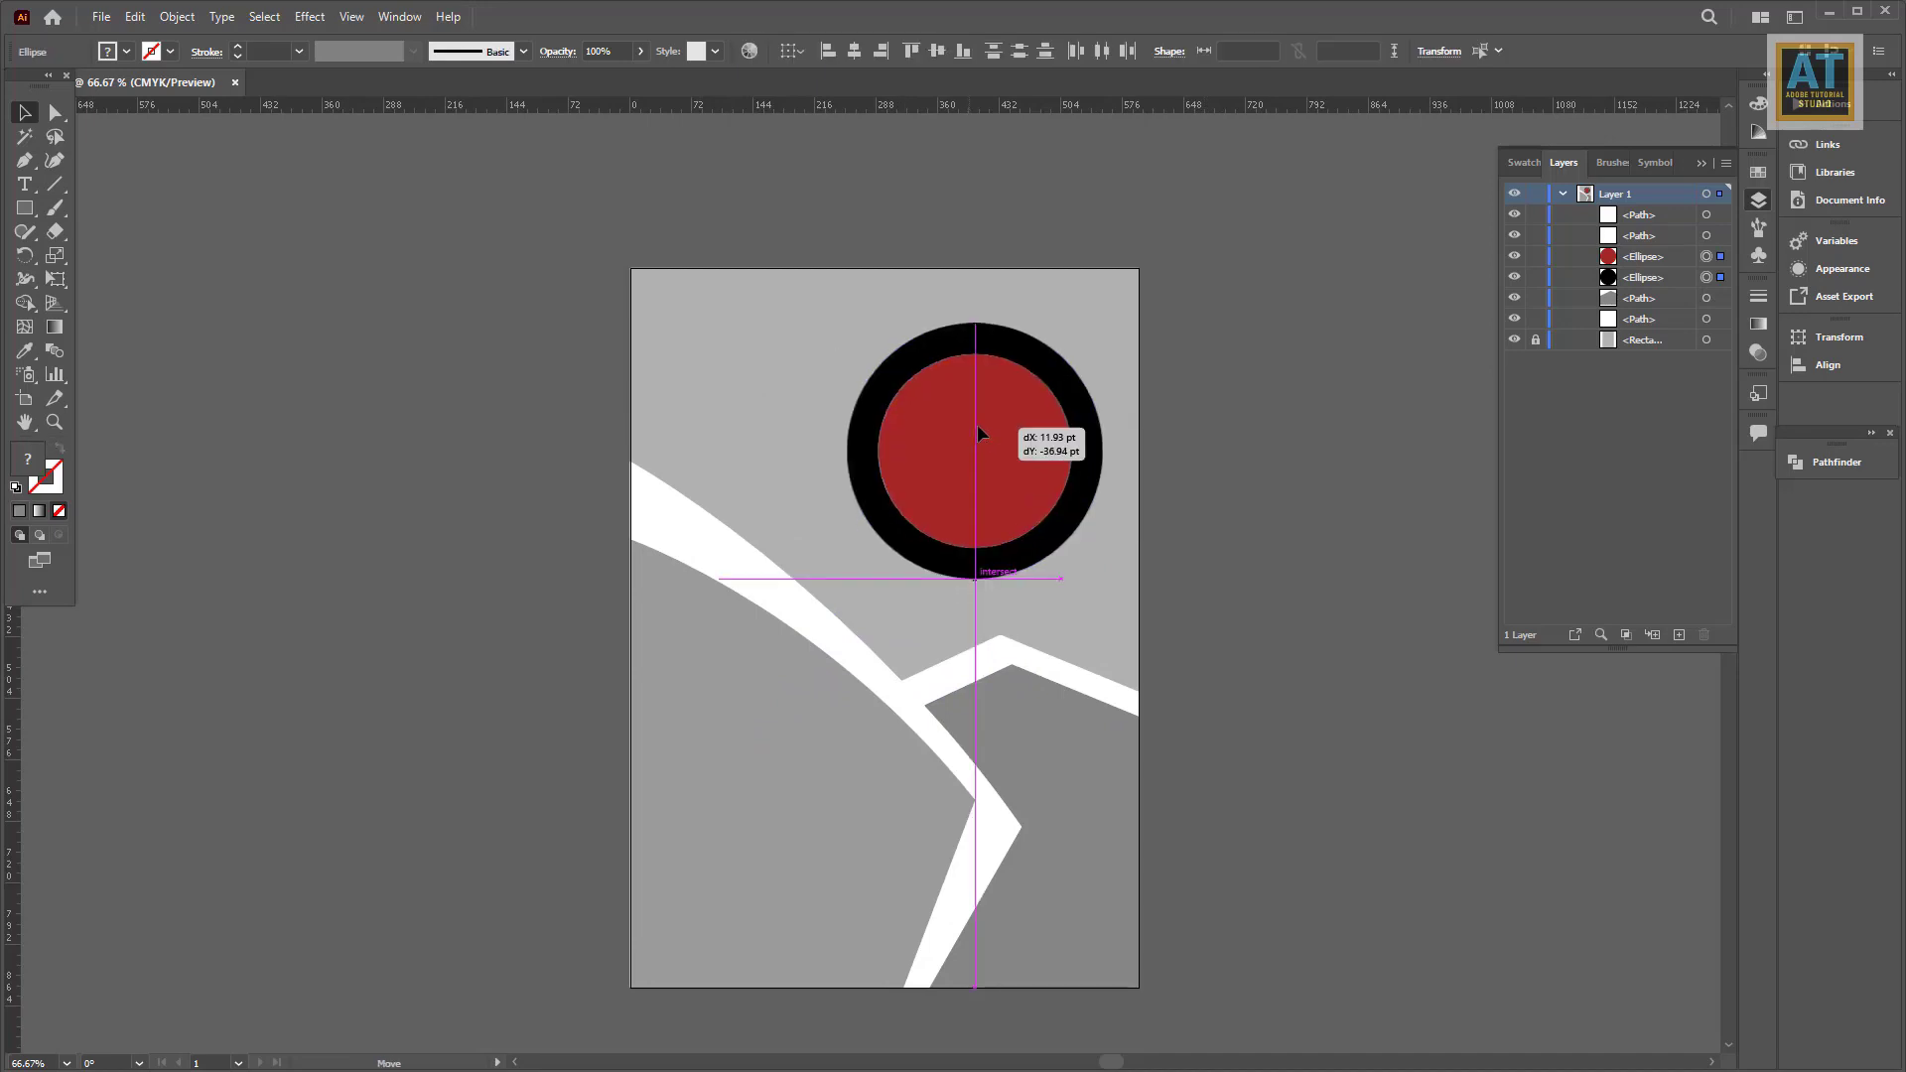
{"action": "left_click_drag", "start_coordinate": [1093, 575], "coordinate": [1111, 591]}
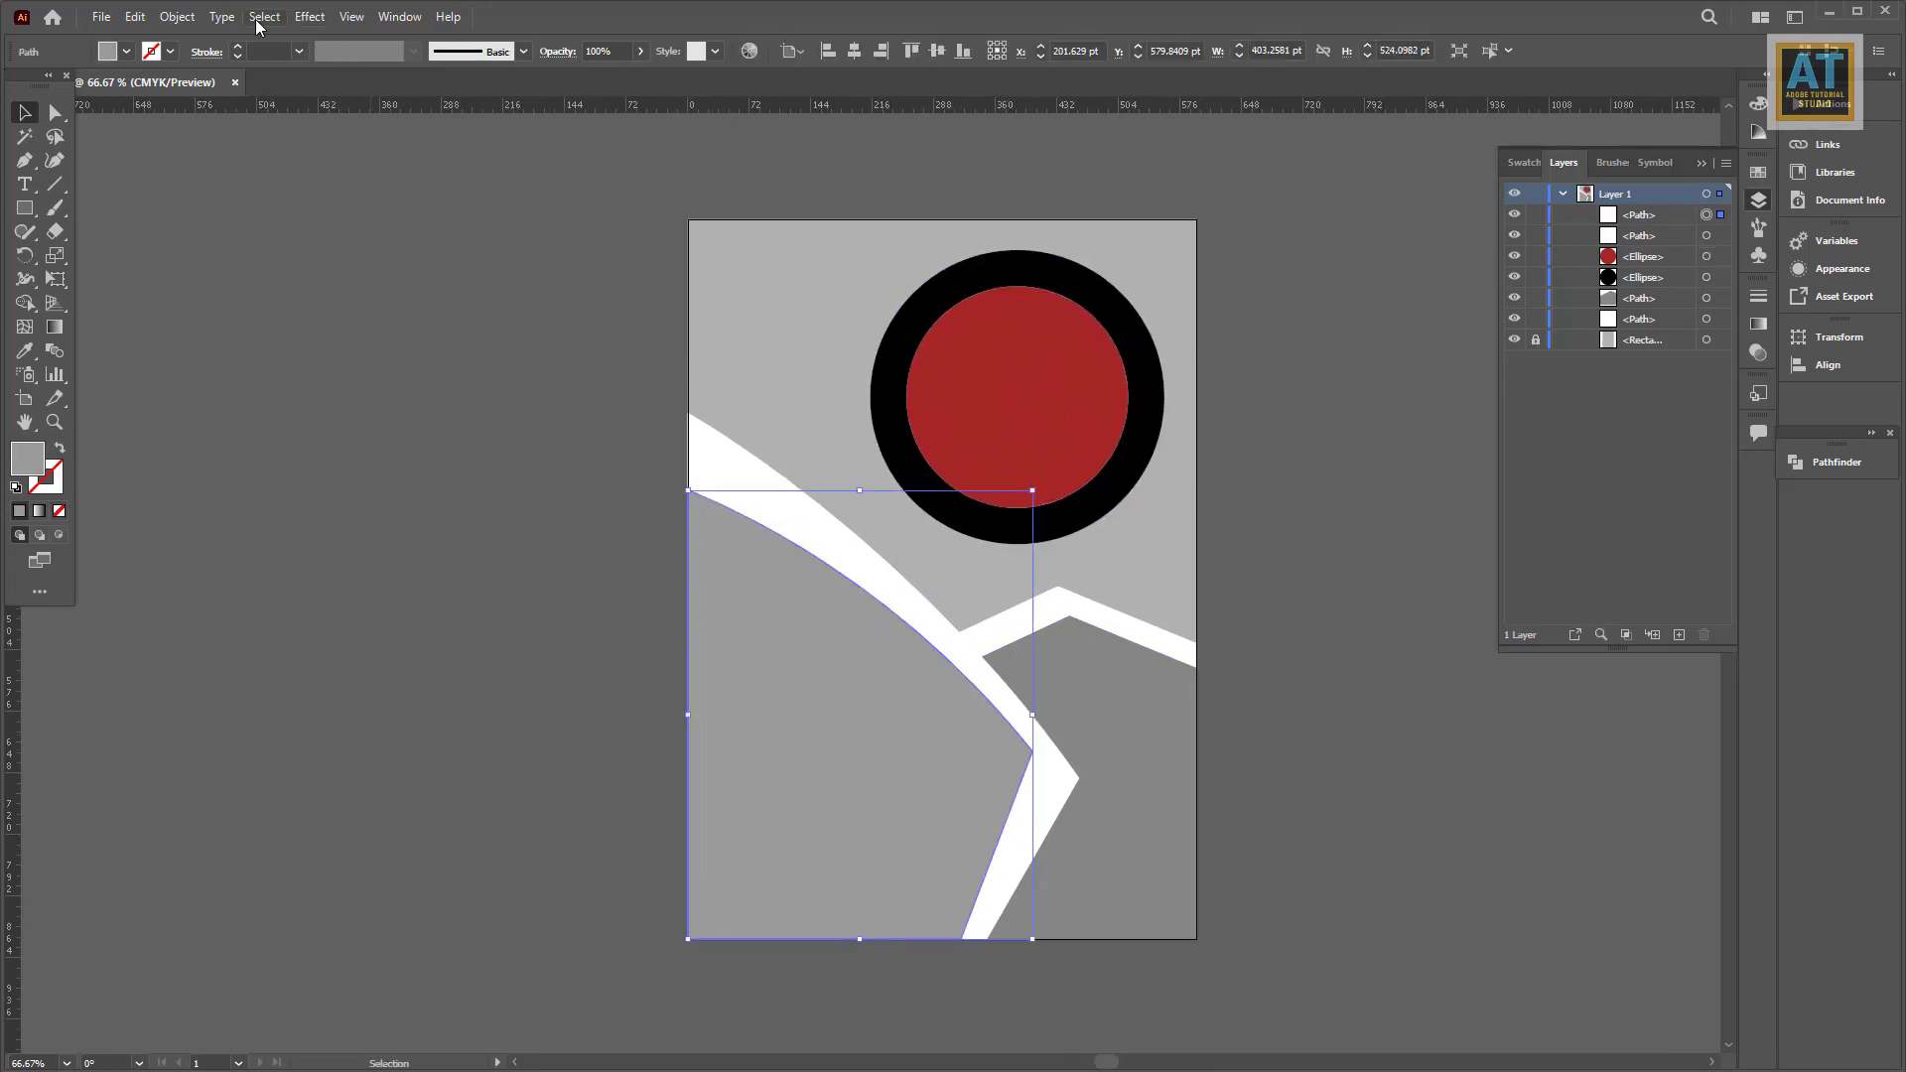
Step: Place the burger photo over the lower half of the poster, shifted left
{"action": "left_click", "coordinate": [101, 17]}
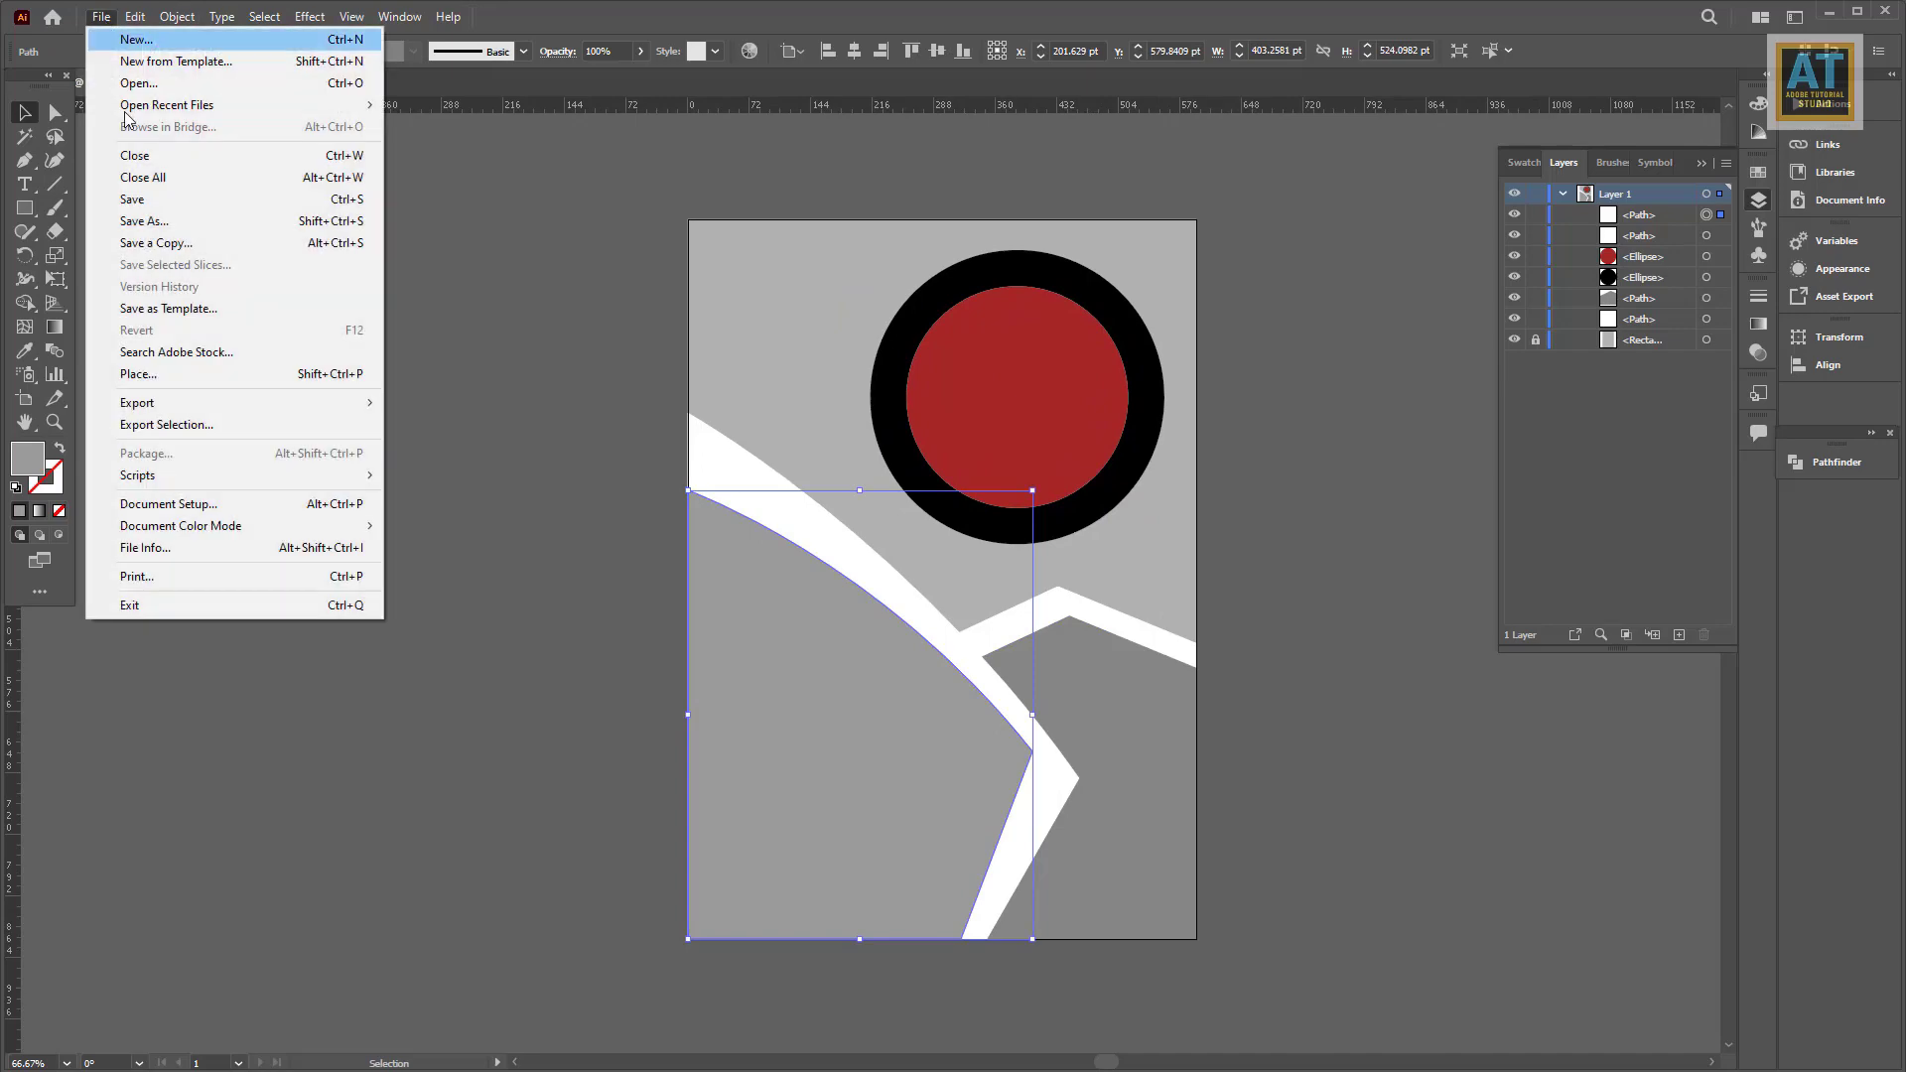
{"action": "left_click", "coordinate": [158, 375]}
{"action": "double_click", "coordinate": [580, 276]}
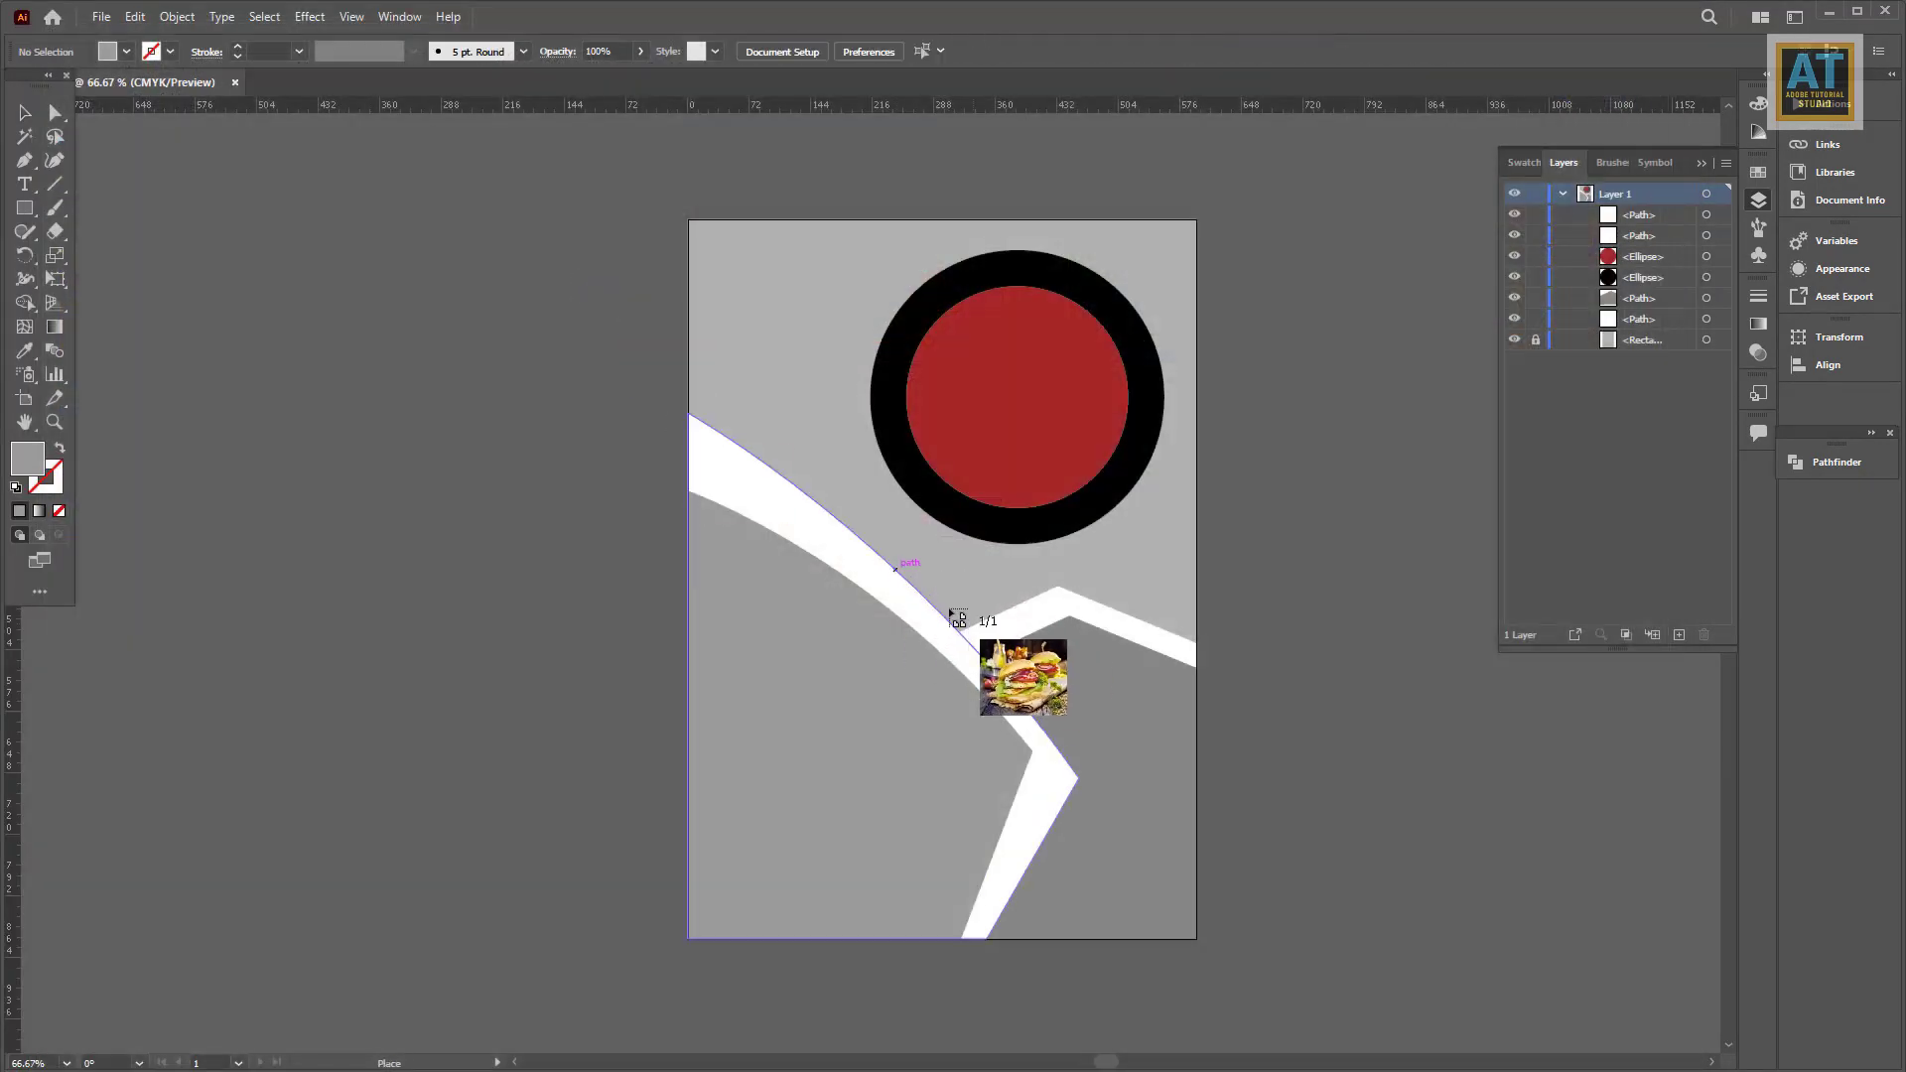
{"action": "left_click_drag", "start_coordinate": [689, 474], "coordinate": [1205, 939]}
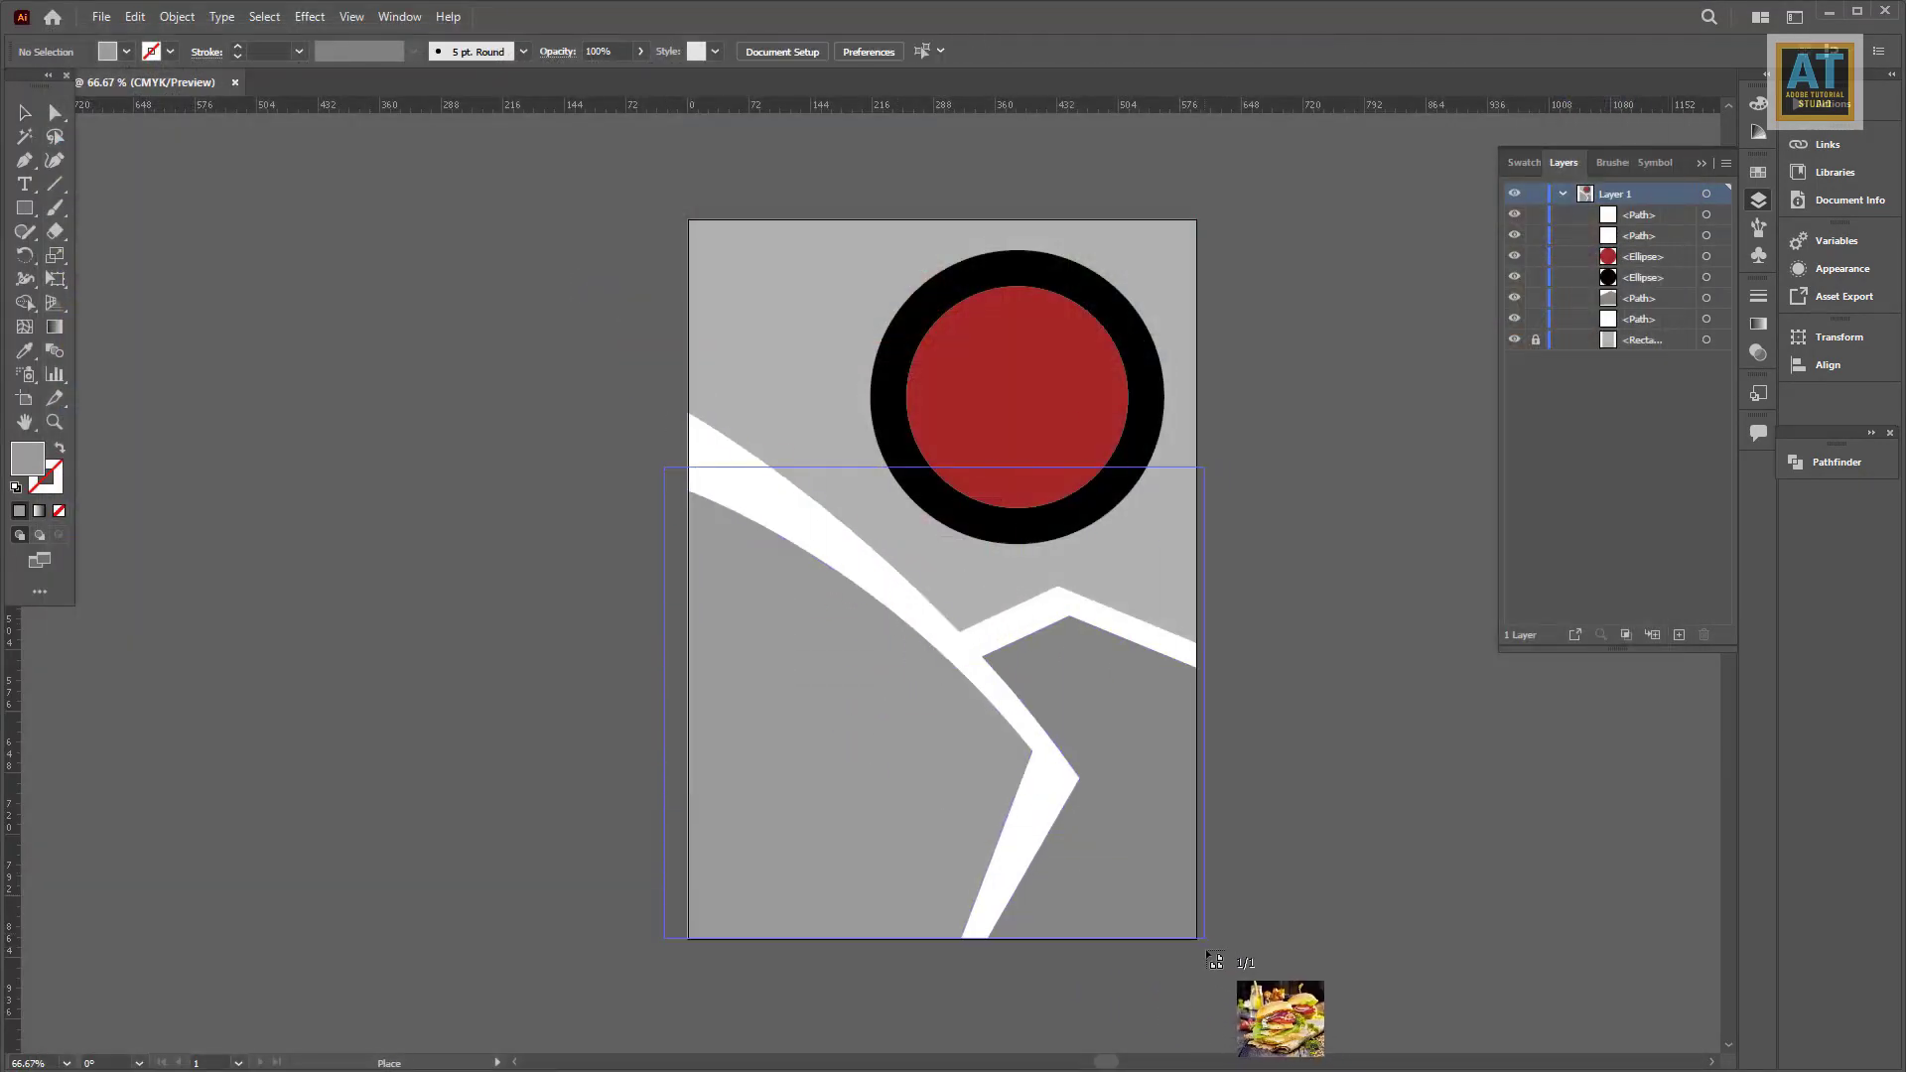
{"action": "left_click_drag", "start_coordinate": [885, 817], "coordinate": [810, 817]}
Step: Send the burger behind the curved shape, make a clipping mask, and shrink the photo inside
{"action": "right_click", "coordinate": [850, 679]}
{"action": "mouse_move", "coordinate": [903, 869]}
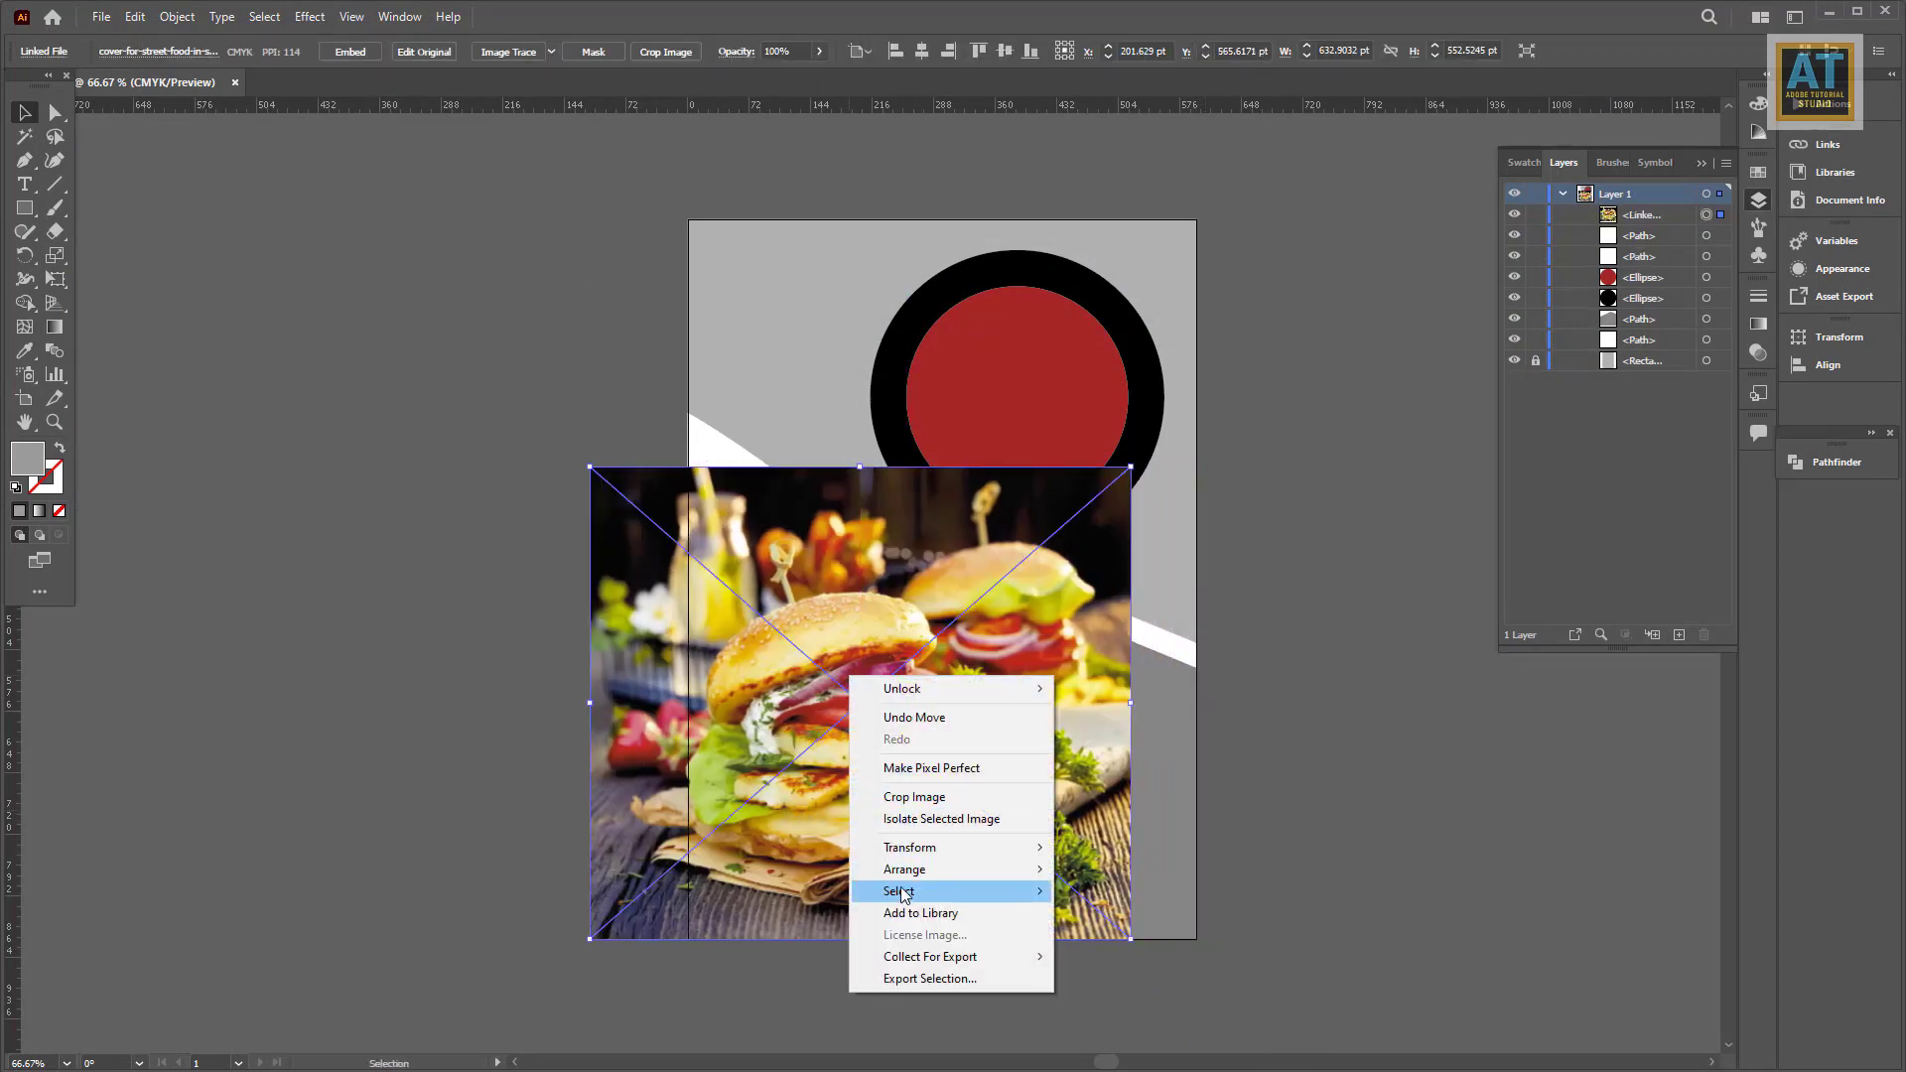
{"action": "left_click", "coordinate": [1151, 934]}
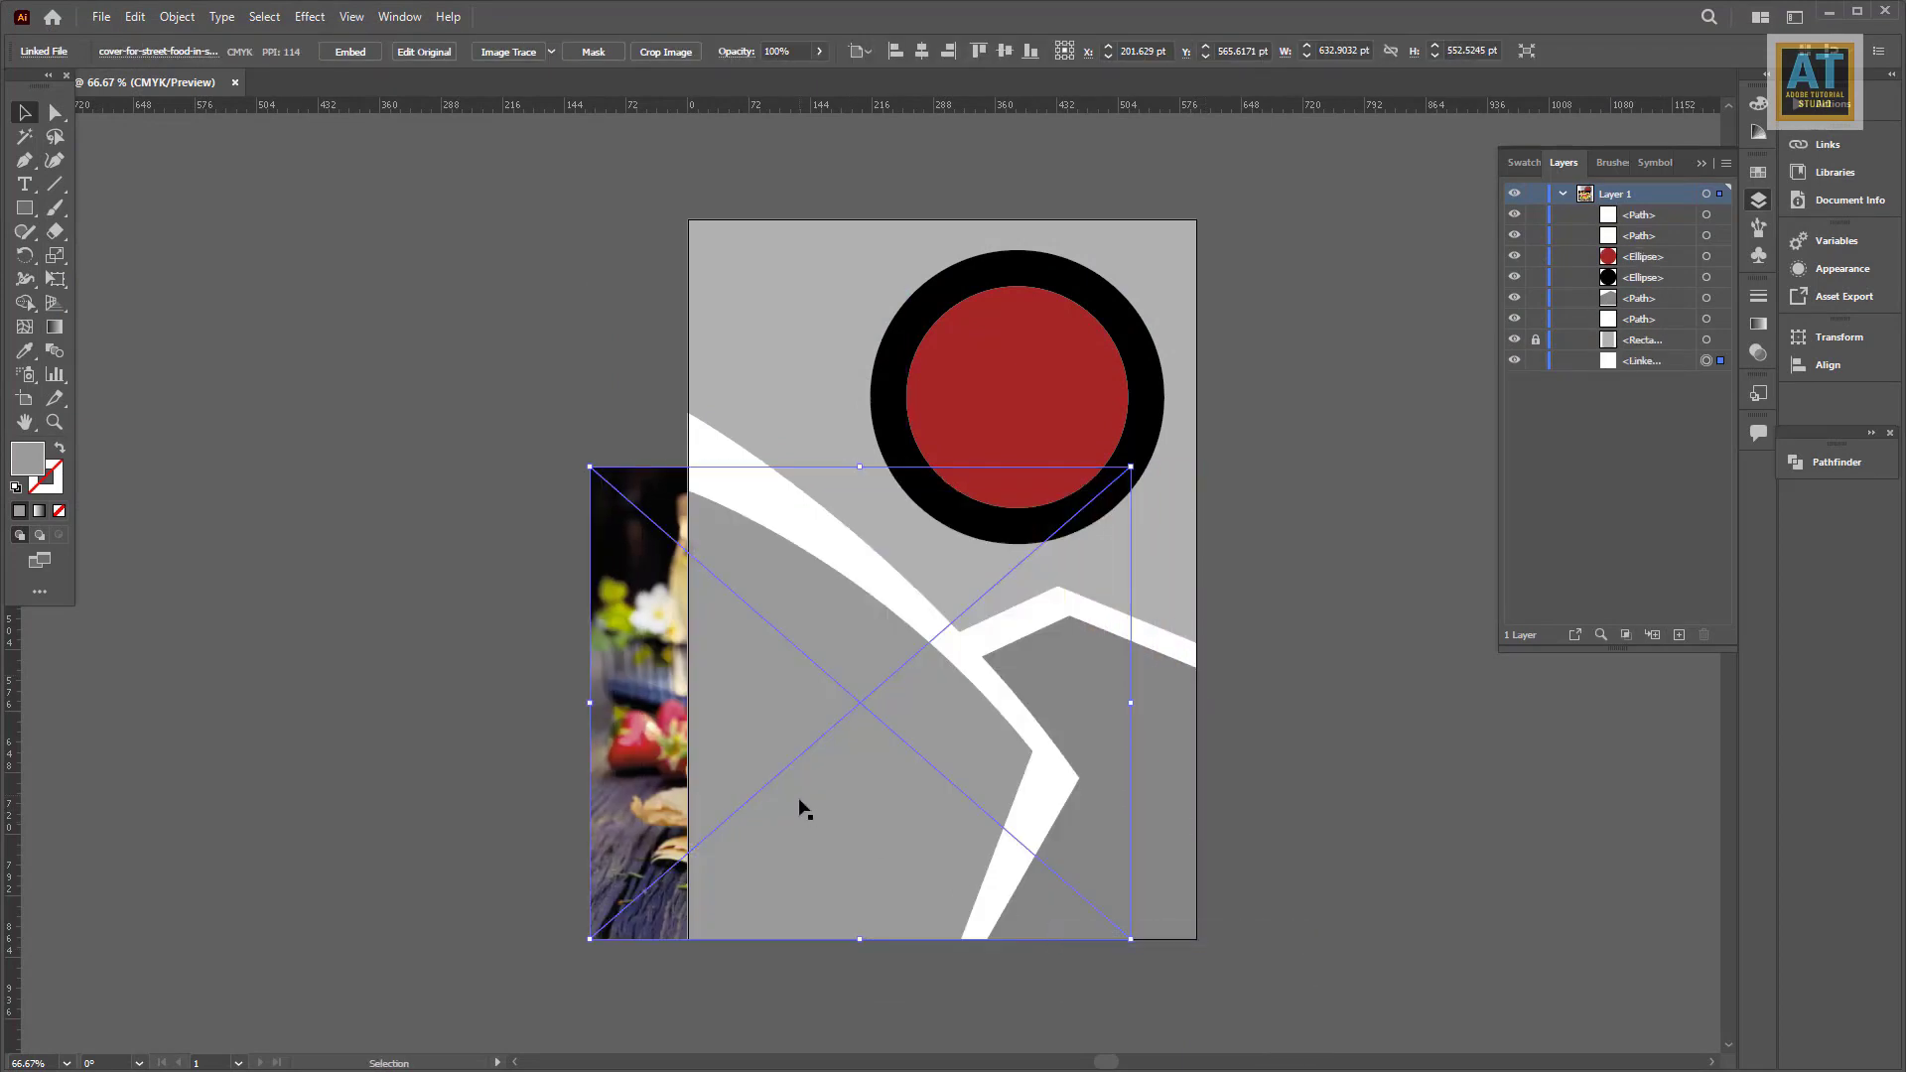
{"action": "right_click", "coordinate": [762, 588]}
{"action": "left_click", "coordinate": [824, 783]}
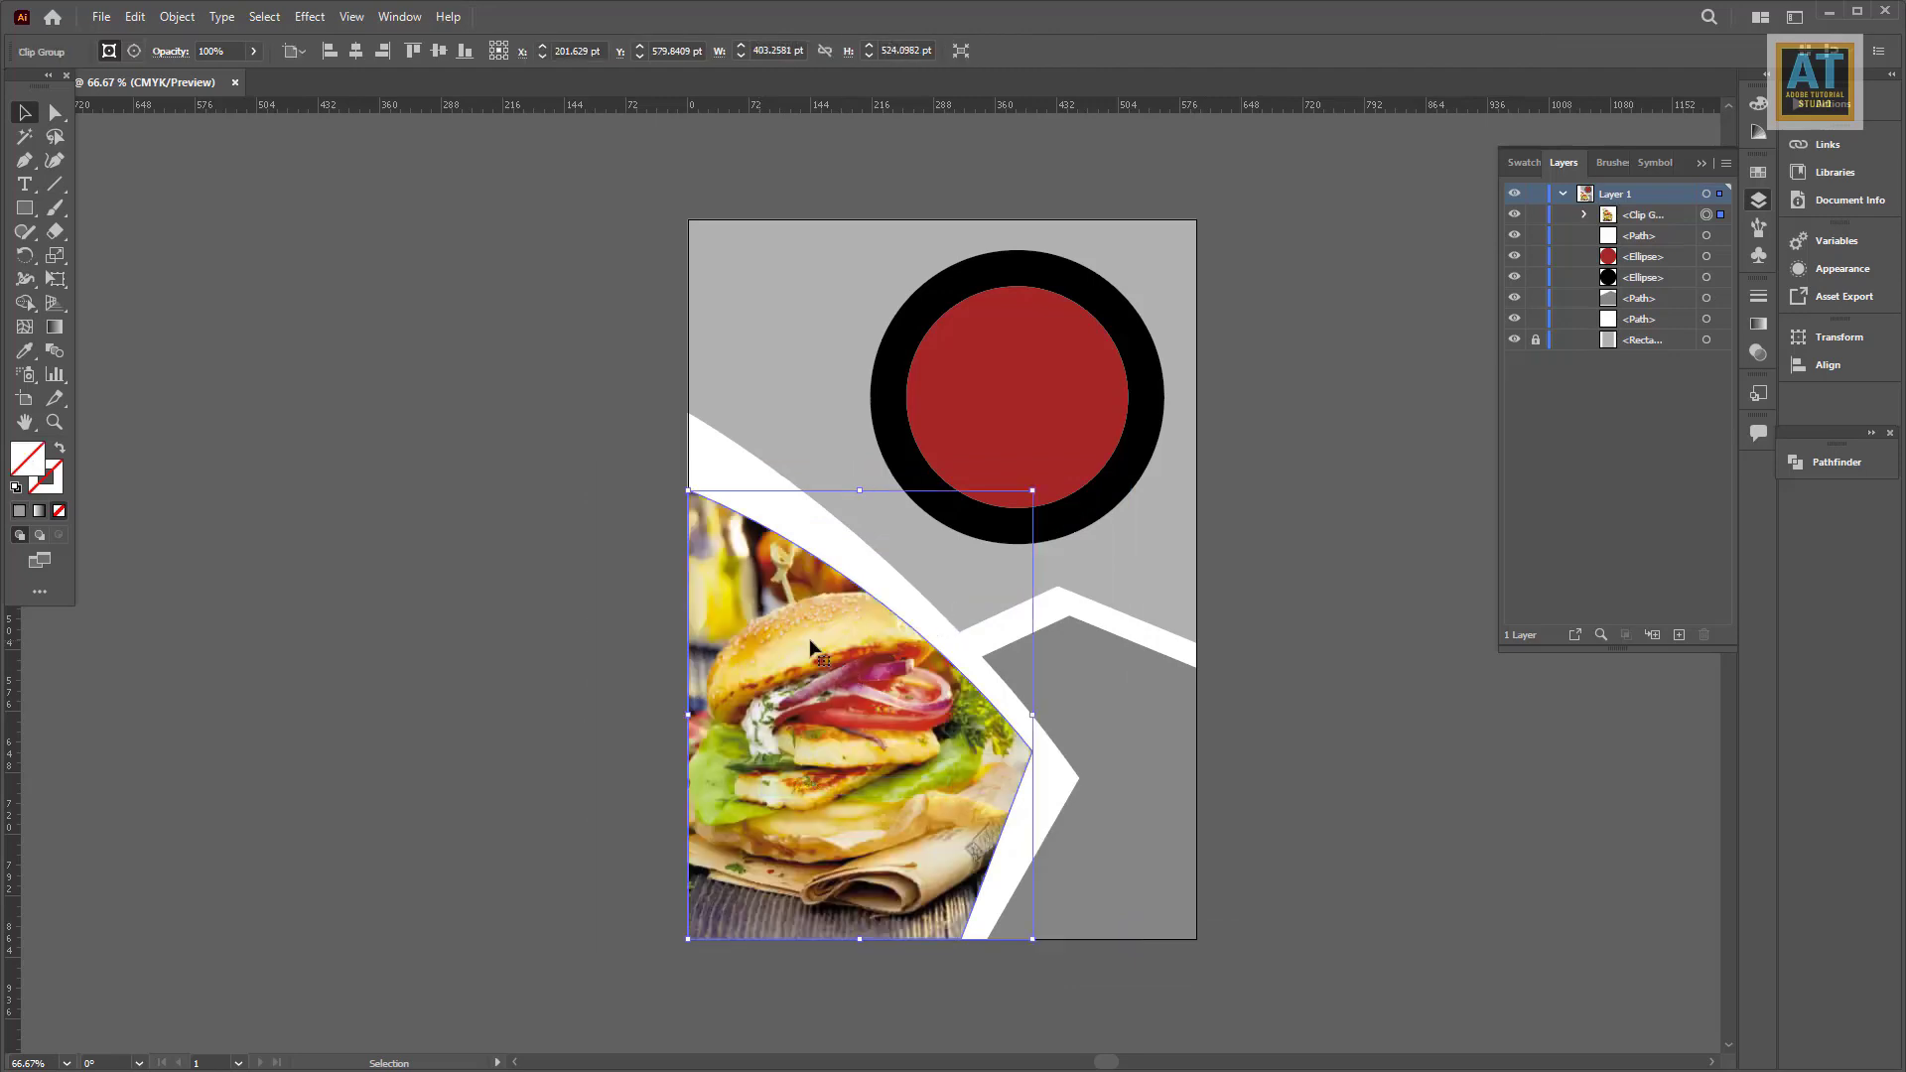
{"action": "double_click", "coordinate": [811, 646]}
{"action": "left_click", "coordinate": [810, 646]}
{"action": "left_click_drag", "start_coordinate": [1132, 469], "coordinate": [1121, 486]}
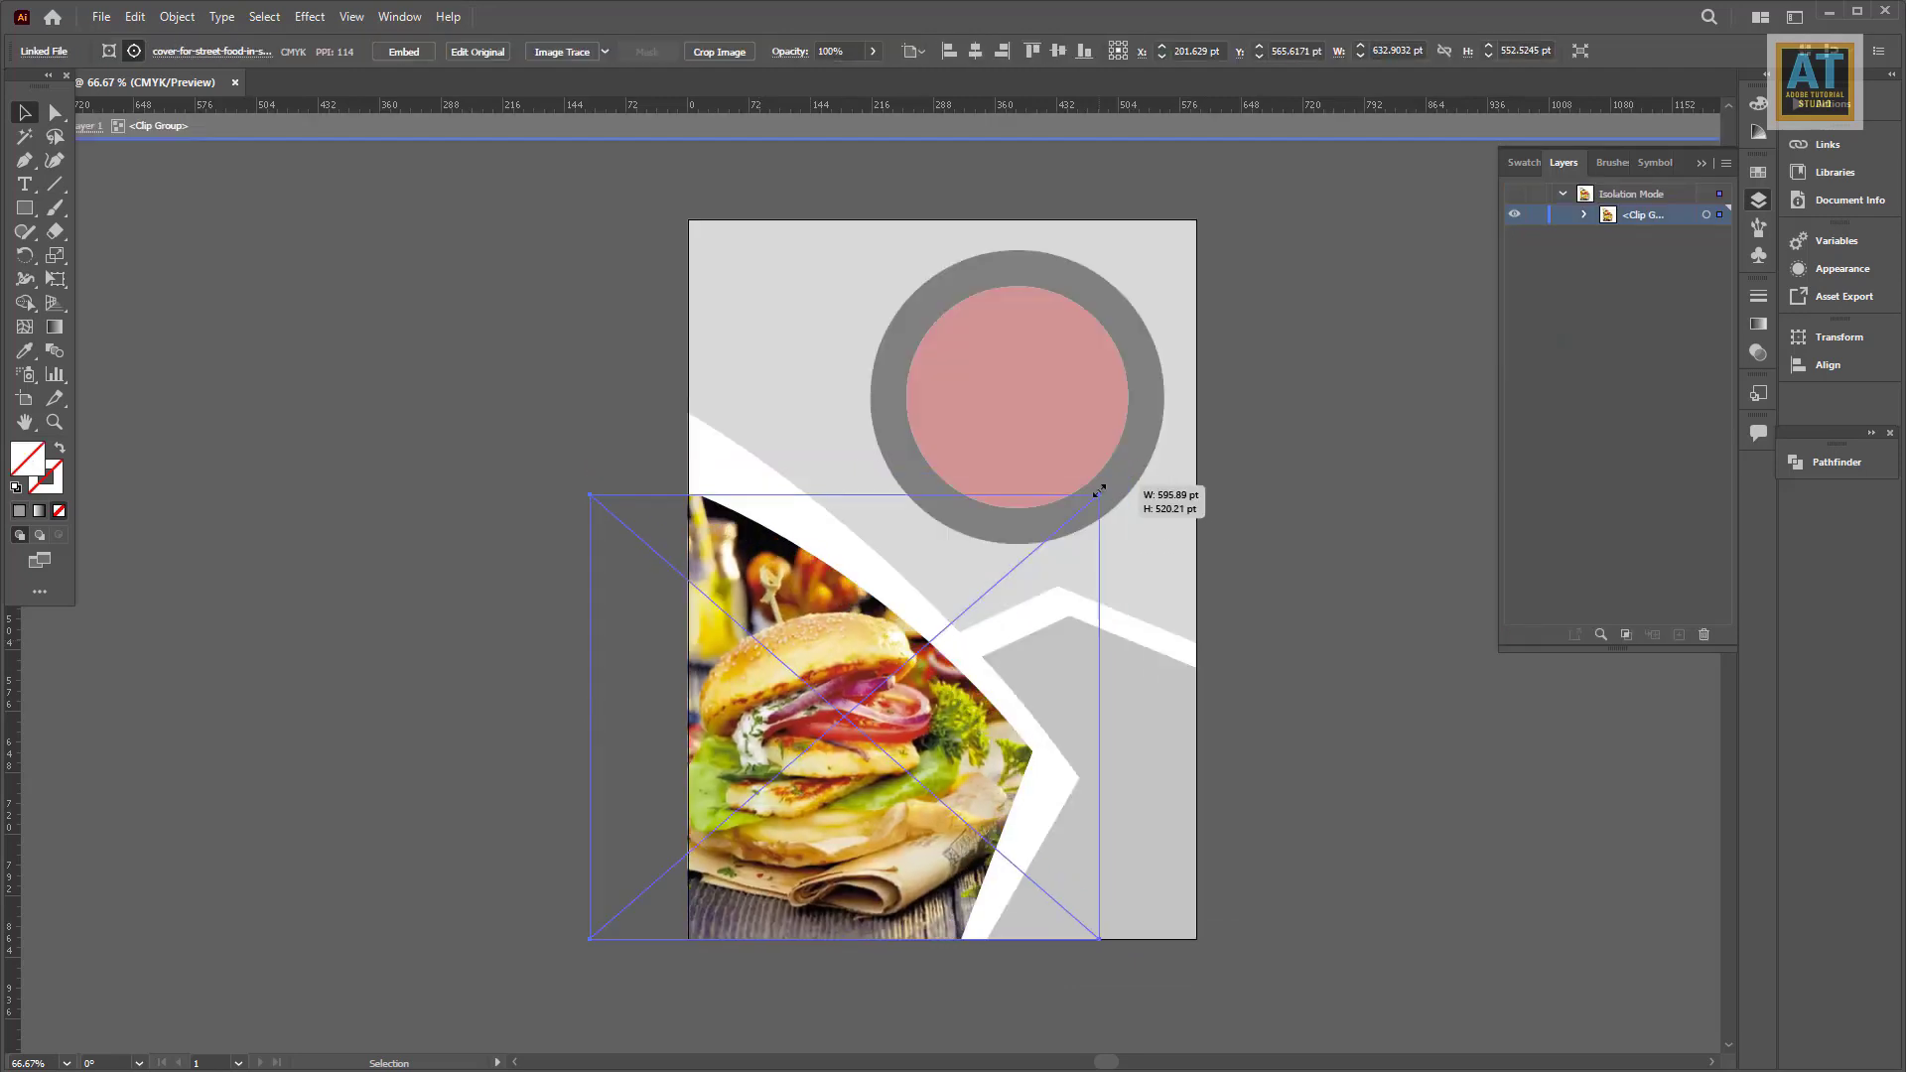
{"action": "left_click", "coordinate": [1296, 764]}
{"action": "double_click", "coordinate": [1312, 756]}
{"action": "left_click", "coordinate": [1142, 715]}
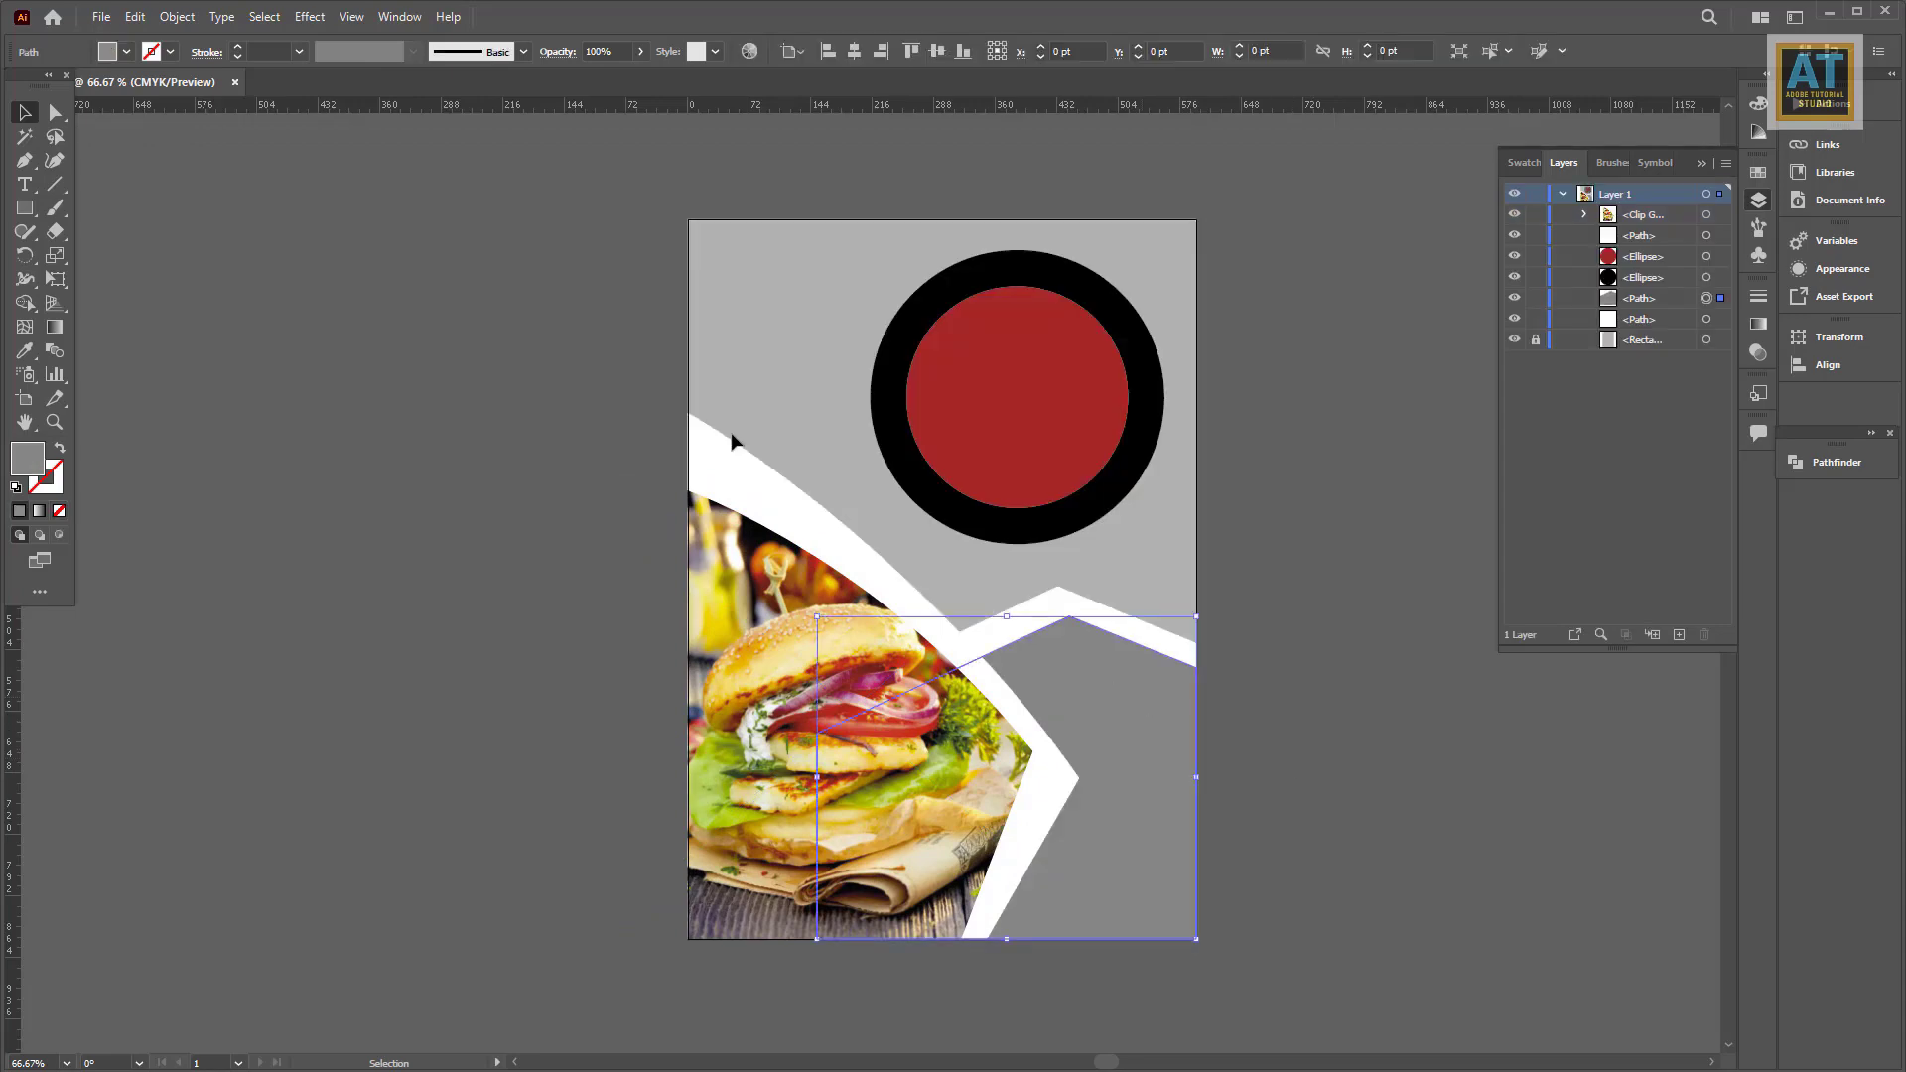
Step: Place the lamb chops photo over the lower right of the poster
{"action": "left_click", "coordinate": [100, 17]}
{"action": "left_click", "coordinate": [129, 357]}
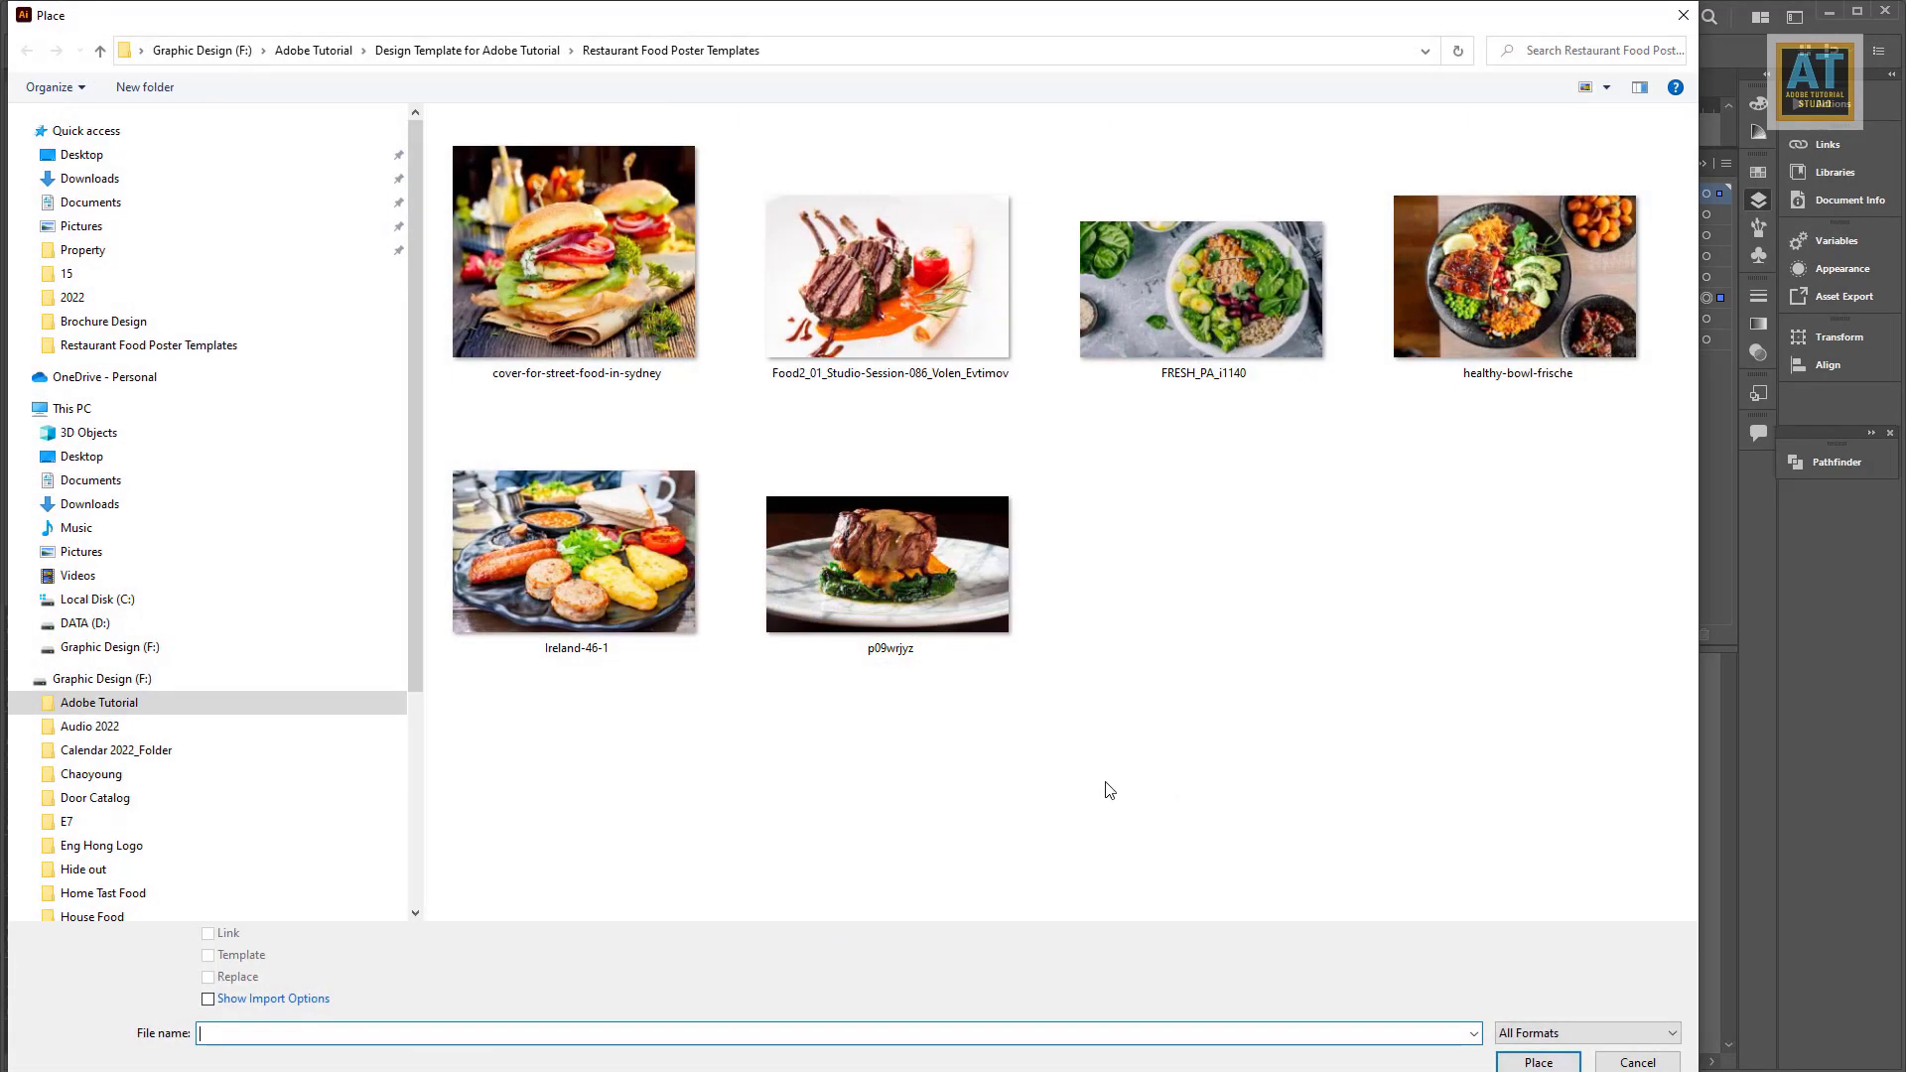
{"action": "left_click", "coordinate": [941, 268]}
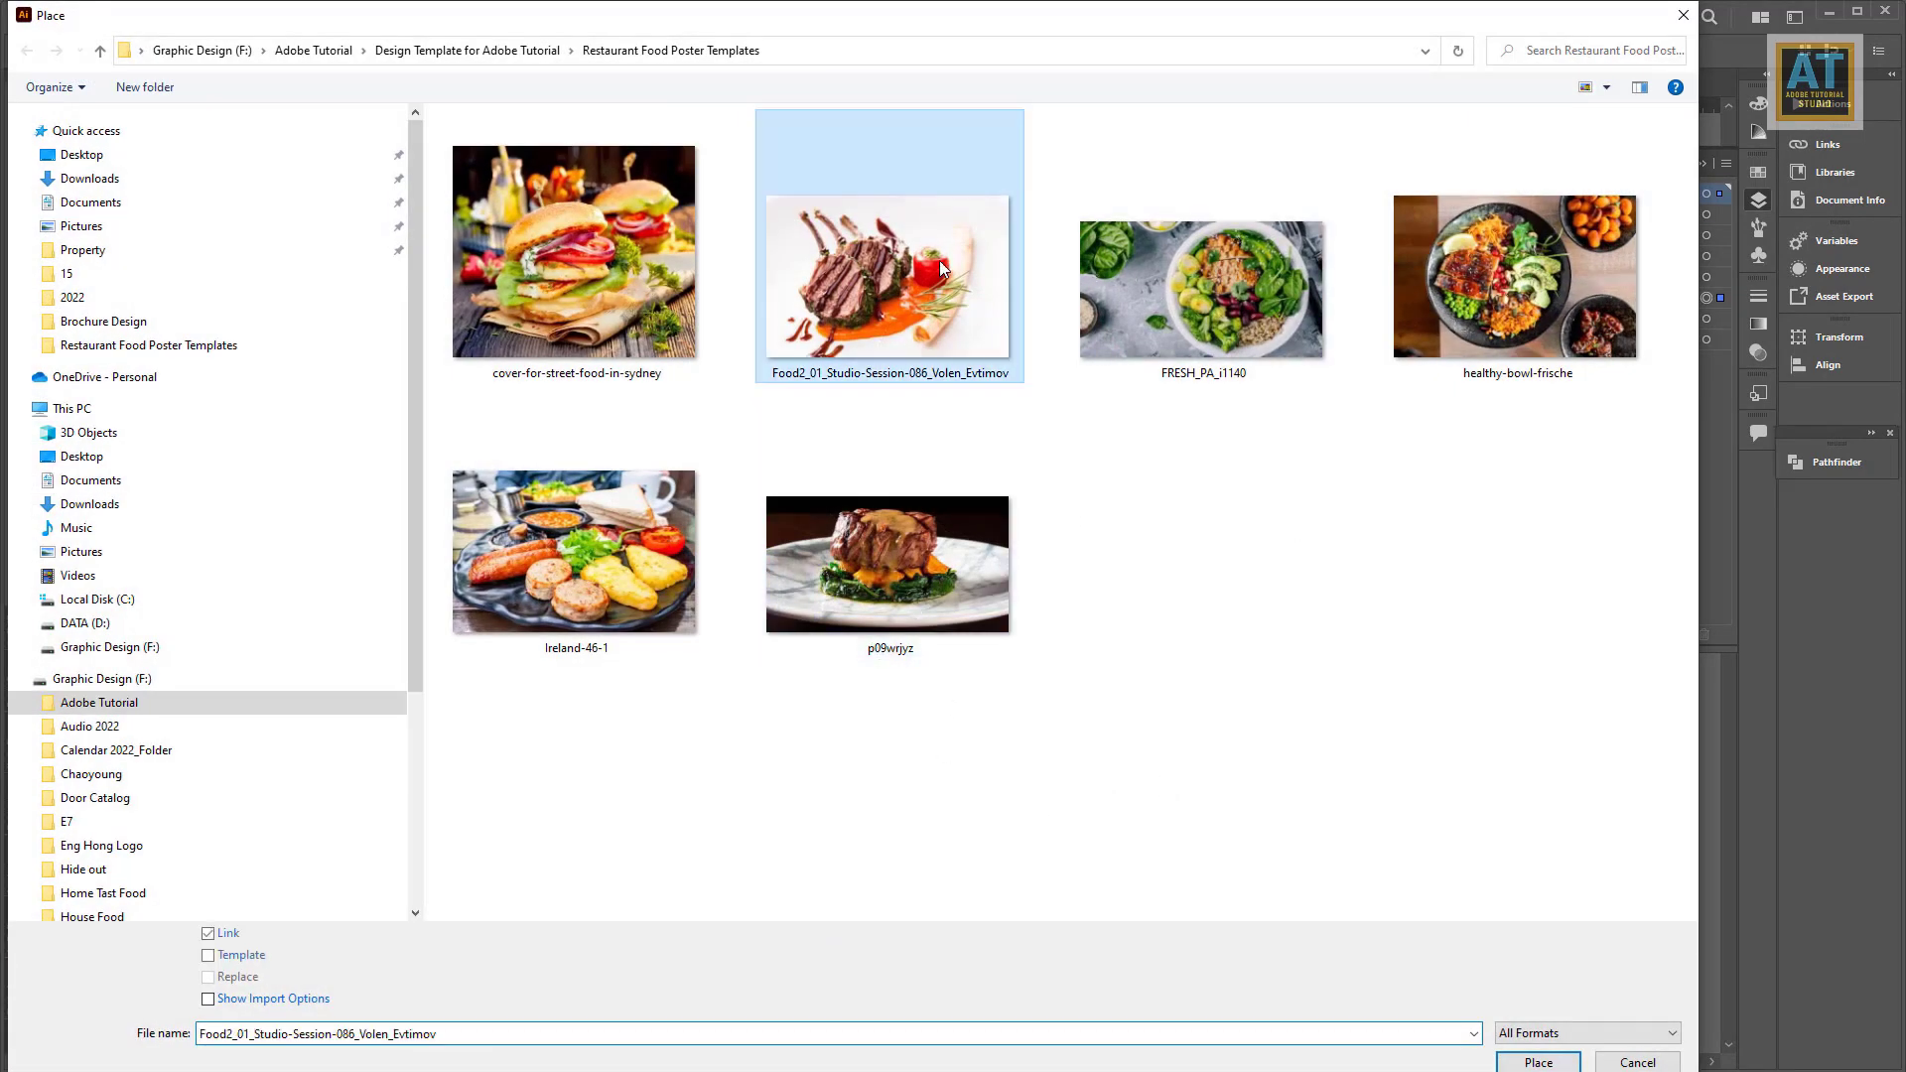
{"action": "double_click", "coordinate": [939, 260]}
{"action": "mouse_move", "coordinate": [924, 569]}
{"action": "left_mouse_down"}
{"action": "mouse_move", "coordinate": [1494, 992]}
{"action": "mouse_move", "coordinate": [1332, 913]}
{"action": "left_mouse_up"}
Step: Send the lamb photo back, clip it to the grey shape, and shift it left inside
{"action": "right_click", "coordinate": [1126, 734]}
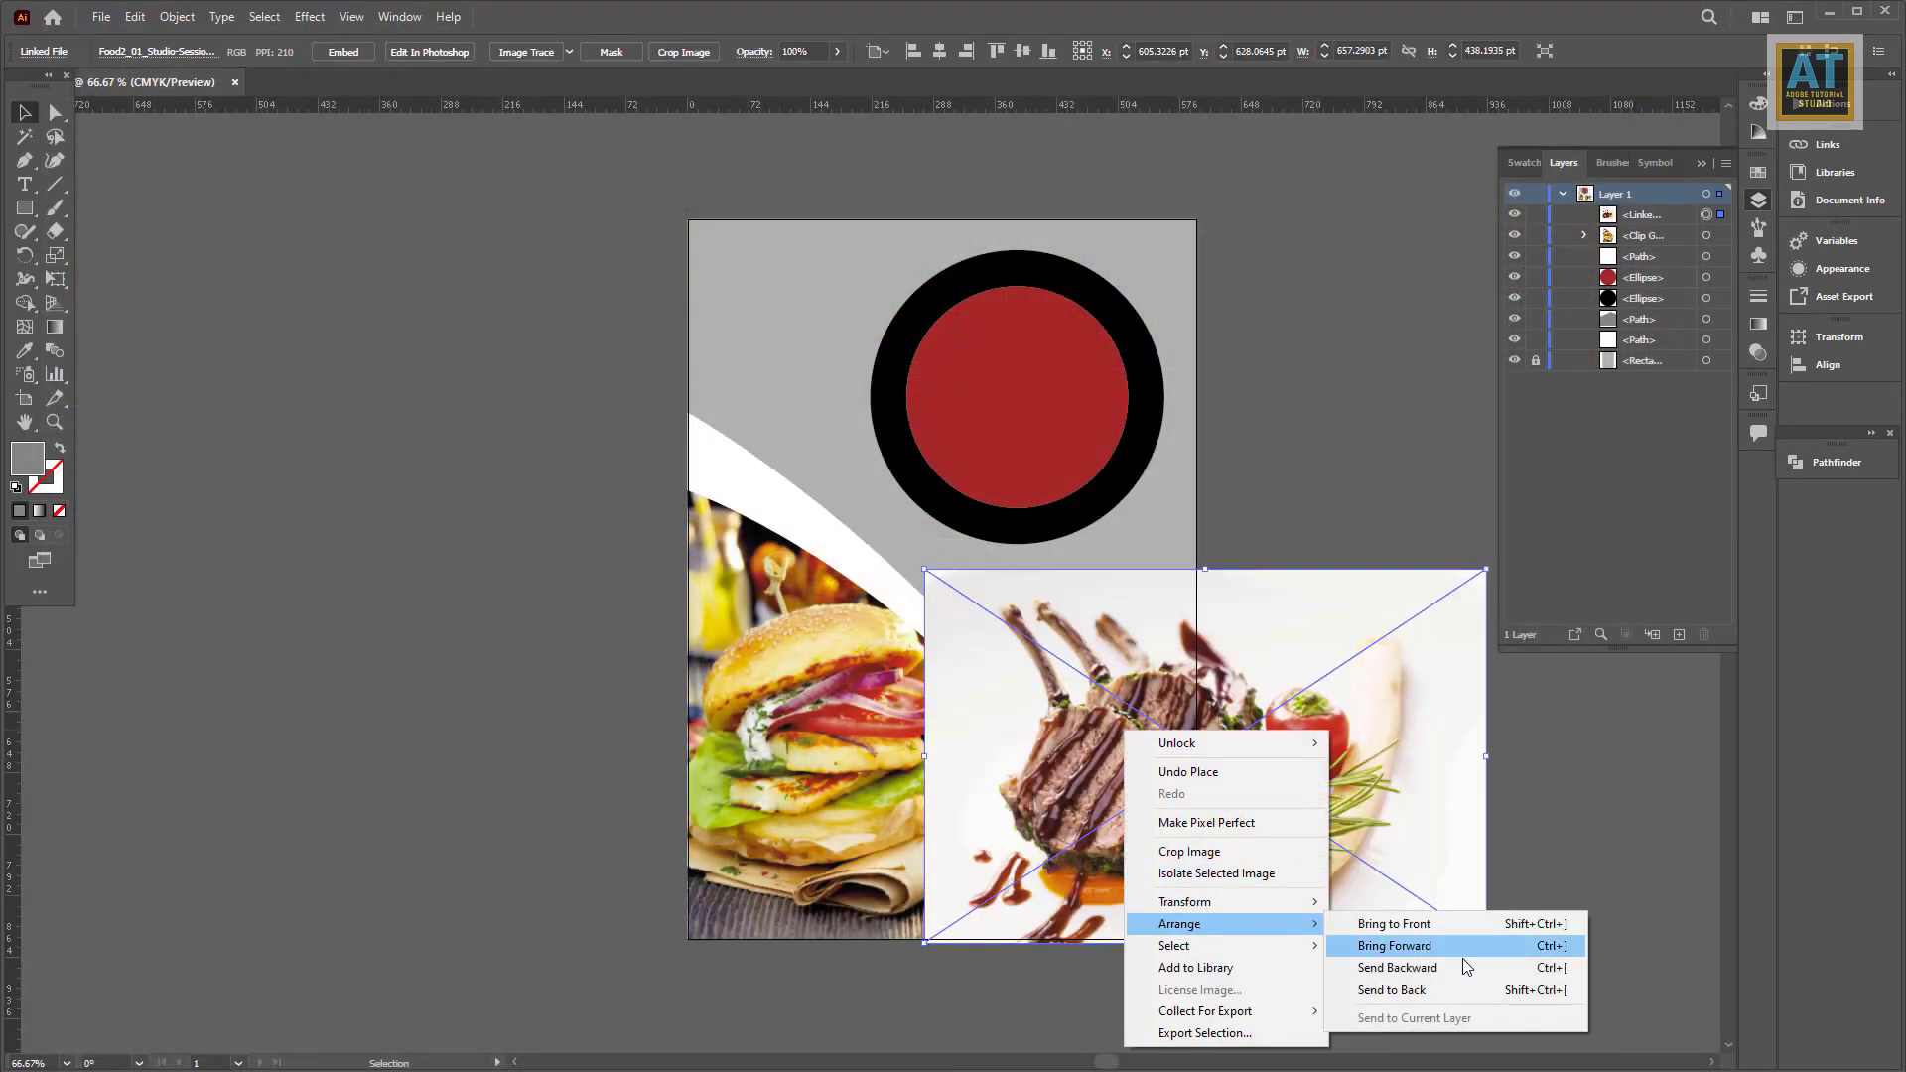
{"action": "left_click", "coordinate": [1392, 989]}
{"action": "left_click", "coordinate": [1141, 723], "text": "shift"}
{"action": "right_click", "coordinate": [1141, 723]}
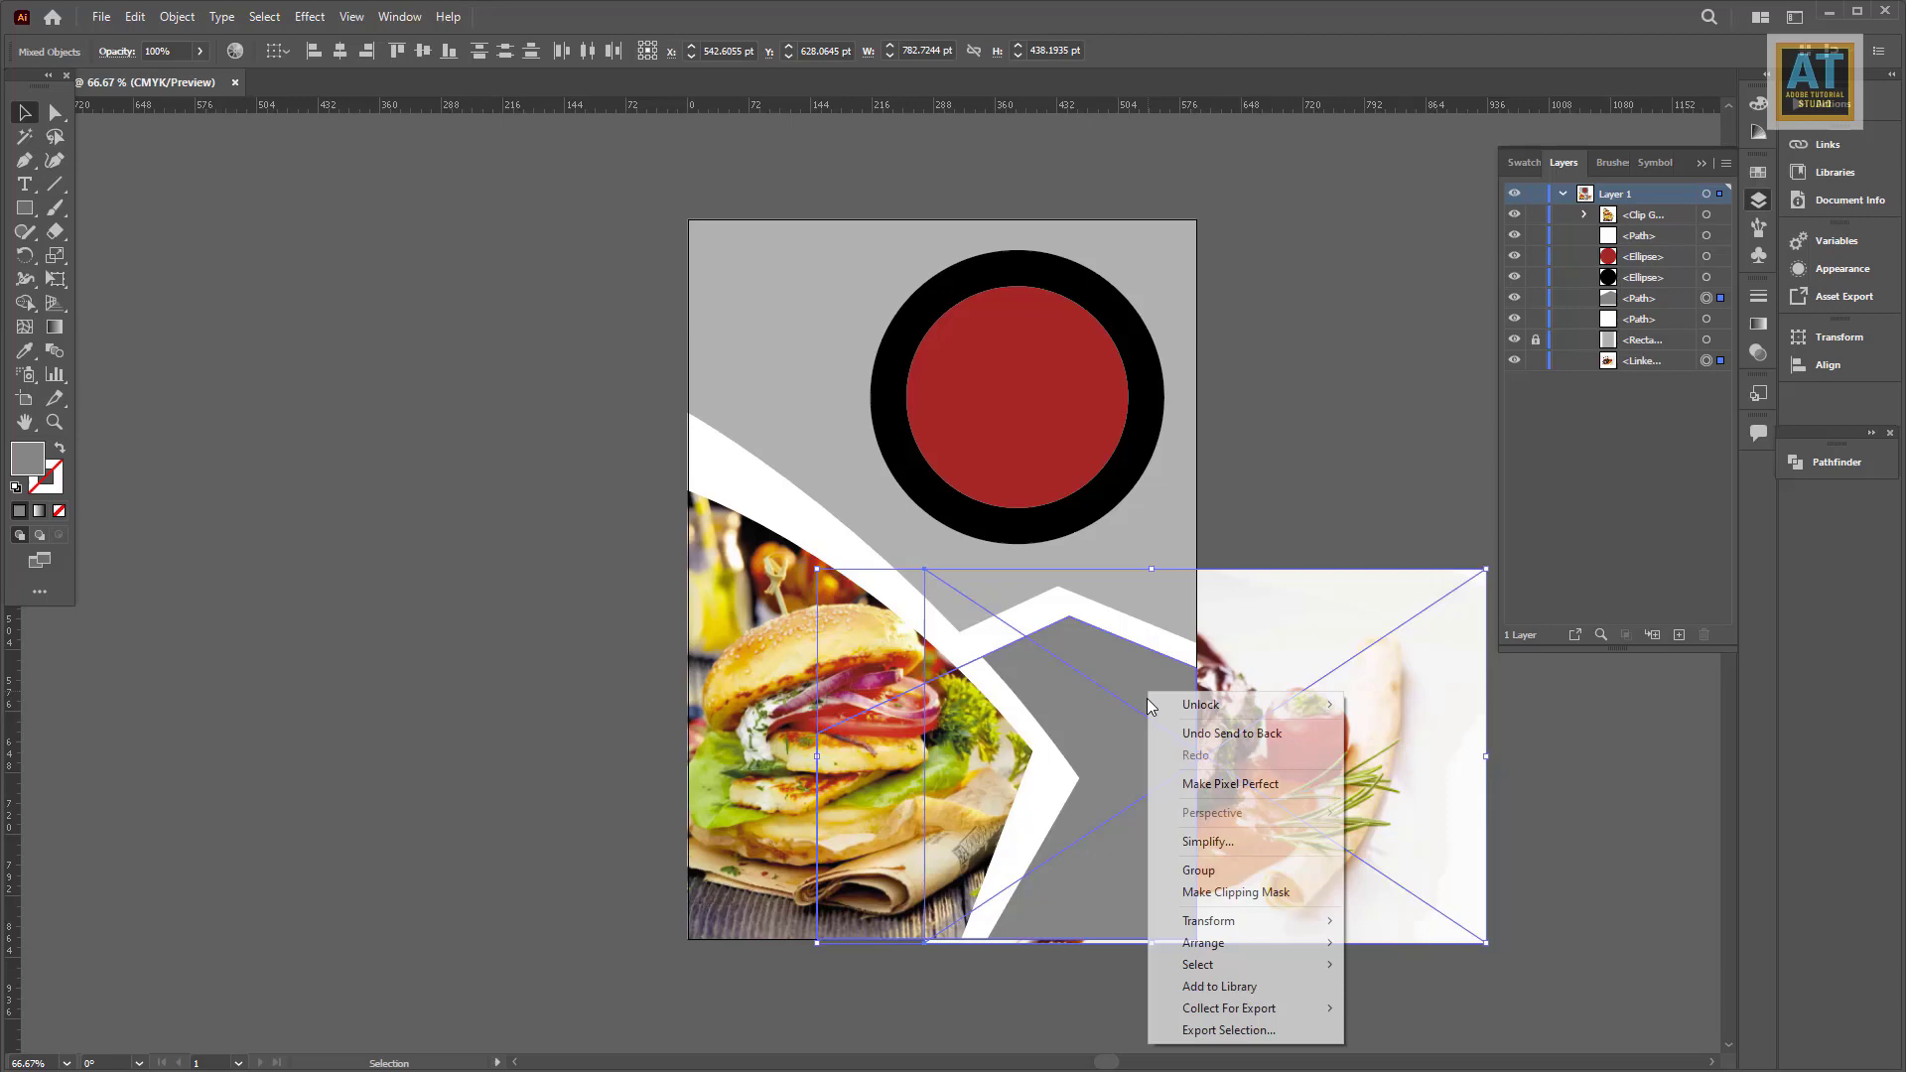
{"action": "left_click", "coordinate": [1227, 892]}
{"action": "double_click", "coordinate": [1156, 830]}
{"action": "left_click_drag", "start_coordinate": [1156, 830], "coordinate": [1105, 829]}
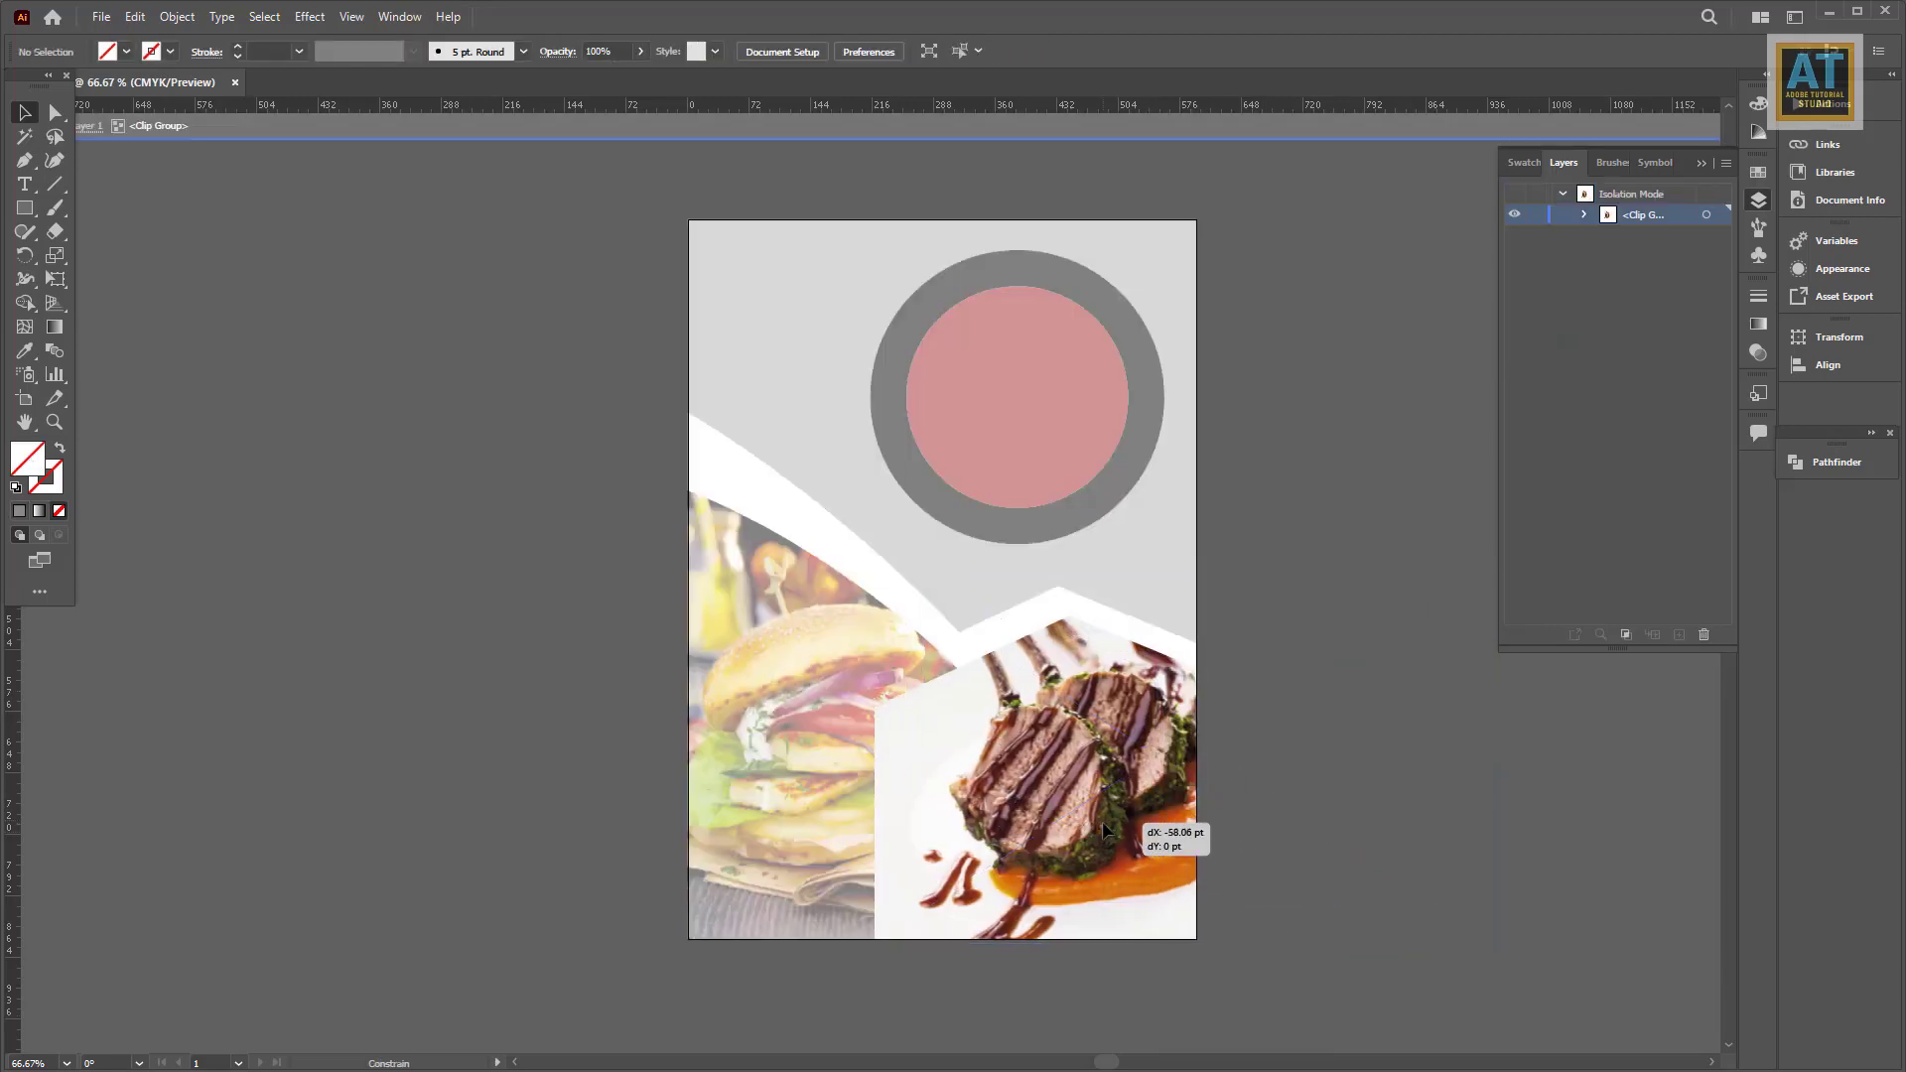
{"action": "double_click", "coordinate": [1522, 908]}
Step: Move the white divider's corner point up-left and its bottom point left
{"action": "scroll", "coordinate": [1380, 835], "scroll_direction": "up", "scroll_amount": 1}
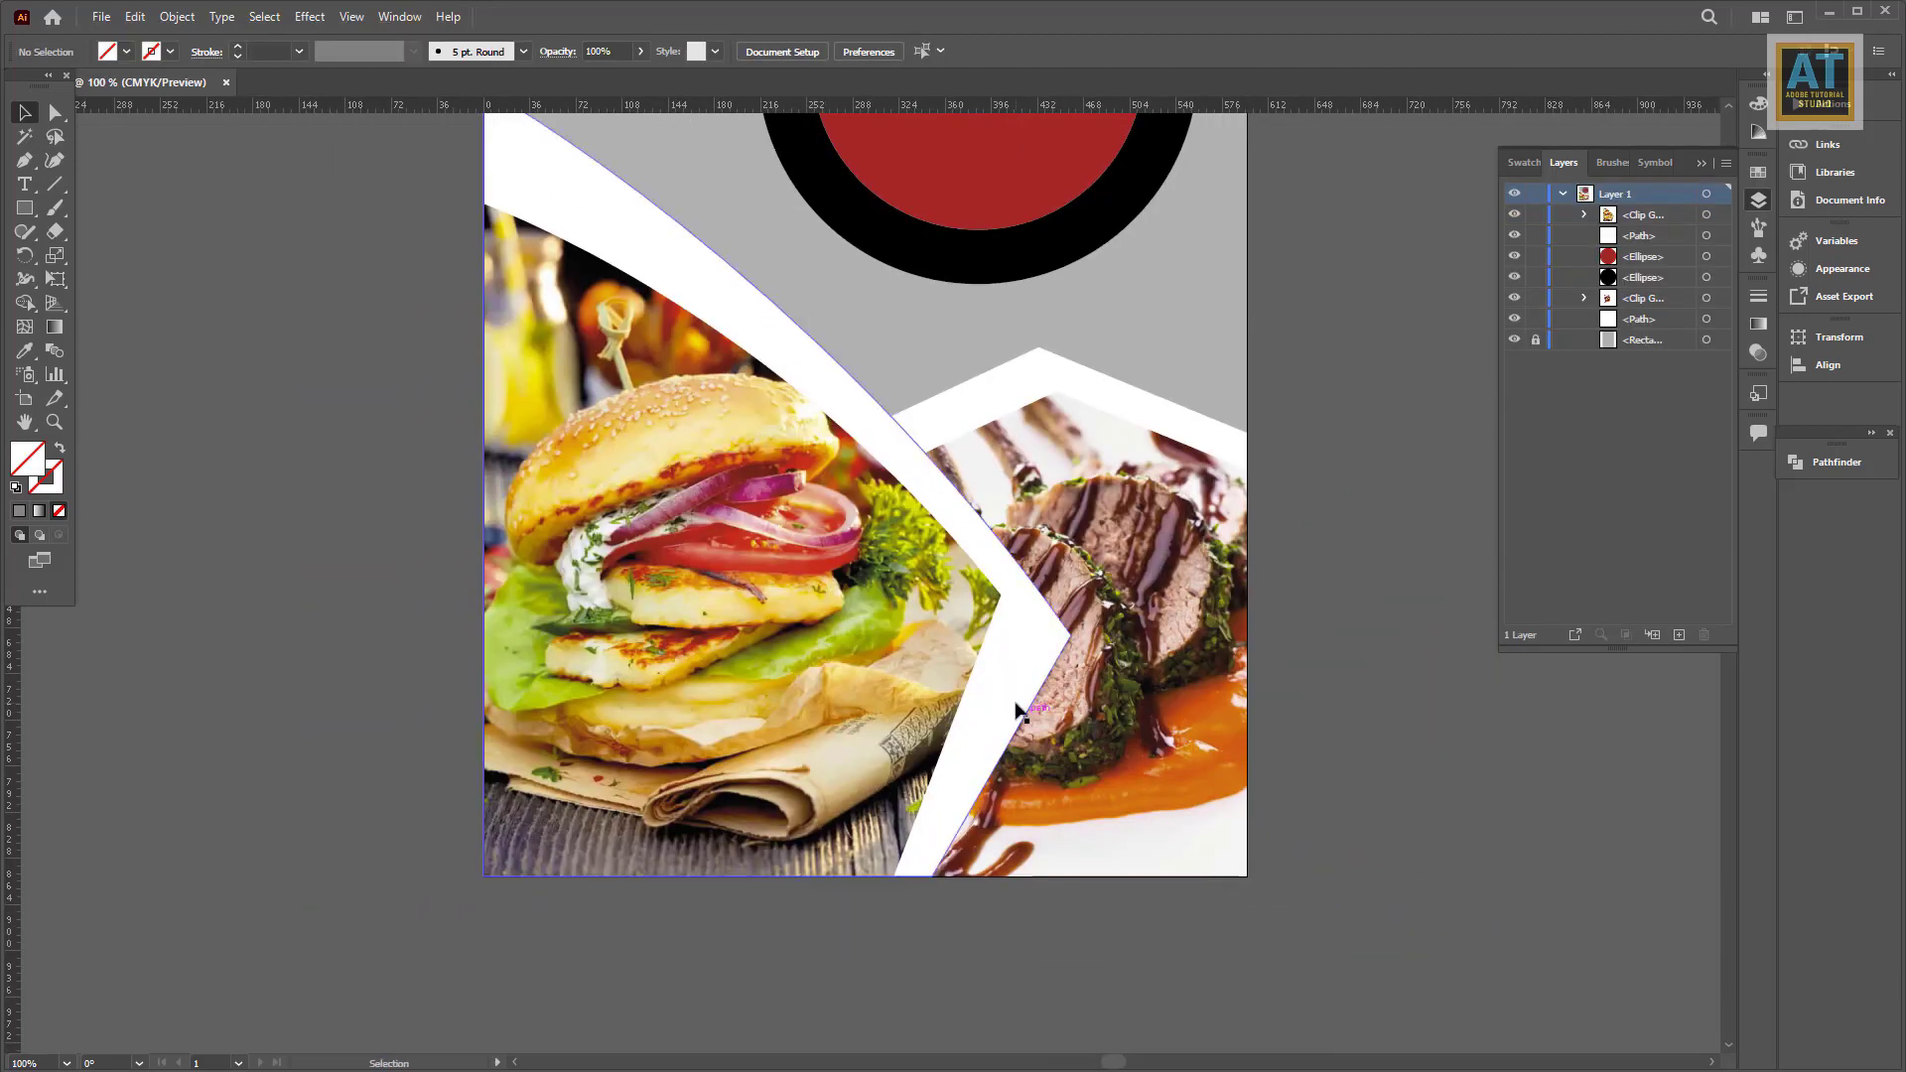
{"action": "key", "text": "a"}
{"action": "left_click", "coordinate": [1070, 635]}
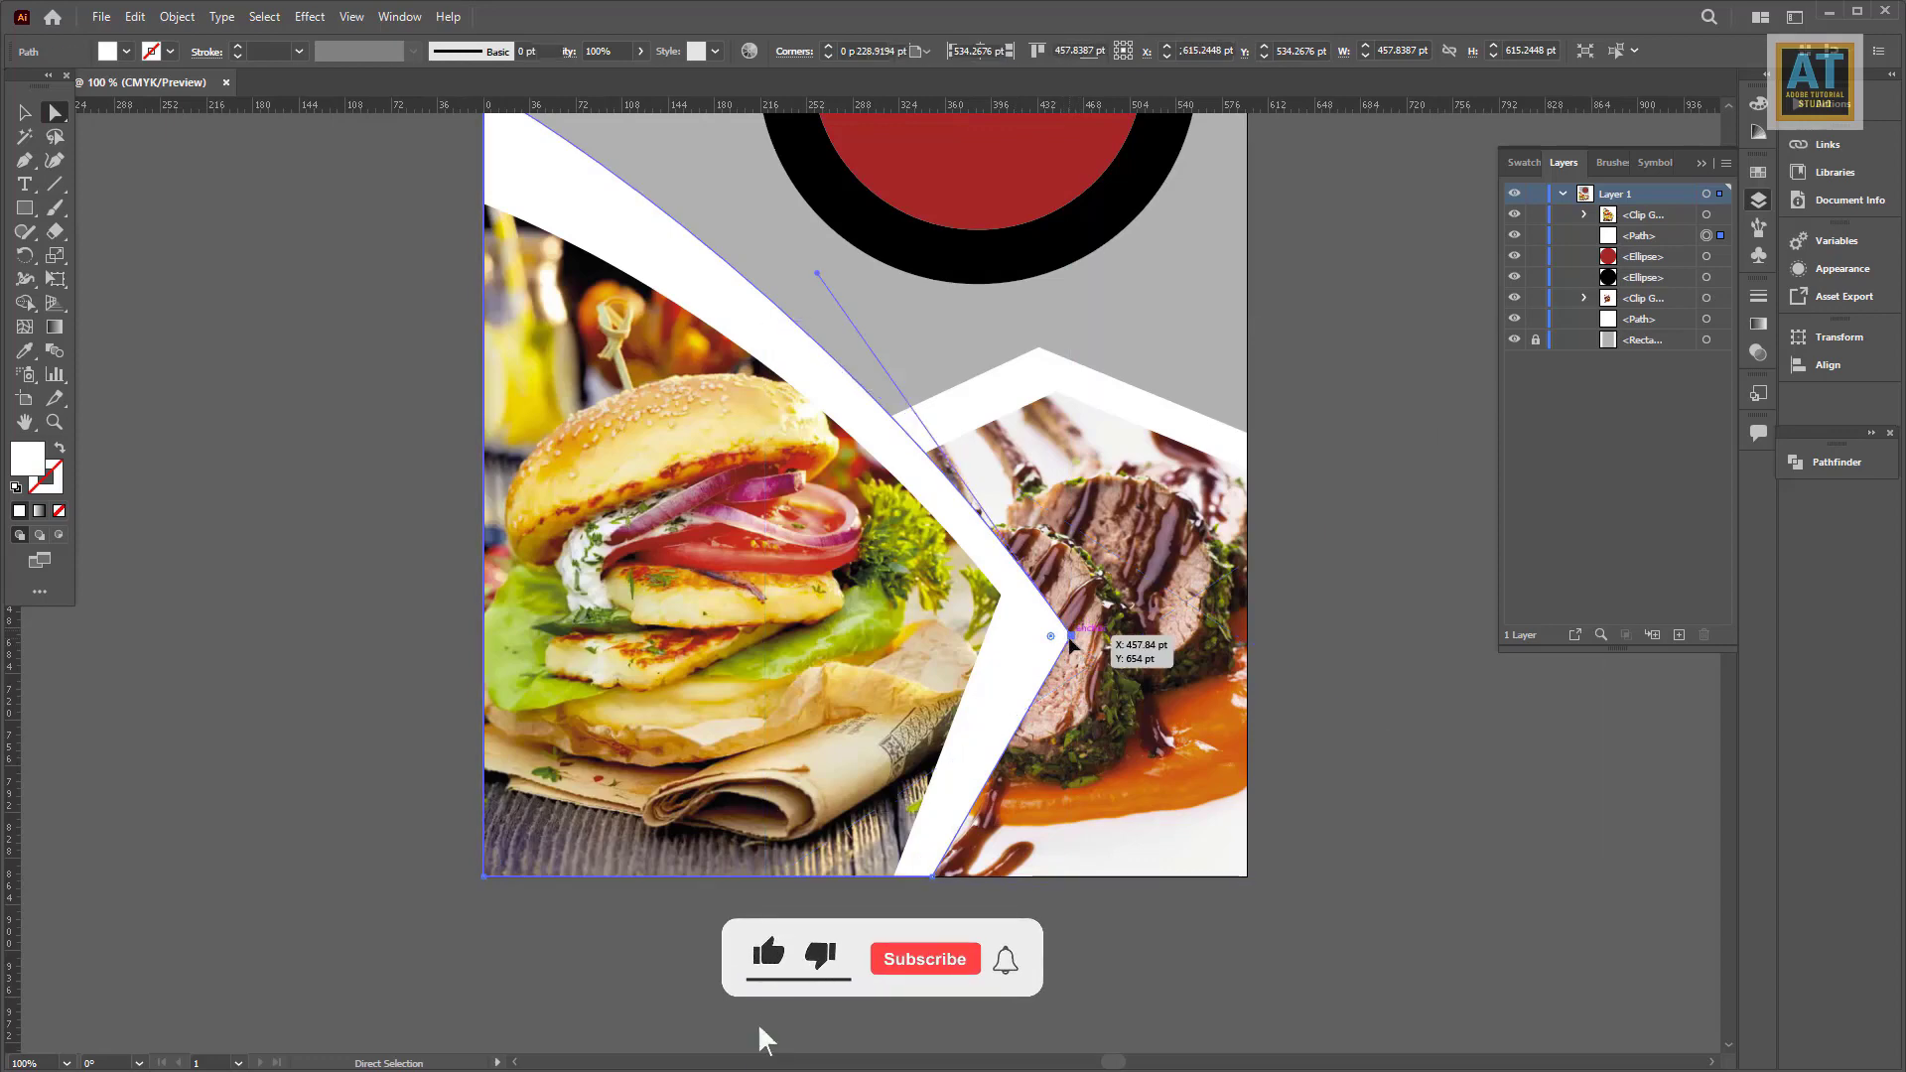
{"action": "left_click_drag", "start_coordinate": [1070, 635], "coordinate": [1039, 608]}
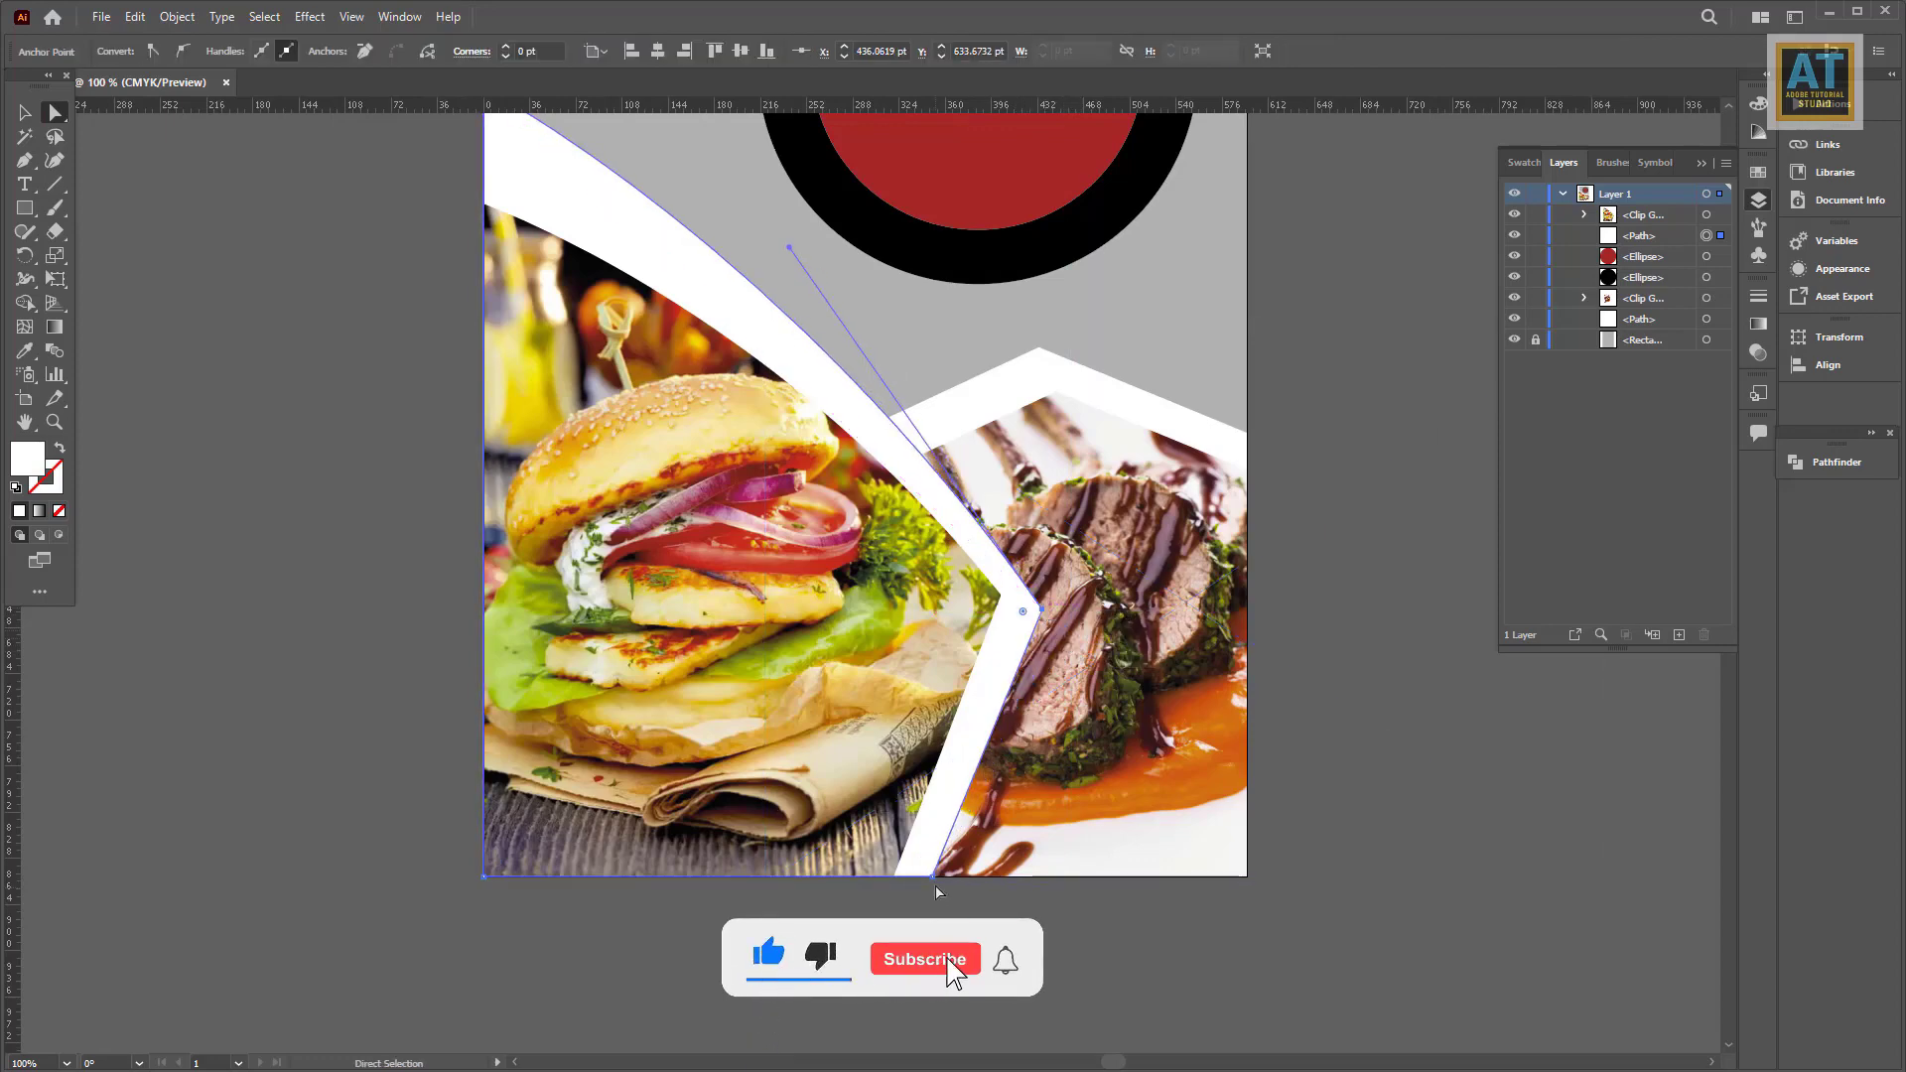
{"action": "left_click_drag", "start_coordinate": [933, 876], "coordinate": [911, 872]}
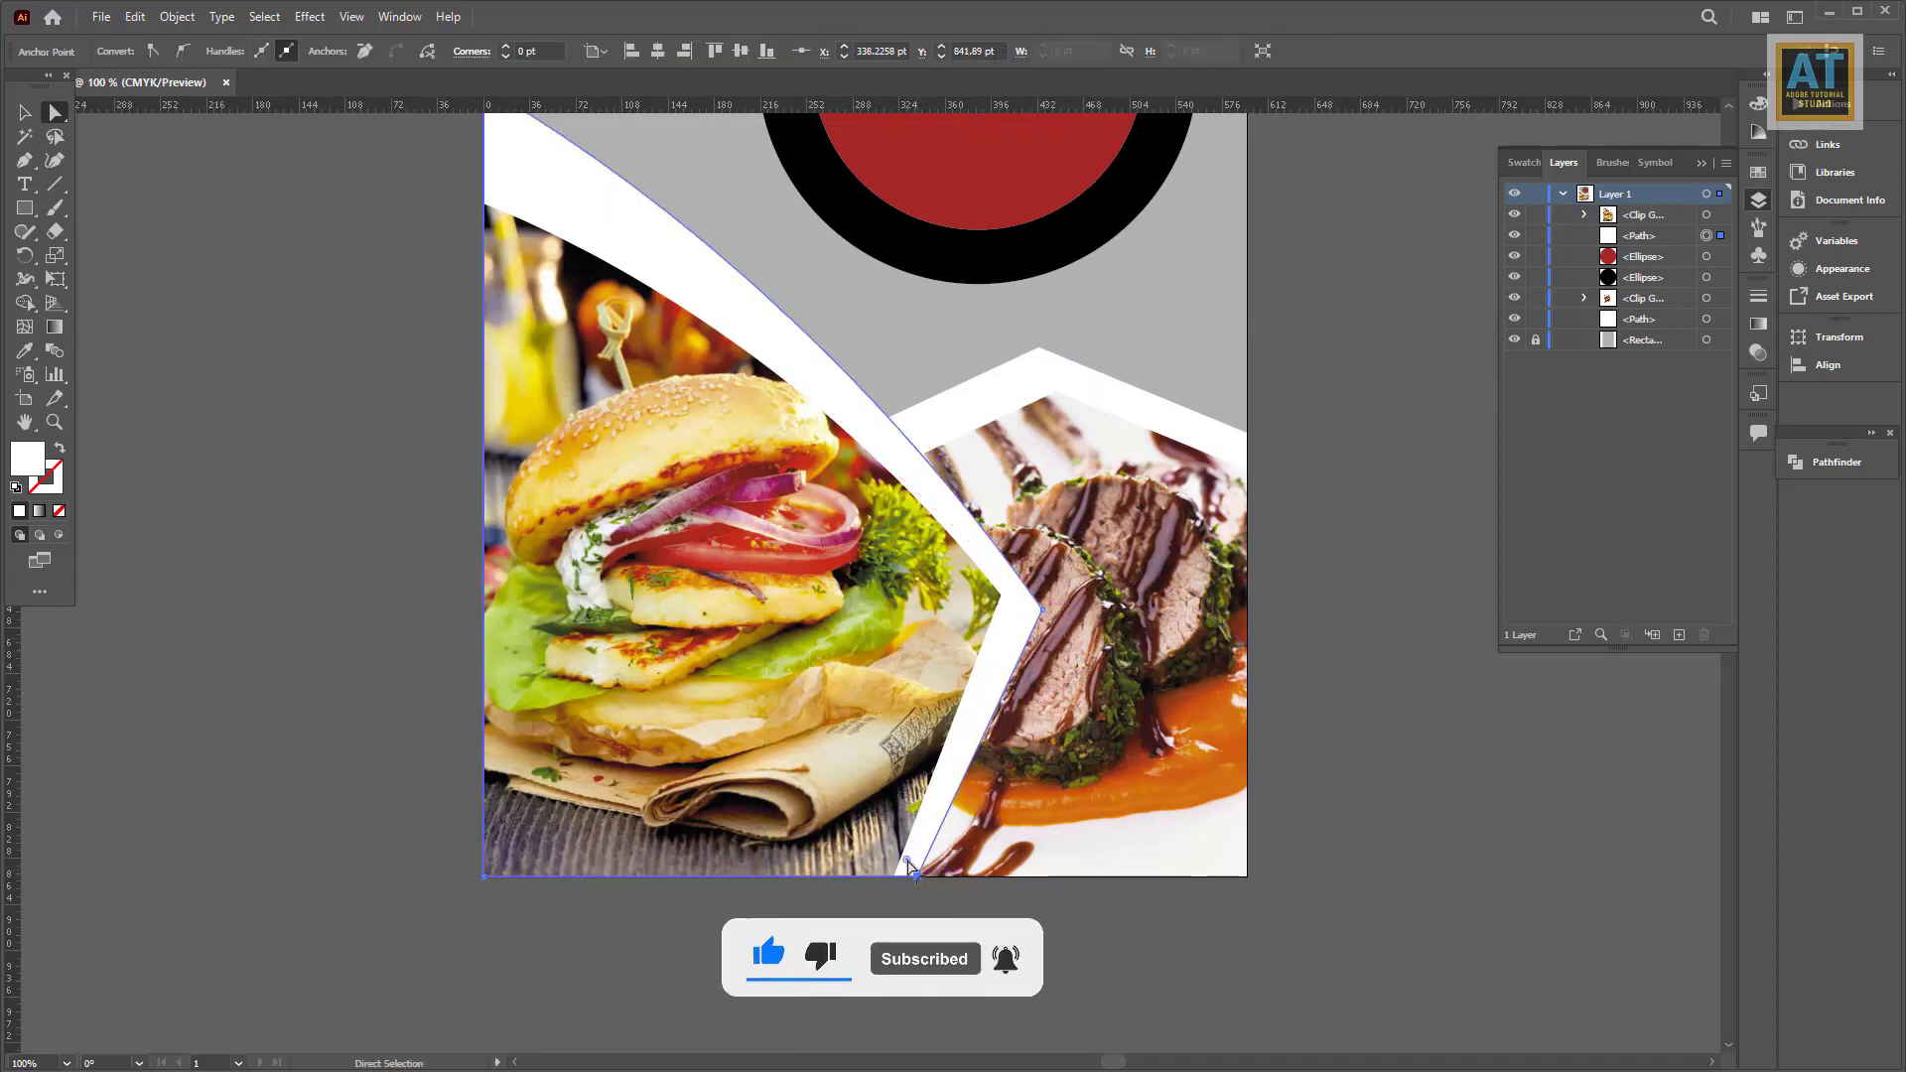
{"action": "key", "text": "v"}
{"action": "left_click", "coordinate": [285, 305]}
Step: Add a 29 pt Semibold text line 'opening 11am-10pm' above the poster
{"action": "left_click_drag", "start_coordinate": [713, 184], "coordinate": [760, 428]}
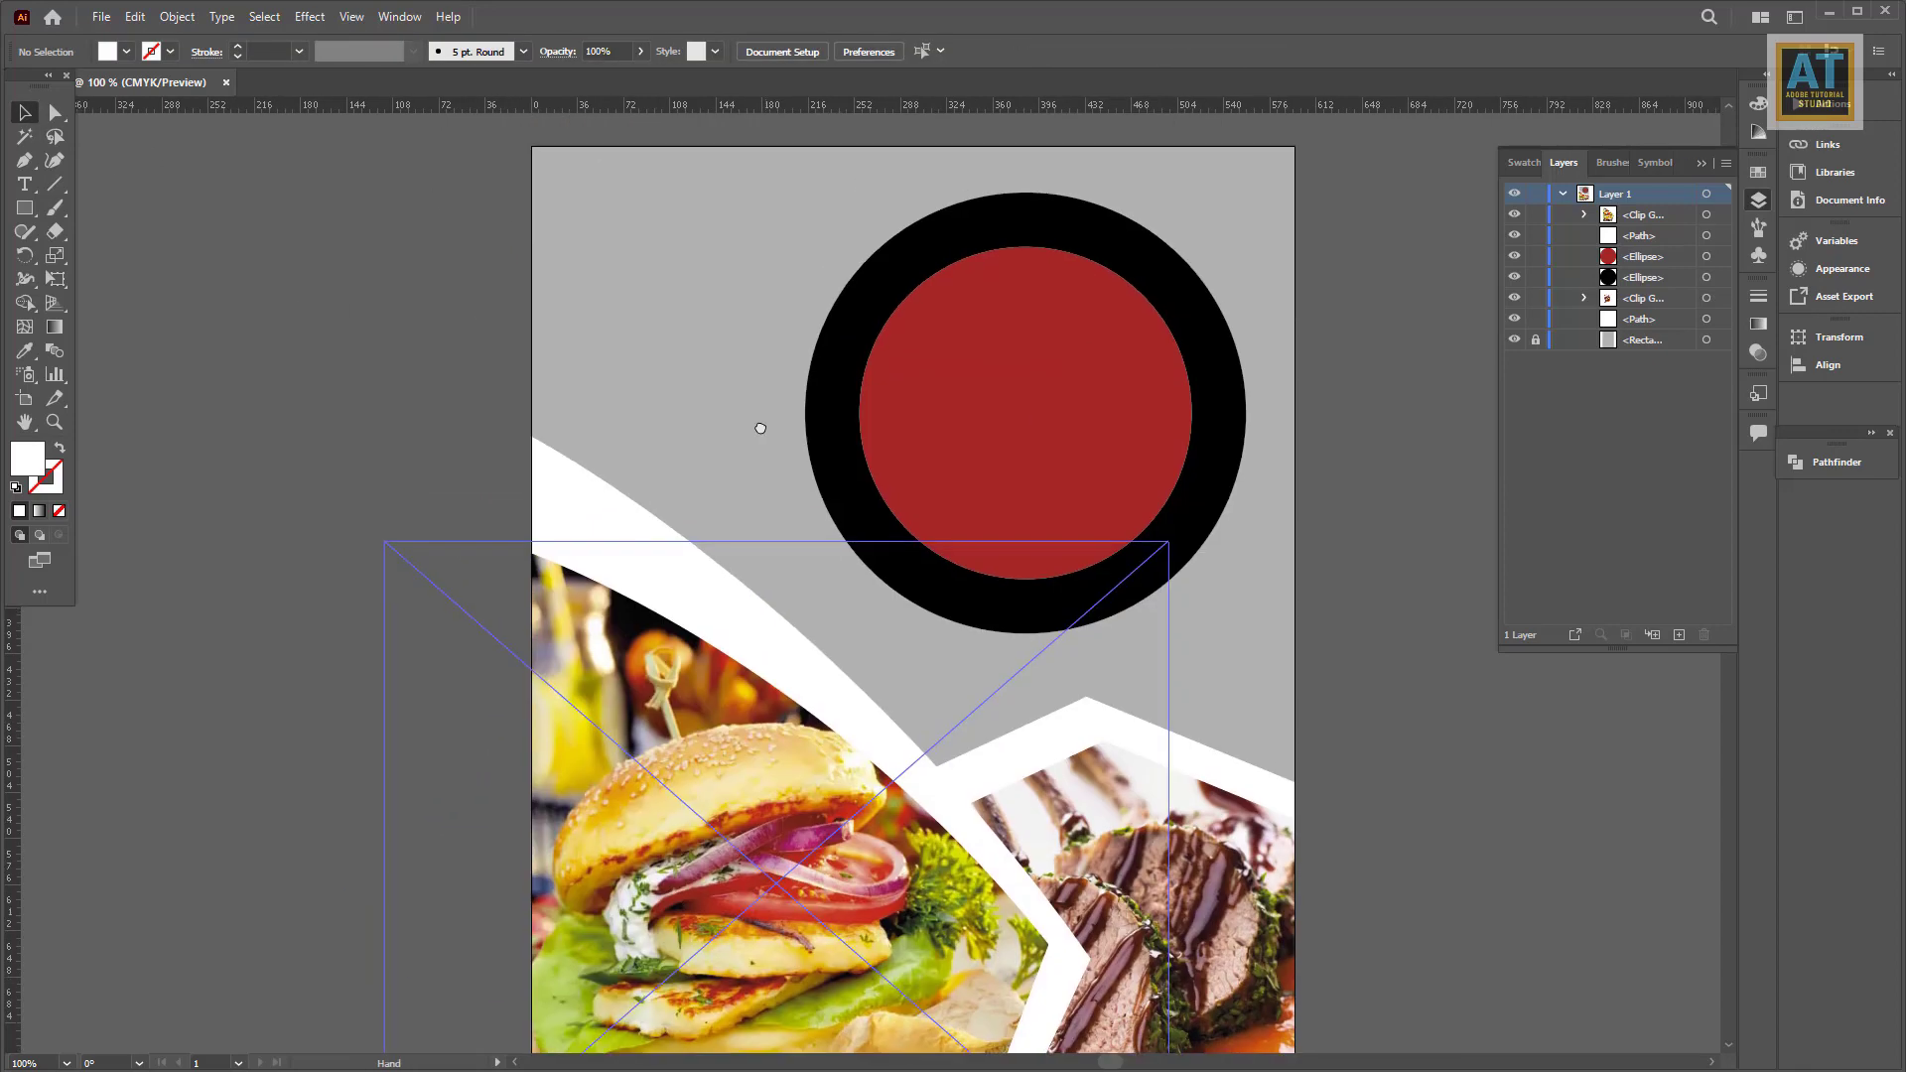
{"action": "key", "text": "ctrl+minus"}
{"action": "scroll", "coordinate": [854, 443], "scroll_direction": "up", "scroll_amount": 4}
{"action": "key", "text": "t"}
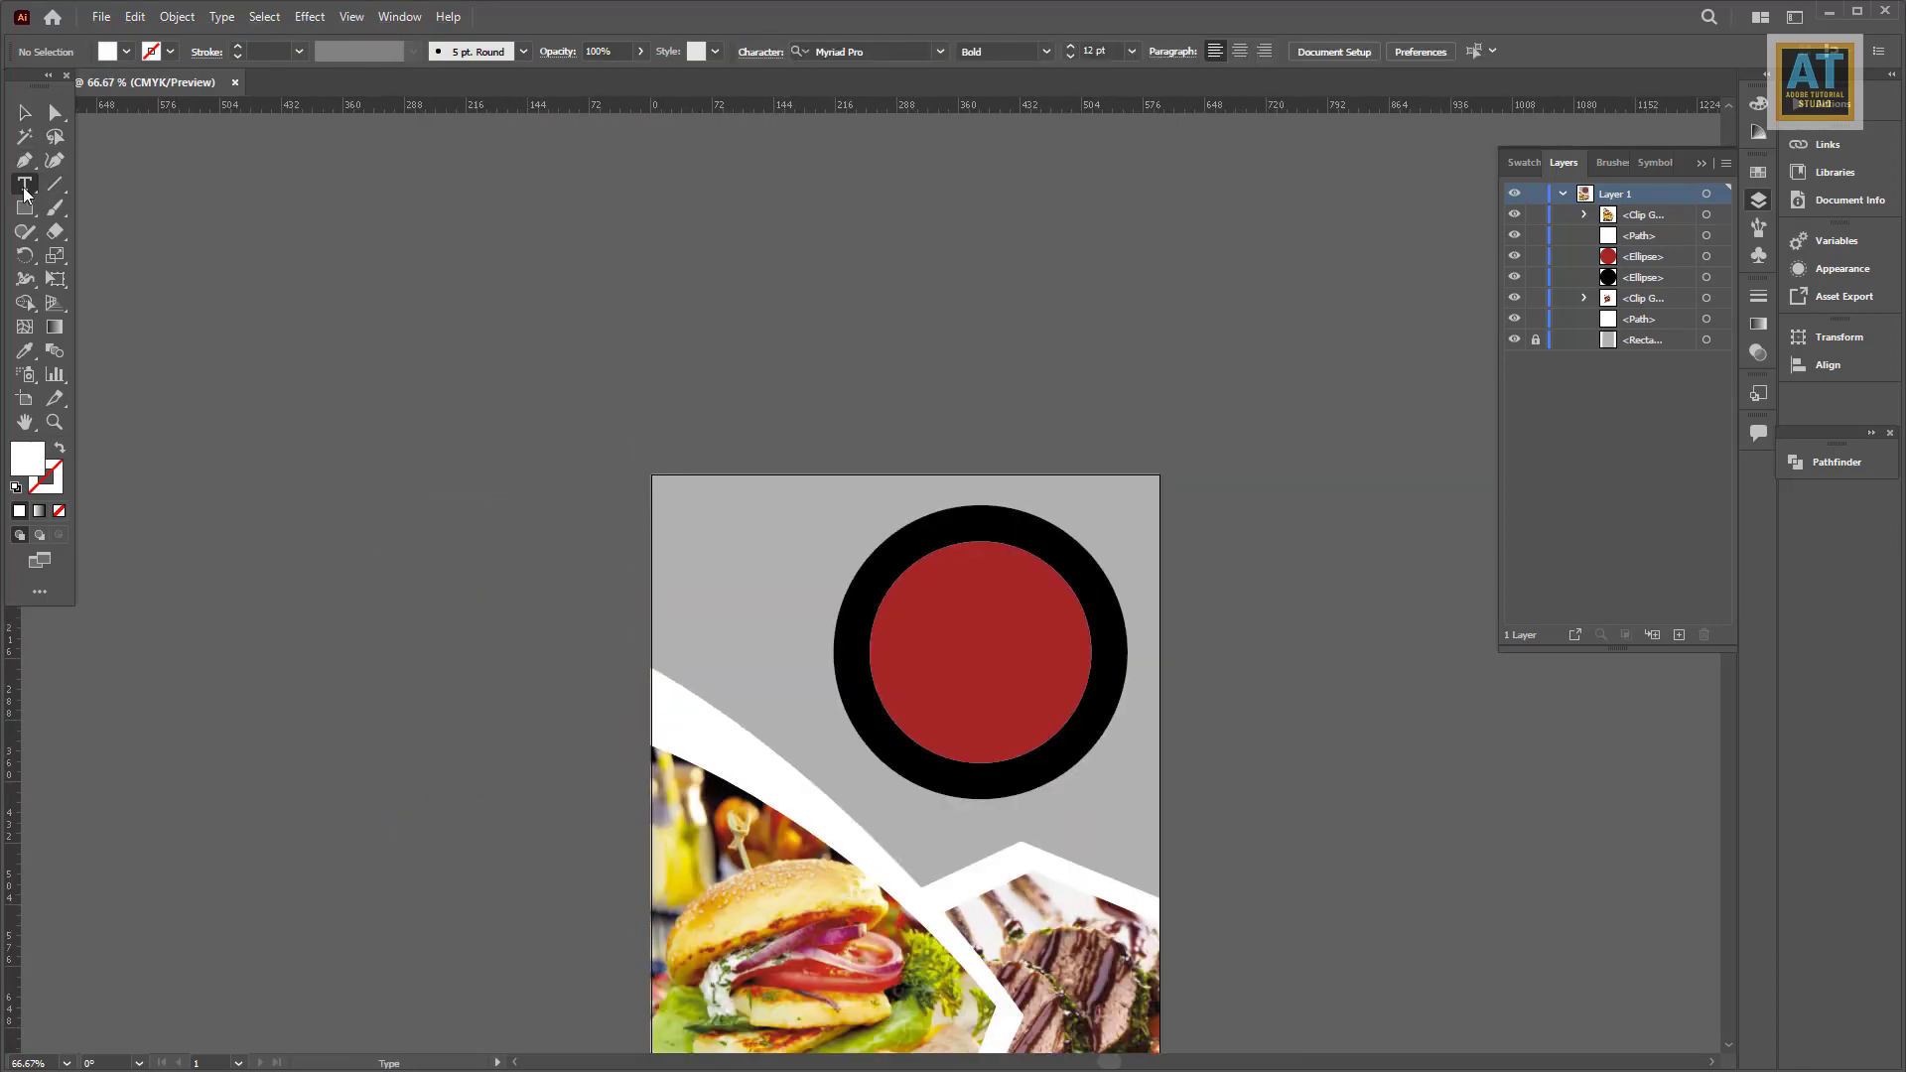
{"action": "left_click", "coordinate": [913, 399]}
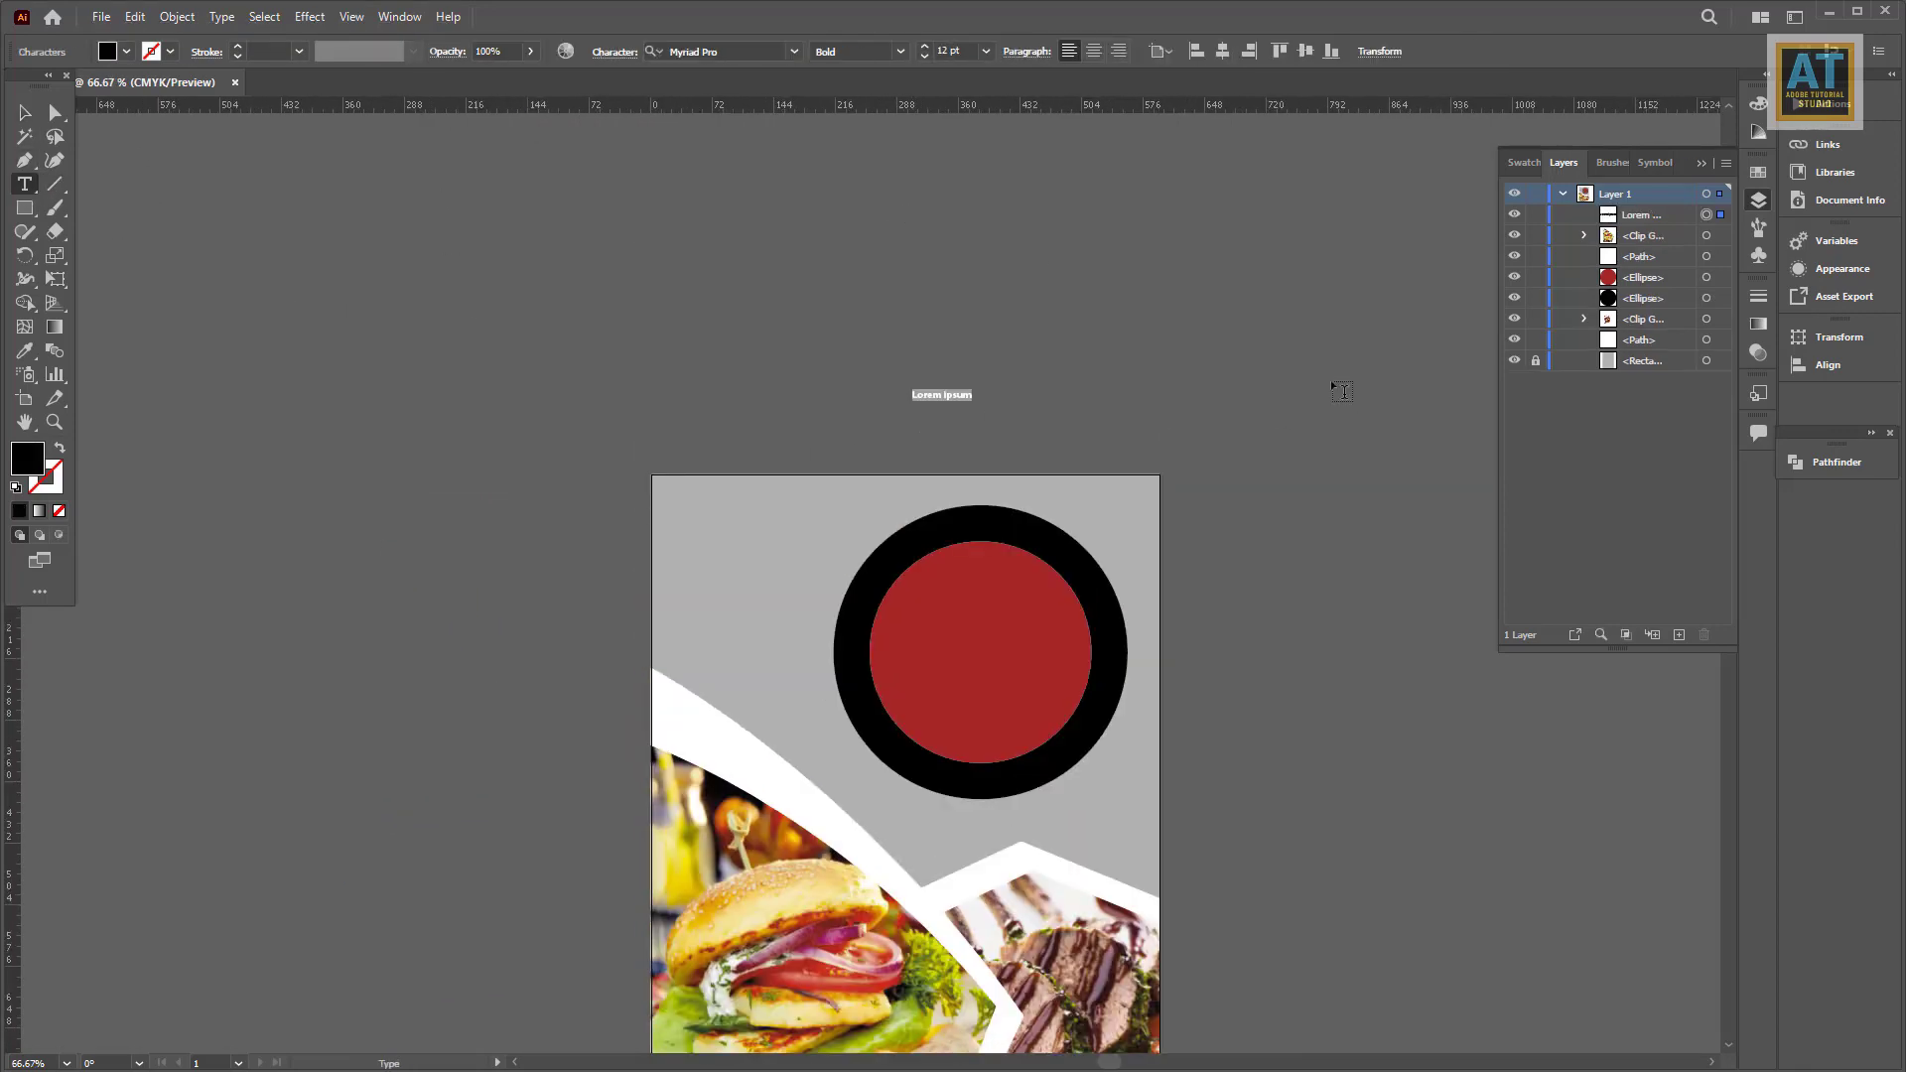
{"action": "left_click", "coordinate": [924, 46]}
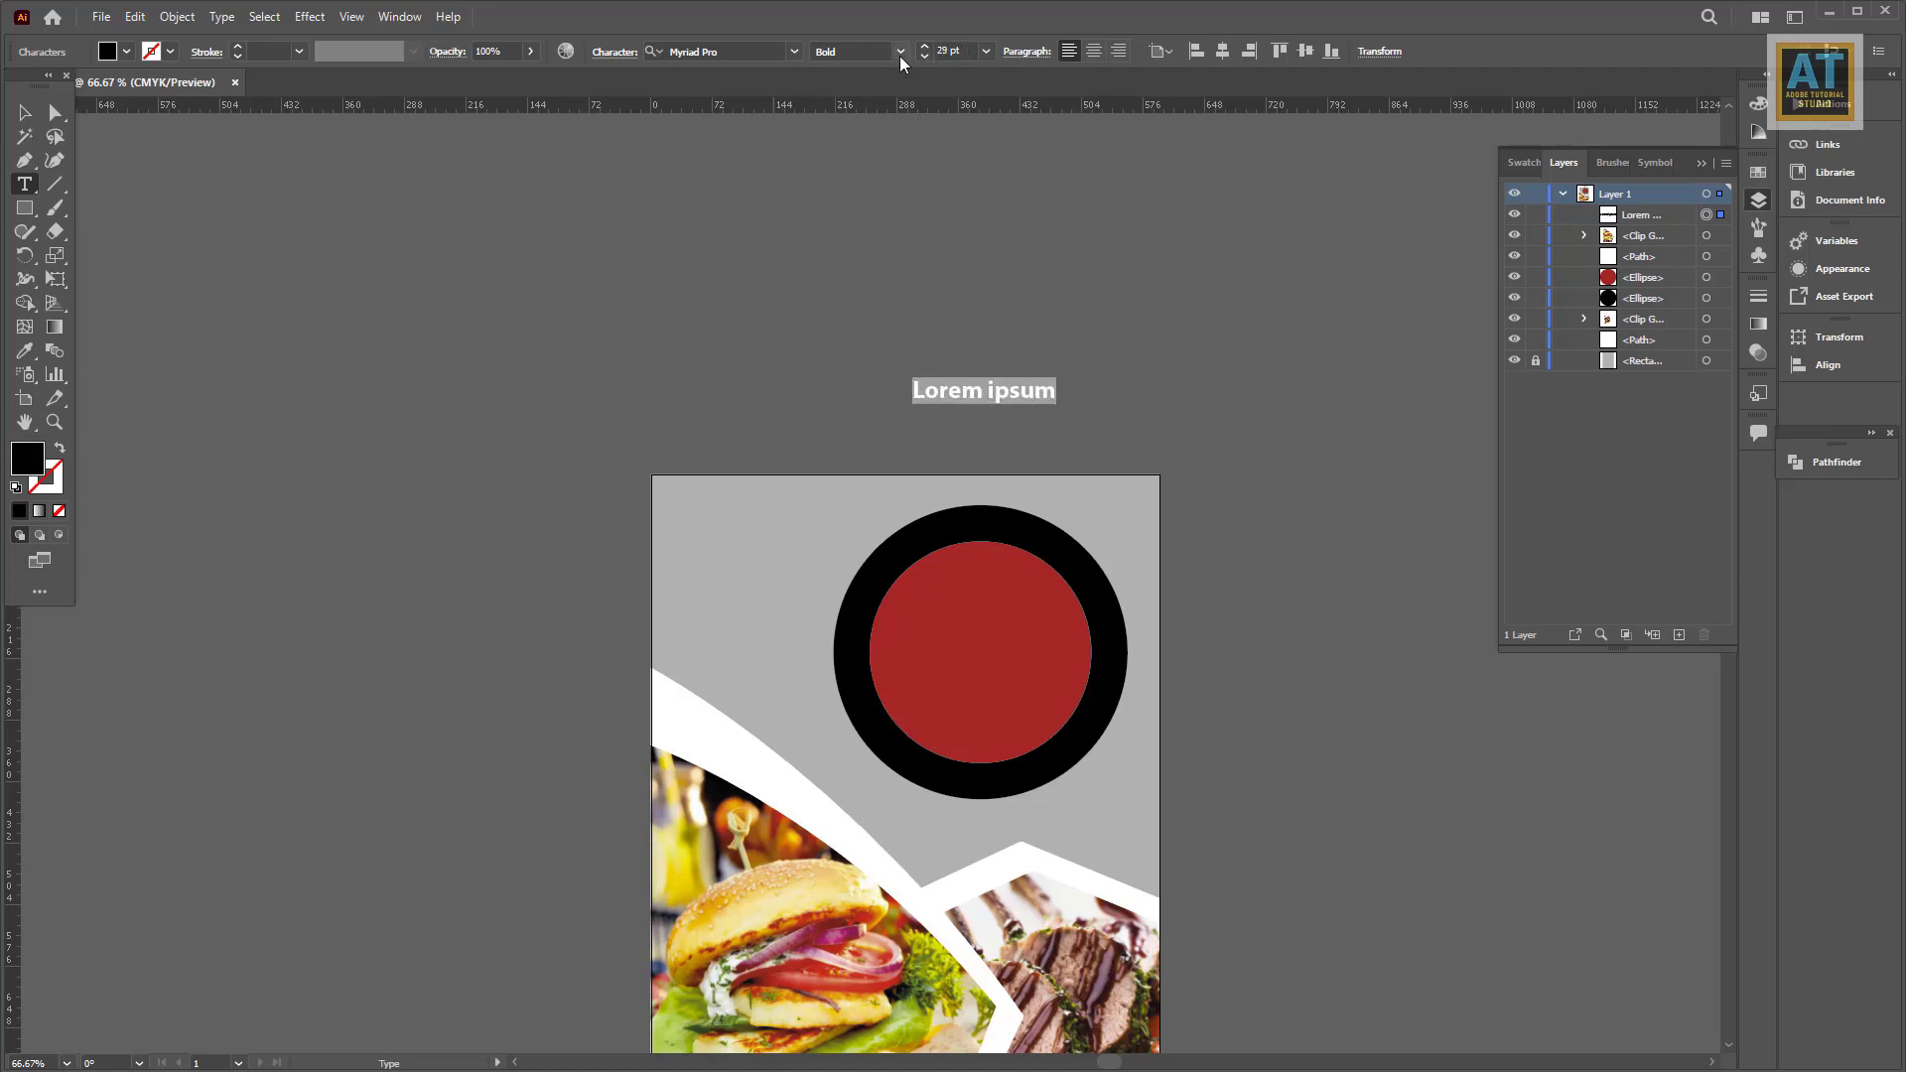
{"action": "left_click", "coordinate": [900, 52]}
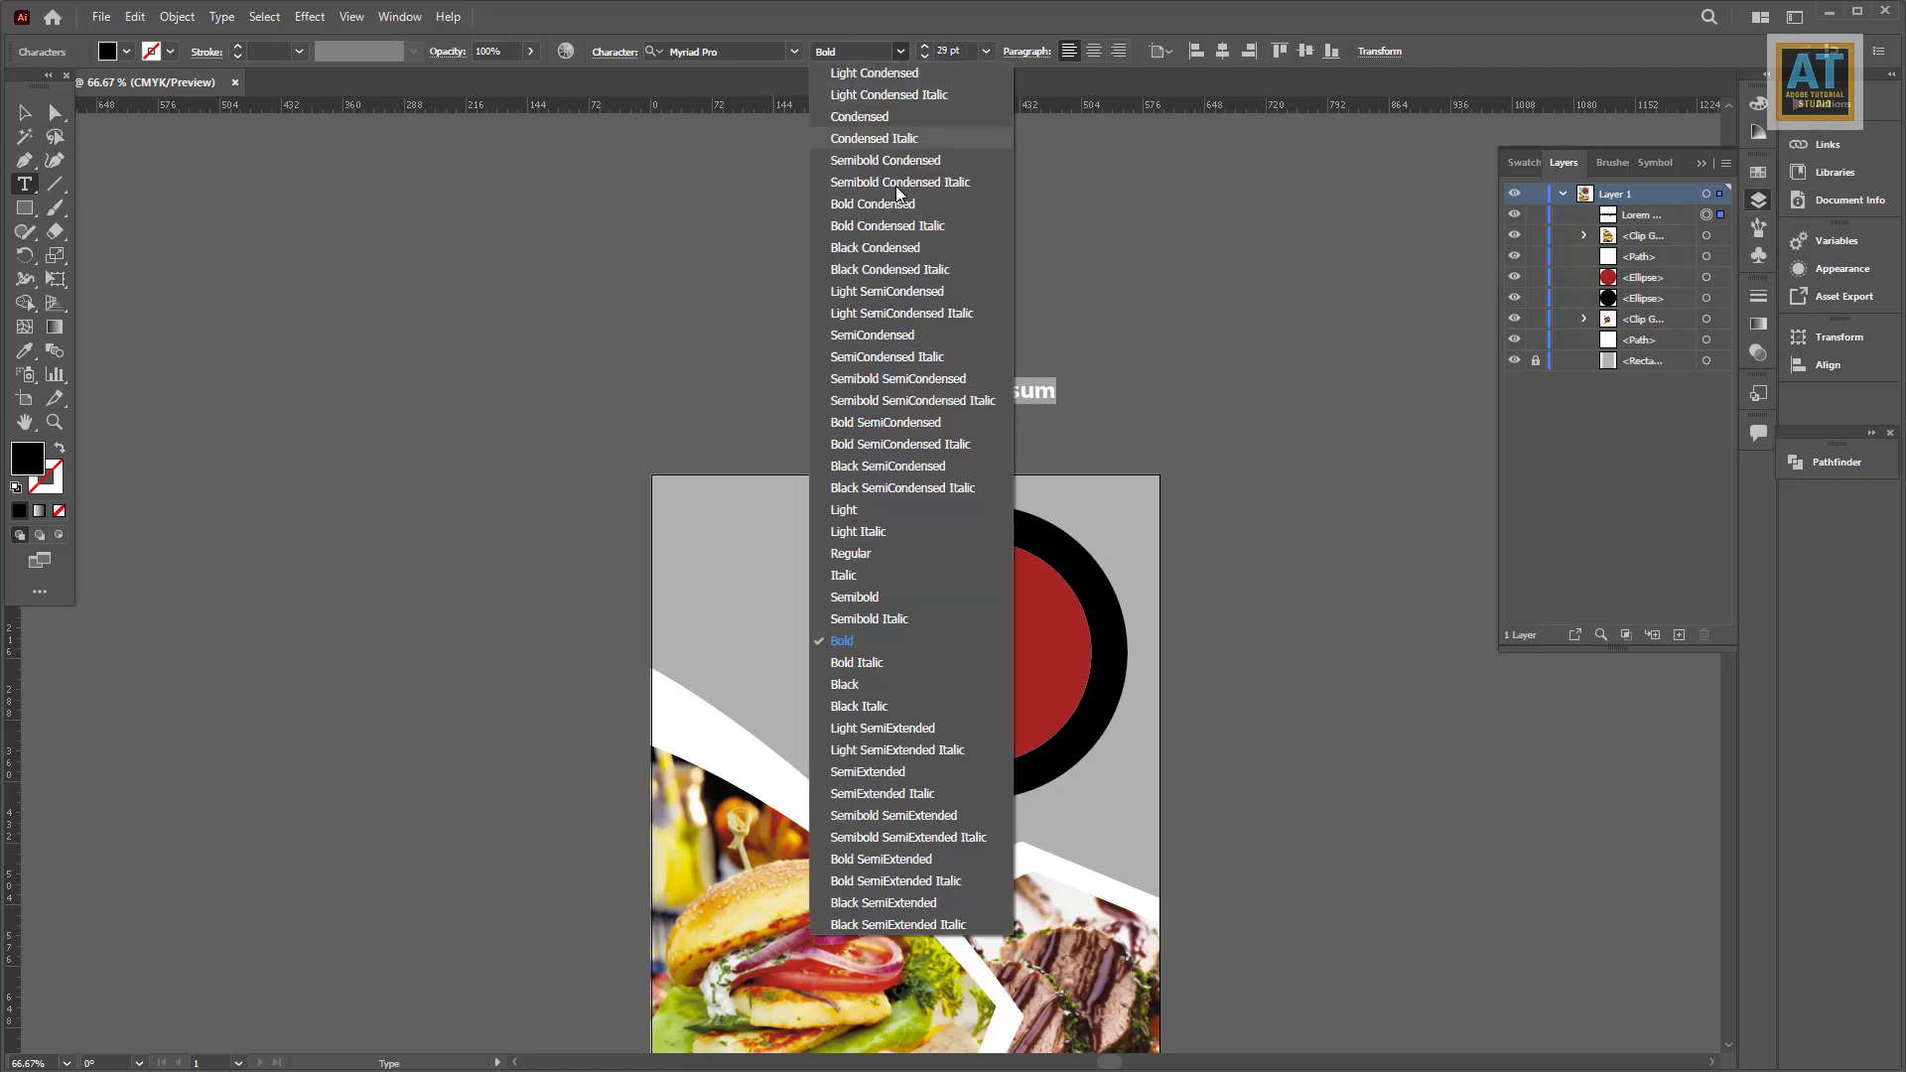
{"action": "left_click", "coordinate": [855, 597]}
{"action": "type", "text": "opening 11am-10pm"}
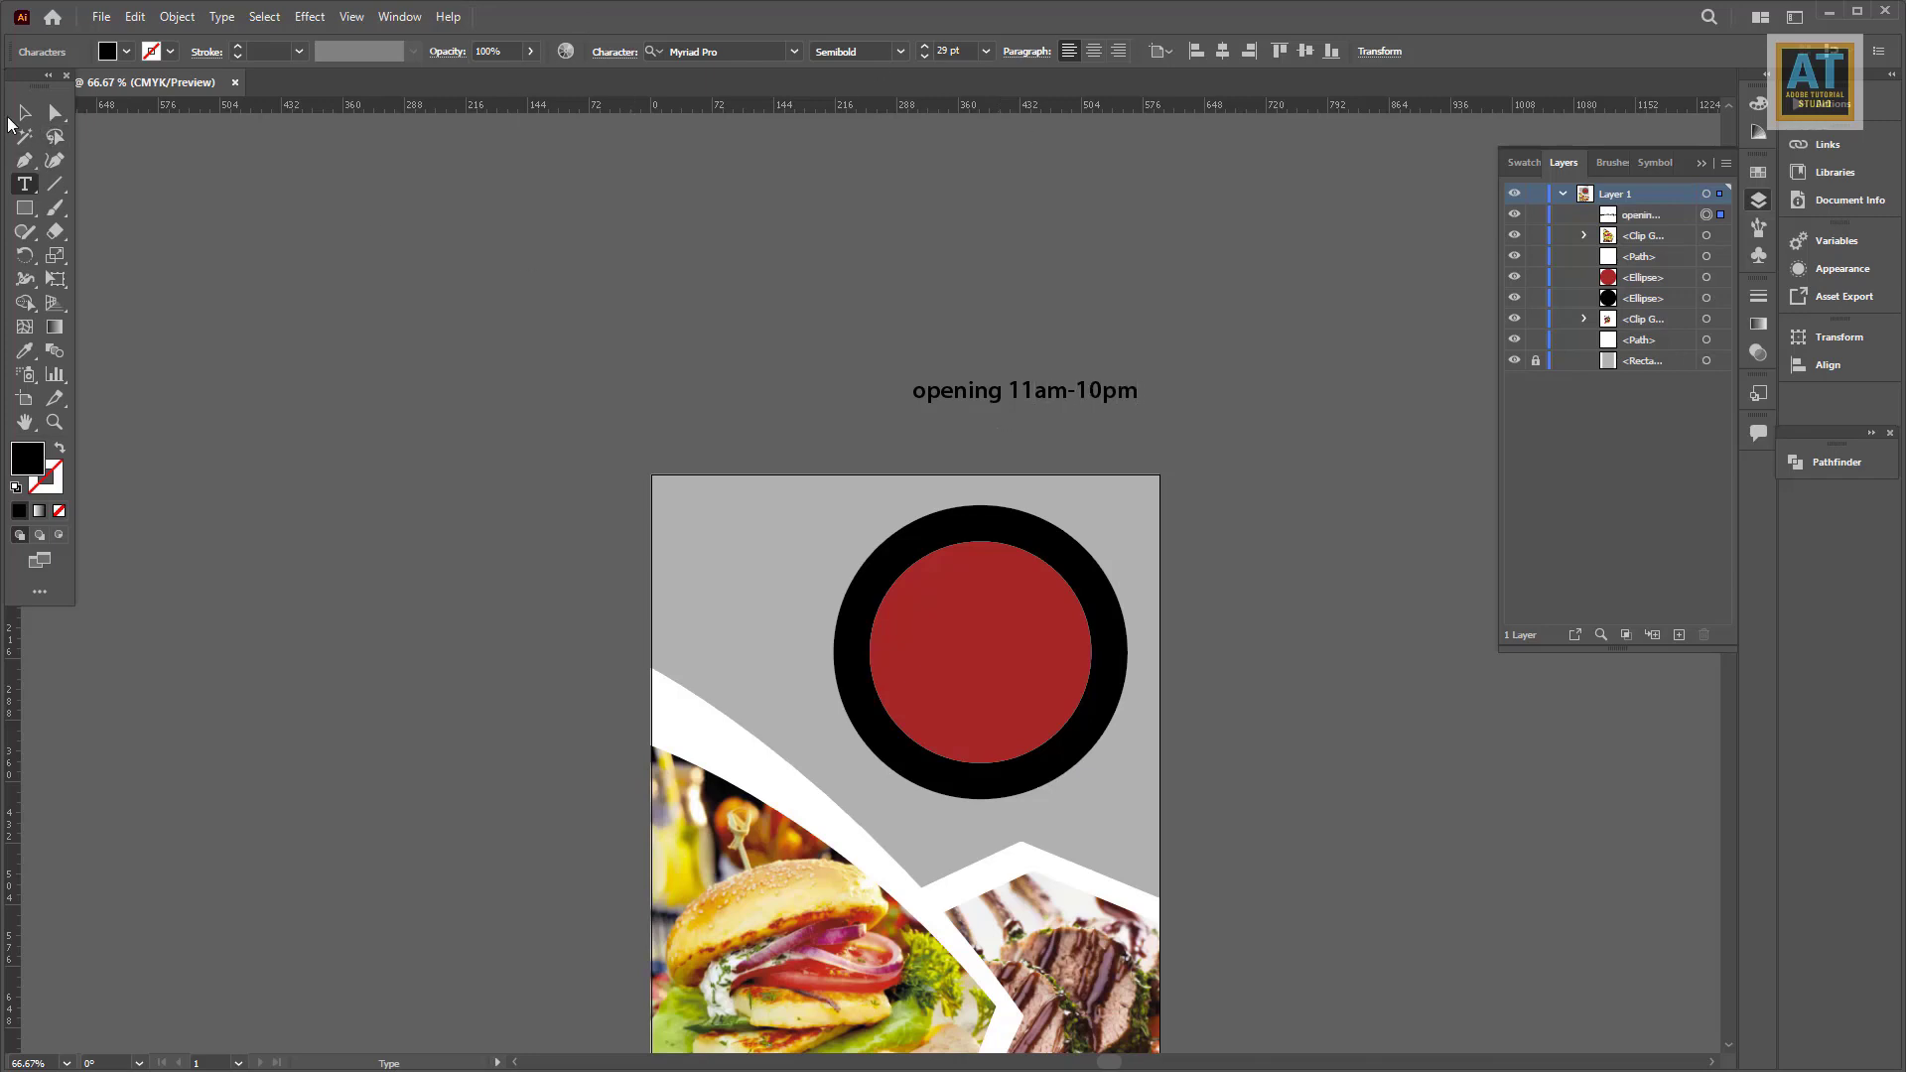
Step: Duplicate the hours line and retype the copy as 'try it before late'
{"action": "left_click", "coordinate": [22, 113]}
{"action": "mouse_move", "coordinate": [1052, 390]}
{"action": "left_mouse_down"}
{"action": "mouse_move", "coordinate": [995, 327]}
{"action": "mouse_move", "coordinate": [978, 403]}
{"action": "left_mouse_up"}
{"action": "key", "text": "t"}
{"action": "triple_click", "coordinate": [978, 404]}
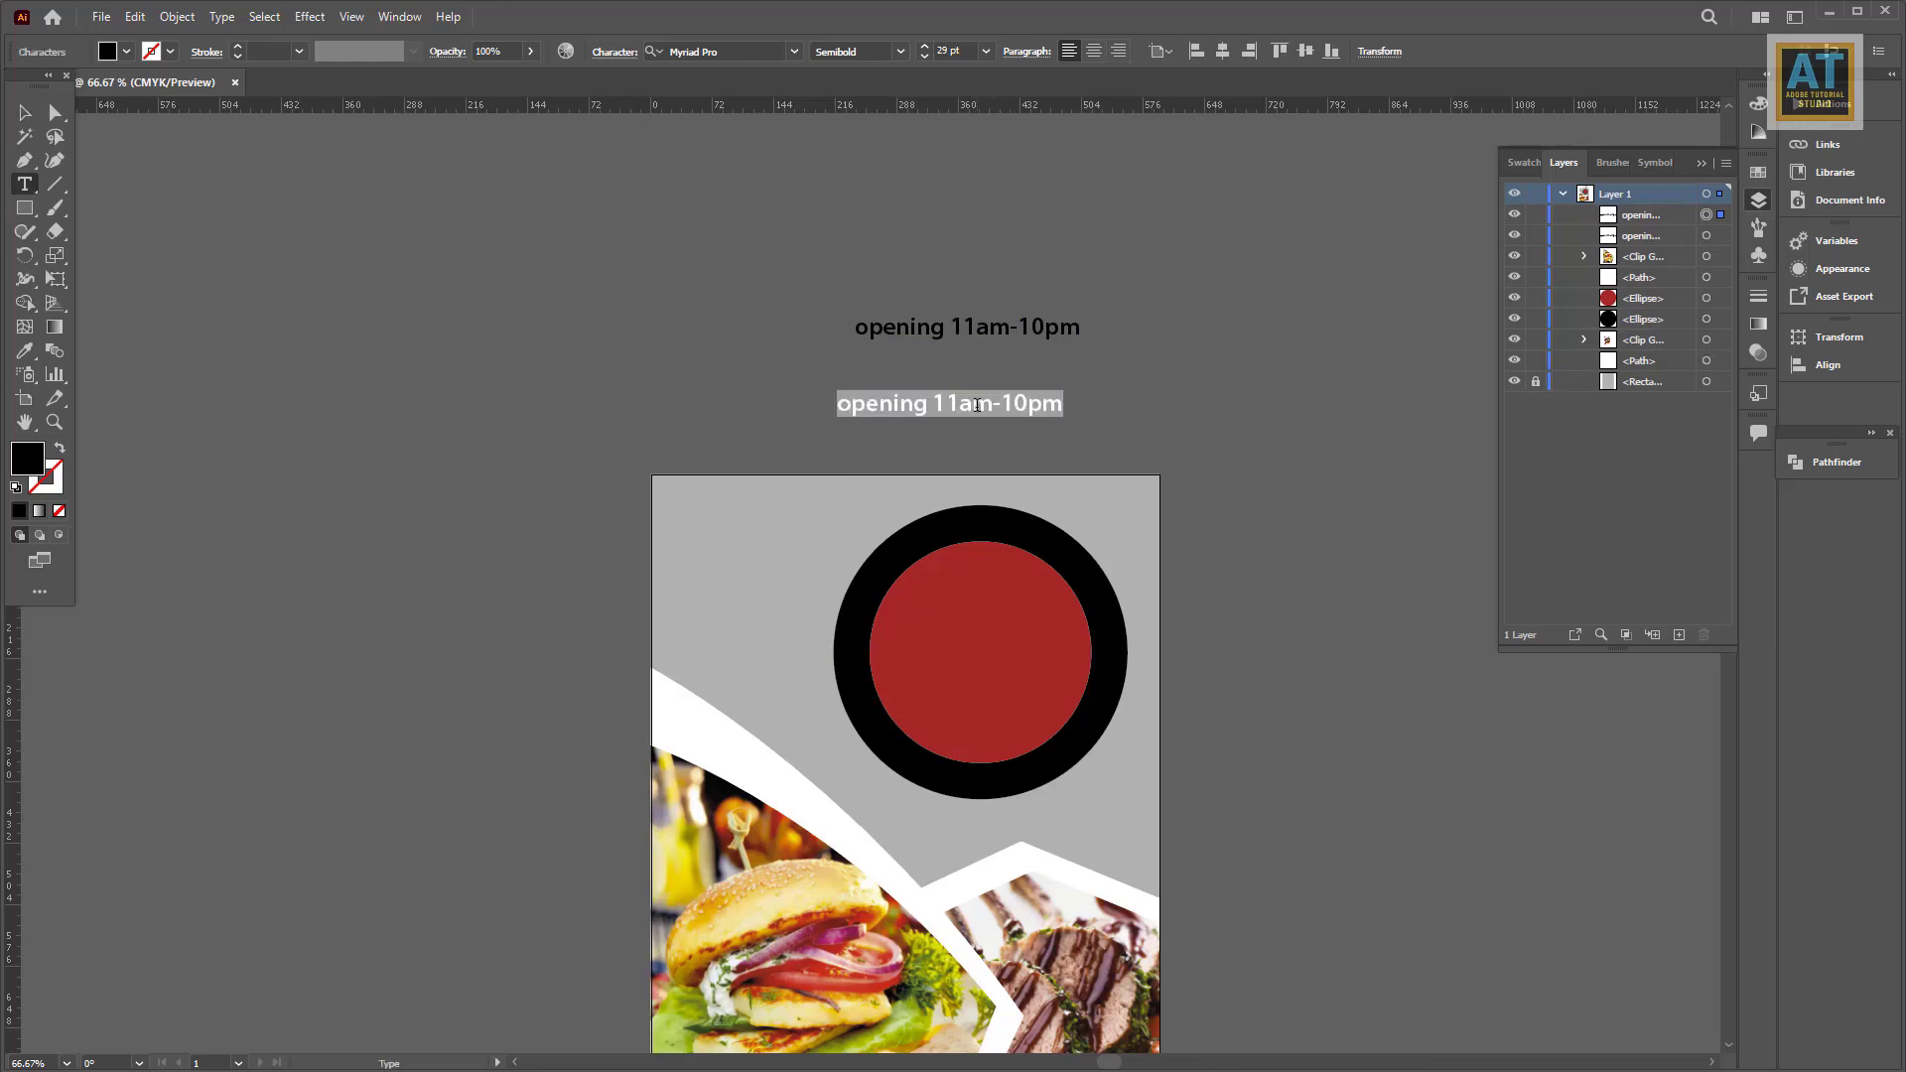
{"action": "type", "text": "try it before late"}
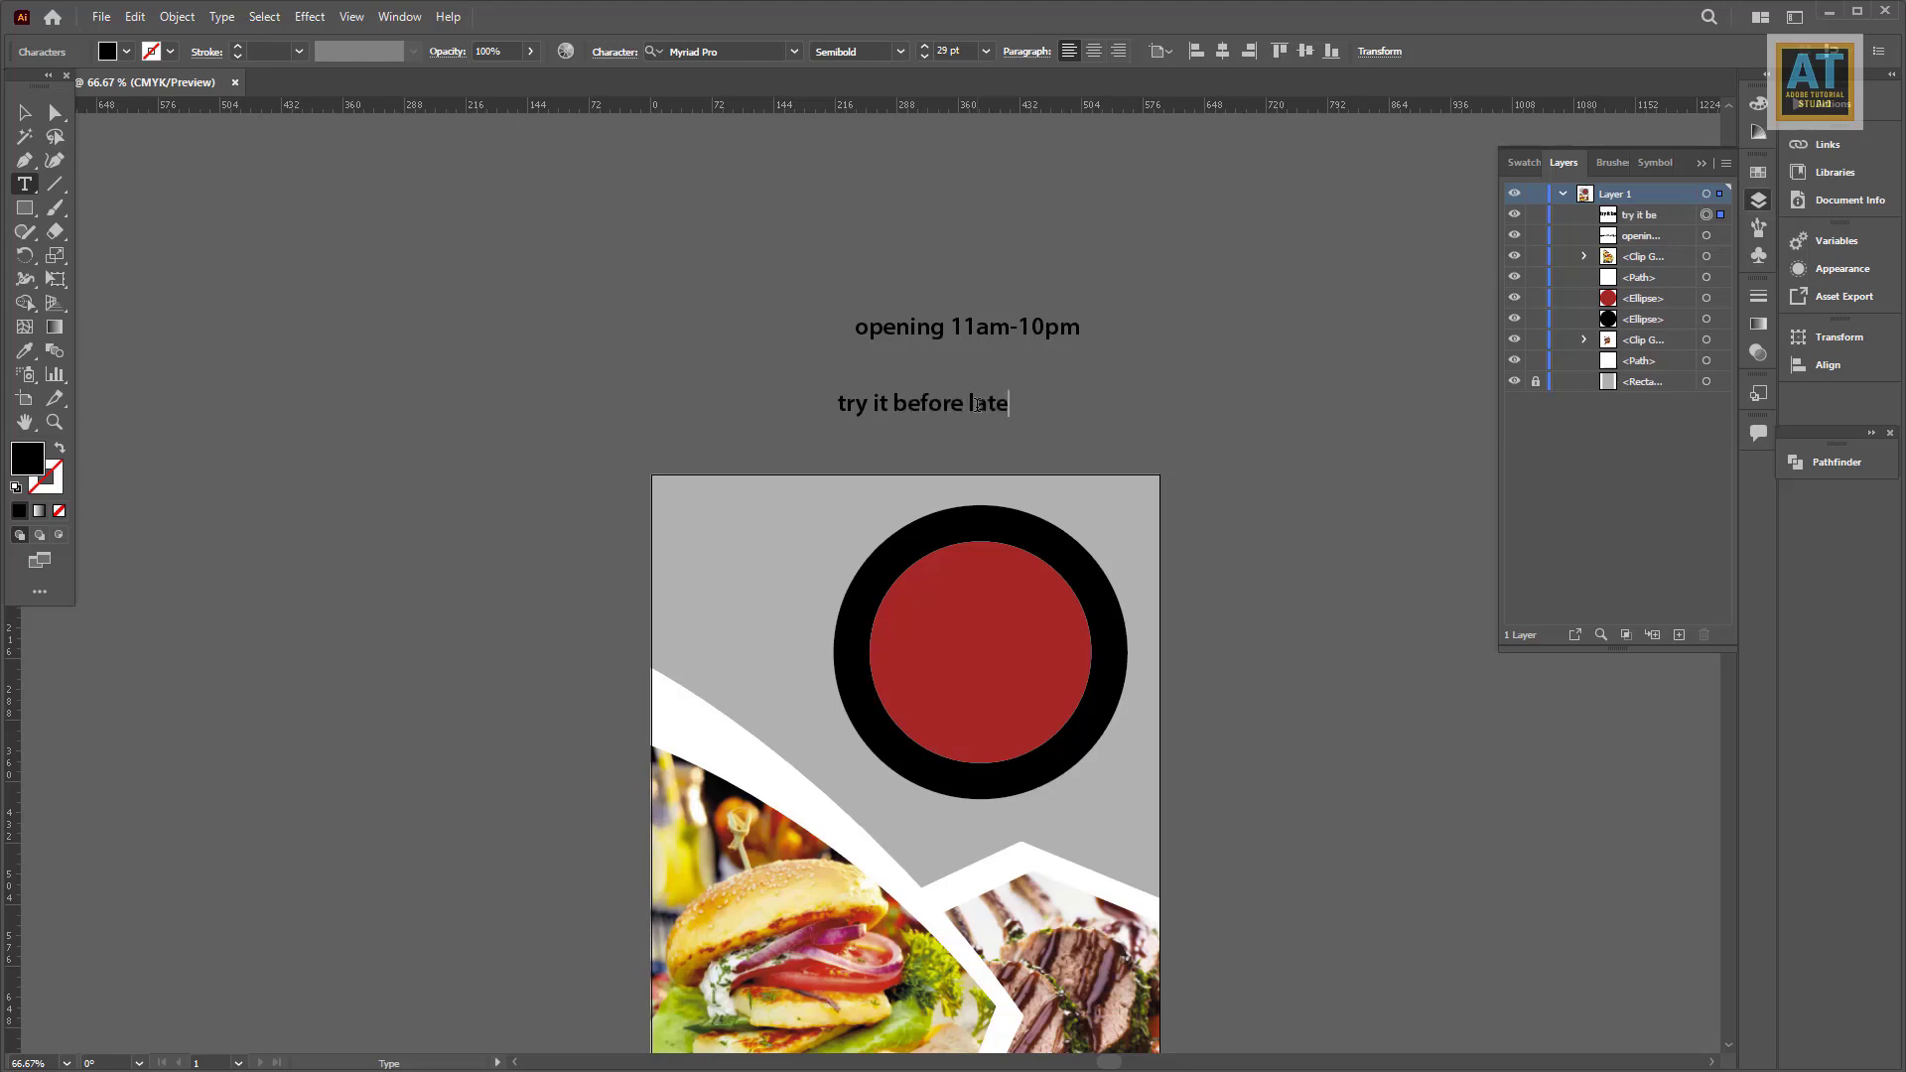
{"action": "key", "text": "Escape"}
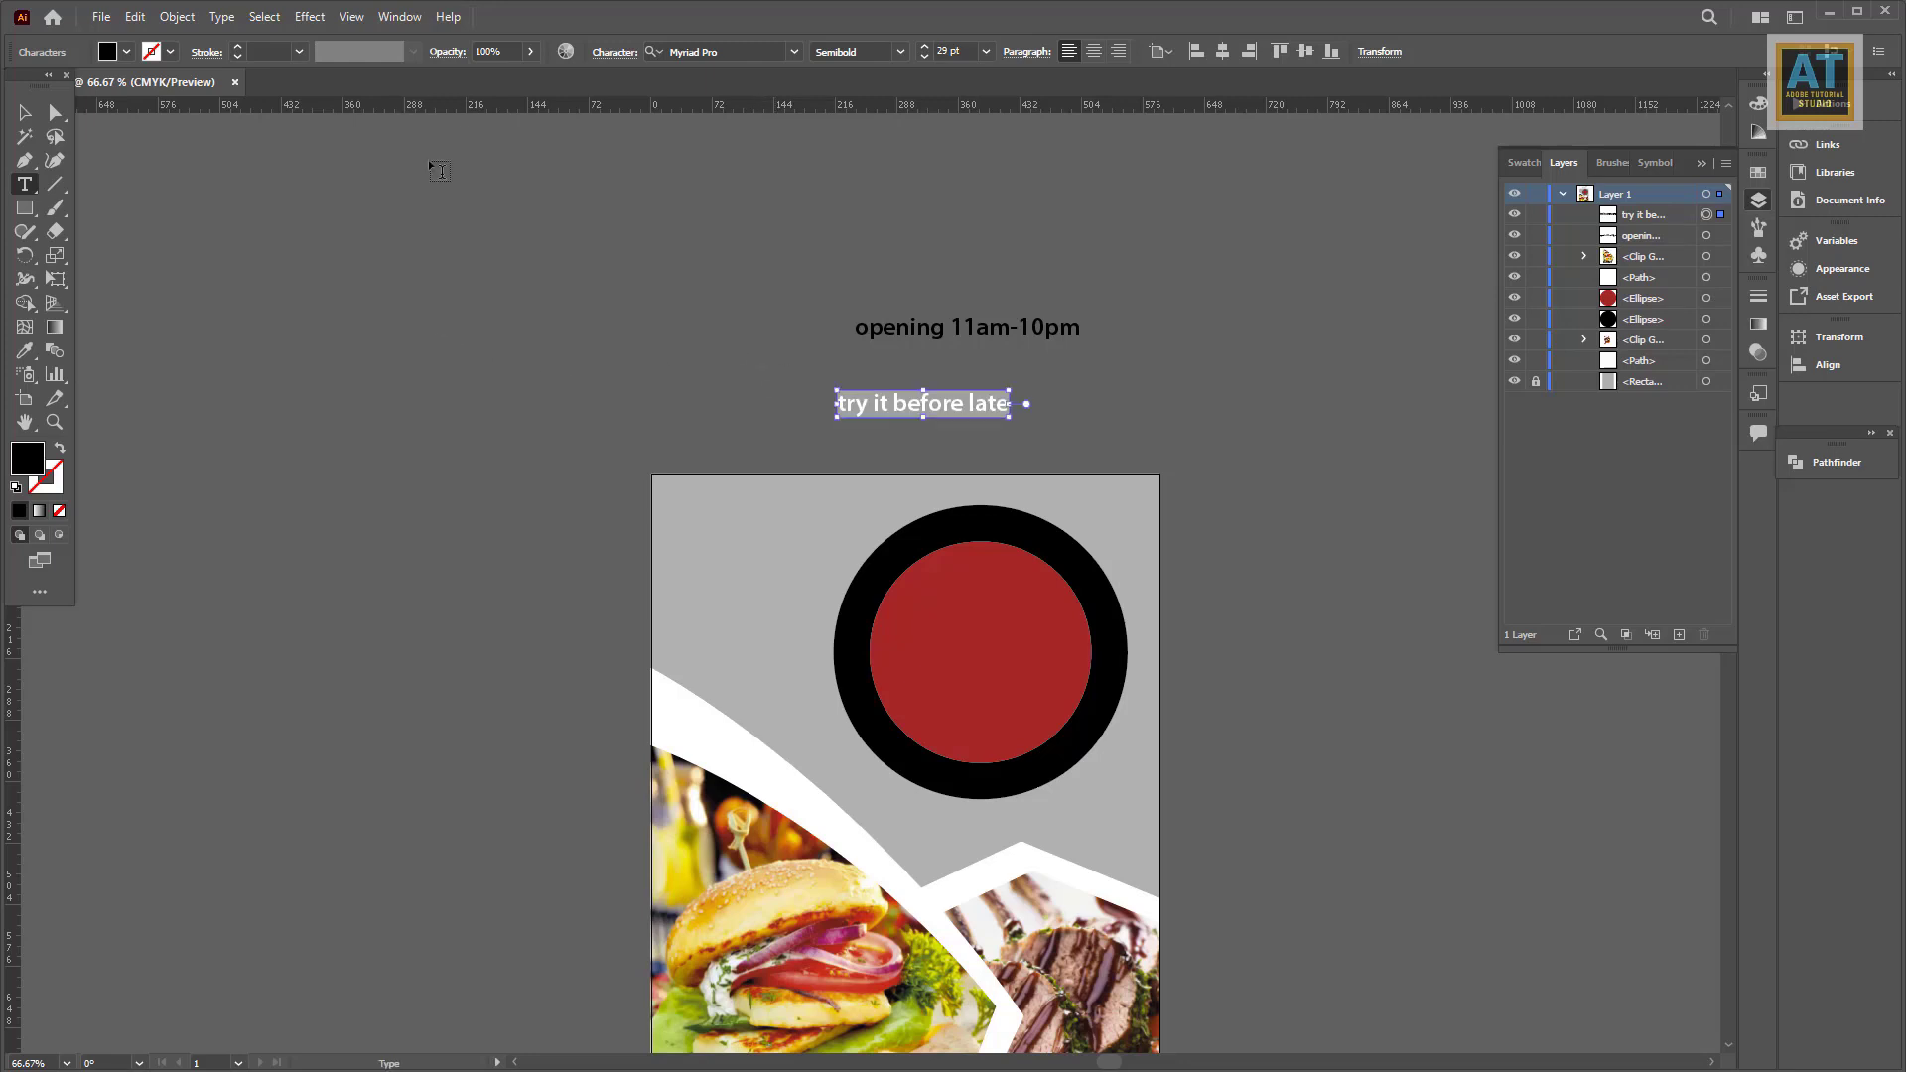
{"action": "left_click", "coordinate": [136, 18]}
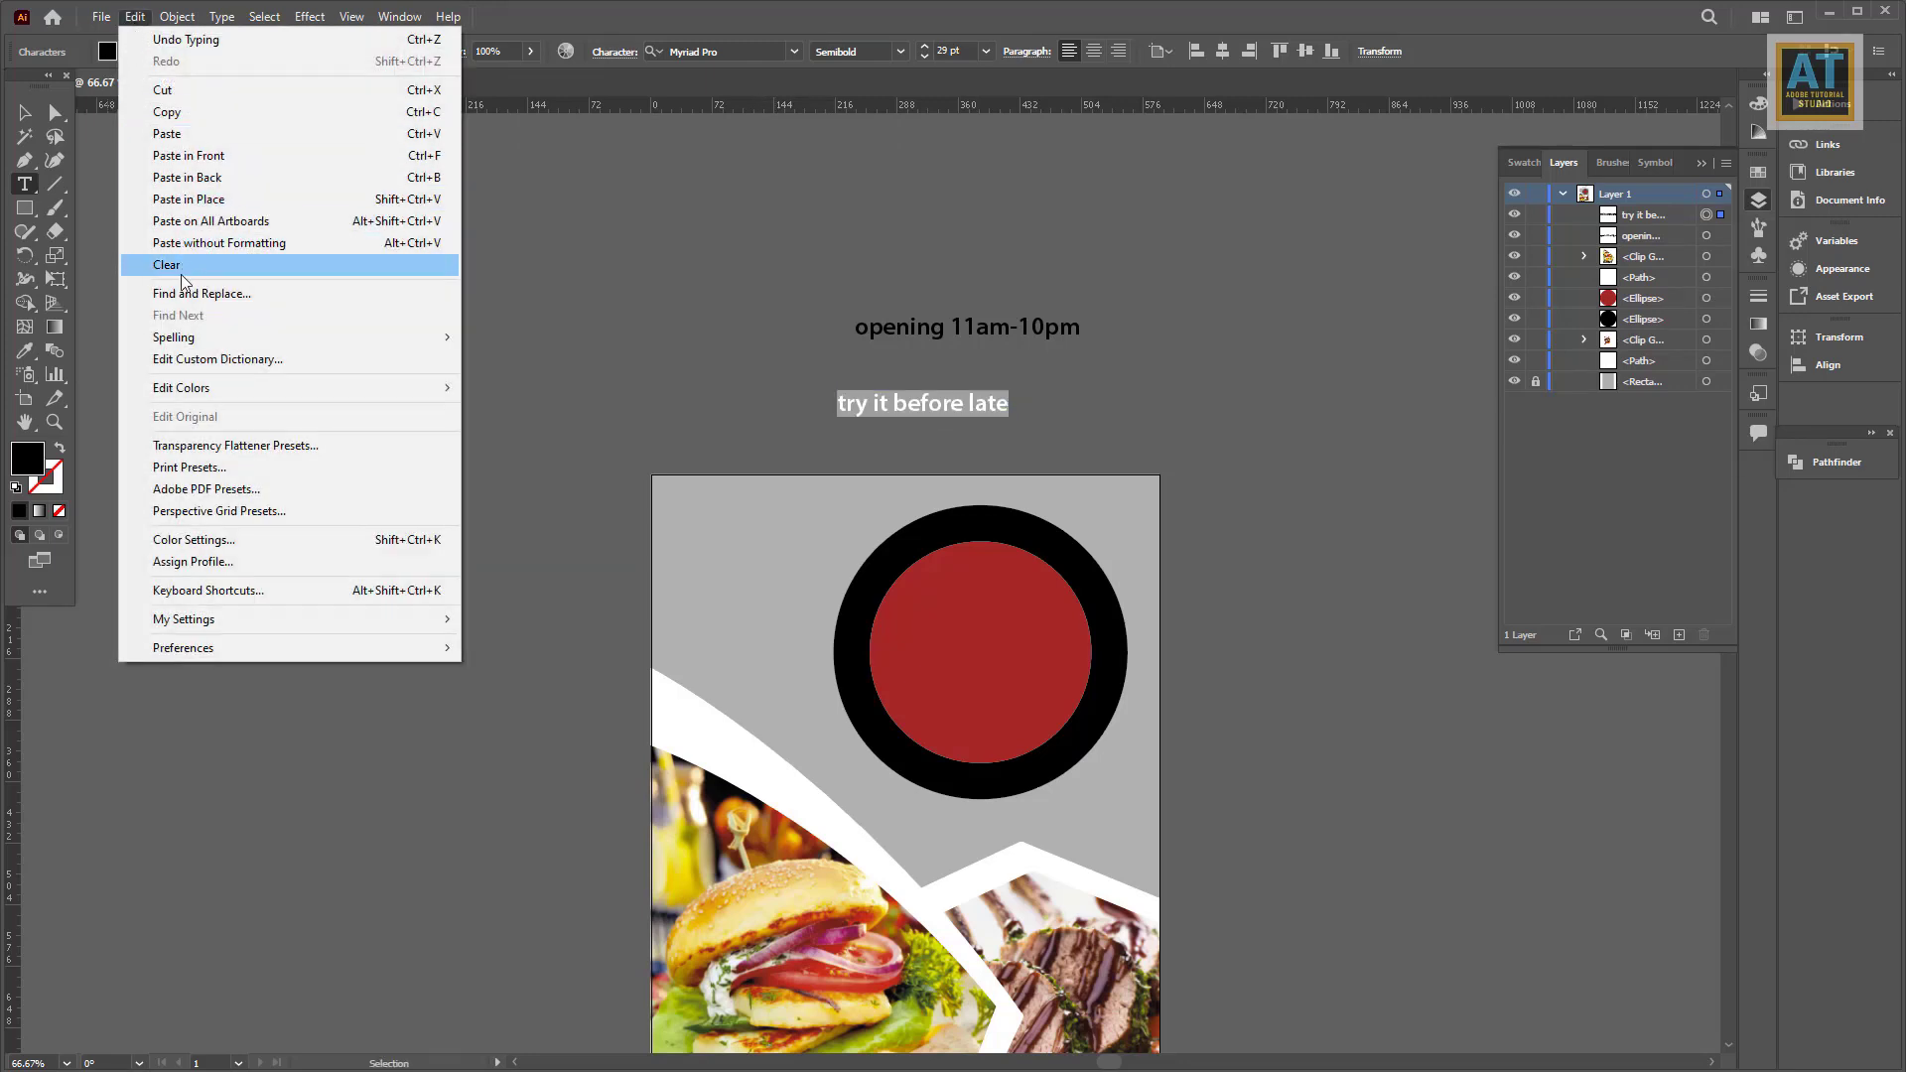
{"action": "left_click", "coordinate": [167, 112]}
{"action": "left_click", "coordinate": [25, 112]}
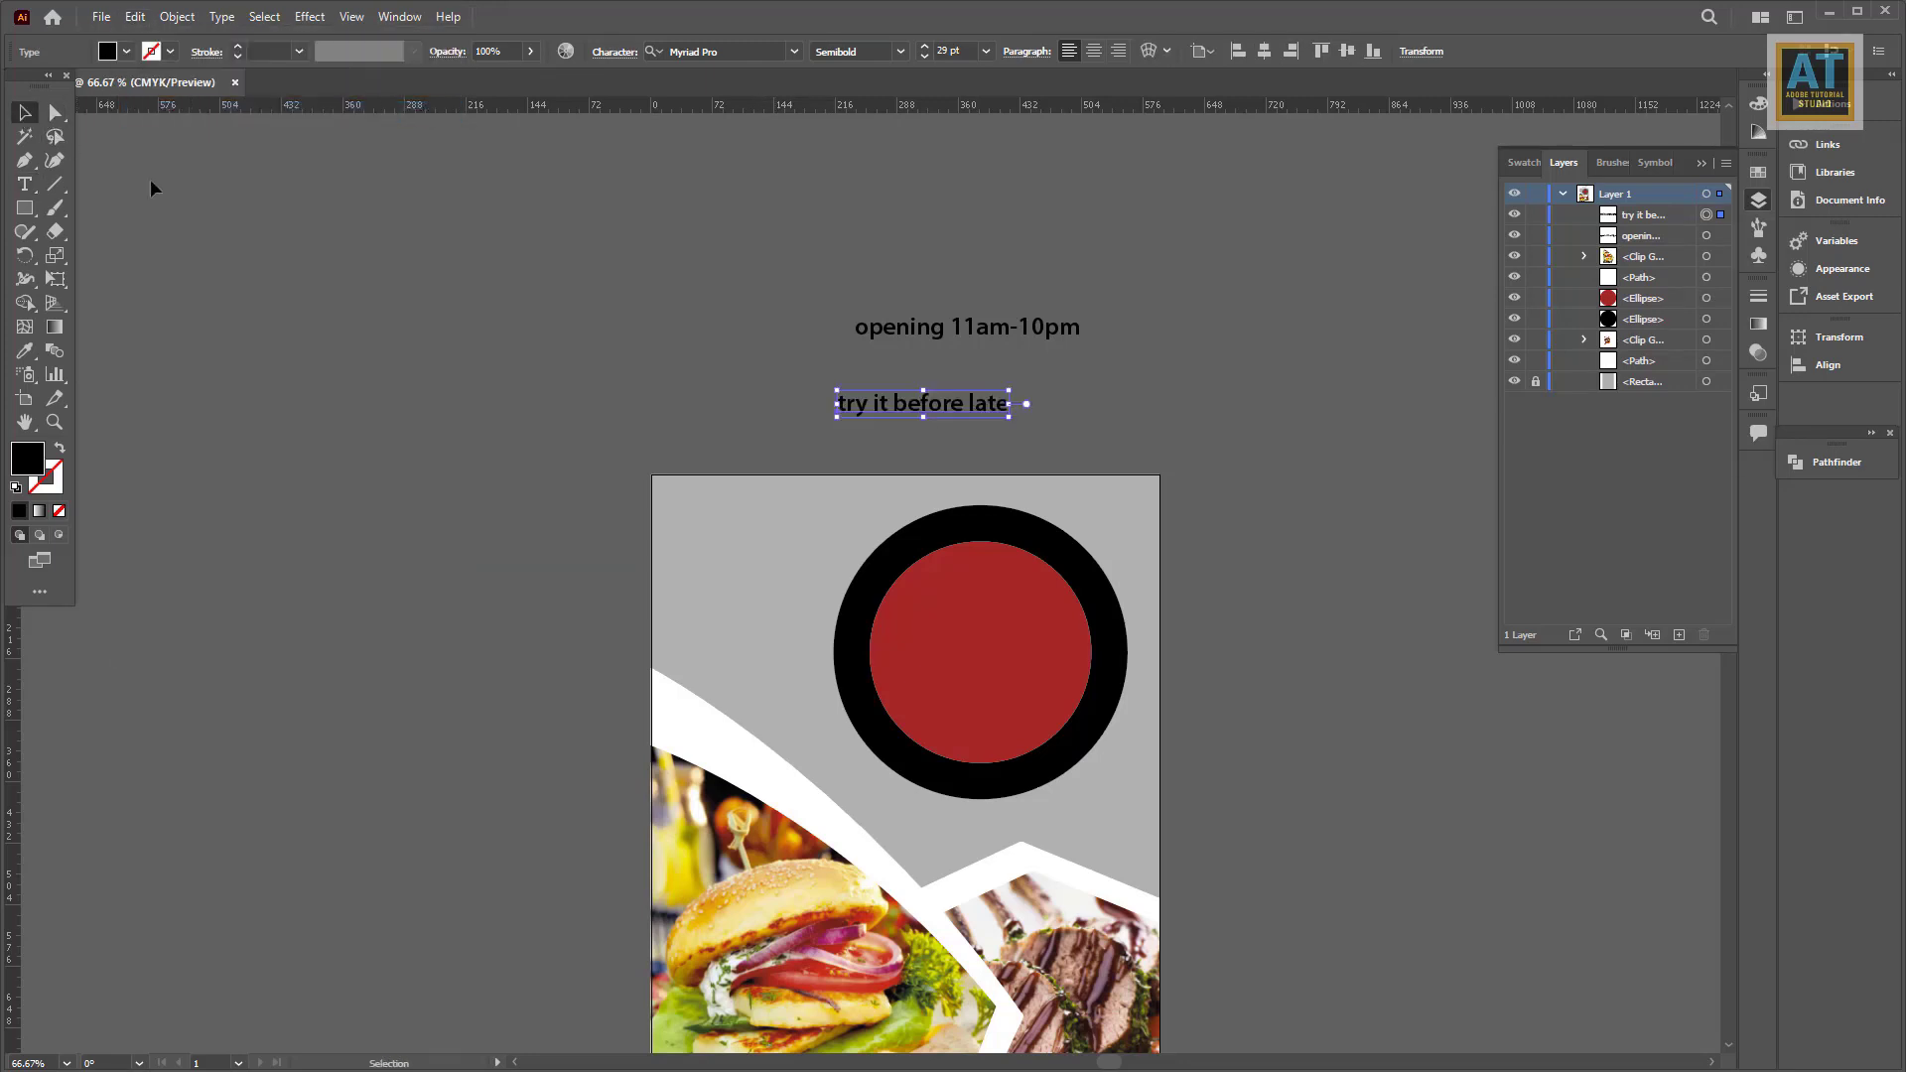
{"action": "left_click", "coordinate": [490, 307]}
{"action": "left_click", "coordinate": [794, 372]}
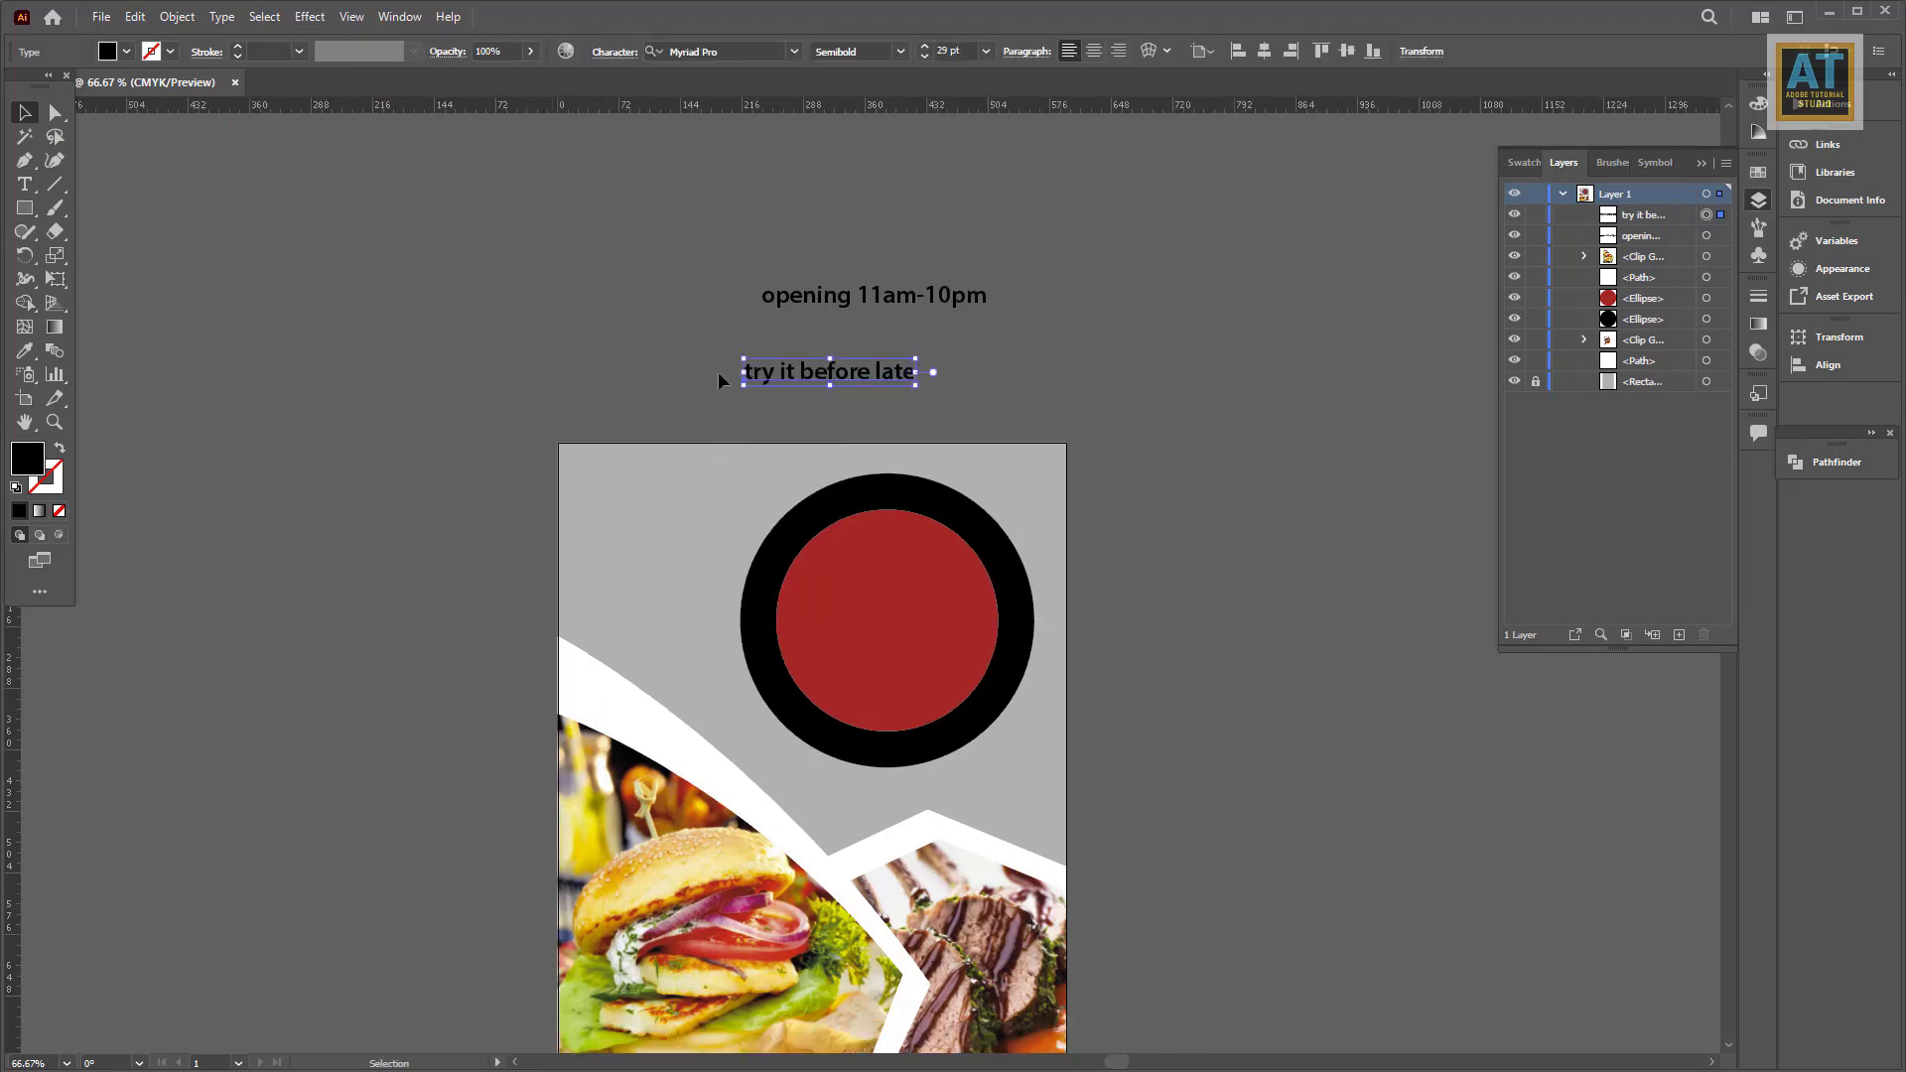
Step: Copy the black circle beside the poster and paste 'opening 11am-10pm' as type on its path
{"action": "left_click", "coordinate": [787, 625]}
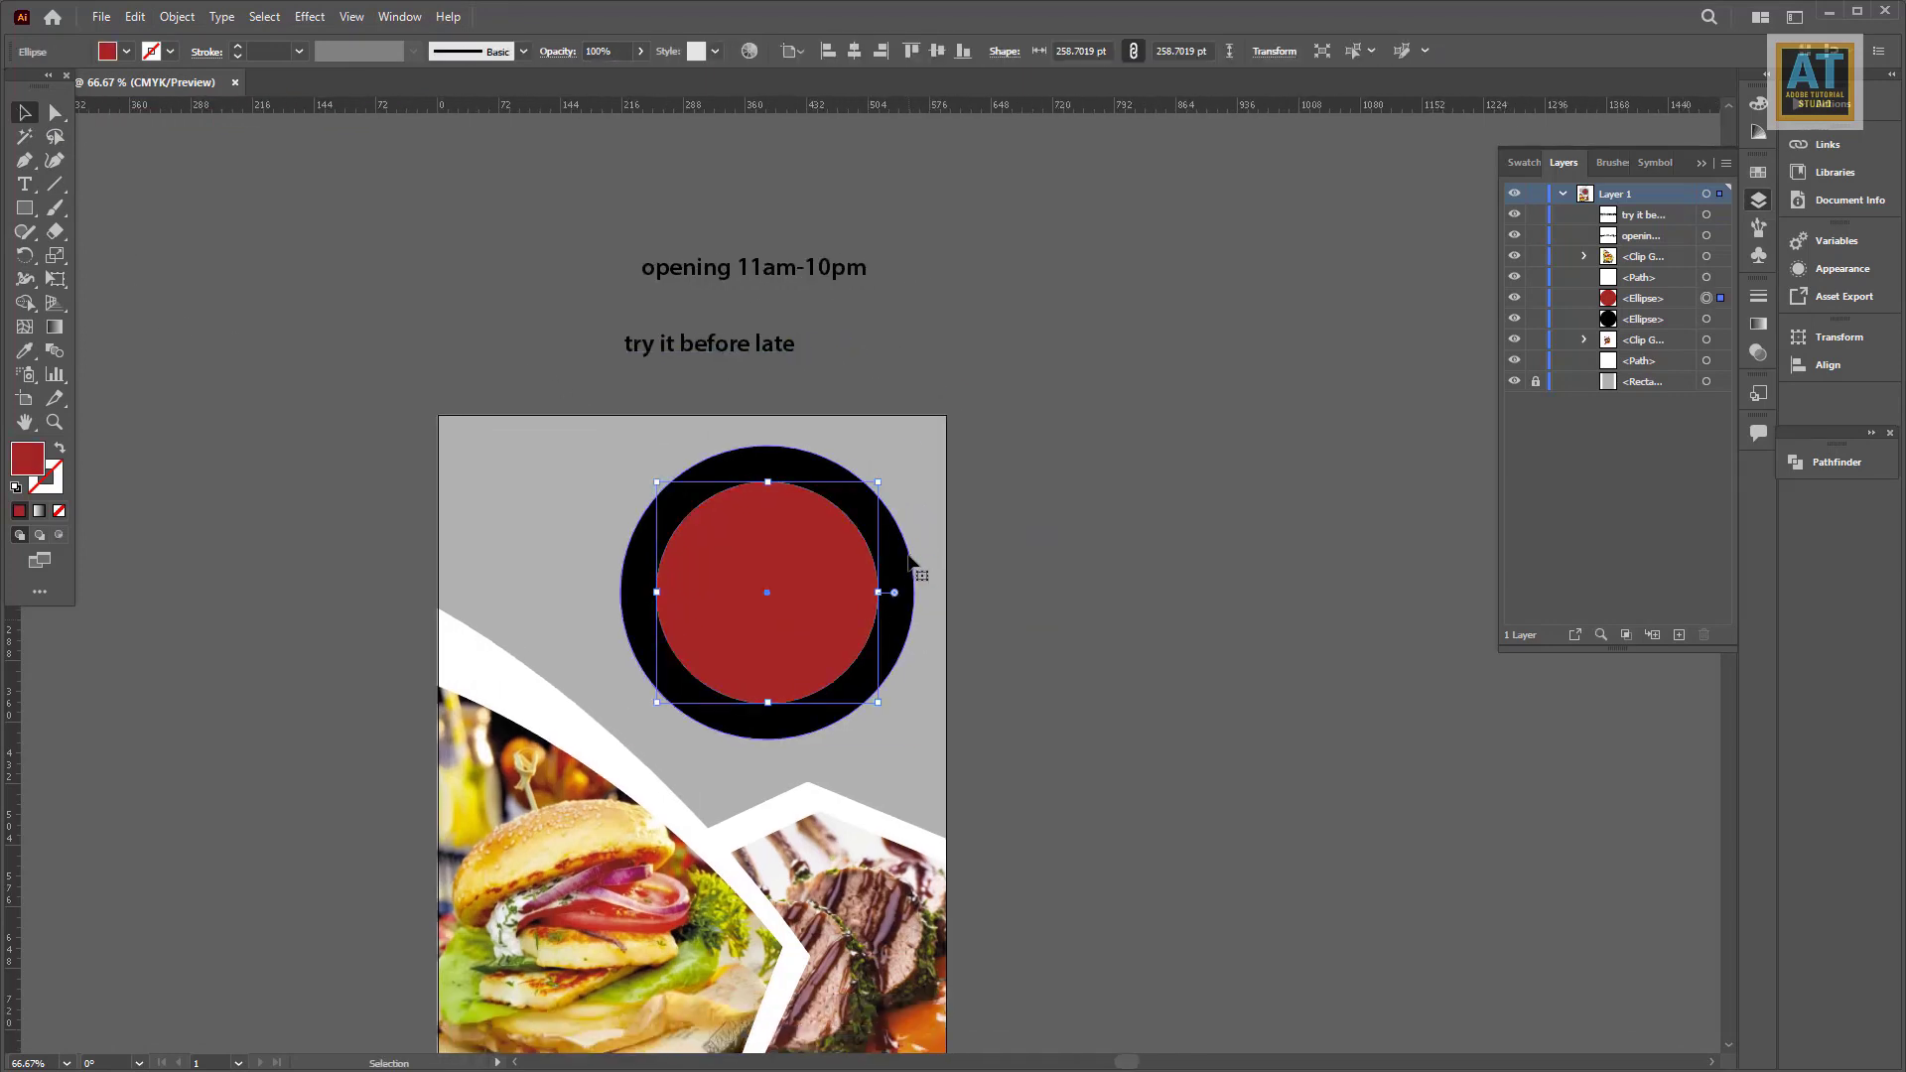
{"action": "mouse_move", "coordinate": [903, 561]}
{"action": "left_mouse_down"}
{"action": "mouse_move", "coordinate": [1198, 541]}
{"action": "mouse_move", "coordinate": [1330, 606]}
{"action": "left_mouse_up"}
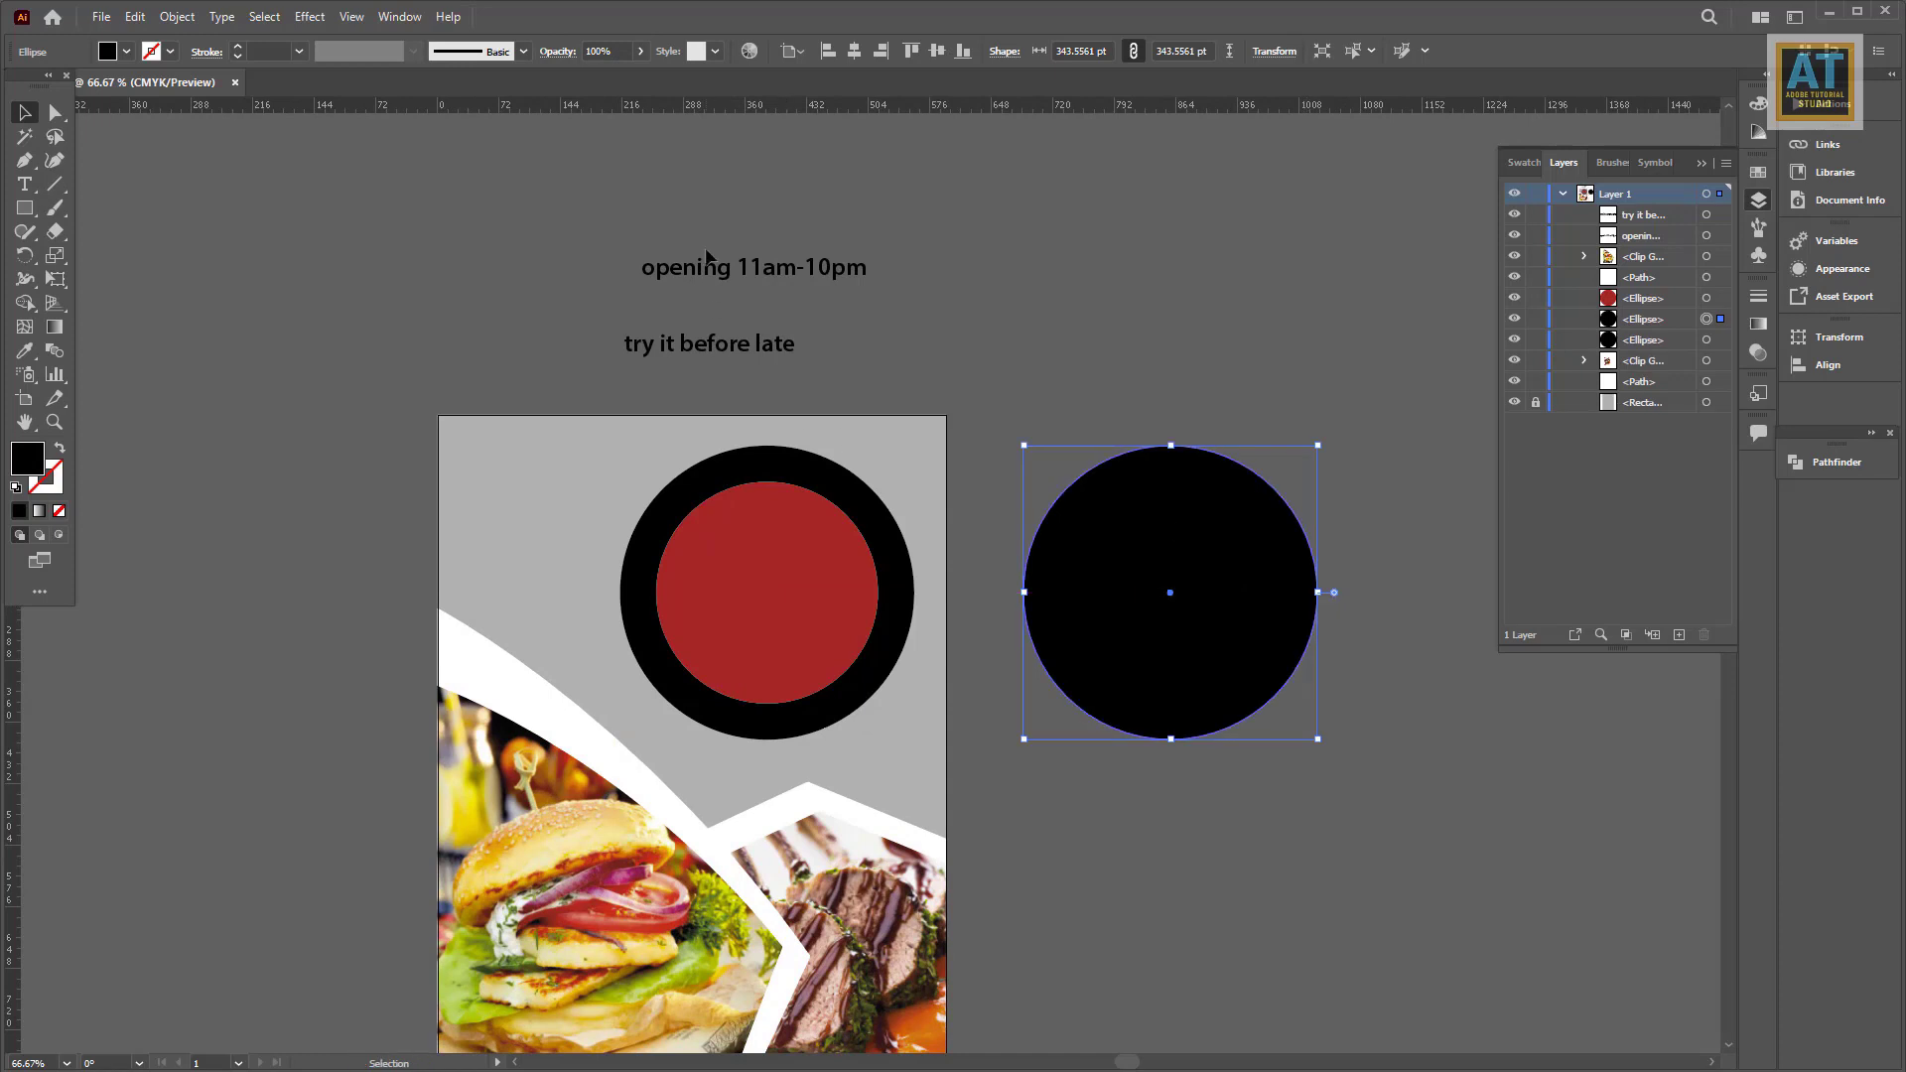
{"action": "key", "text": "t"}
{"action": "left_click", "coordinate": [745, 268]}
{"action": "key", "text": "ctrl+a"}
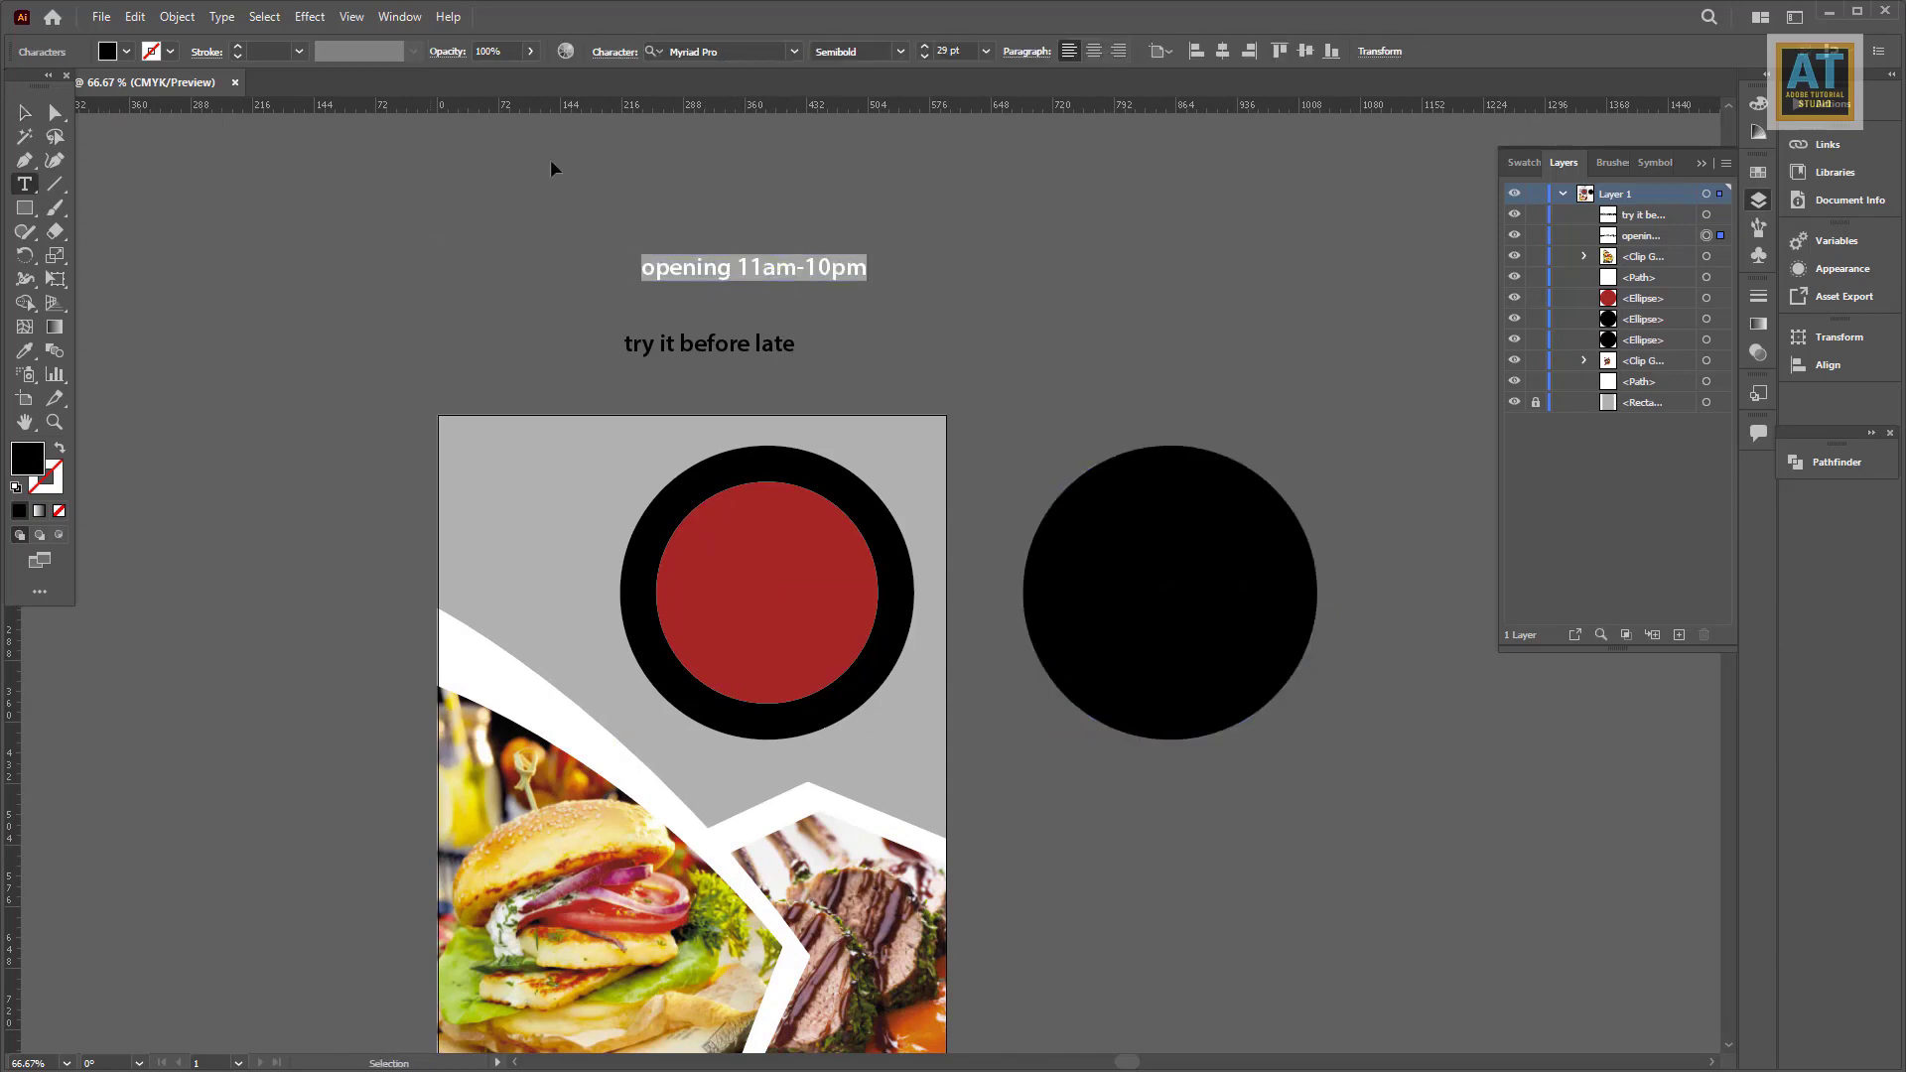
{"action": "left_click_drag", "start_coordinate": [30, 186], "coordinate": [129, 235]}
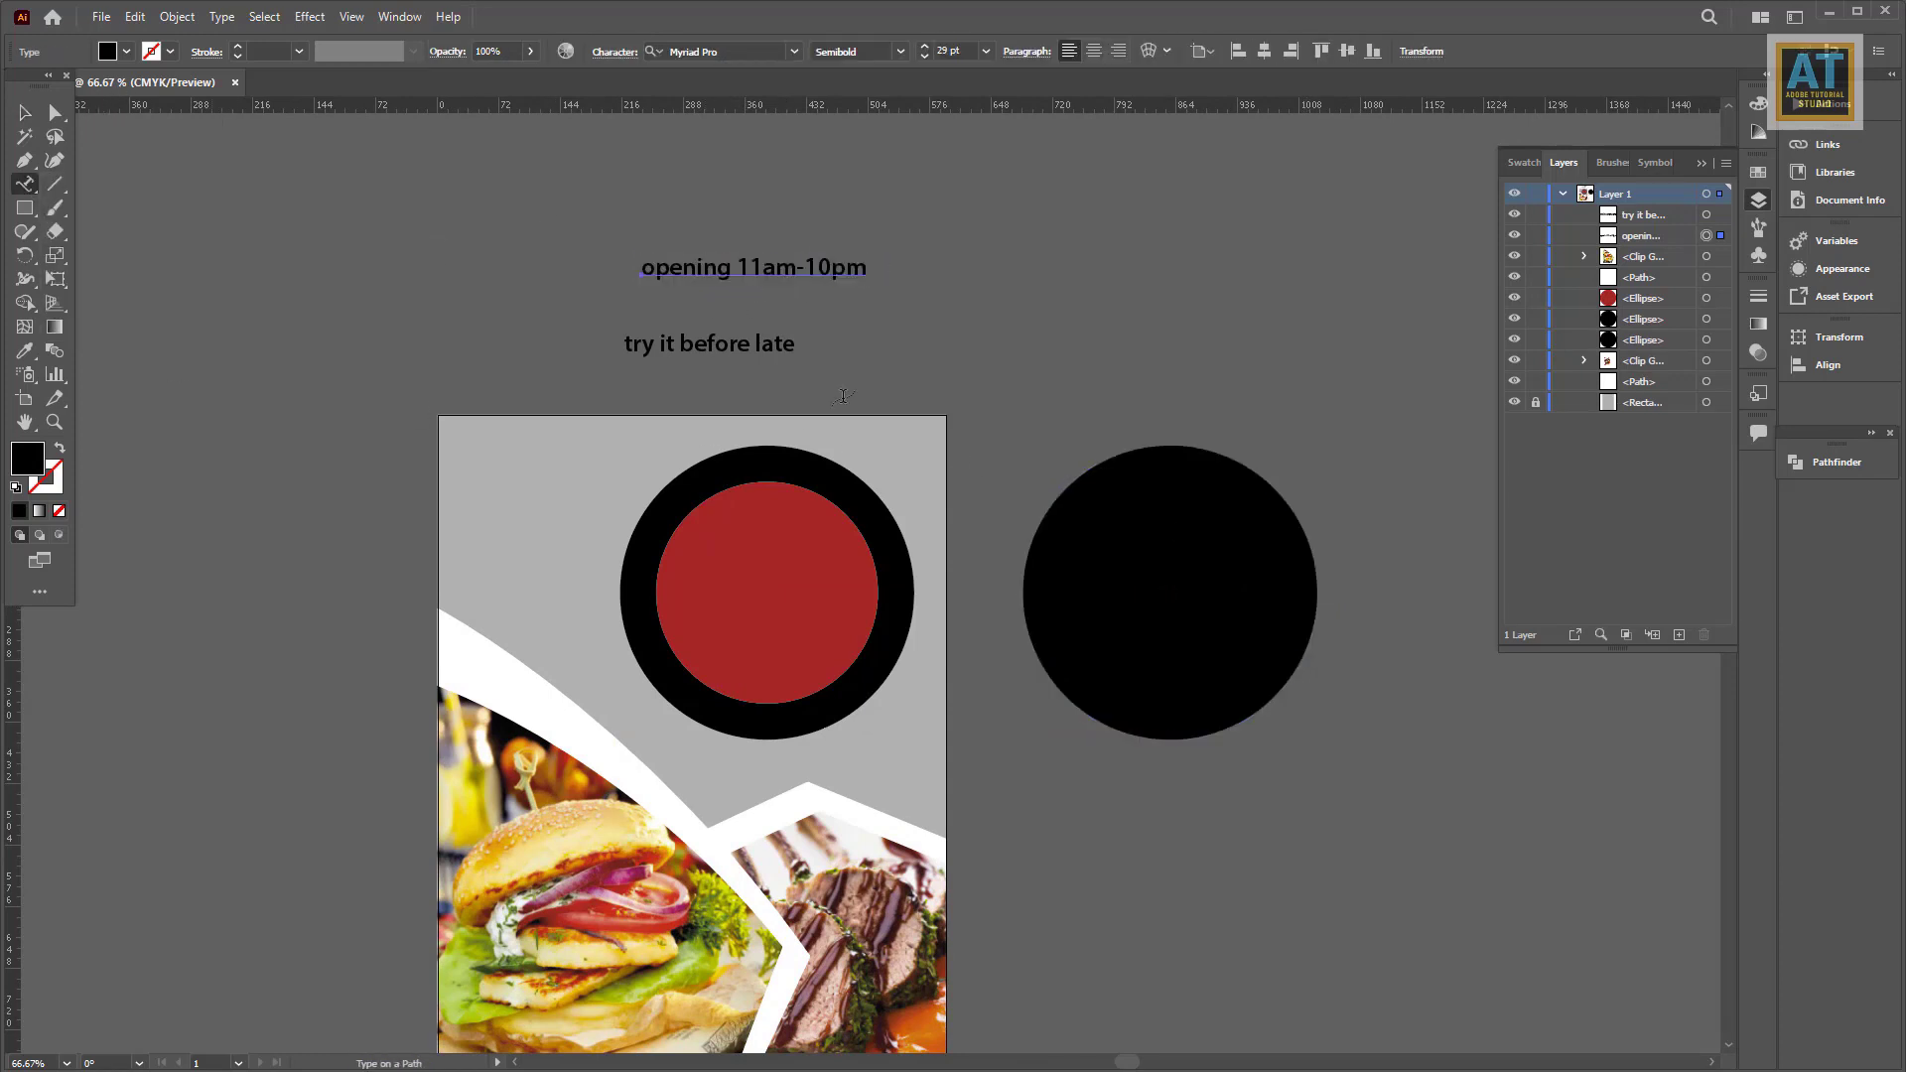
{"action": "left_click", "coordinate": [1211, 448]}
{"action": "key", "text": "ctrl+v"}
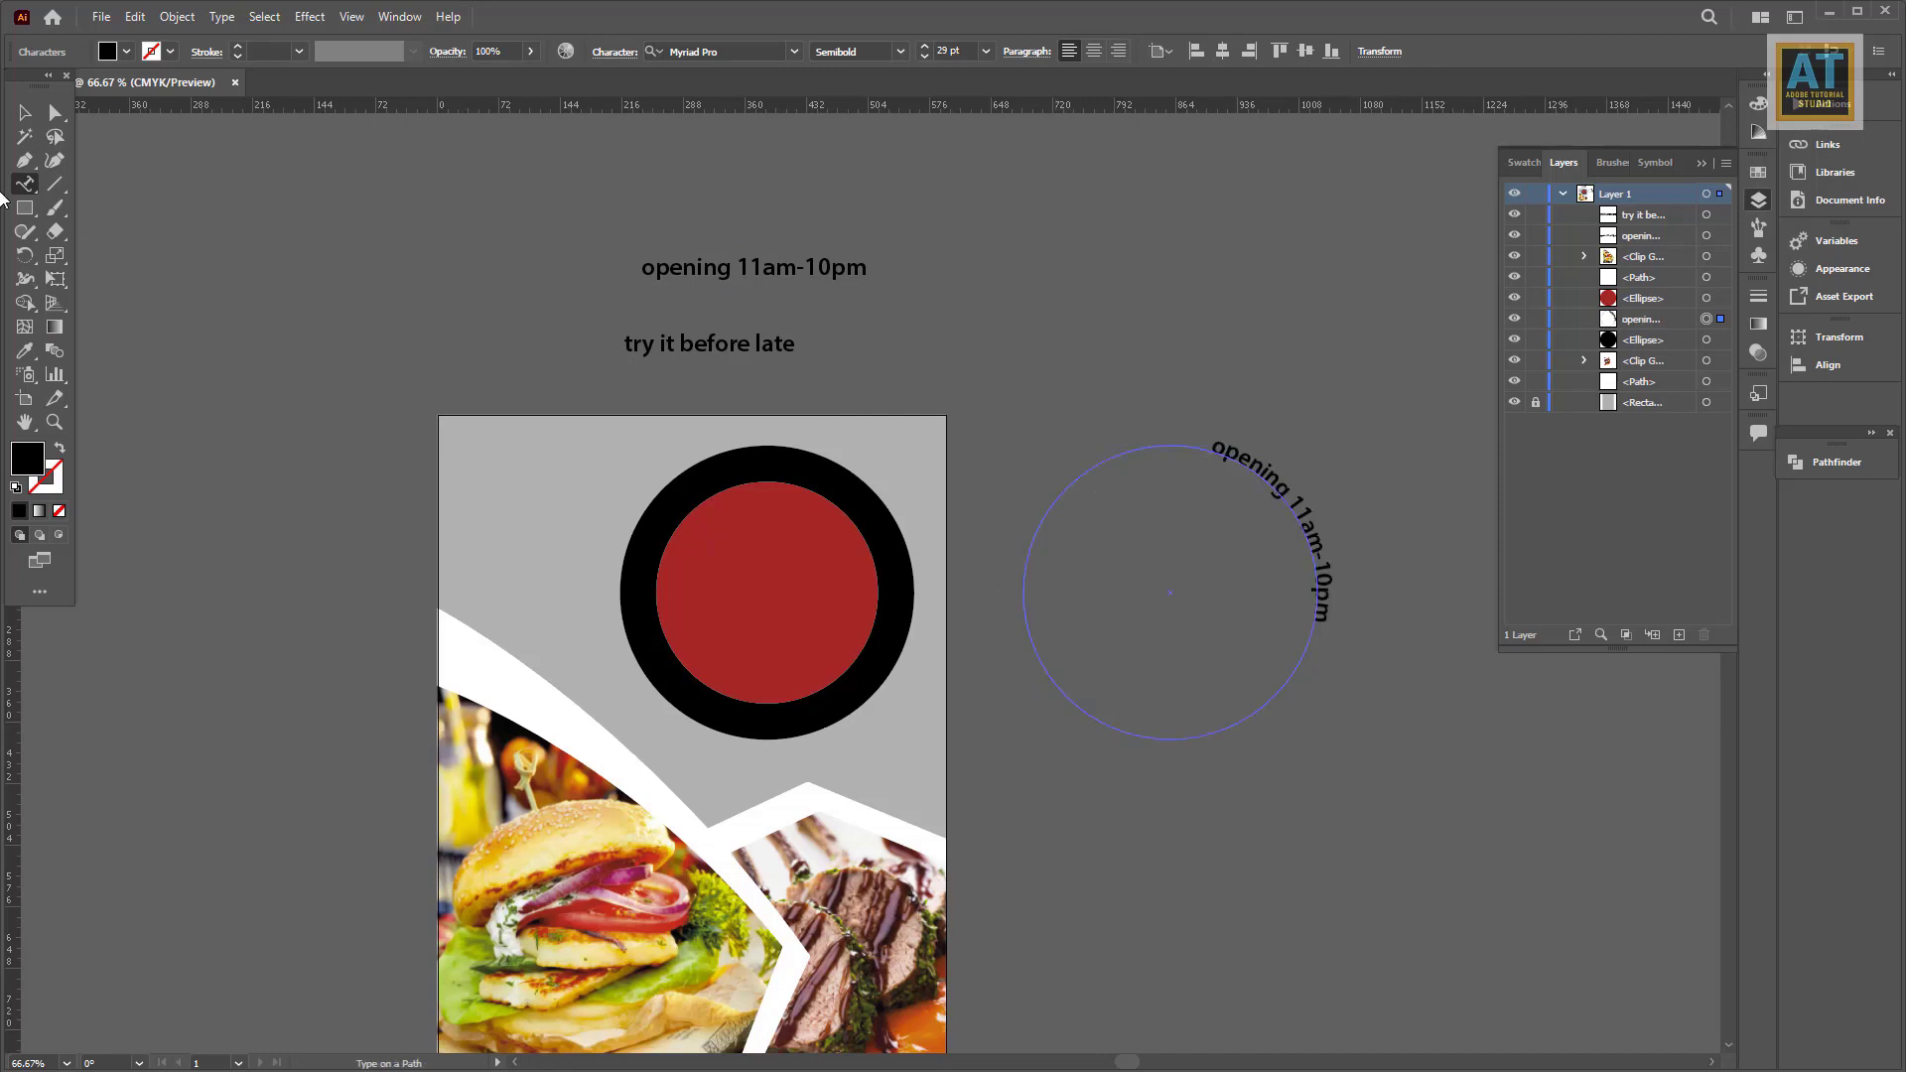
Step: Slide the curved text's start point so it runs across the circle's upper arc
{"action": "left_click", "coordinate": [25, 113]}
{"action": "left_click", "coordinate": [56, 117]}
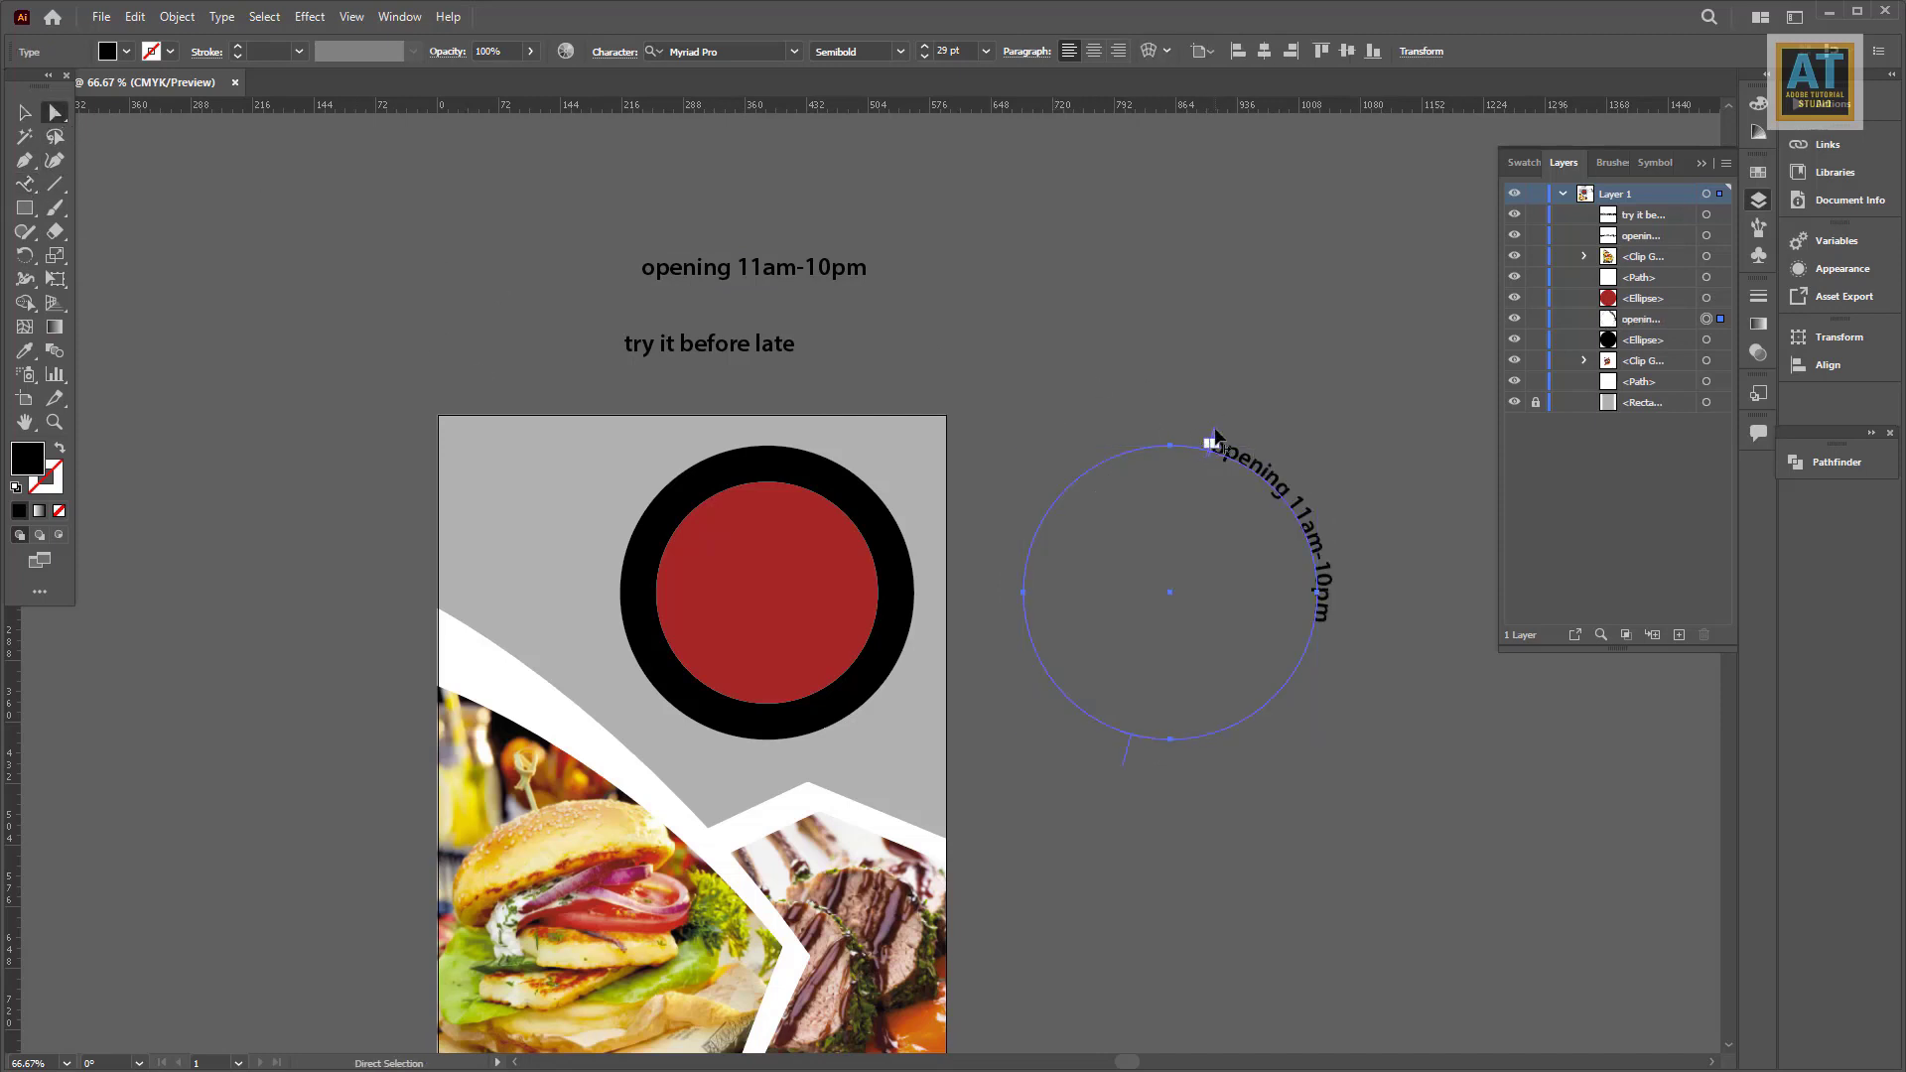
{"action": "left_click_drag", "start_coordinate": [1214, 434], "coordinate": [1034, 535]}
{"action": "left_click_drag", "start_coordinate": [1212, 442], "coordinate": [1125, 438]}
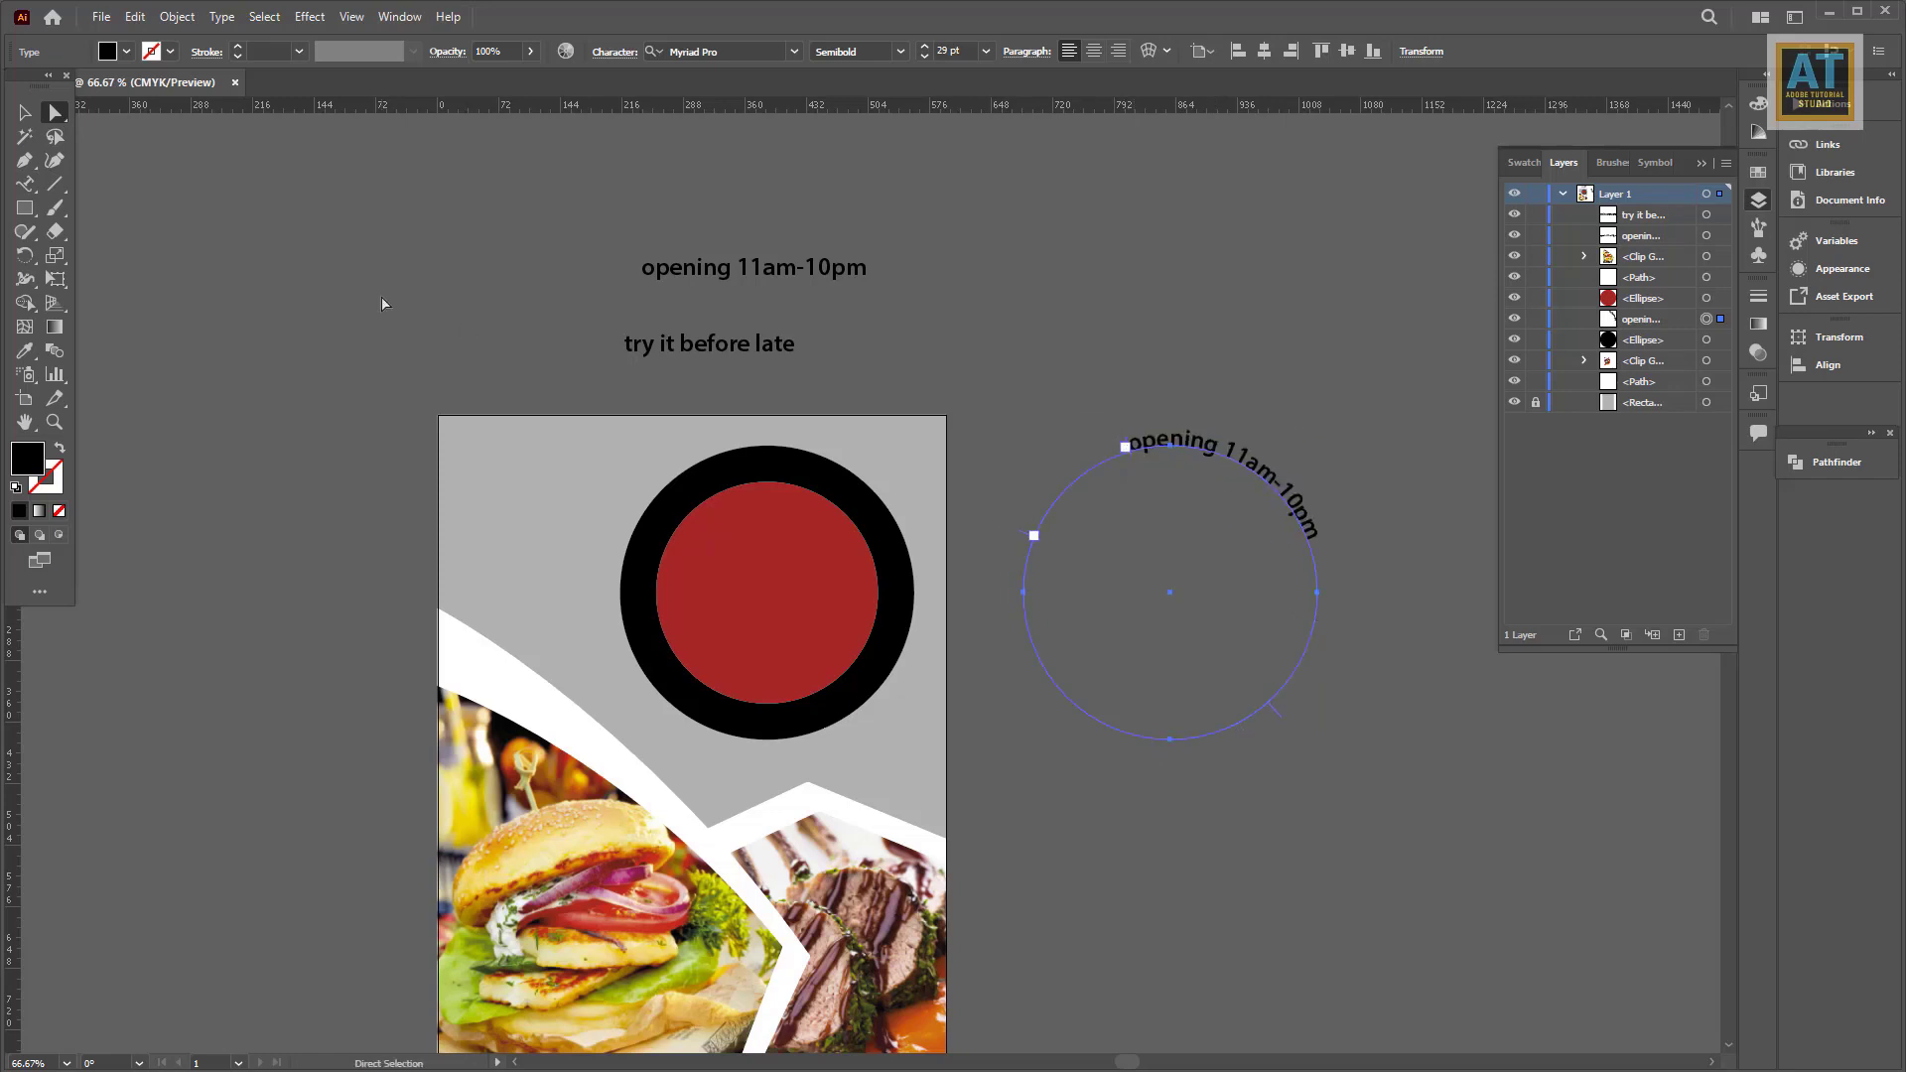
{"action": "left_click", "coordinate": [24, 112]}
{"action": "left_click", "coordinate": [443, 215]}
{"action": "left_click_drag", "start_coordinate": [444, 215], "coordinate": [32, 149]}
Step: Duplicate the circle and run 'try it before late' along its bottom arc as path type
{"action": "left_click_drag", "start_coordinate": [498, 510], "coordinate": [1325, 510]}
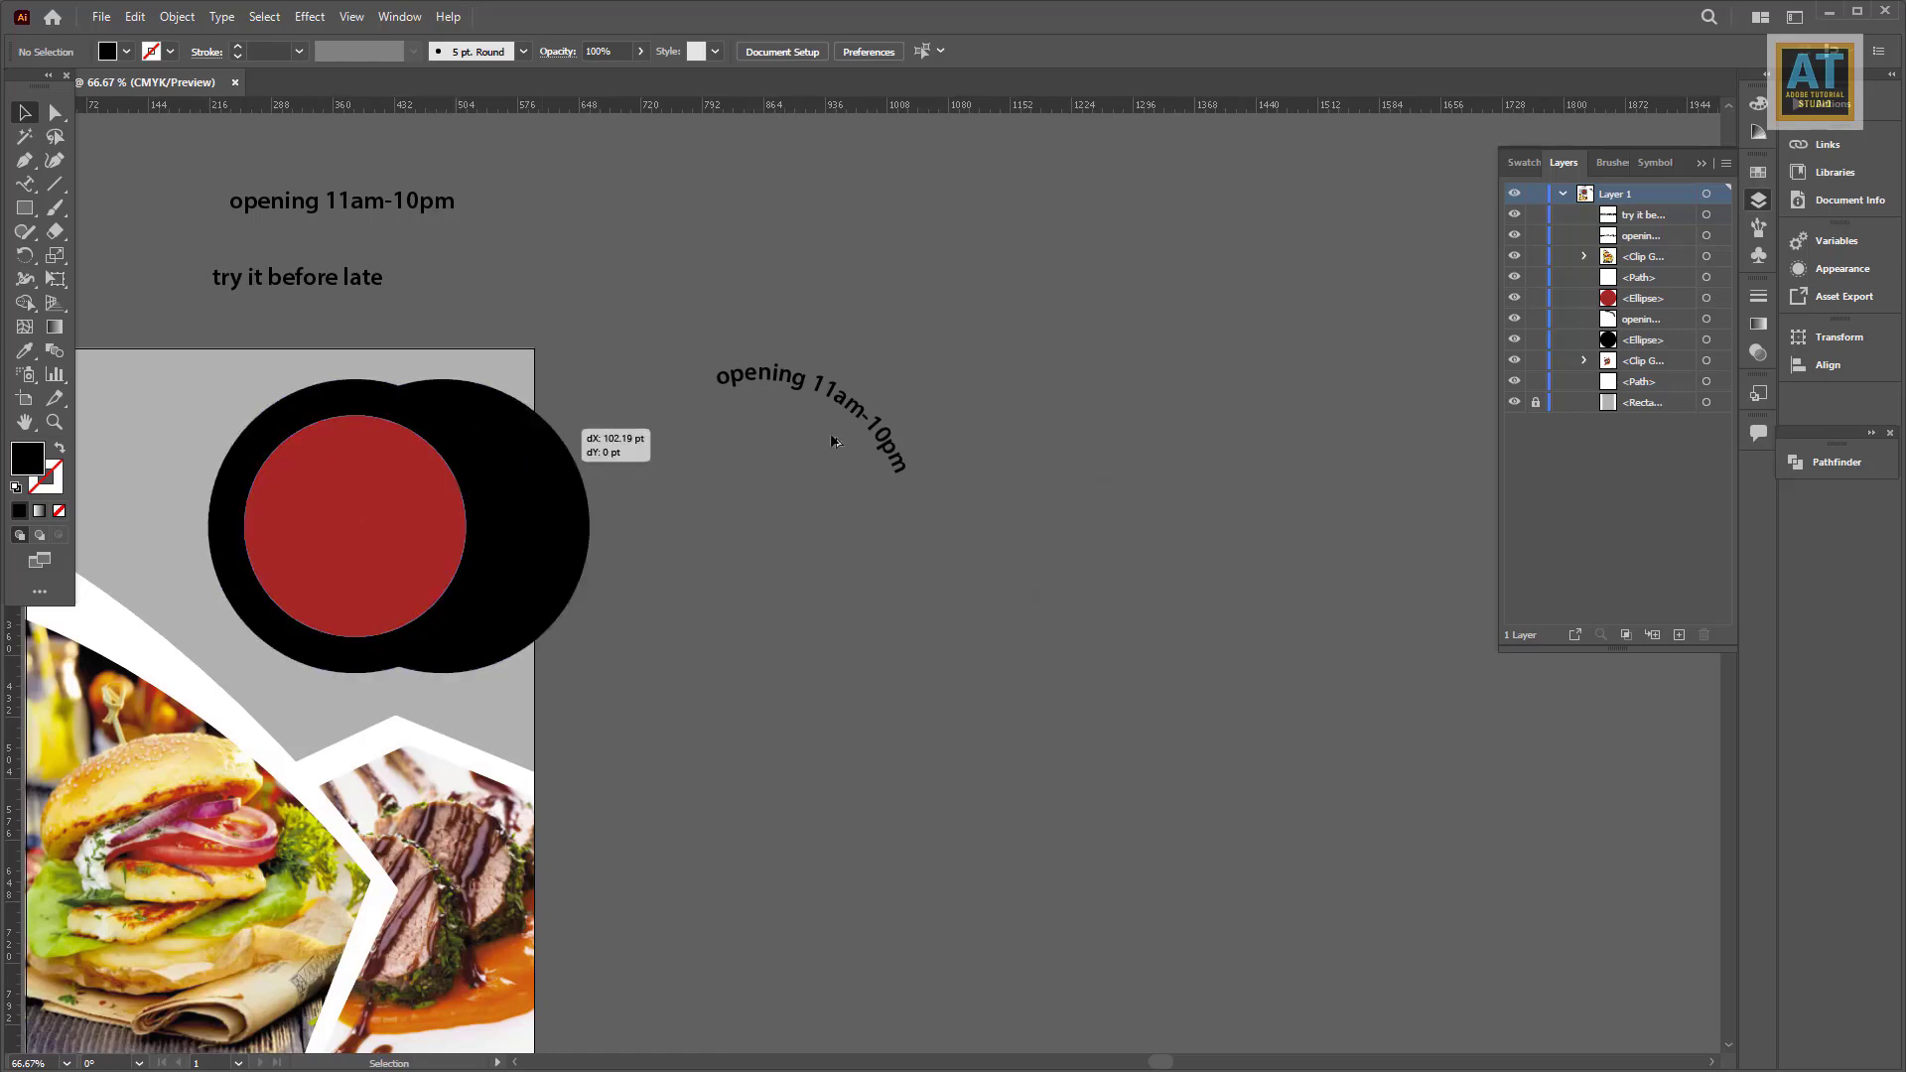
{"action": "key", "text": "t"}
{"action": "triple_click", "coordinate": [306, 276]}
{"action": "key", "text": "ctrl+c"}
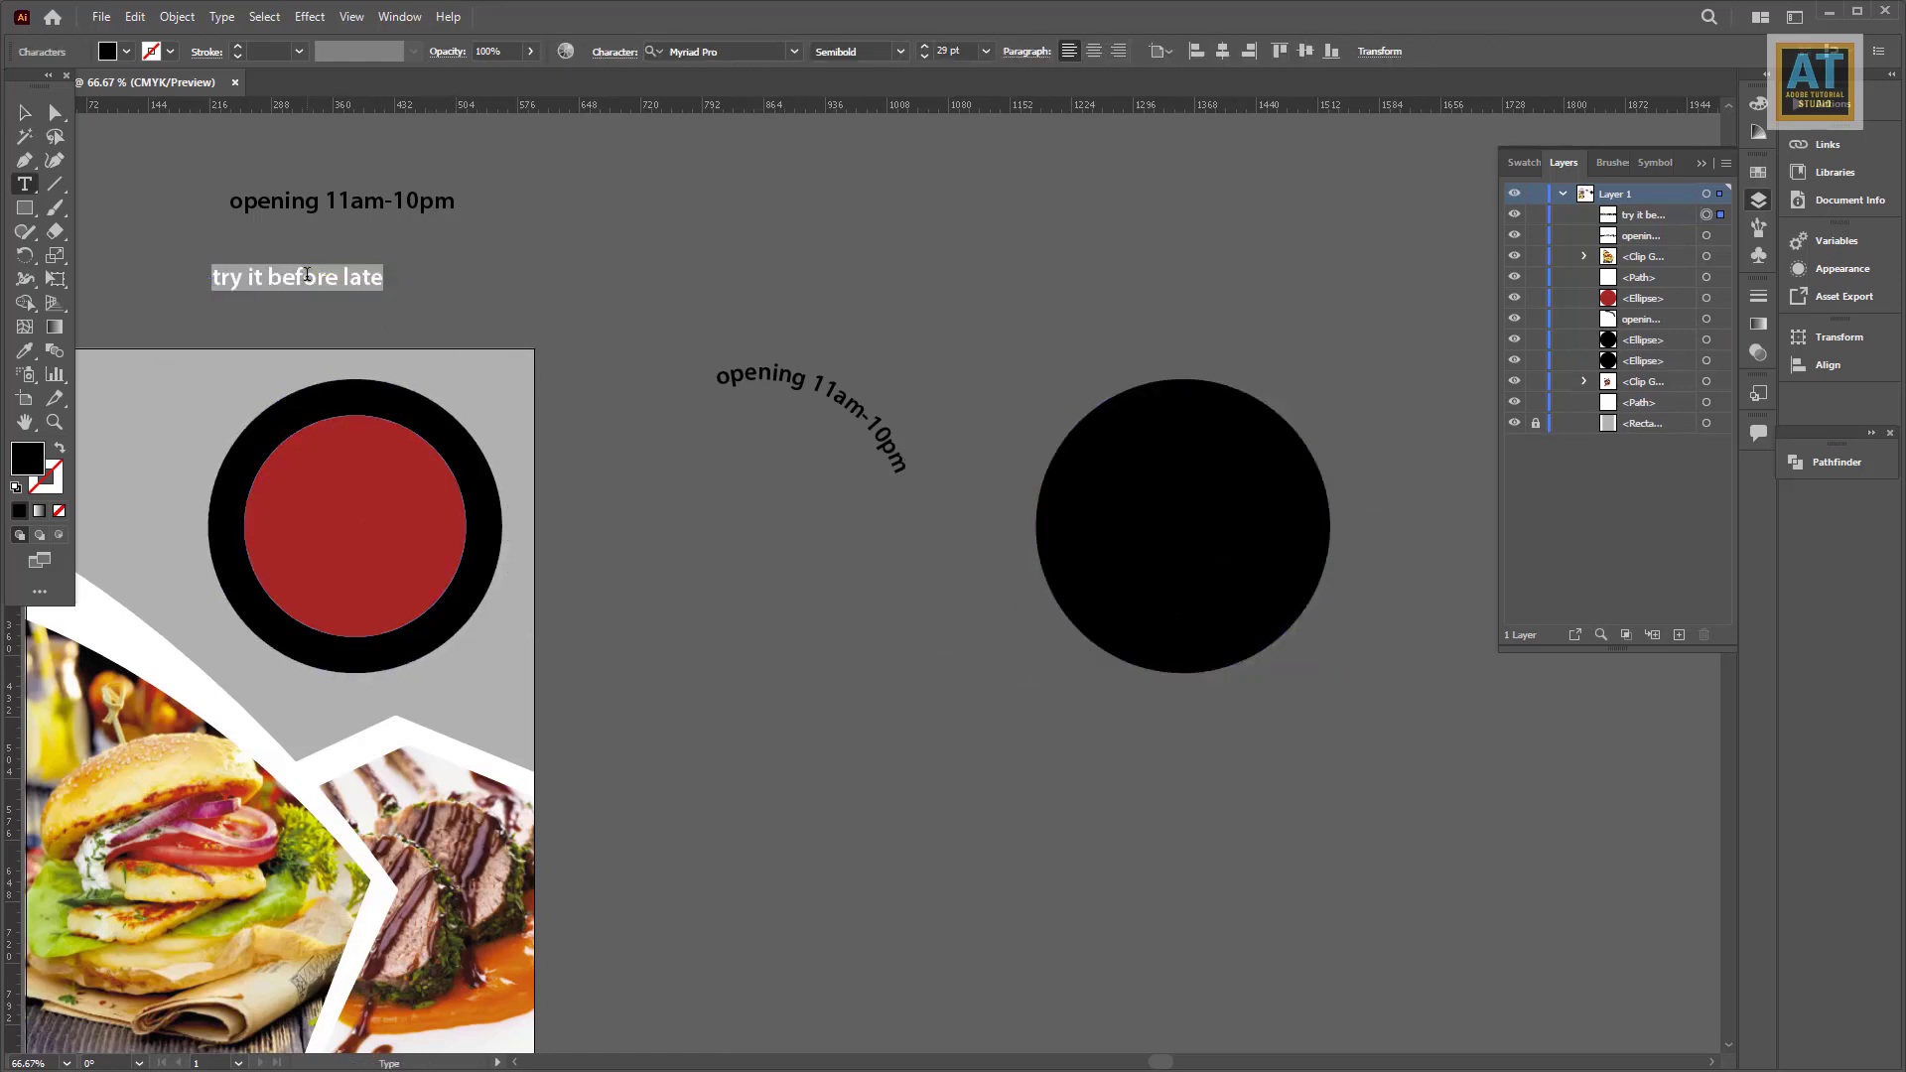
{"action": "key", "text": "Escape"}
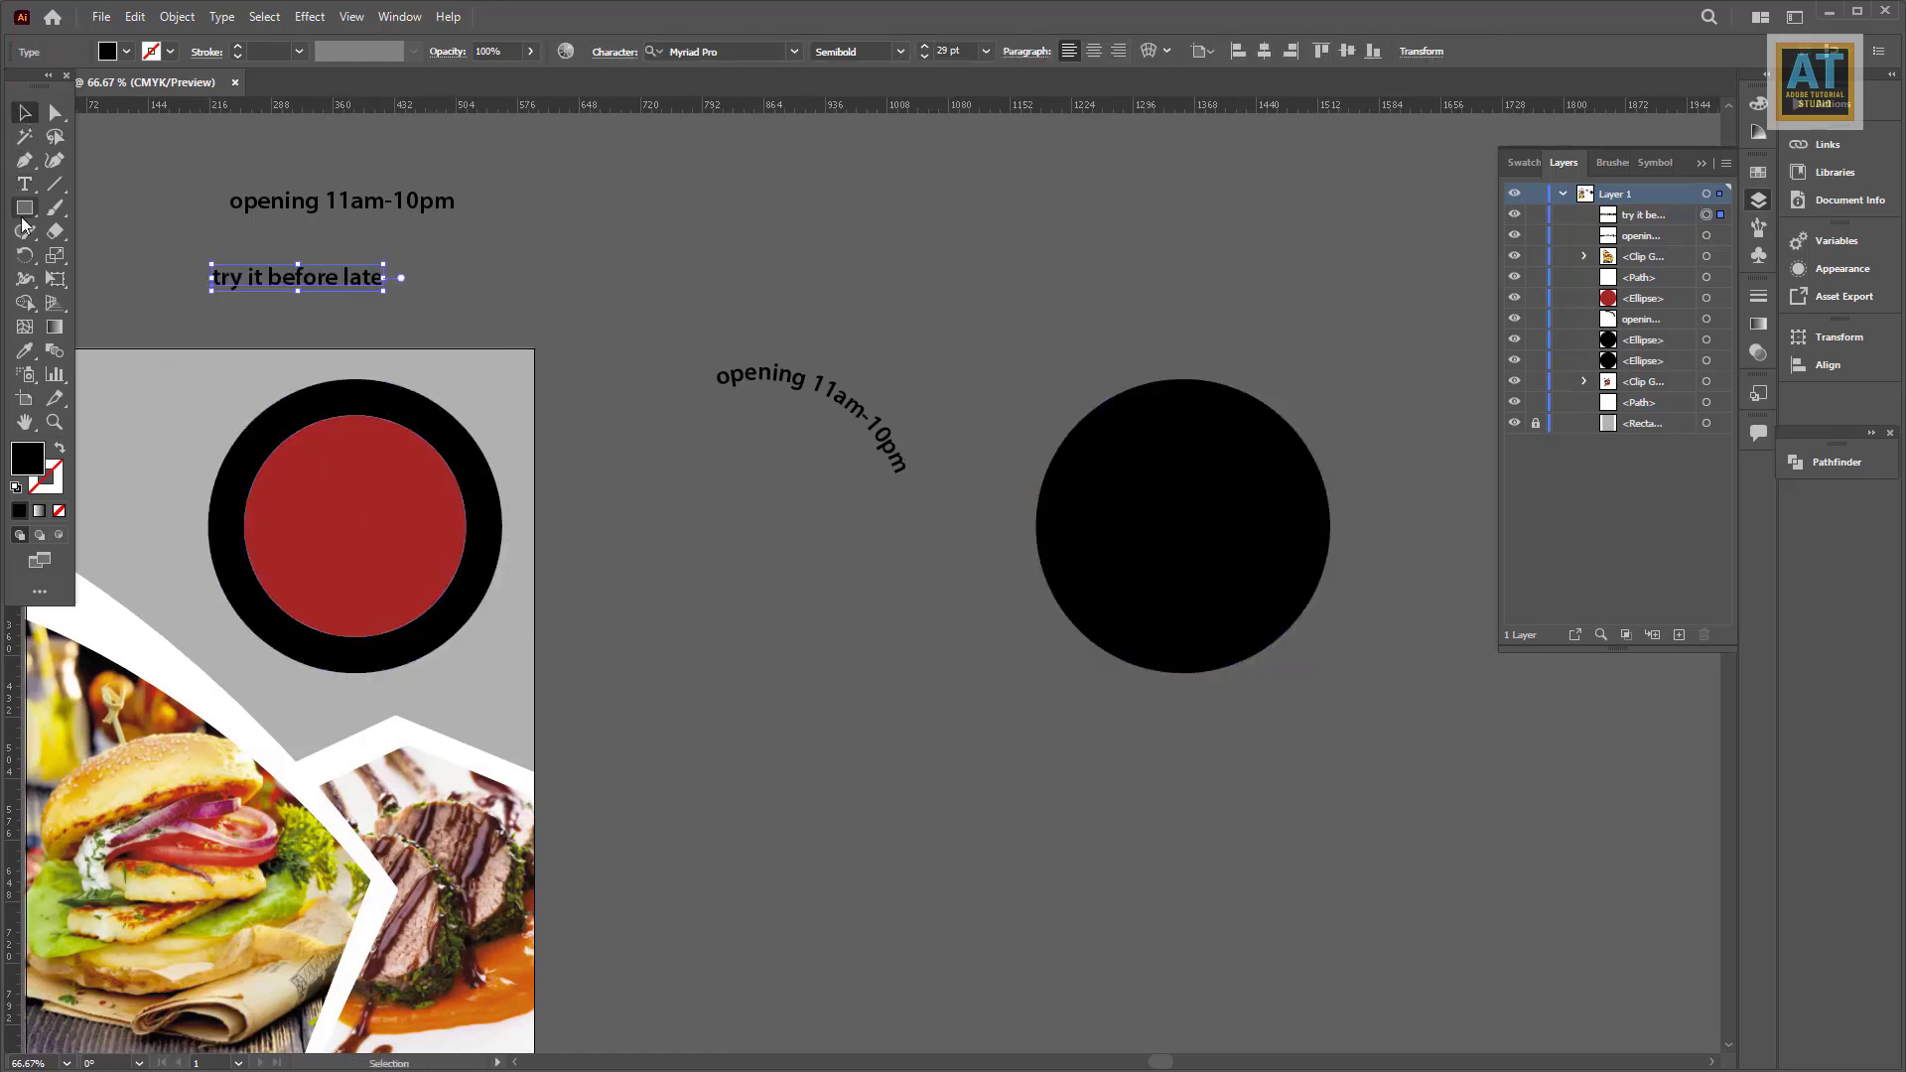
{"action": "left_click", "coordinate": [1099, 405]}
{"action": "key", "text": "ctrl+v"}
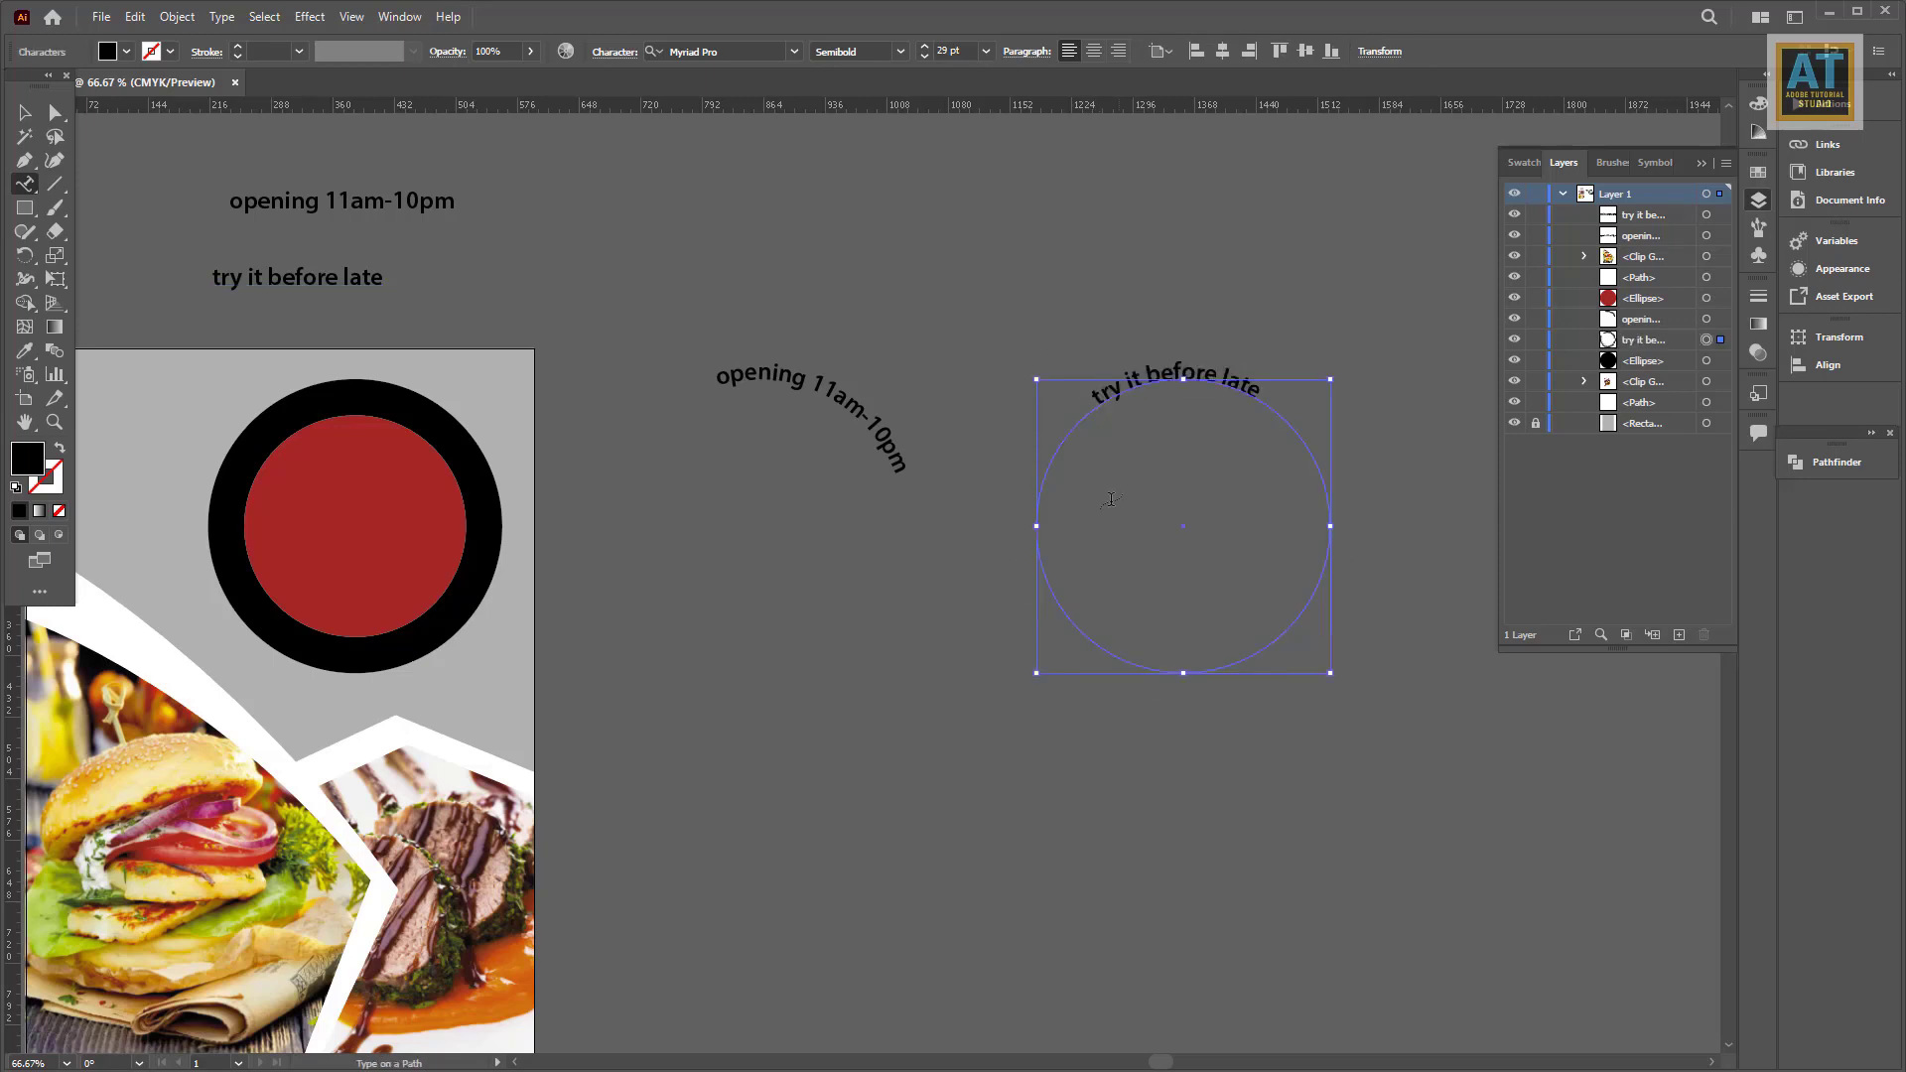
{"action": "left_click", "coordinate": [25, 114]}
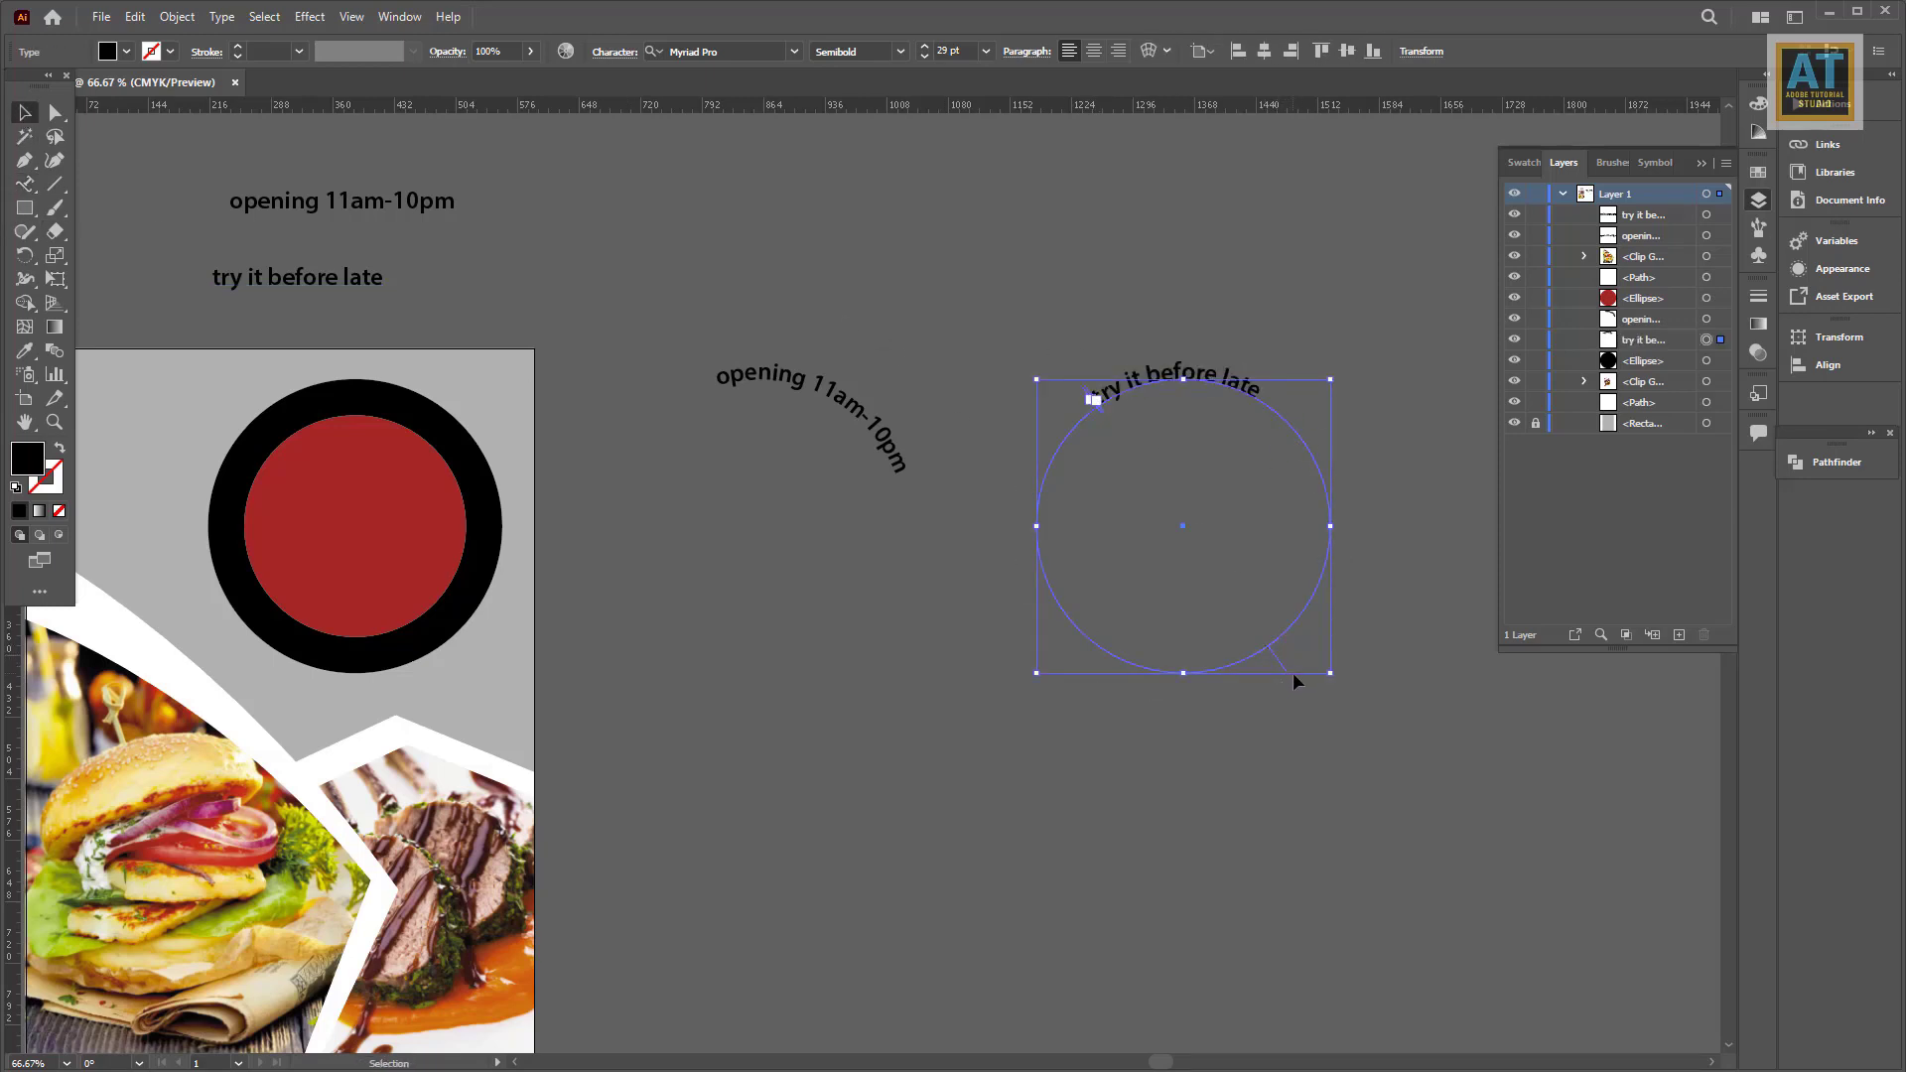
{"action": "left_click_drag", "start_coordinate": [1283, 665], "coordinate": [1284, 592]}
{"action": "left_click_drag", "start_coordinate": [1100, 646], "coordinate": [1097, 641]}
Step: Enlarge the black ring on the poster and fill it white
{"action": "left_click", "coordinate": [618, 531]}
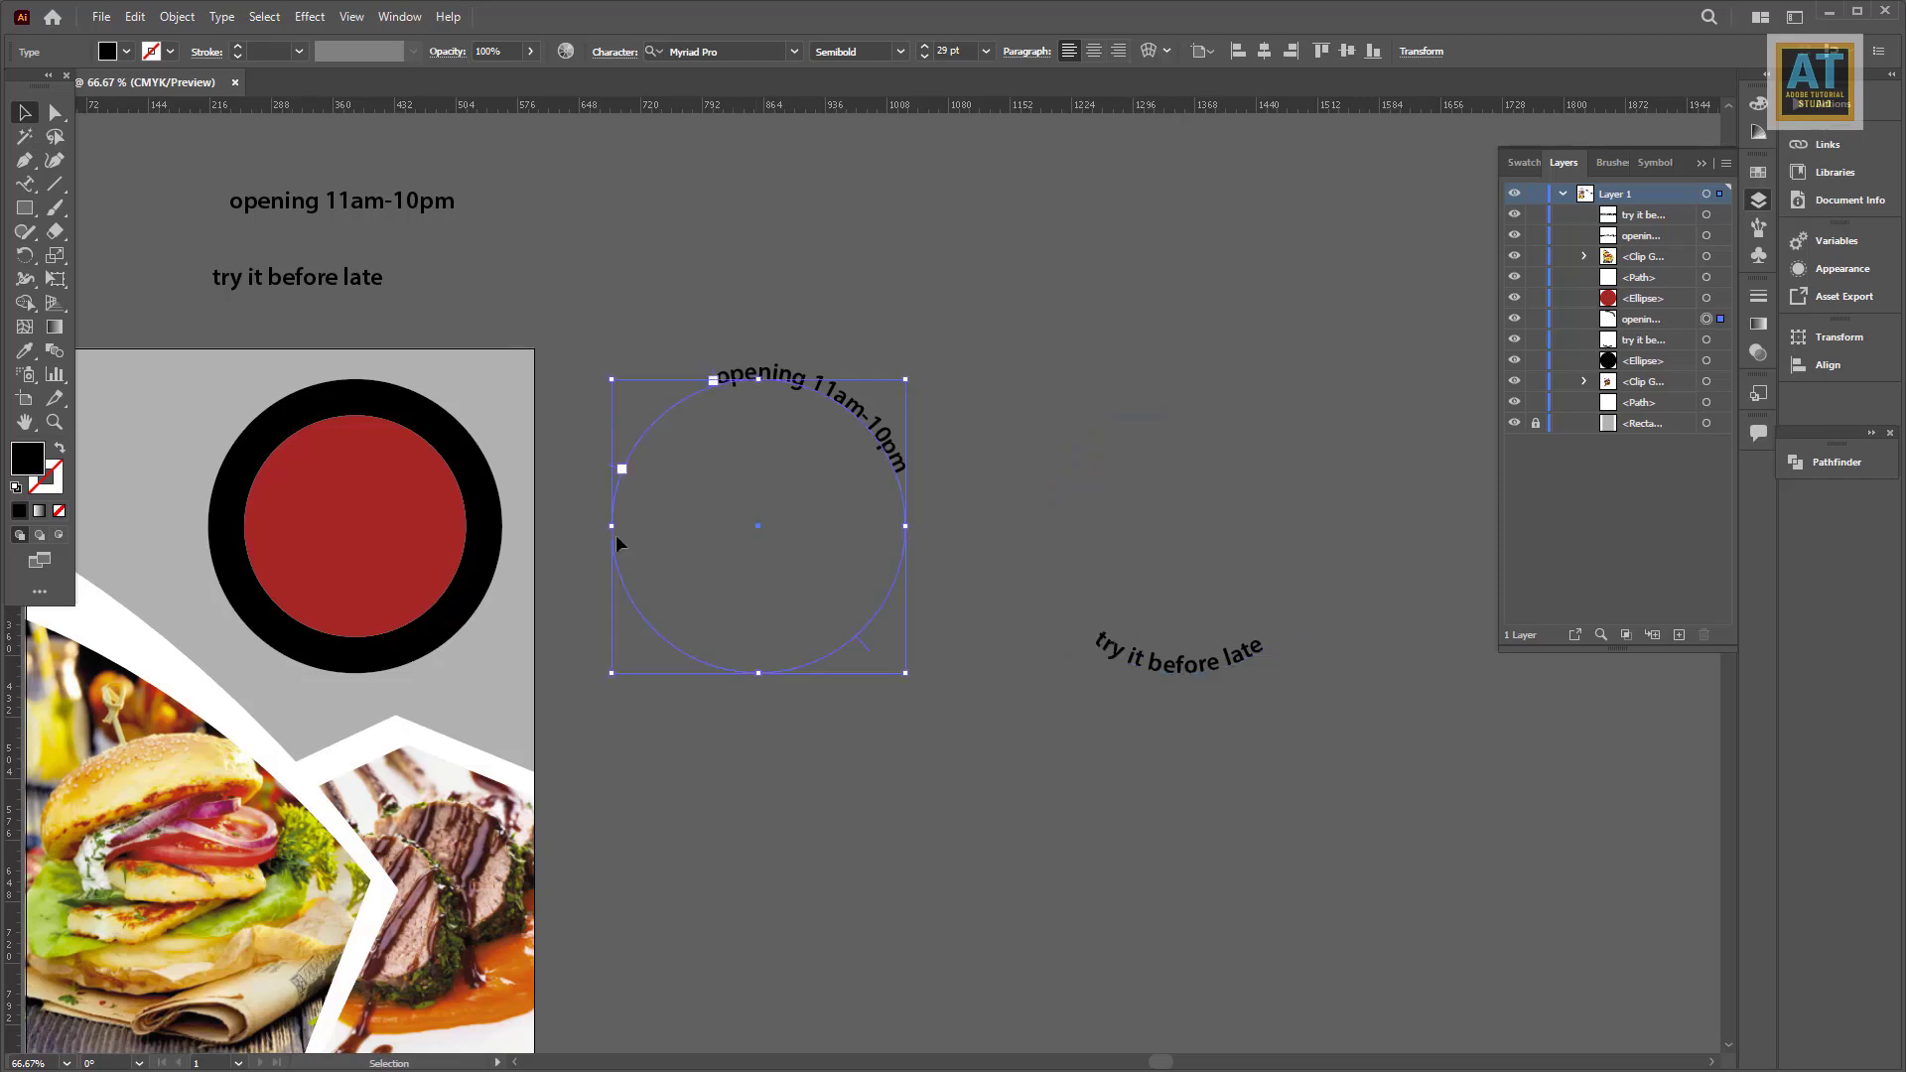
{"action": "scroll", "coordinate": [645, 566], "scroll_direction": "left", "scroll_amount": 3}
{"action": "scroll", "coordinate": [645, 565], "scroll_direction": "down", "scroll_amount": 1}
{"action": "left_click", "coordinate": [671, 560]}
{"action": "left_click_drag", "start_coordinate": [715, 617], "coordinate": [732, 633]}
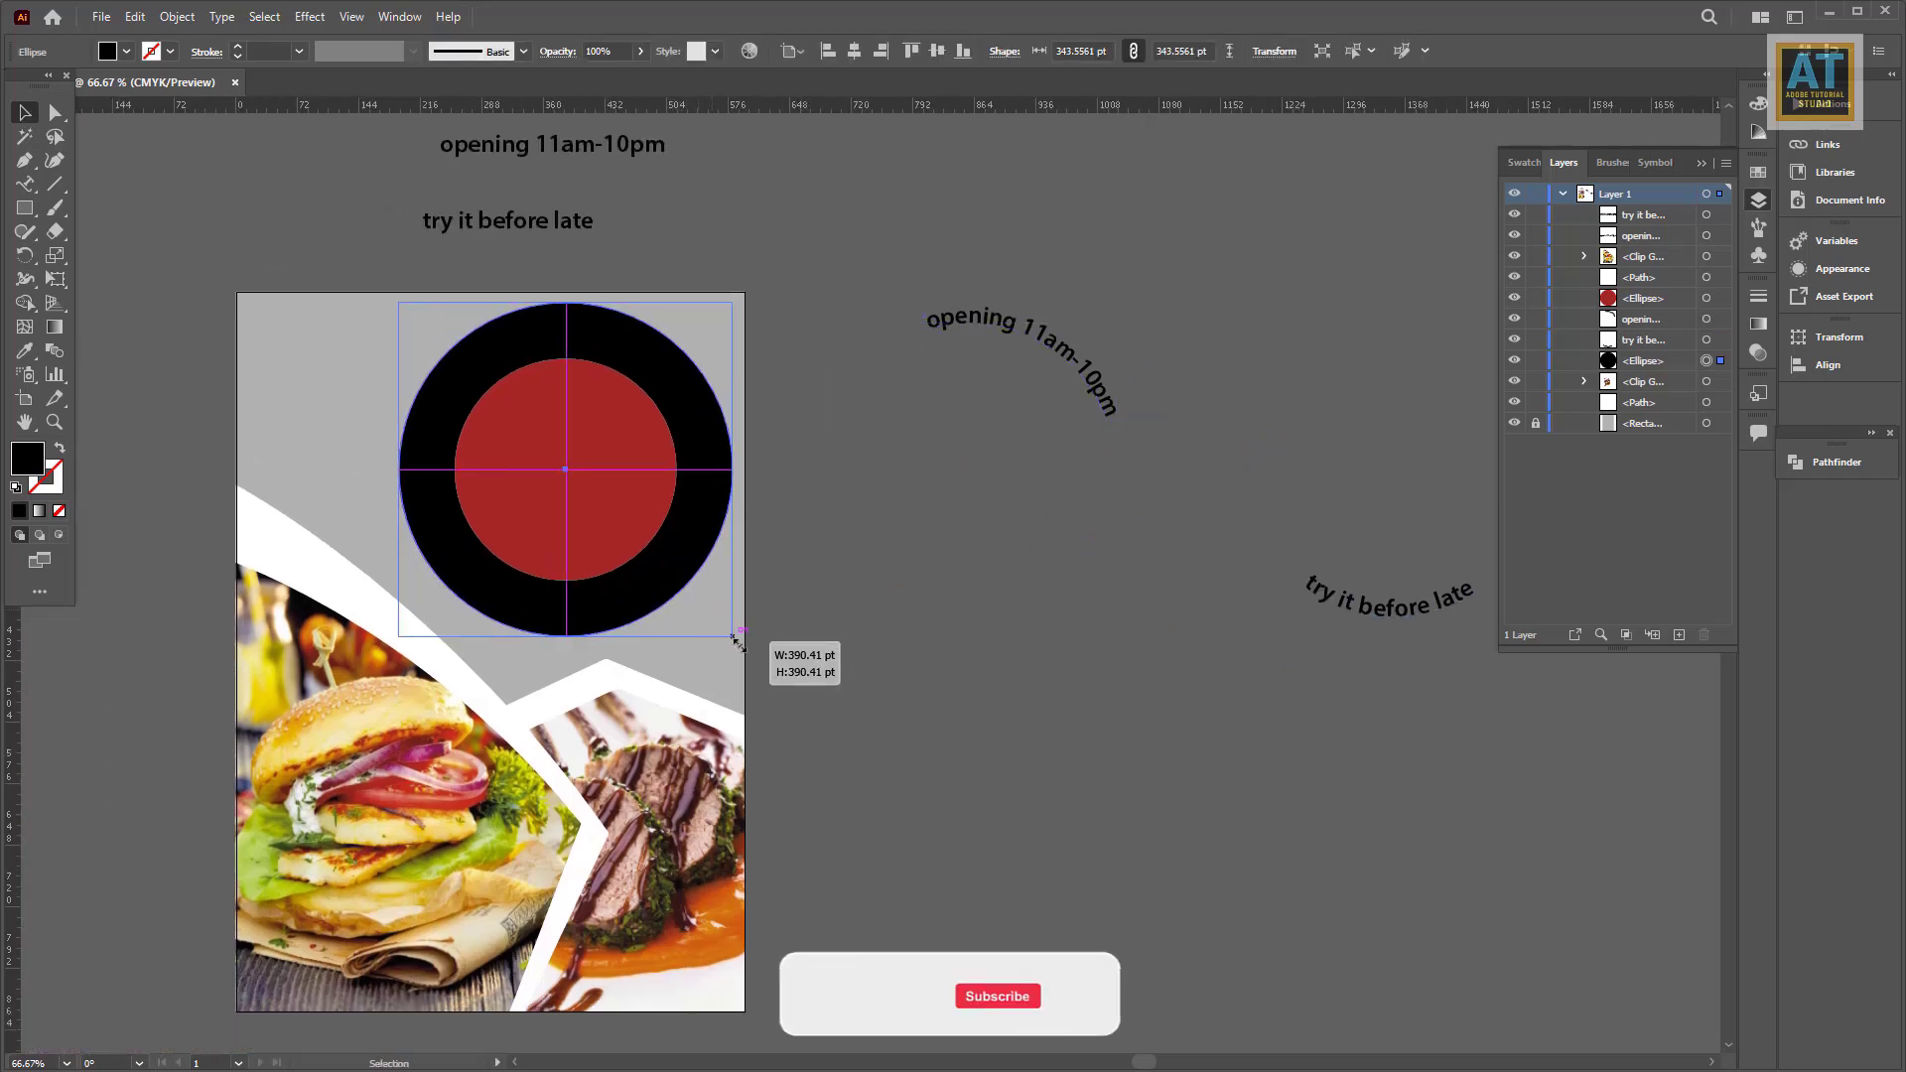
{"action": "left_click", "coordinate": [127, 51]}
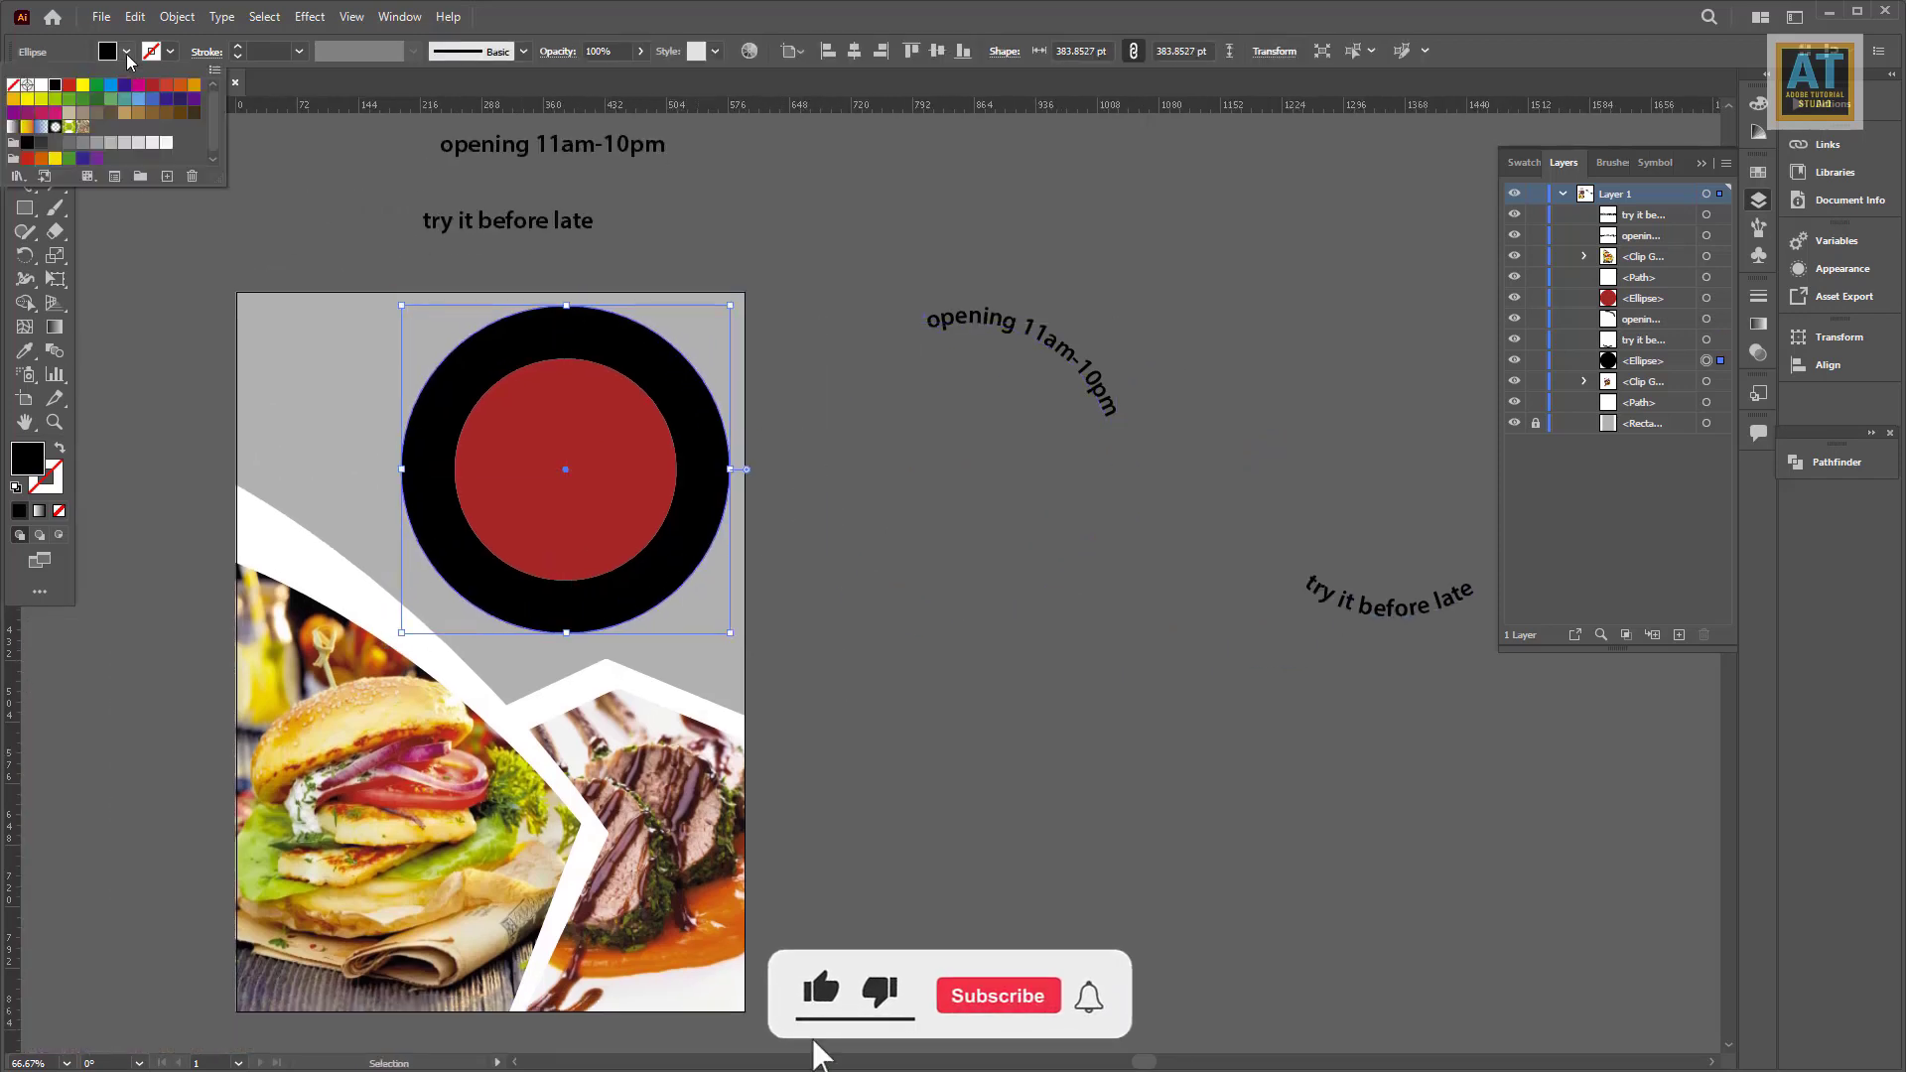
{"action": "left_click", "coordinate": [40, 85]}
Step: Align both curved texts, move them onto the white ring, and centre them on the red circle
{"action": "left_click", "coordinate": [987, 494]}
{"action": "left_click_drag", "start_coordinate": [1029, 413], "coordinate": [948, 169]}
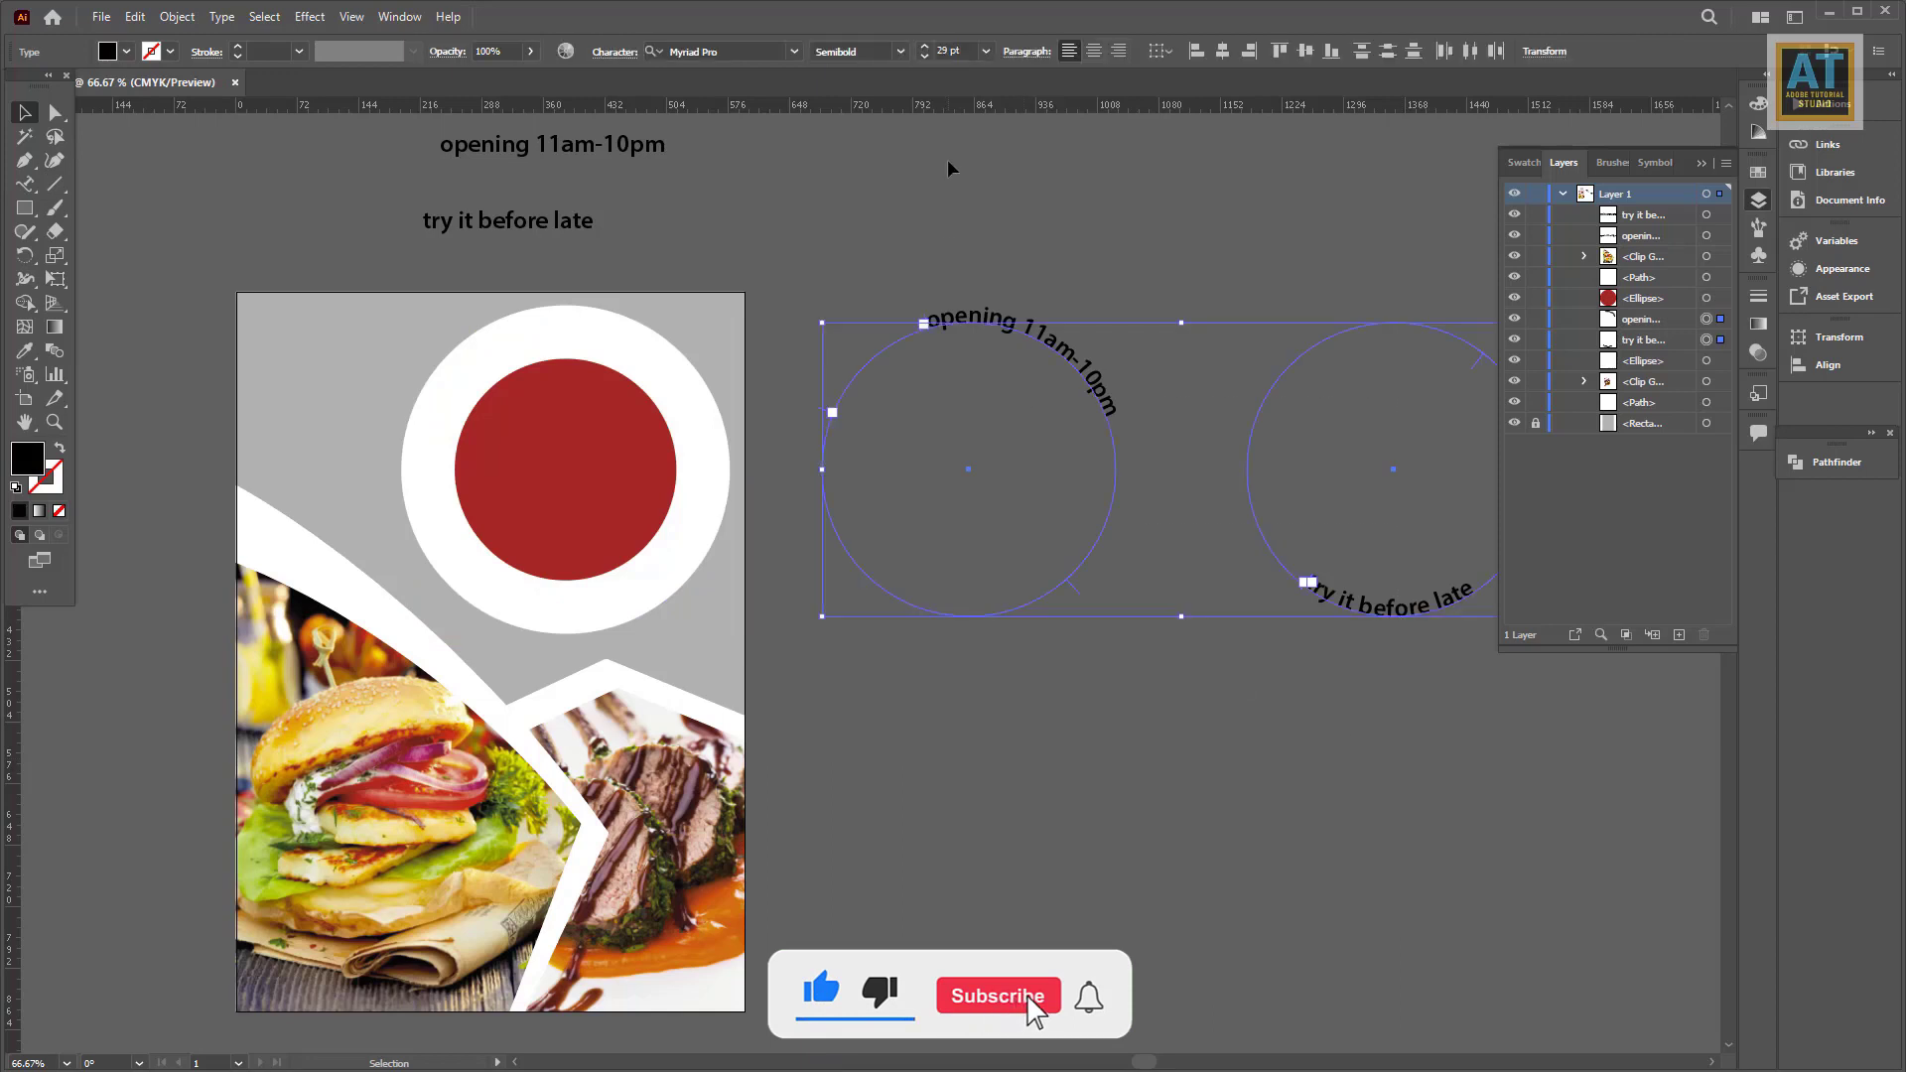
{"action": "left_click", "coordinate": [1221, 52]}
{"action": "left_click_drag", "start_coordinate": [1270, 342], "coordinate": [643, 349]}
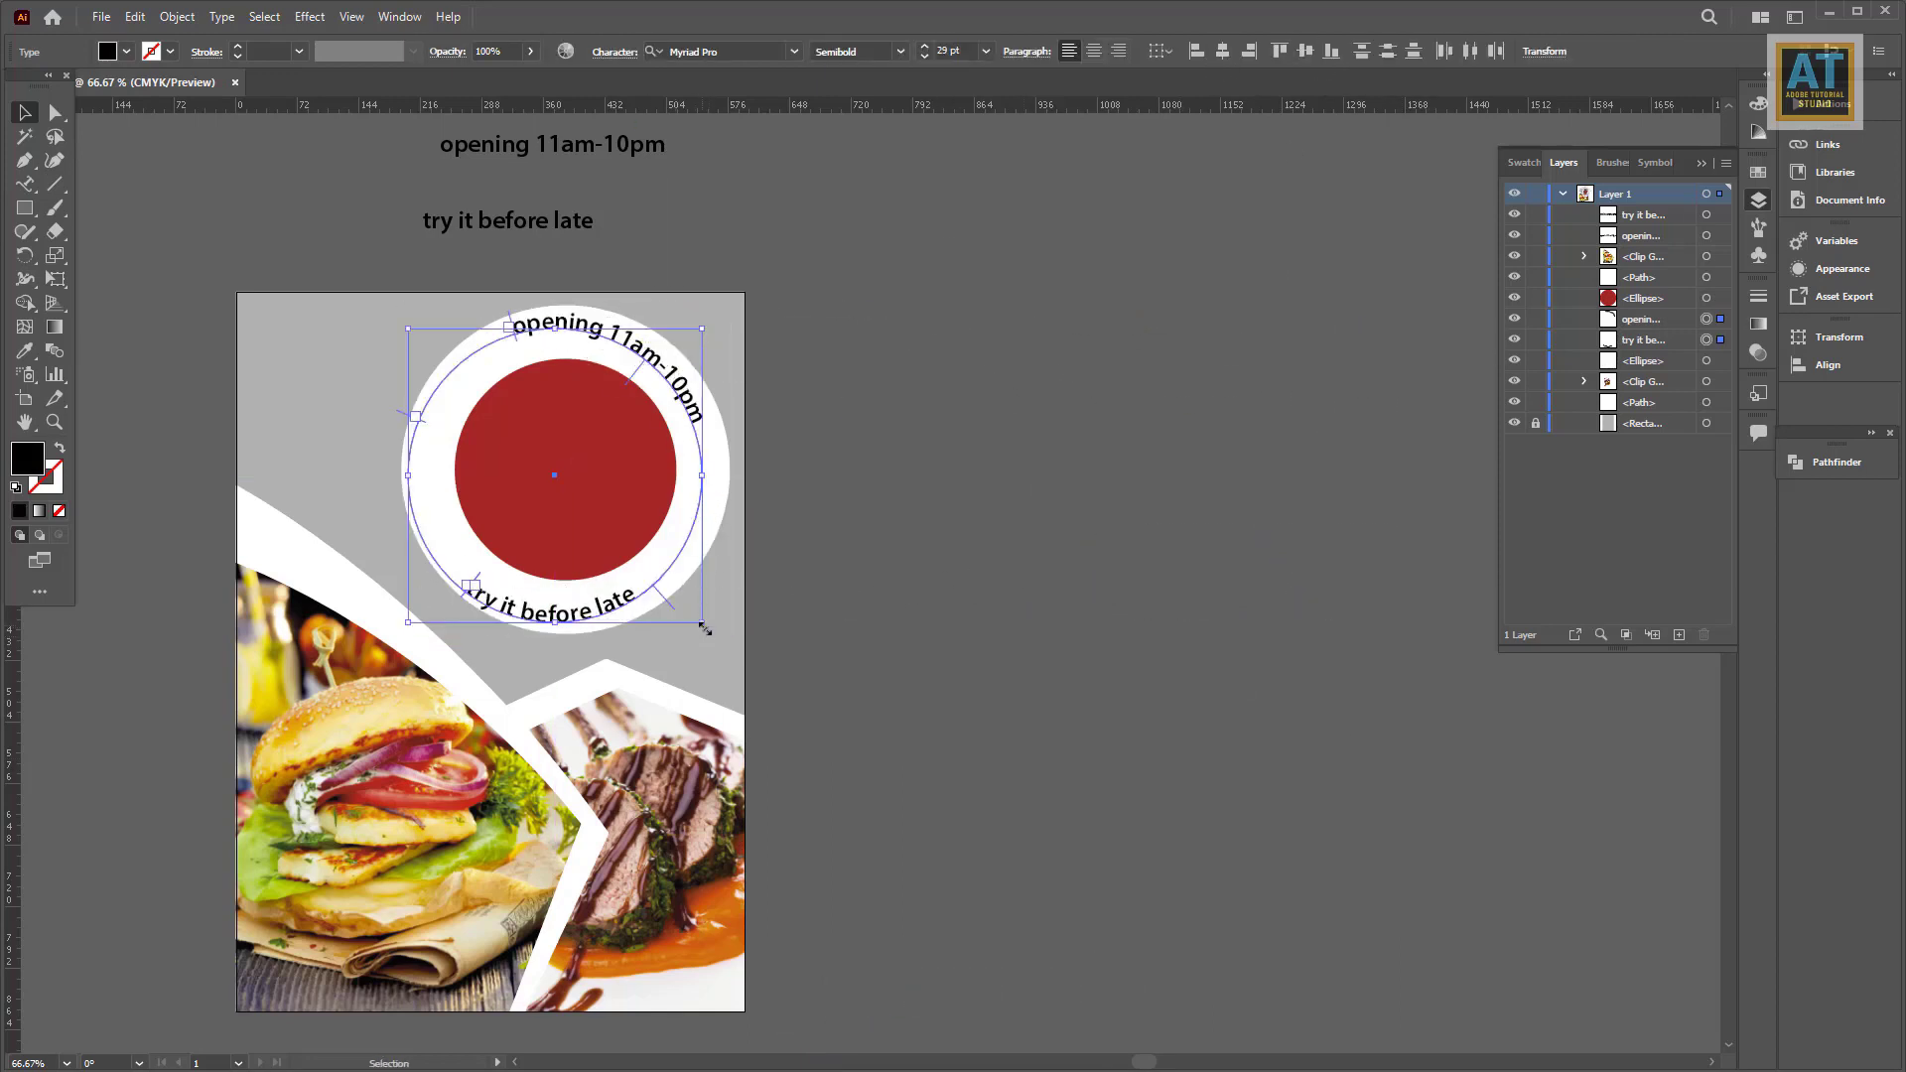
{"action": "left_click_drag", "start_coordinate": [703, 629], "coordinate": [685, 609]}
{"action": "left_click_drag", "start_coordinate": [788, 580], "coordinate": [497, 310]}
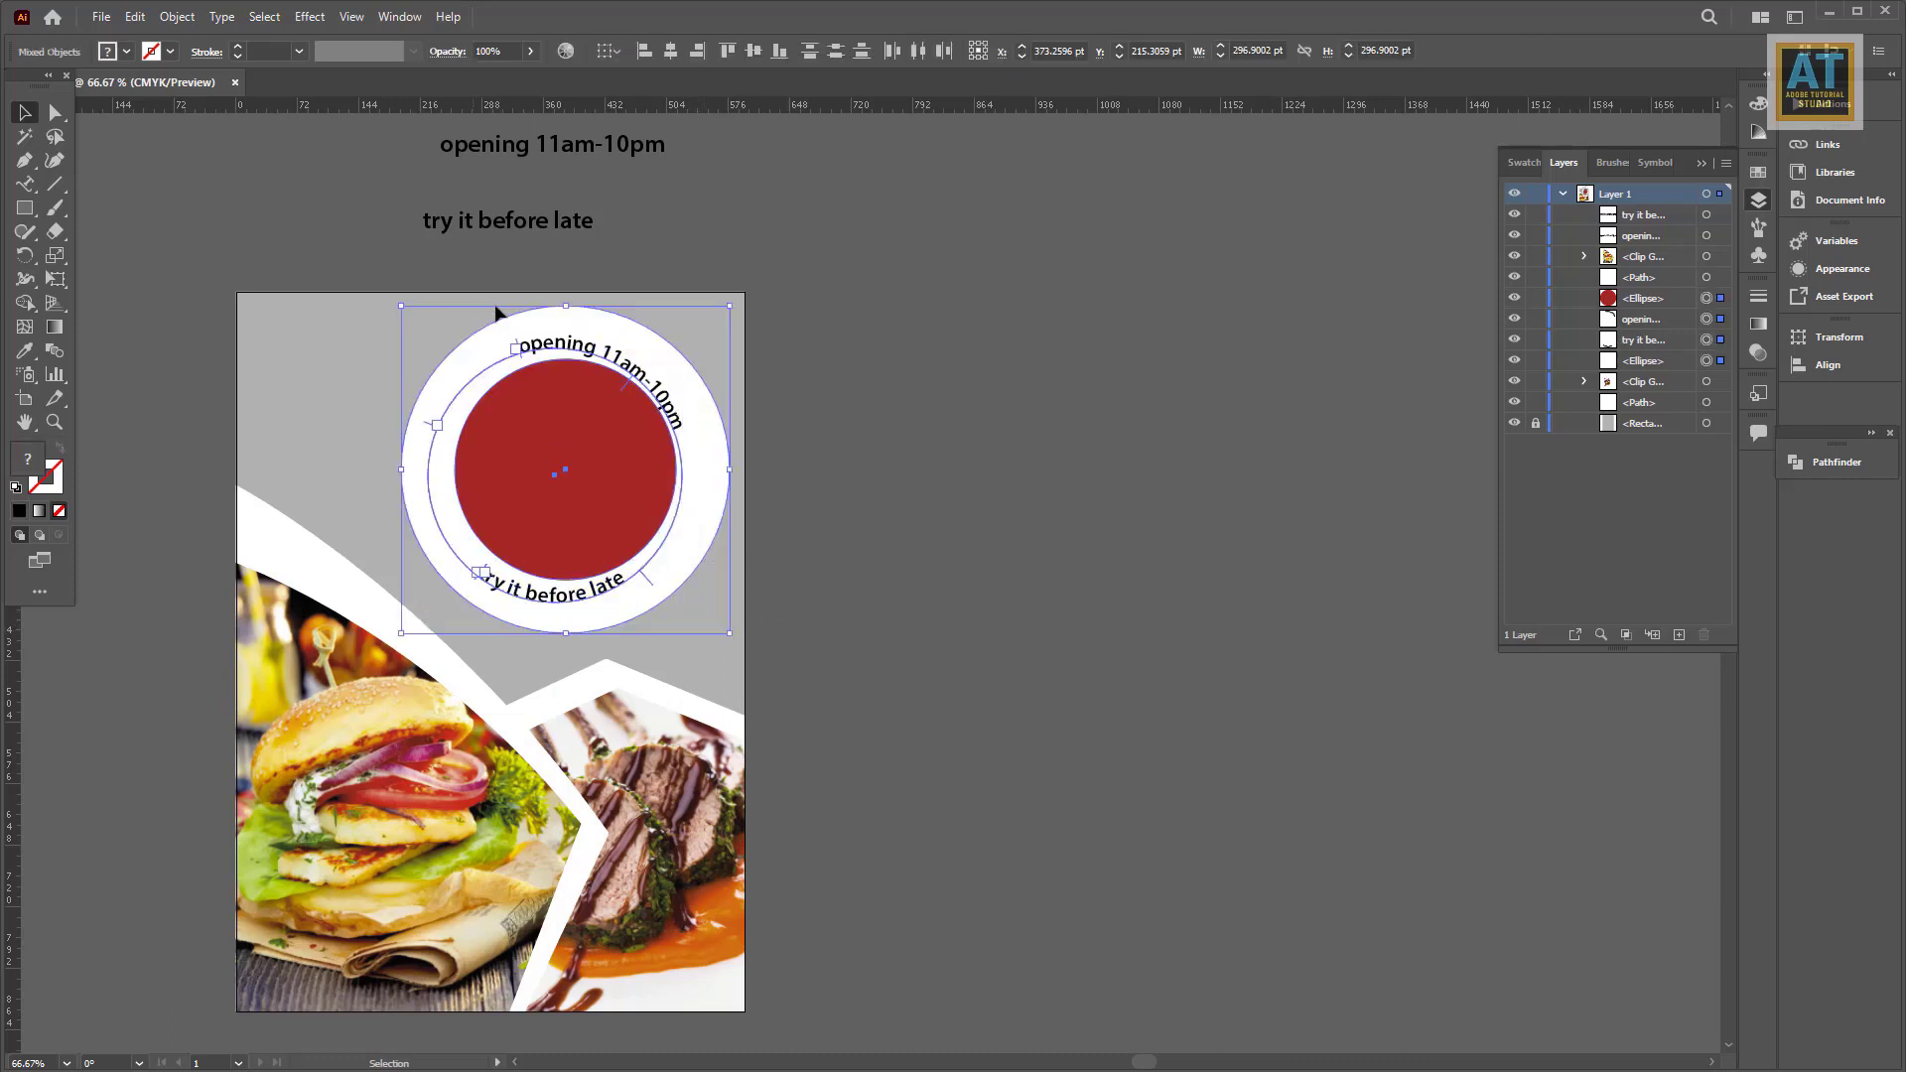
{"action": "left_click", "coordinate": [673, 52]}
{"action": "left_click", "coordinate": [753, 52]}
{"action": "left_click", "coordinate": [945, 426]}
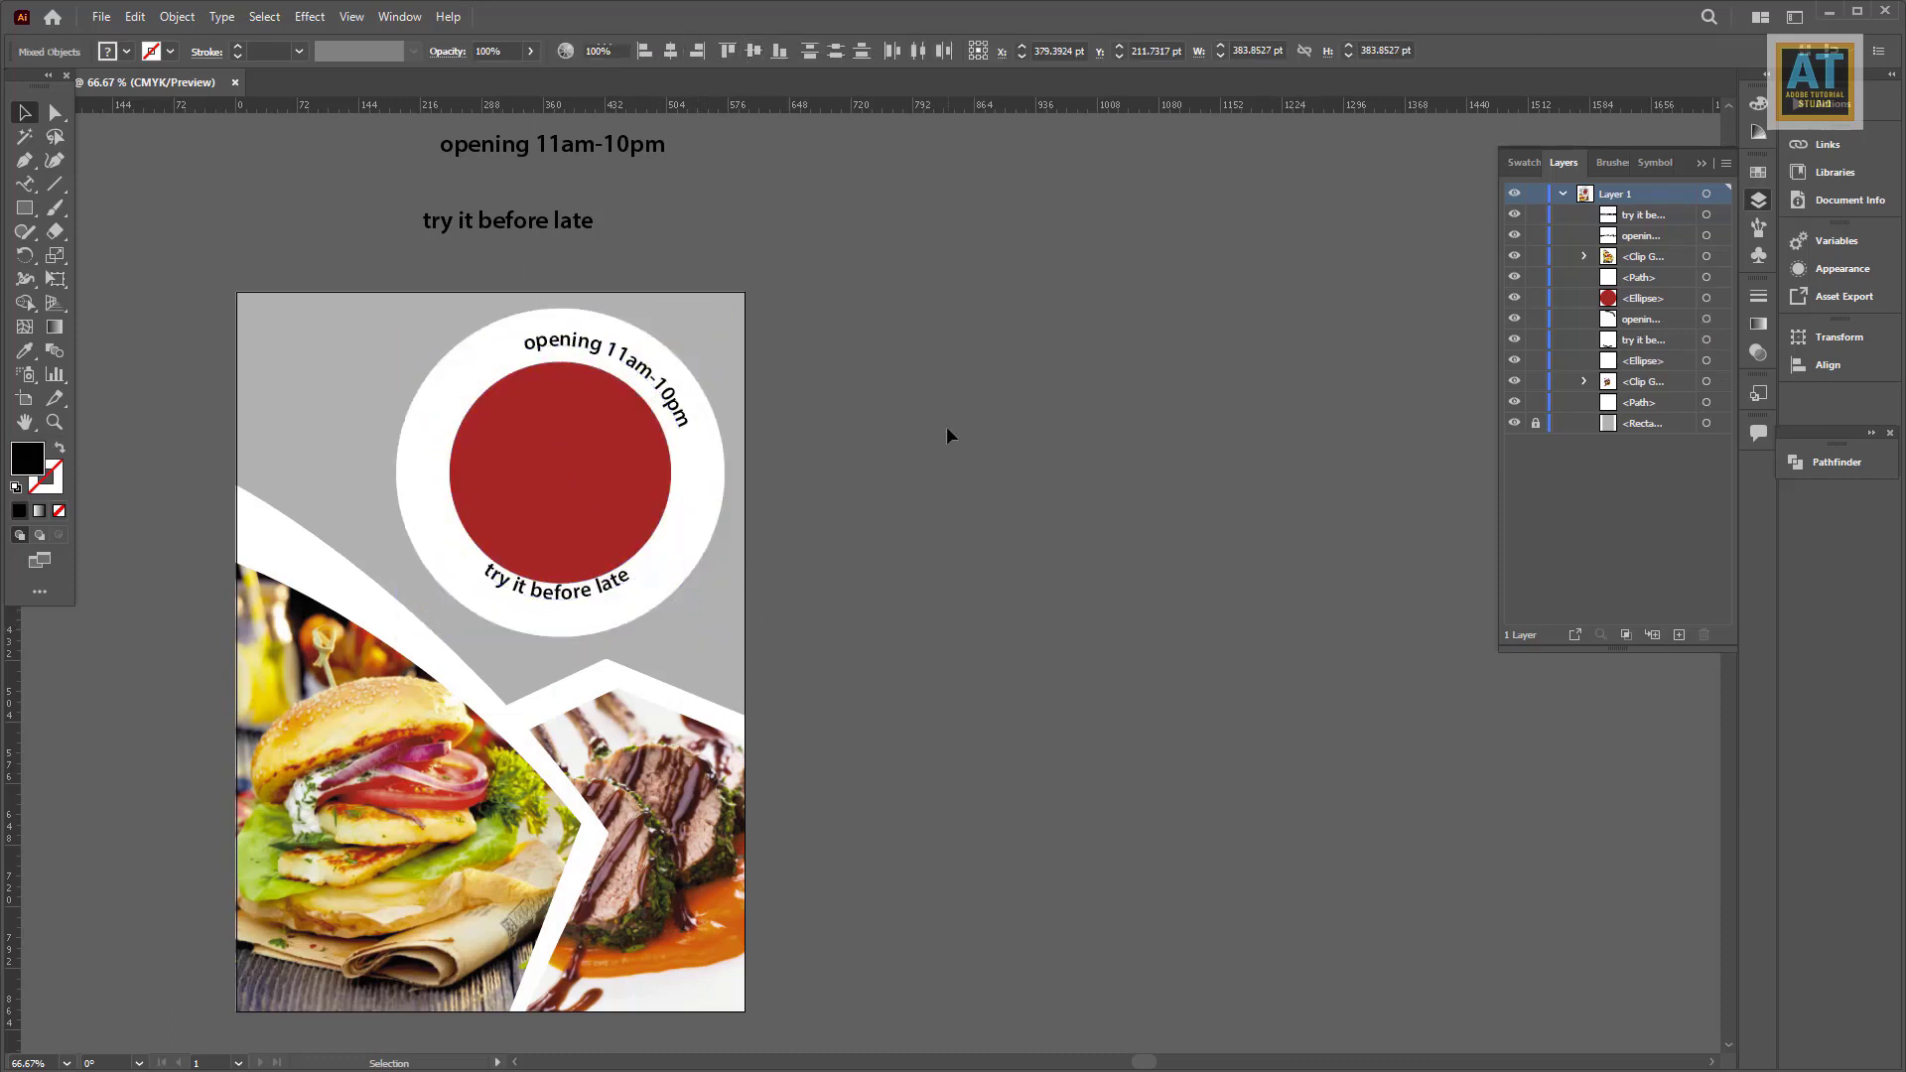
Step: Reselect the two curved texts and enlarge them around the white ring
{"action": "left_click", "coordinate": [573, 623]}
{"action": "left_click", "coordinate": [681, 409]}
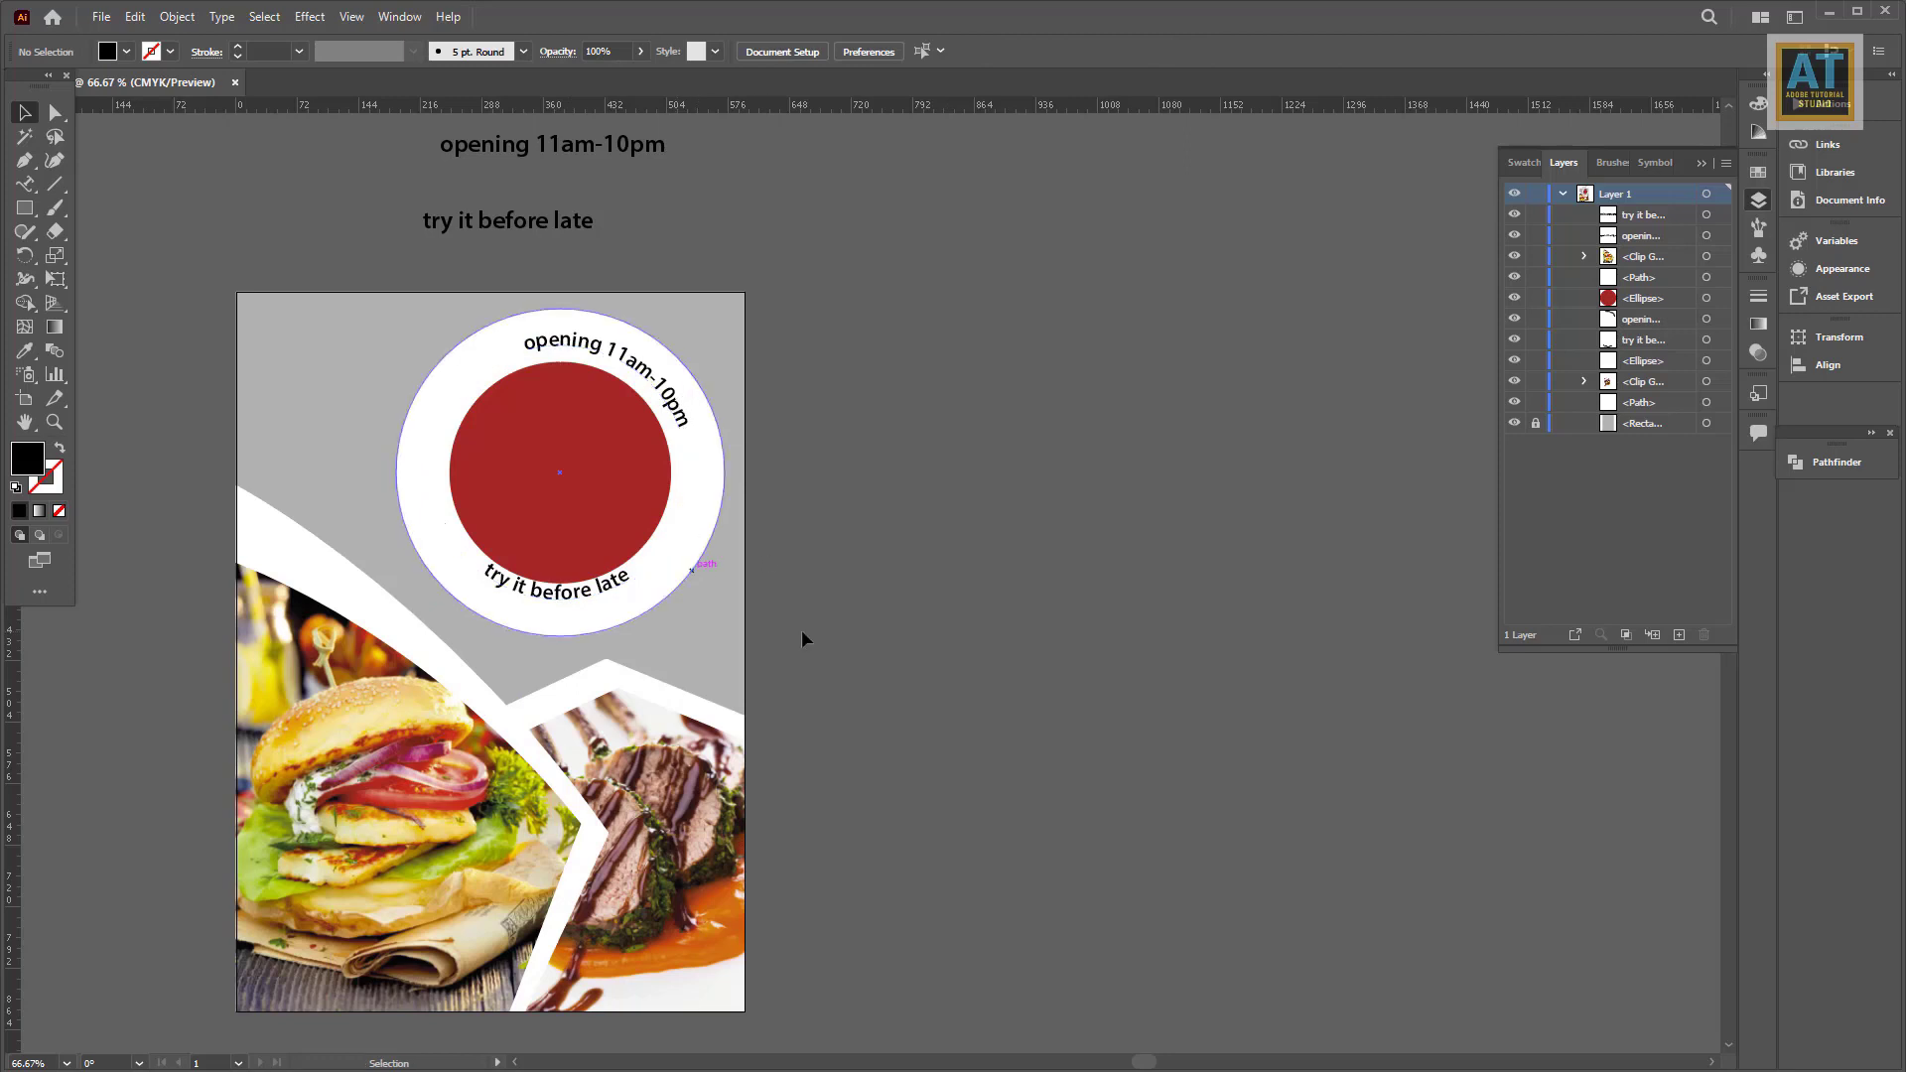
{"action": "left_click", "coordinate": [553, 430]}
{"action": "left_click", "coordinate": [790, 592]}
{"action": "left_click", "coordinate": [635, 442]}
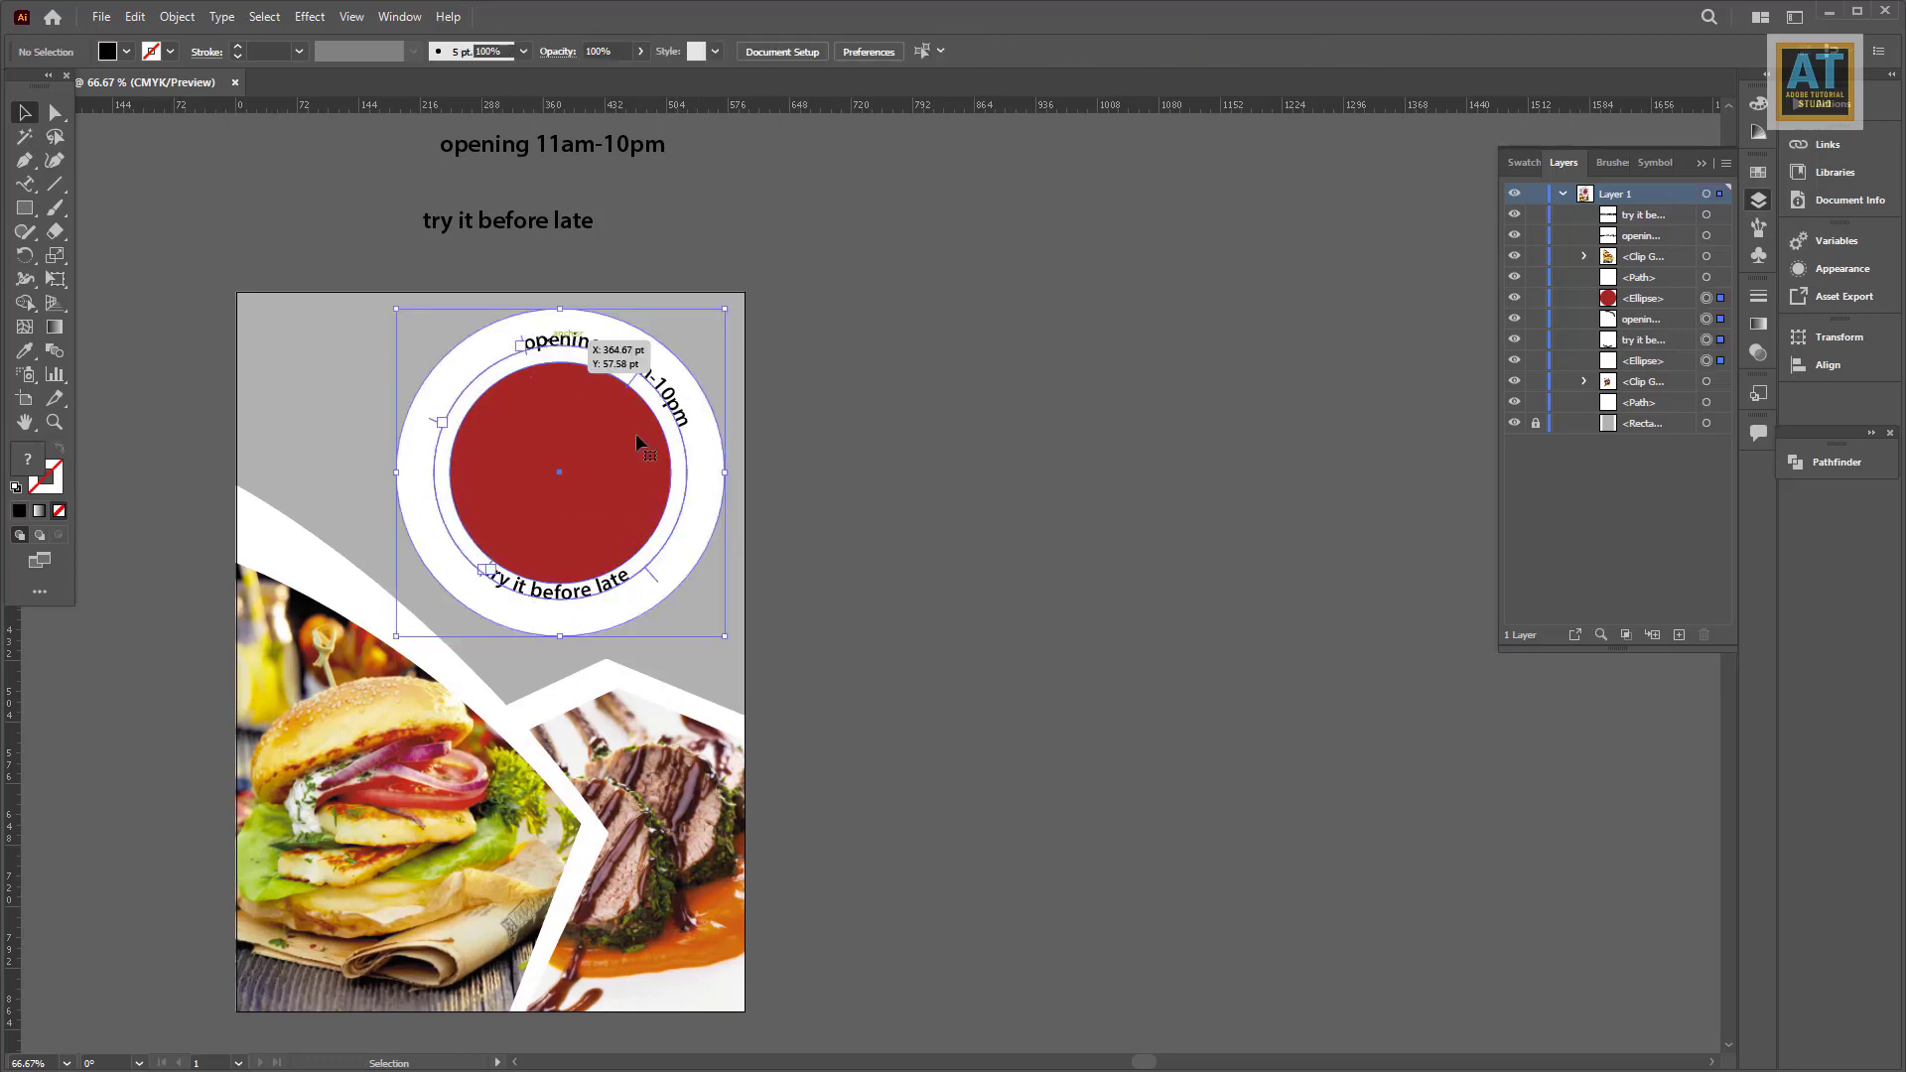
{"action": "left_click", "coordinate": [715, 503], "text": "shift"}
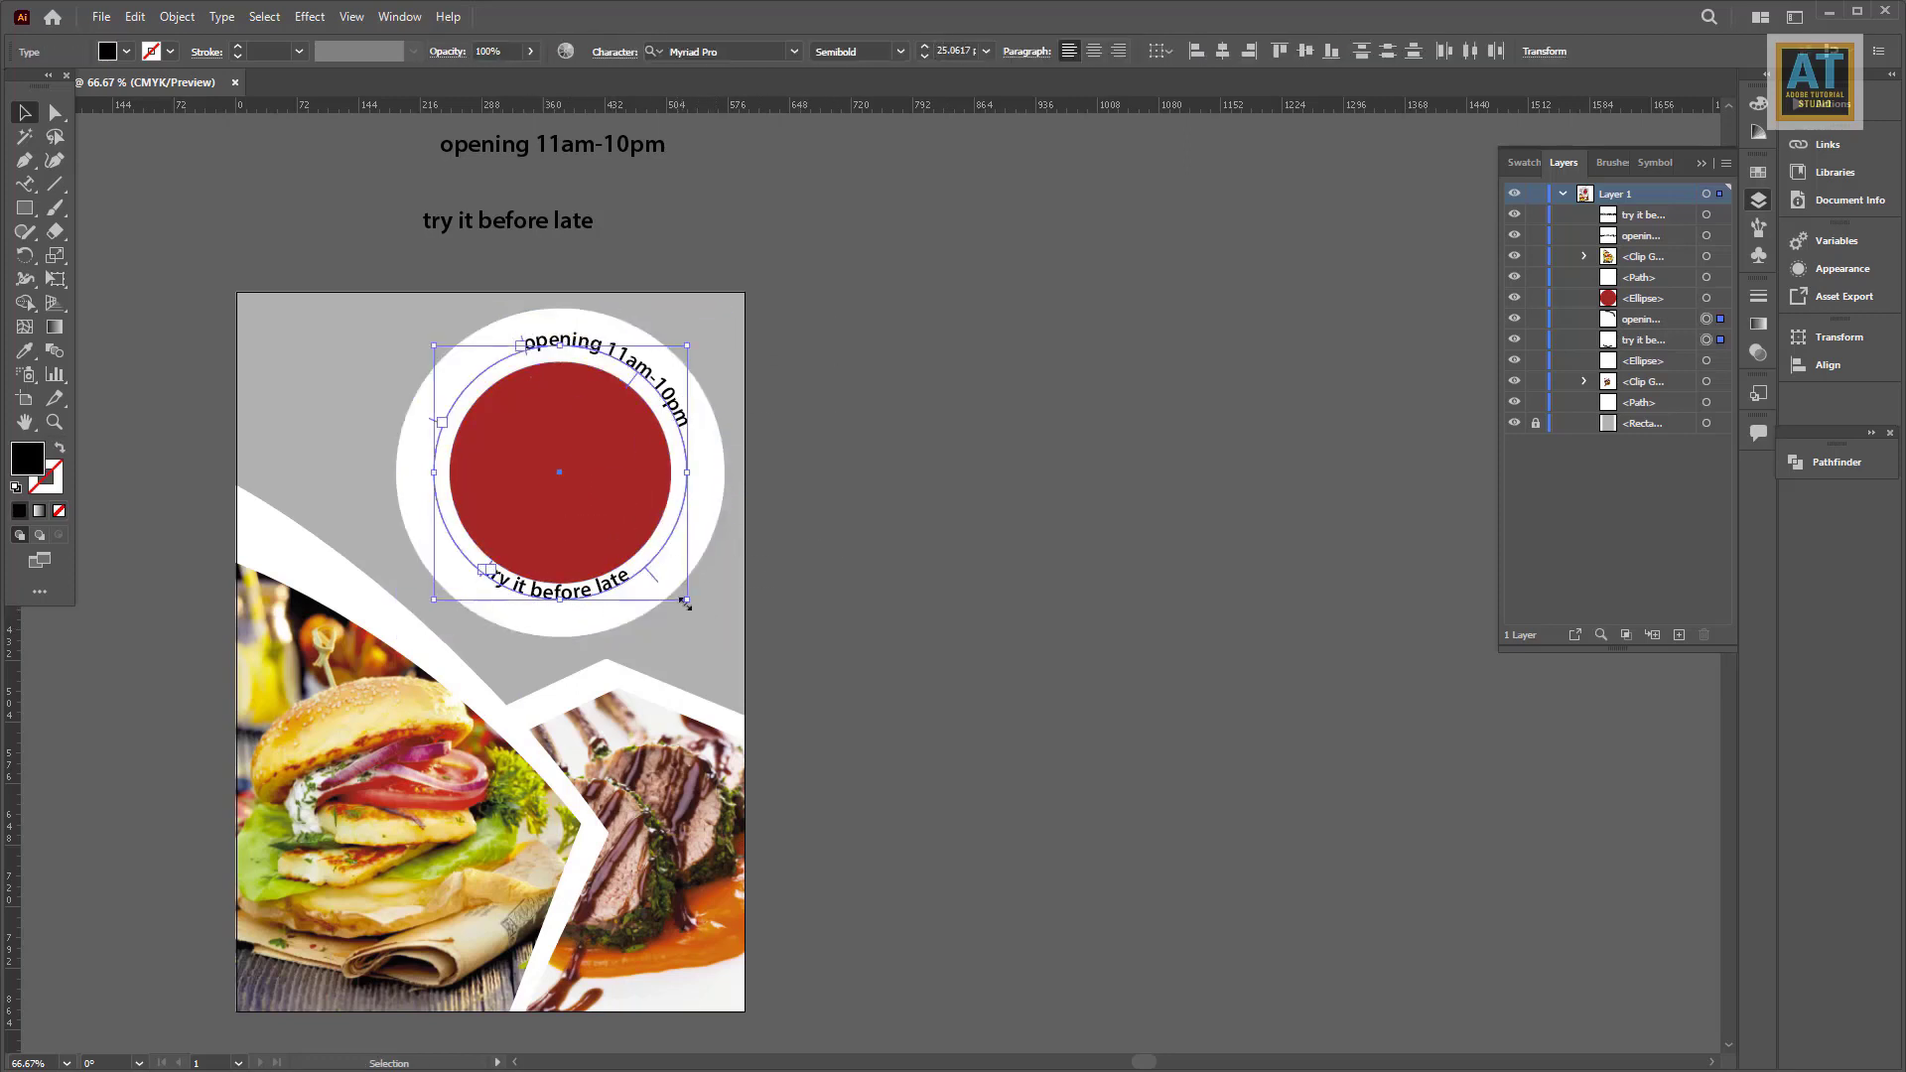
{"action": "left_click_drag", "start_coordinate": [685, 603], "coordinate": [707, 623]}
Step: Shrink the 'opening 11am-10pm' text slightly and enlarge the red circle inside the ring
{"action": "left_click", "coordinate": [872, 614]}
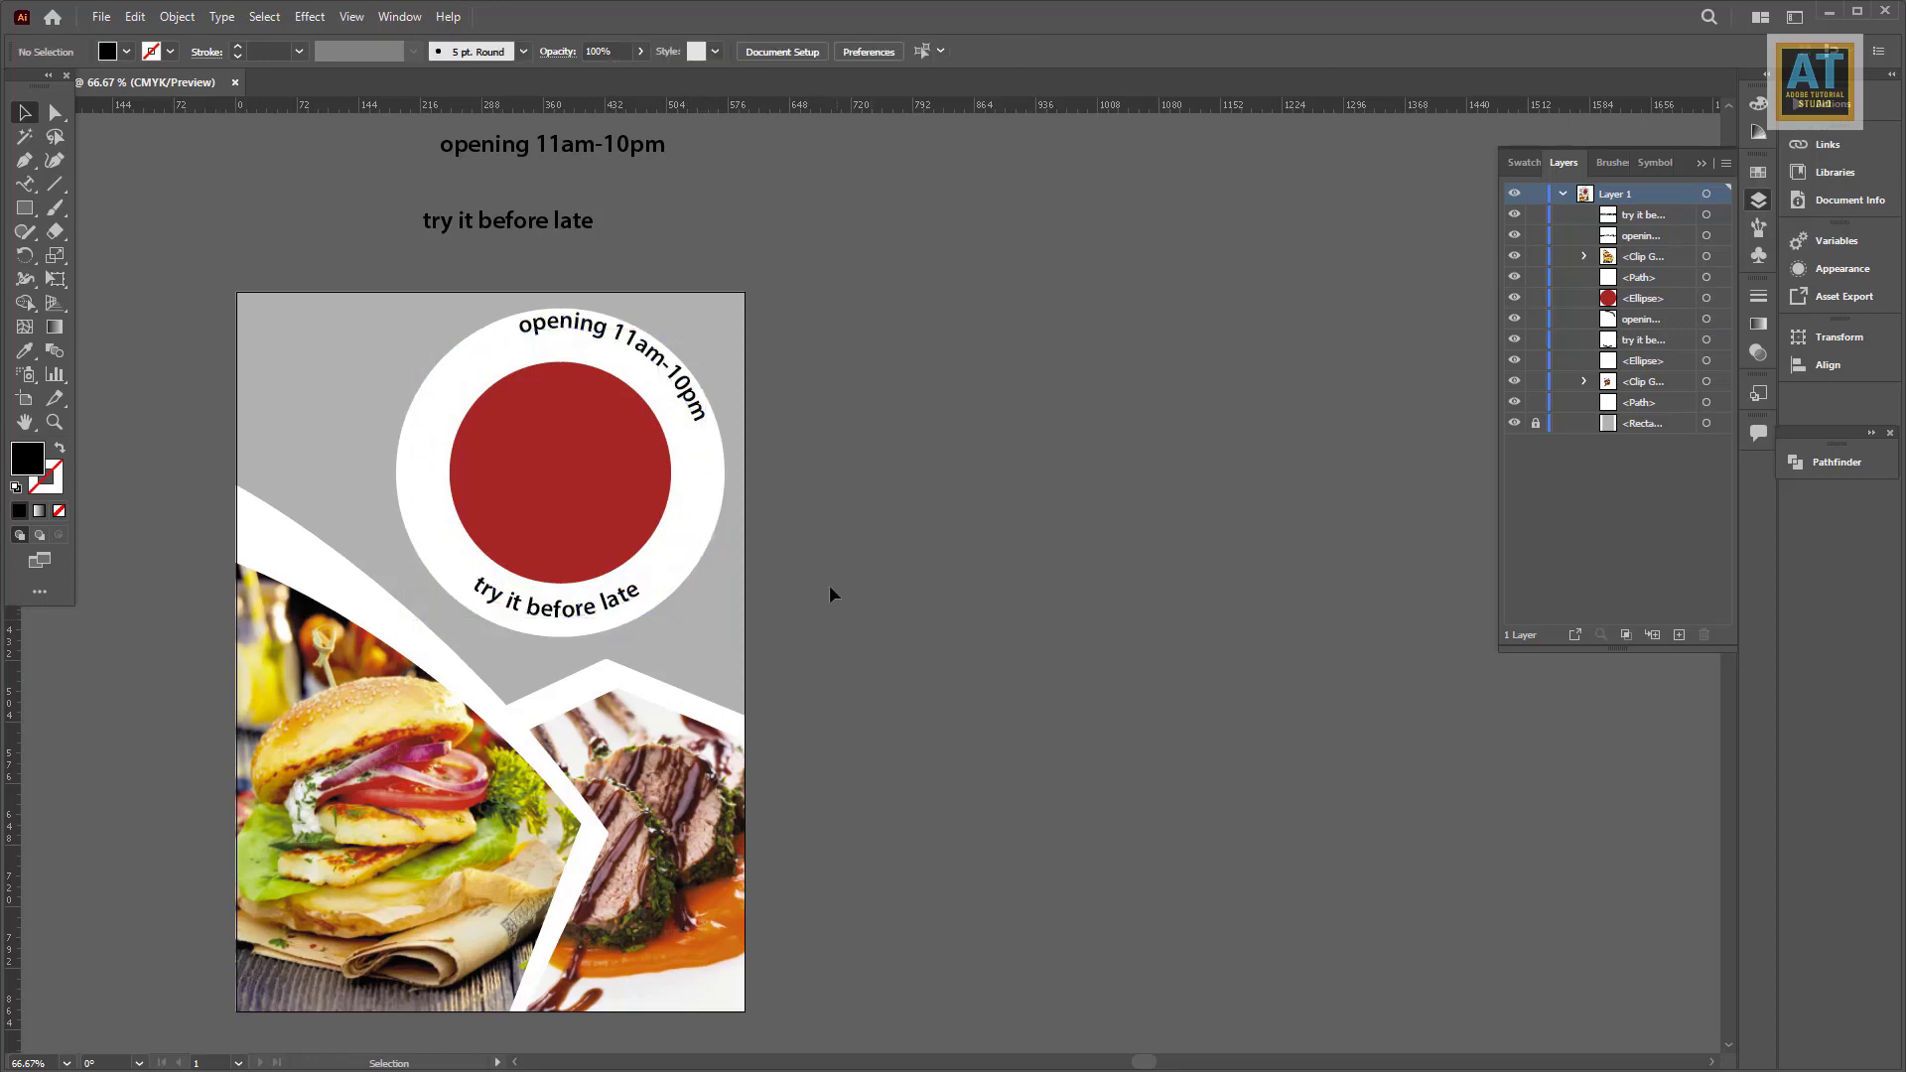
{"action": "key", "text": "ctrl+plus"}
{"action": "key", "text": "ctrl+plus"}
{"action": "left_click", "coordinate": [864, 318]}
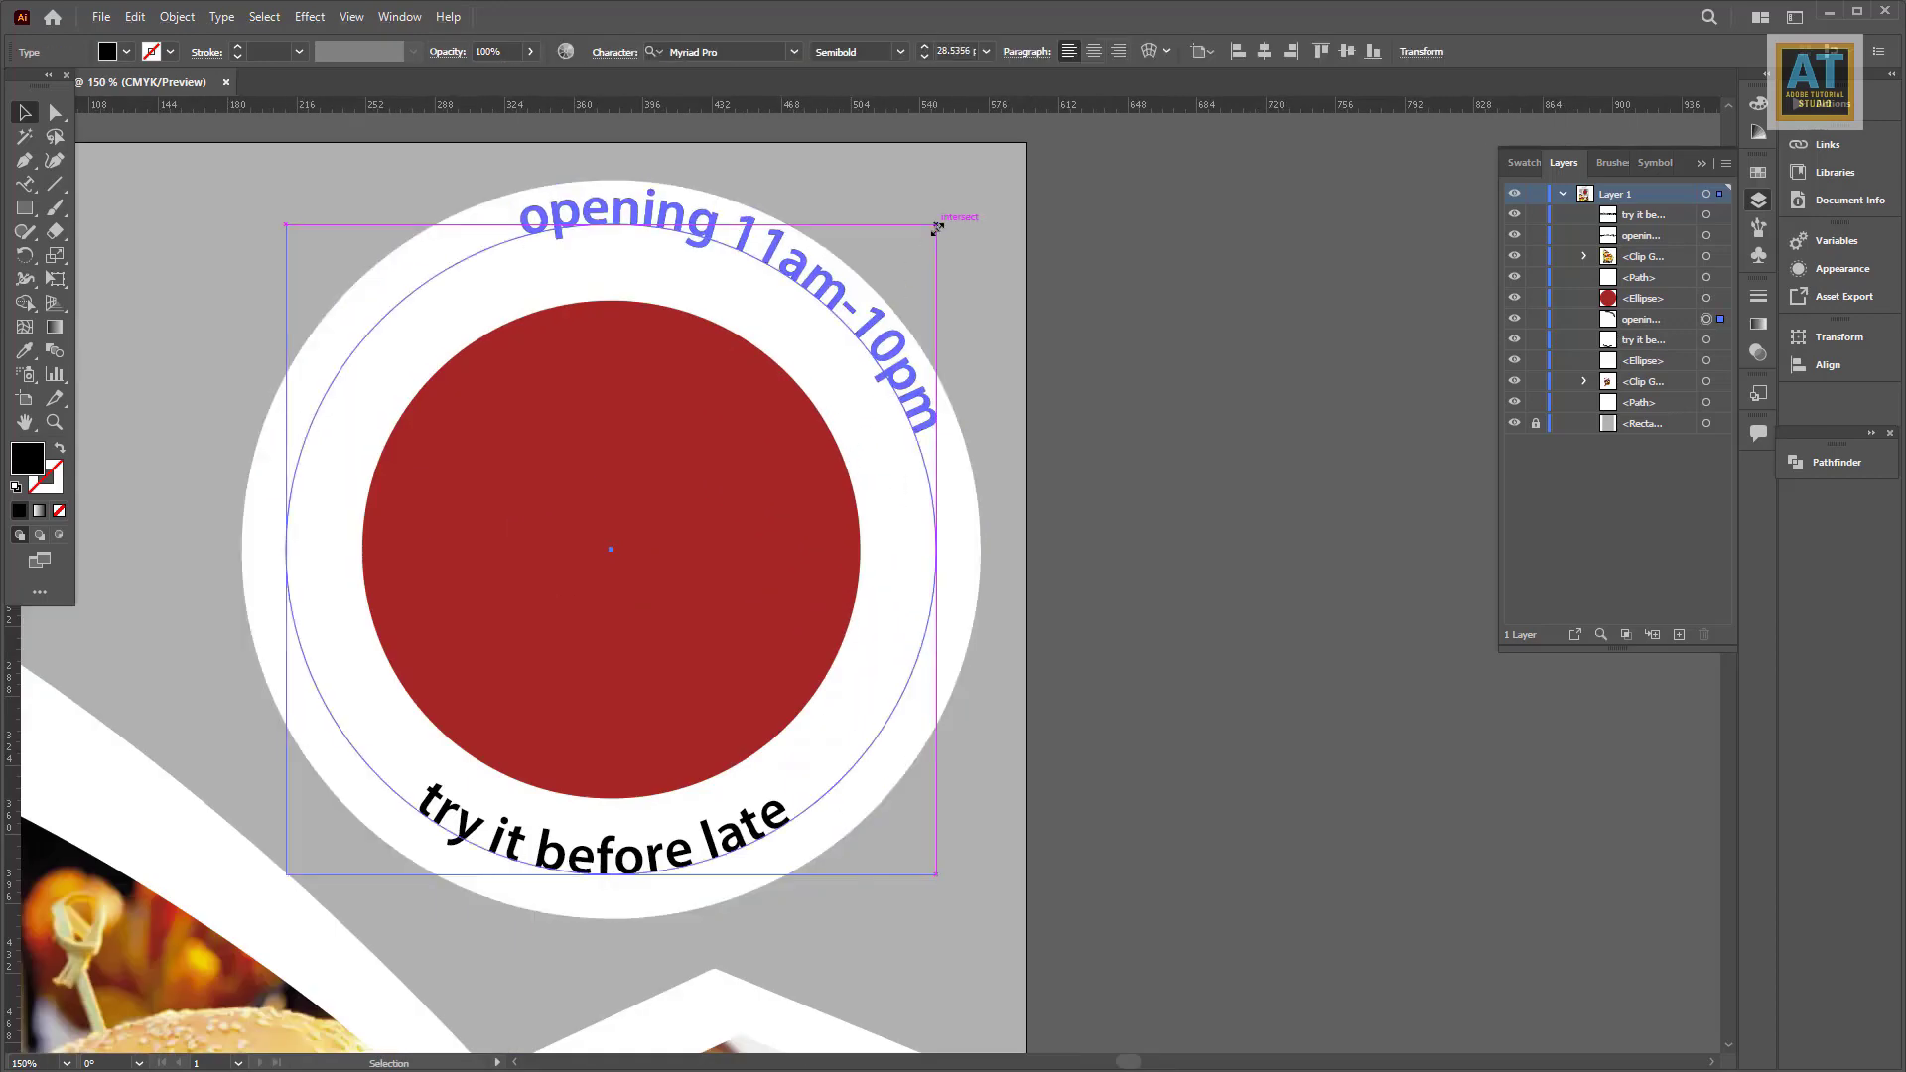
{"action": "left_click_drag", "start_coordinate": [937, 229], "coordinate": [906, 248]}
{"action": "left_click", "coordinate": [1069, 575]}
{"action": "key", "text": "ctrl+minus"}
{"action": "left_click", "coordinate": [809, 621]}
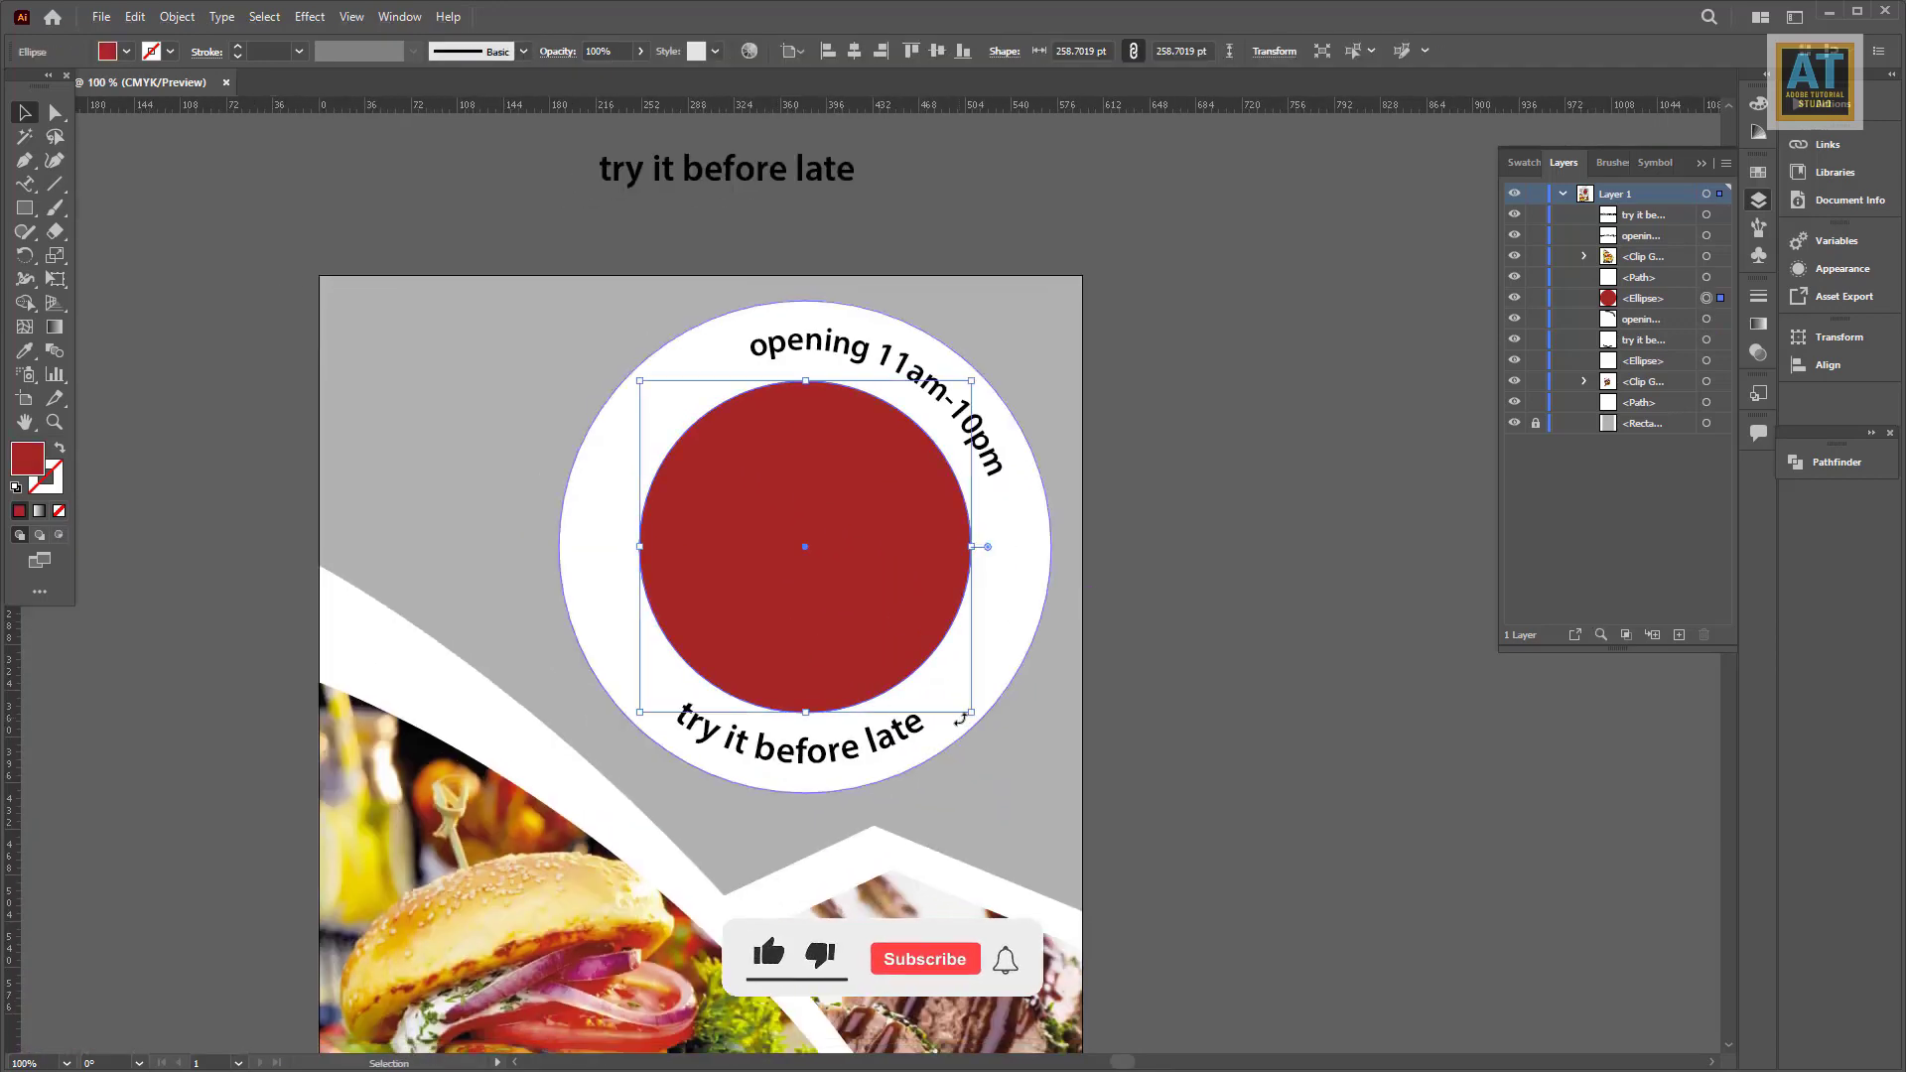
{"action": "left_click_drag", "start_coordinate": [970, 712], "coordinate": [992, 732]}
{"action": "key", "text": "ctrl+minus"}
Step: Retype the loose text line as 'foods', move it into the red circle, and enlarge it
{"action": "key", "text": "t"}
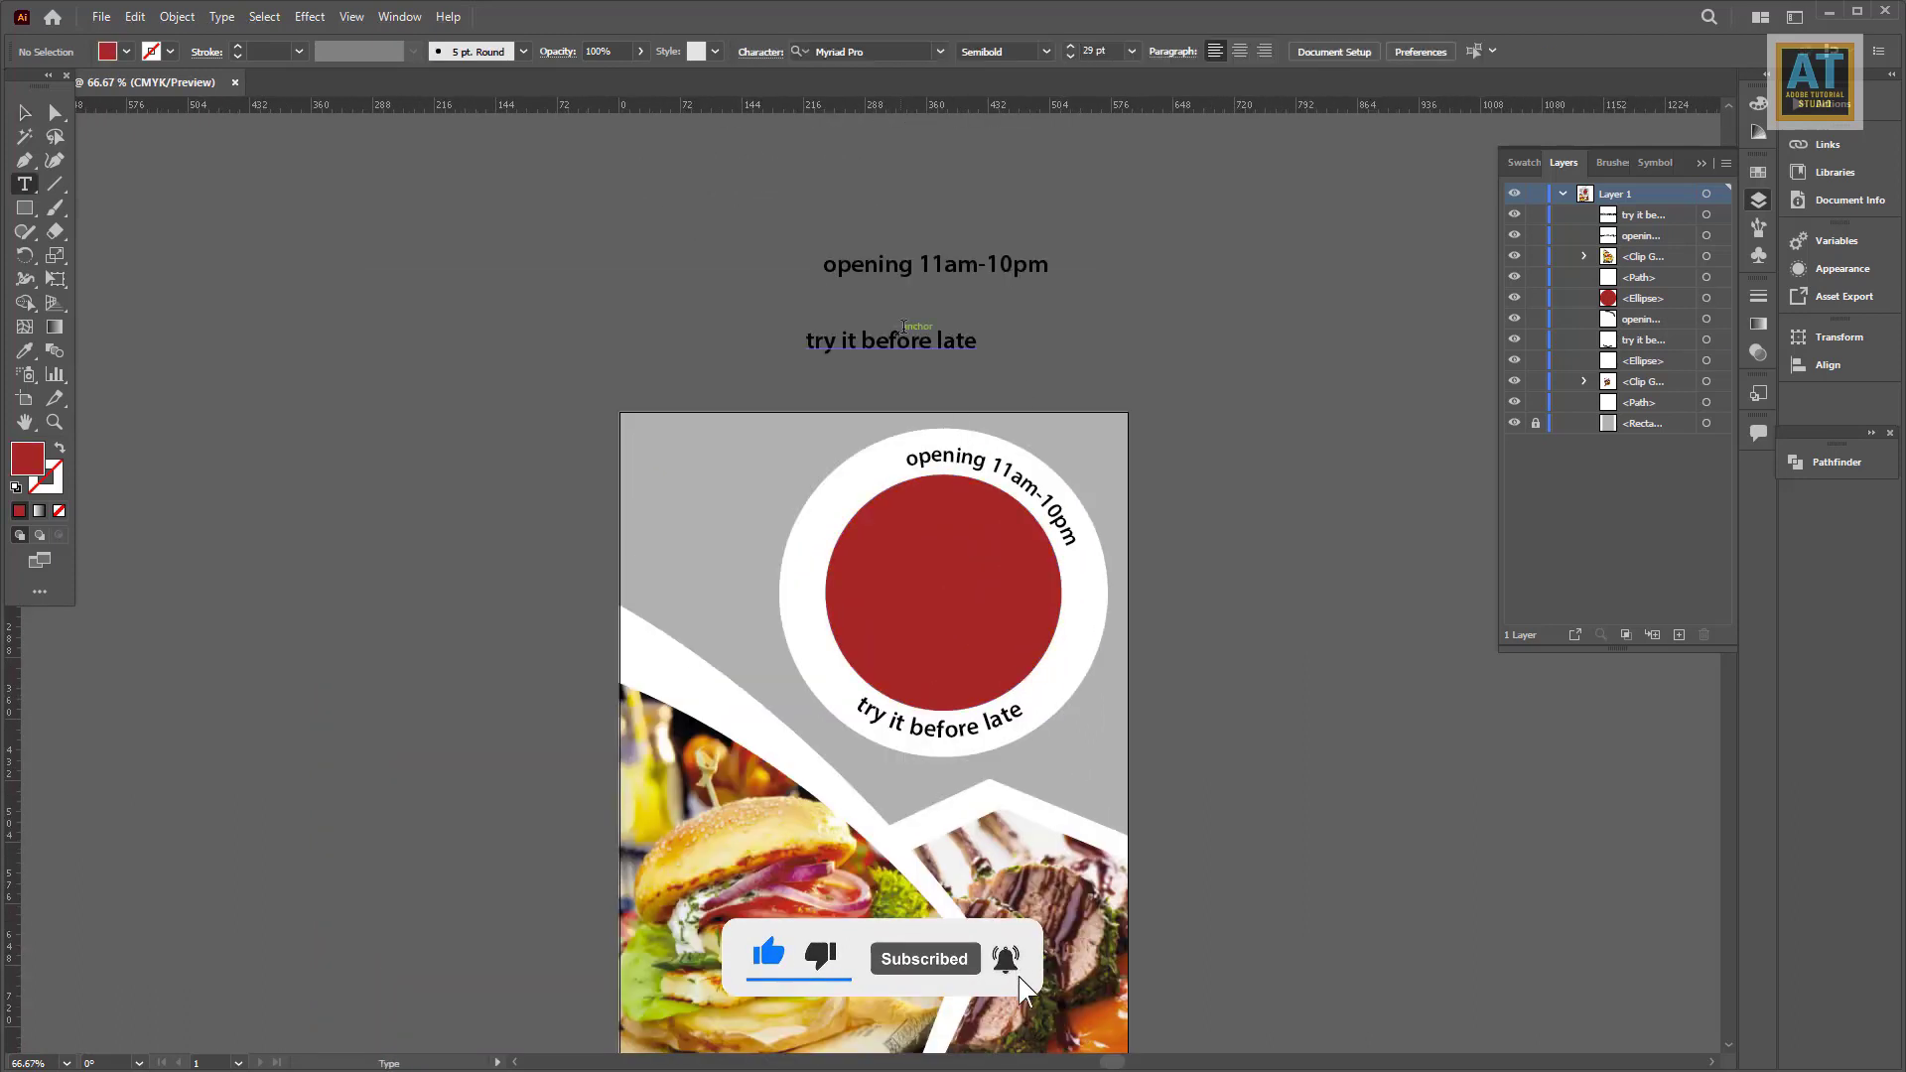
{"action": "left_click", "coordinate": [904, 325]}
{"action": "key", "text": "ctrl+z"}
{"action": "triple_click", "coordinate": [894, 342]}
{"action": "type", "text": "foods"}
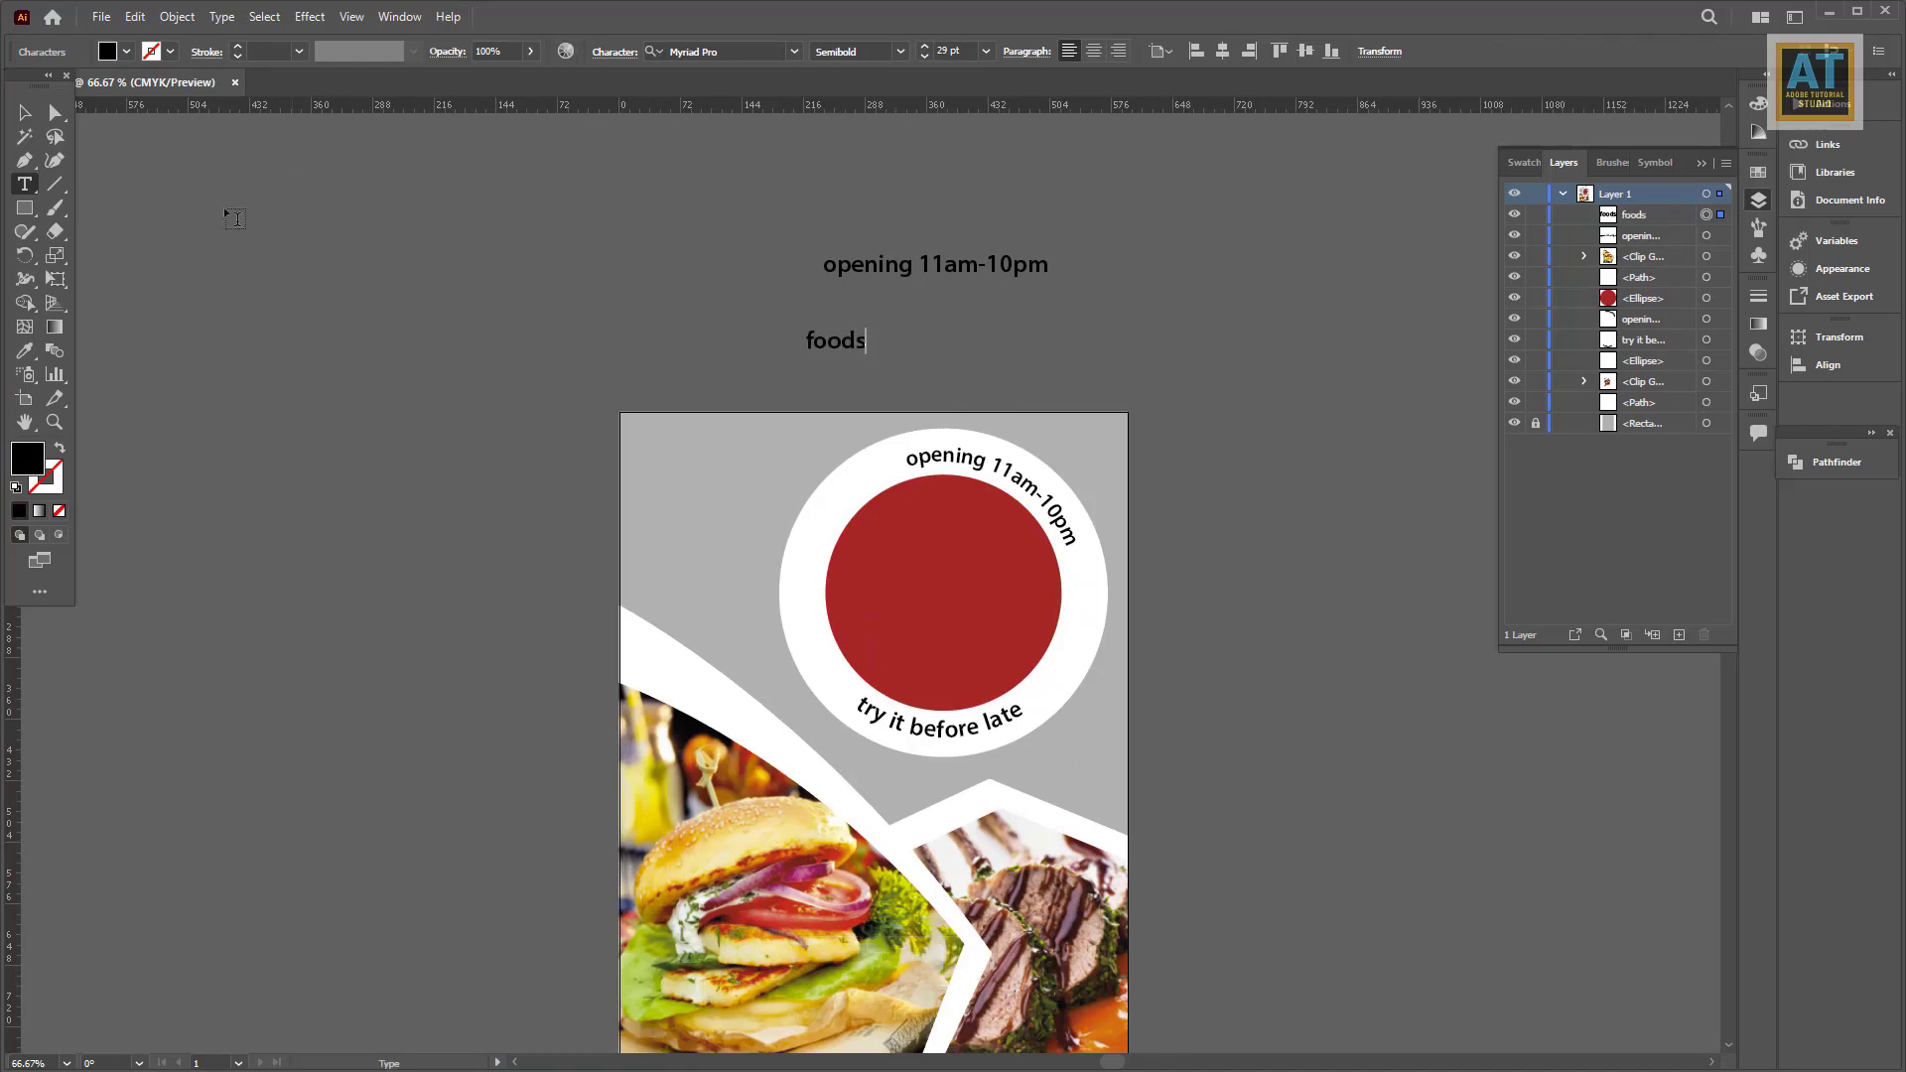
{"action": "key", "text": "Escape"}
{"action": "mouse_move", "coordinate": [839, 340]}
{"action": "left_mouse_down"}
{"action": "mouse_move", "coordinate": [919, 568]}
{"action": "mouse_move", "coordinate": [1034, 621]}
{"action": "left_mouse_up"}
{"action": "left_click_drag", "start_coordinate": [885, 554], "coordinate": [863, 545]}
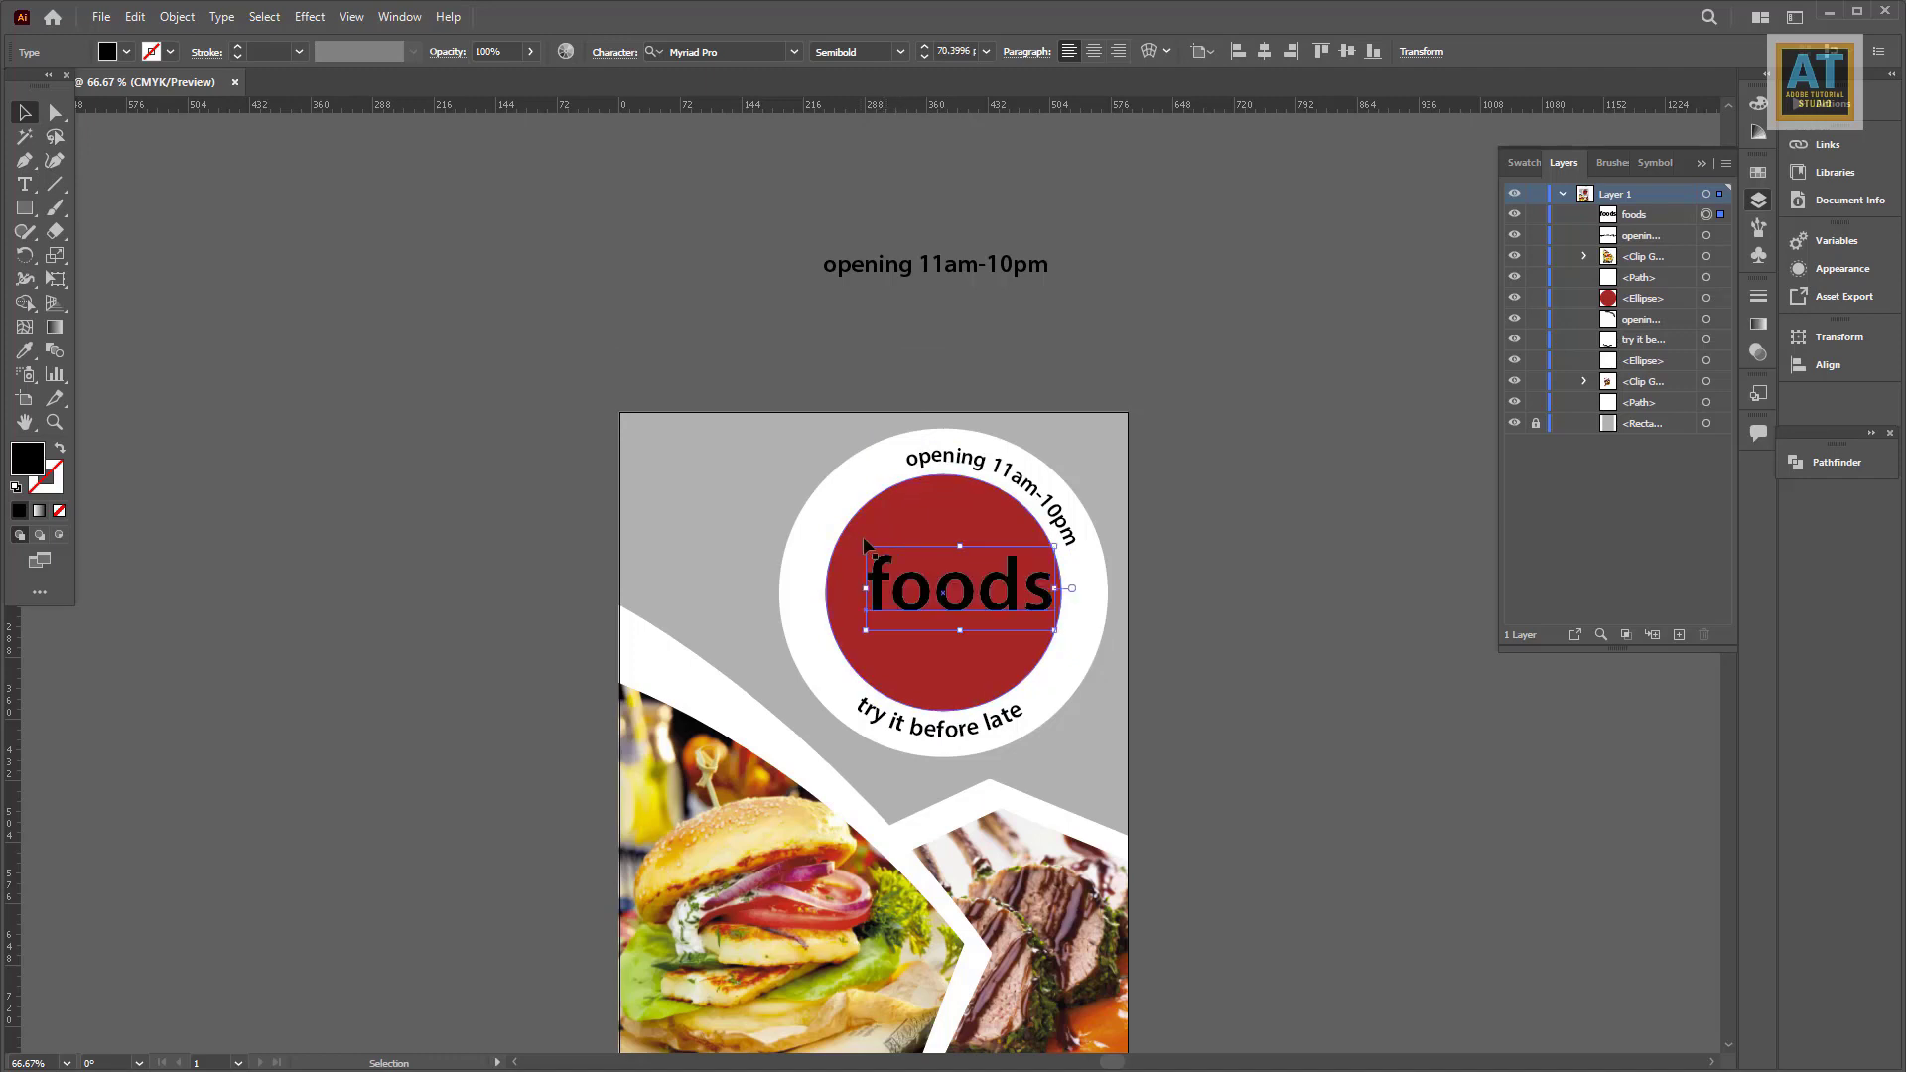
Step: Set the foods text to All Caps and resize it to fit the circle
{"action": "left_click", "coordinate": [610, 53]}
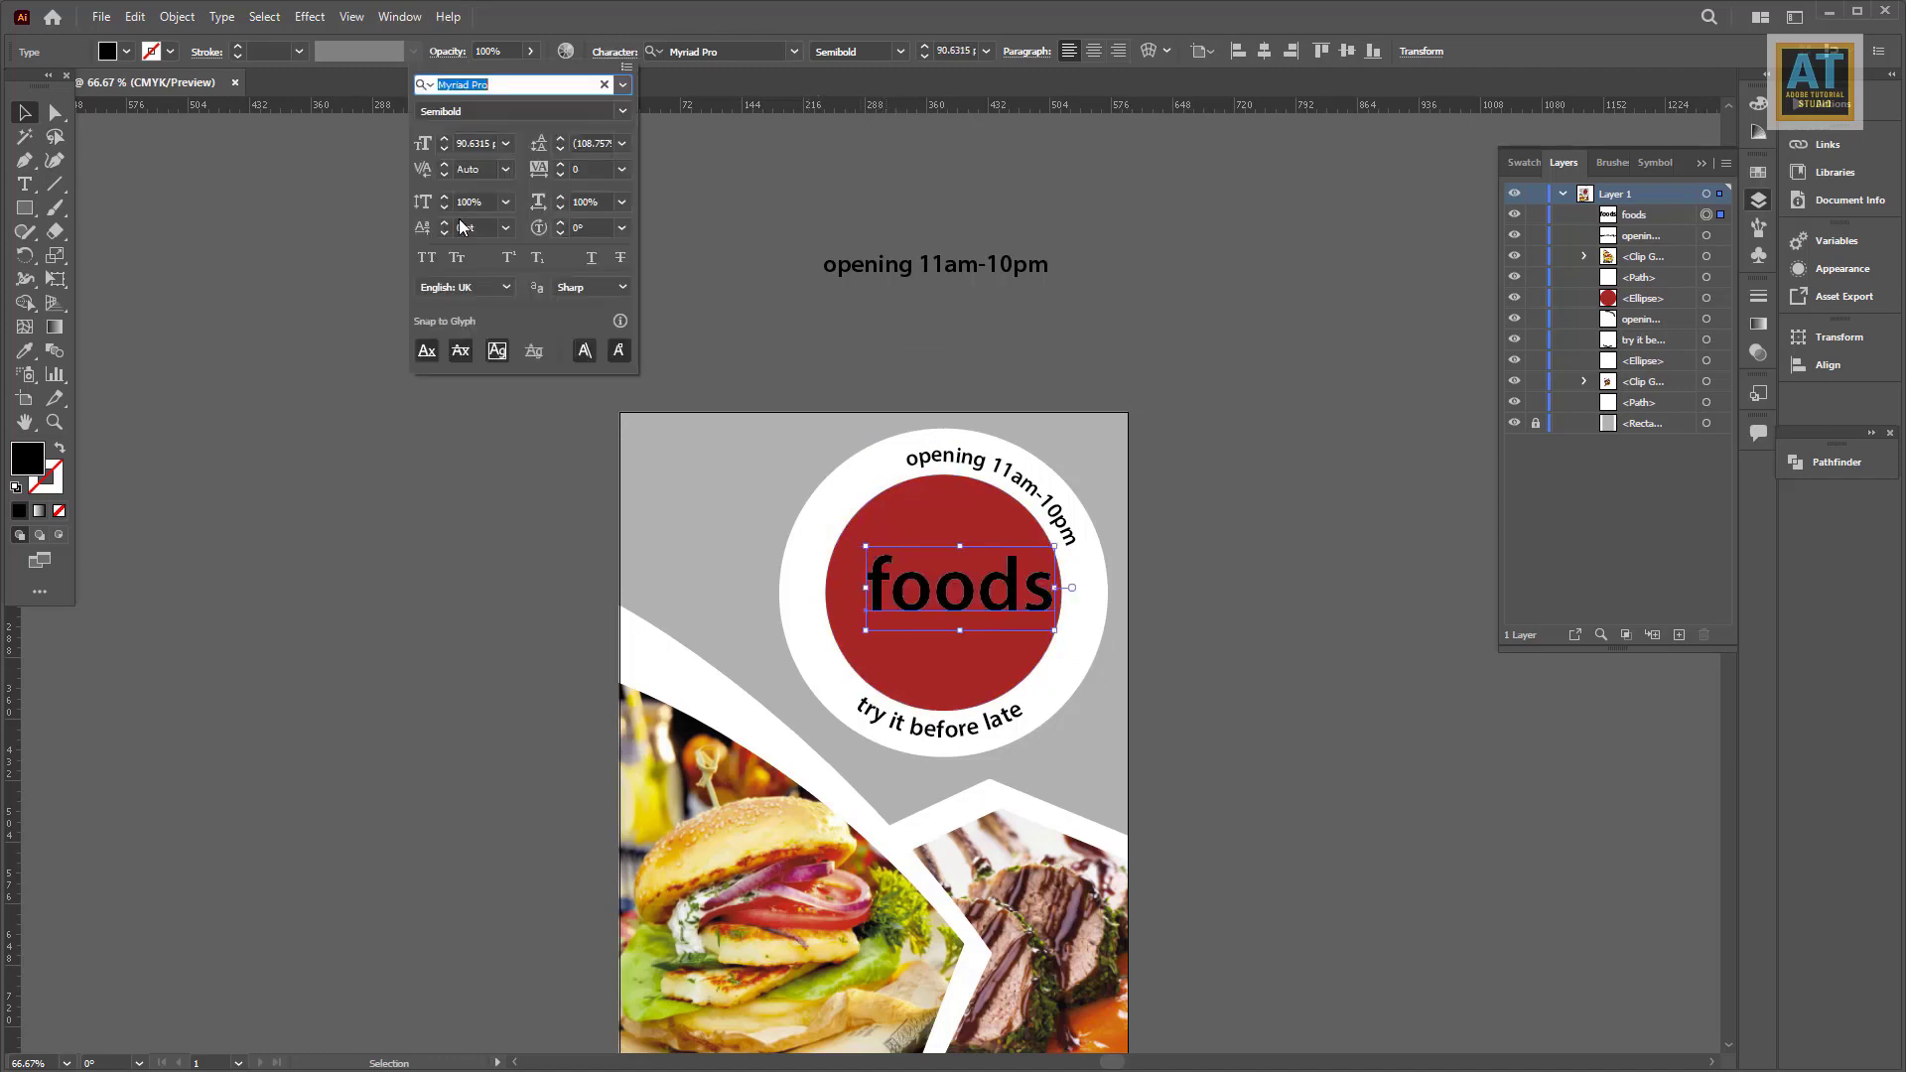
{"action": "left_click", "coordinate": [436, 270]}
{"action": "left_click_drag", "start_coordinate": [1052, 628], "coordinate": [1039, 636]}
{"action": "left_click", "coordinate": [127, 52]}
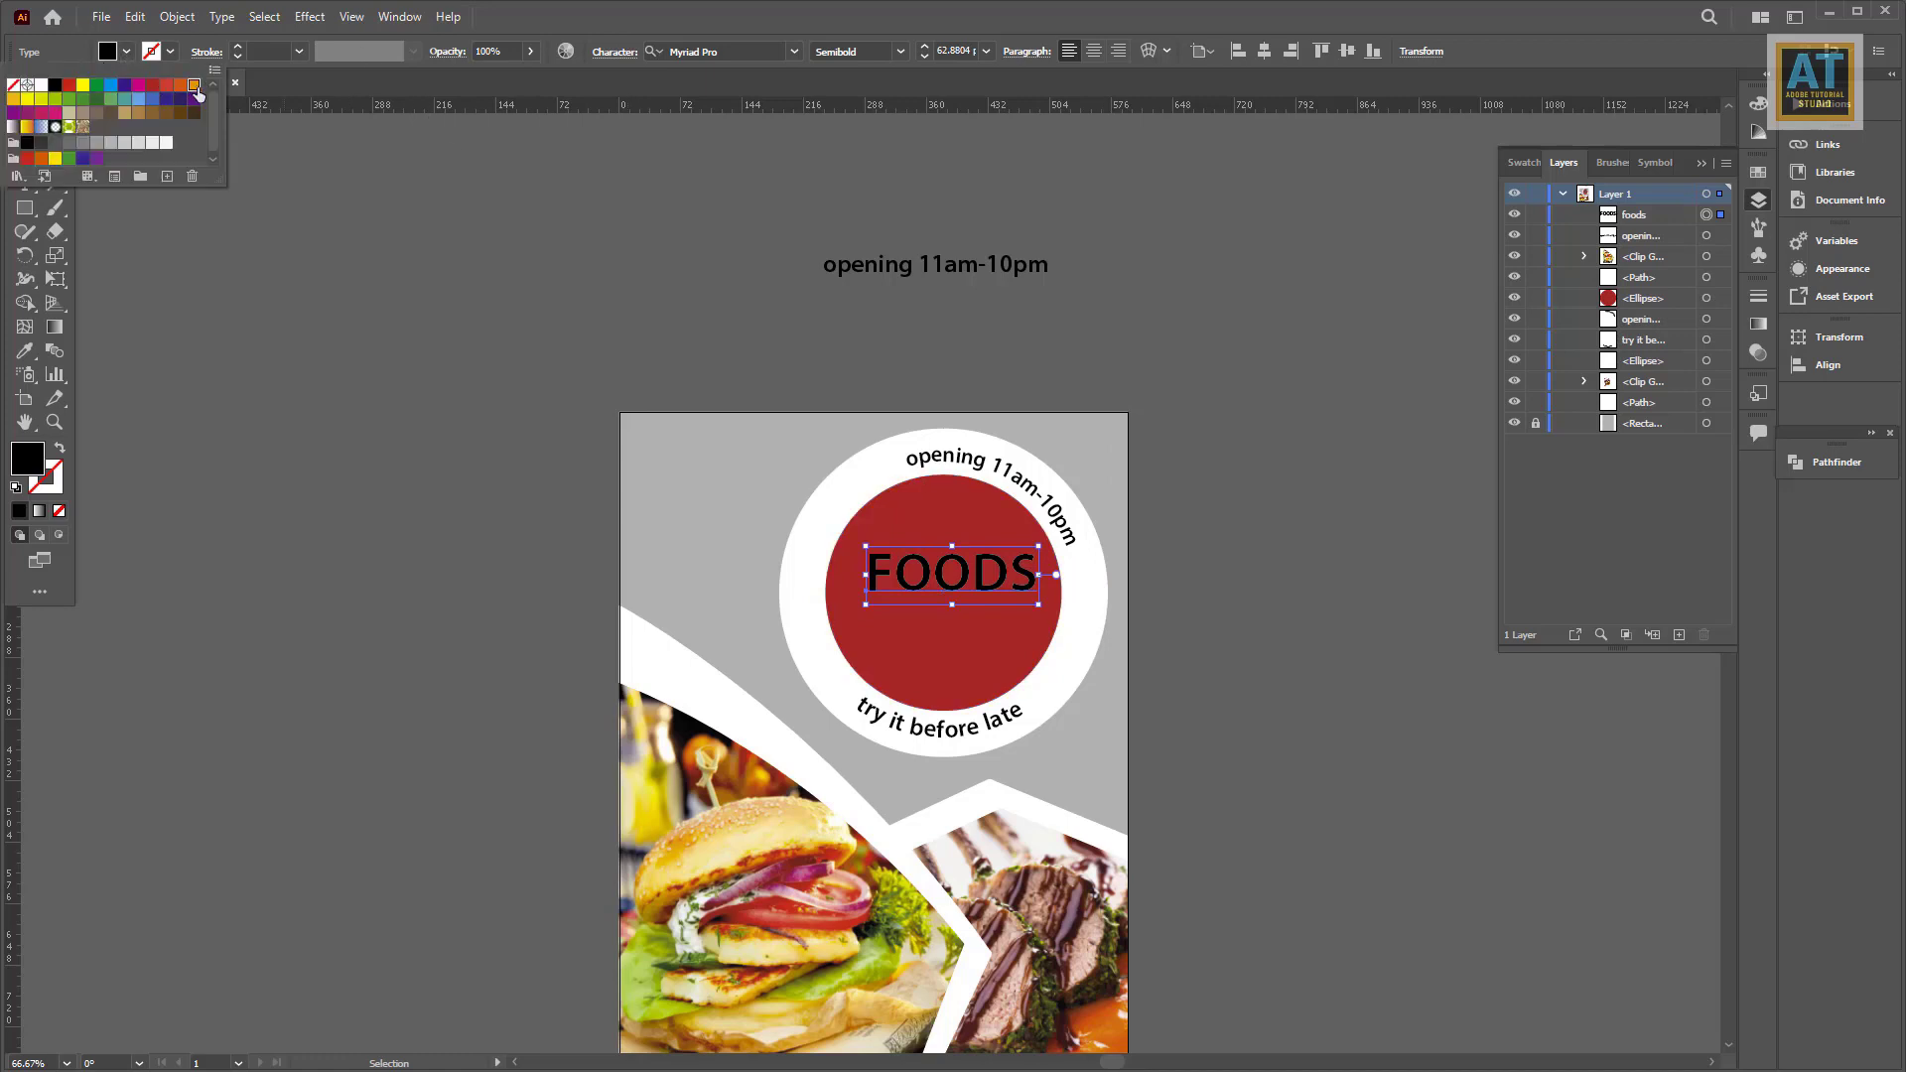
{"action": "left_click", "coordinate": [360, 340]}
{"action": "left_click", "coordinate": [93, 141]}
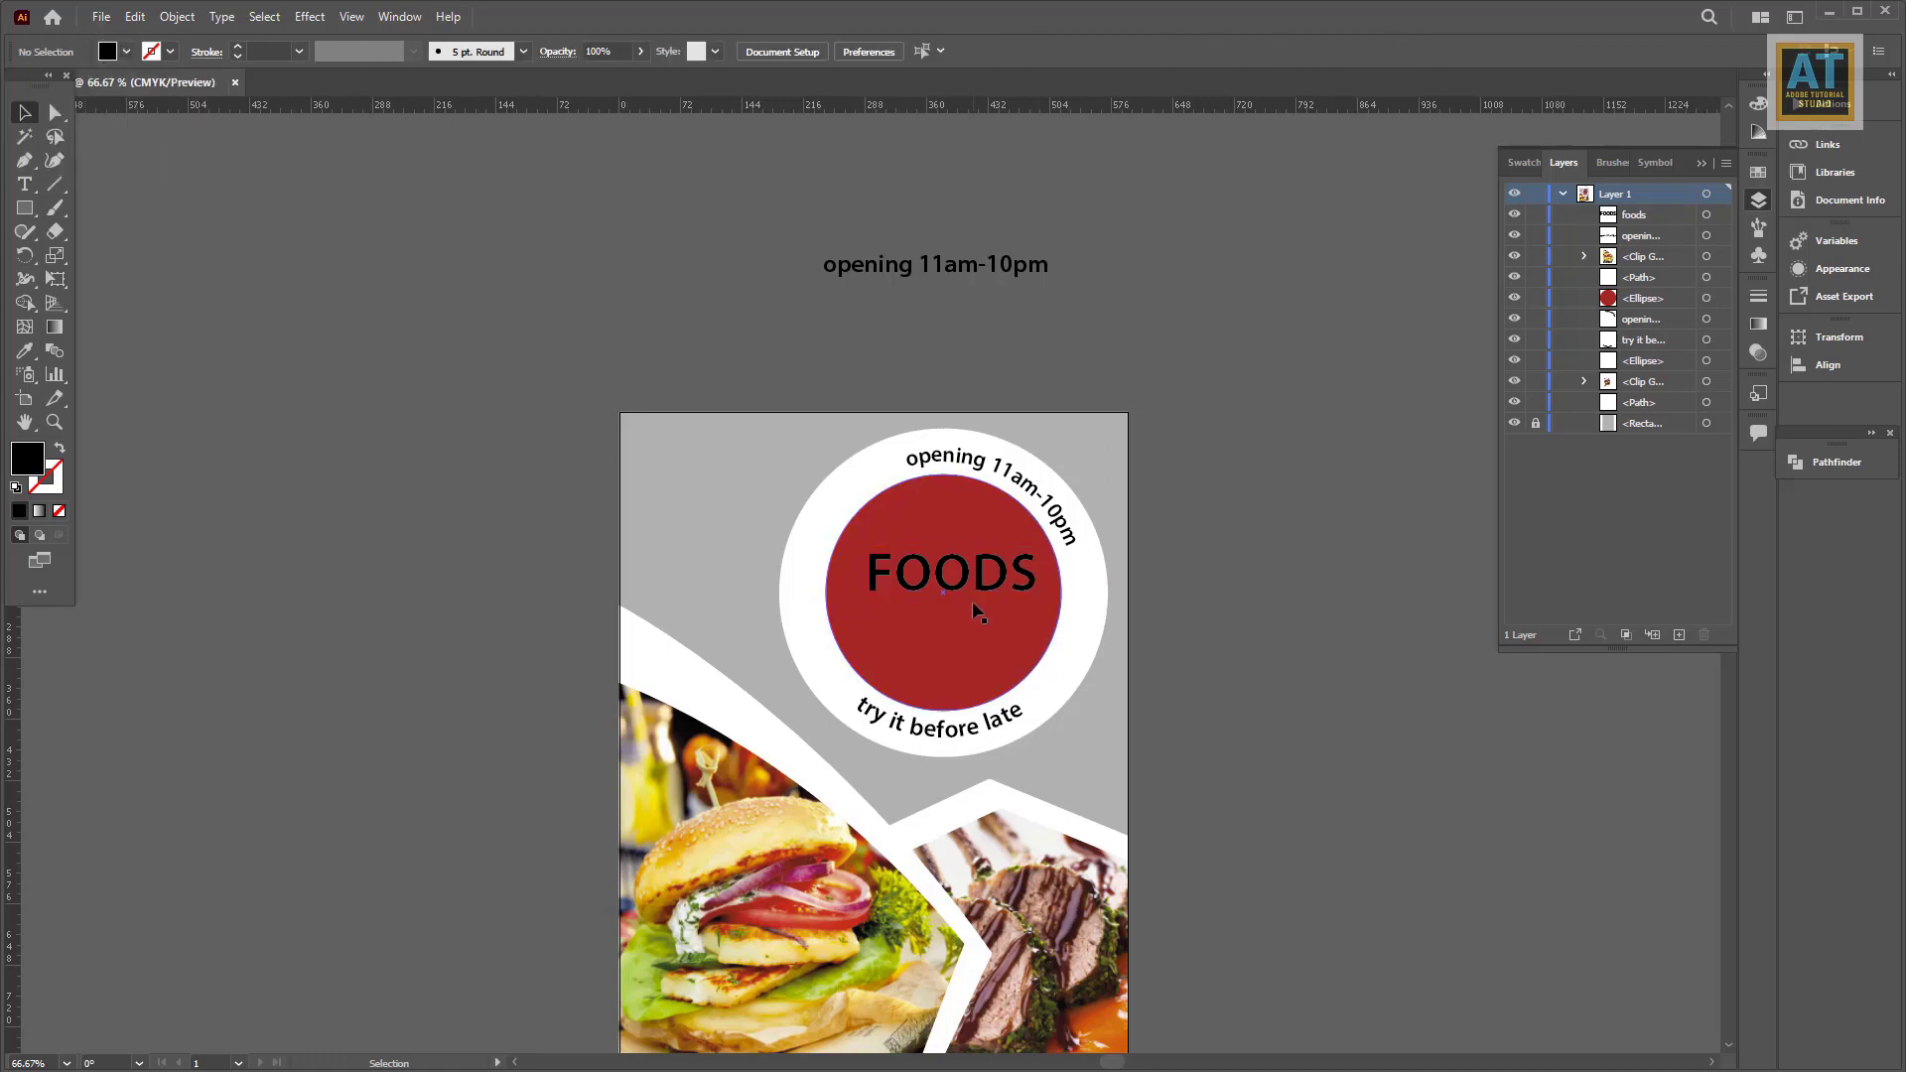
Step: Duplicate FOODS just below itself and colour the upper FOODS yellow
{"action": "left_click_drag", "start_coordinate": [978, 611], "coordinate": [978, 687]}
{"action": "left_click", "coordinate": [1018, 585]}
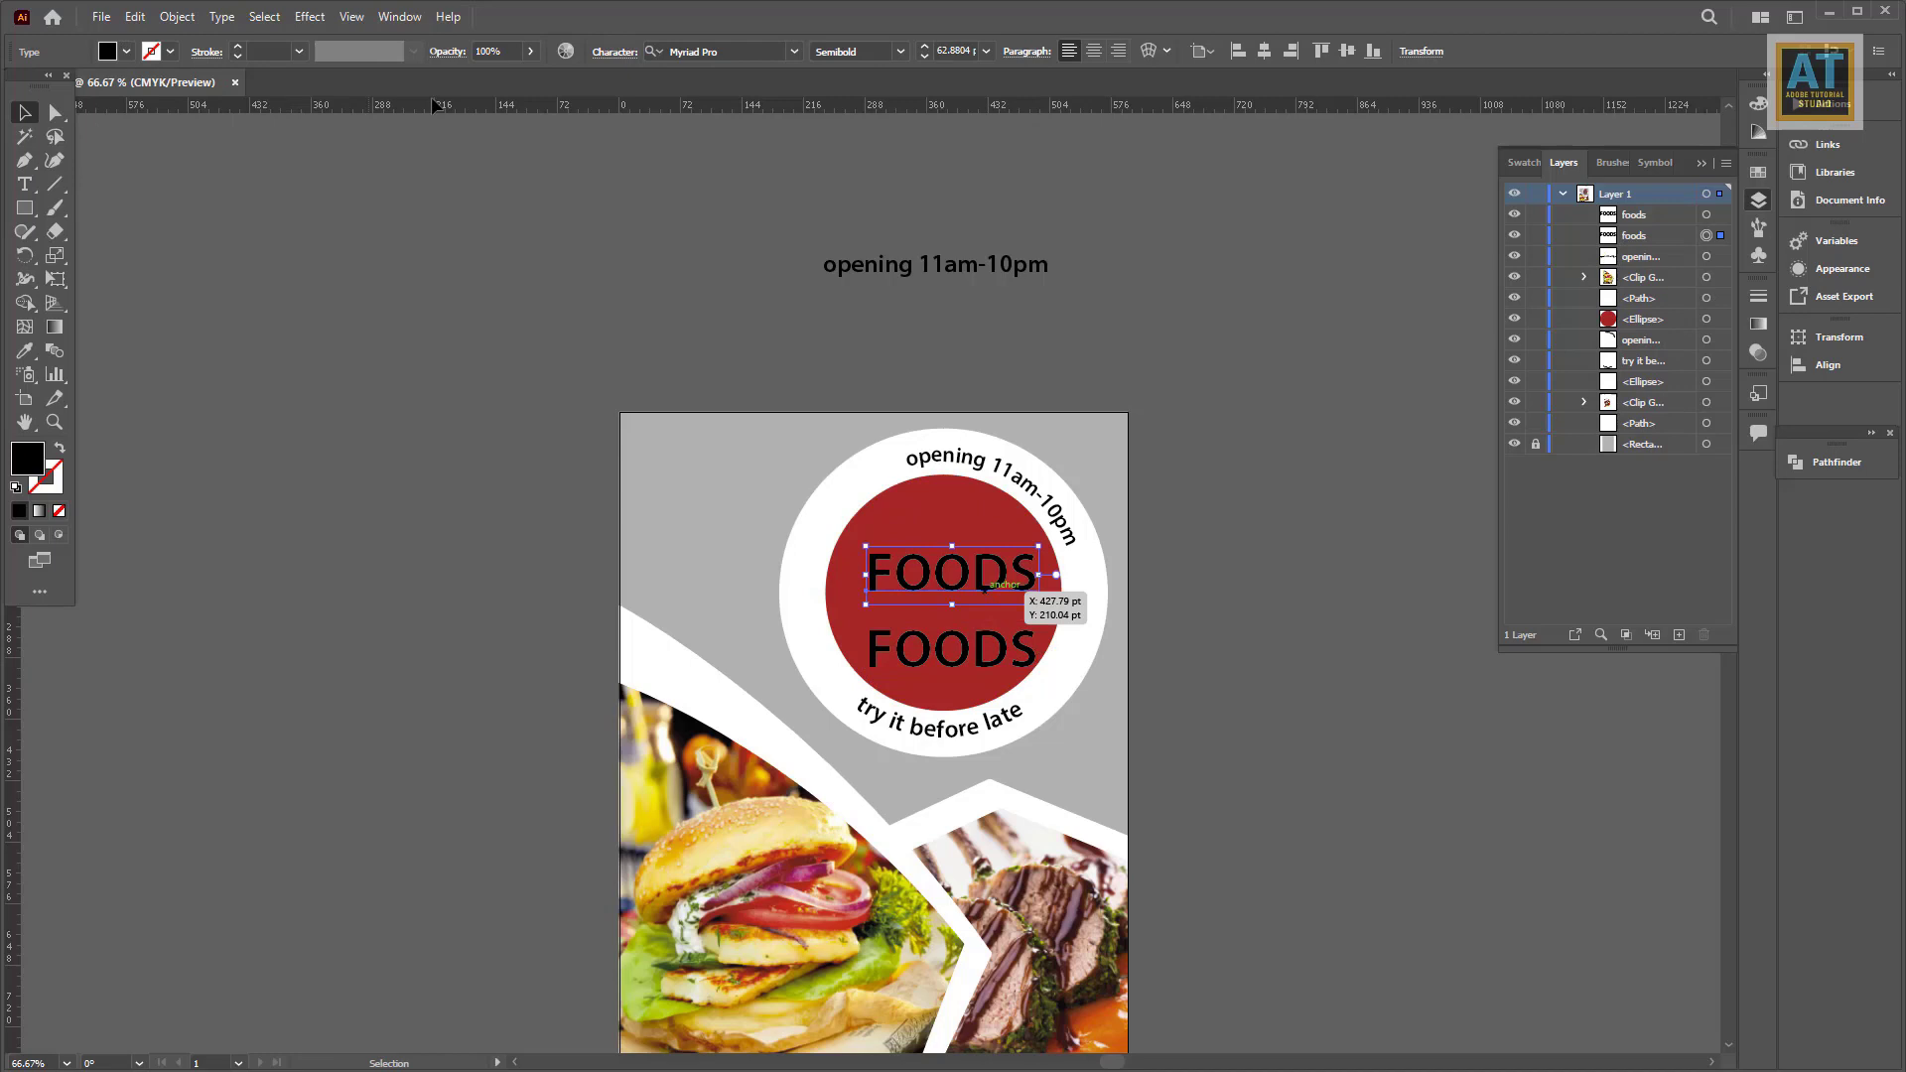
{"action": "left_click", "coordinate": [140, 57]}
{"action": "left_click", "coordinate": [193, 86]}
Step: Retype the lower FOODS as a Bold white 'TIME'
{"action": "left_click", "coordinate": [476, 413]}
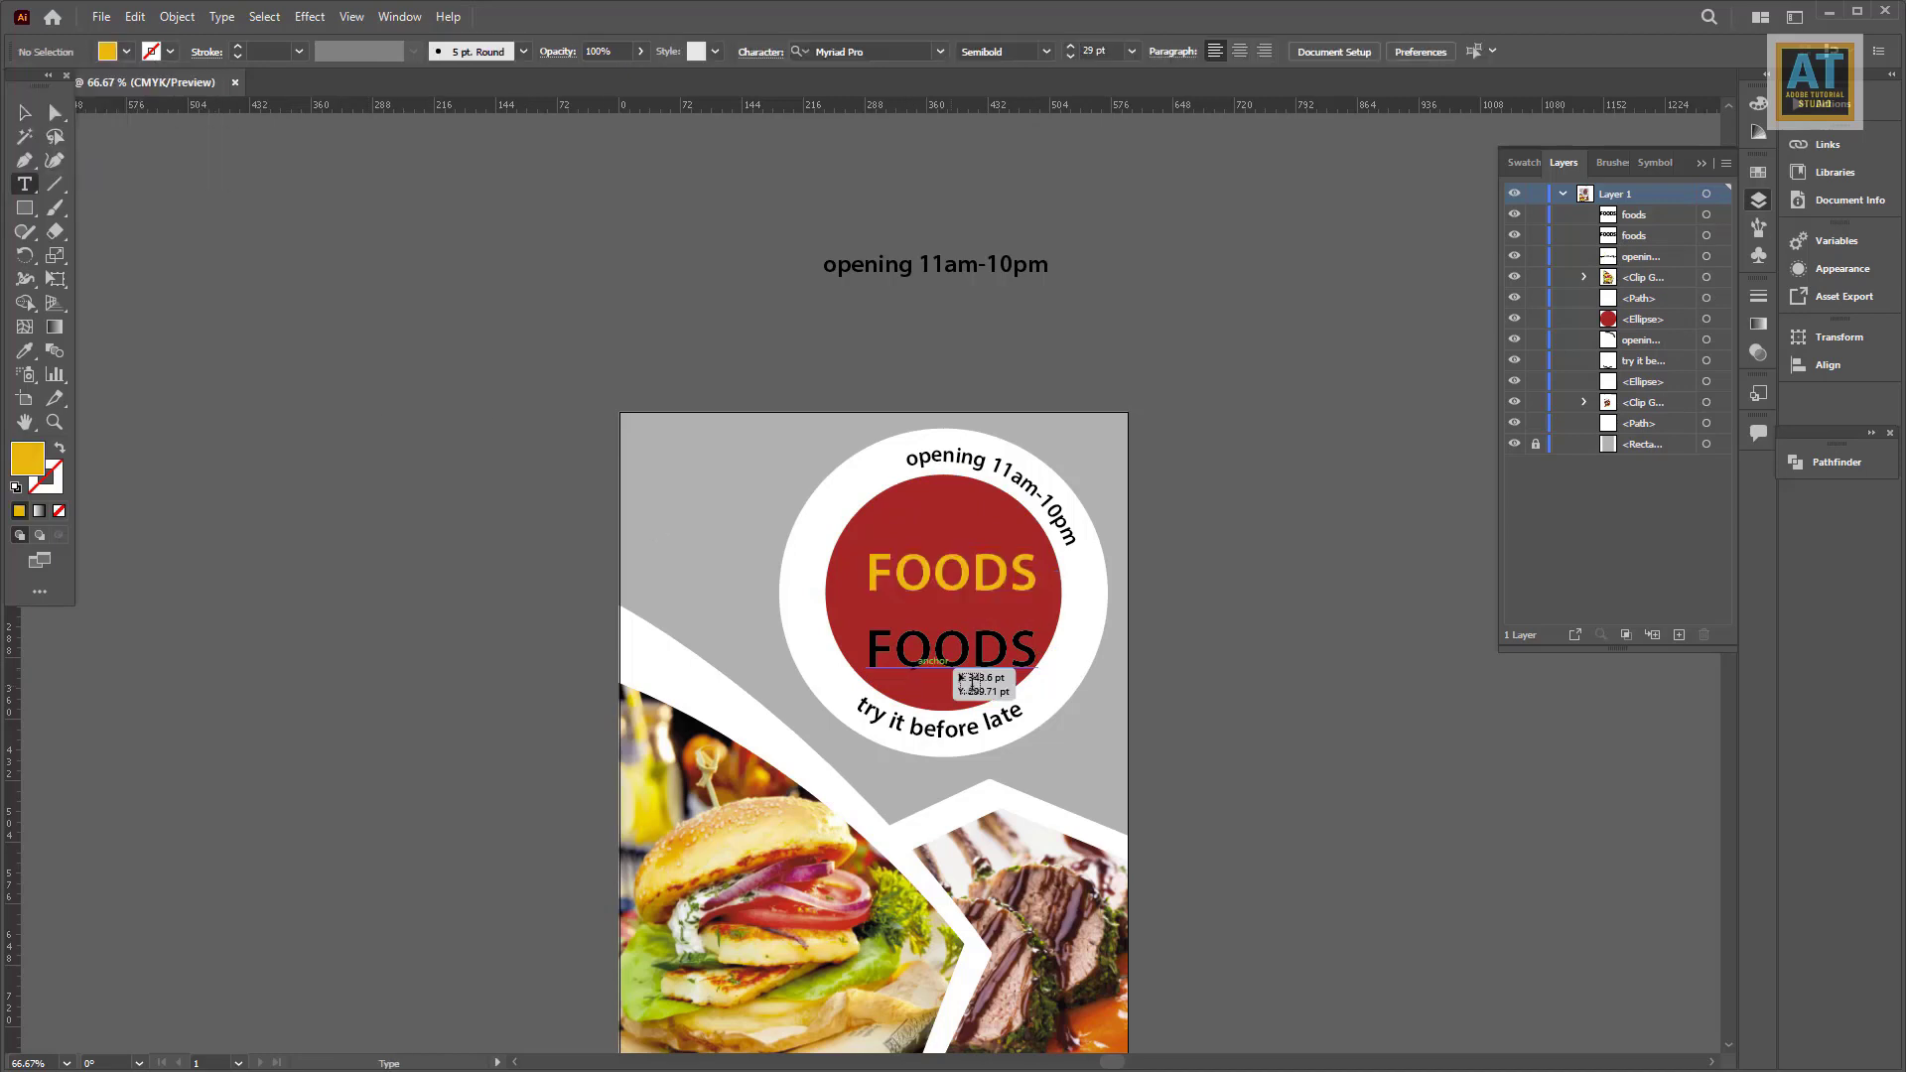
{"action": "key", "text": "t"}
{"action": "double_click", "coordinate": [968, 655]}
{"action": "type", "text": "time"}
{"action": "key", "text": "ctrl+a"}
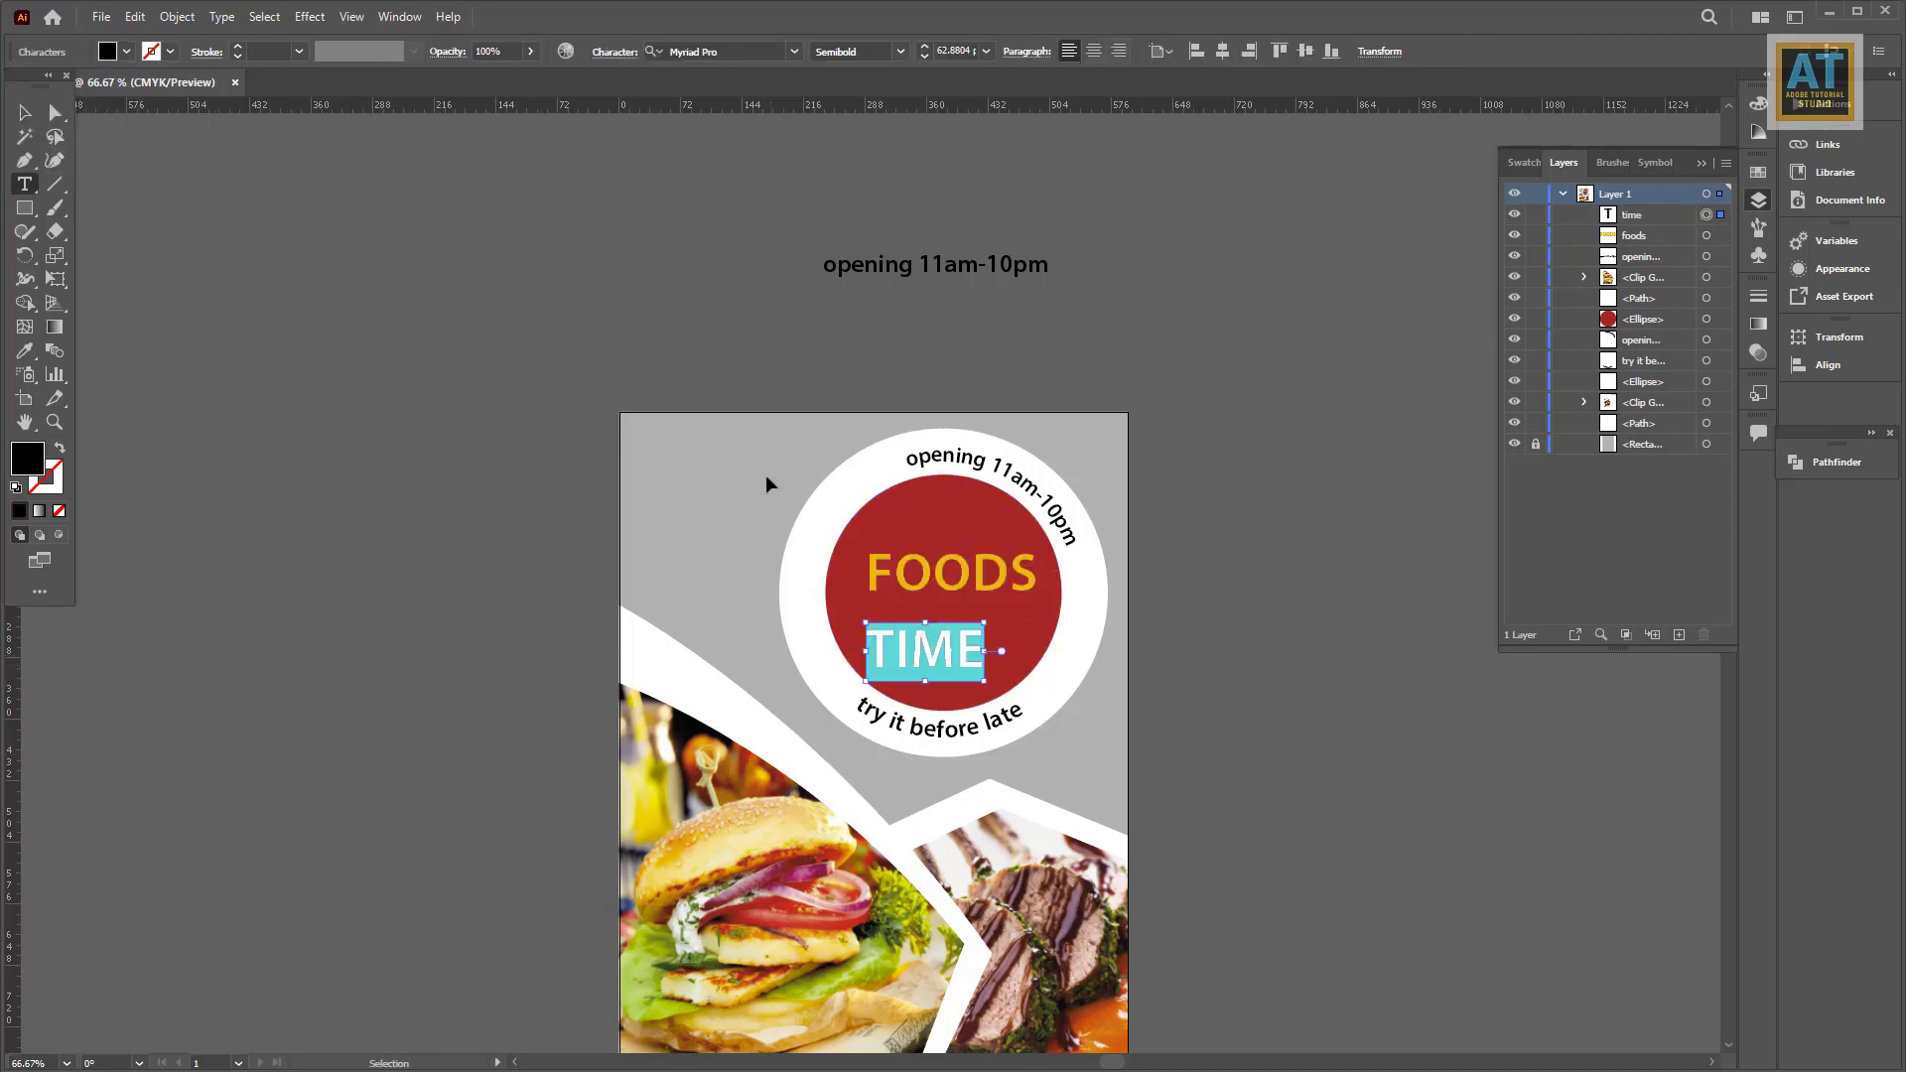
{"action": "left_click", "coordinate": [614, 52]}
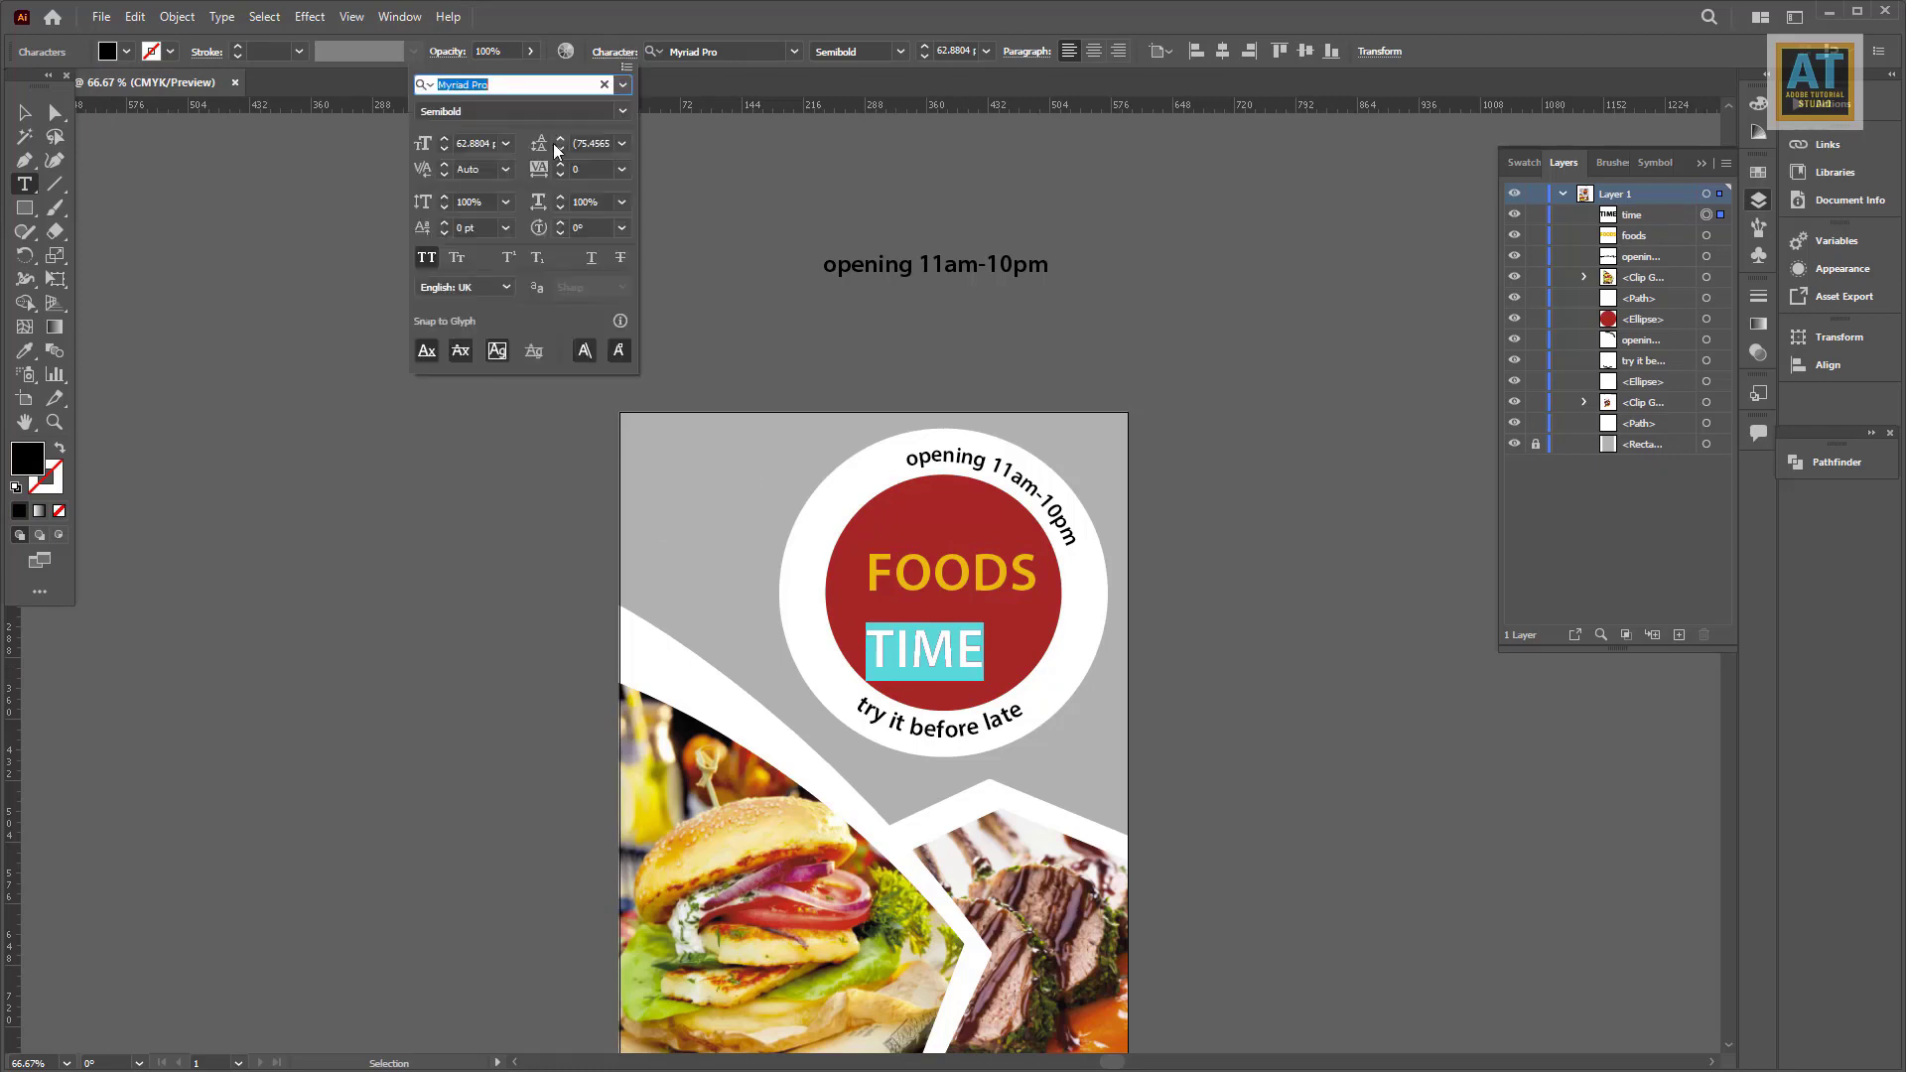
{"action": "left_click", "coordinate": [900, 52]}
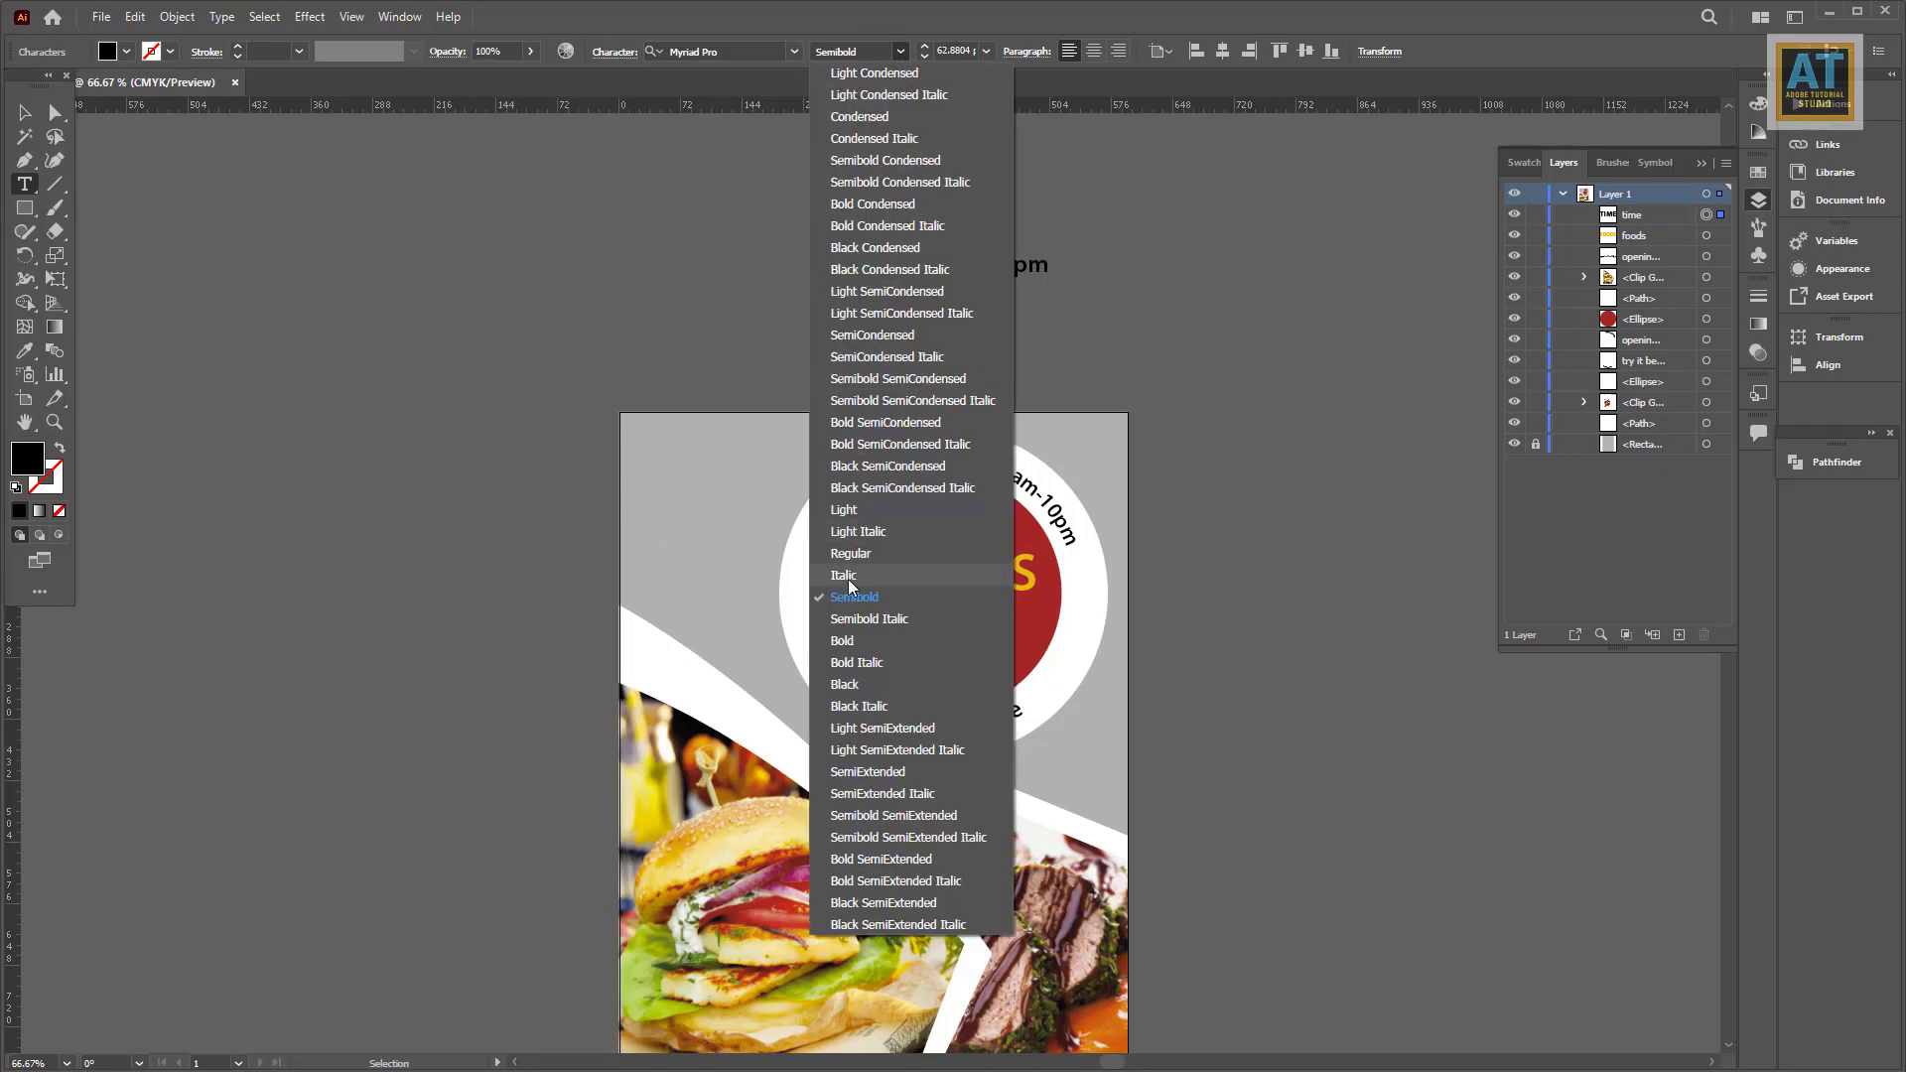
{"action": "left_click", "coordinate": [879, 636]}
{"action": "key", "text": "Escape"}
{"action": "left_click", "coordinate": [128, 52]}
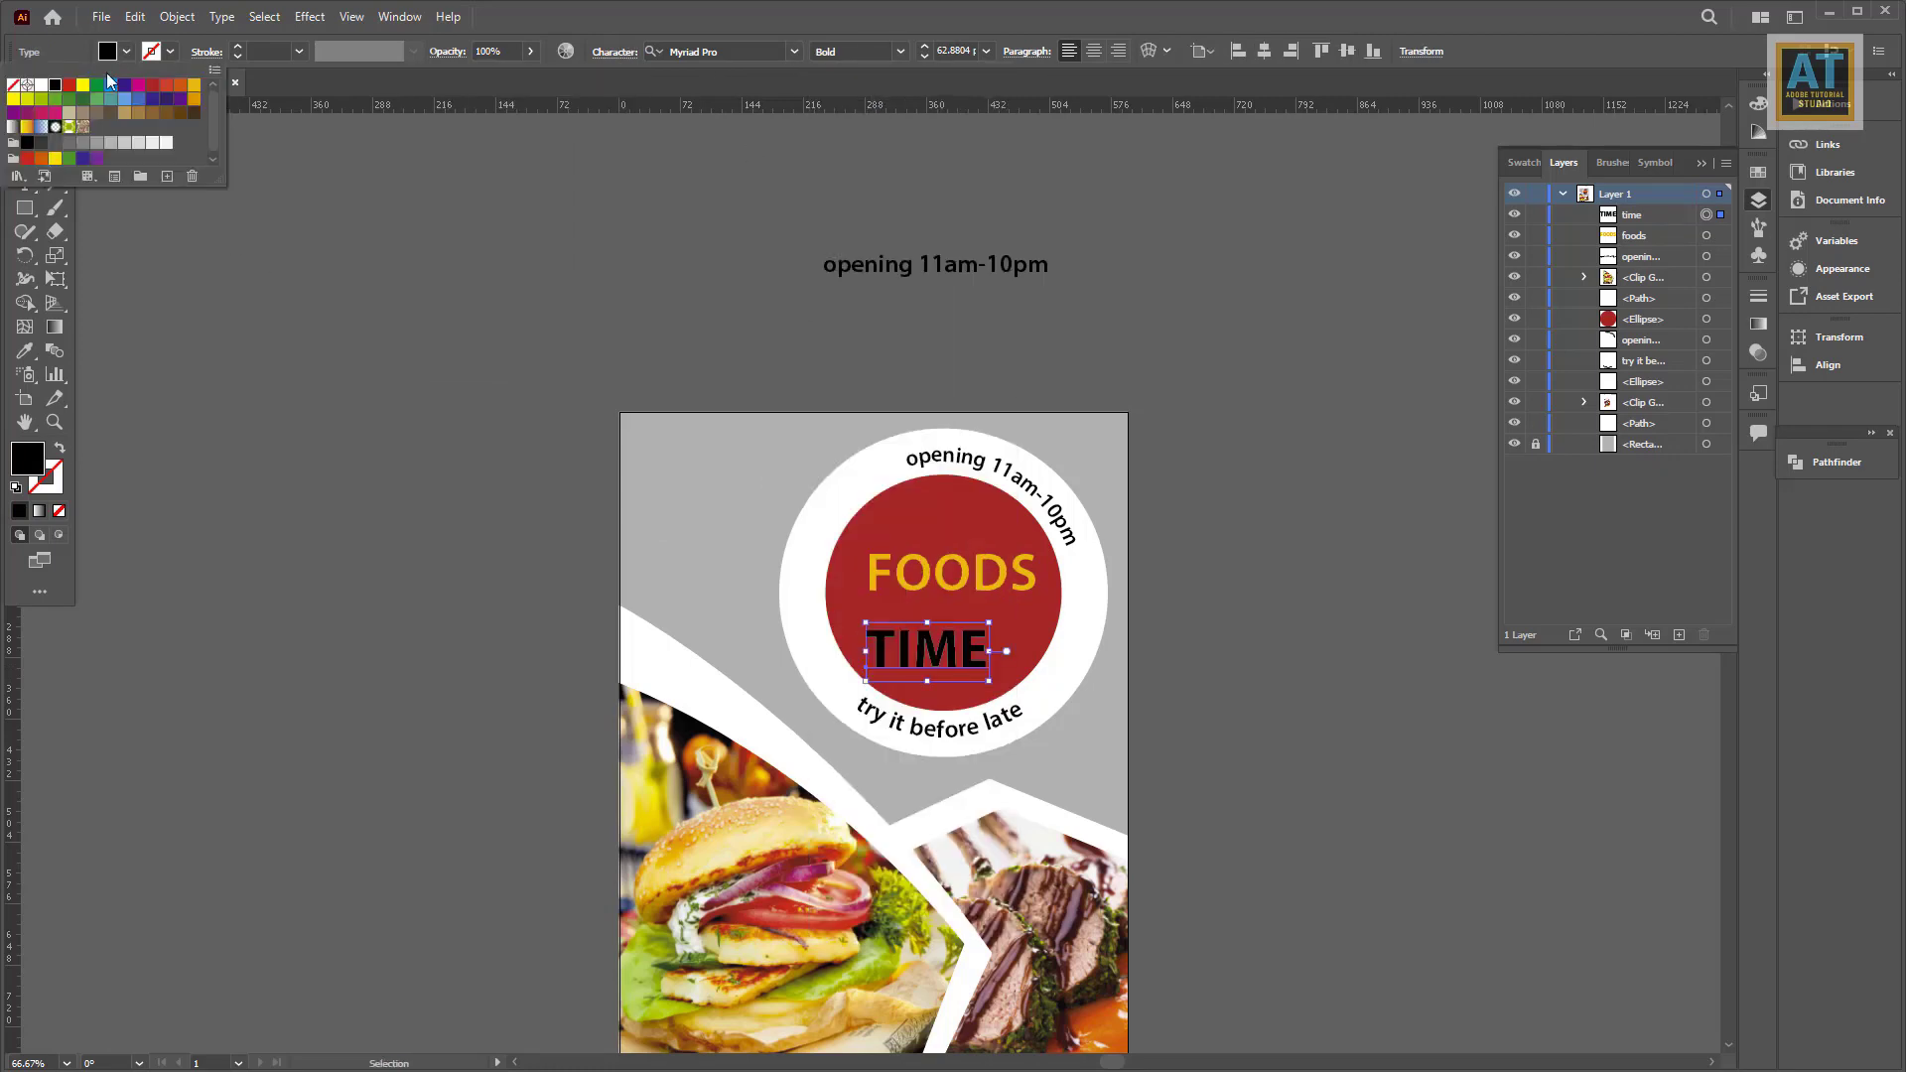
{"action": "left_click", "coordinate": [36, 88]}
{"action": "key", "text": "Escape"}
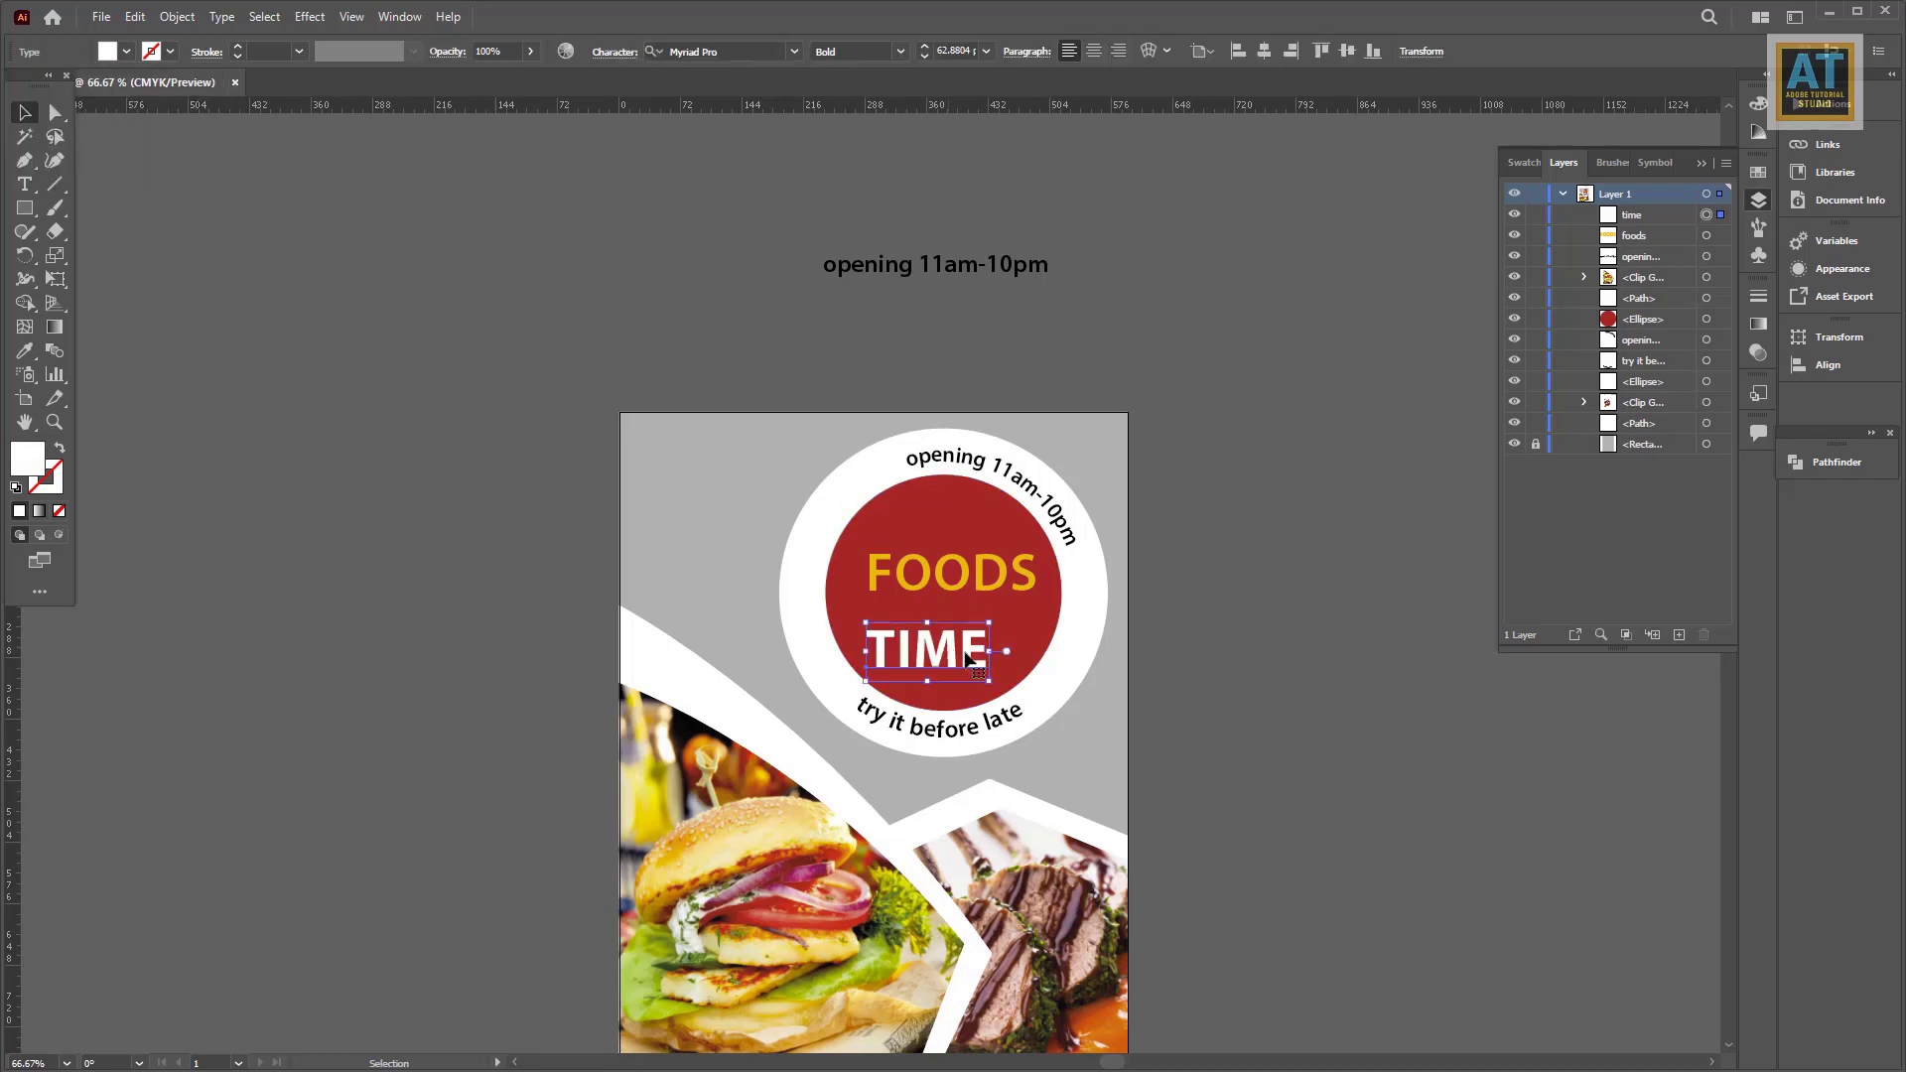
Step: Enlarge and reposition FOODS and TIME in the circle, then copy FOODS below TIME
{"action": "scroll", "coordinate": [985, 617], "scroll_direction": "up", "scroll_amount": 2}
{"action": "left_click_drag", "start_coordinate": [996, 601], "coordinate": [1122, 542]}
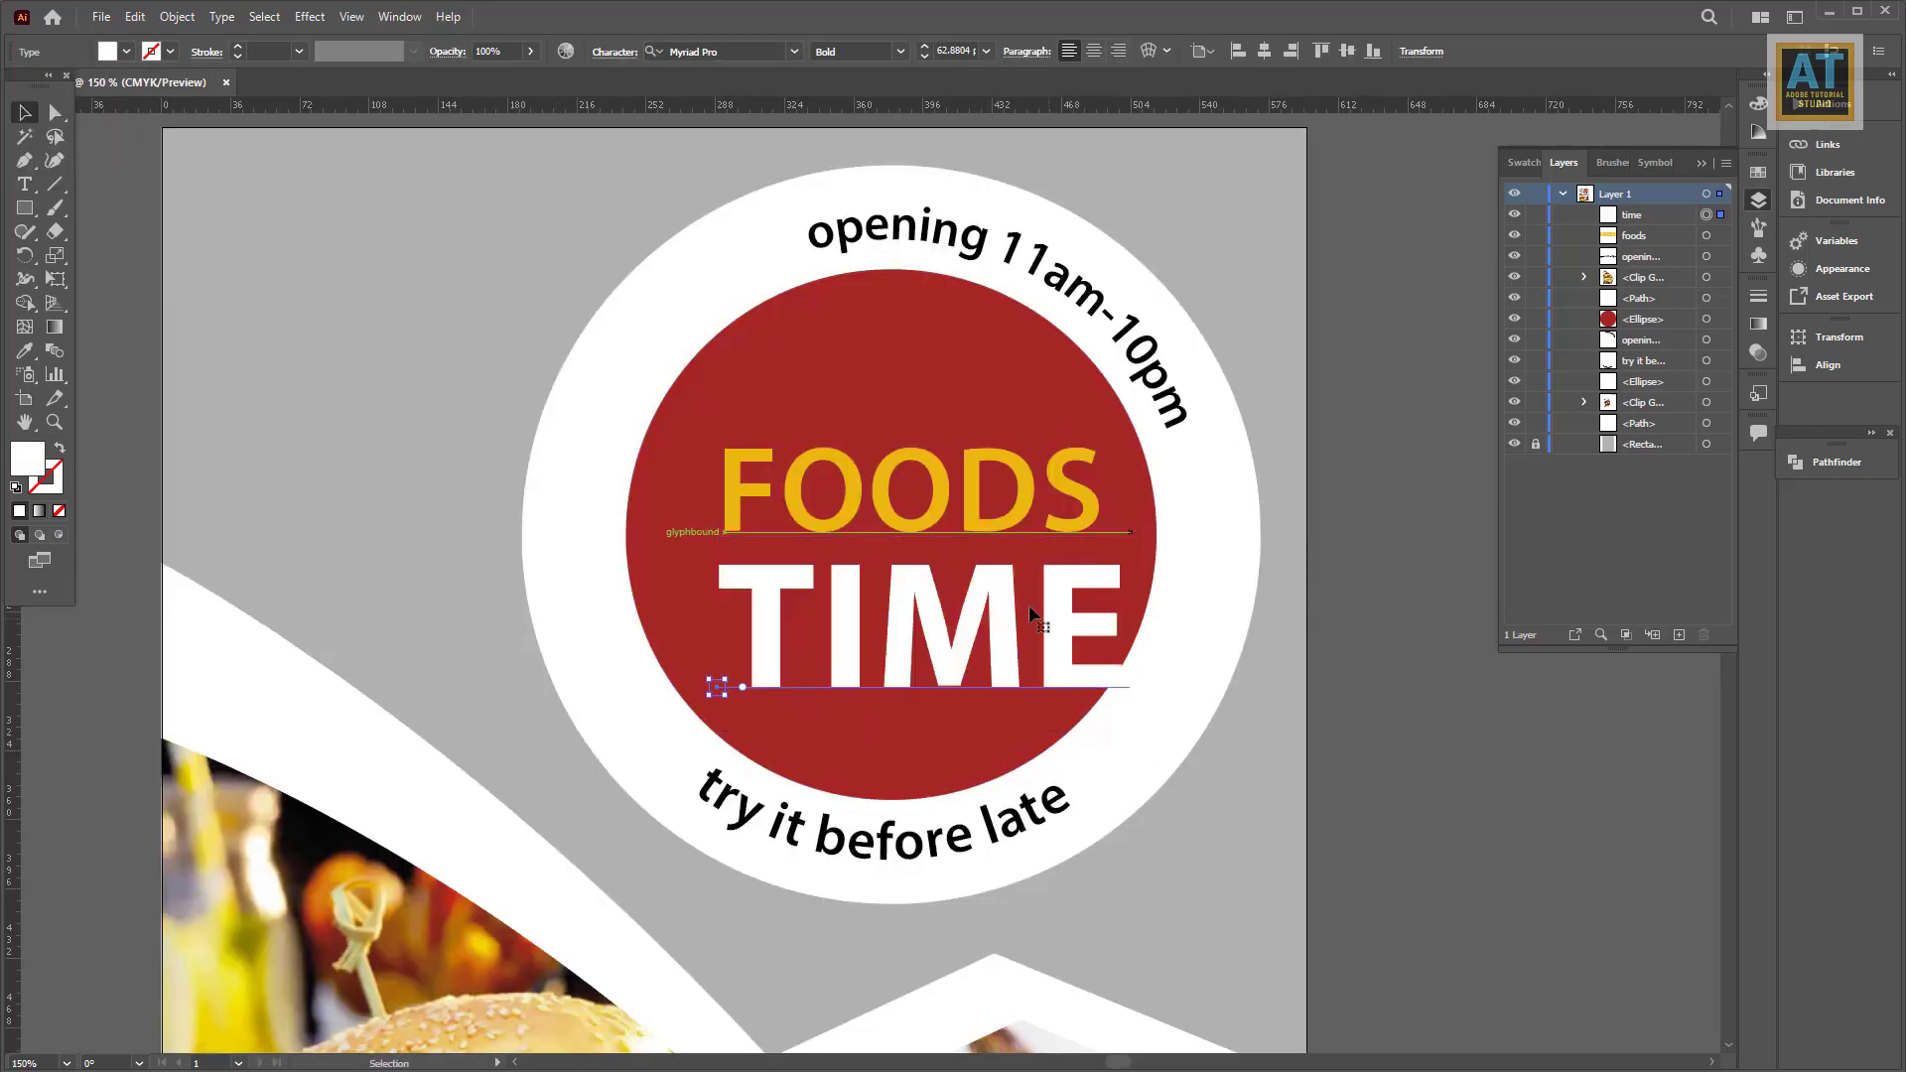
{"action": "left_click", "coordinate": [1032, 491], "text": "shift"}
{"action": "mouse_move", "coordinate": [984, 620]}
{"action": "left_mouse_down"}
{"action": "mouse_move", "coordinate": [958, 596]}
{"action": "mouse_move", "coordinate": [976, 611]}
{"action": "left_mouse_up"}
{"action": "left_click_drag", "start_coordinate": [1117, 707], "coordinate": [1127, 717]}
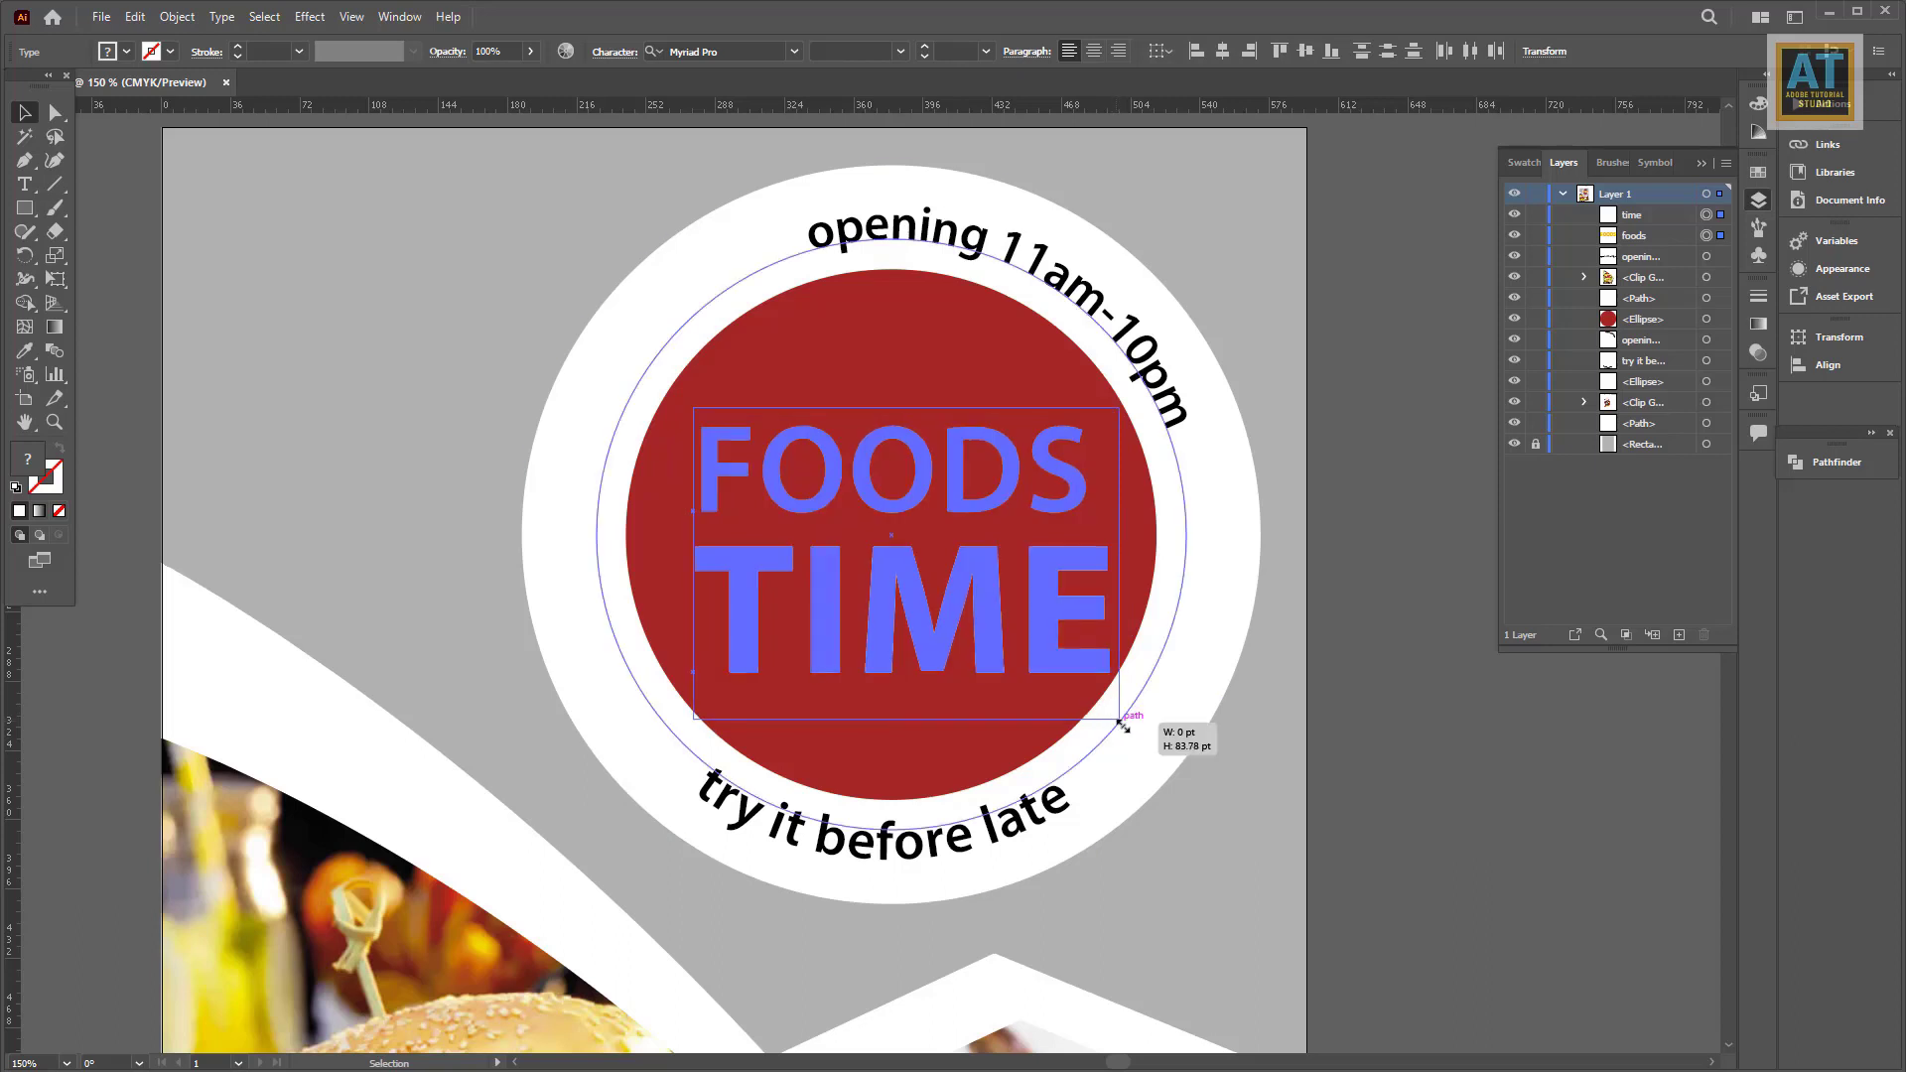
{"action": "left_click_drag", "start_coordinate": [693, 405], "coordinate": [669, 396]}
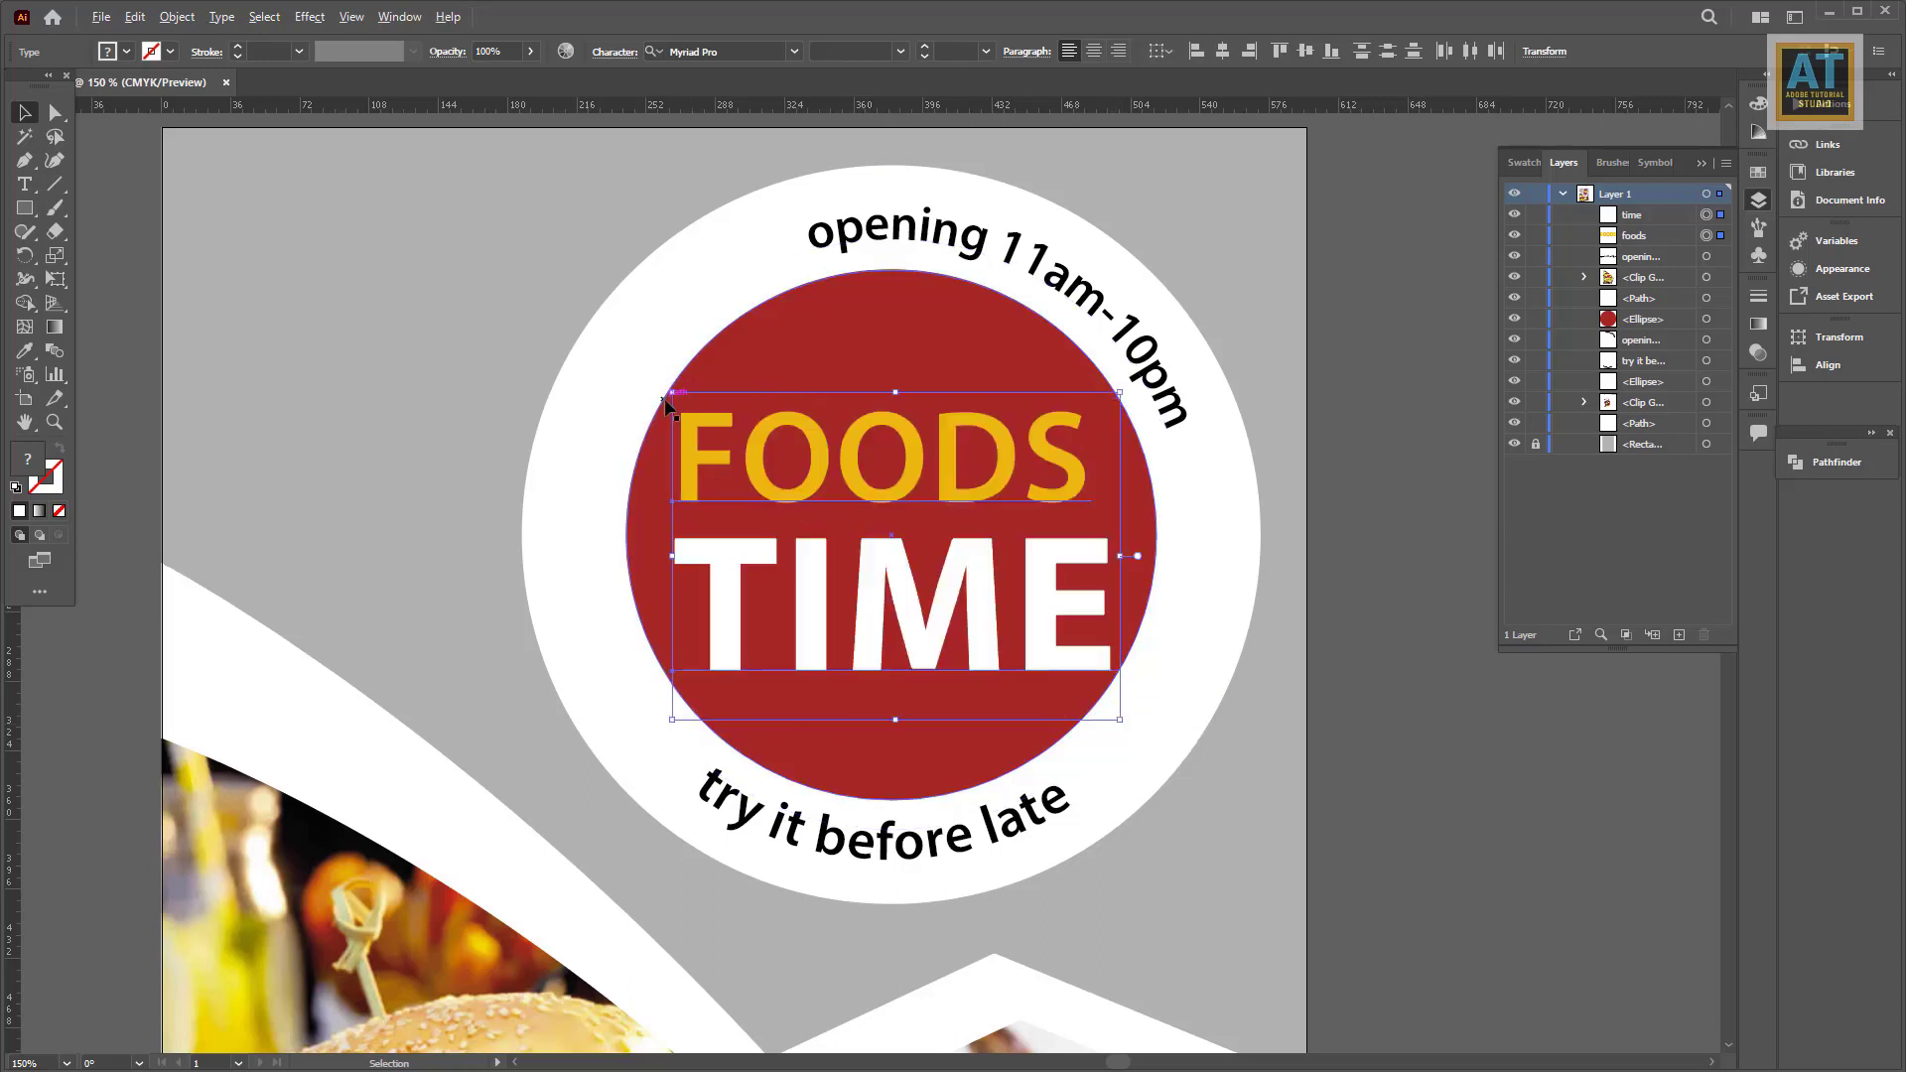
{"action": "left_click", "coordinate": [1437, 810]}
{"action": "left_click", "coordinate": [883, 437]}
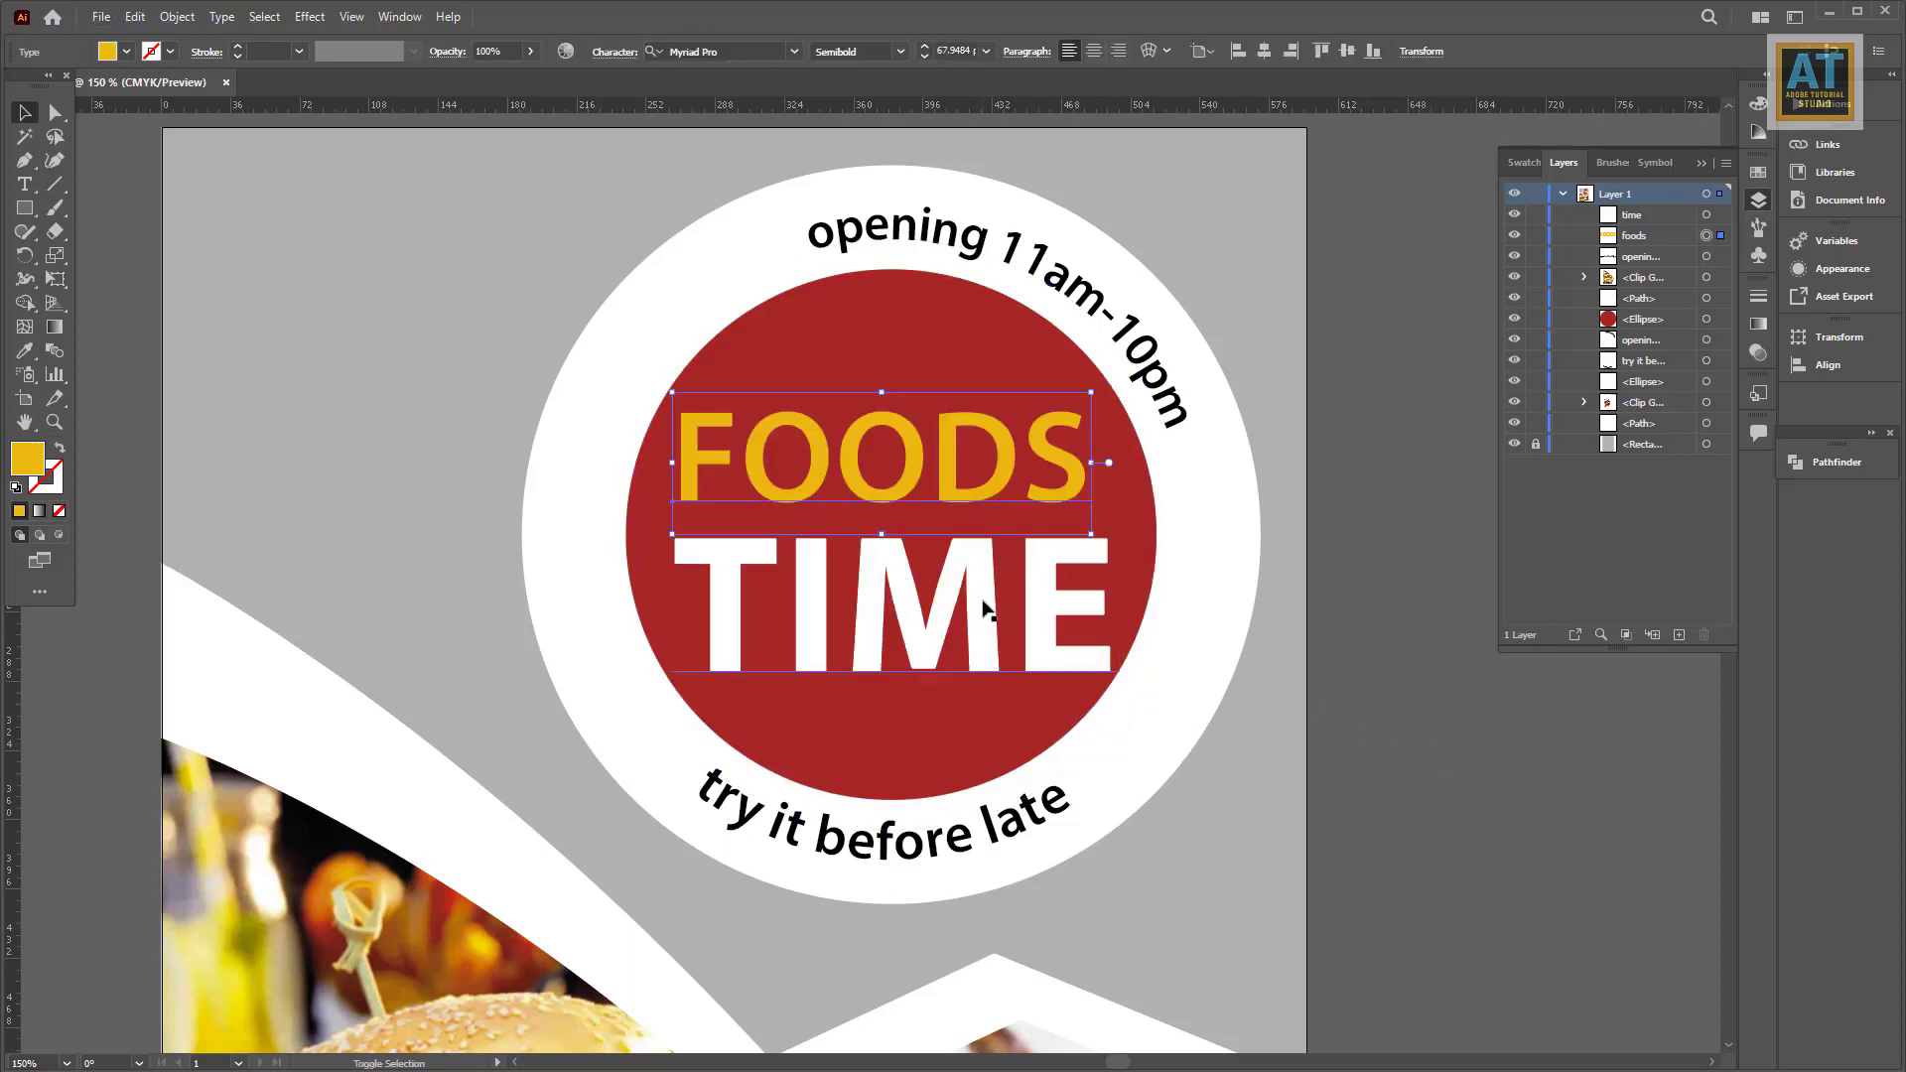
{"action": "left_click", "coordinate": [987, 608], "text": "shift"}
{"action": "left_click_drag", "start_coordinate": [987, 608], "coordinate": [987, 577]}
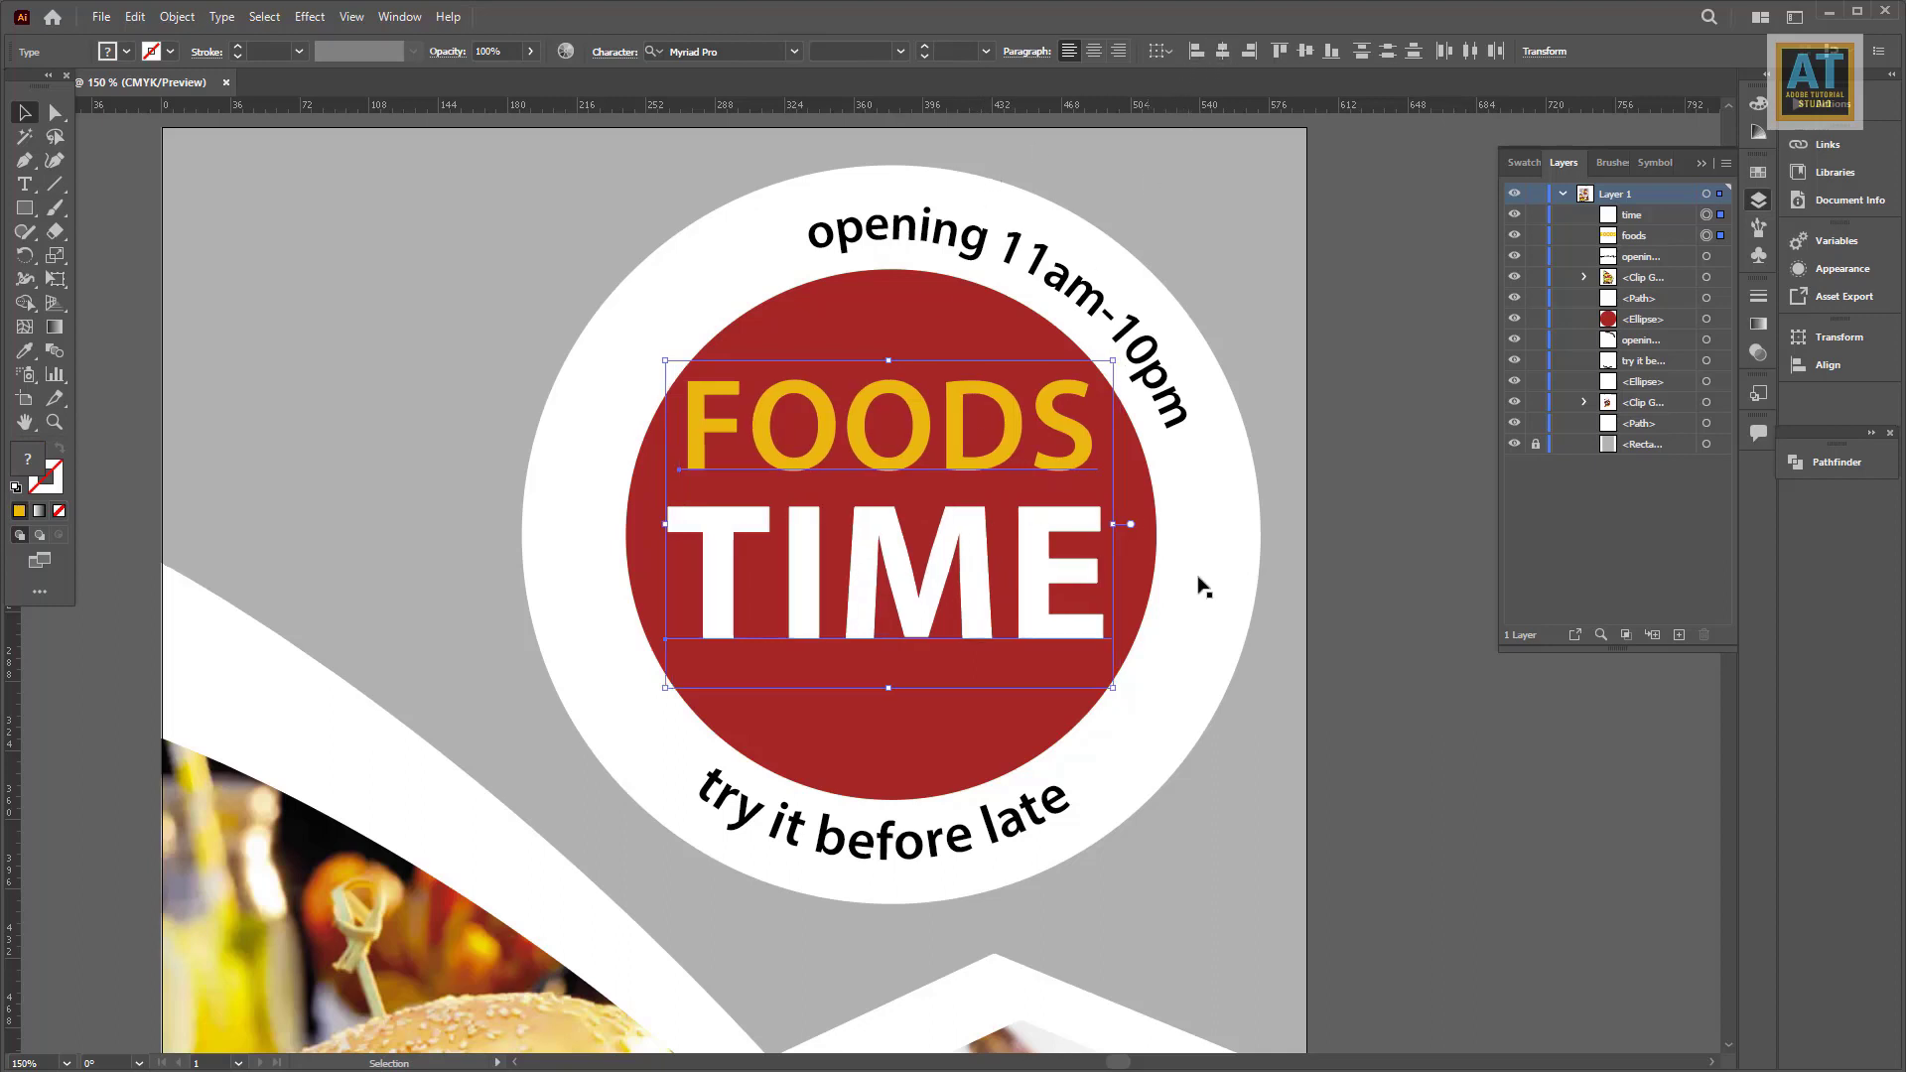
{"action": "key", "text": "ctrl+minus"}
{"action": "left_click_drag", "start_coordinate": [973, 398], "coordinate": [972, 617]}
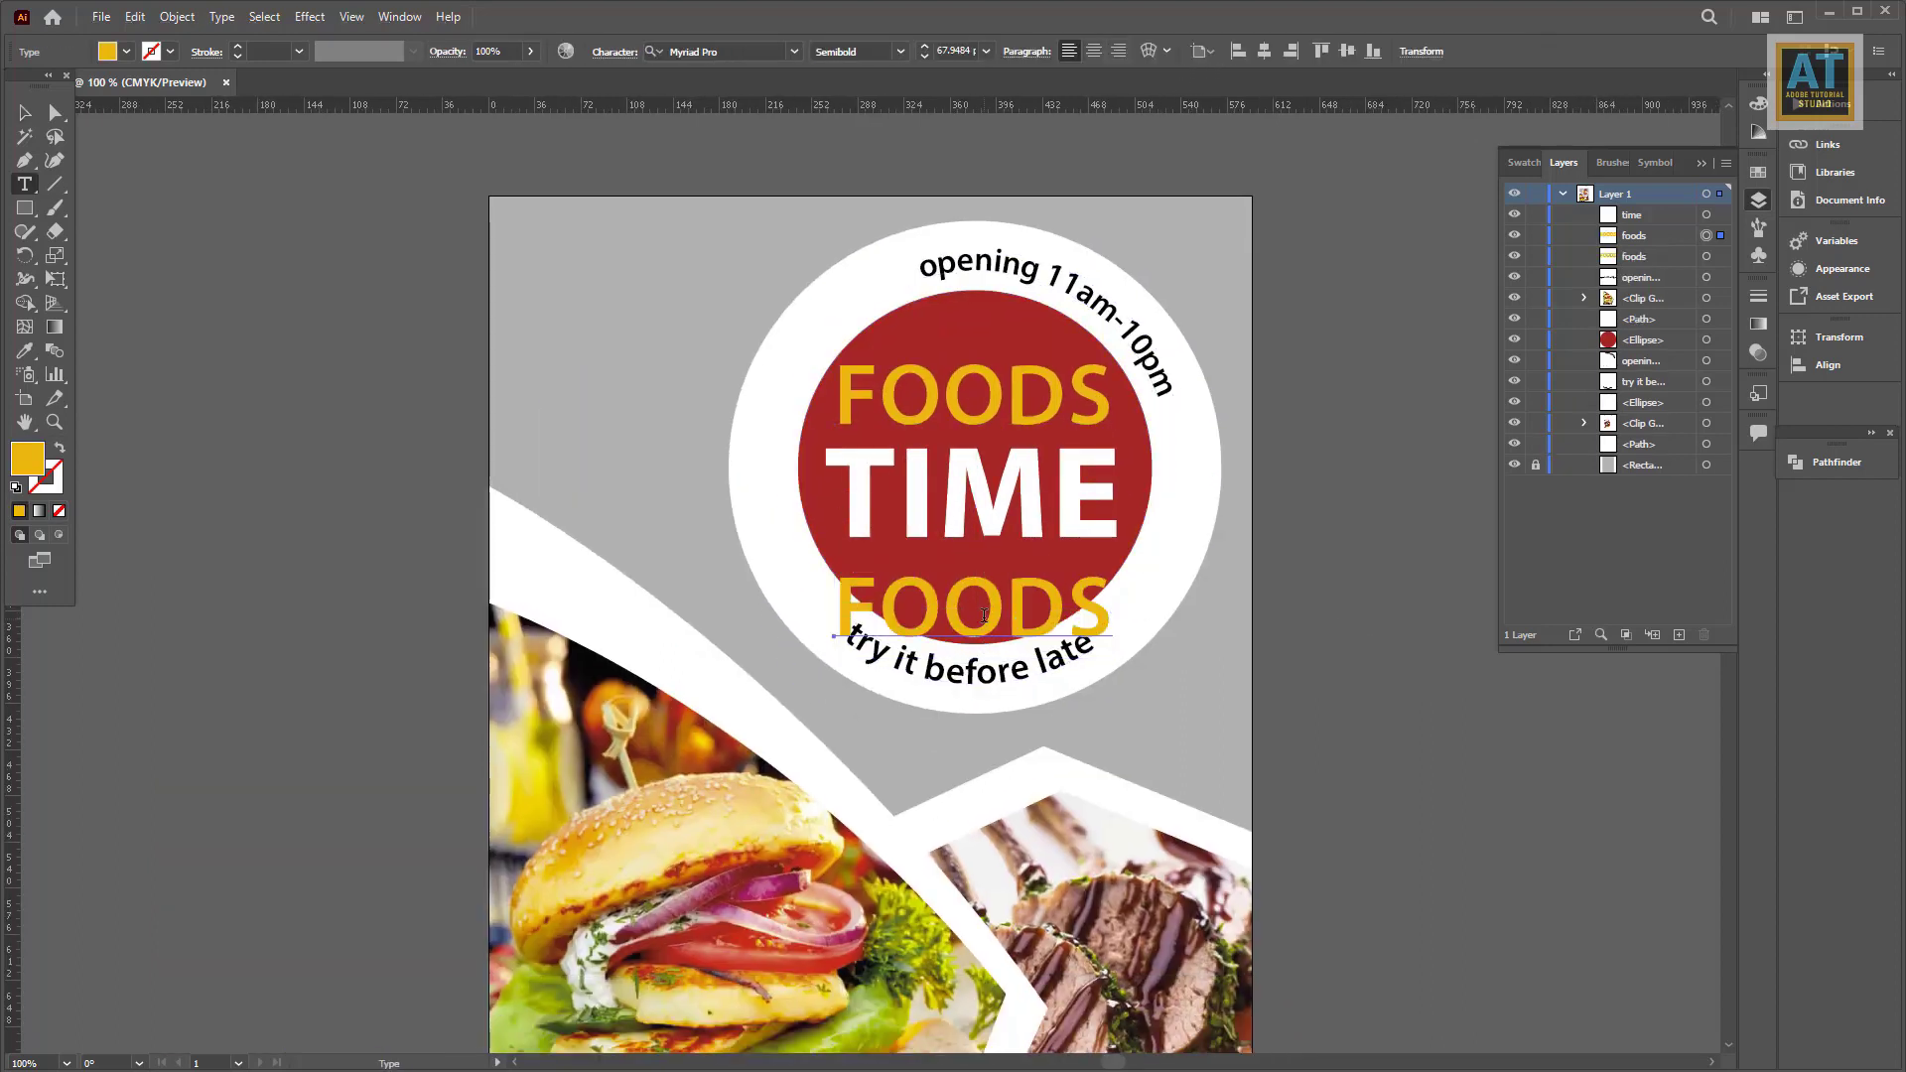
Step: Retype the FOODS copy as 'FOODS - DRINK - COFFEE' at 31 pt and move it under TIME
{"action": "double_click", "coordinate": [983, 614]}
{"action": "type", "text": "food"}
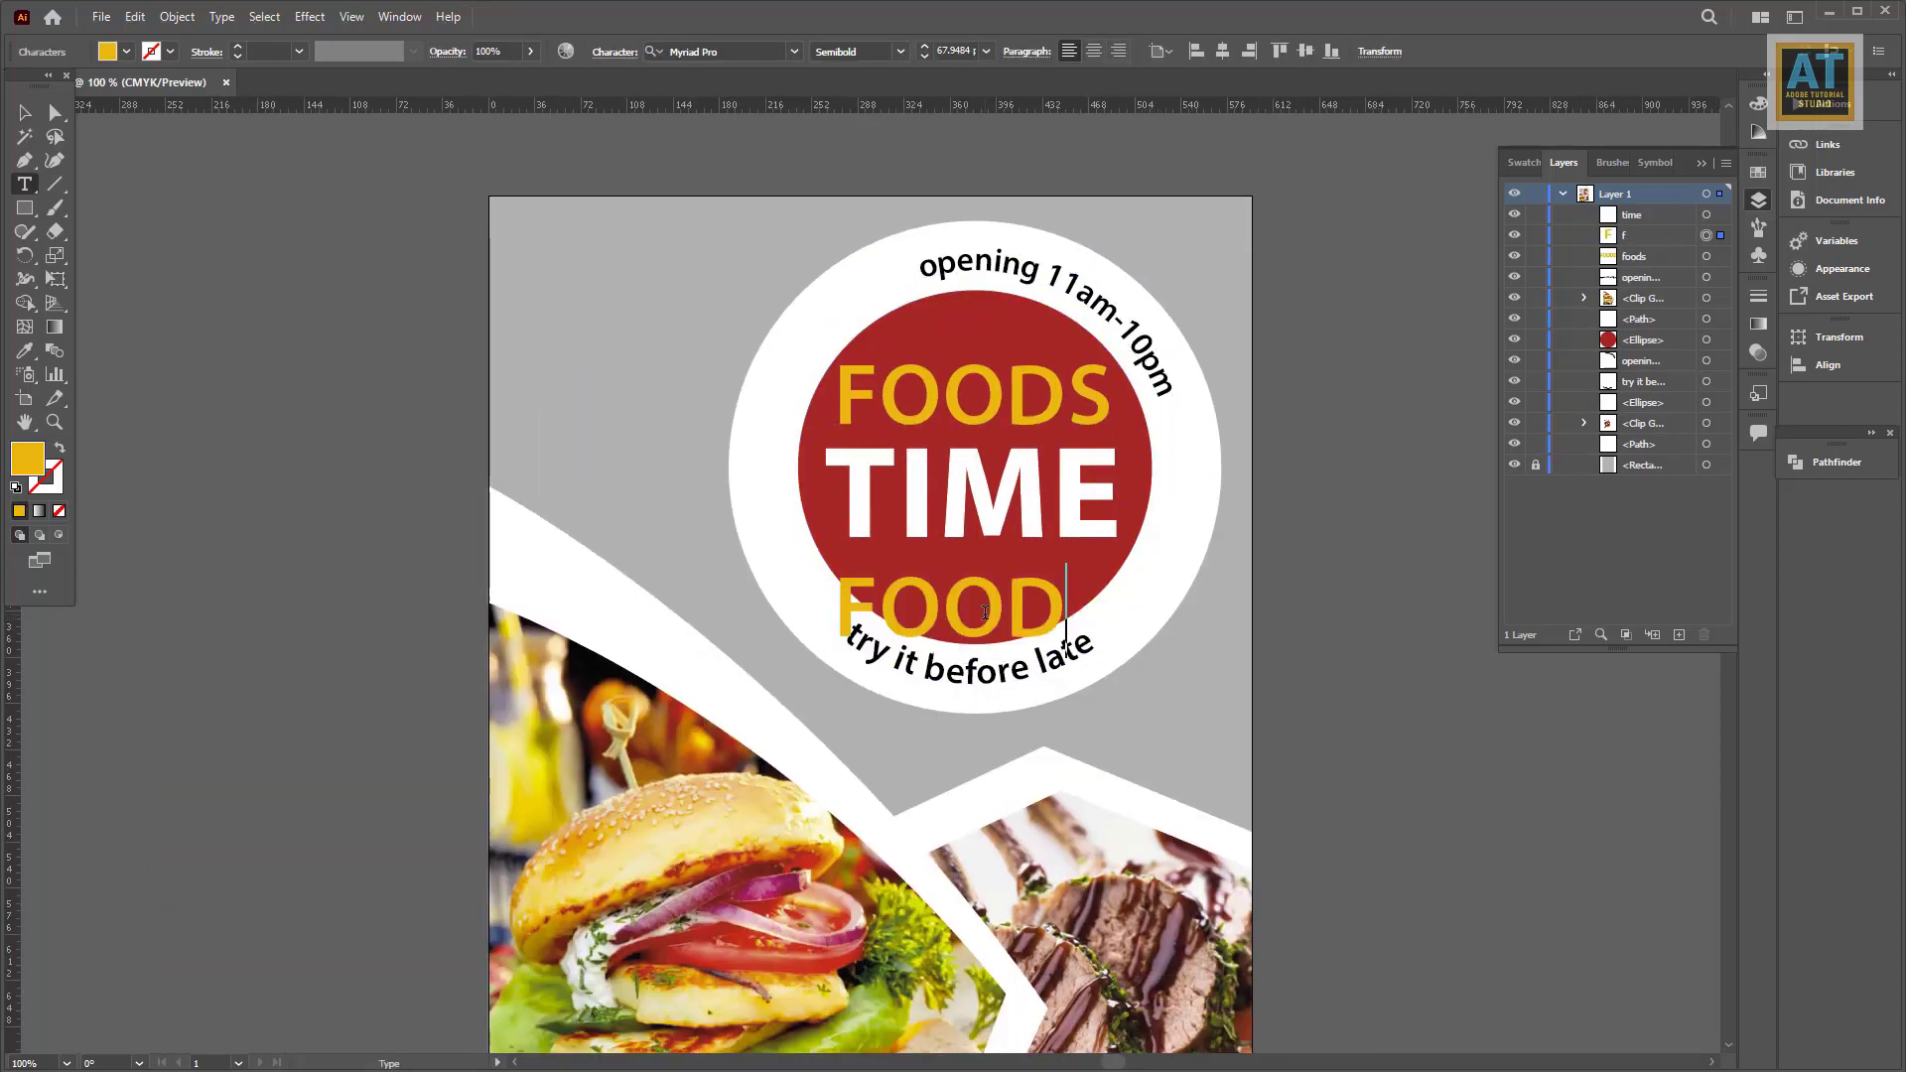
{"action": "type", "text": "sd"}
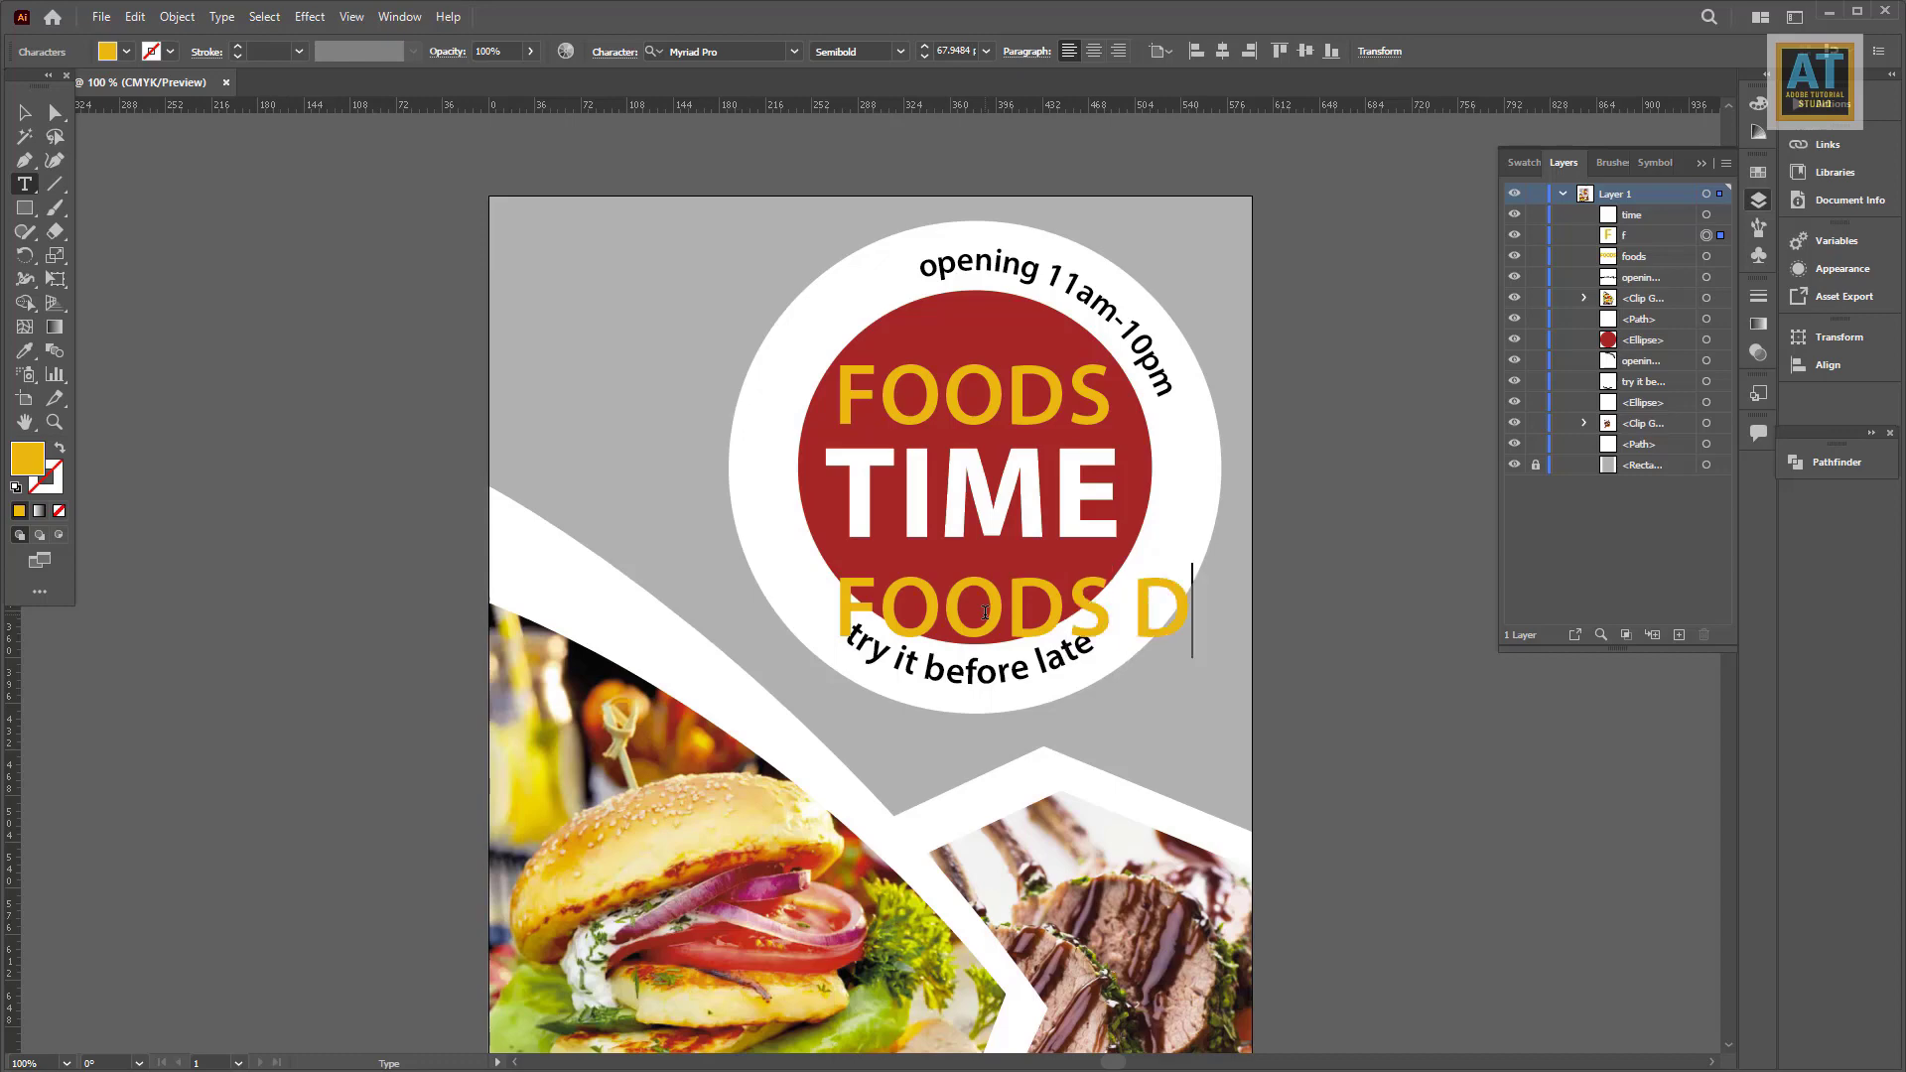
{"action": "key", "text": "BackSpace"}
{"action": "type", "text": "dri"}
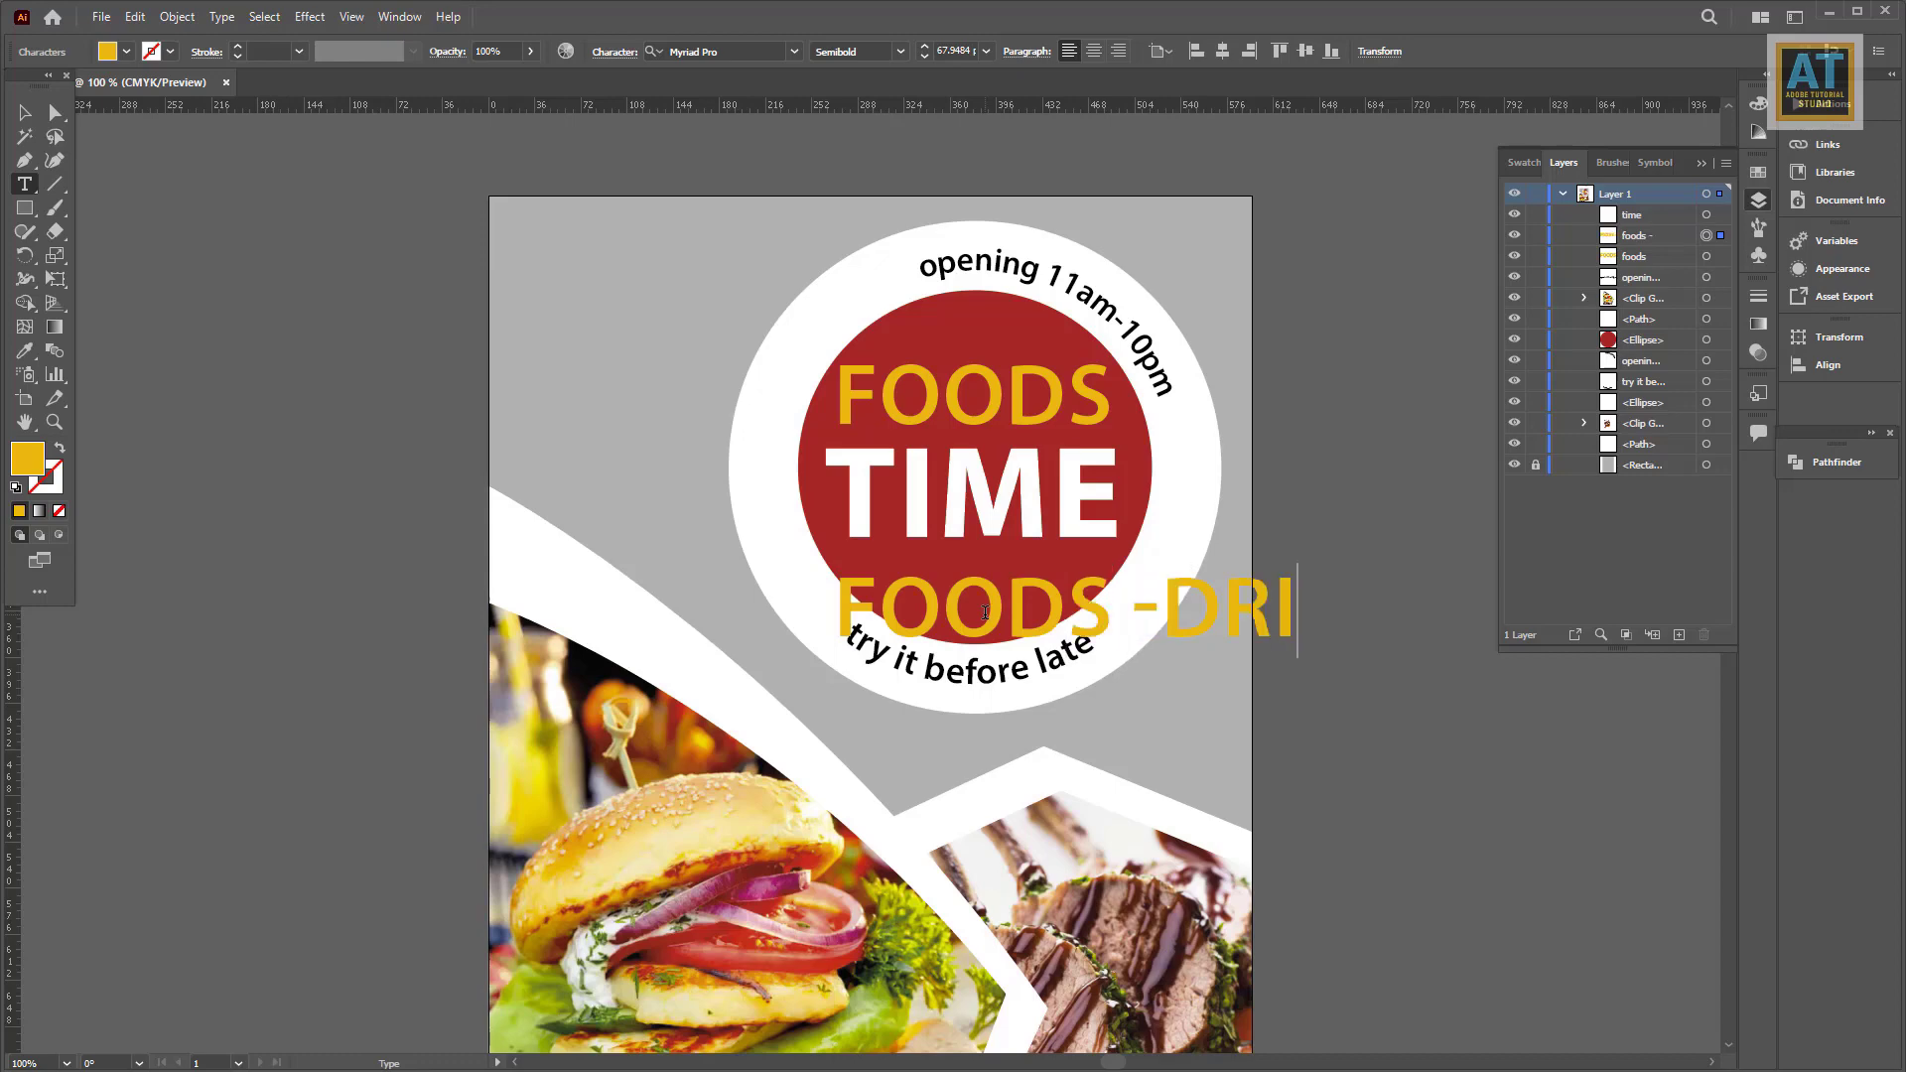
{"action": "type", "text": "nk"}
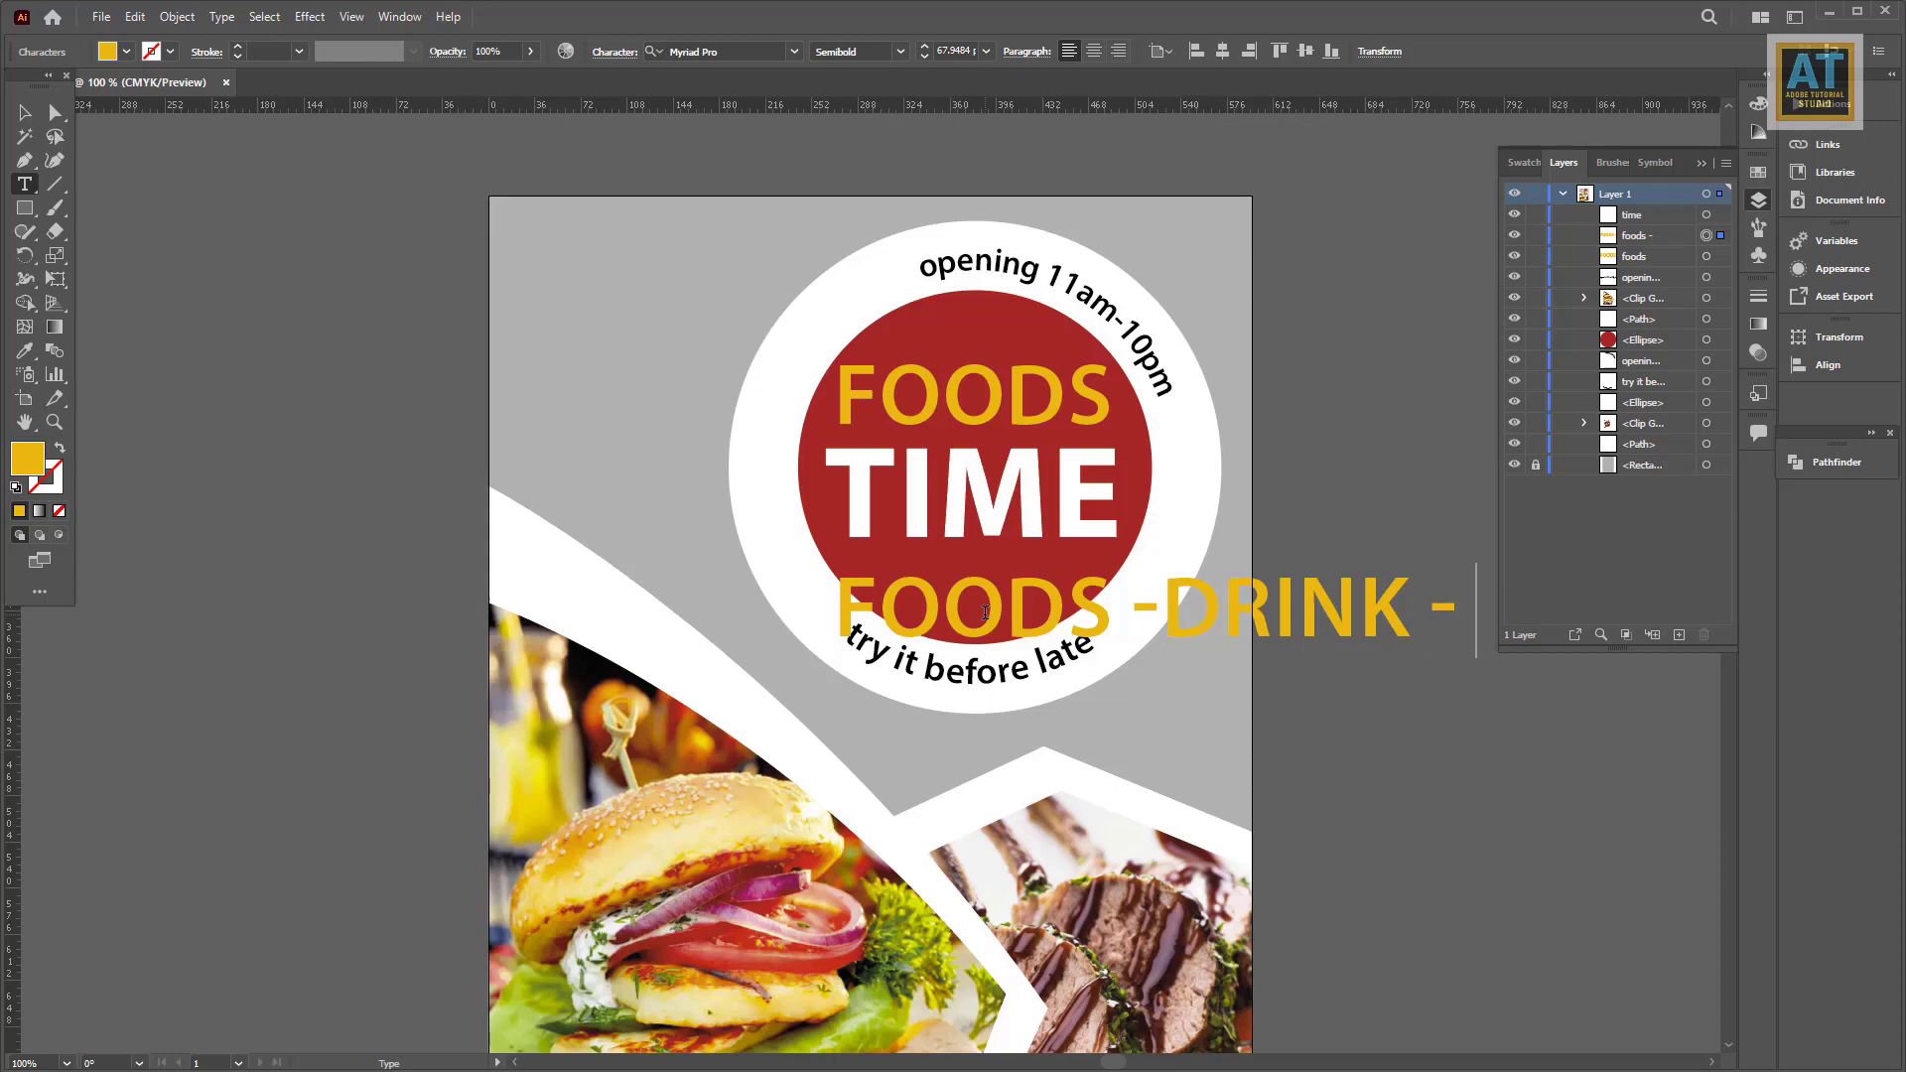
{"action": "type", "text": "c"}
{"action": "left_click", "coordinate": [1157, 604]}
{"action": "key", "text": "ctrl+a"}
{"action": "left_click", "coordinate": [923, 59]}
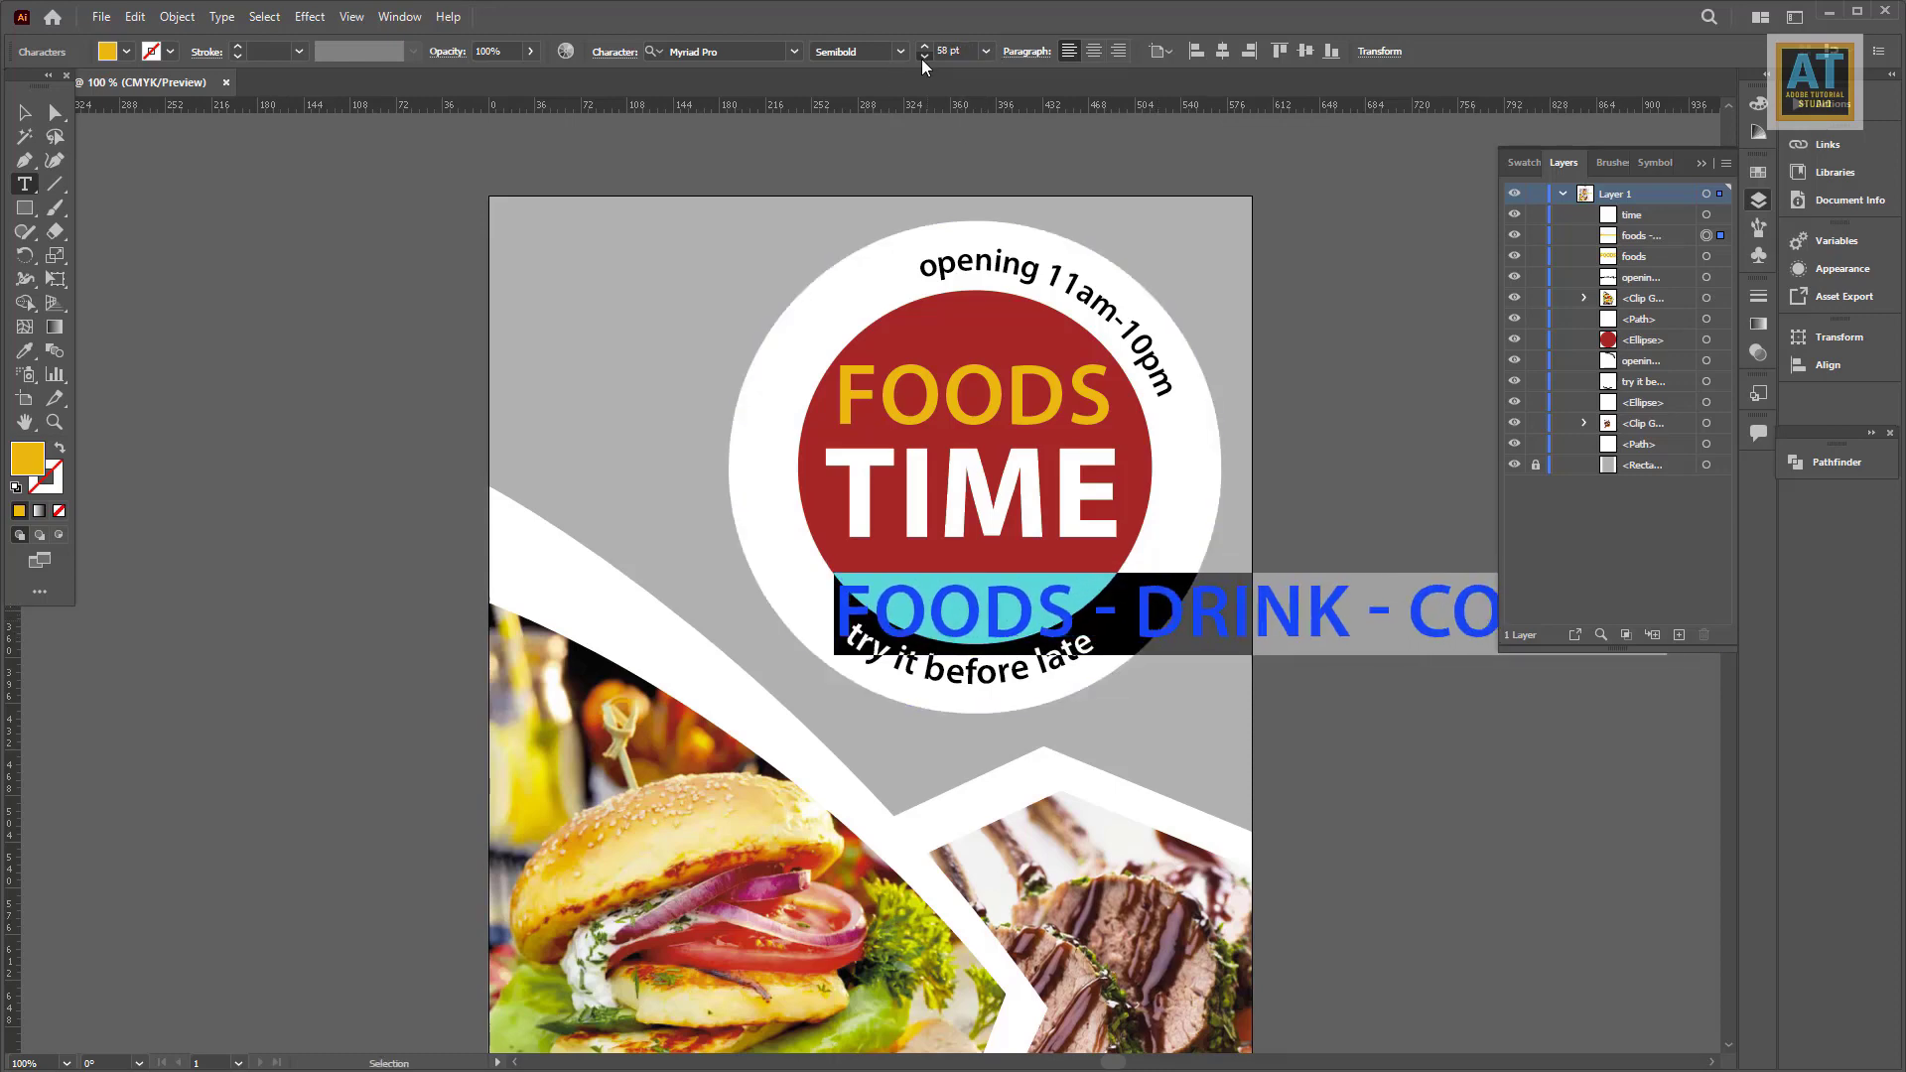
{"action": "key", "text": "Escape"}
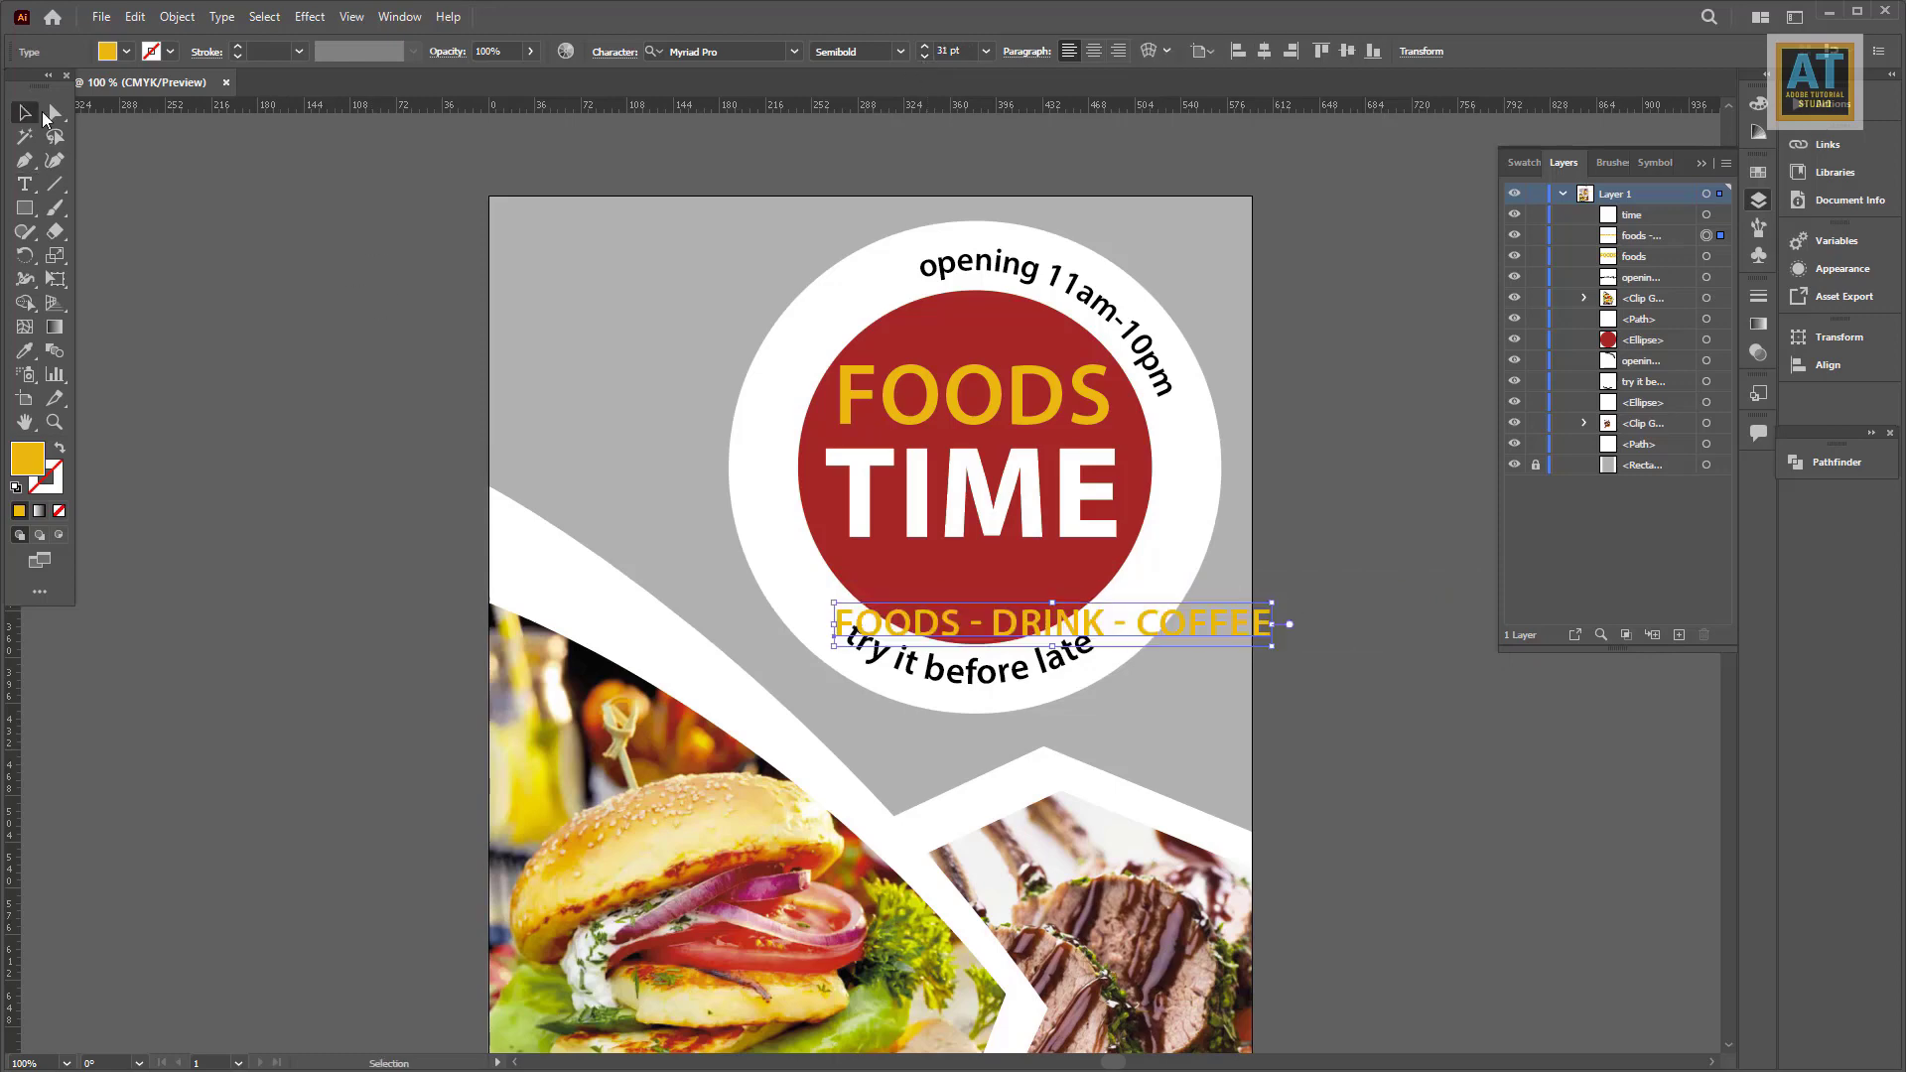
{"action": "left_click_drag", "start_coordinate": [1182, 630], "coordinate": [1105, 591]}
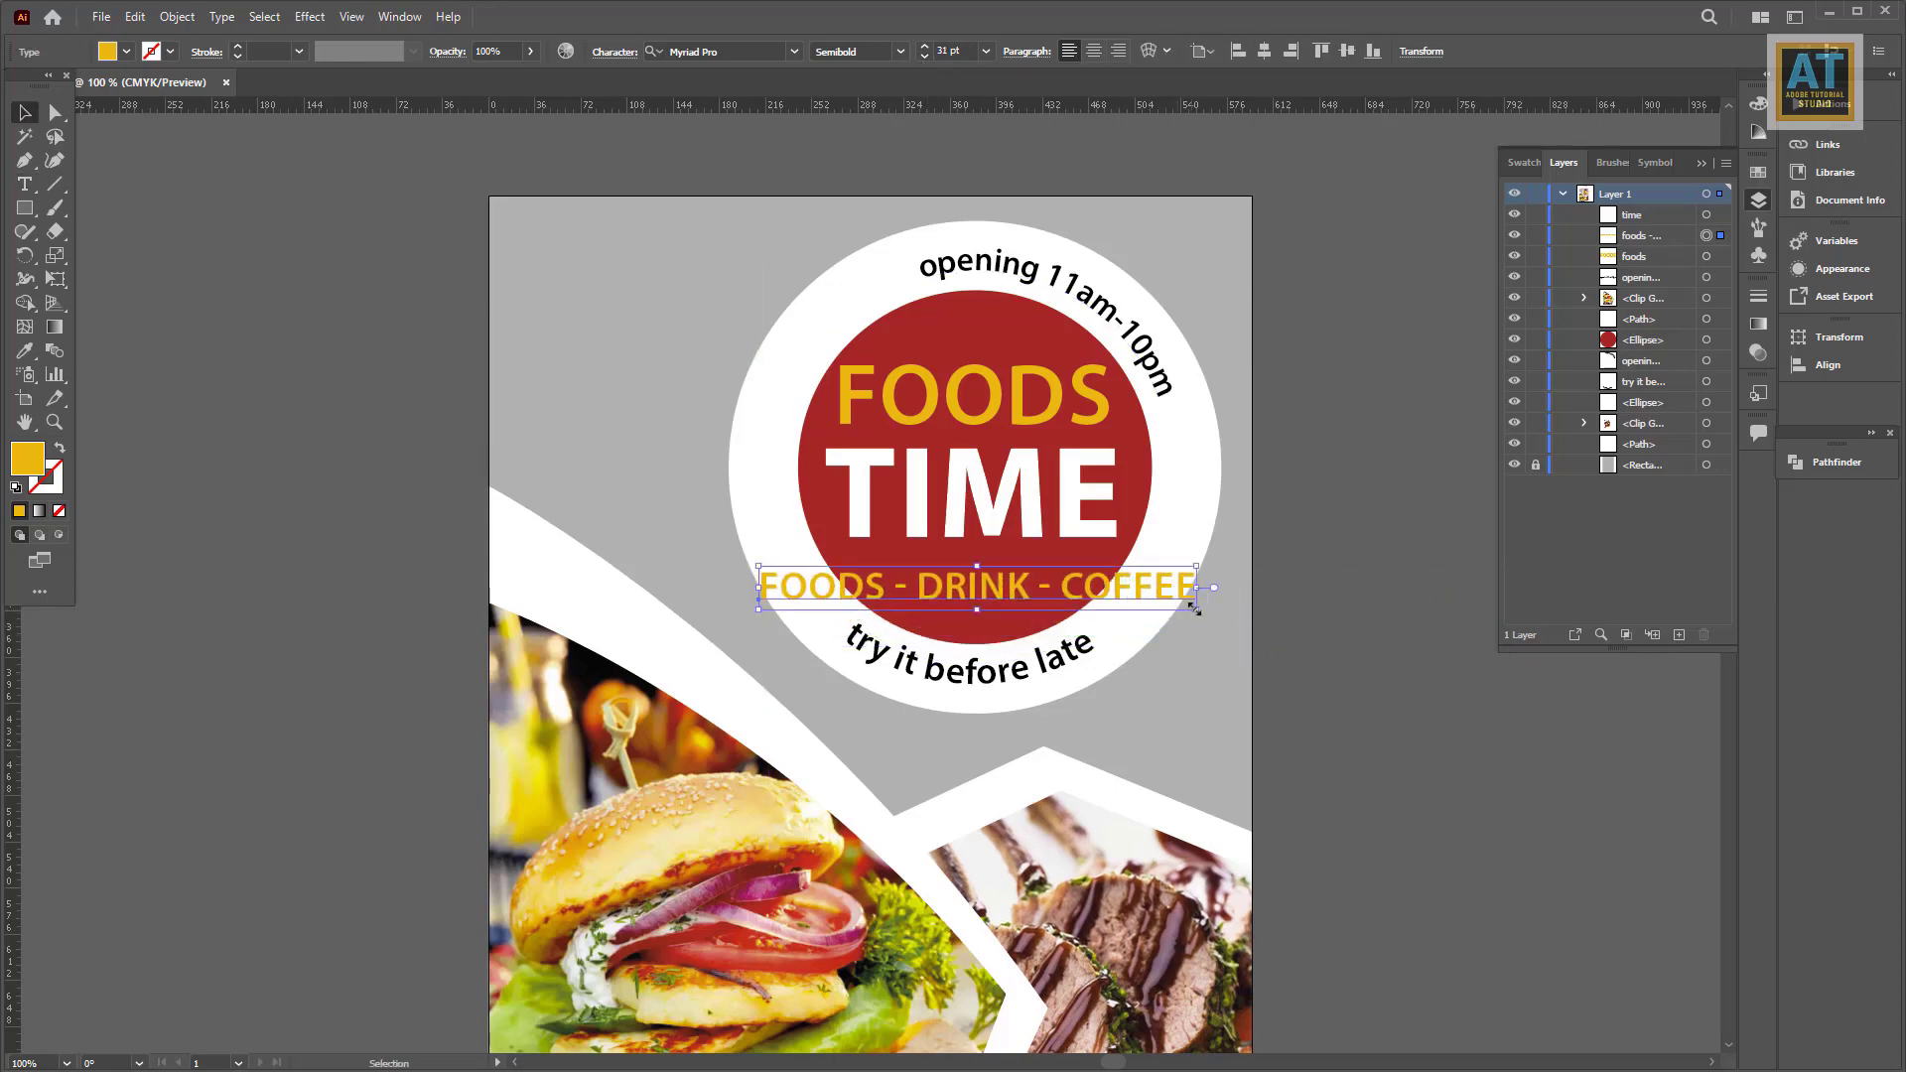
Step: Group all badge parts, shrink the group, and move 'opening 11am-10pm' onto the artboard's top-left
{"action": "scroll", "coordinate": [1237, 685], "scroll_direction": "down", "scroll_amount": 1}
{"action": "left_click_drag", "start_coordinate": [1216, 688], "coordinate": [1012, 392]}
{"action": "left_click", "coordinate": [177, 17]}
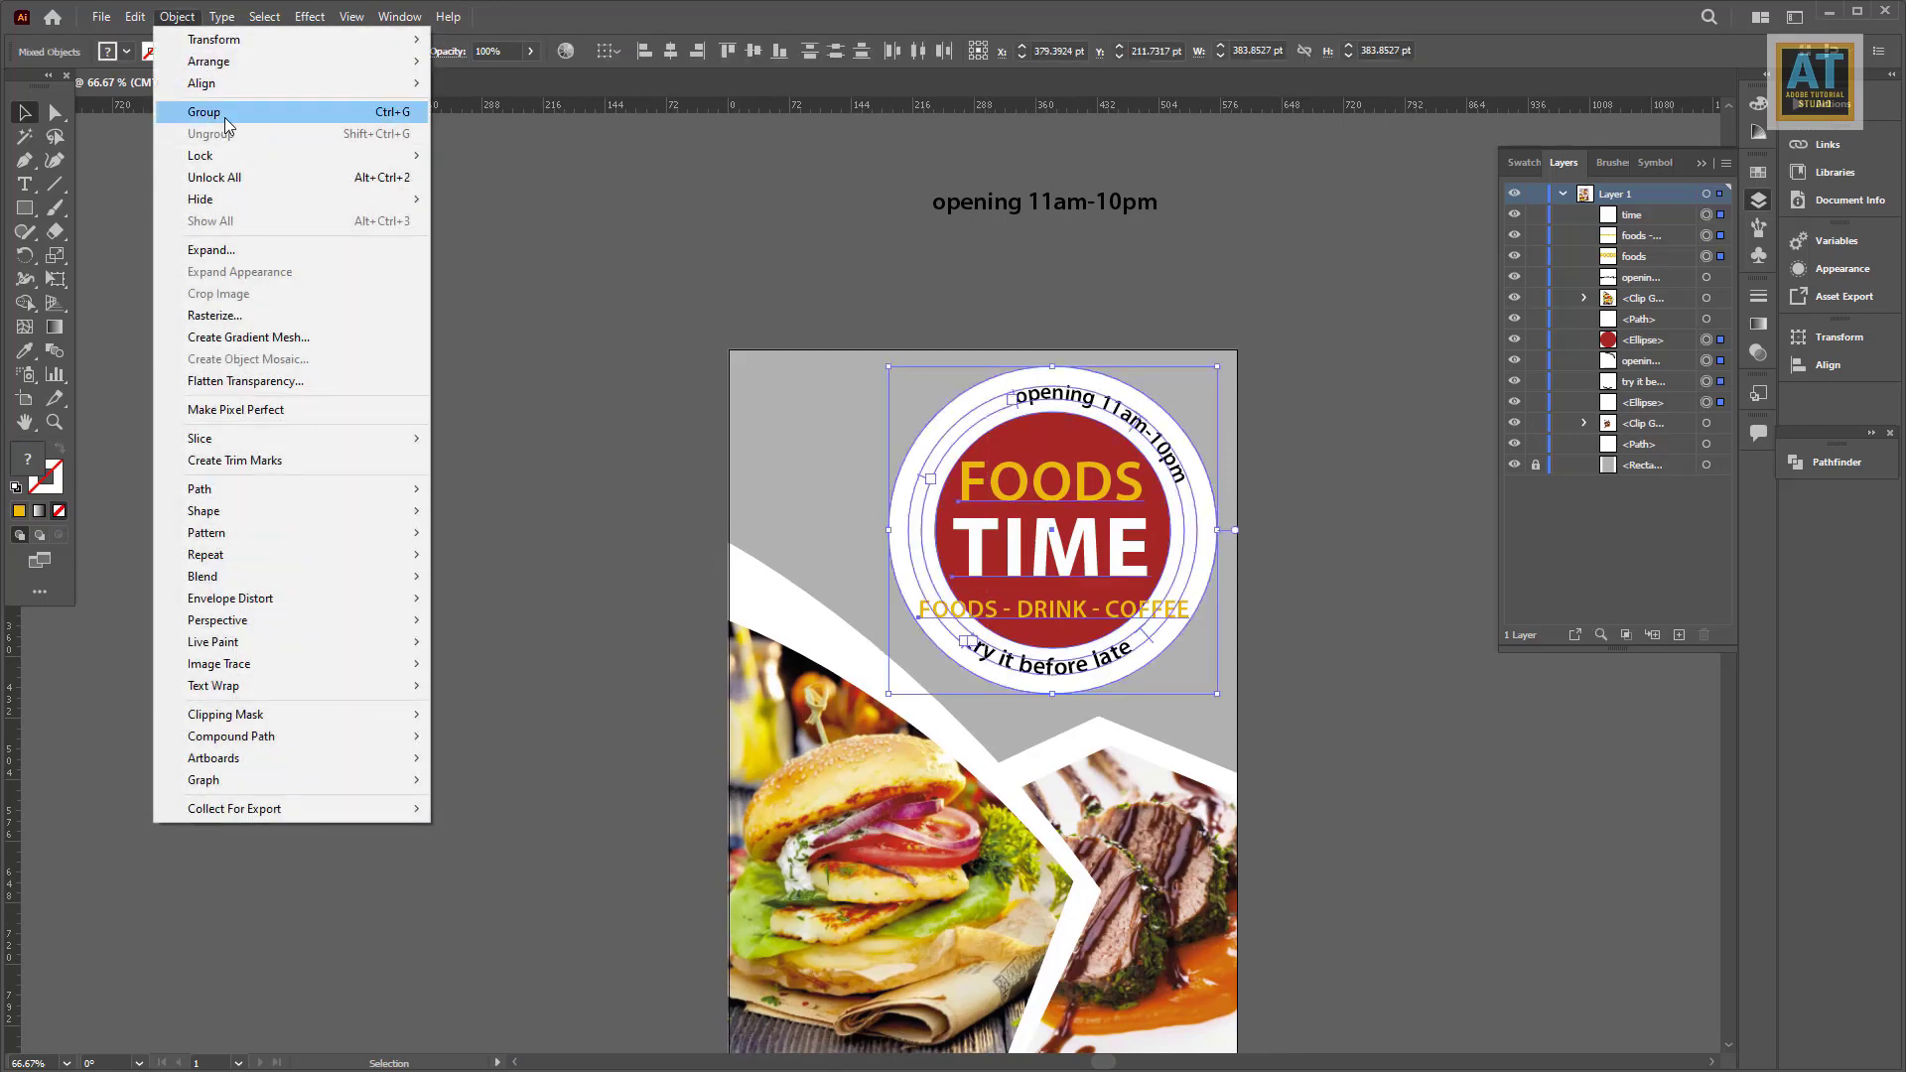
{"action": "left_click", "coordinate": [204, 107]}
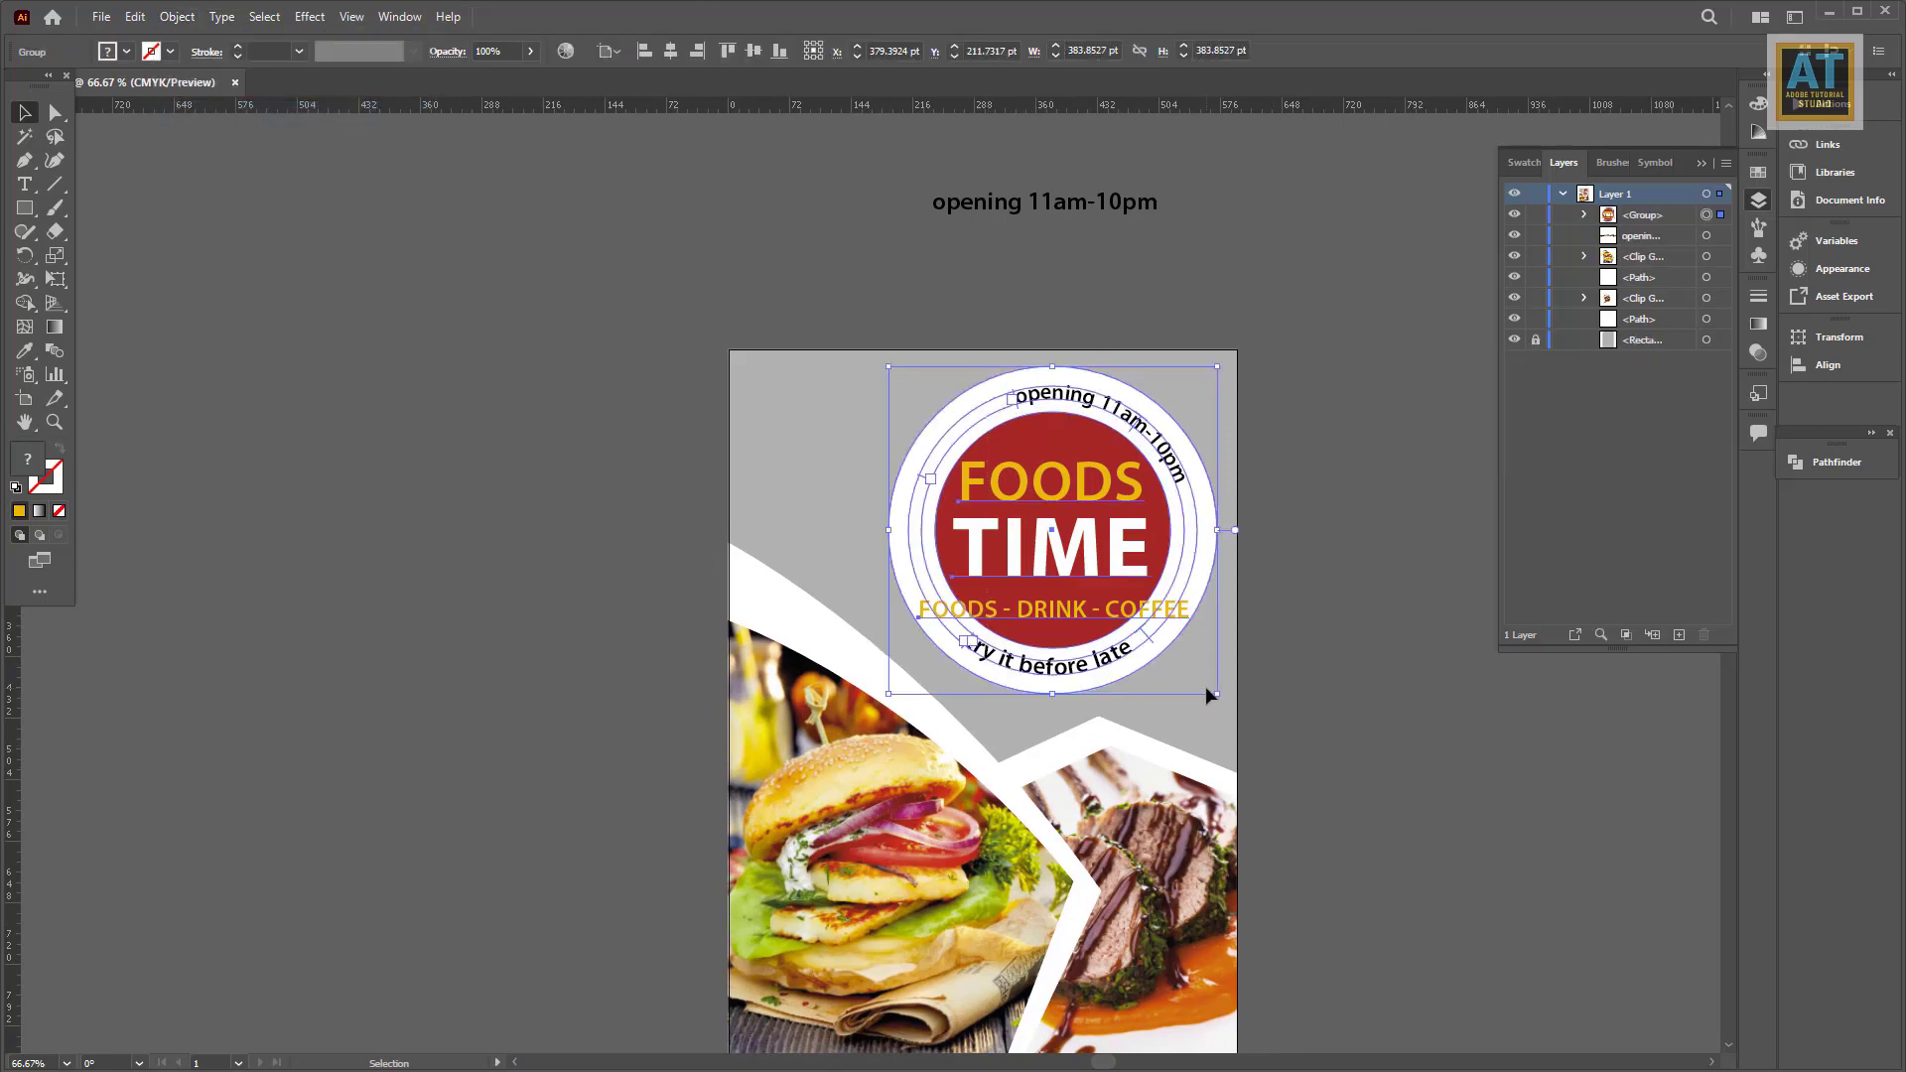
{"action": "left_click_drag", "start_coordinate": [1217, 697], "coordinate": [1196, 663]}
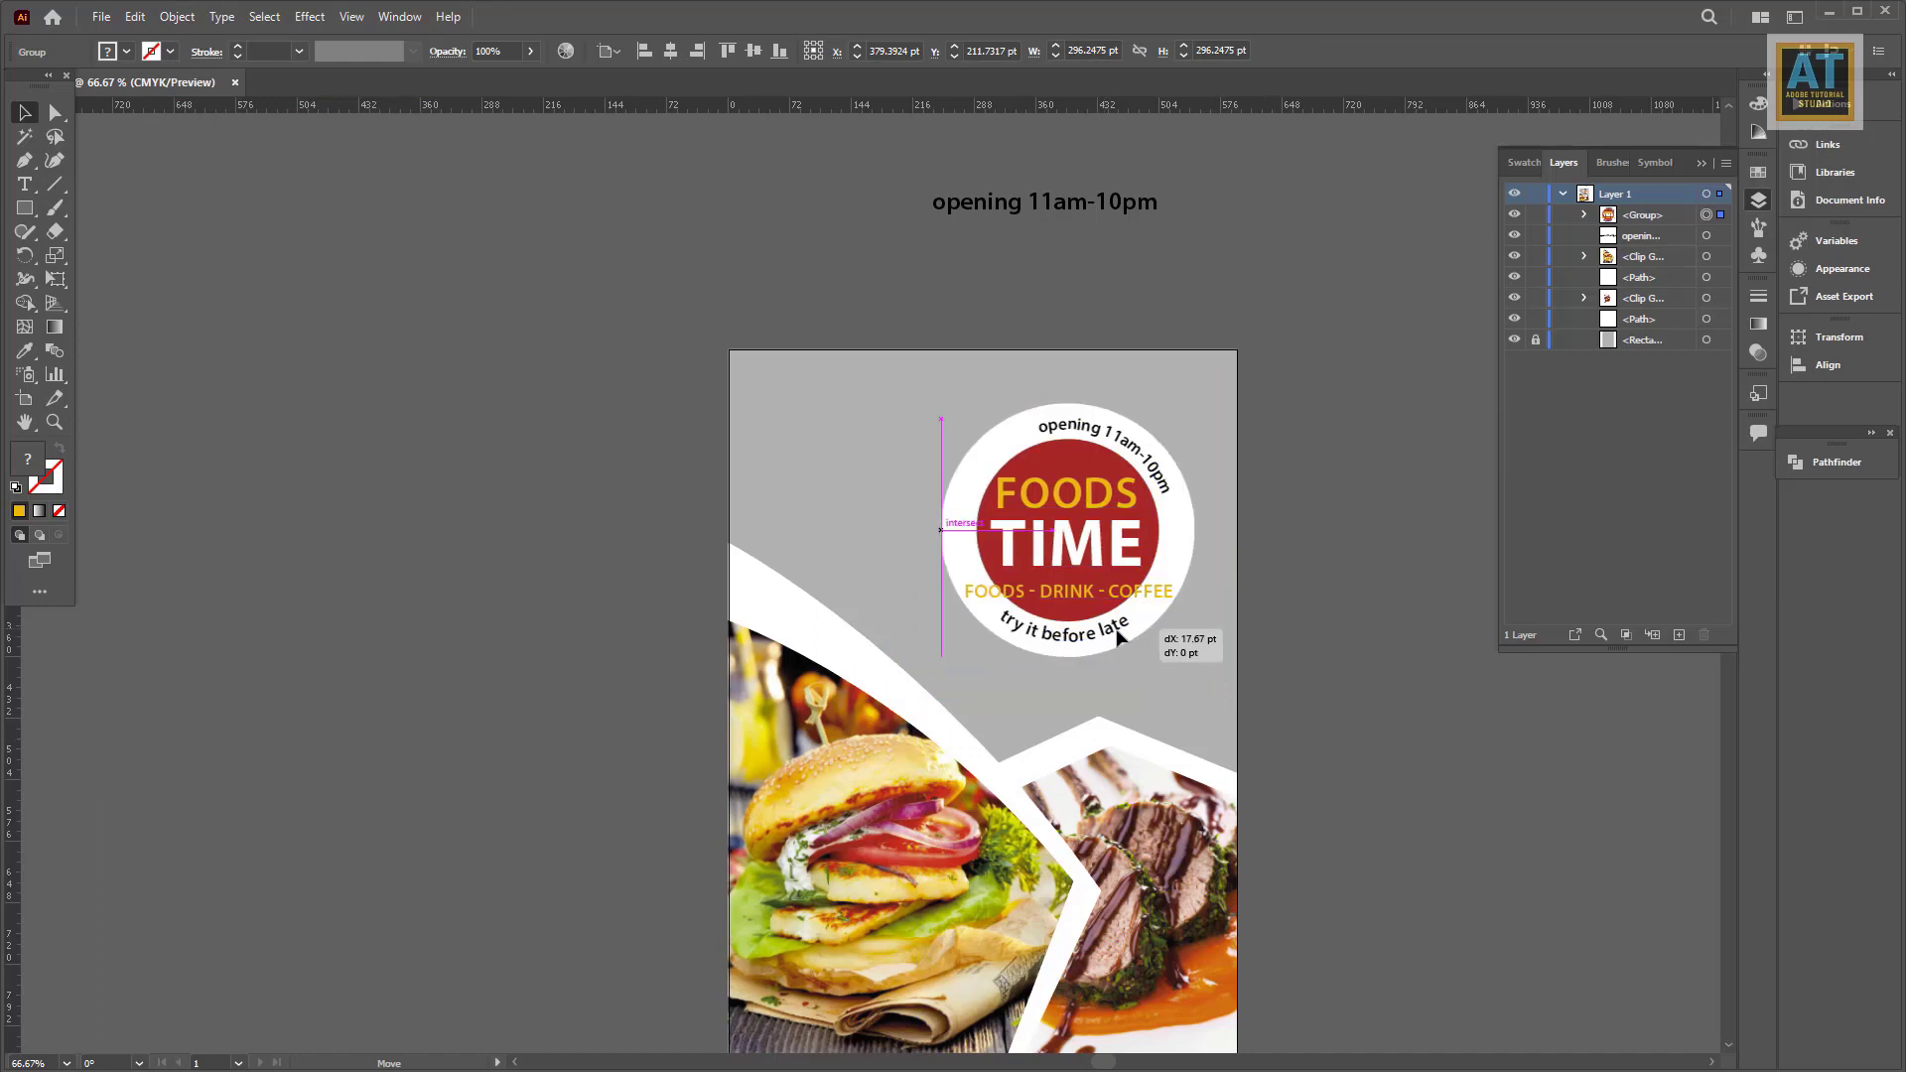
{"action": "left_click", "coordinate": [1276, 651]}
{"action": "left_click_drag", "start_coordinate": [1034, 192], "coordinate": [856, 402]}
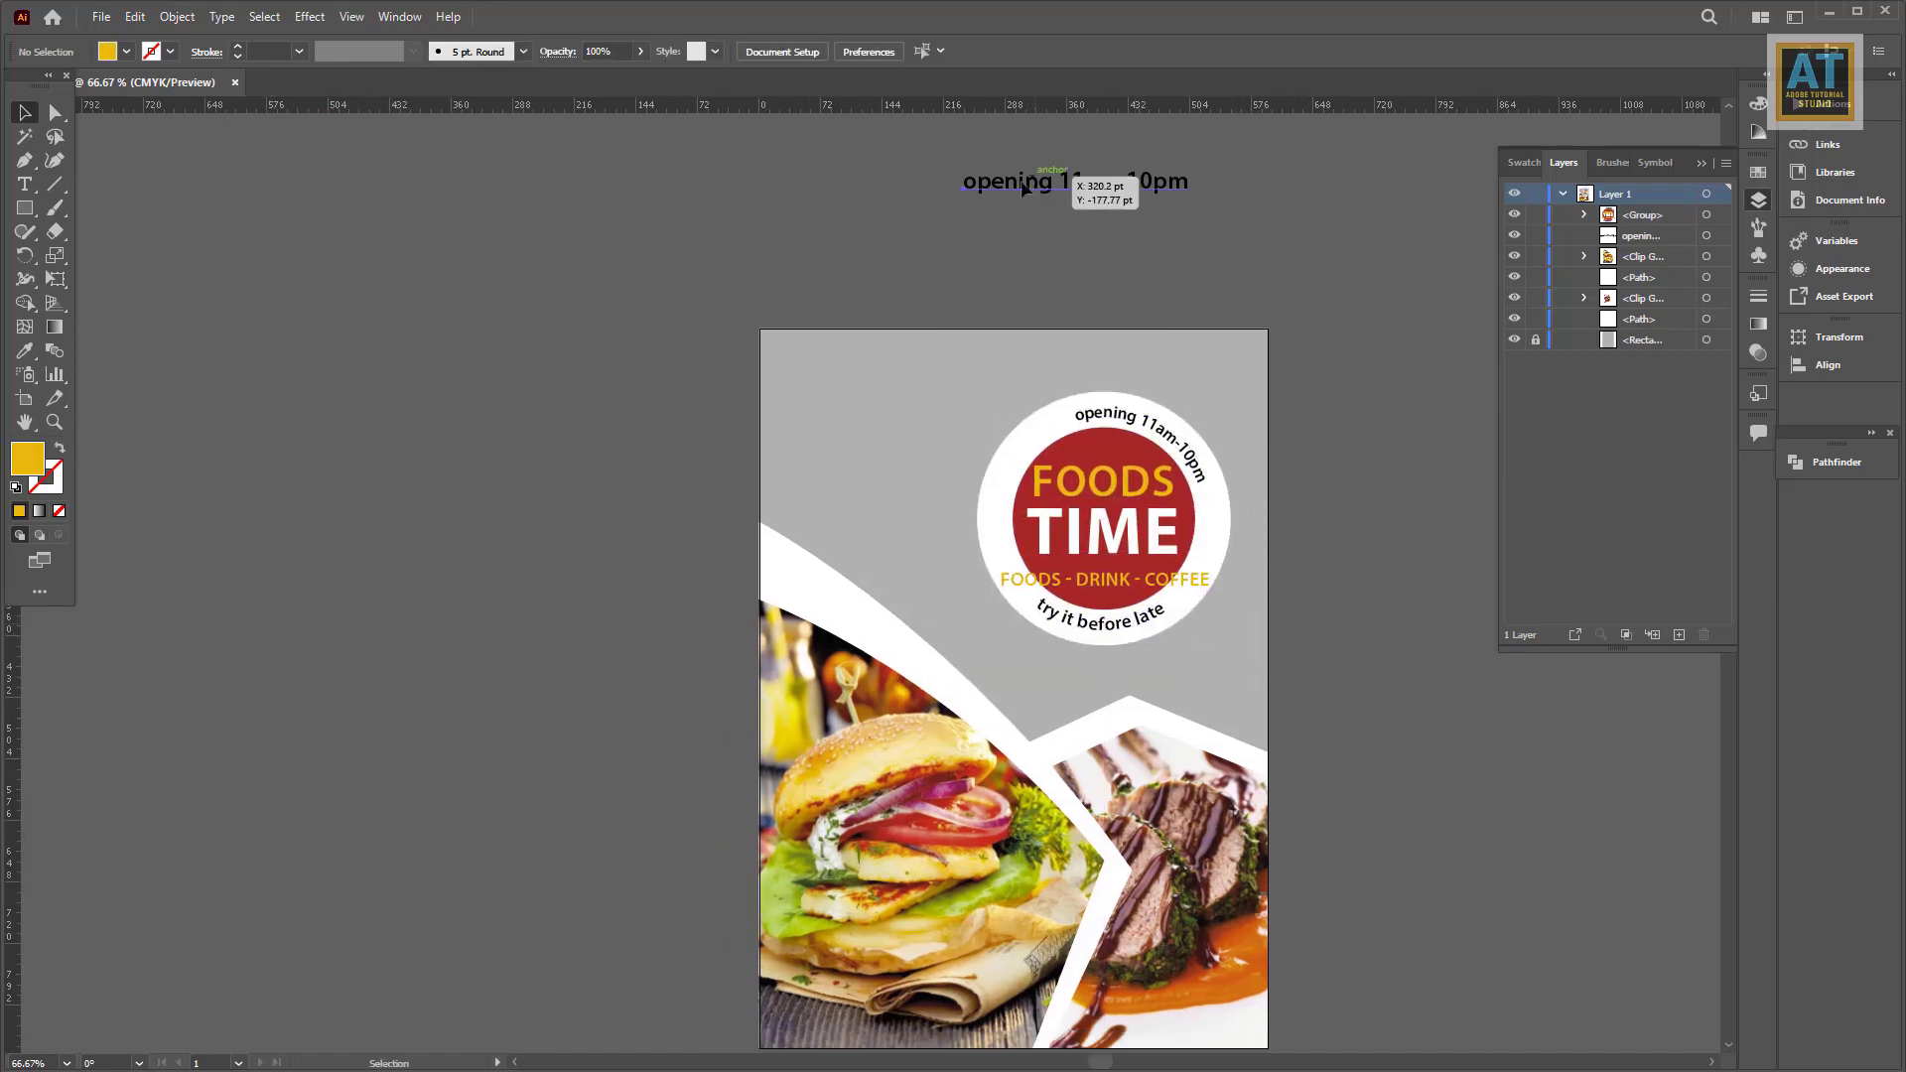
{"action": "double_click", "coordinate": [856, 393]}
{"action": "key", "text": "ctrl+a"}
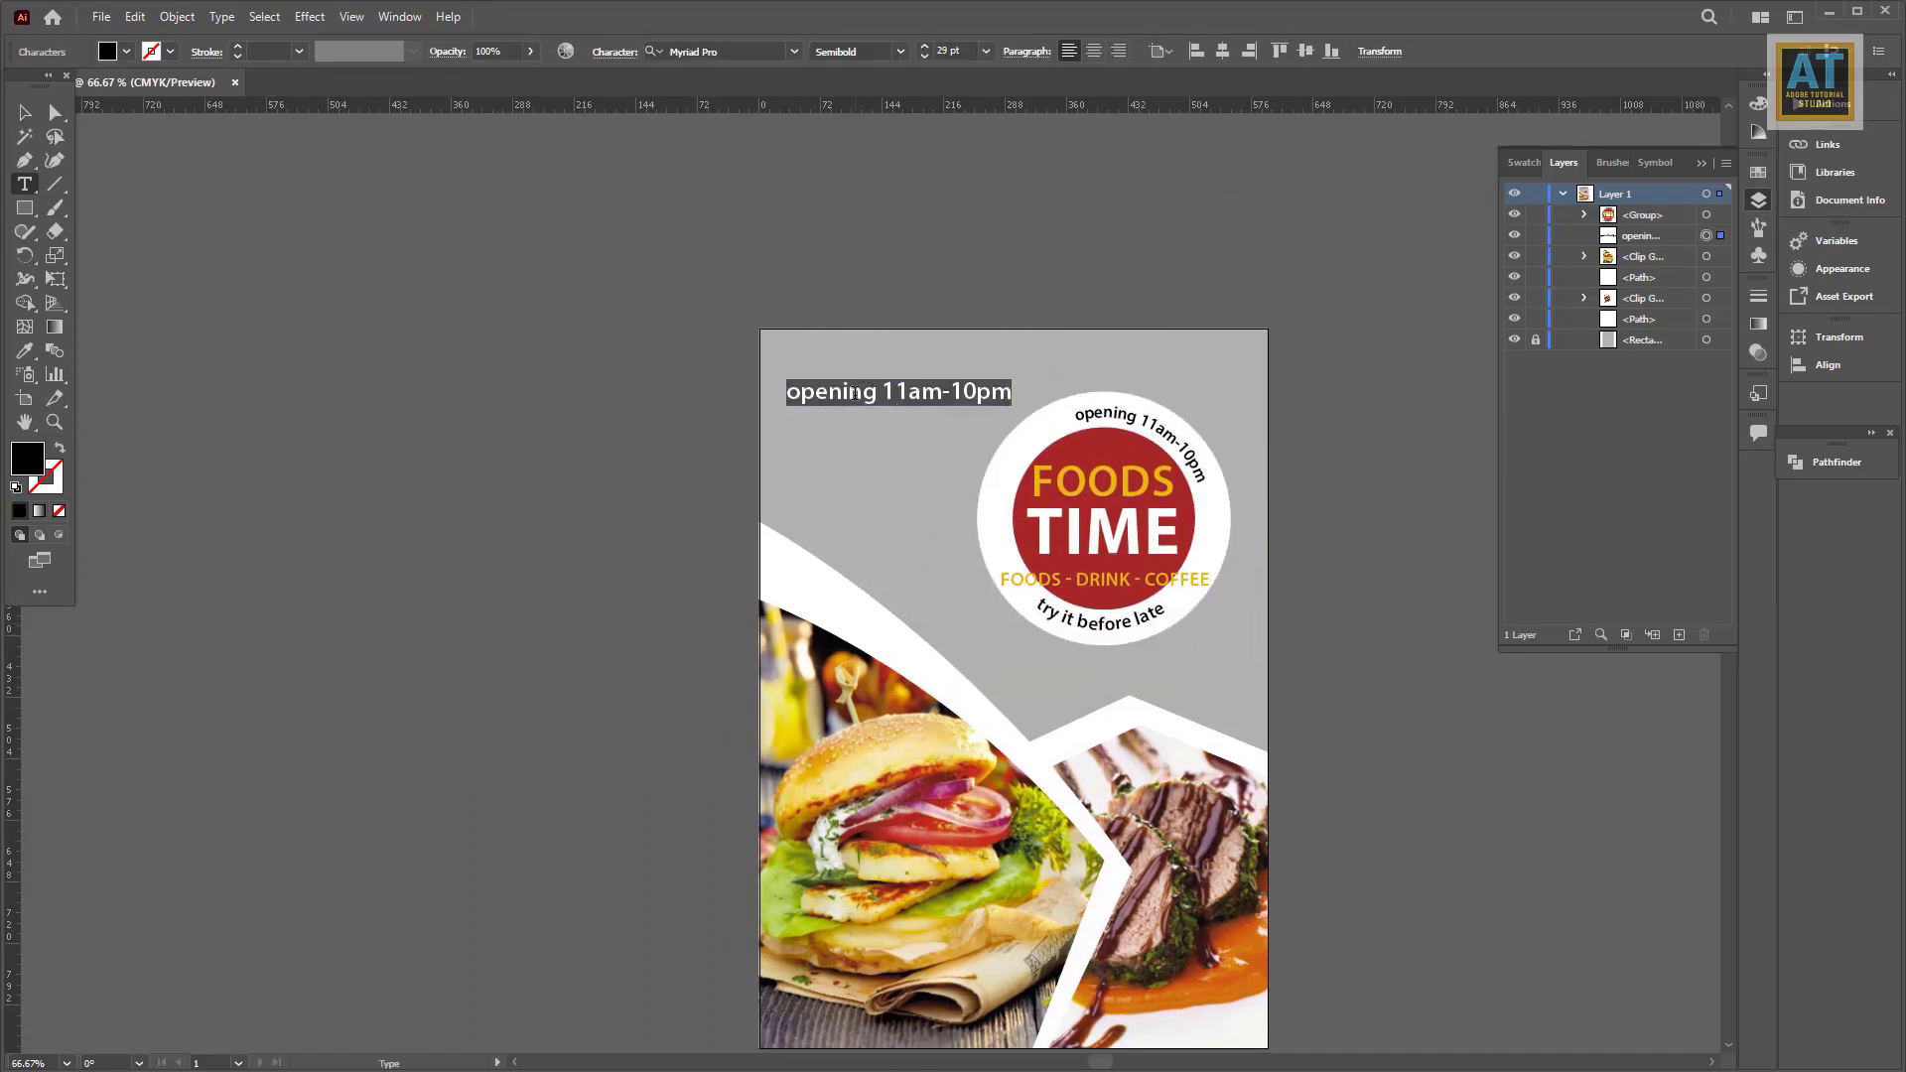
{"action": "type", "text": "www.kitchen.com"}
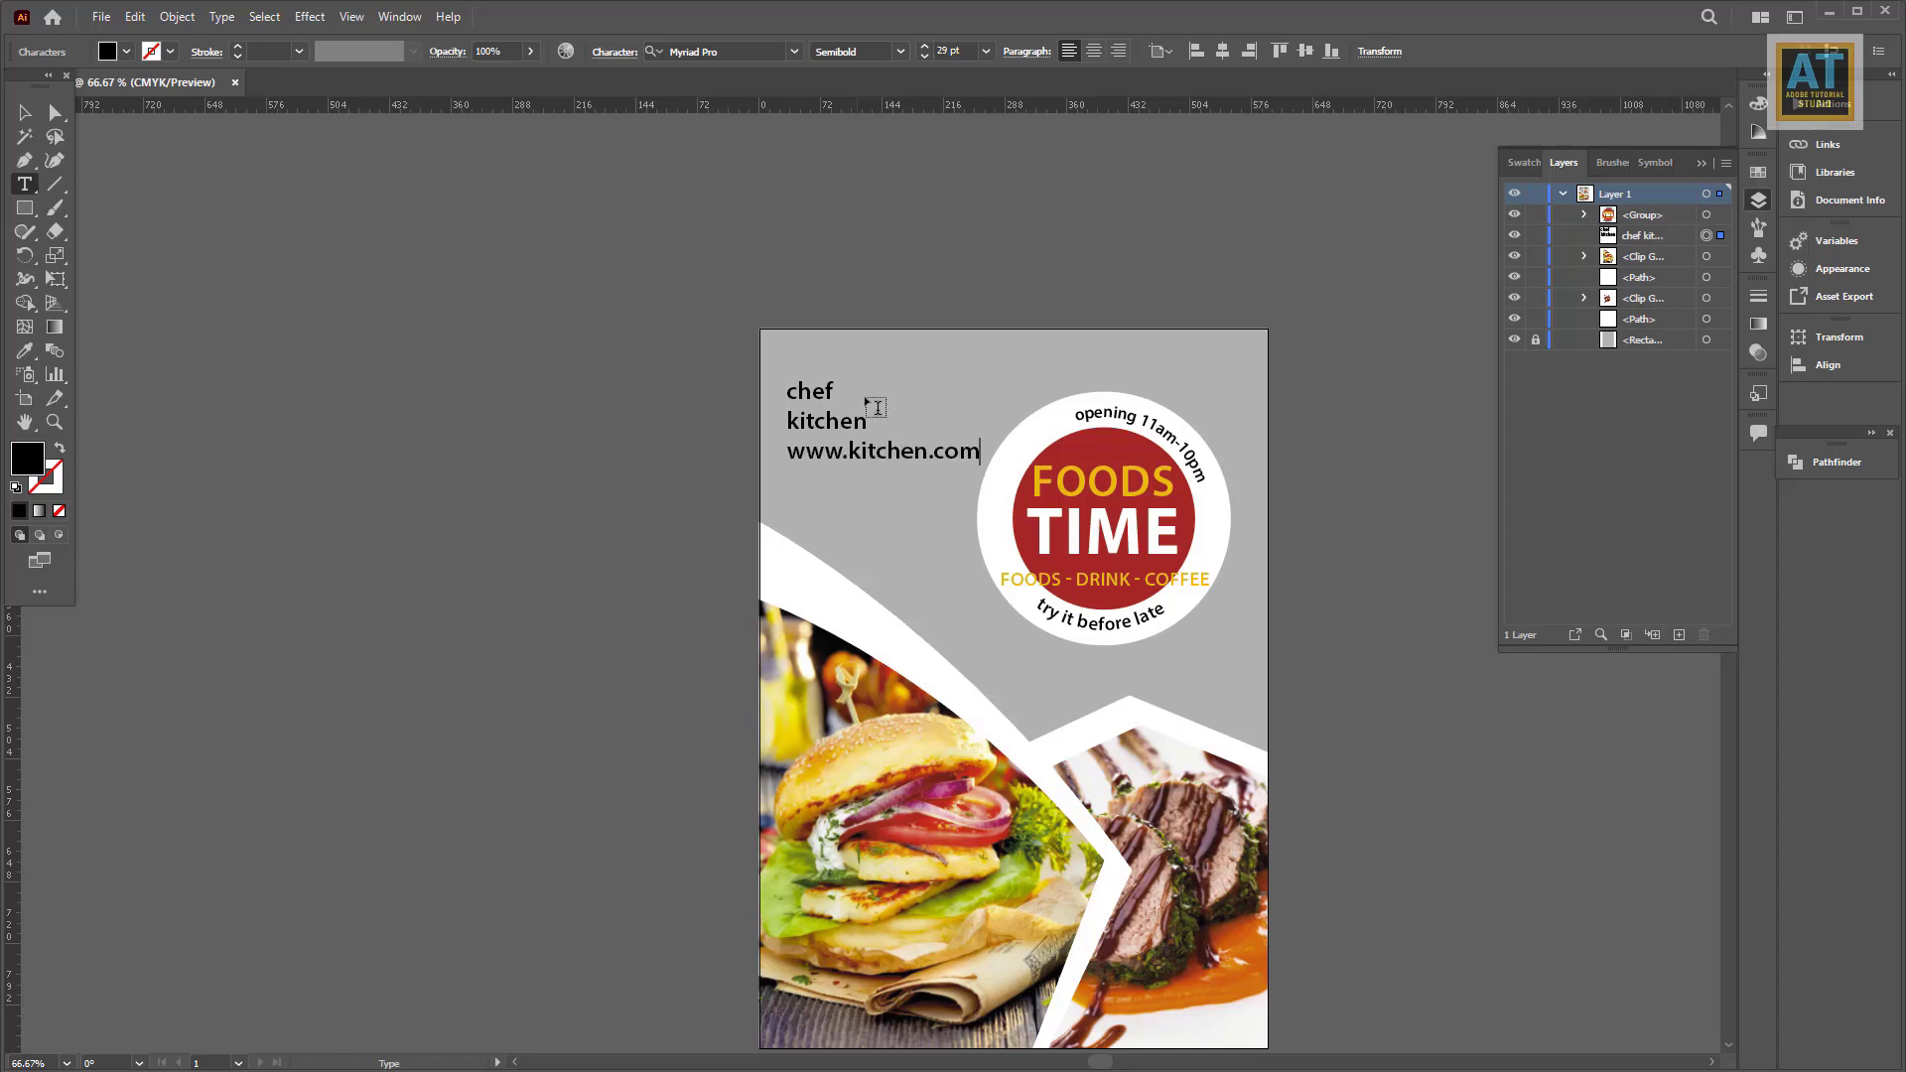
{"action": "scroll", "coordinate": [859, 404], "scroll_direction": "up", "scroll_amount": 1}
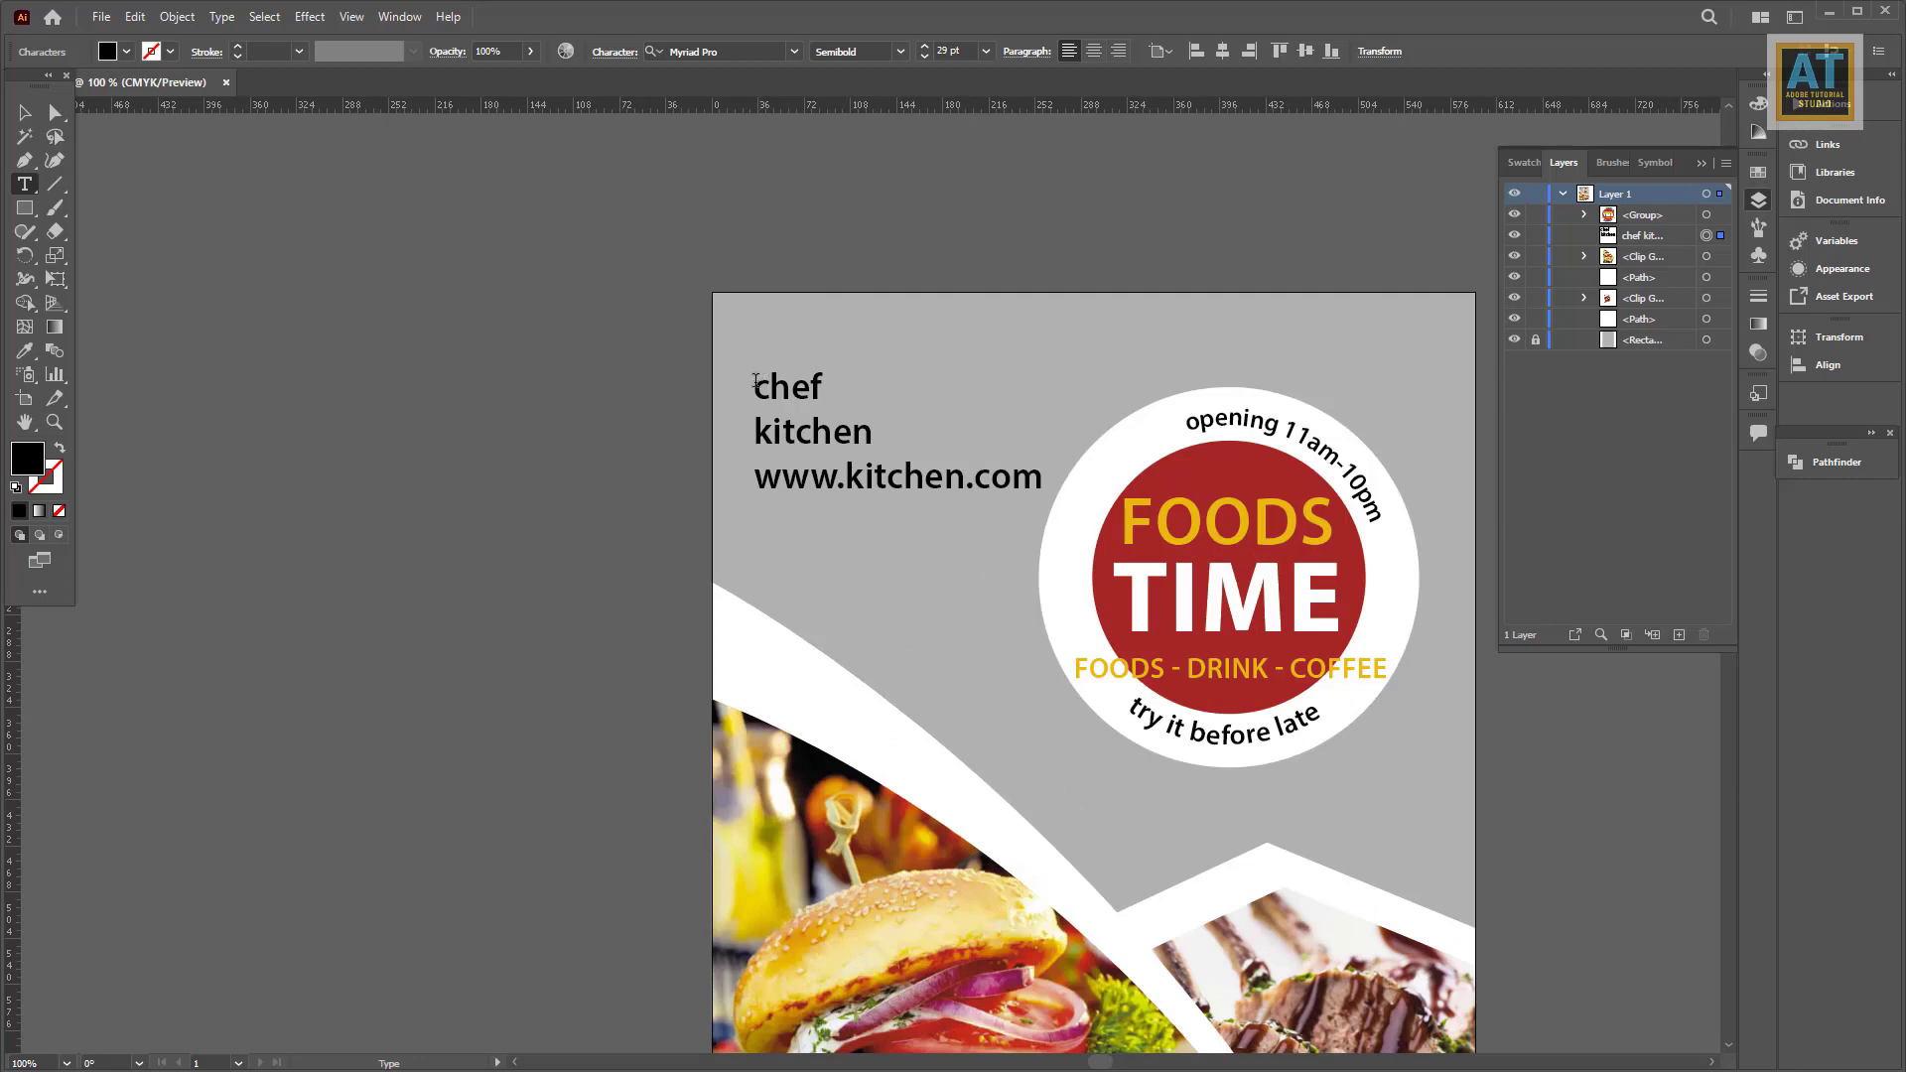
Step: Set chef to All Caps and eyedrop the red circle's colour onto kitchen
{"action": "left_click_drag", "start_coordinate": [755, 381], "coordinate": [951, 400]}
{"action": "left_click", "coordinate": [628, 57]}
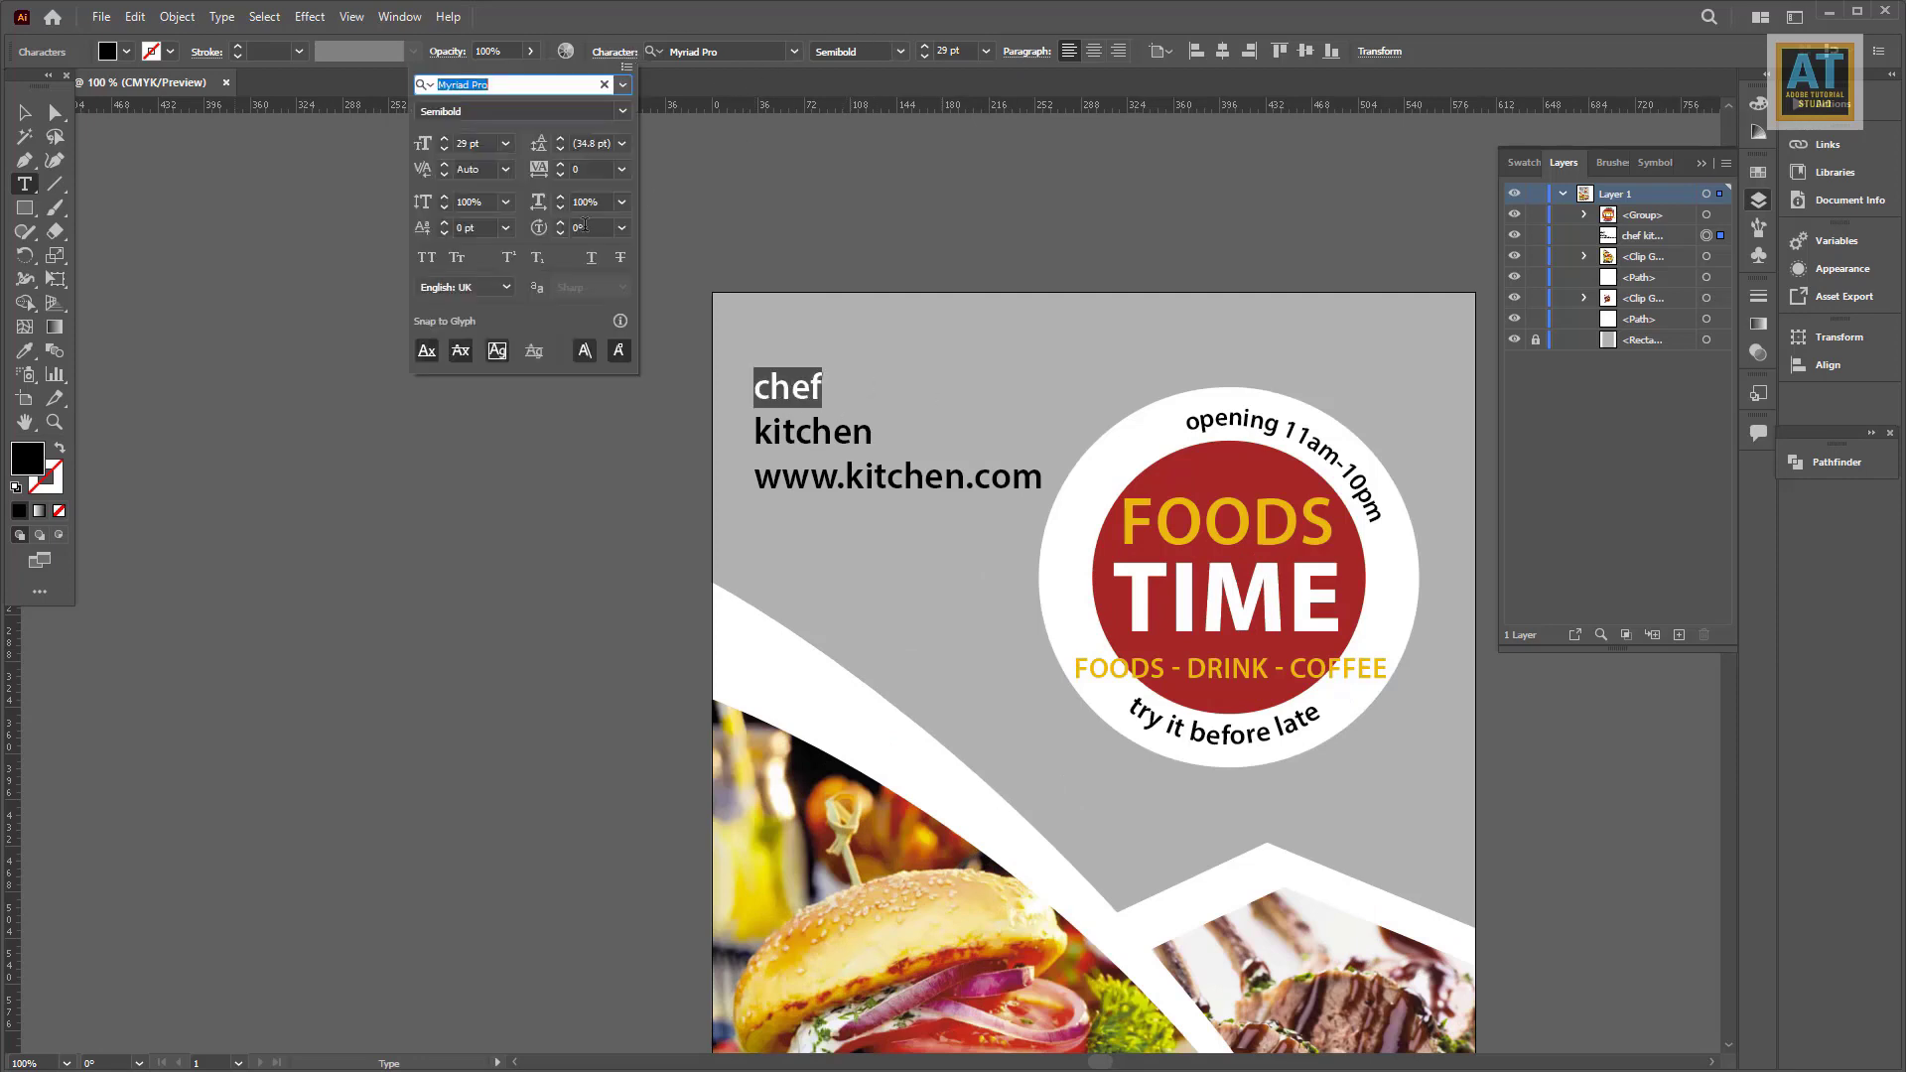
{"action": "left_click", "coordinate": [429, 257]}
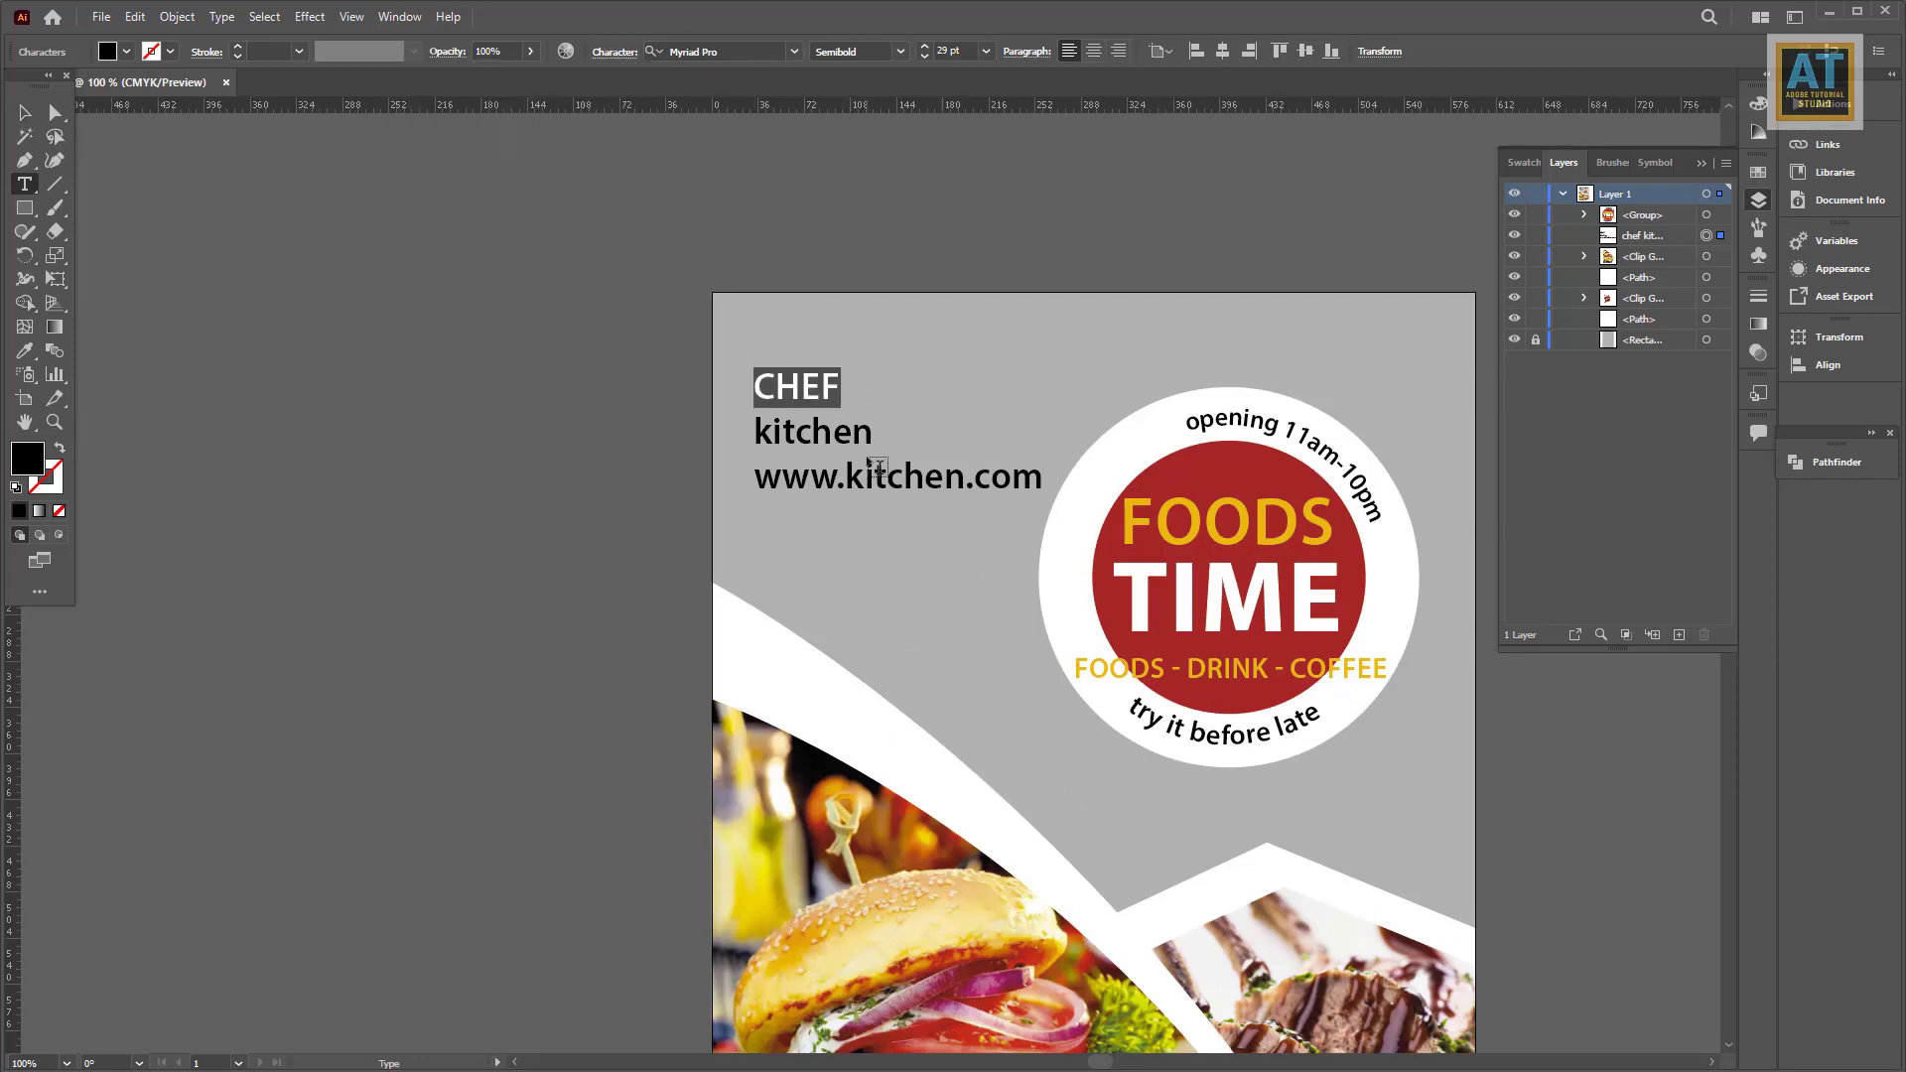
{"action": "left_click_drag", "start_coordinate": [873, 433], "coordinate": [693, 426]}
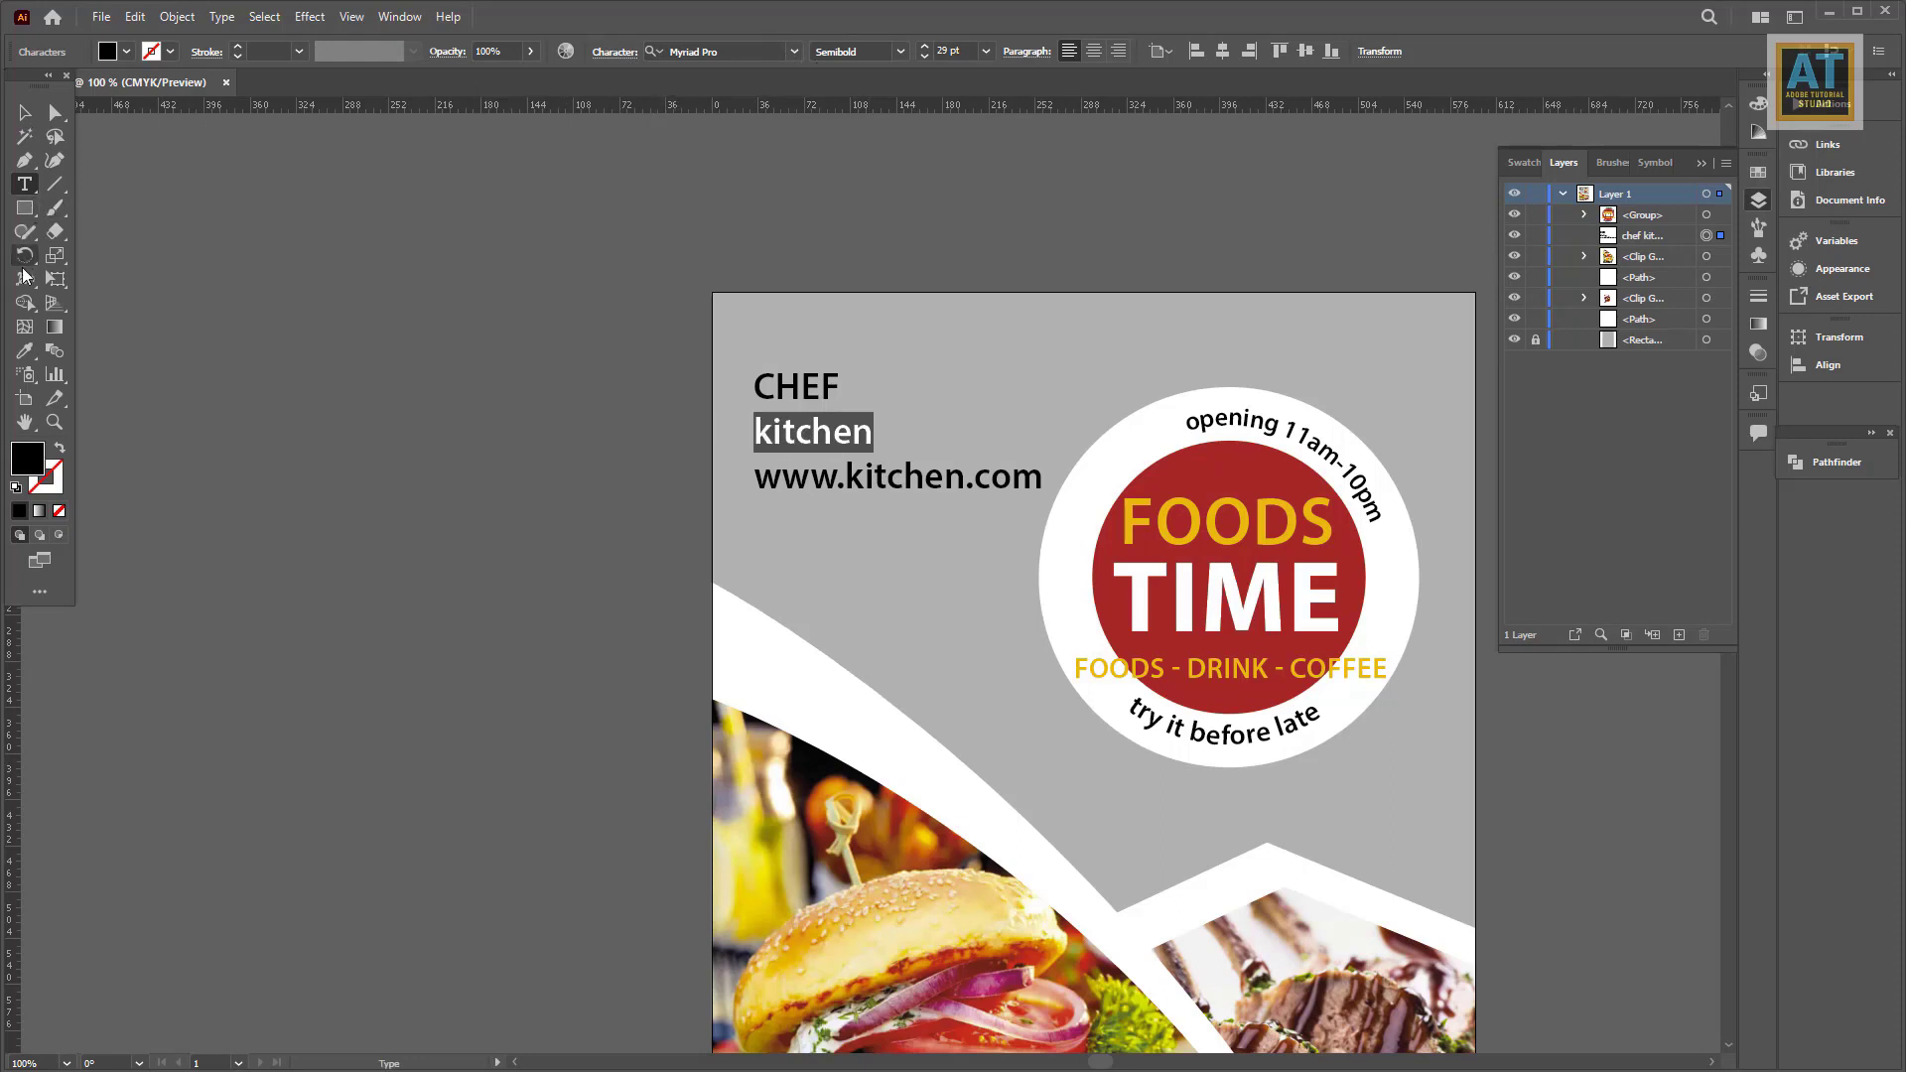
{"action": "left_click", "coordinate": [25, 350]}
{"action": "left_click", "coordinate": [1204, 456]}
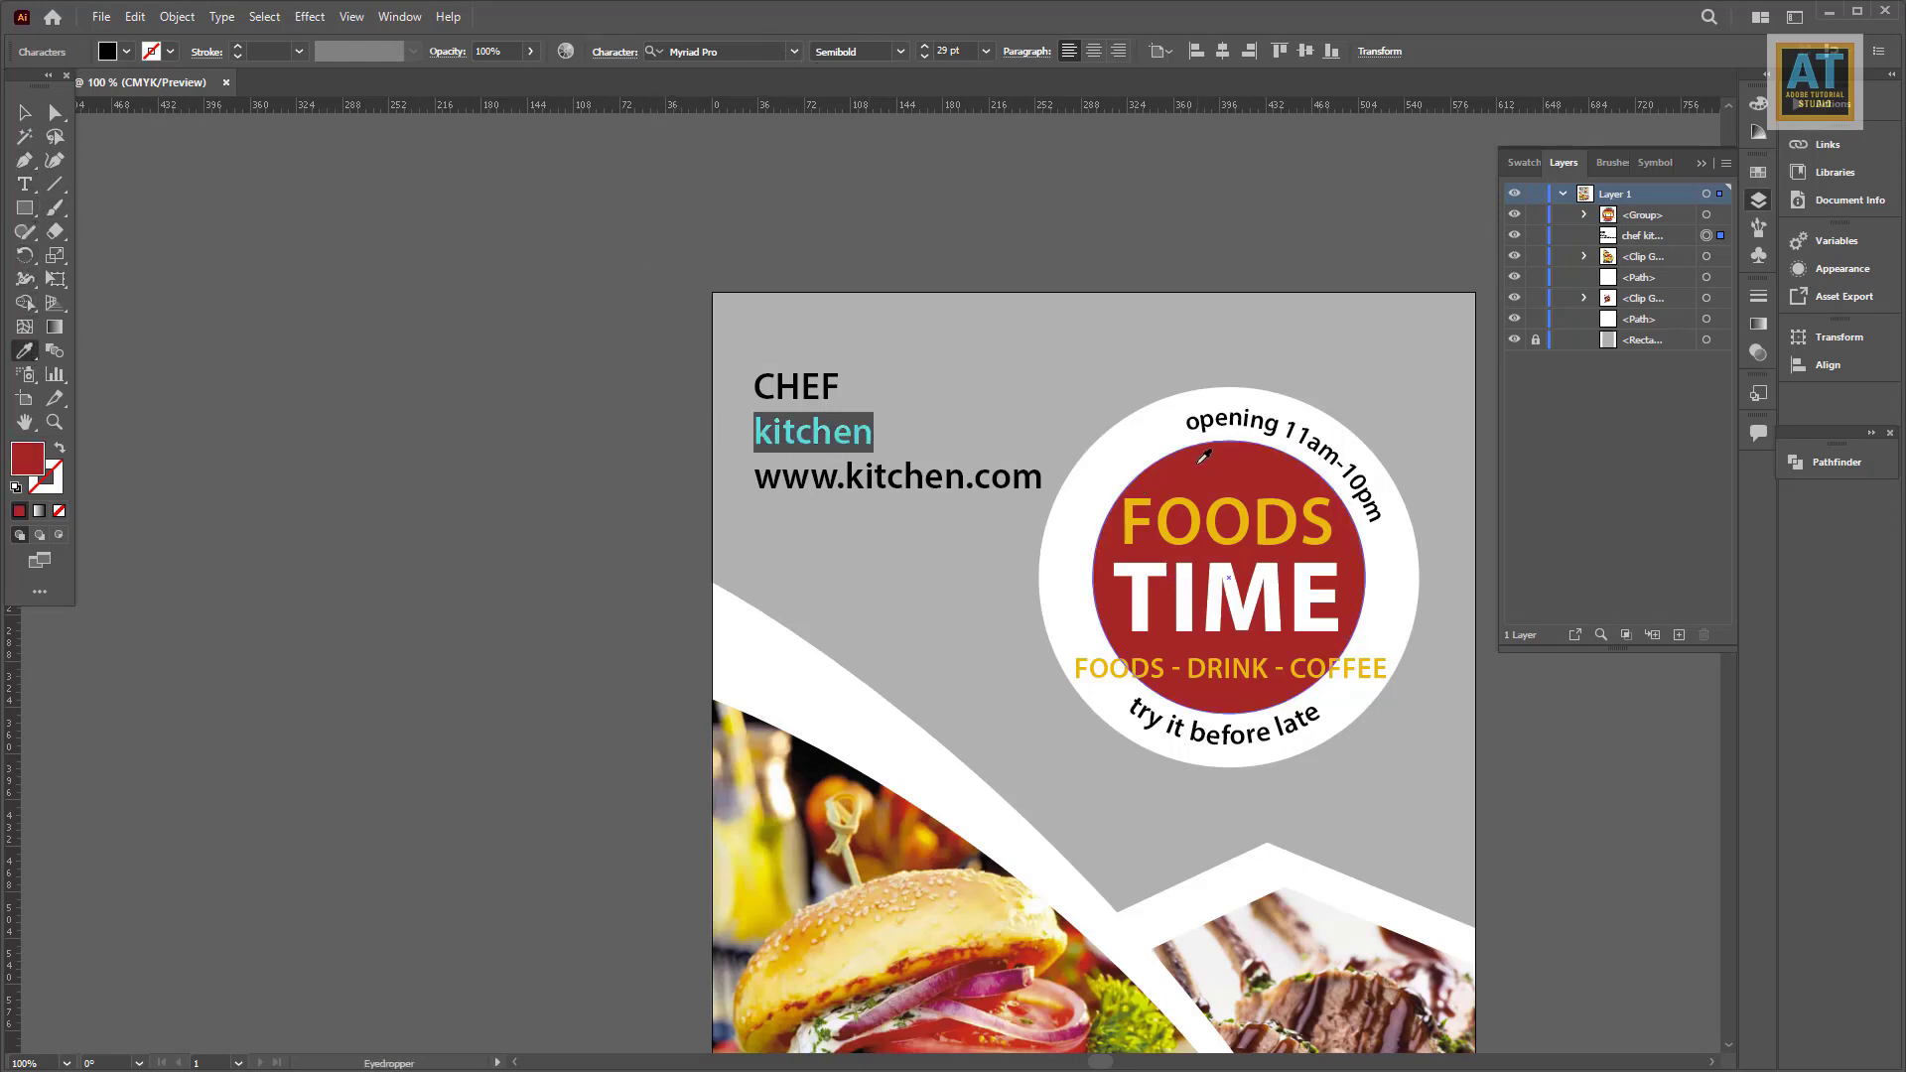
{"action": "left_click", "coordinate": [25, 114]}
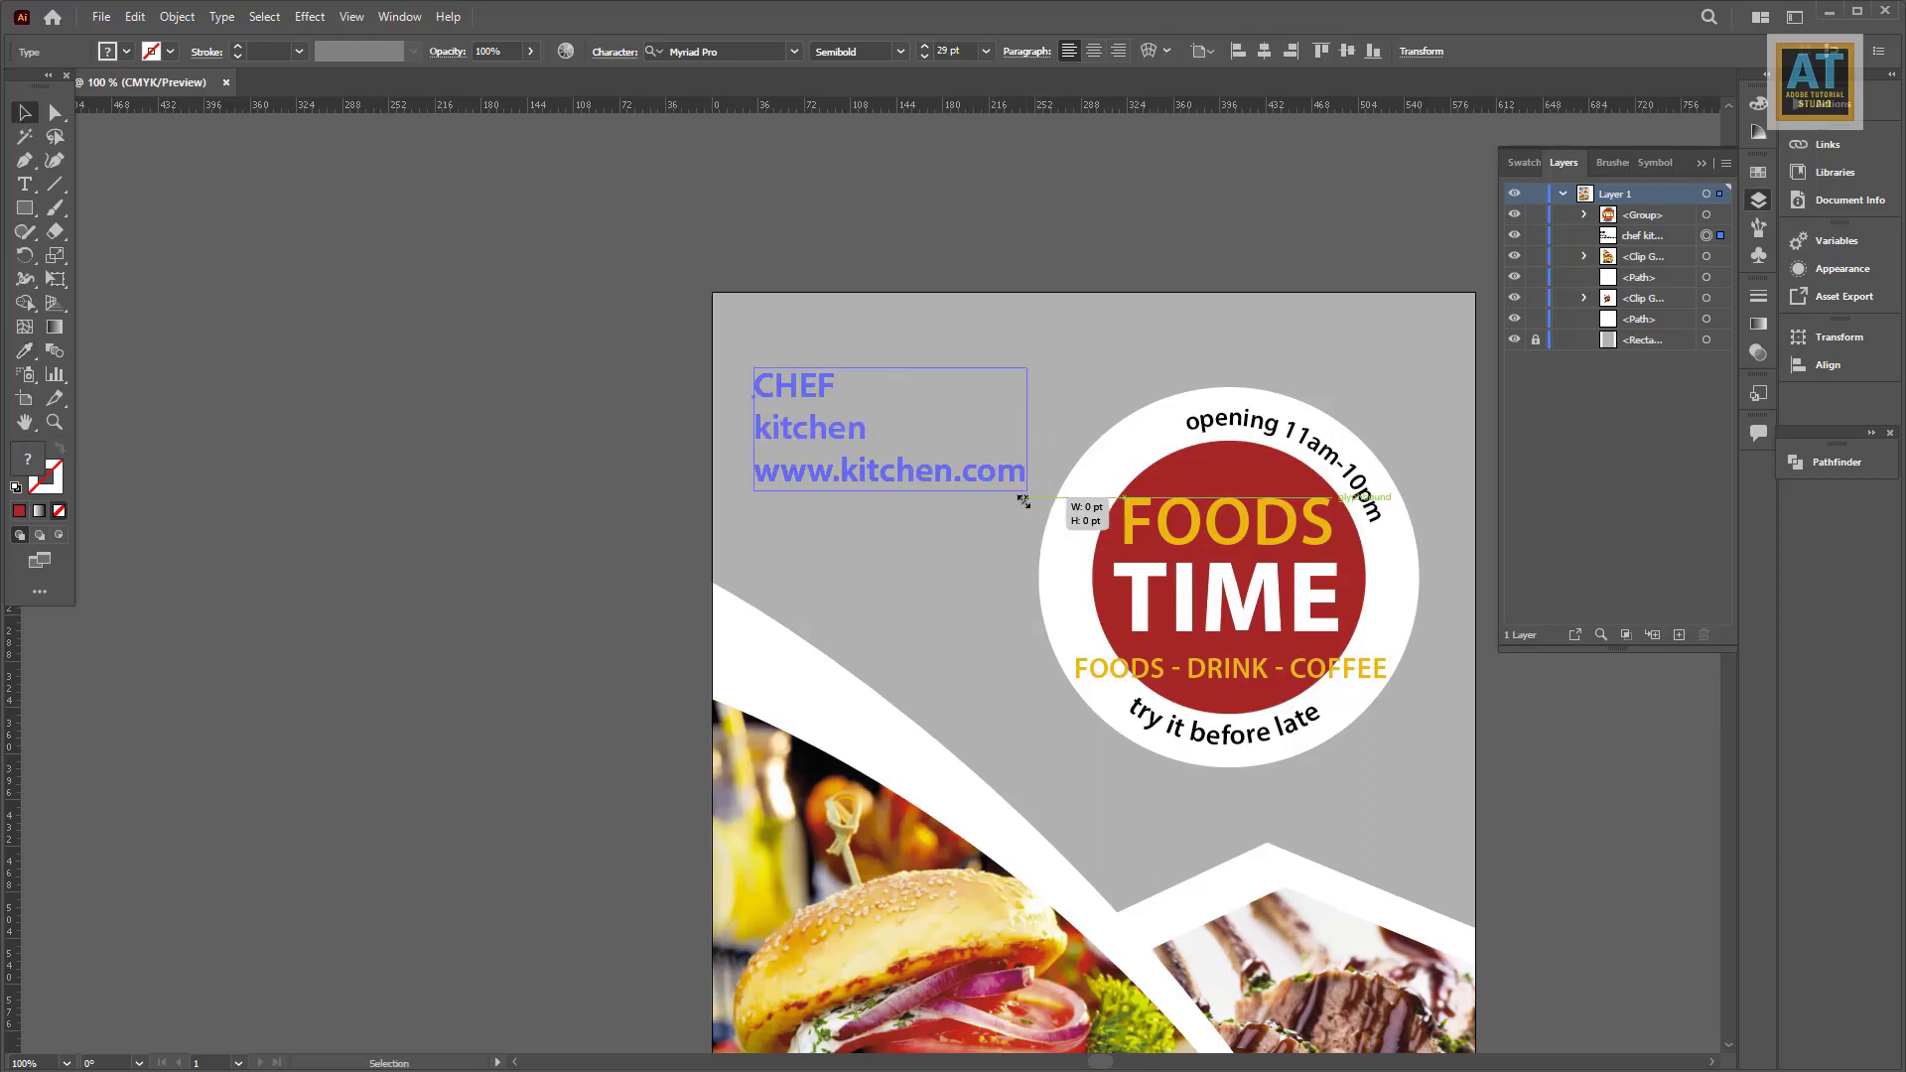
Step: Scale the header slightly and enlarge the CHEF and kitchen lines to about 37 pt
{"action": "left_click_drag", "start_coordinate": [1046, 501], "coordinate": [976, 463]}
{"action": "key", "text": "t"}
{"action": "left_click_drag", "start_coordinate": [754, 382], "coordinate": [866, 423]}
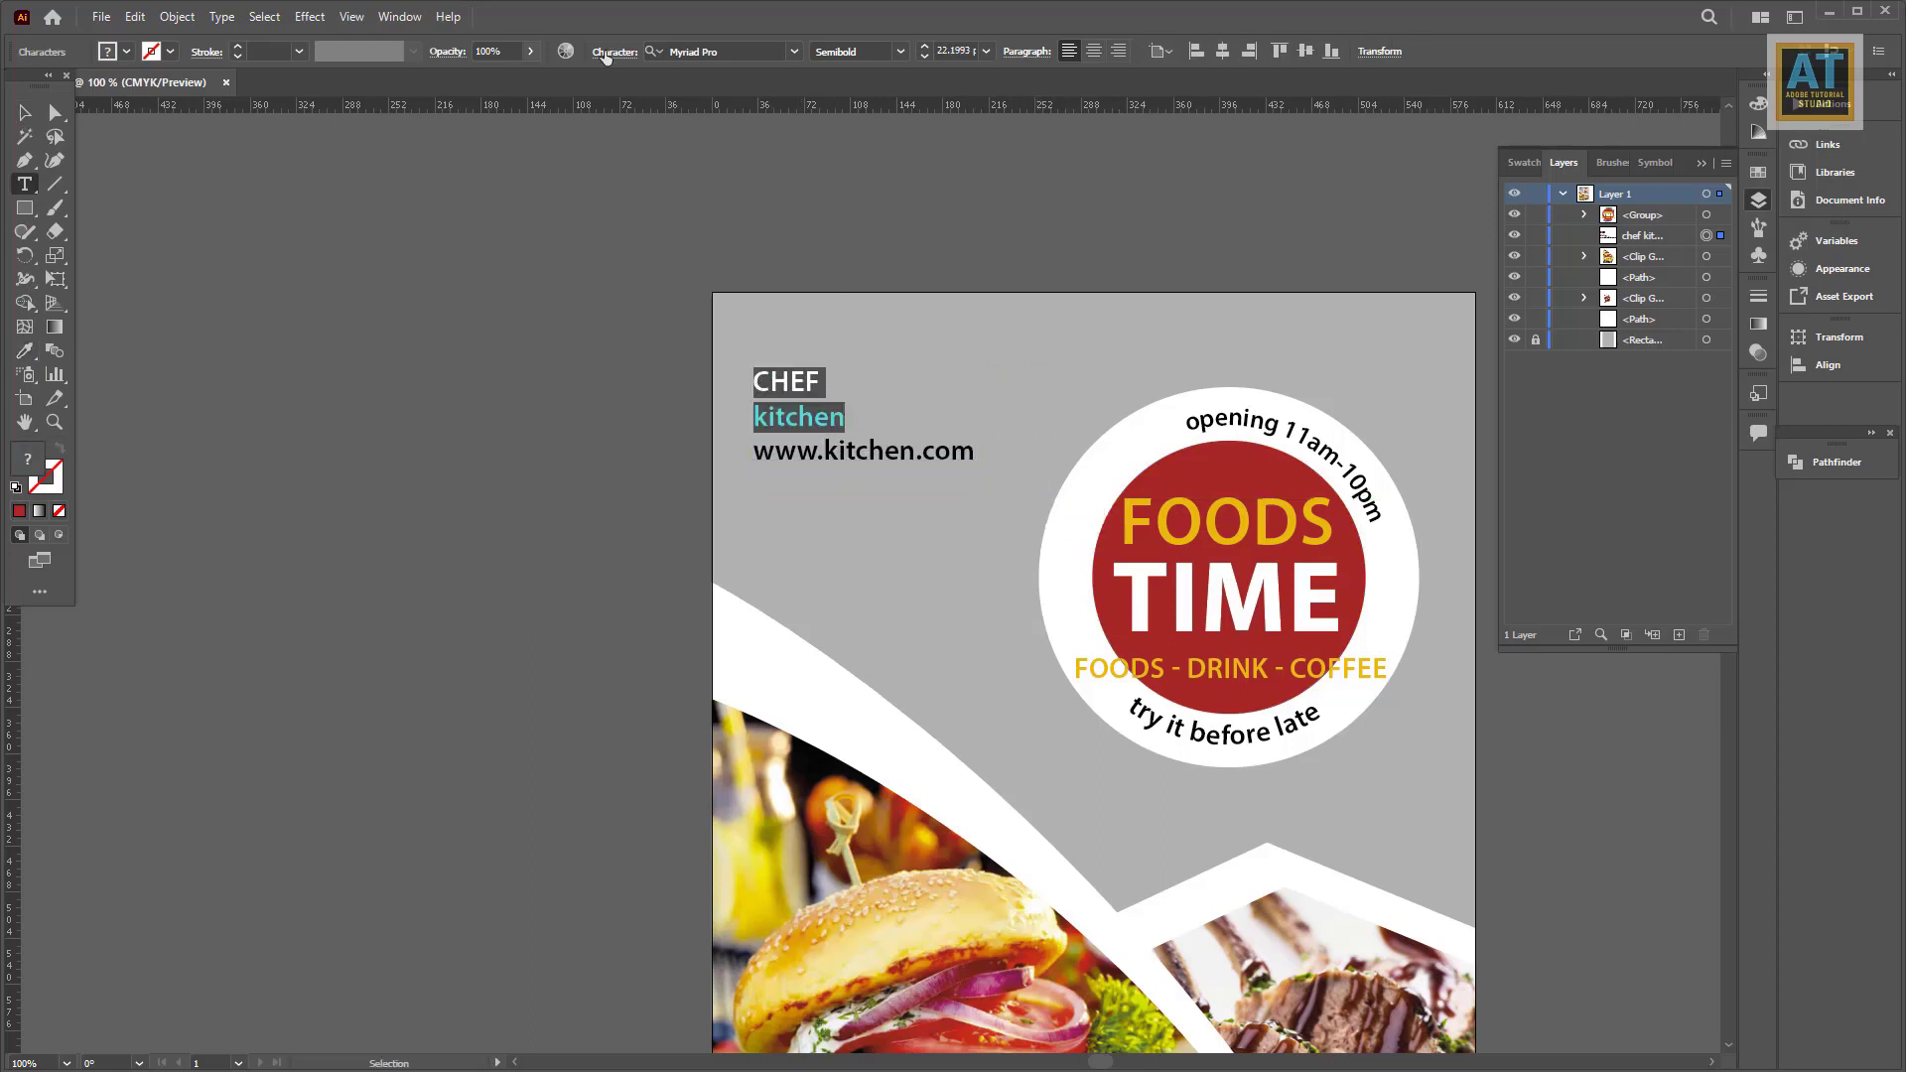
{"action": "left_click", "coordinate": [924, 46]}
{"action": "left_click", "coordinate": [924, 47]}
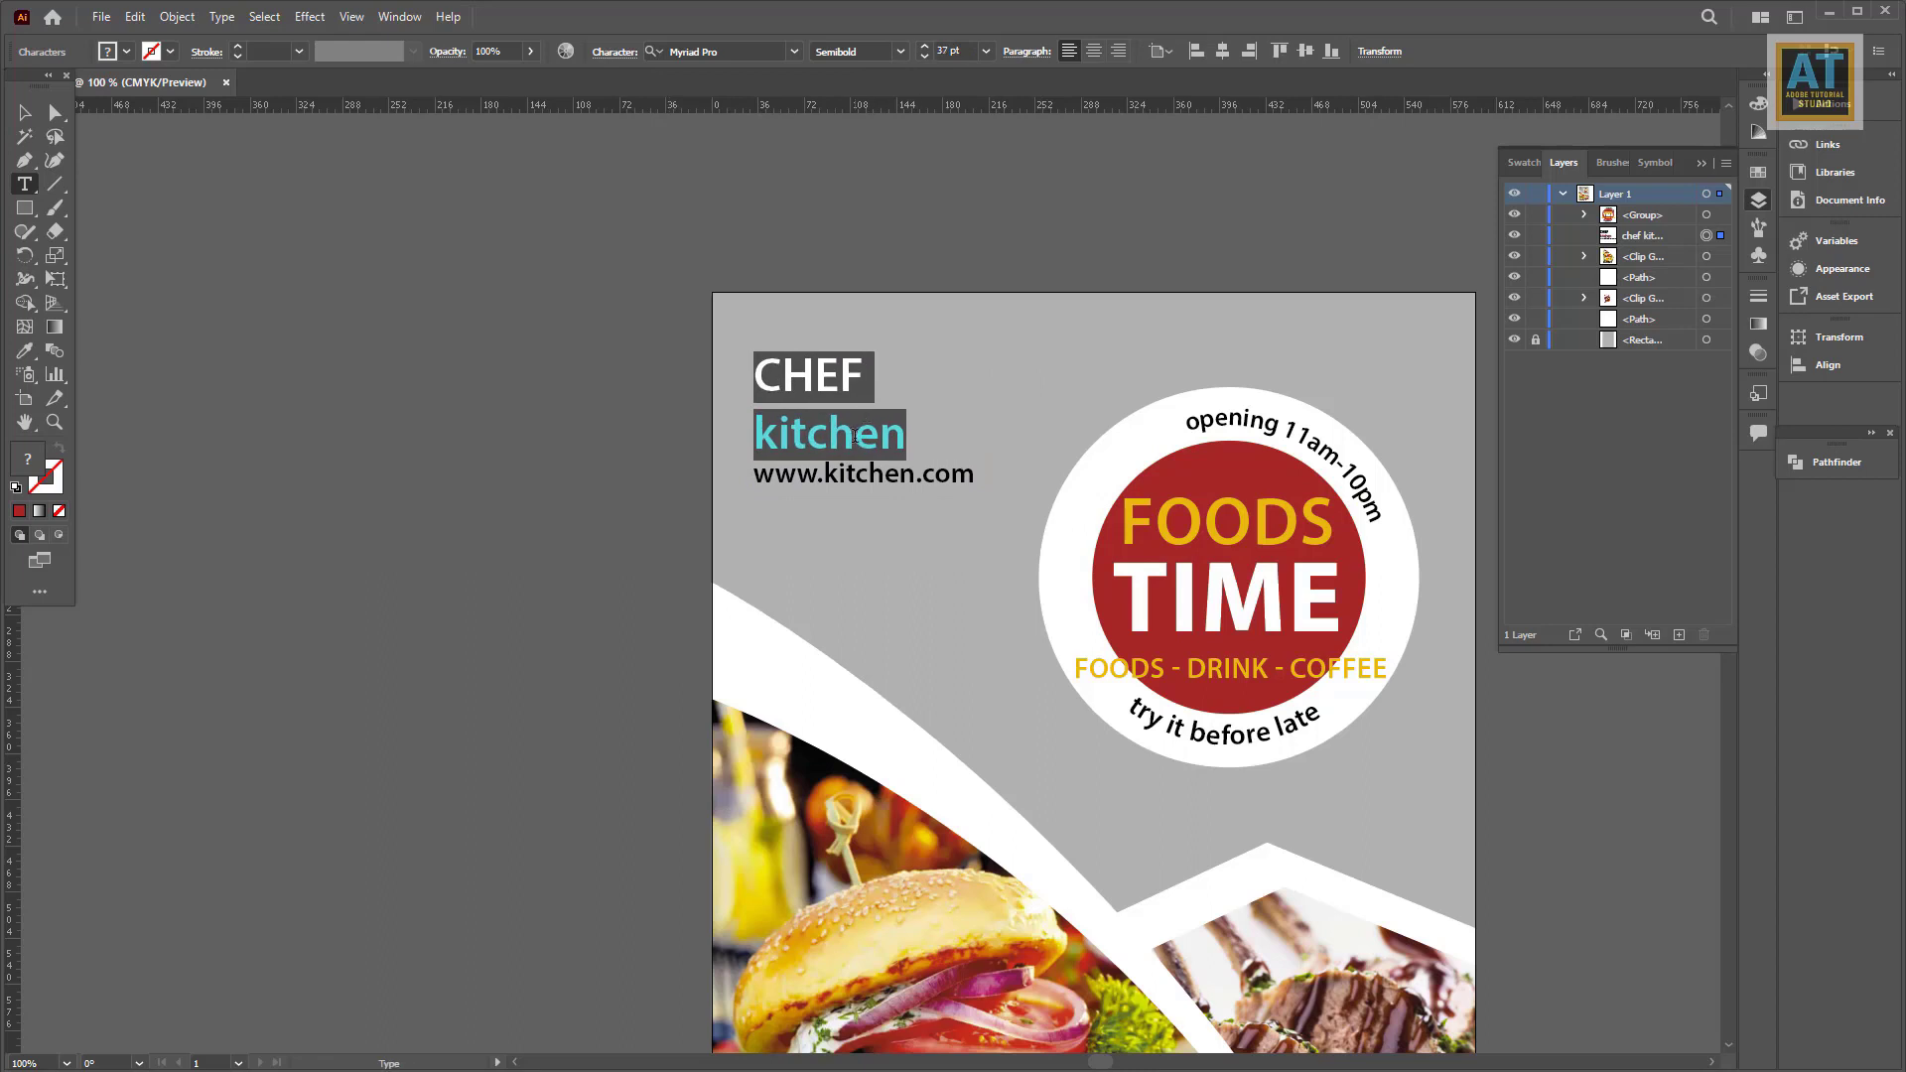
{"action": "left_click", "coordinate": [901, 437]}
{"action": "left_click_drag", "start_coordinate": [901, 437], "coordinate": [749, 426]}
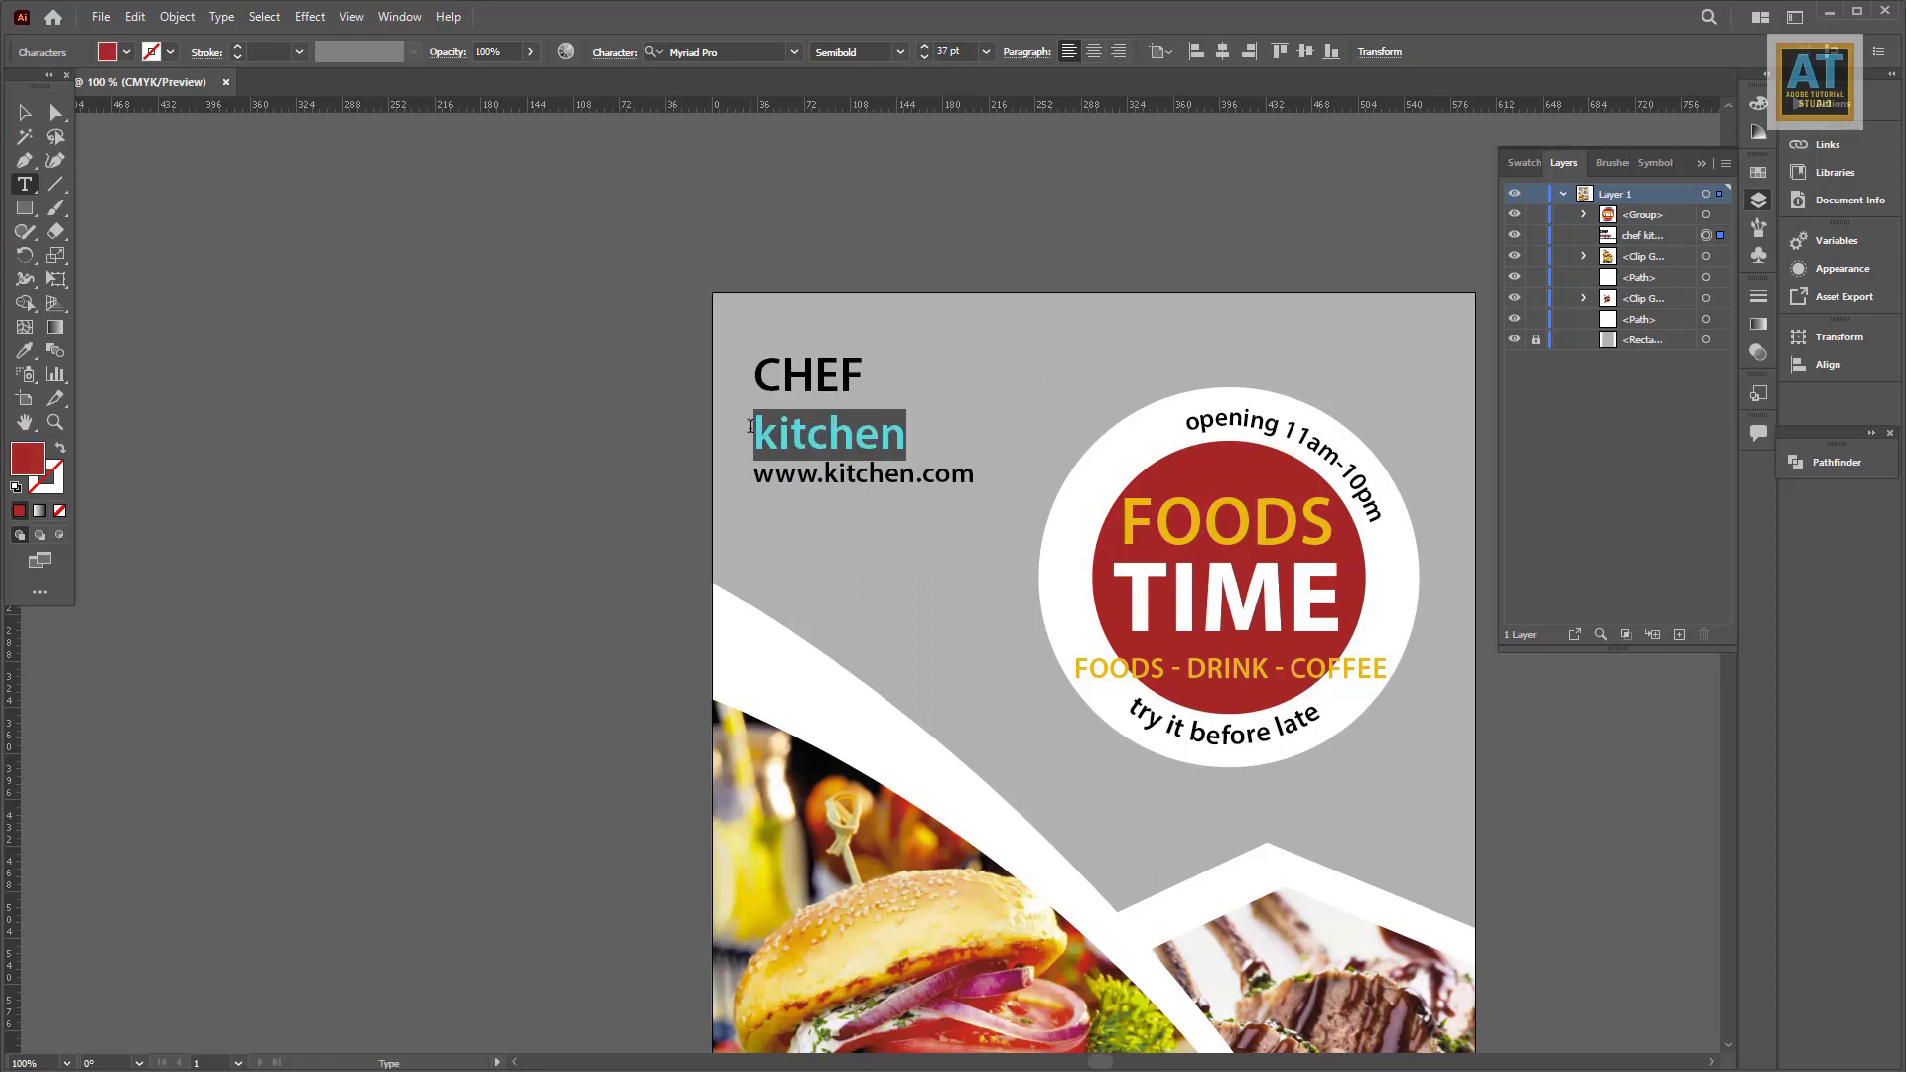
{"action": "left_click", "coordinate": [927, 57]}
Step: Tighten the leading of all three header lines in the Character panel
{"action": "key", "text": "ctrl+a"}
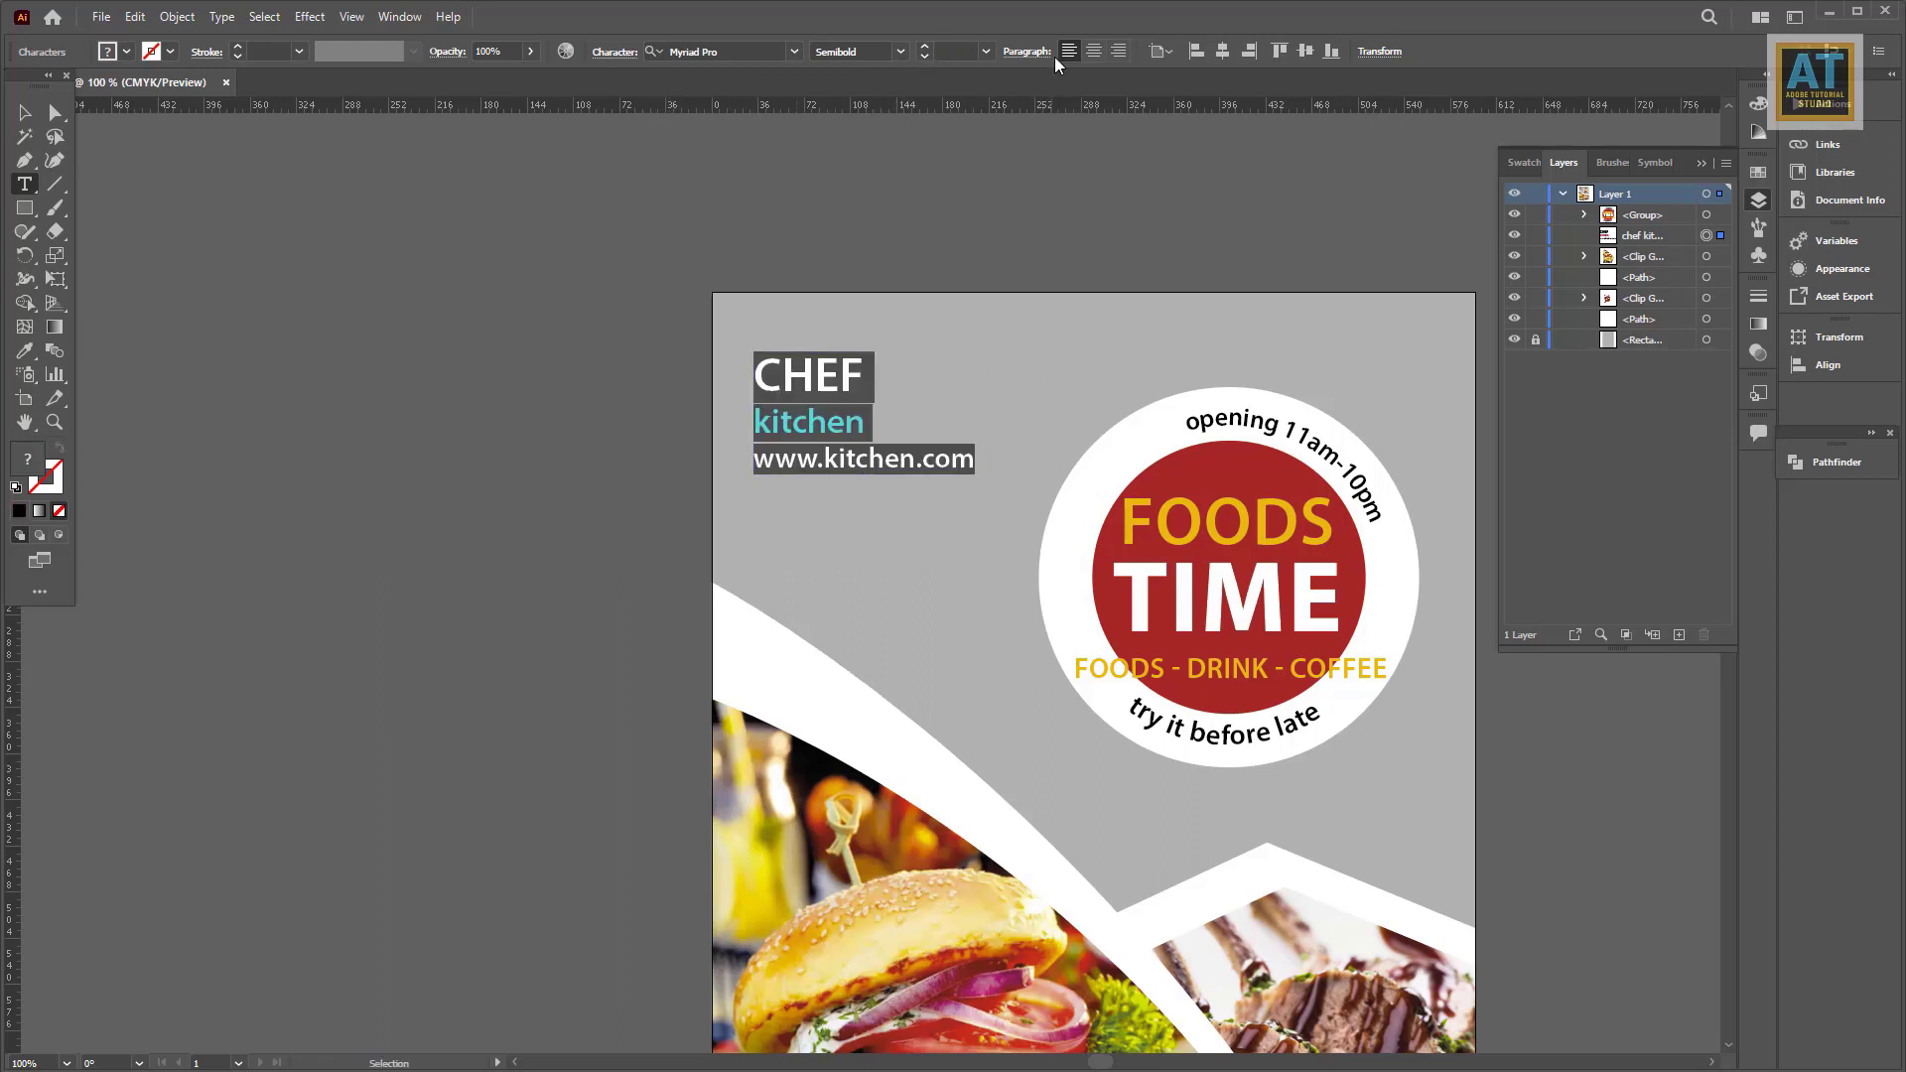
{"action": "left_click", "coordinate": [616, 52]}
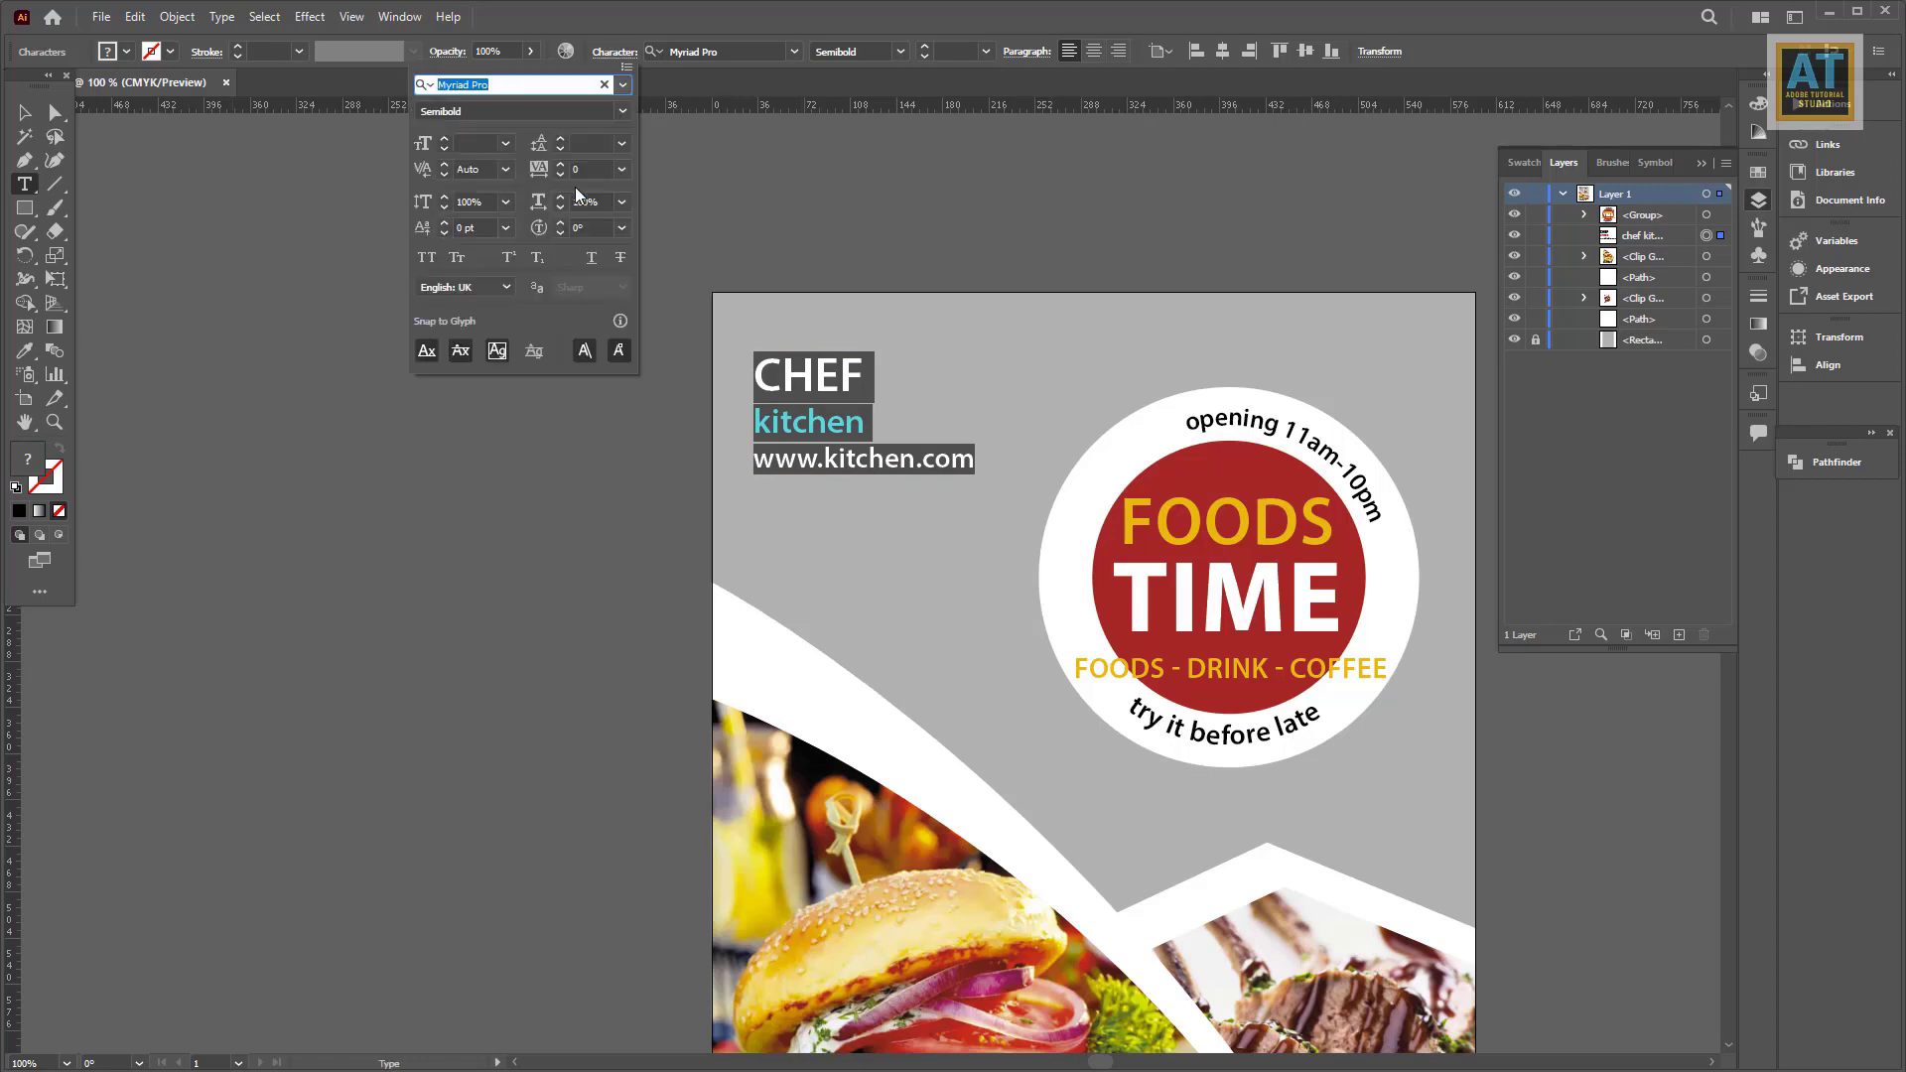
{"action": "left_click", "coordinate": [561, 149]}
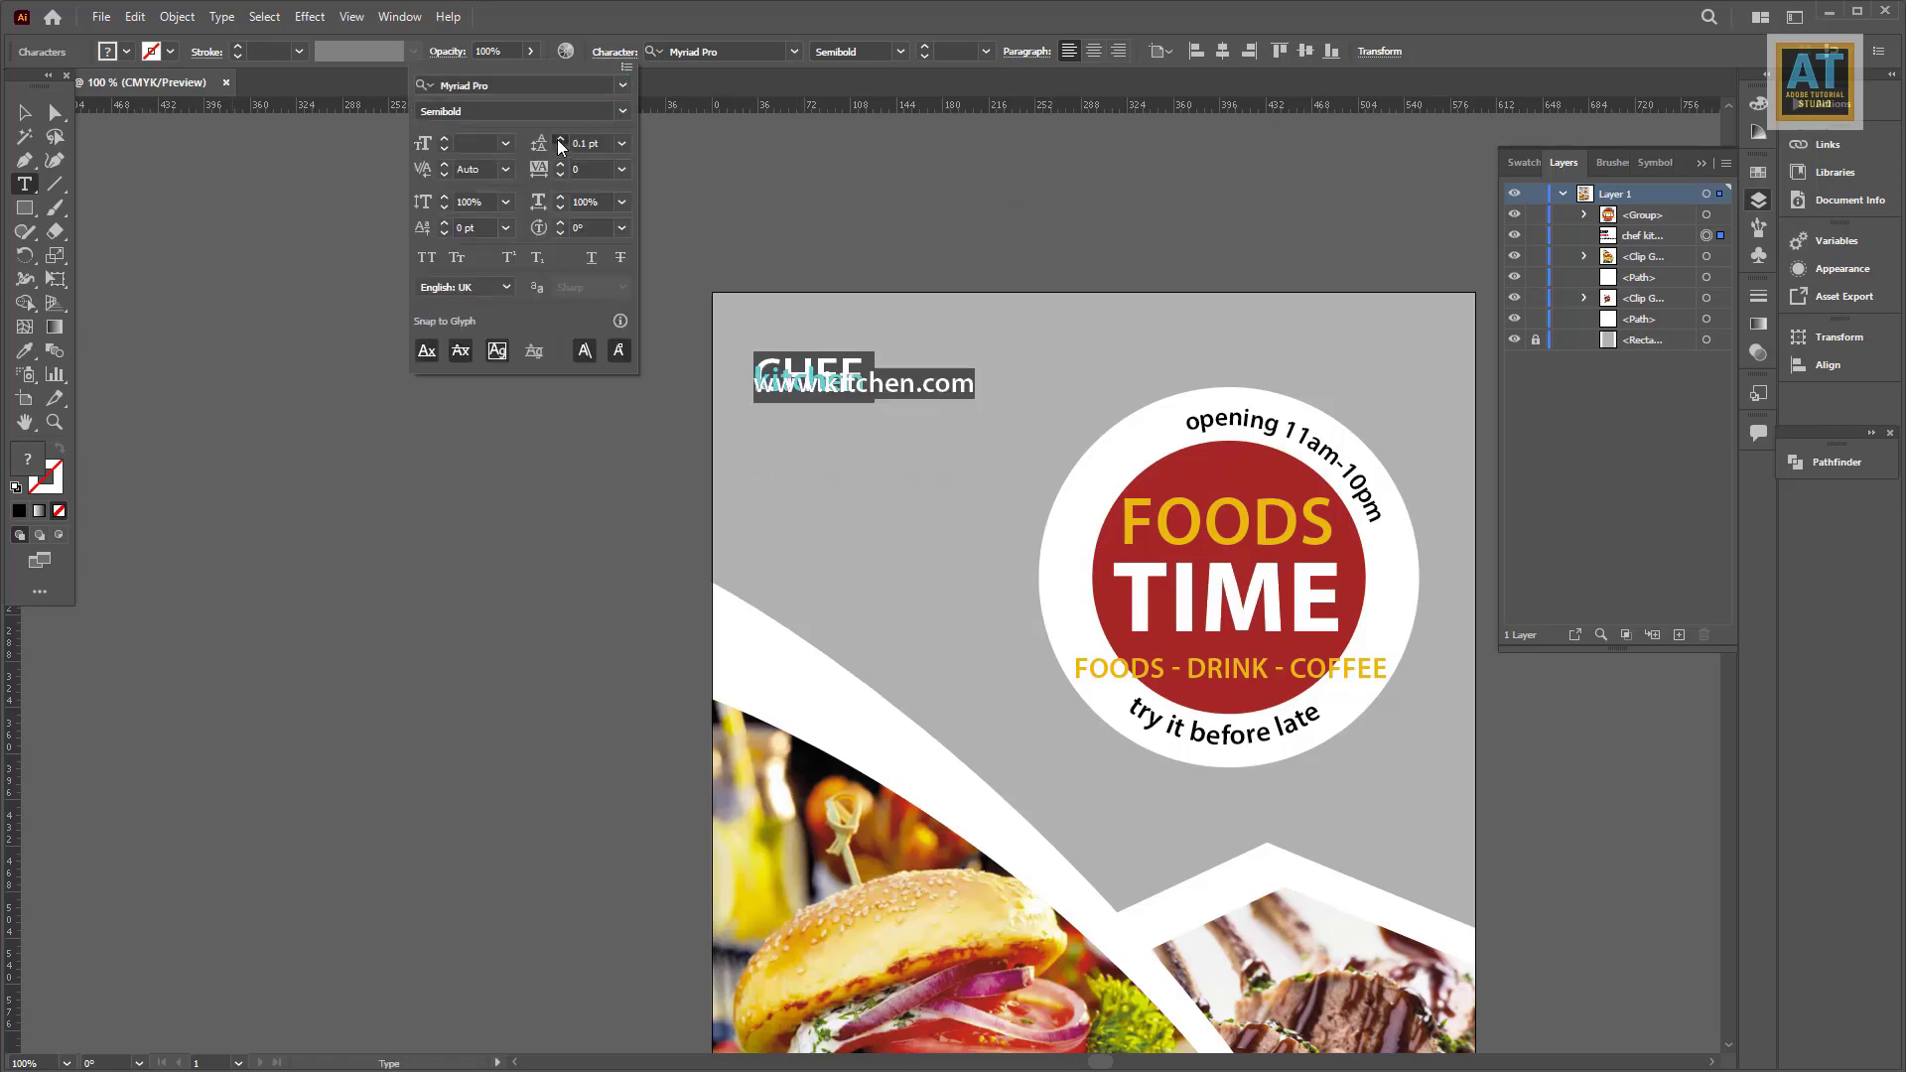
{"action": "left_click", "coordinate": [559, 139]}
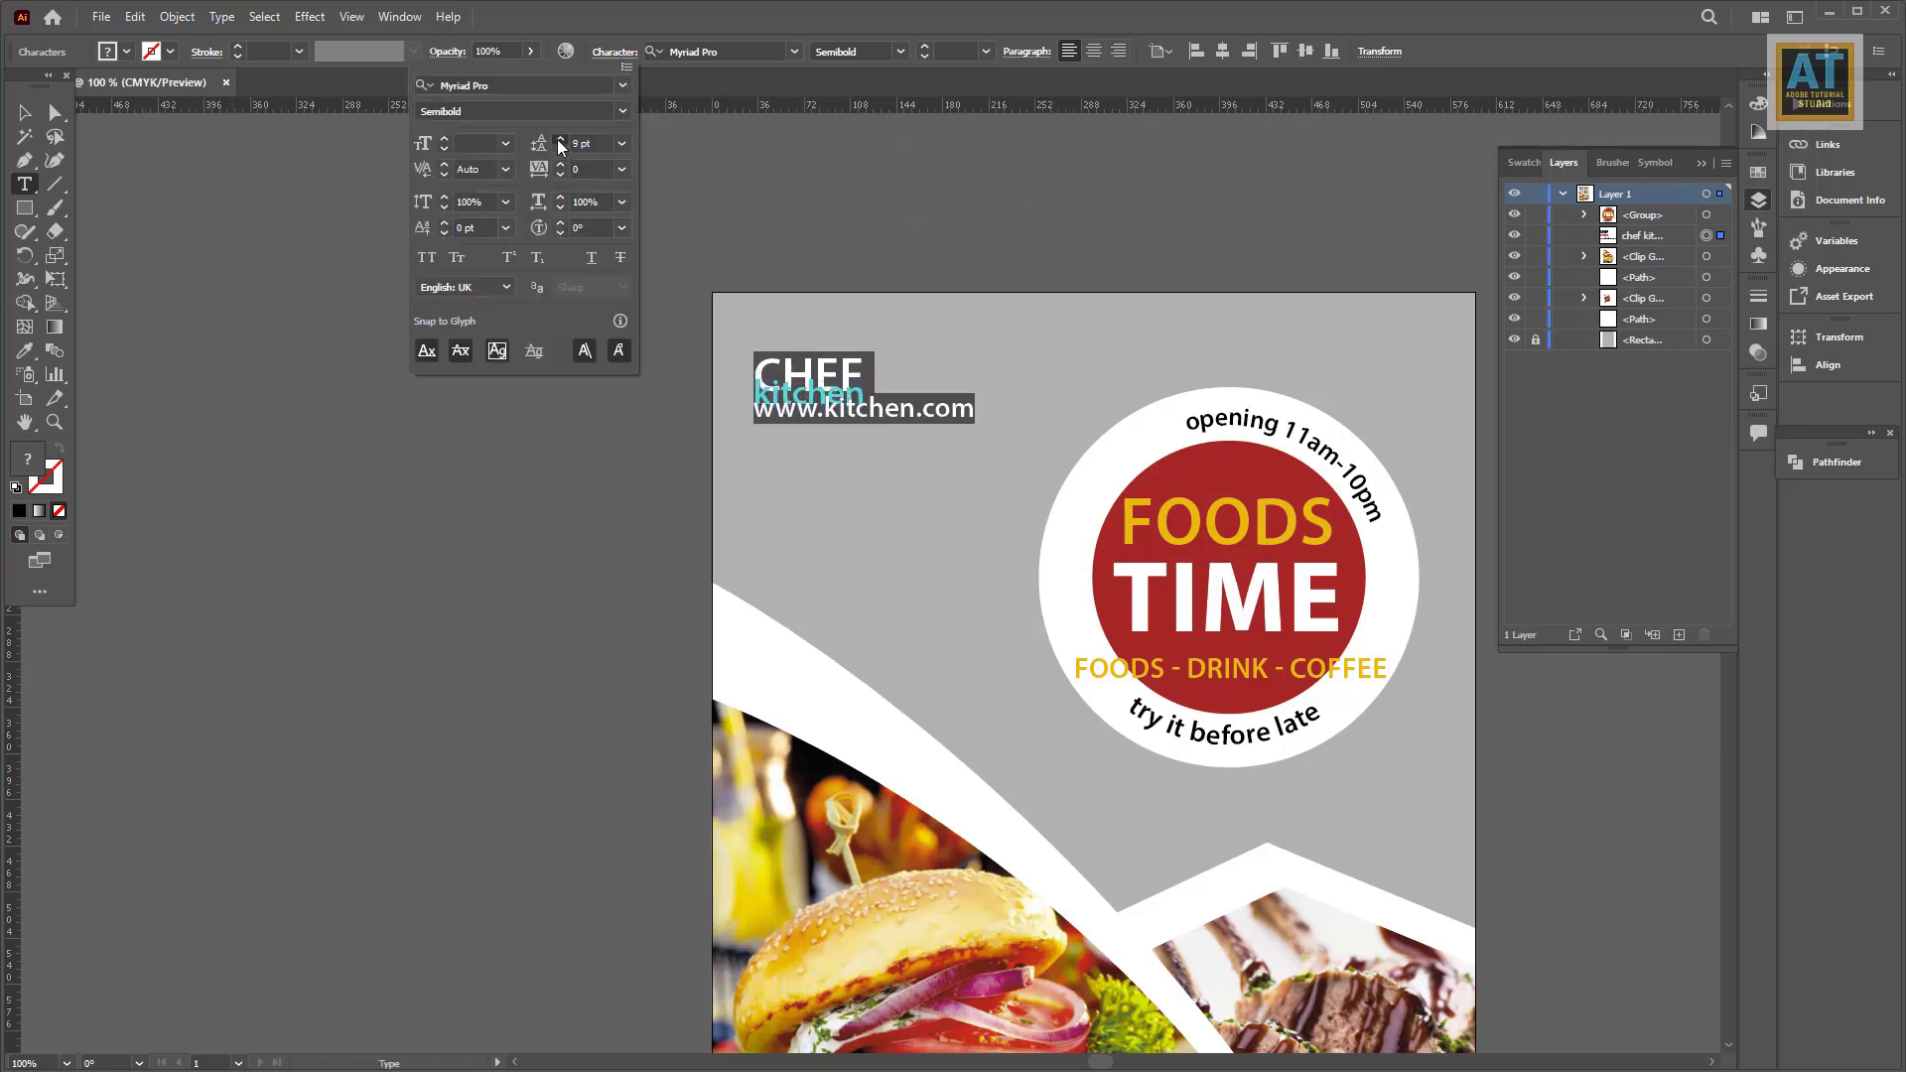
{"action": "left_click", "coordinate": [24, 113]}
Step: Nudge the header block slightly lower and zoom out toward the lower poster
{"action": "left_click", "coordinate": [193, 234]}
{"action": "left_click_drag", "start_coordinate": [757, 439], "coordinate": [757, 463]}
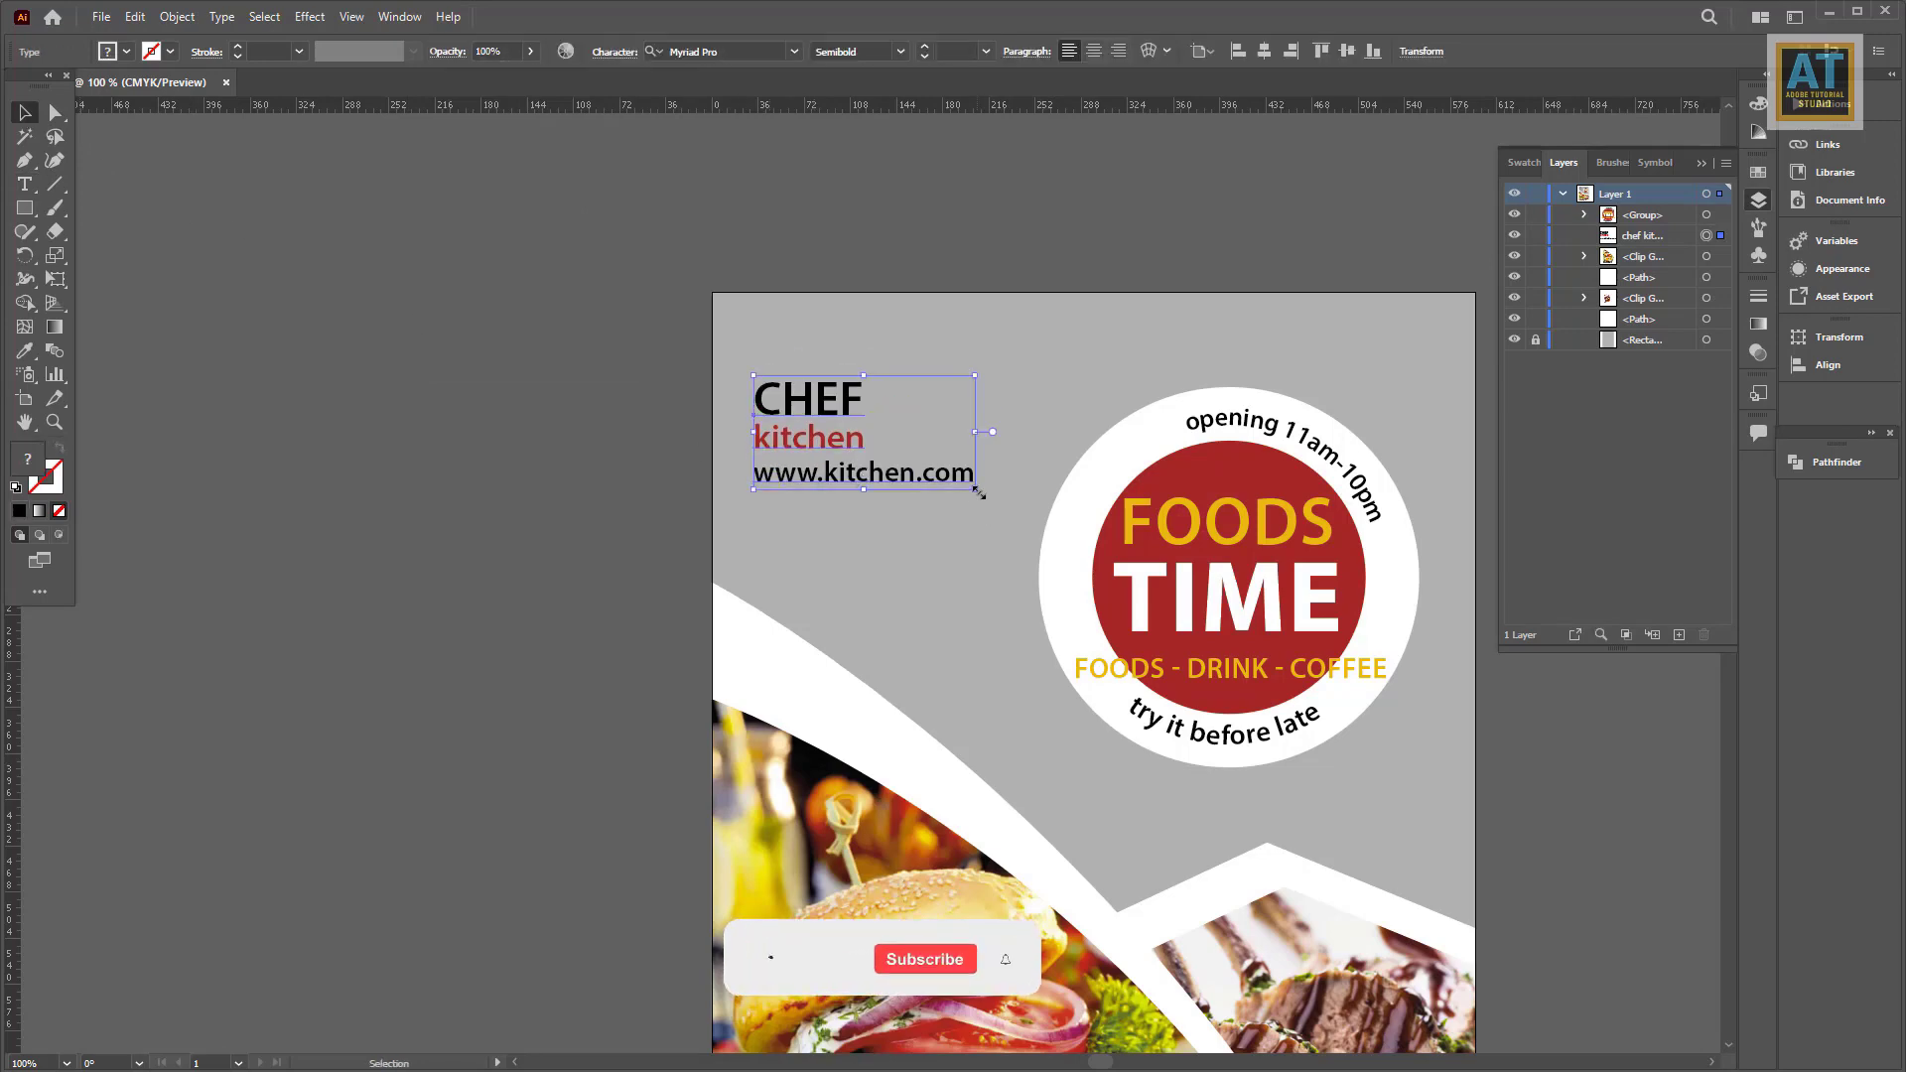
{"action": "key", "text": "ctrl+shift+a"}
{"action": "mouse_move", "coordinate": [1288, 695]}
{"action": "left_mouse_down"}
{"action": "mouse_move", "coordinate": [1105, 556]}
{"action": "mouse_move", "coordinate": [1125, 379]}
{"action": "left_mouse_up"}
{"action": "key", "text": "ctrl+minus"}
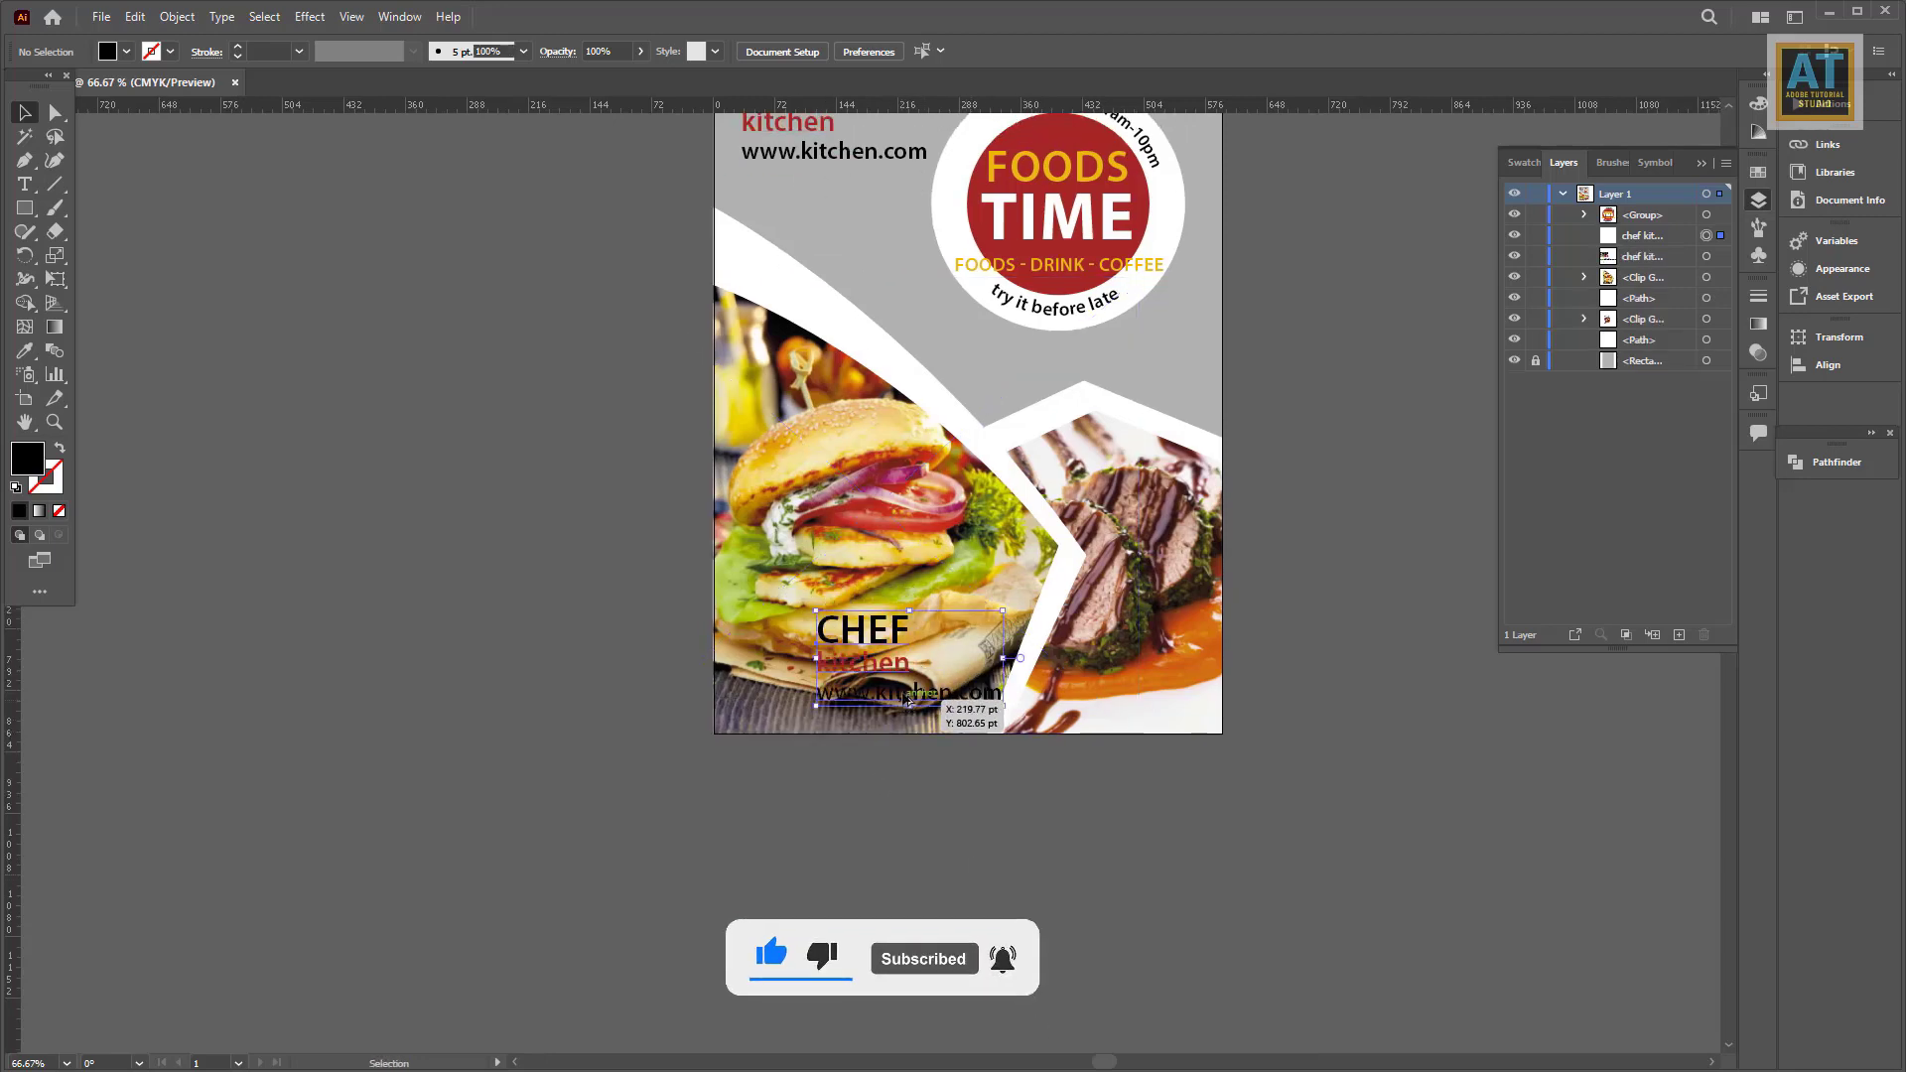
Step: Retype the copied block as FREE DELIVERY, a call-for-delivery line and phone number, centre-aligned
{"action": "double_click", "coordinate": [879, 633]}
{"action": "key", "text": "ctrl+a"}
{"action": "type", "text": "FRE"}
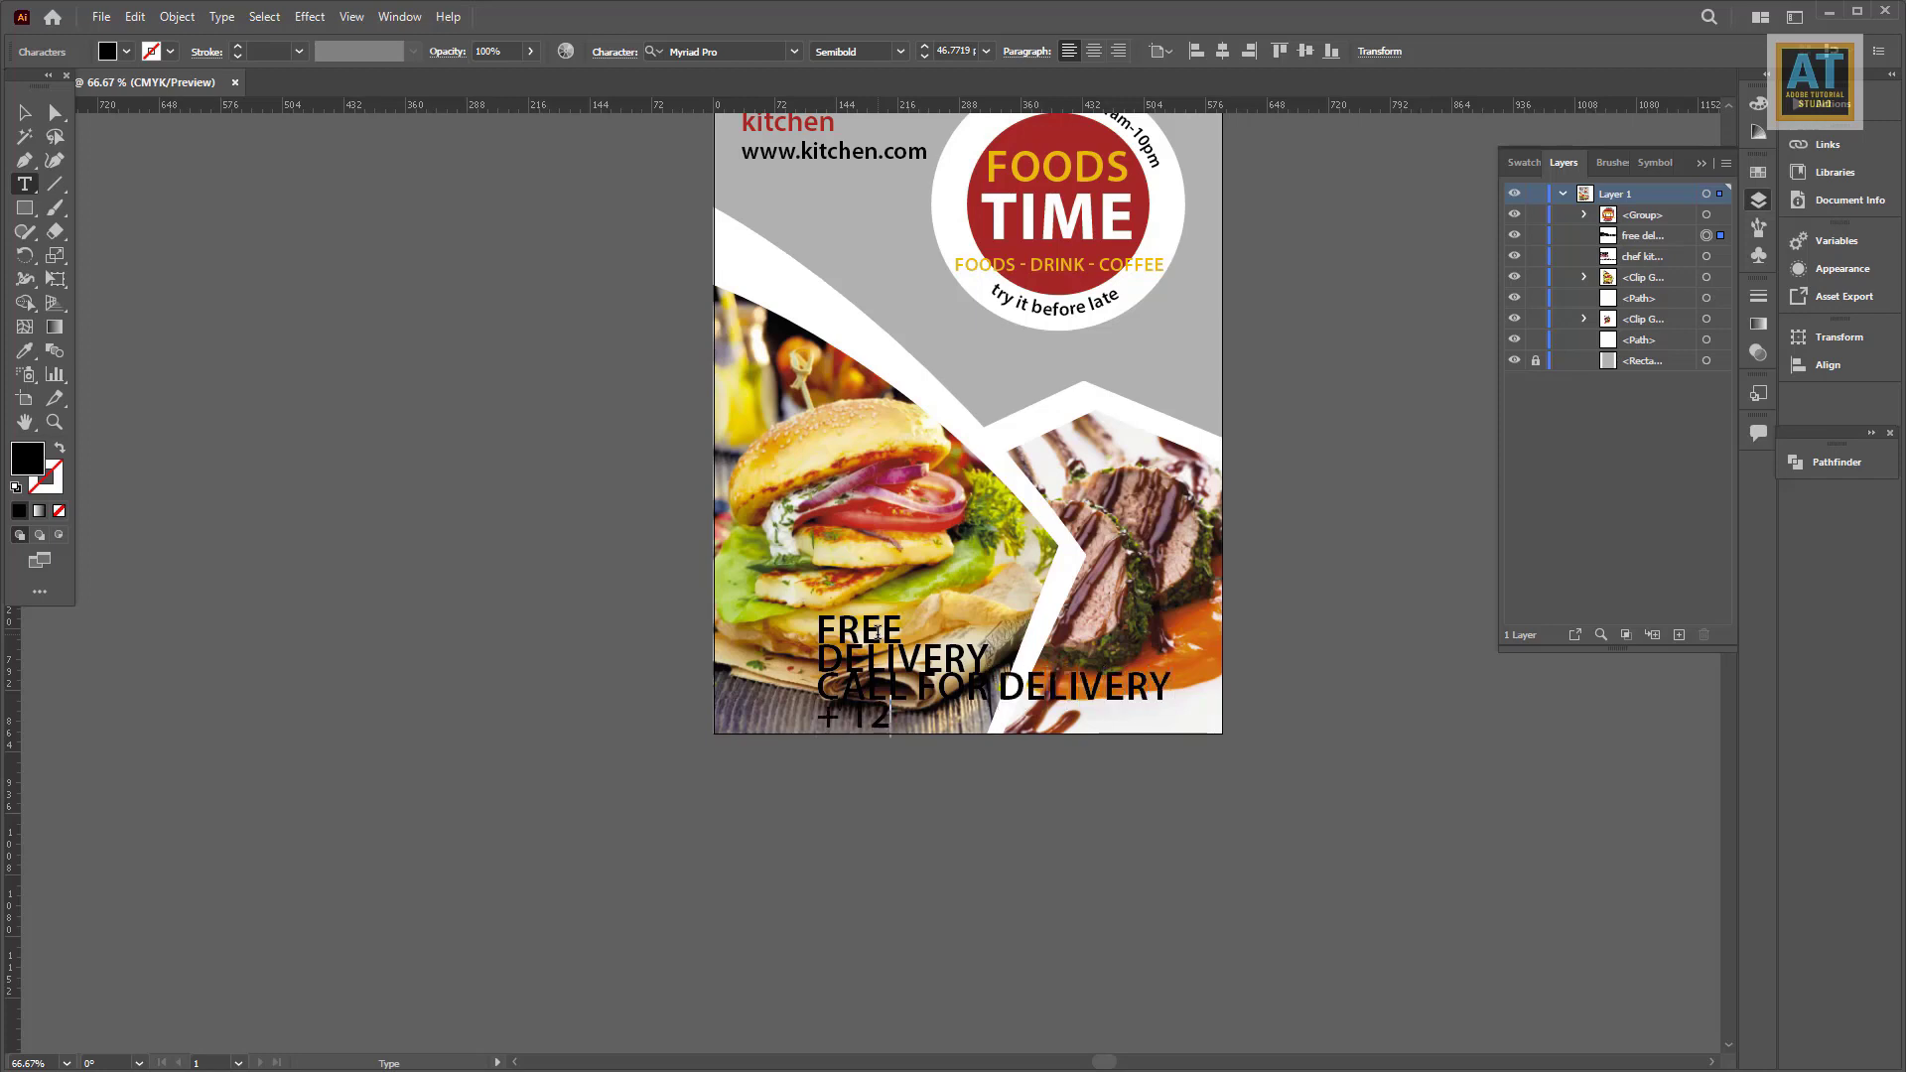
{"action": "type", "text": "9"}
{"action": "key", "text": "ctrl+a"}
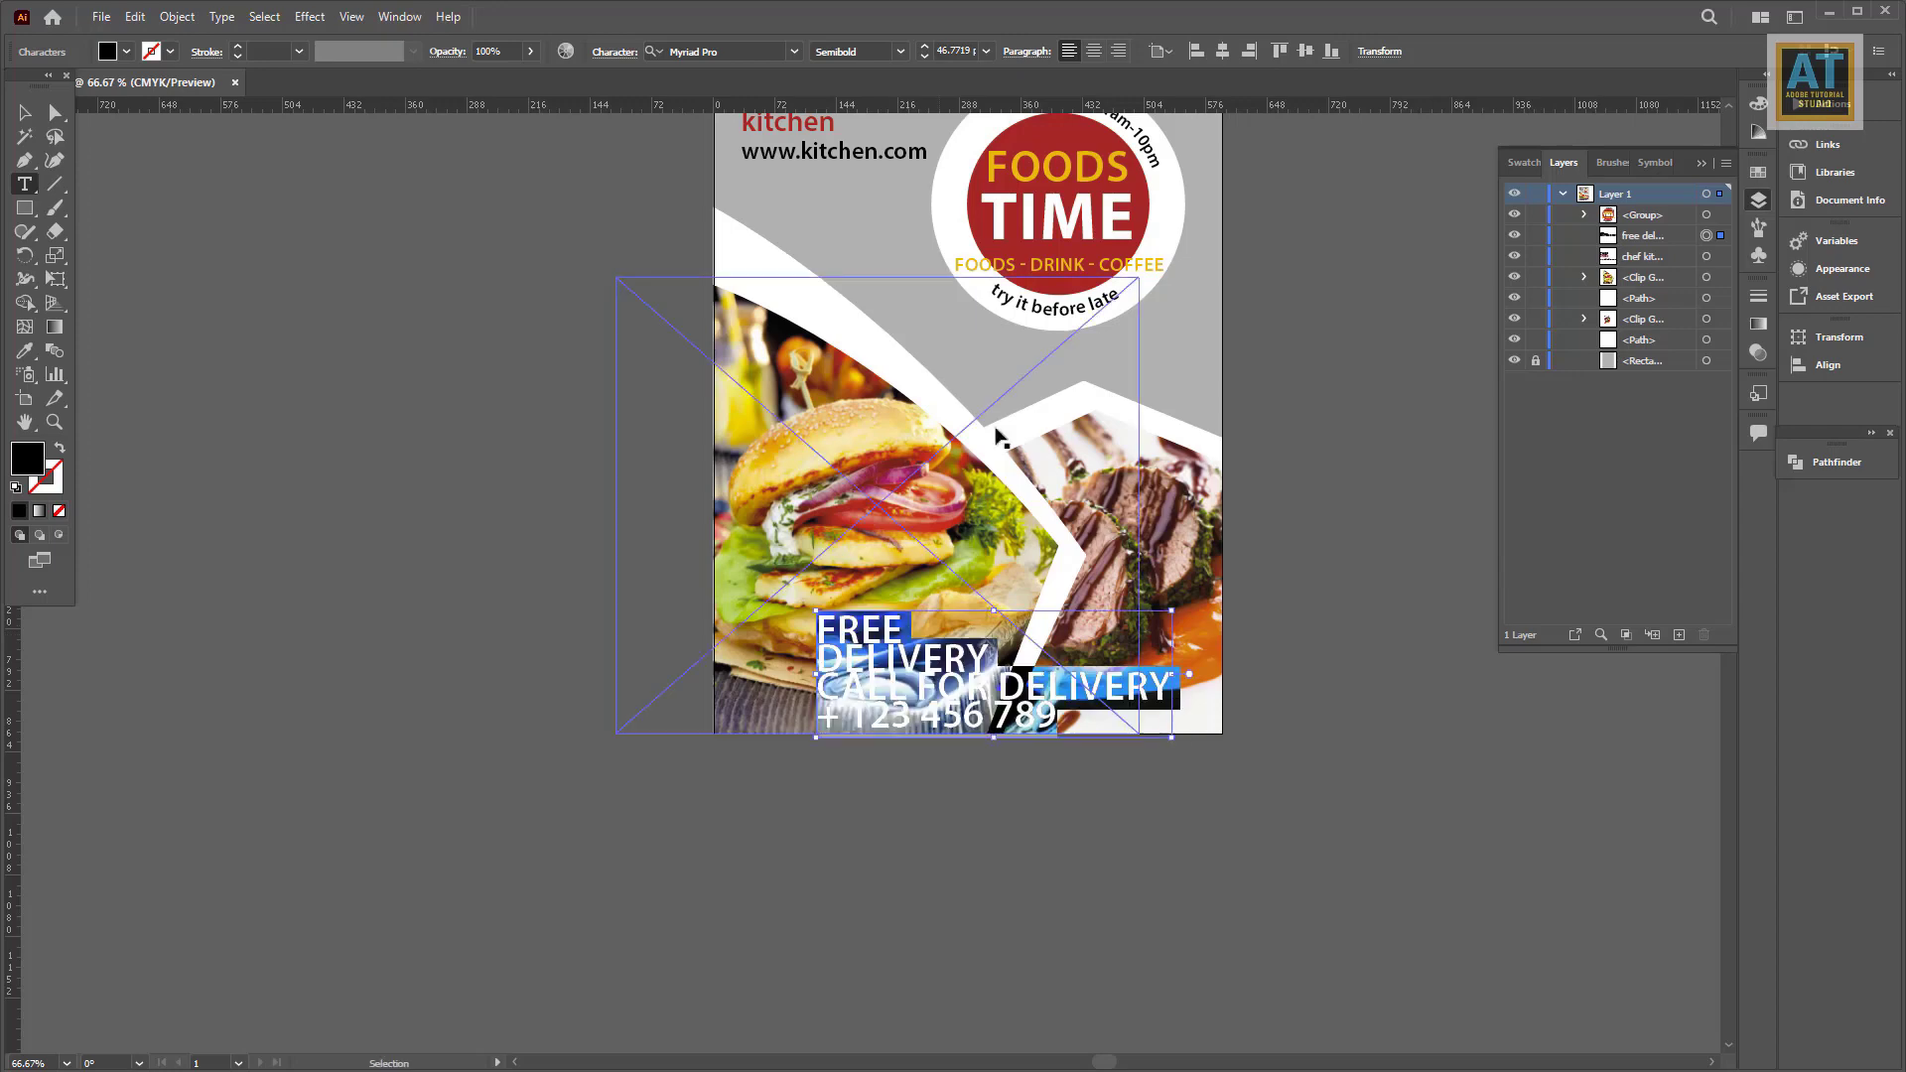
{"action": "key", "text": "ctrl+shift+c"}
{"action": "left_click", "coordinate": [25, 112]}
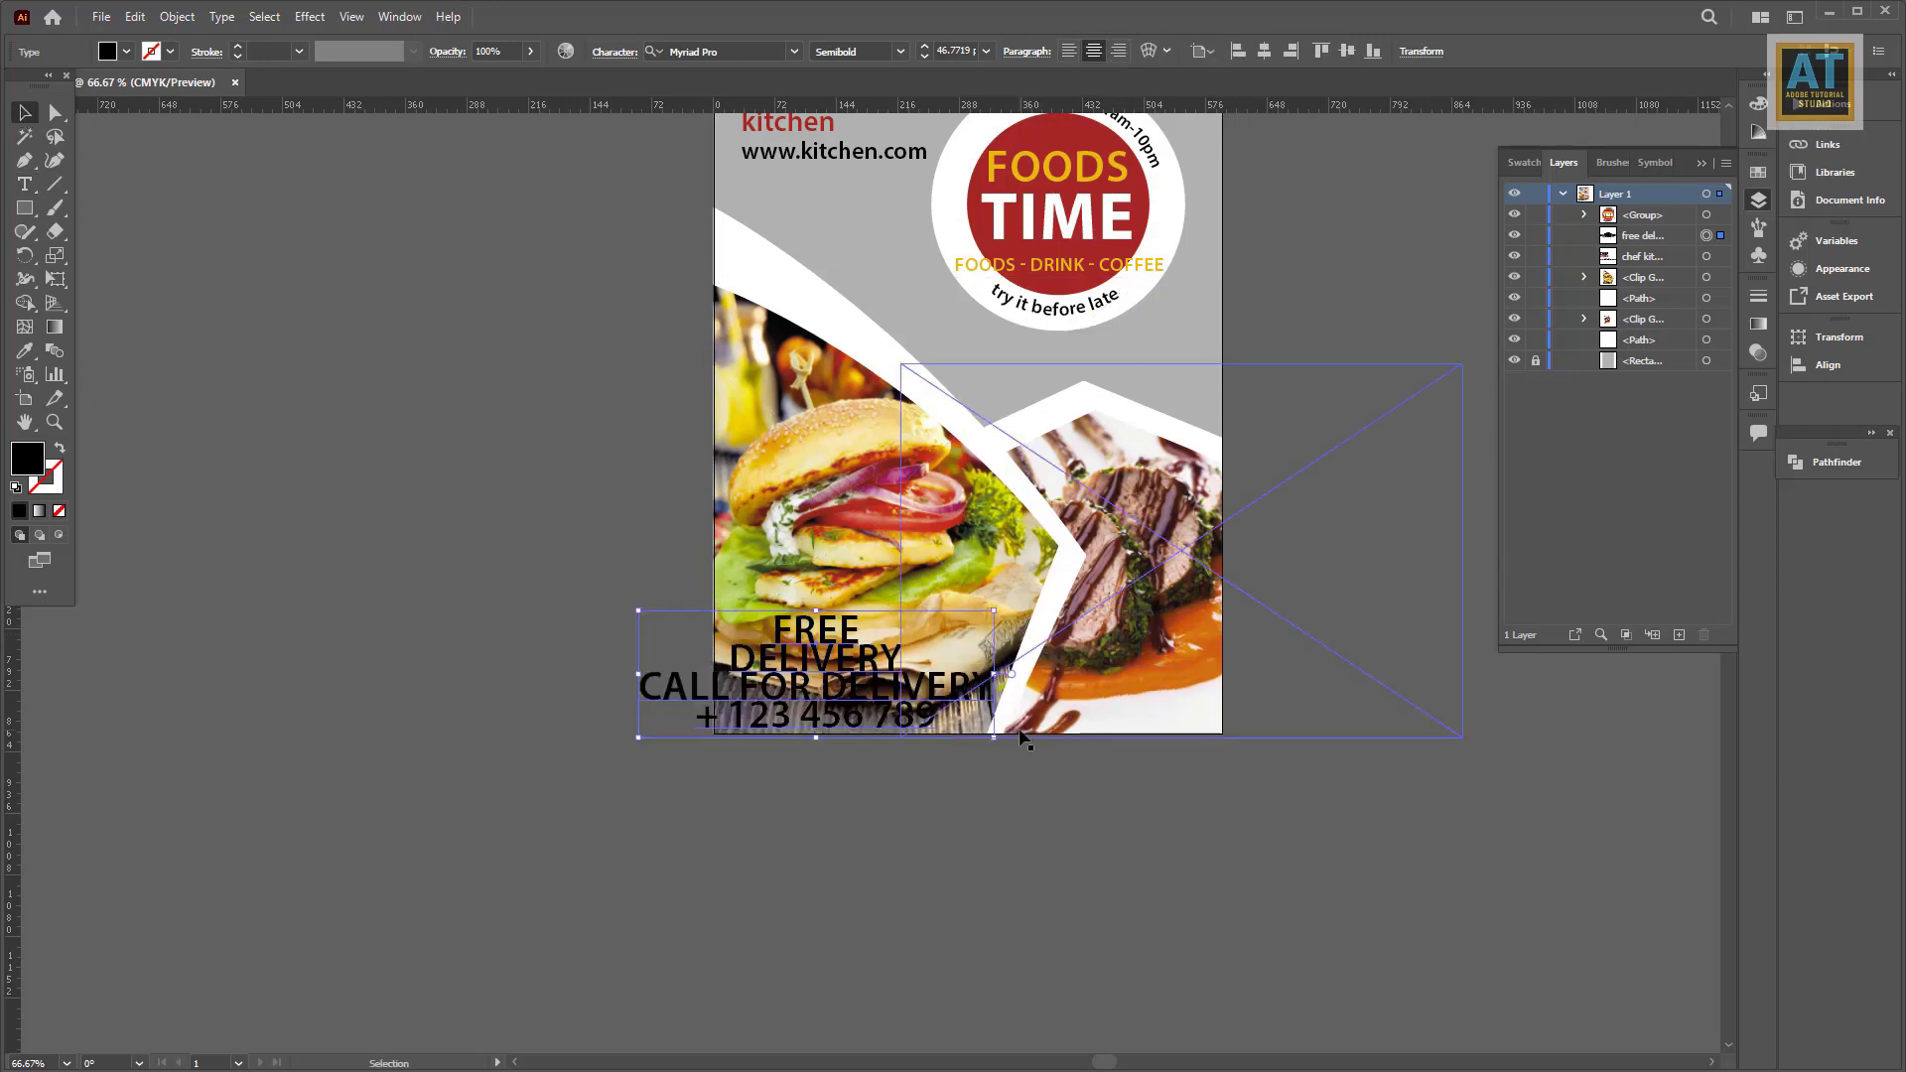
Step: Scale the delivery text block down and move it onto the burger photo
{"action": "left_click_drag", "start_coordinate": [695, 526], "coordinate": [1241, 755]}
{"action": "left_click_drag", "start_coordinate": [943, 753], "coordinate": [555, 616]}
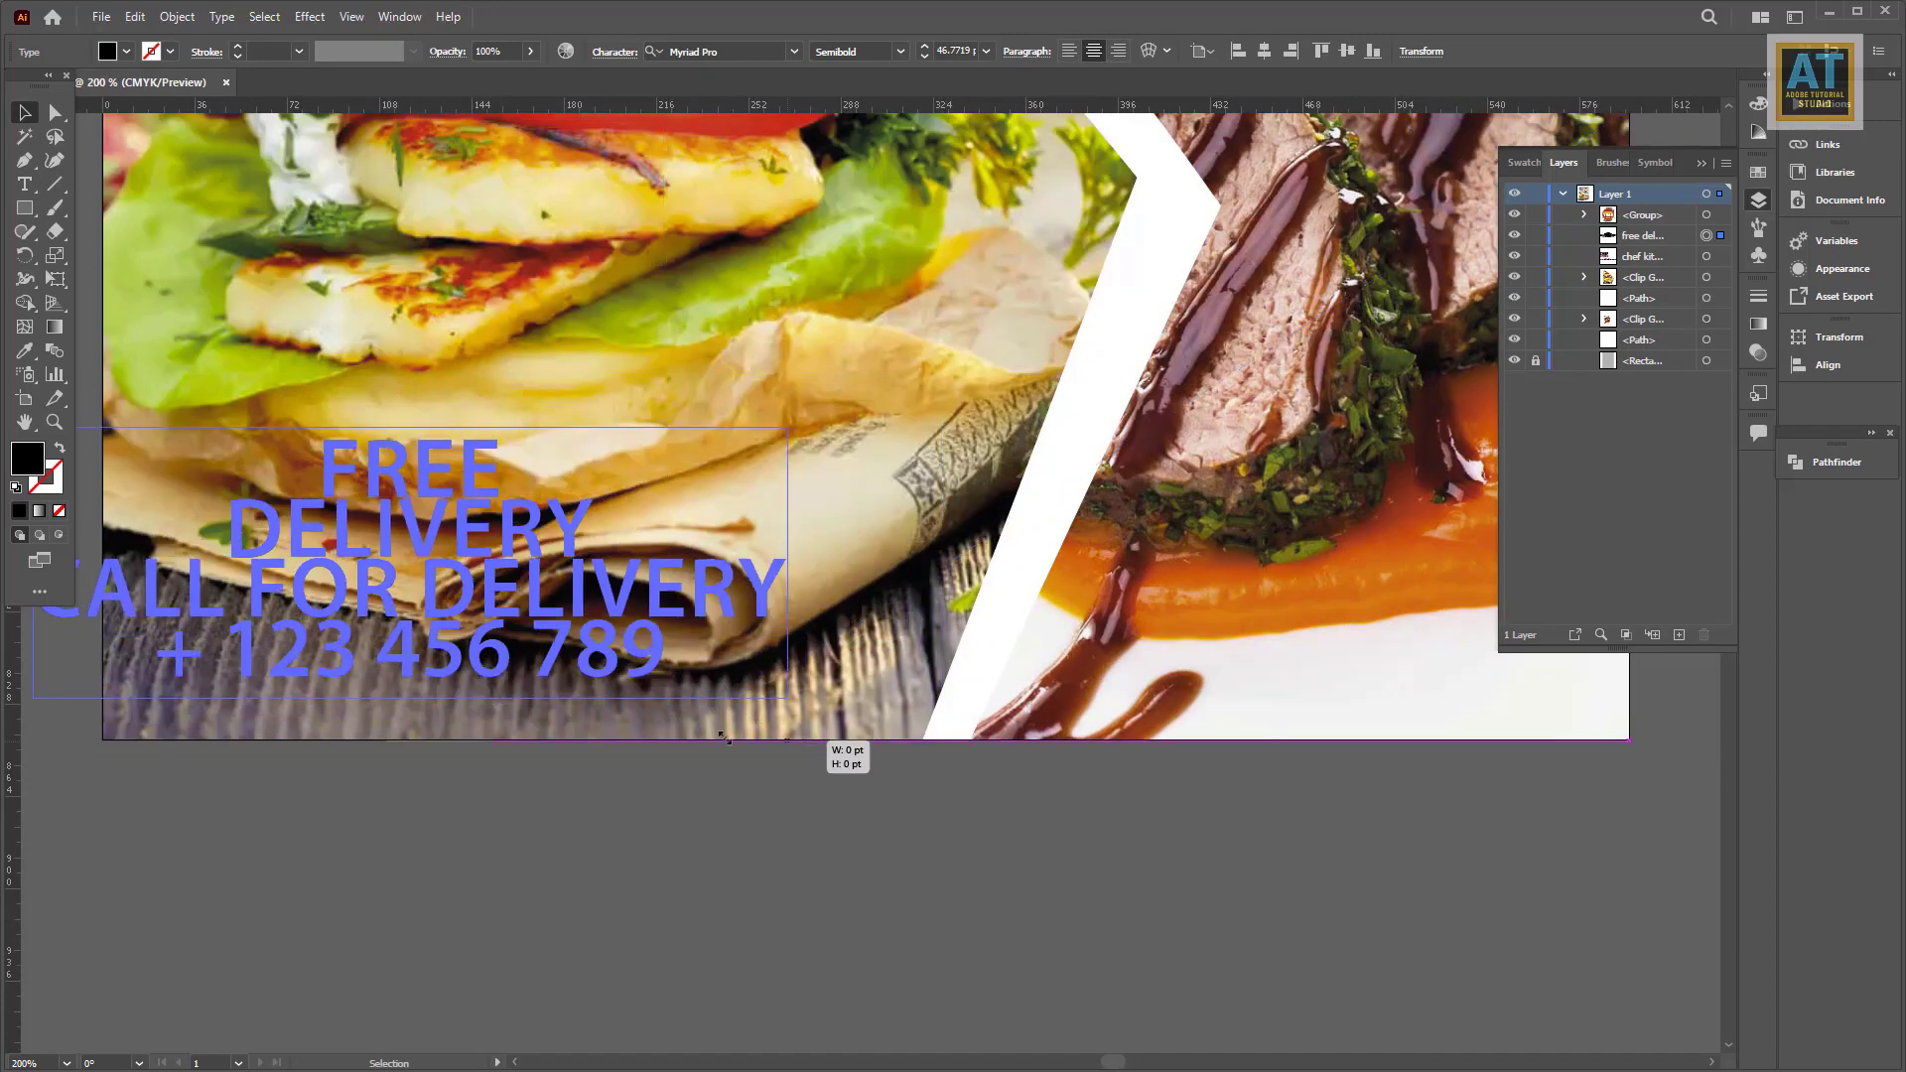
{"action": "left_click_drag", "start_coordinate": [427, 565], "coordinate": [725, 427]}
{"action": "key", "text": "ctrl+minus"}
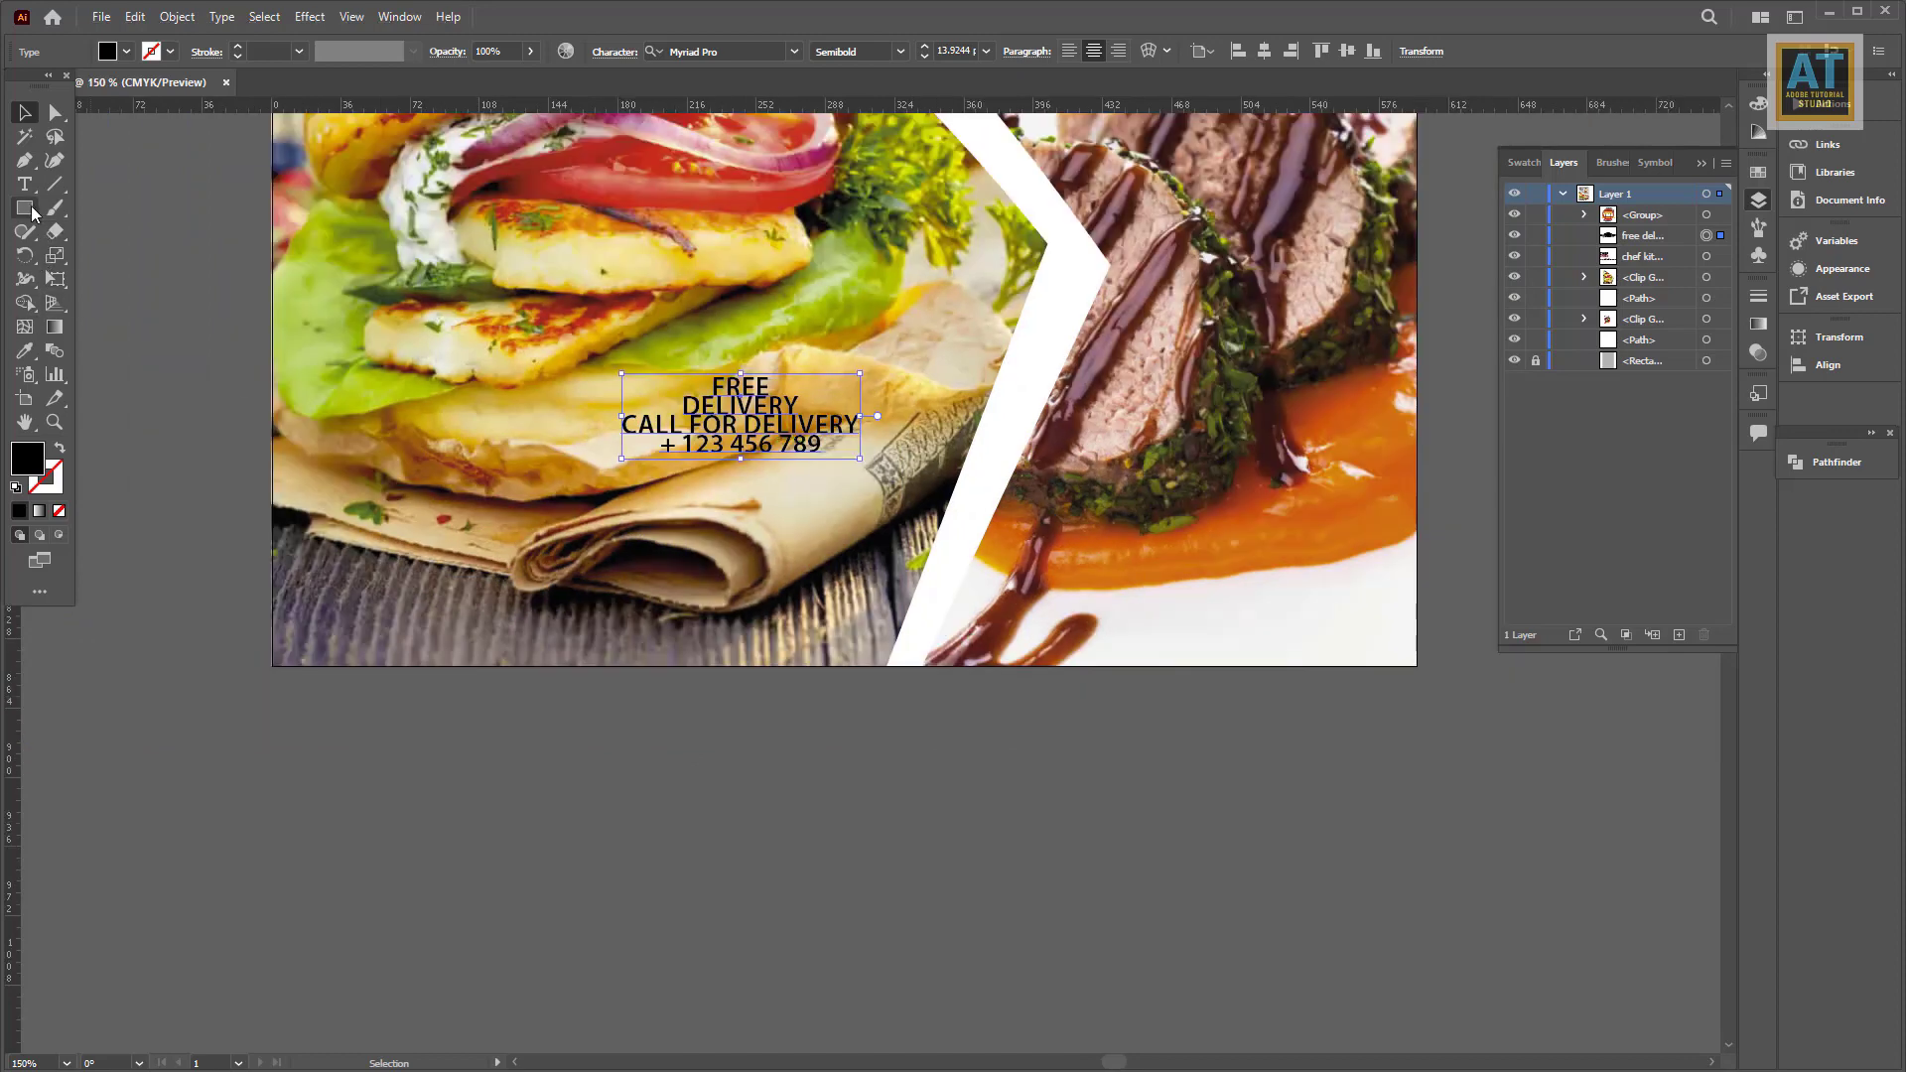
Step: Draw a black circle on the burger photo beside the delivery text
{"action": "left_click", "coordinate": [31, 212]}
{"action": "left_click", "coordinate": [64, 256]}
{"action": "left_click_drag", "start_coordinate": [531, 260], "coordinate": [893, 556]}
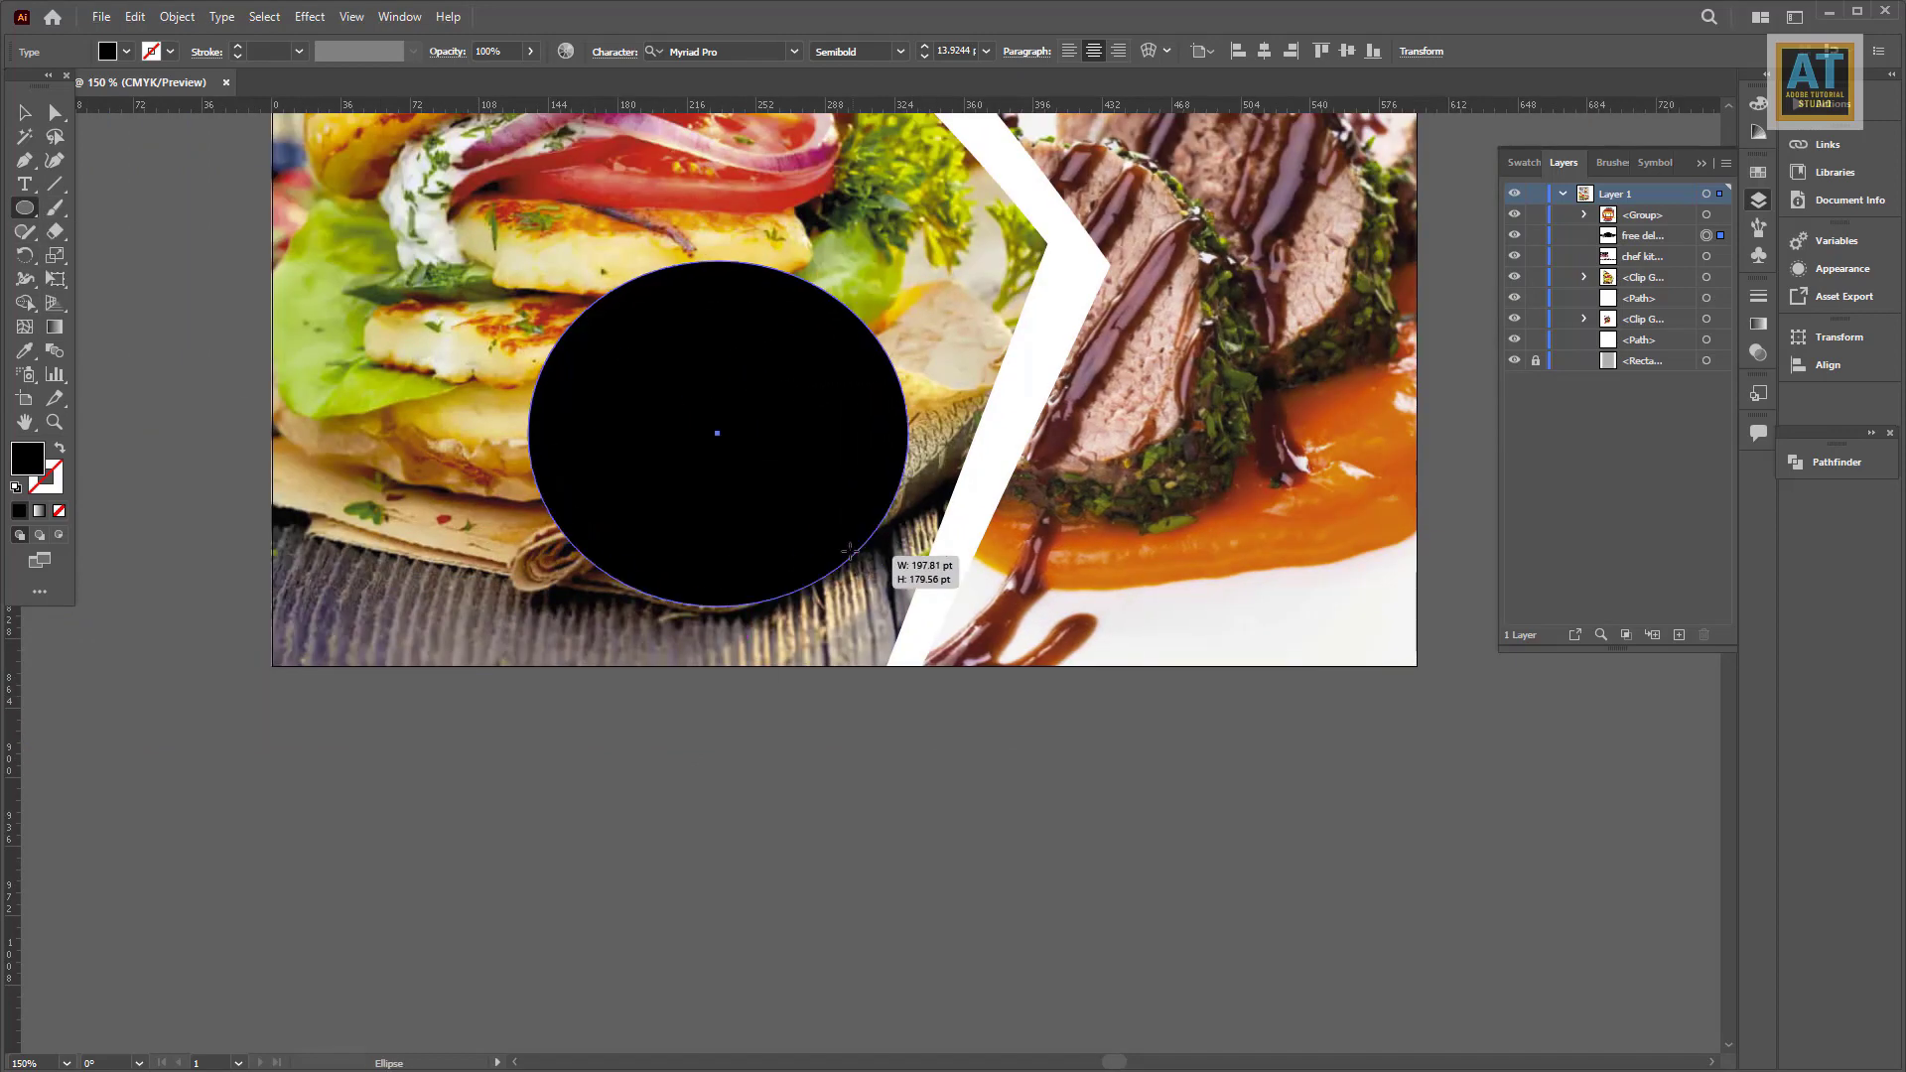
{"action": "key", "text": "ctrl+z"}
{"action": "left_click_drag", "start_coordinate": [572, 295], "coordinate": [888, 611]}
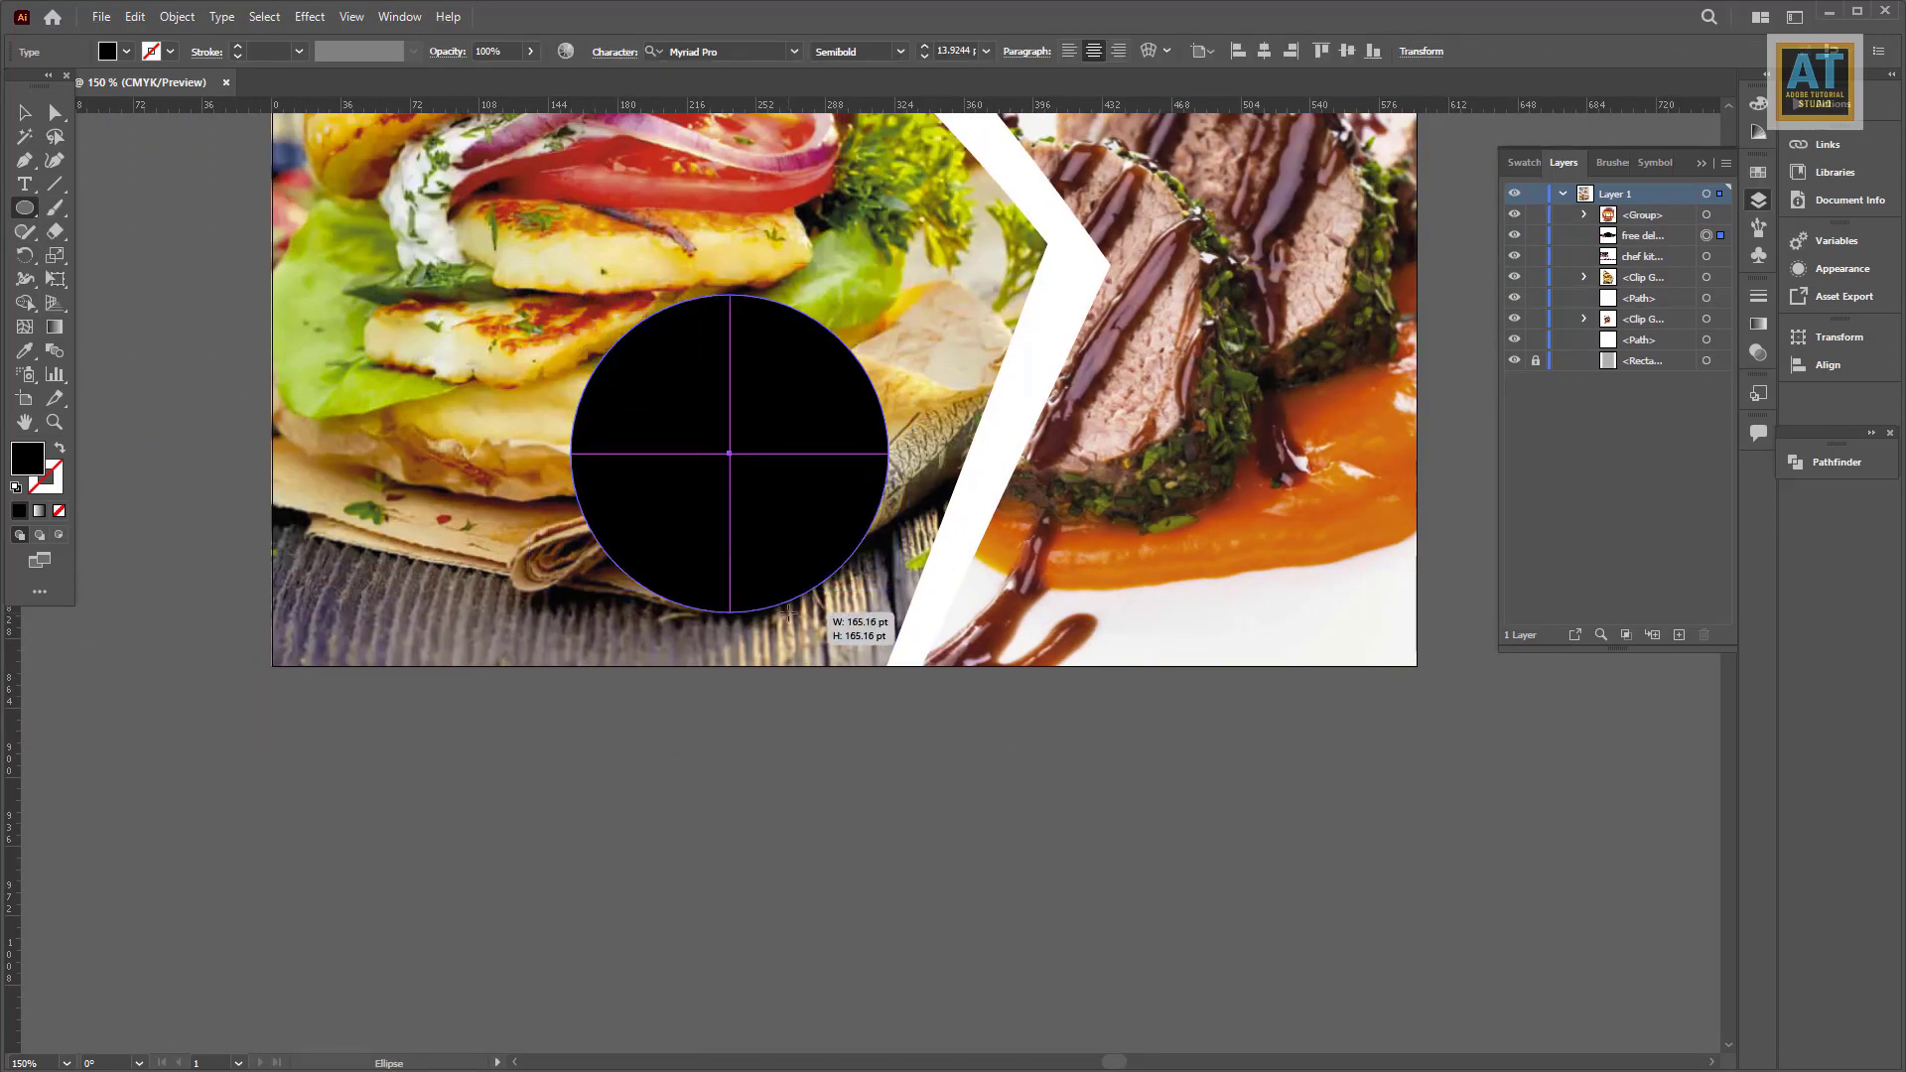
{"action": "key", "text": "ctrl+0"}
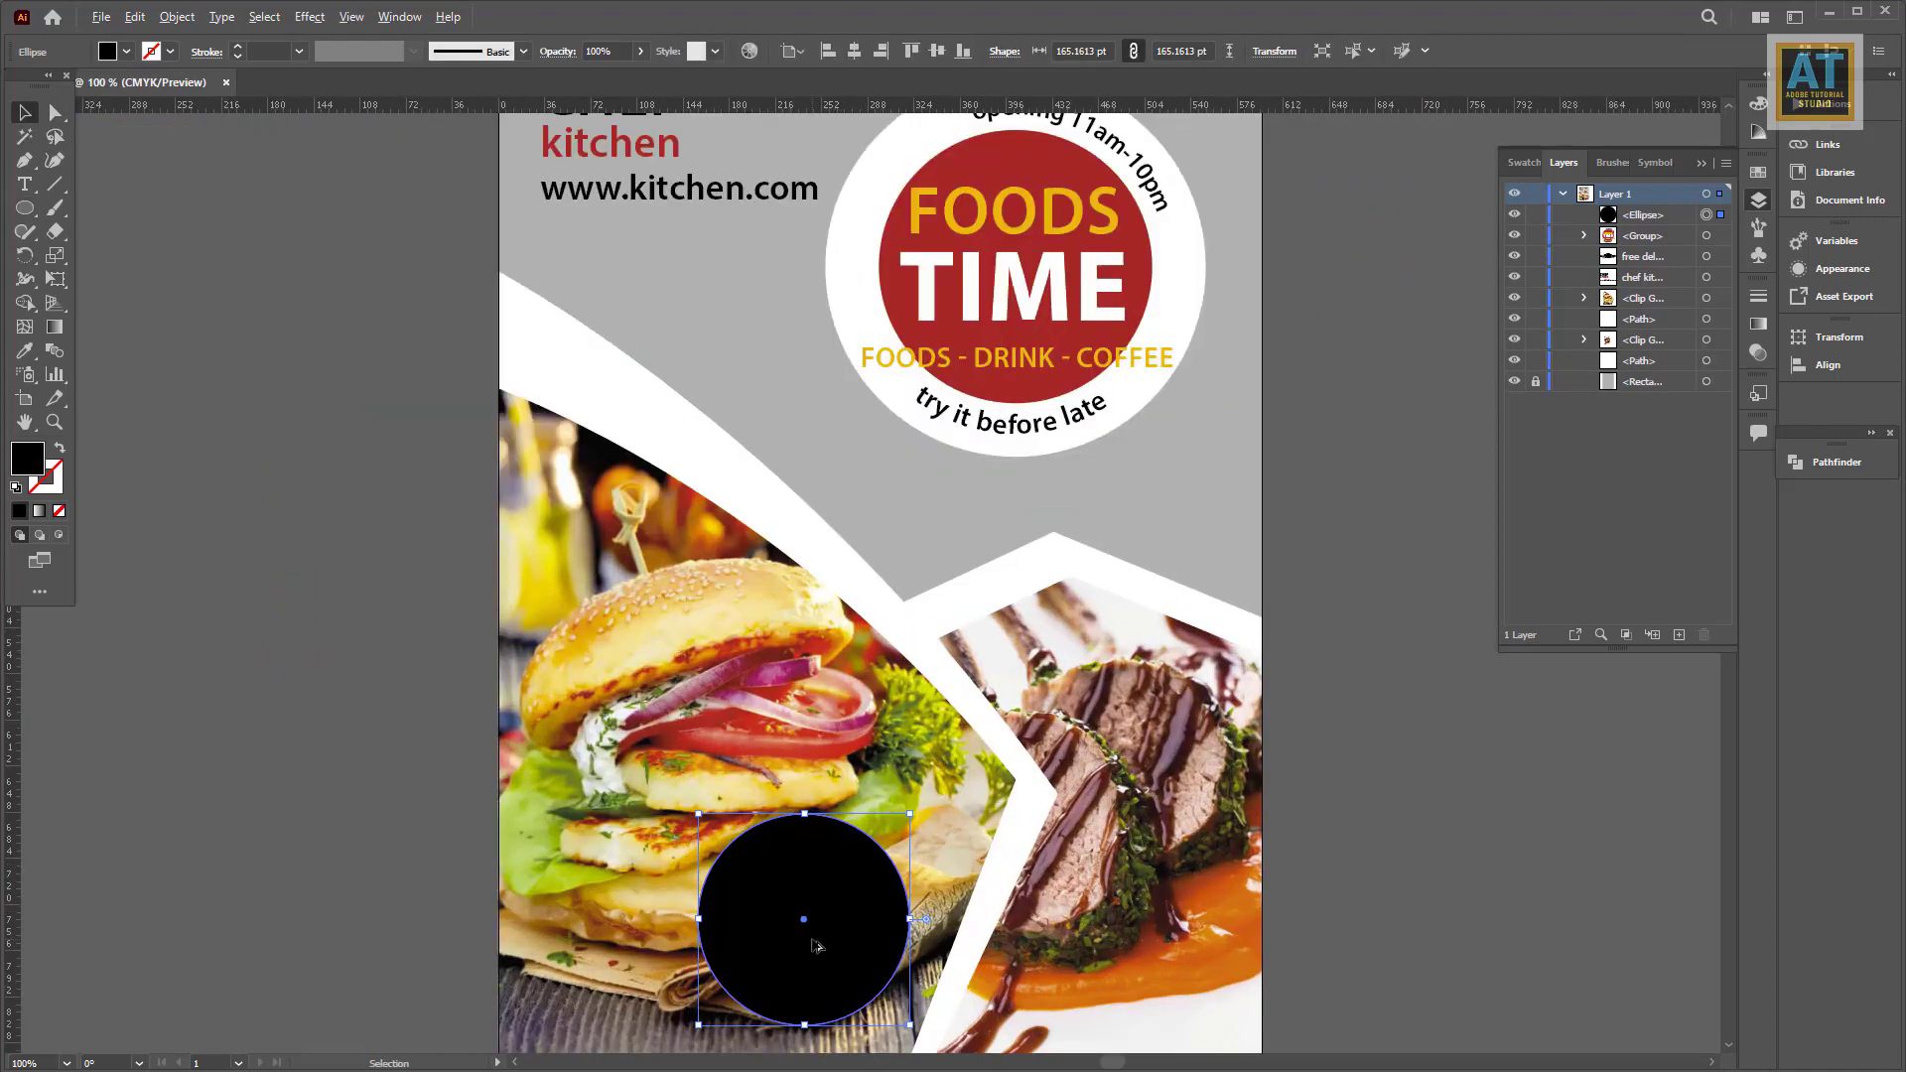
{"action": "scroll", "coordinate": [934, 789], "scroll_direction": "up", "scroll_amount": 5, "text": "alt"}
{"action": "scroll", "coordinate": [935, 789], "scroll_direction": "down", "scroll_amount": 2, "text": "alt"}
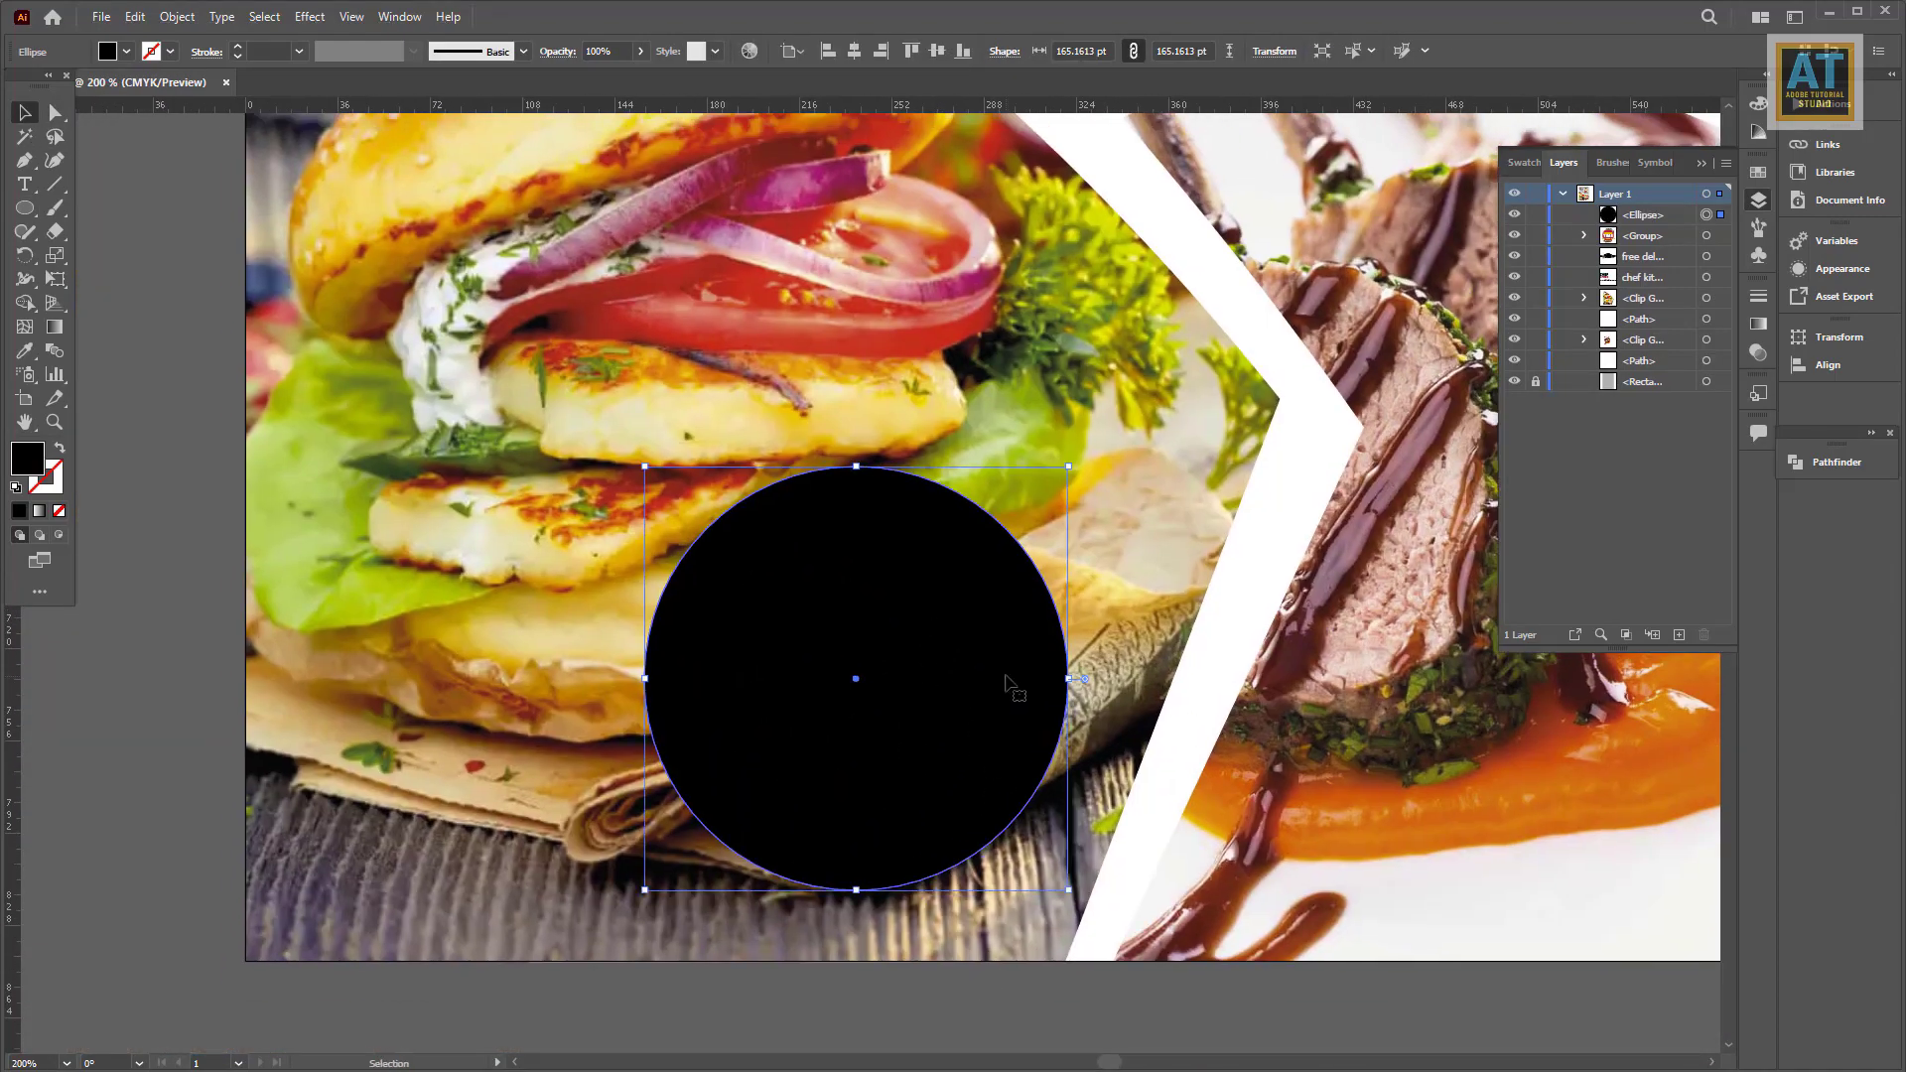
{"action": "mouse_move", "coordinate": [1011, 680]}
{"action": "left_mouse_down"}
{"action": "mouse_move", "coordinate": [744, 678]}
{"action": "mouse_move", "coordinate": [985, 667]}
{"action": "left_mouse_up"}
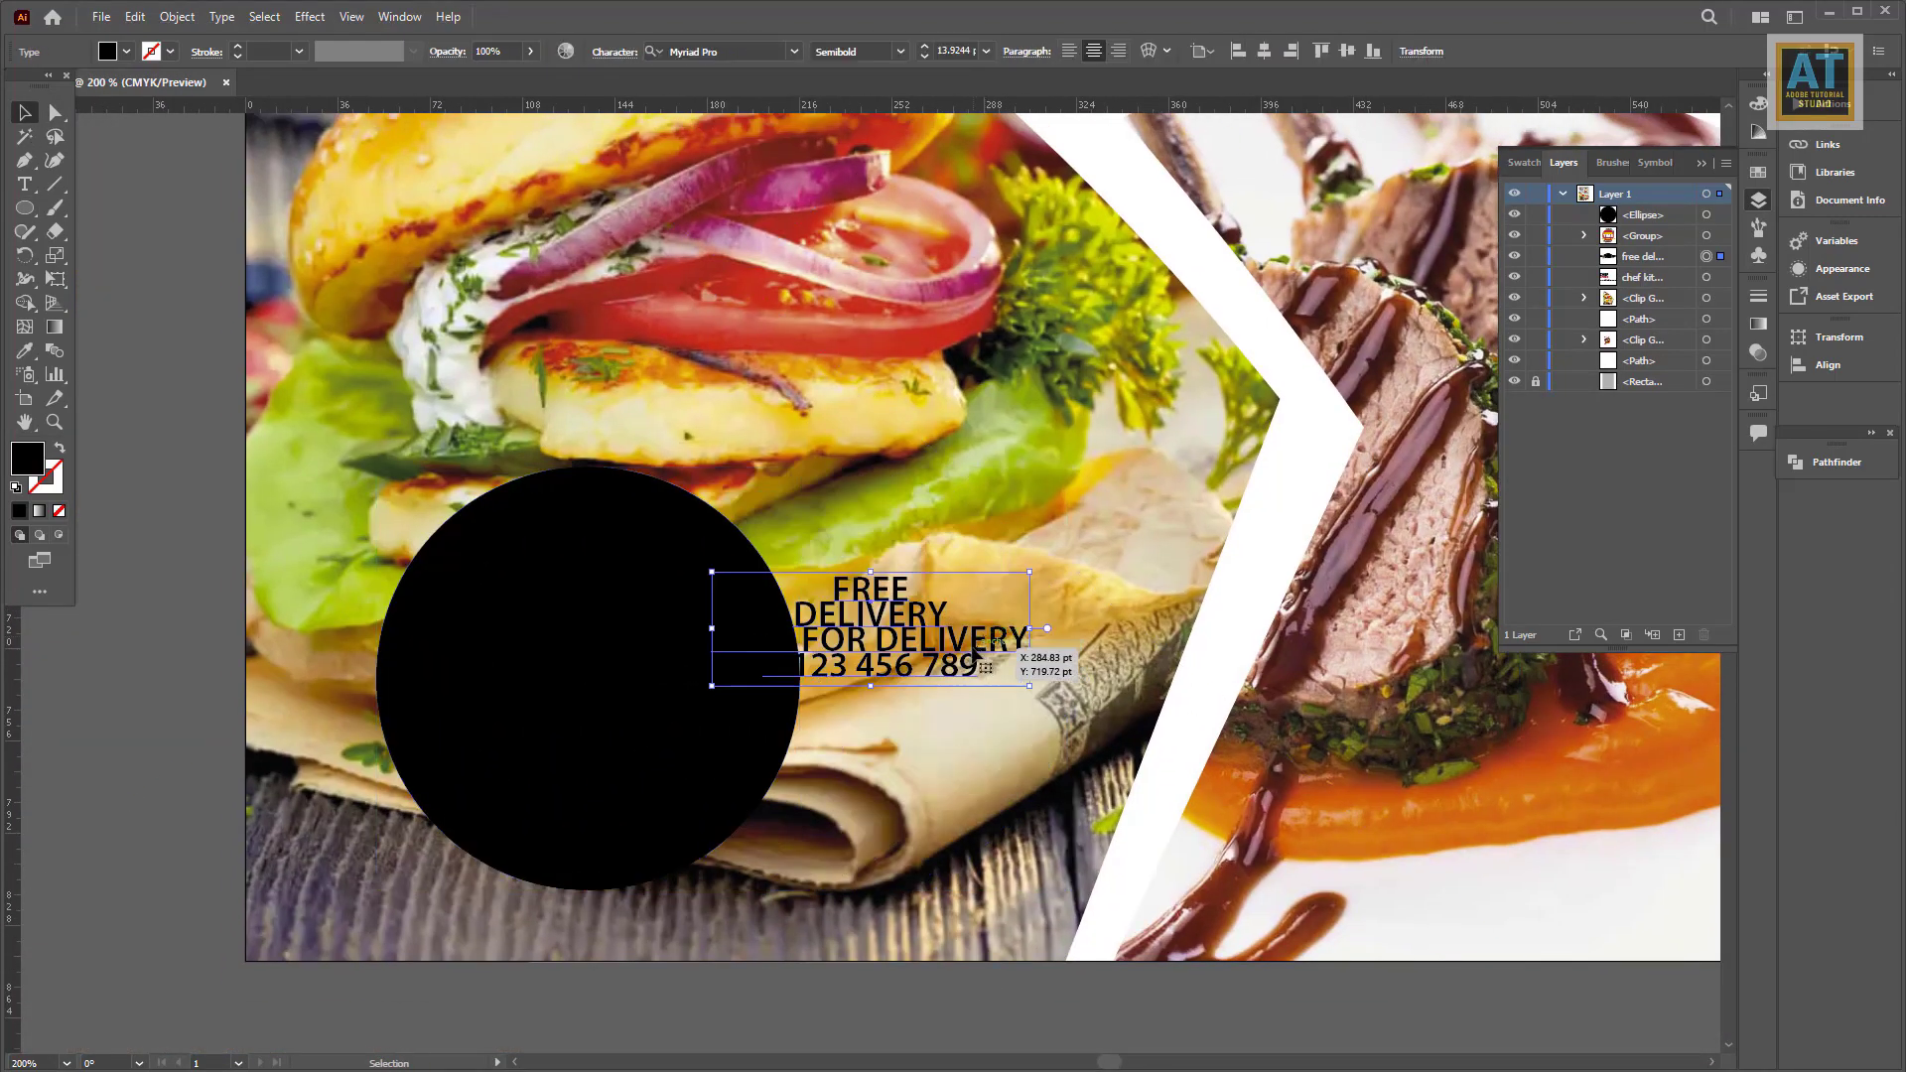
Step: Make the delivery text white, bring it in front inside the circle, and loosen its leading
{"action": "left_click", "coordinate": [116, 52]}
{"action": "left_click", "coordinate": [46, 84]}
{"action": "right_click", "coordinate": [872, 604]}
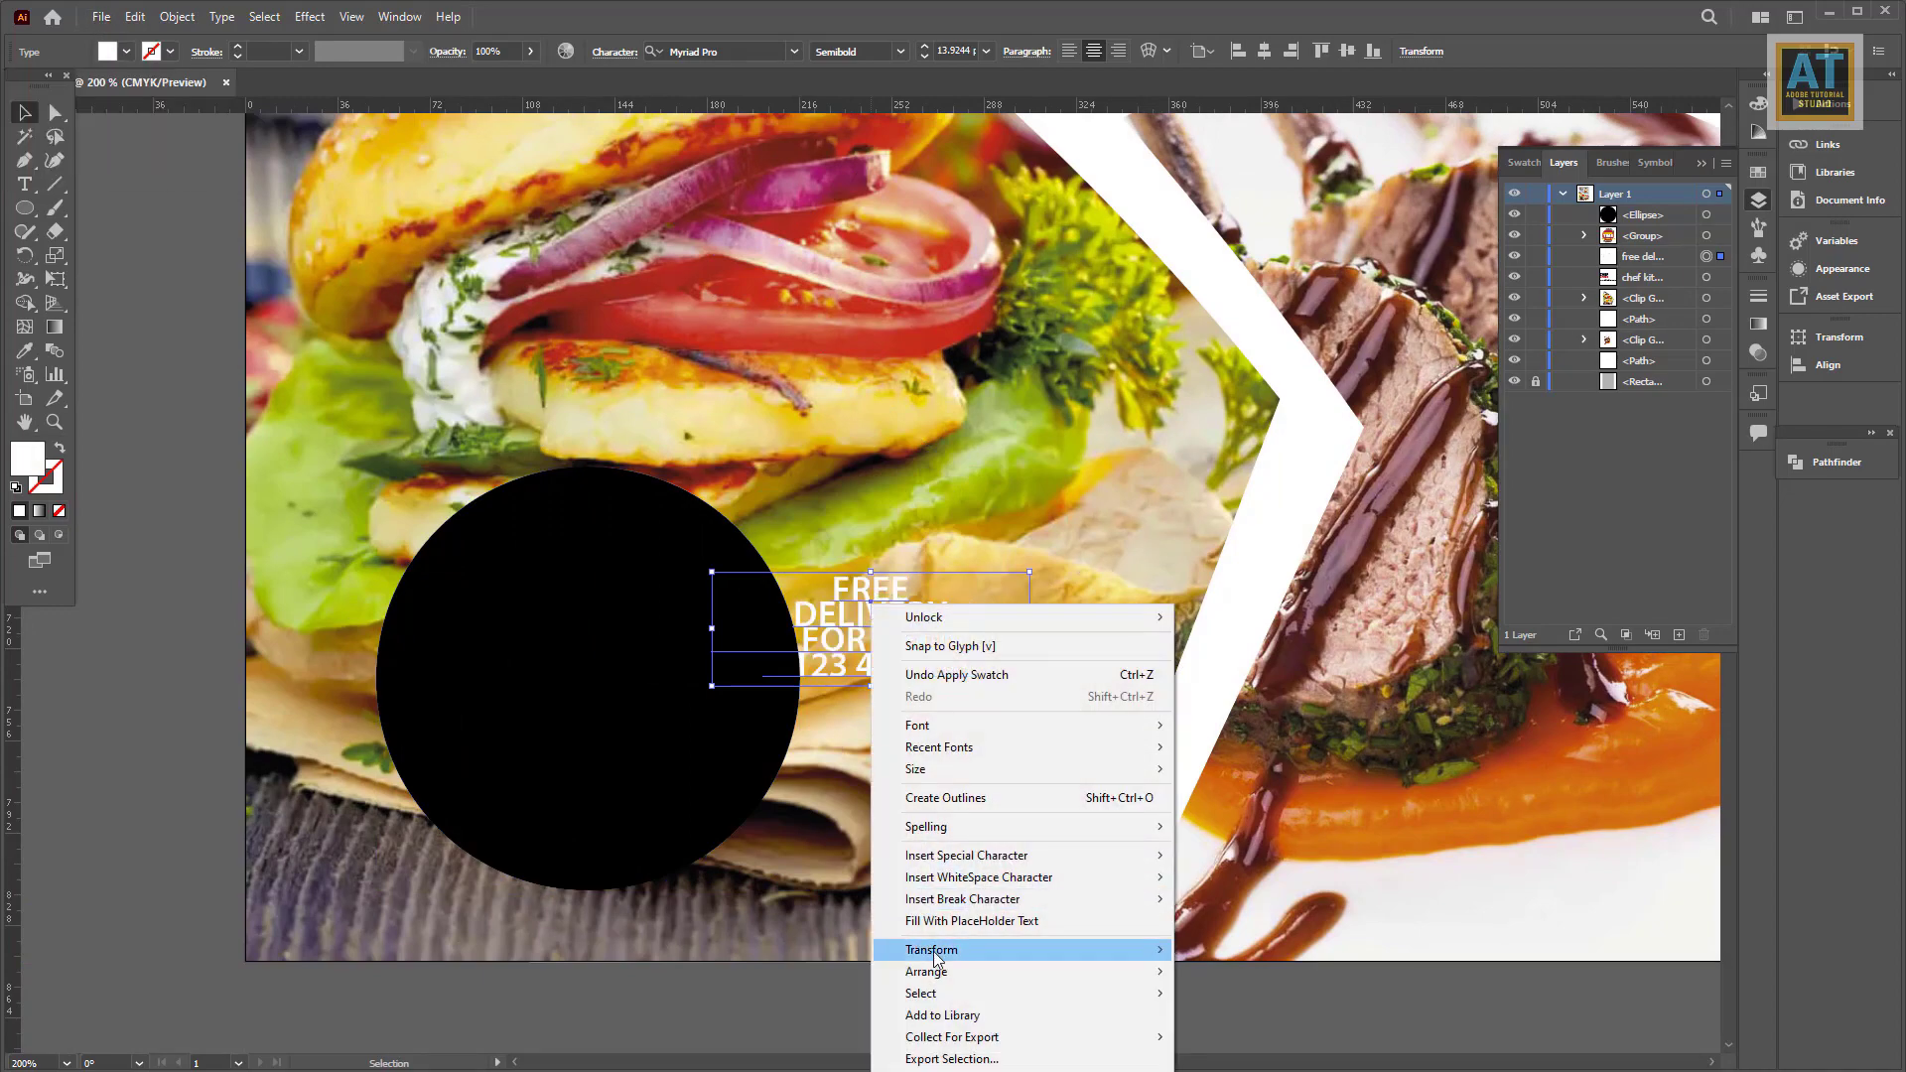
{"action": "mouse_move", "coordinate": [926, 971]}
{"action": "left_click", "coordinate": [1241, 971]}
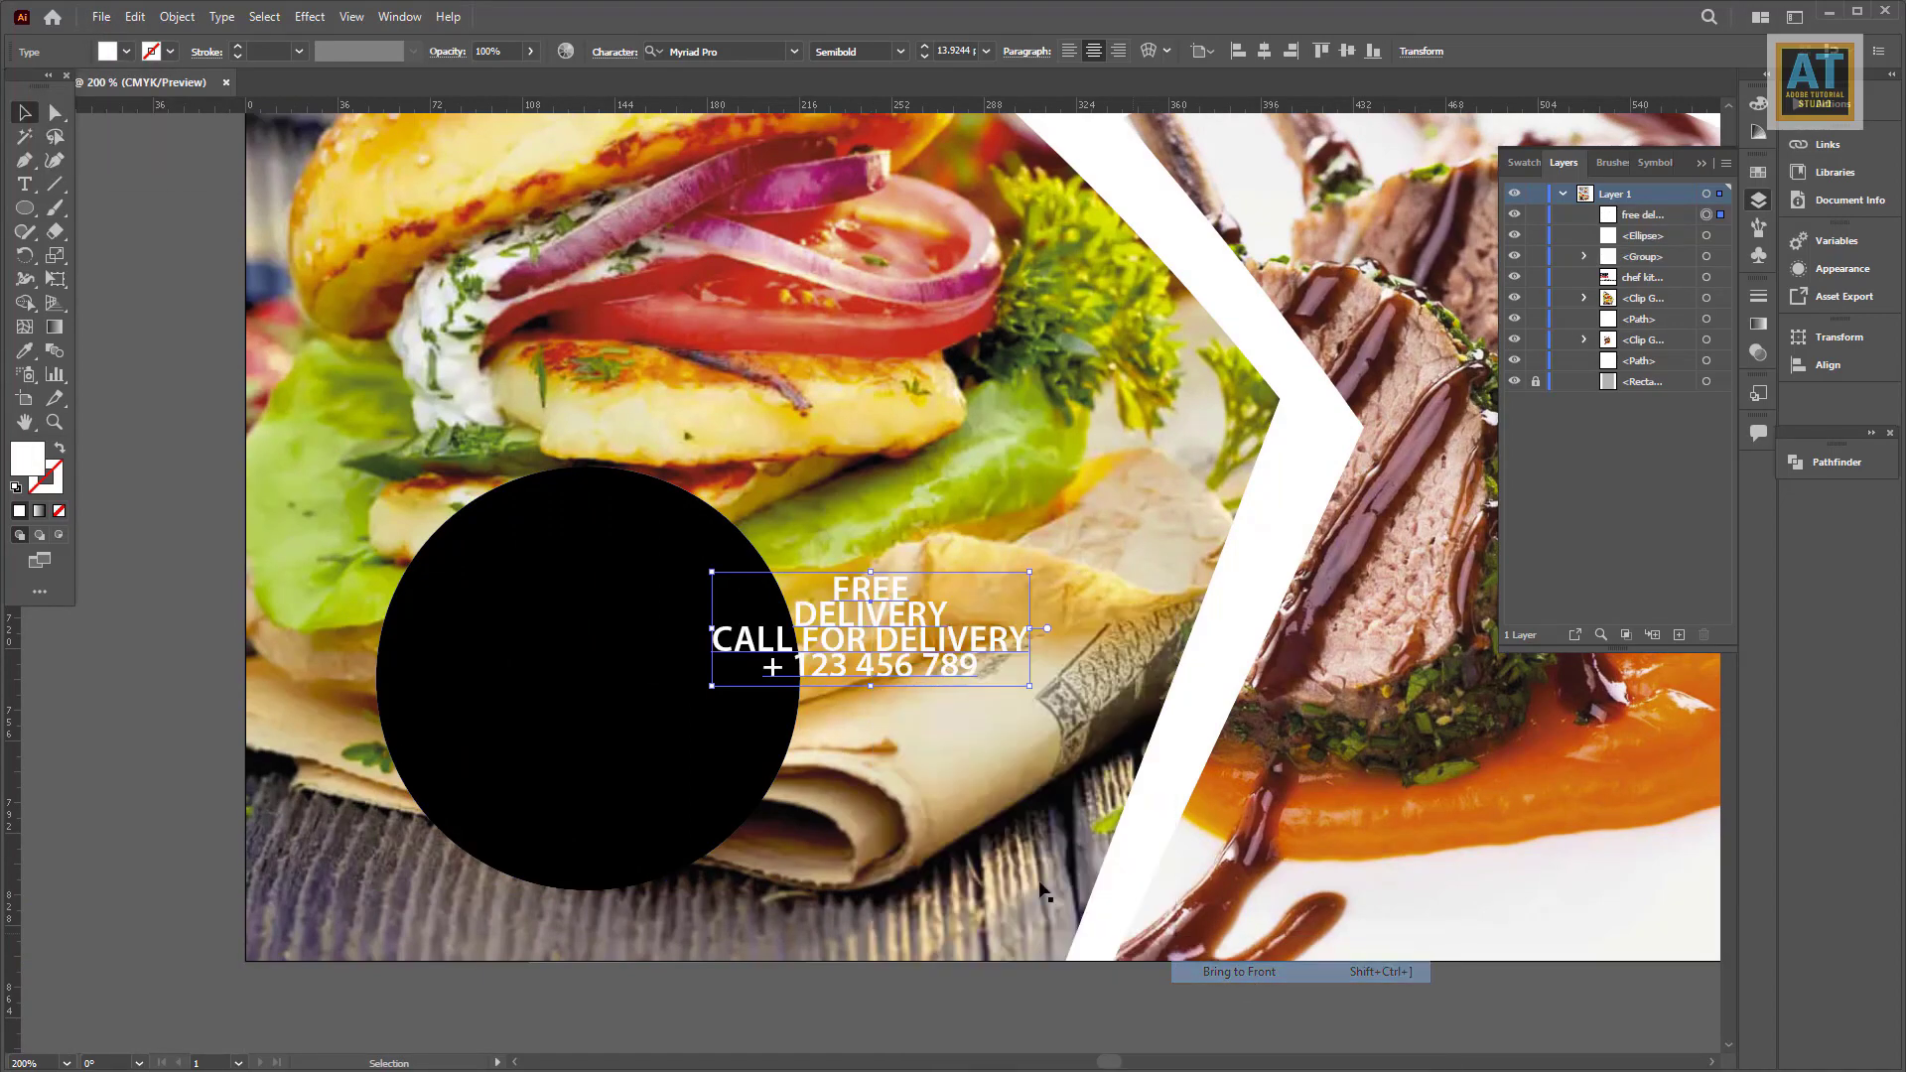
{"action": "left_click_drag", "start_coordinate": [877, 647], "coordinate": [595, 675]}
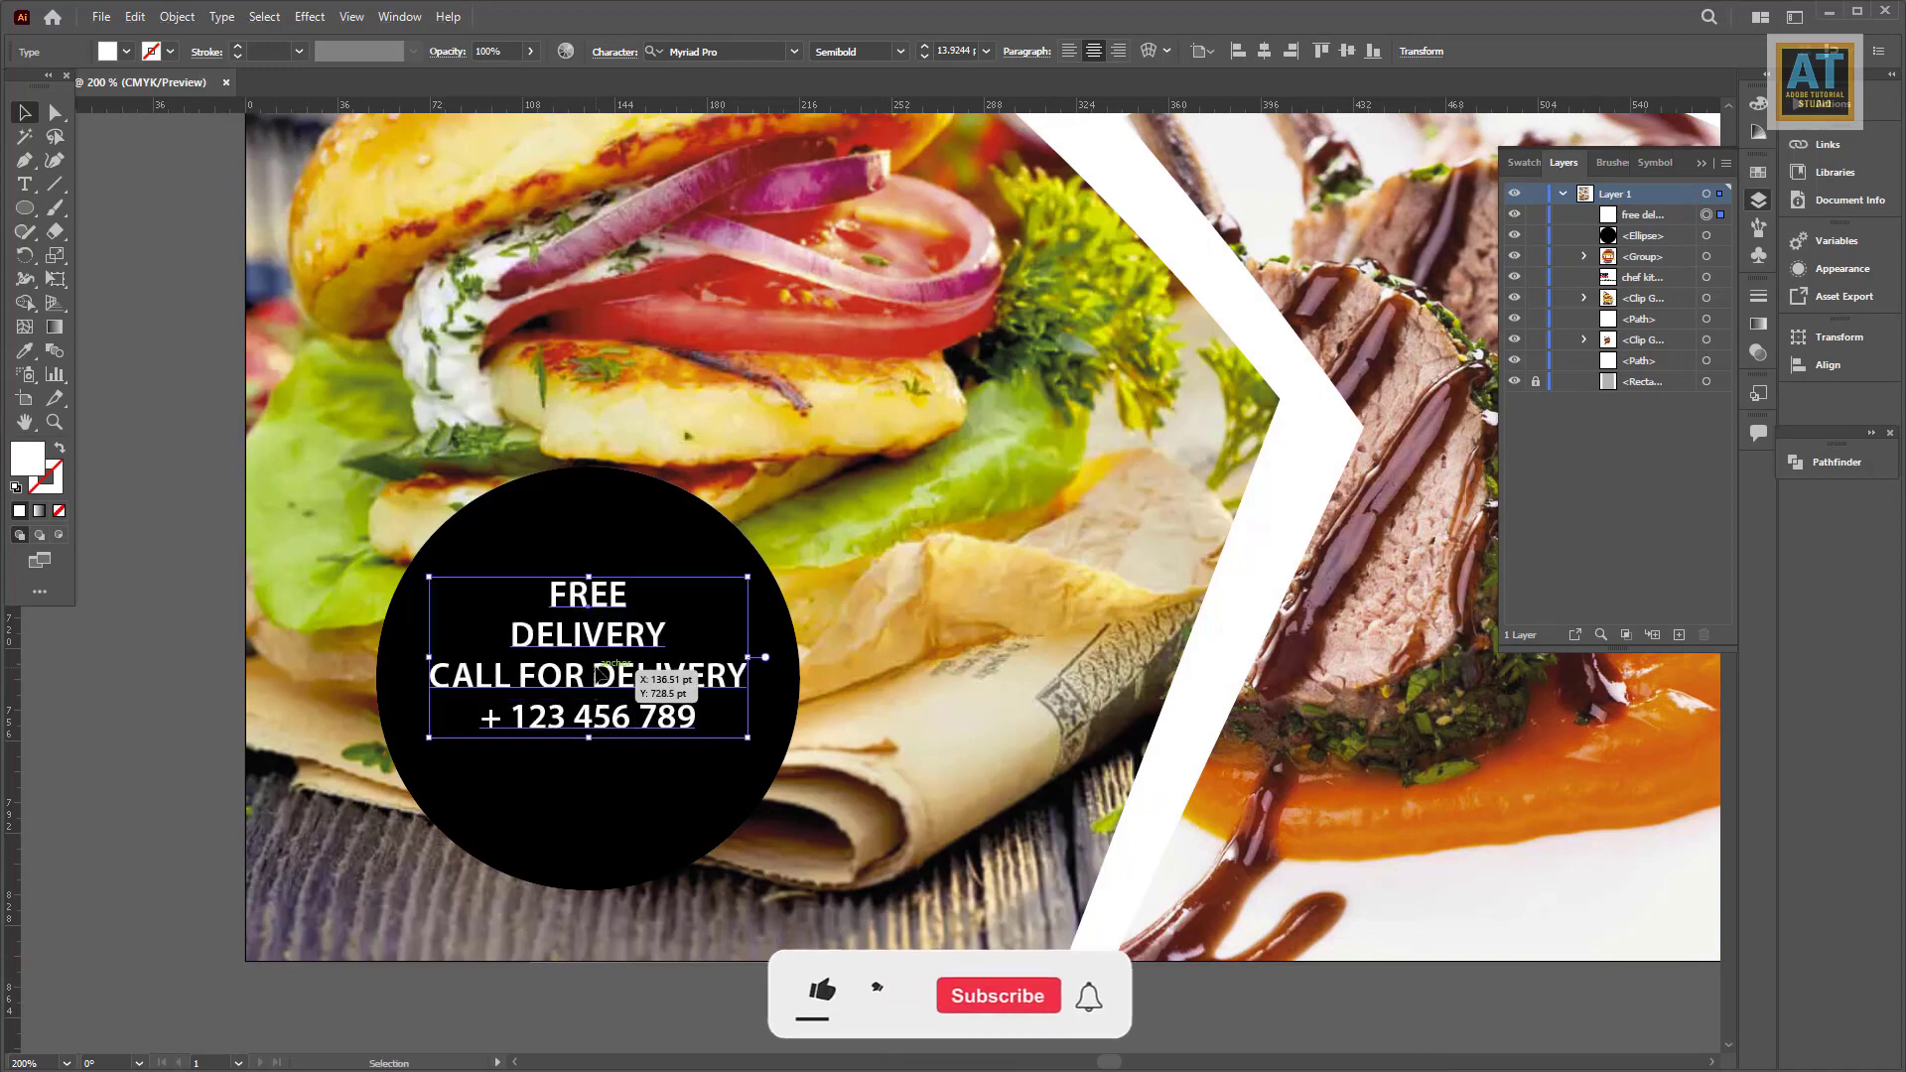
{"action": "key", "text": "alt+Down"}
{"action": "key", "text": "alt+Down"}
{"action": "key", "text": "alt+Down"}
{"action": "key", "text": "ctrl+minus"}
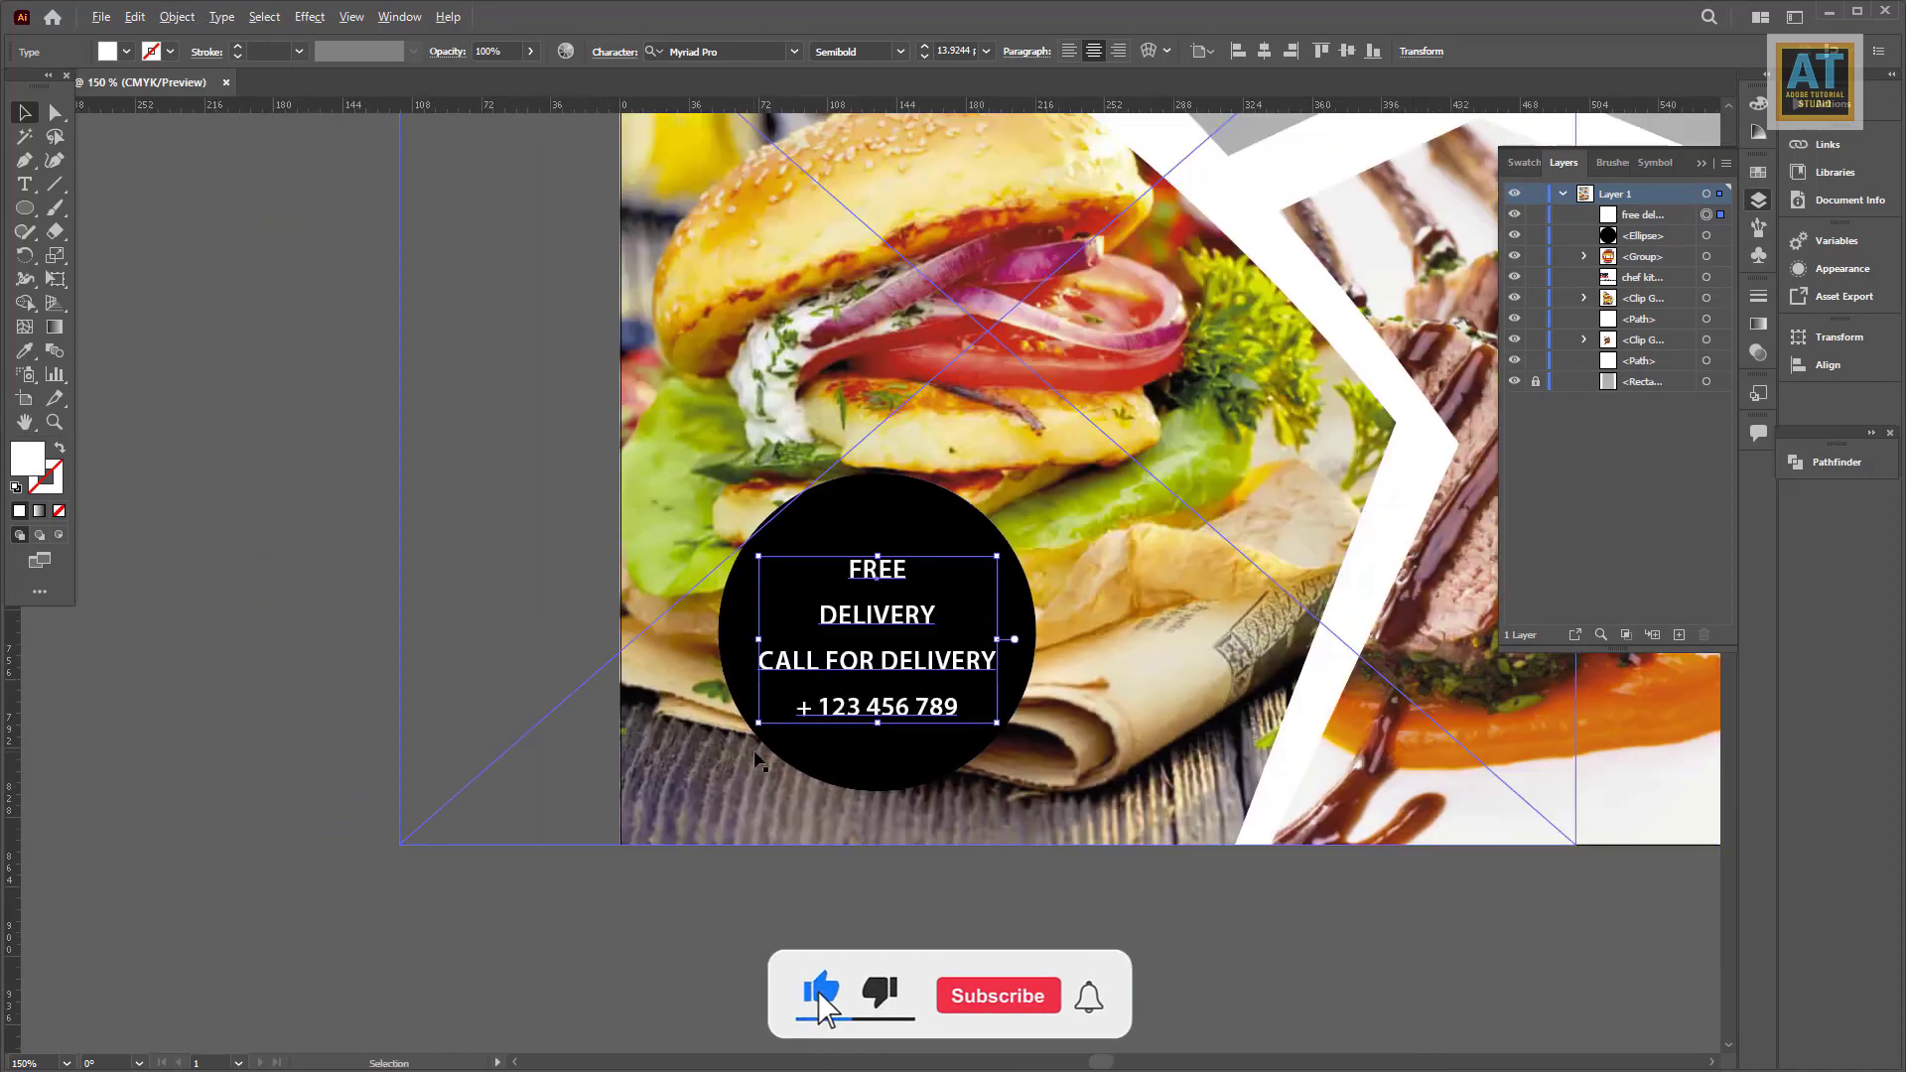
{"action": "key", "text": "ctrl+plus"}
Step: Enlarge and bold the phone number, and shrink the CALL FOR DELIVERY line
{"action": "double_click", "coordinate": [812, 688]}
{"action": "left_click_drag", "start_coordinate": [804, 688], "coordinate": [1019, 687]}
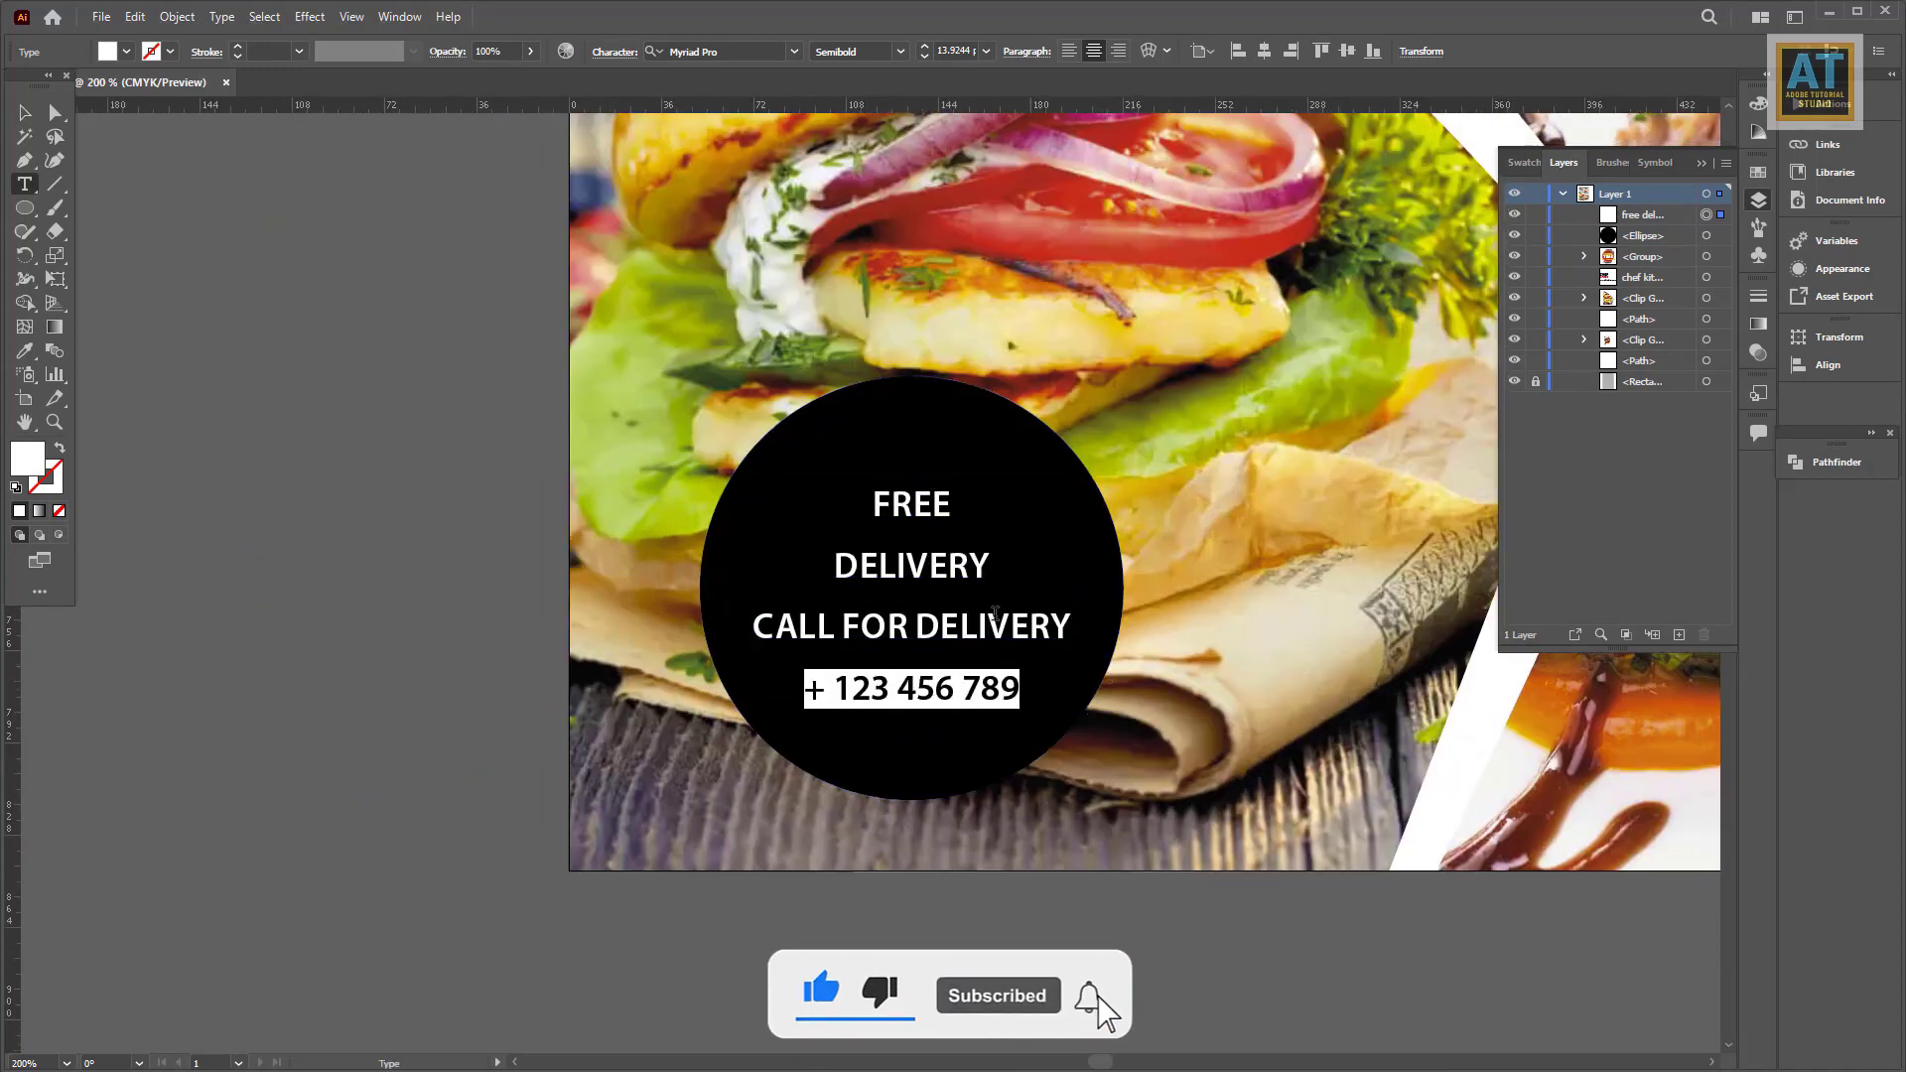
{"action": "left_click", "coordinate": [925, 46]}
{"action": "type", "text": "22"}
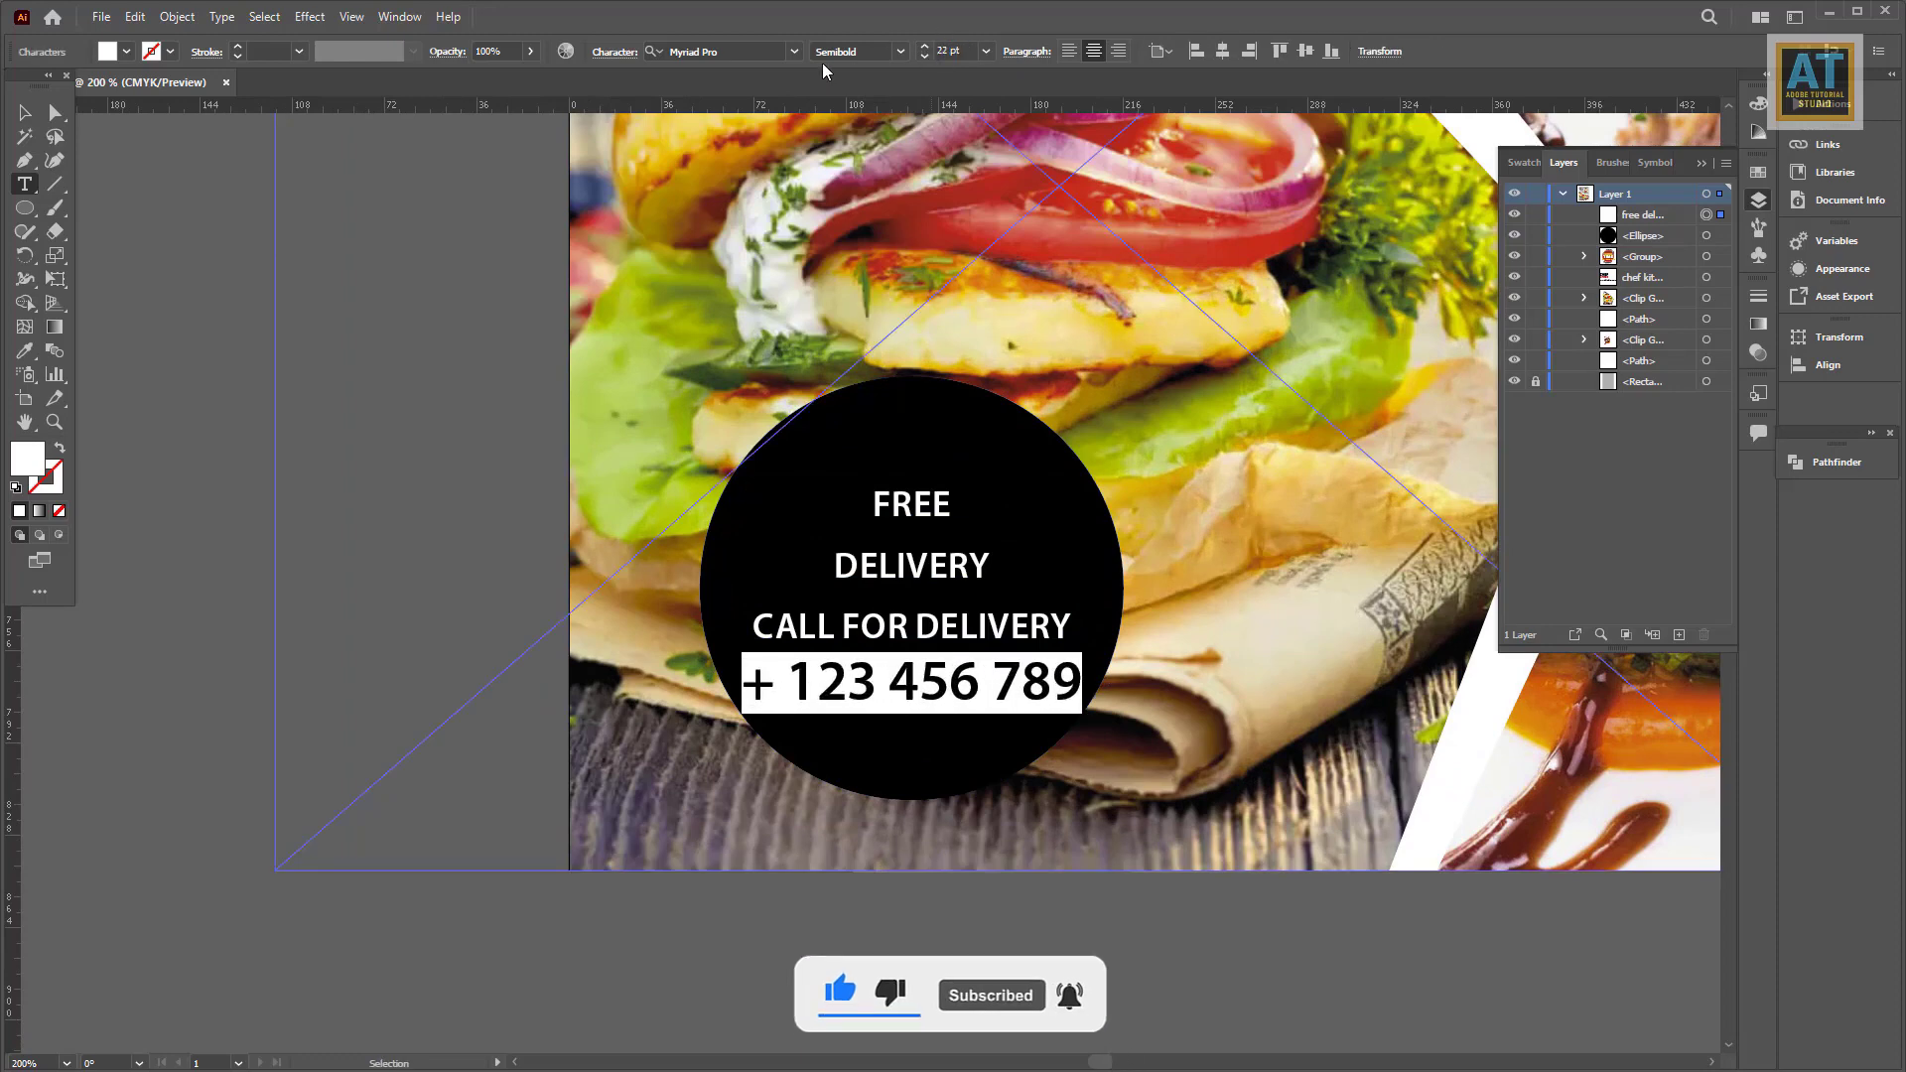
{"action": "left_click", "coordinate": [854, 51]}
{"action": "left_click", "coordinate": [866, 641]}
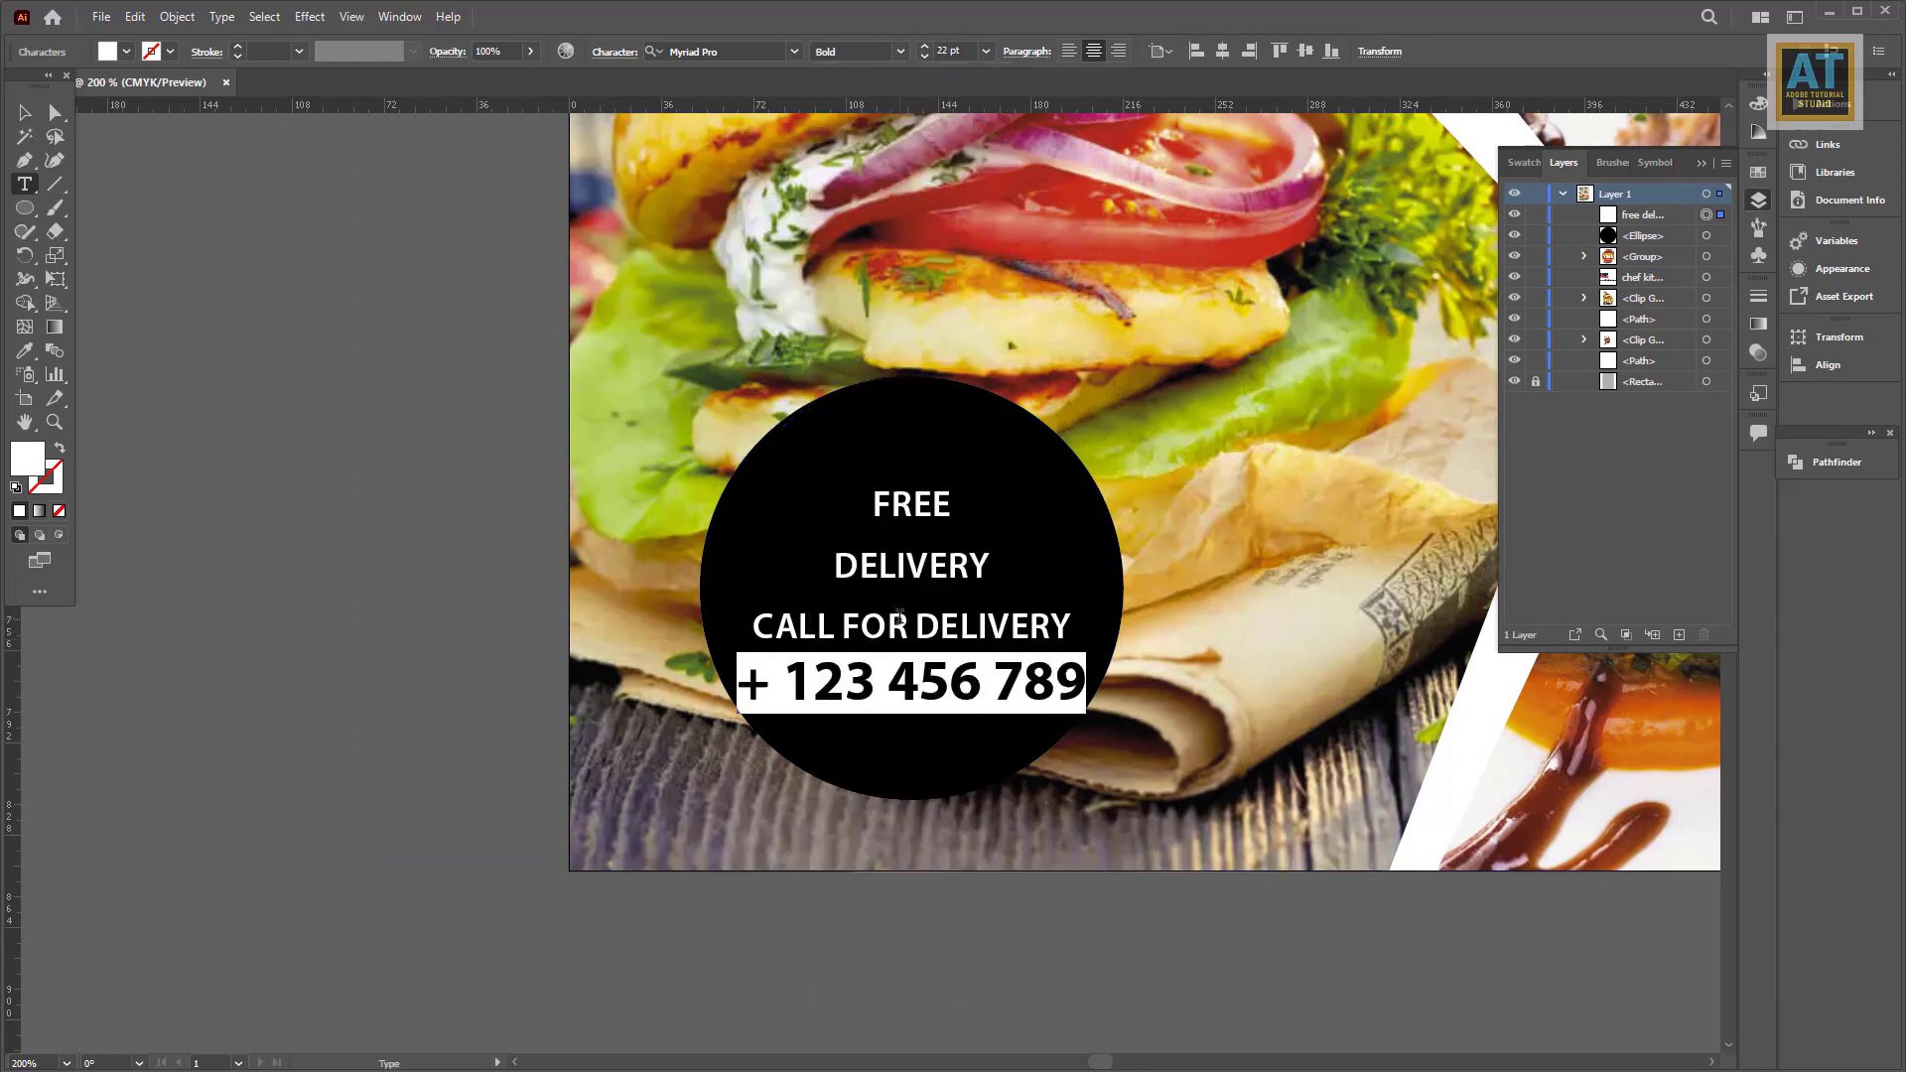
{"action": "left_click", "coordinate": [948, 662]}
{"action": "left_click_drag", "start_coordinate": [754, 622], "coordinate": [1072, 627]}
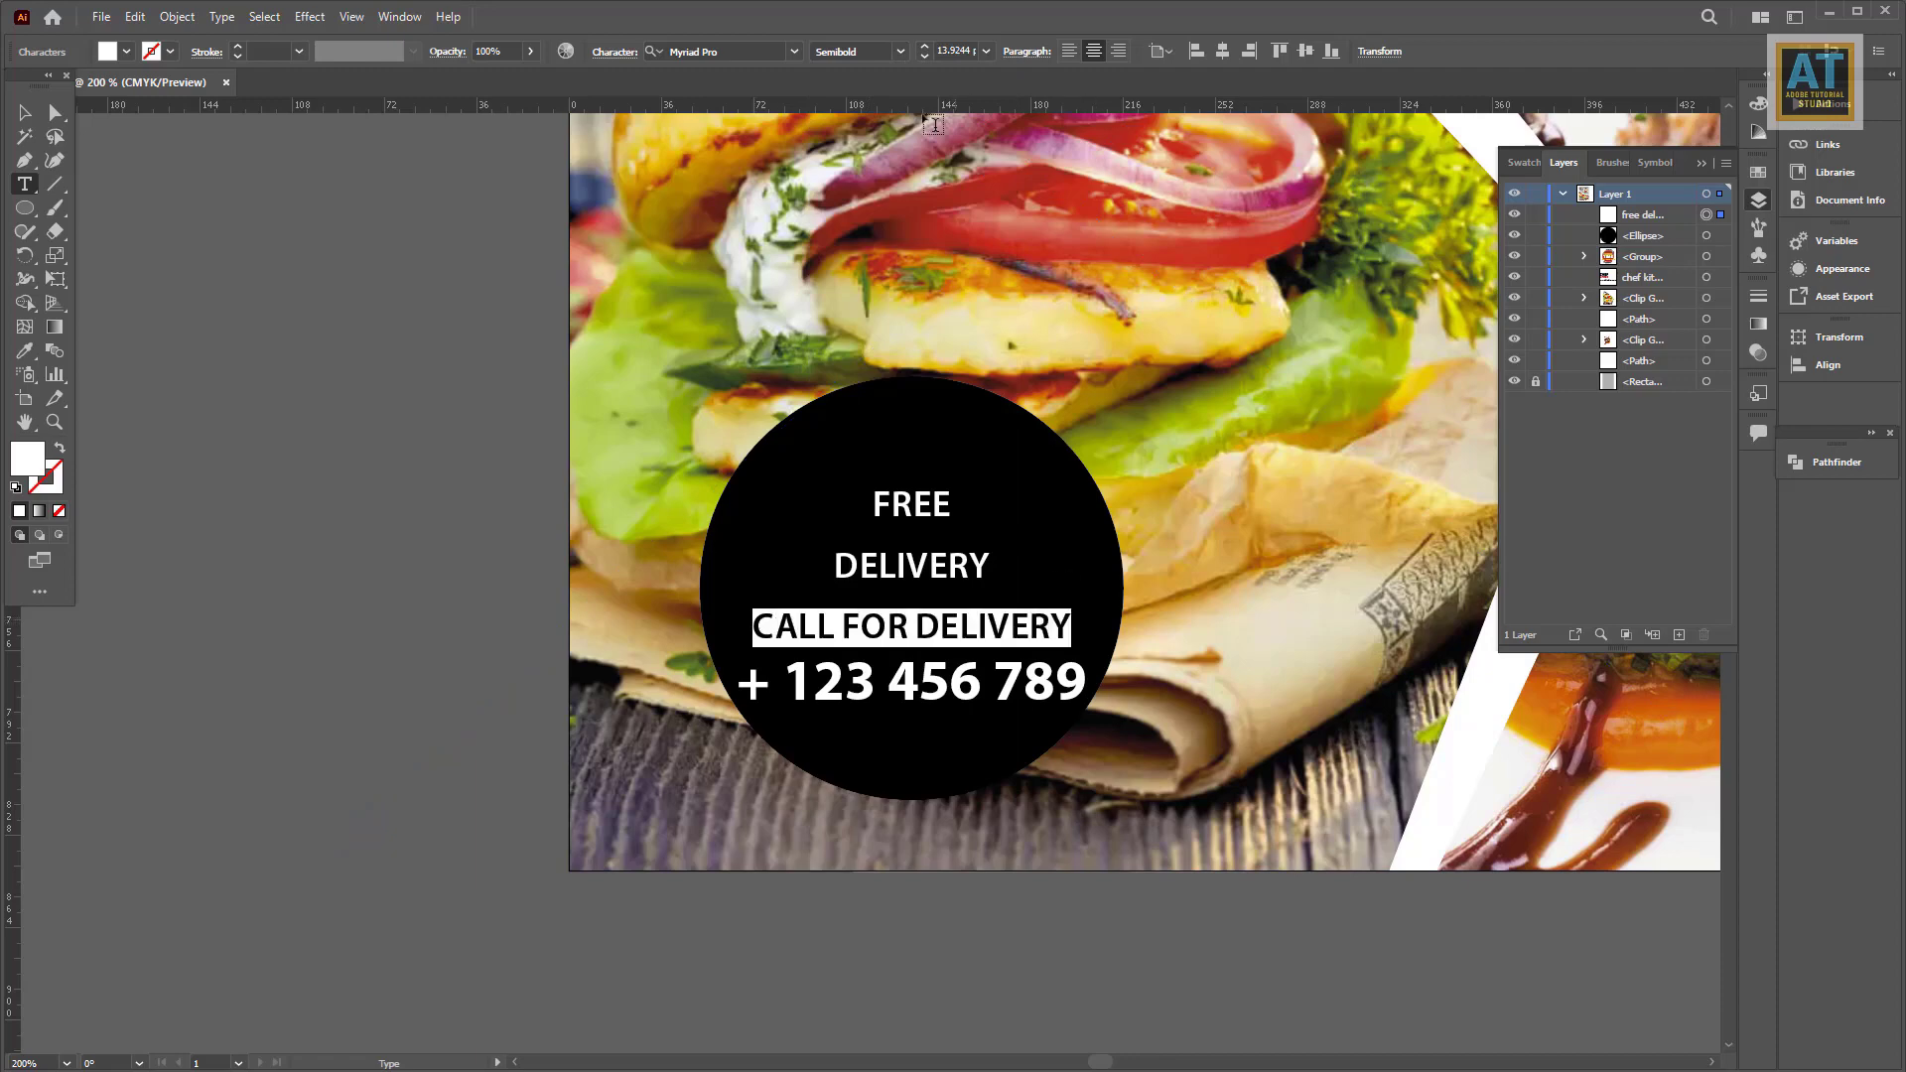
{"action": "left_click", "coordinate": [923, 57]}
{"action": "left_click", "coordinate": [837, 564]}
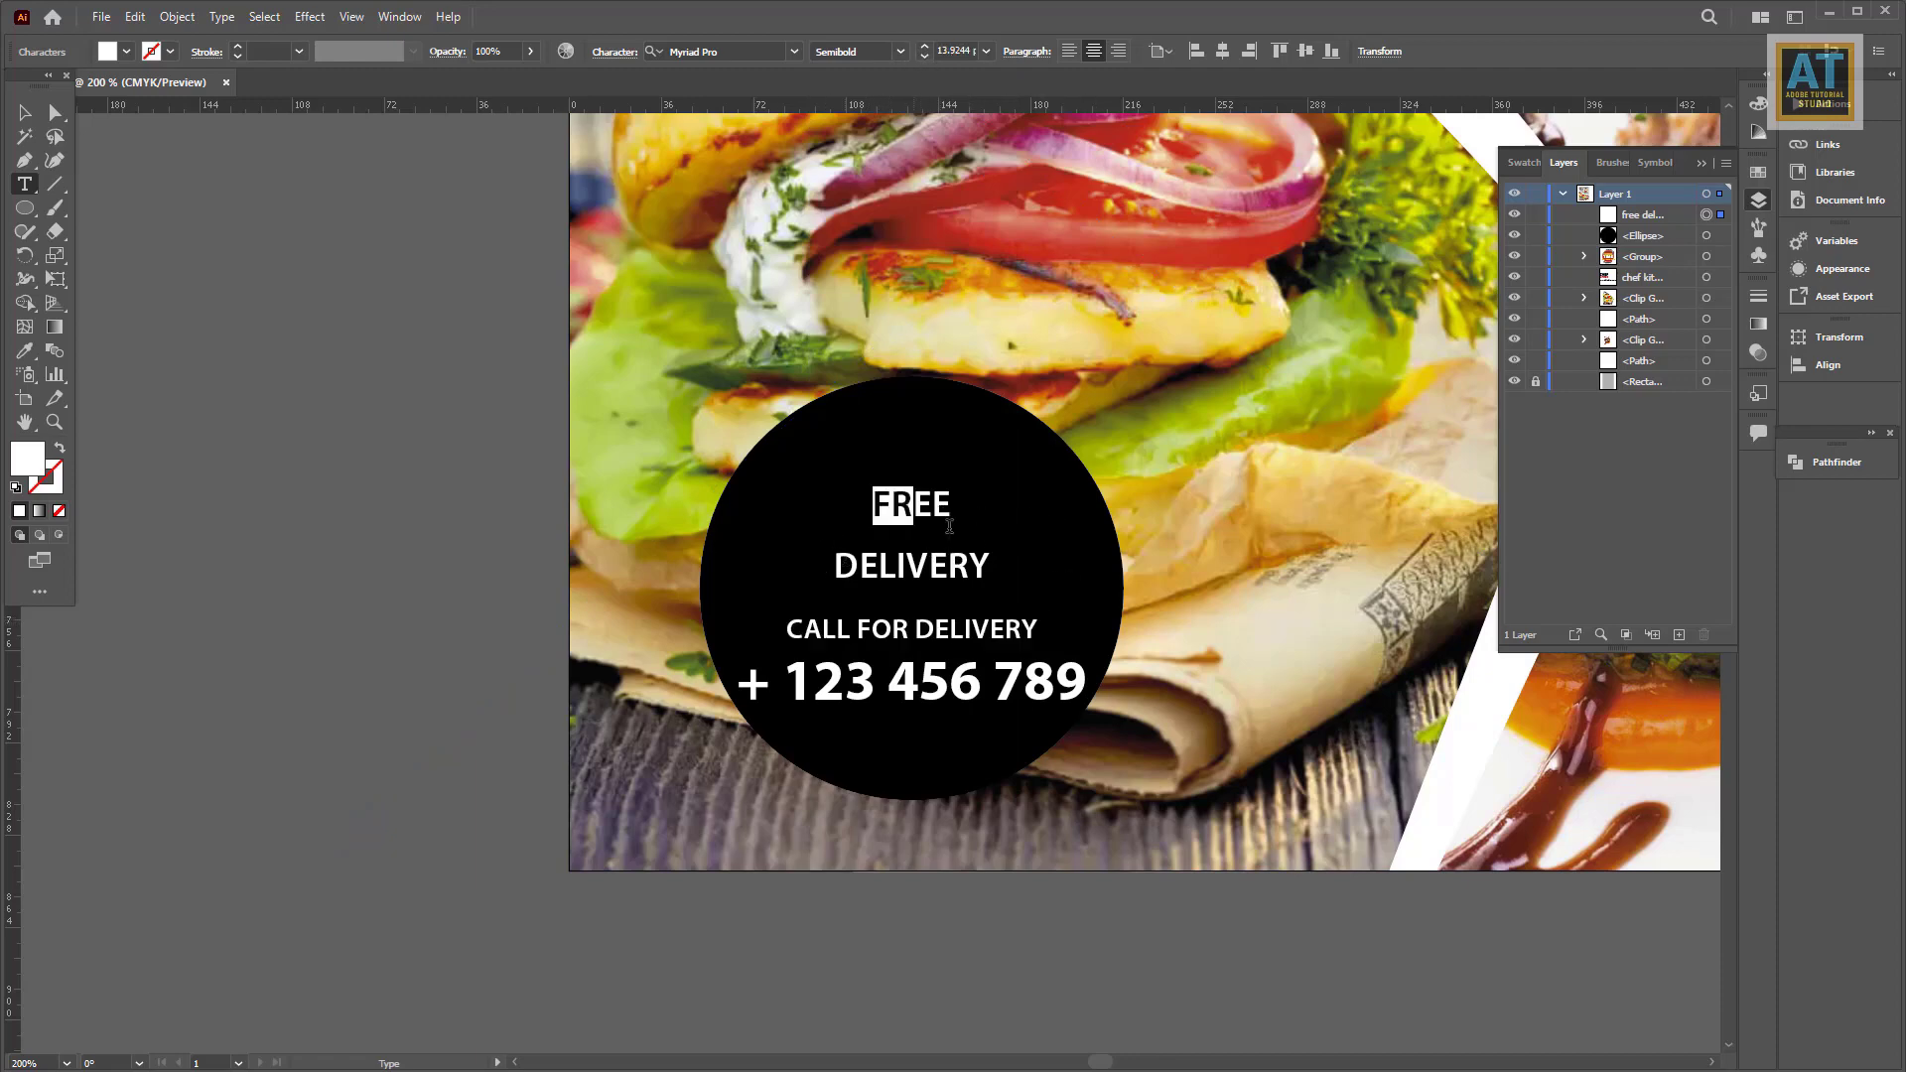
Step: Set the FREE DELIVERY lines to 24 pt Bold
{"action": "left_click_drag", "start_coordinate": [949, 526], "coordinate": [1042, 556]}
{"action": "left_click", "coordinate": [925, 50]}
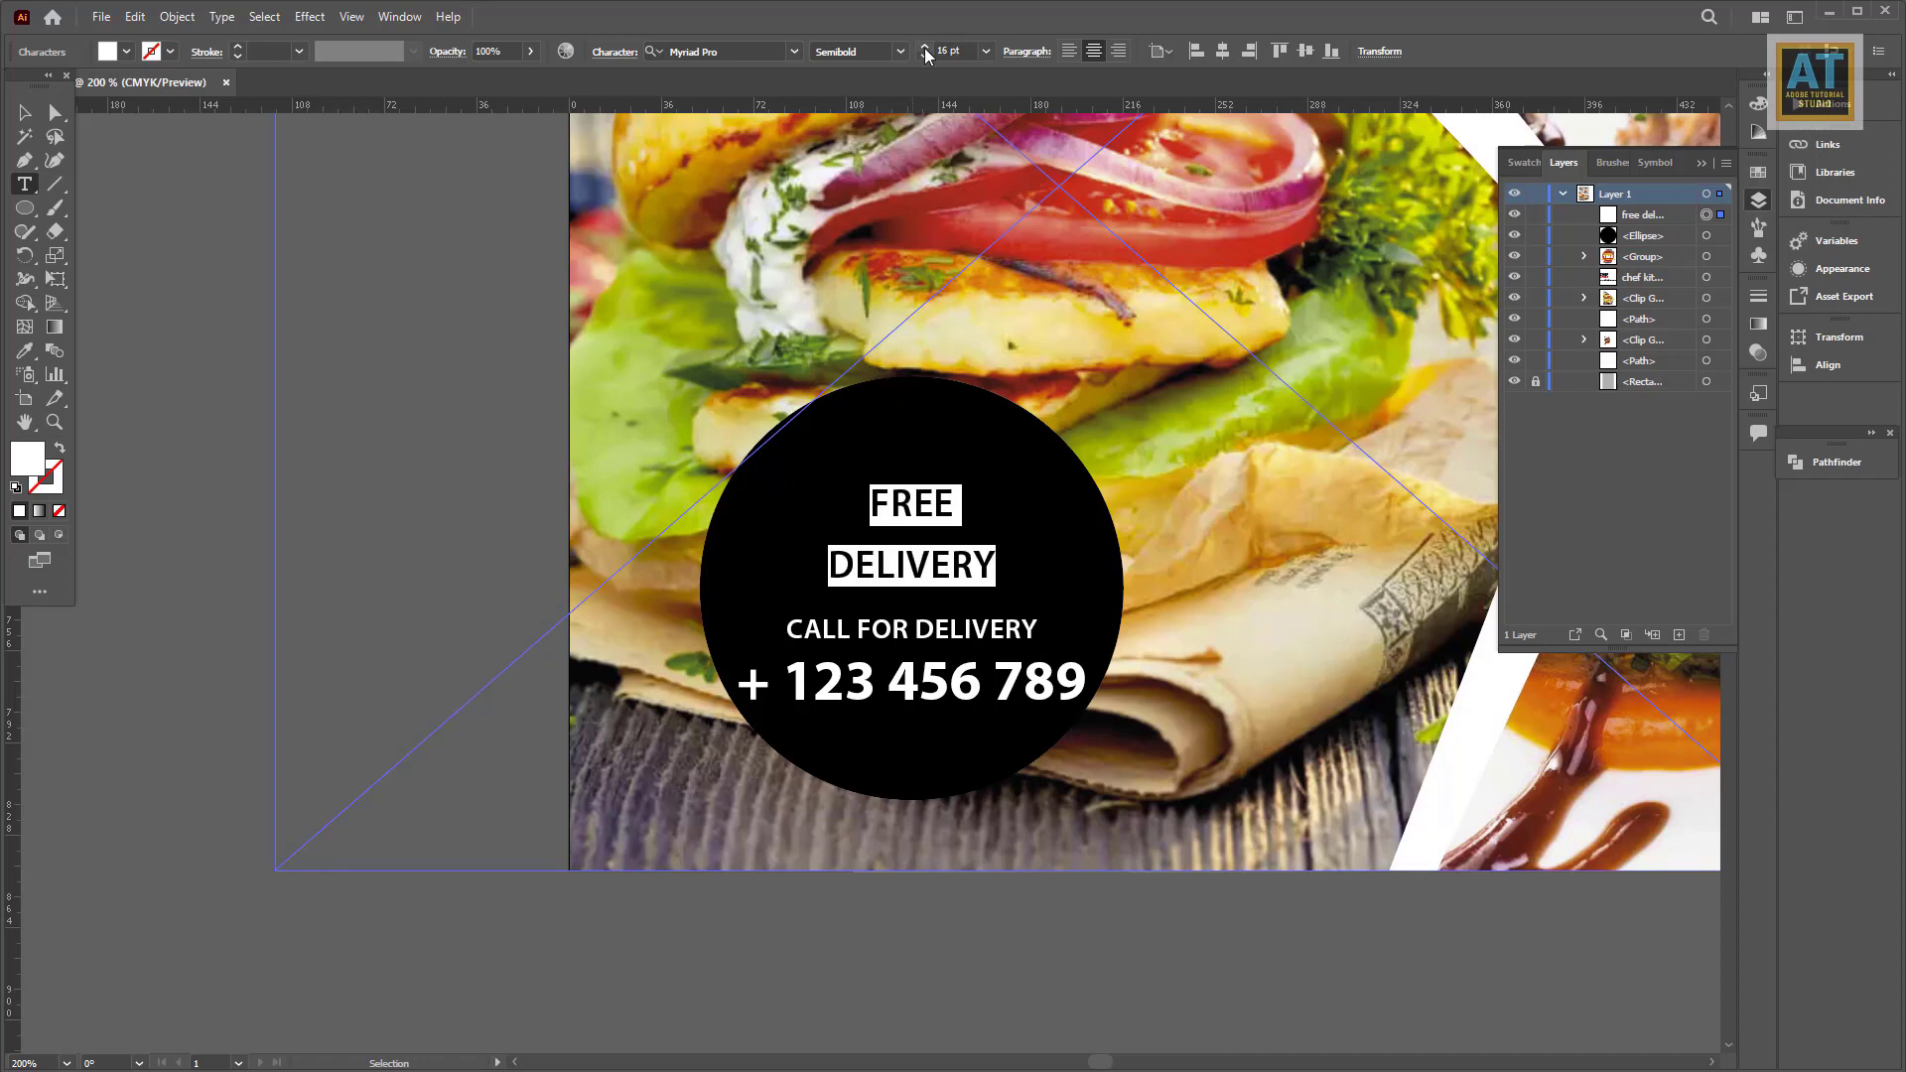
{"action": "left_click", "coordinate": [897, 54]}
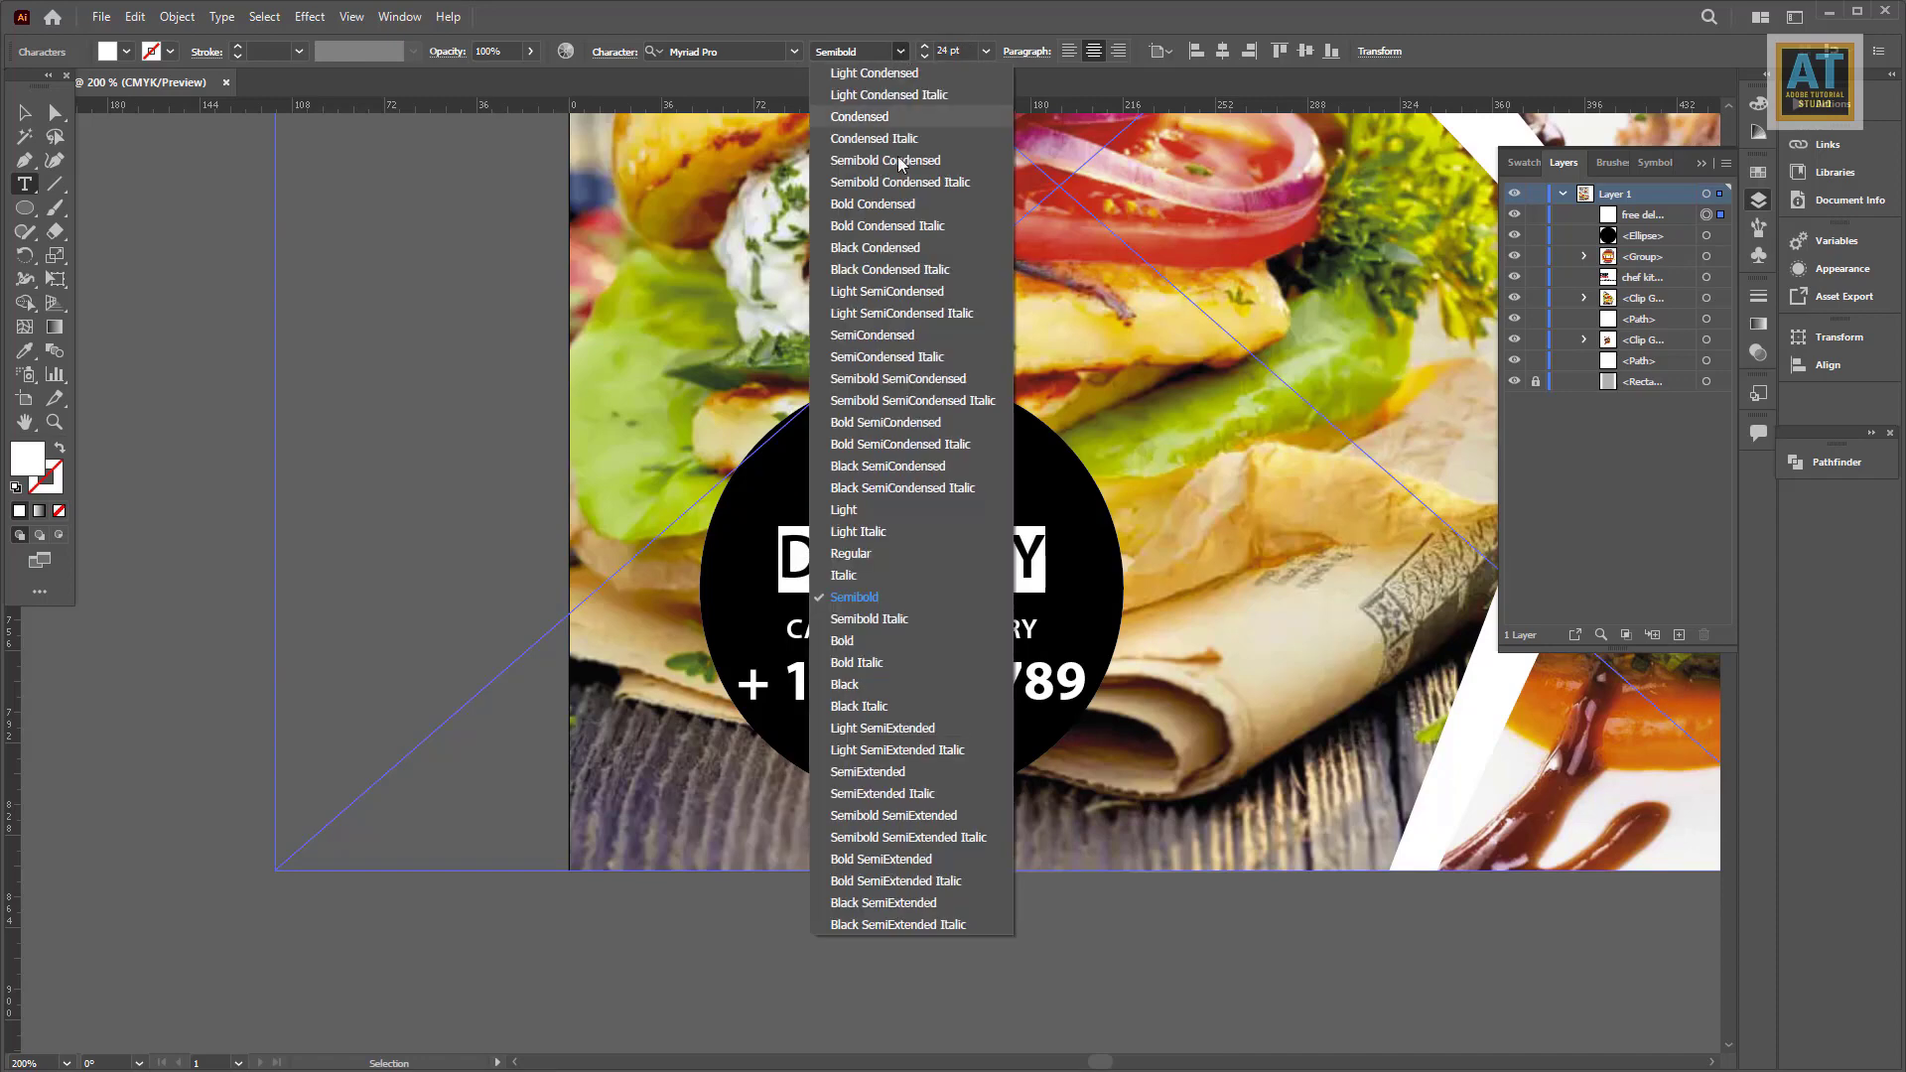
{"action": "left_click", "coordinate": [839, 634]}
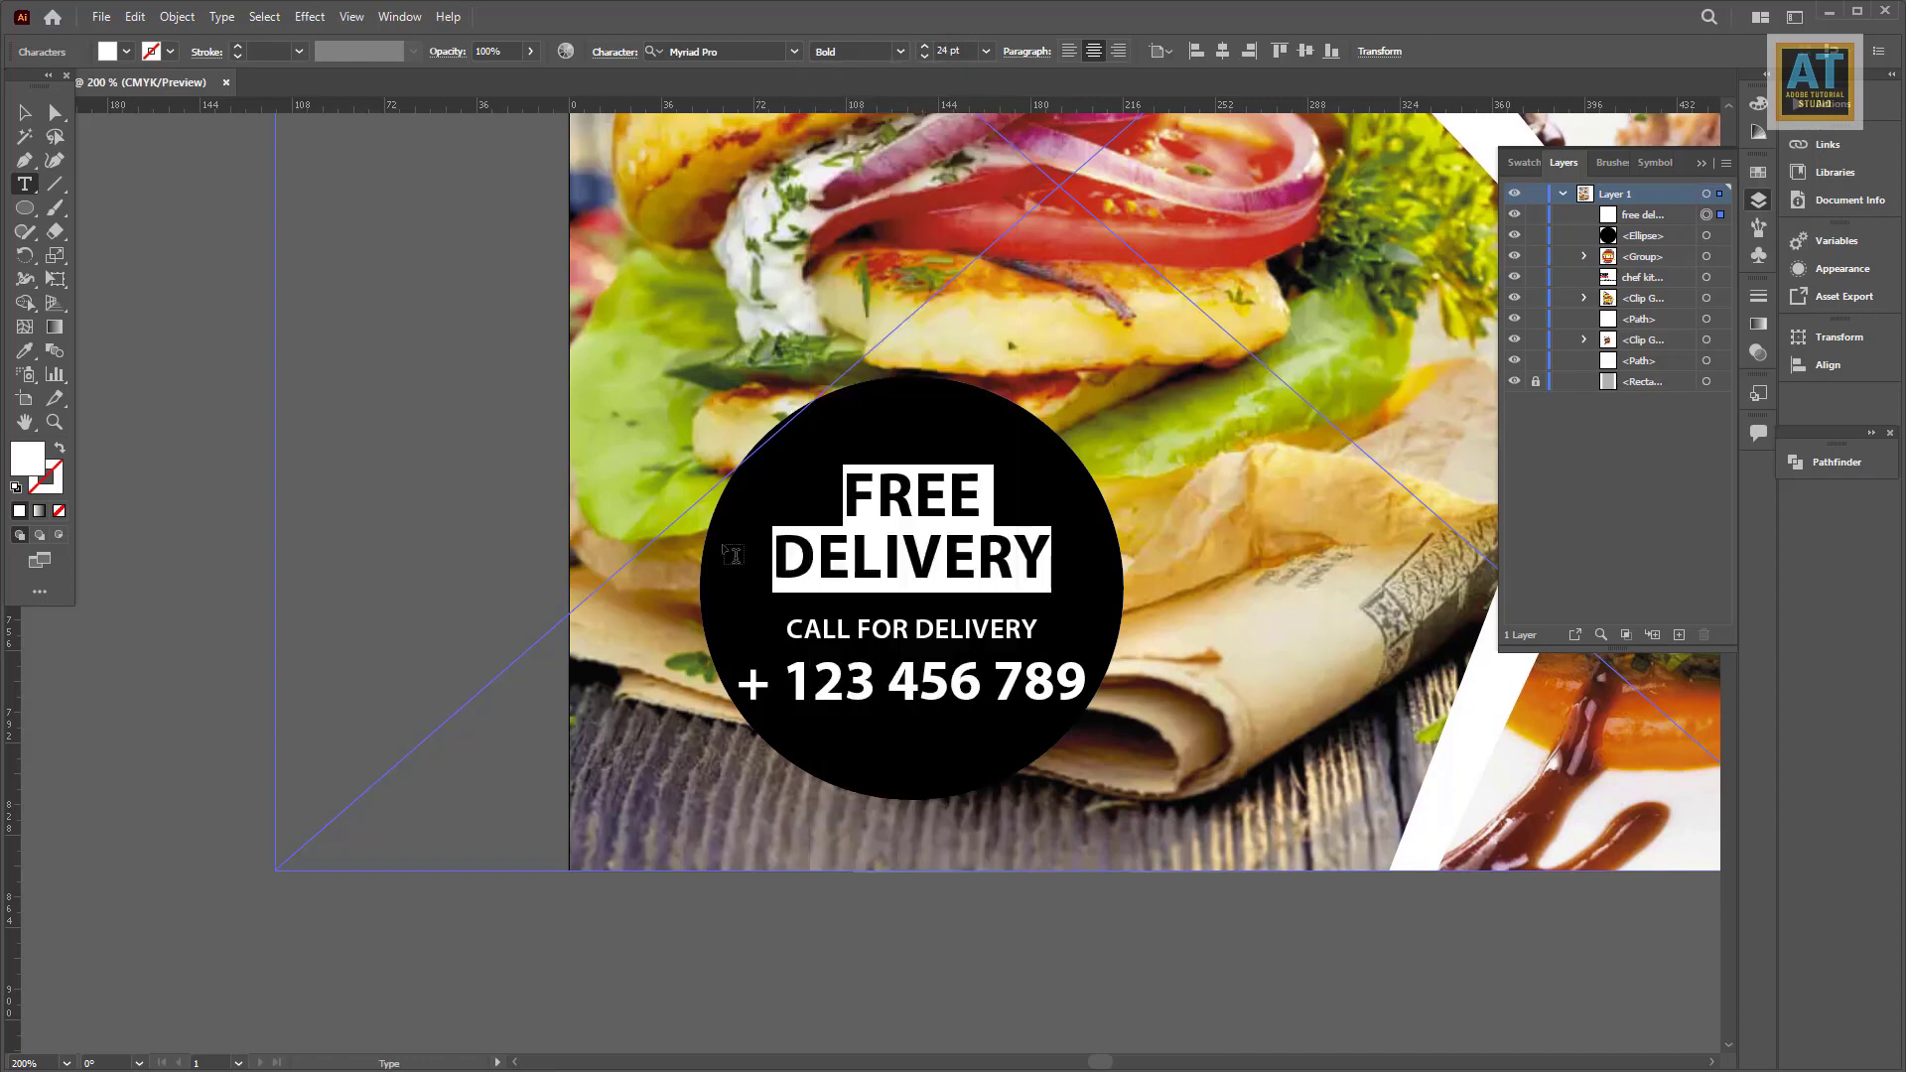
Step: Colour FREE DELIVERY green and fill the circle white
{"action": "left_click", "coordinate": [127, 50]}
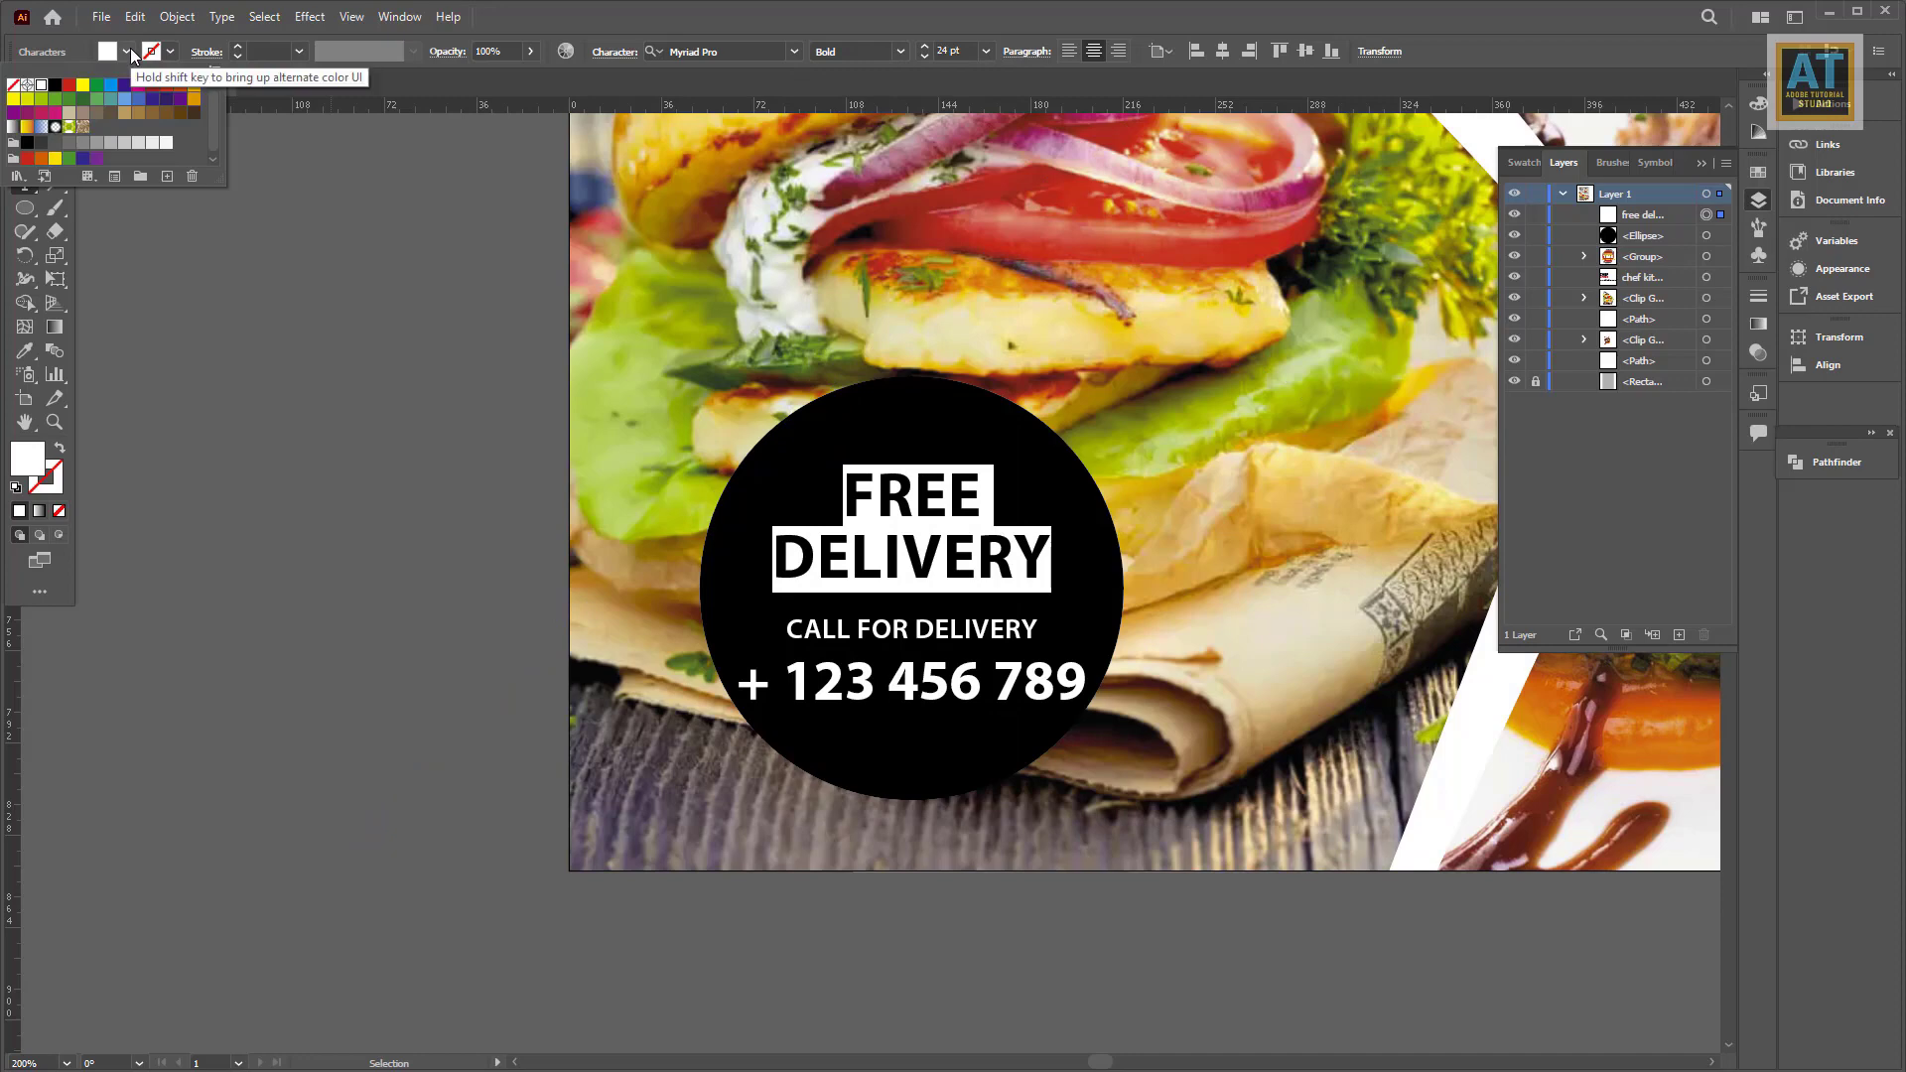
{"action": "left_click", "coordinate": [98, 88]}
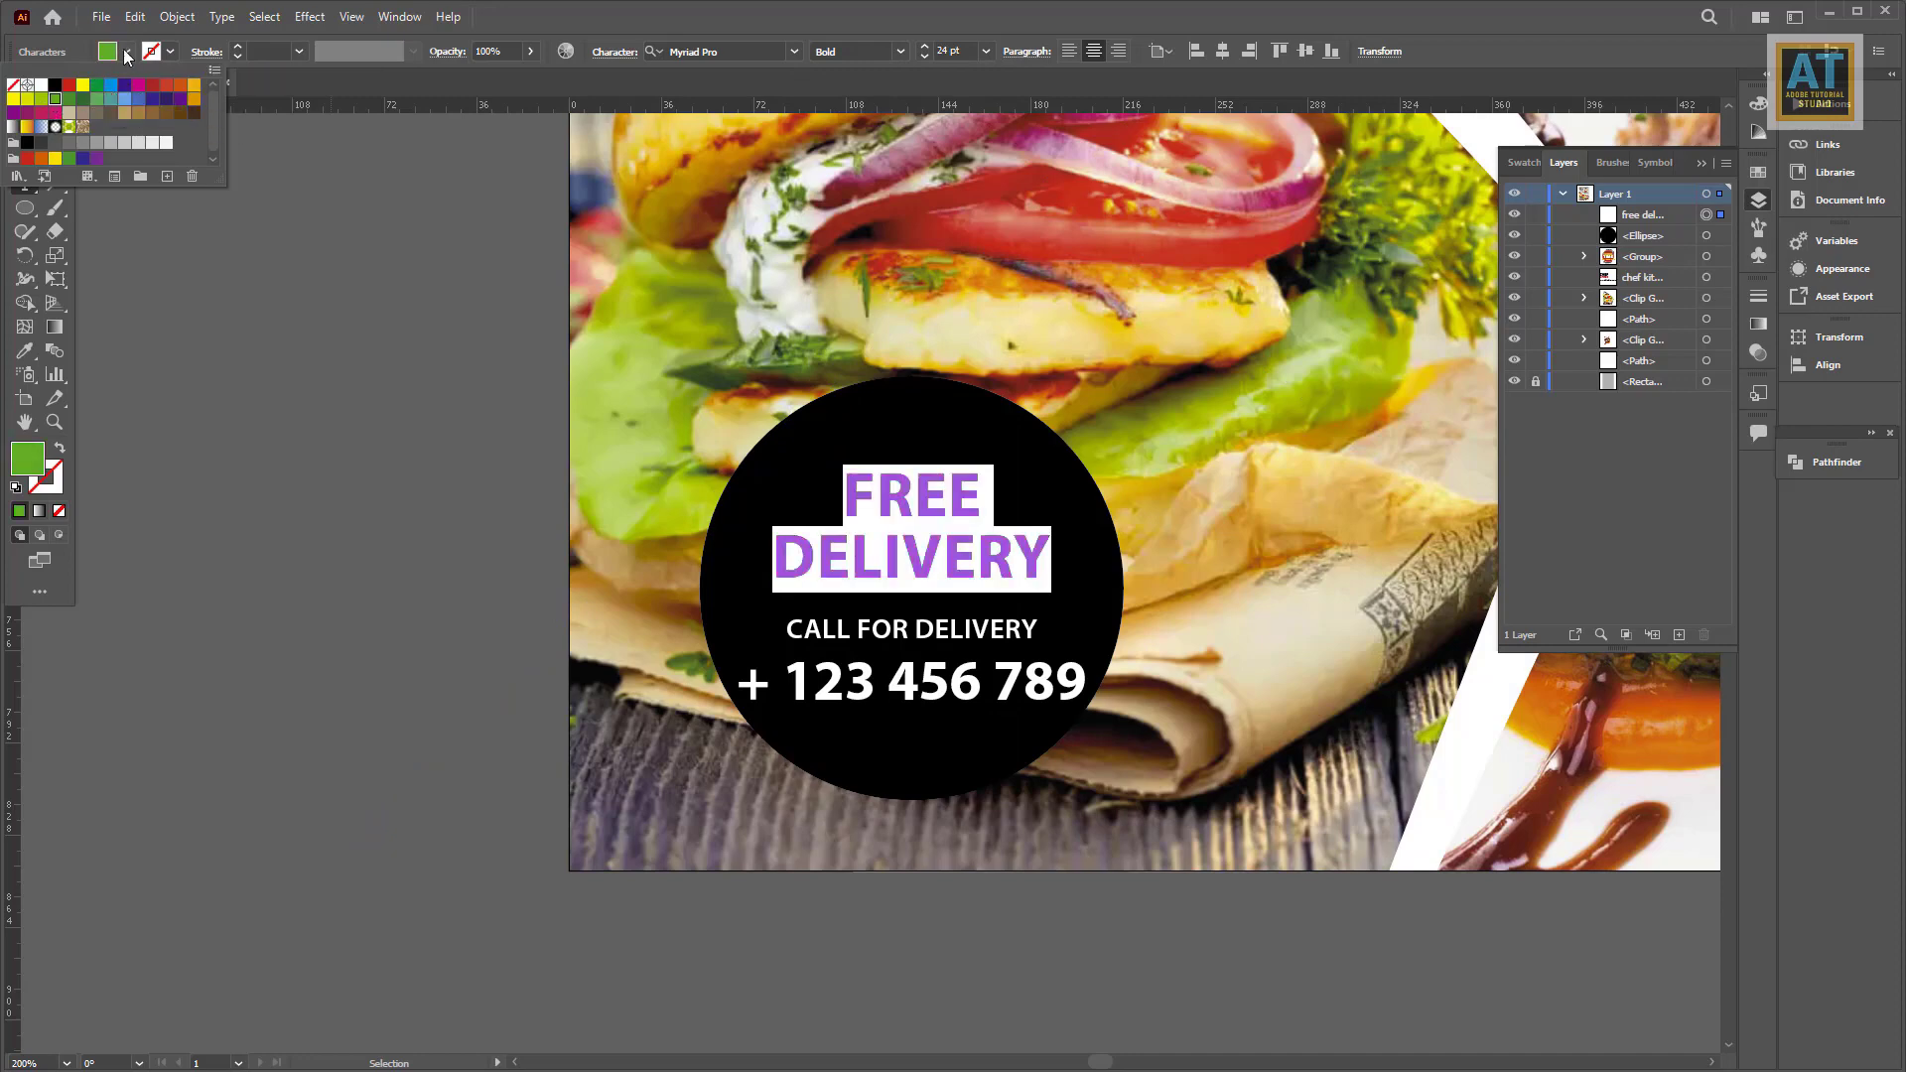
{"action": "left_click", "coordinate": [557, 444]}
{"action": "left_click", "coordinate": [734, 466]}
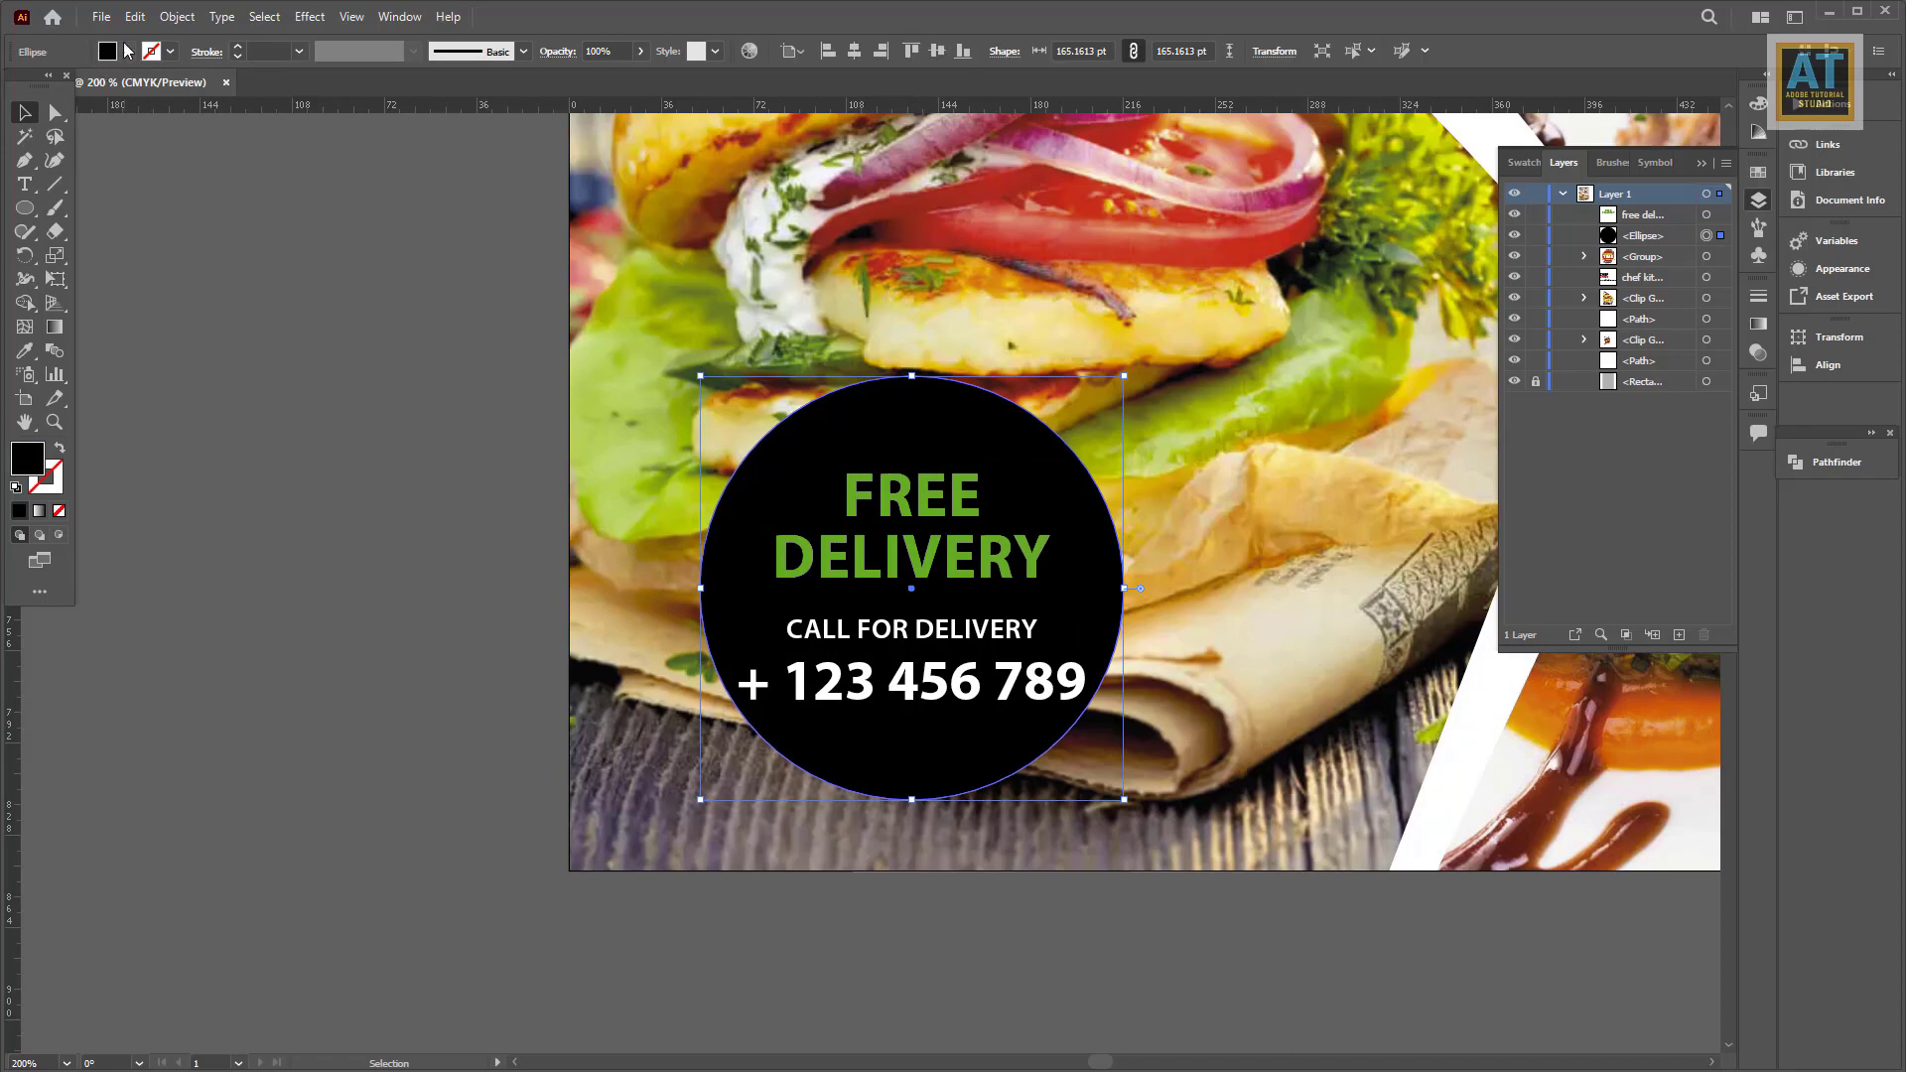
{"action": "left_click", "coordinate": [128, 51]}
{"action": "left_click", "coordinate": [39, 87]}
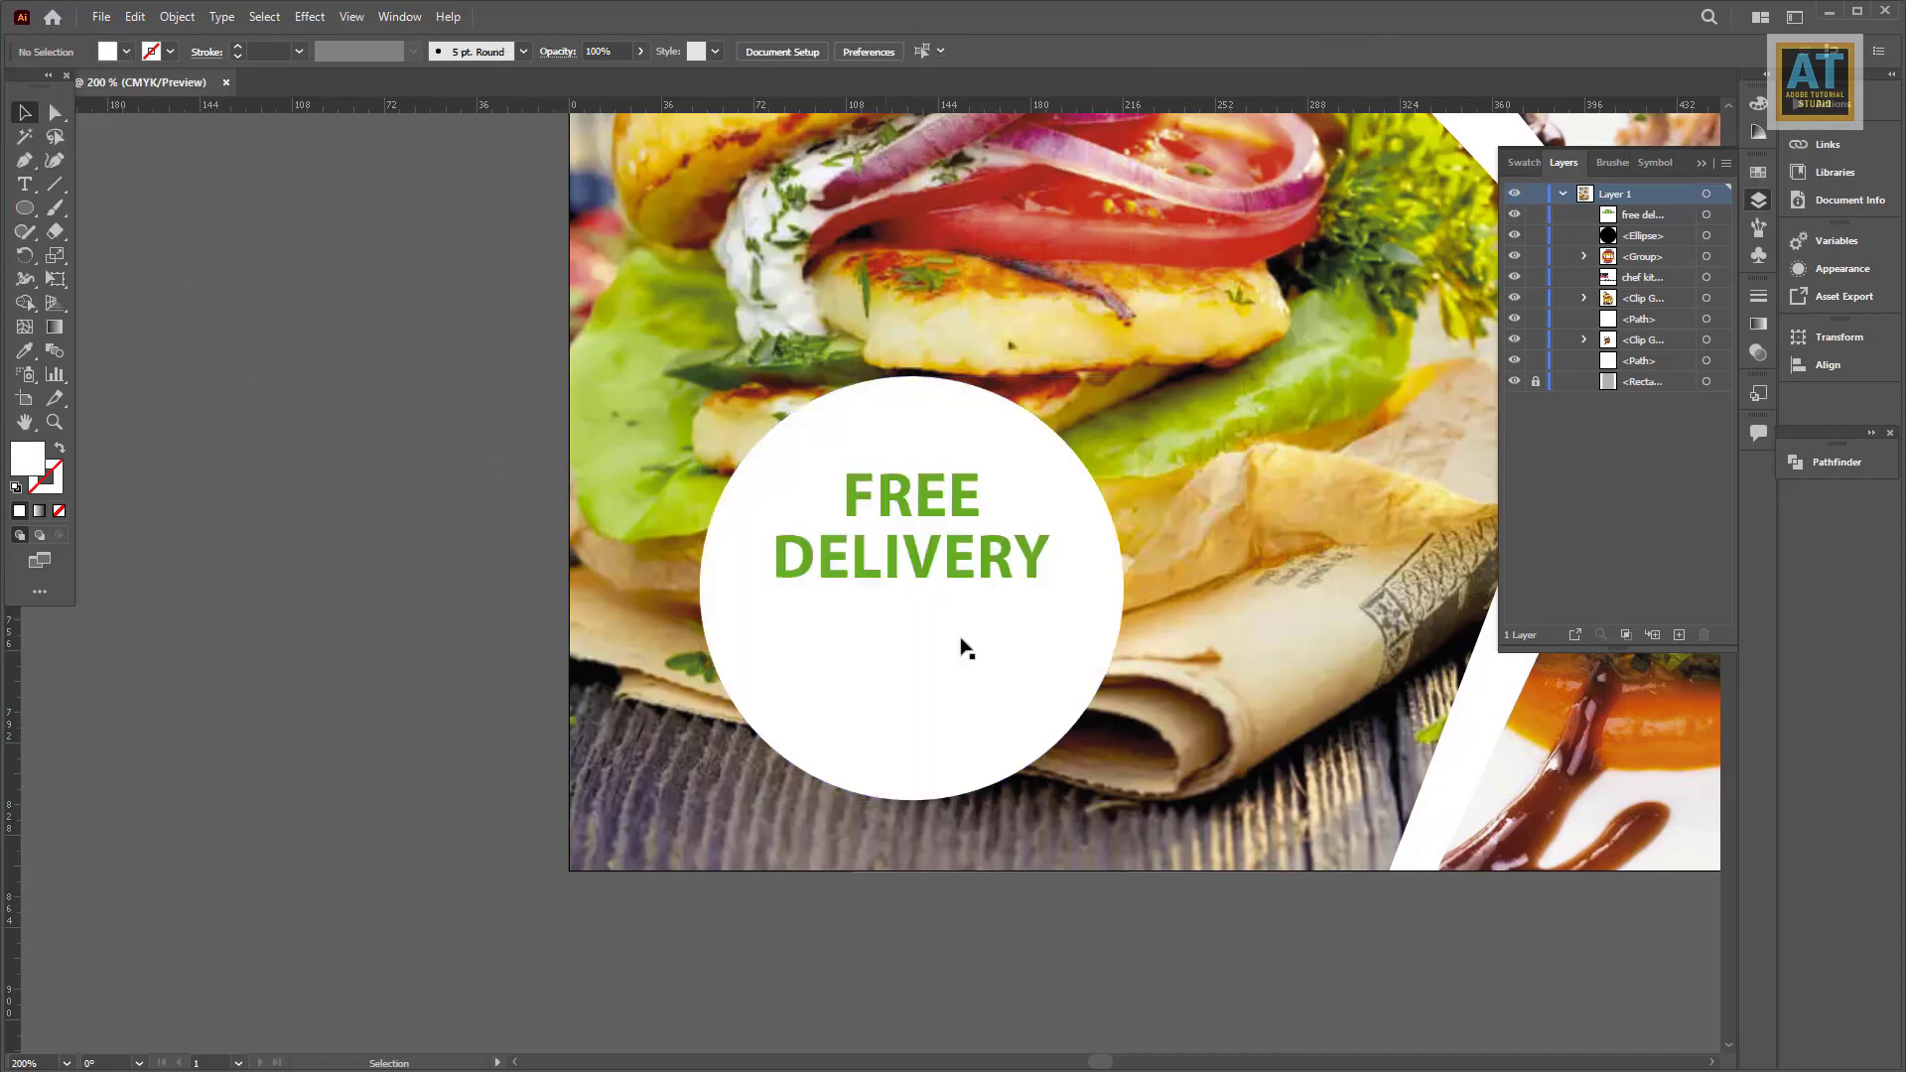
Step: Colour the call line and phone number red and centre the text in the circle
{"action": "key", "text": "t"}
{"action": "left_click_drag", "start_coordinate": [789, 628], "coordinate": [1436, 865]}
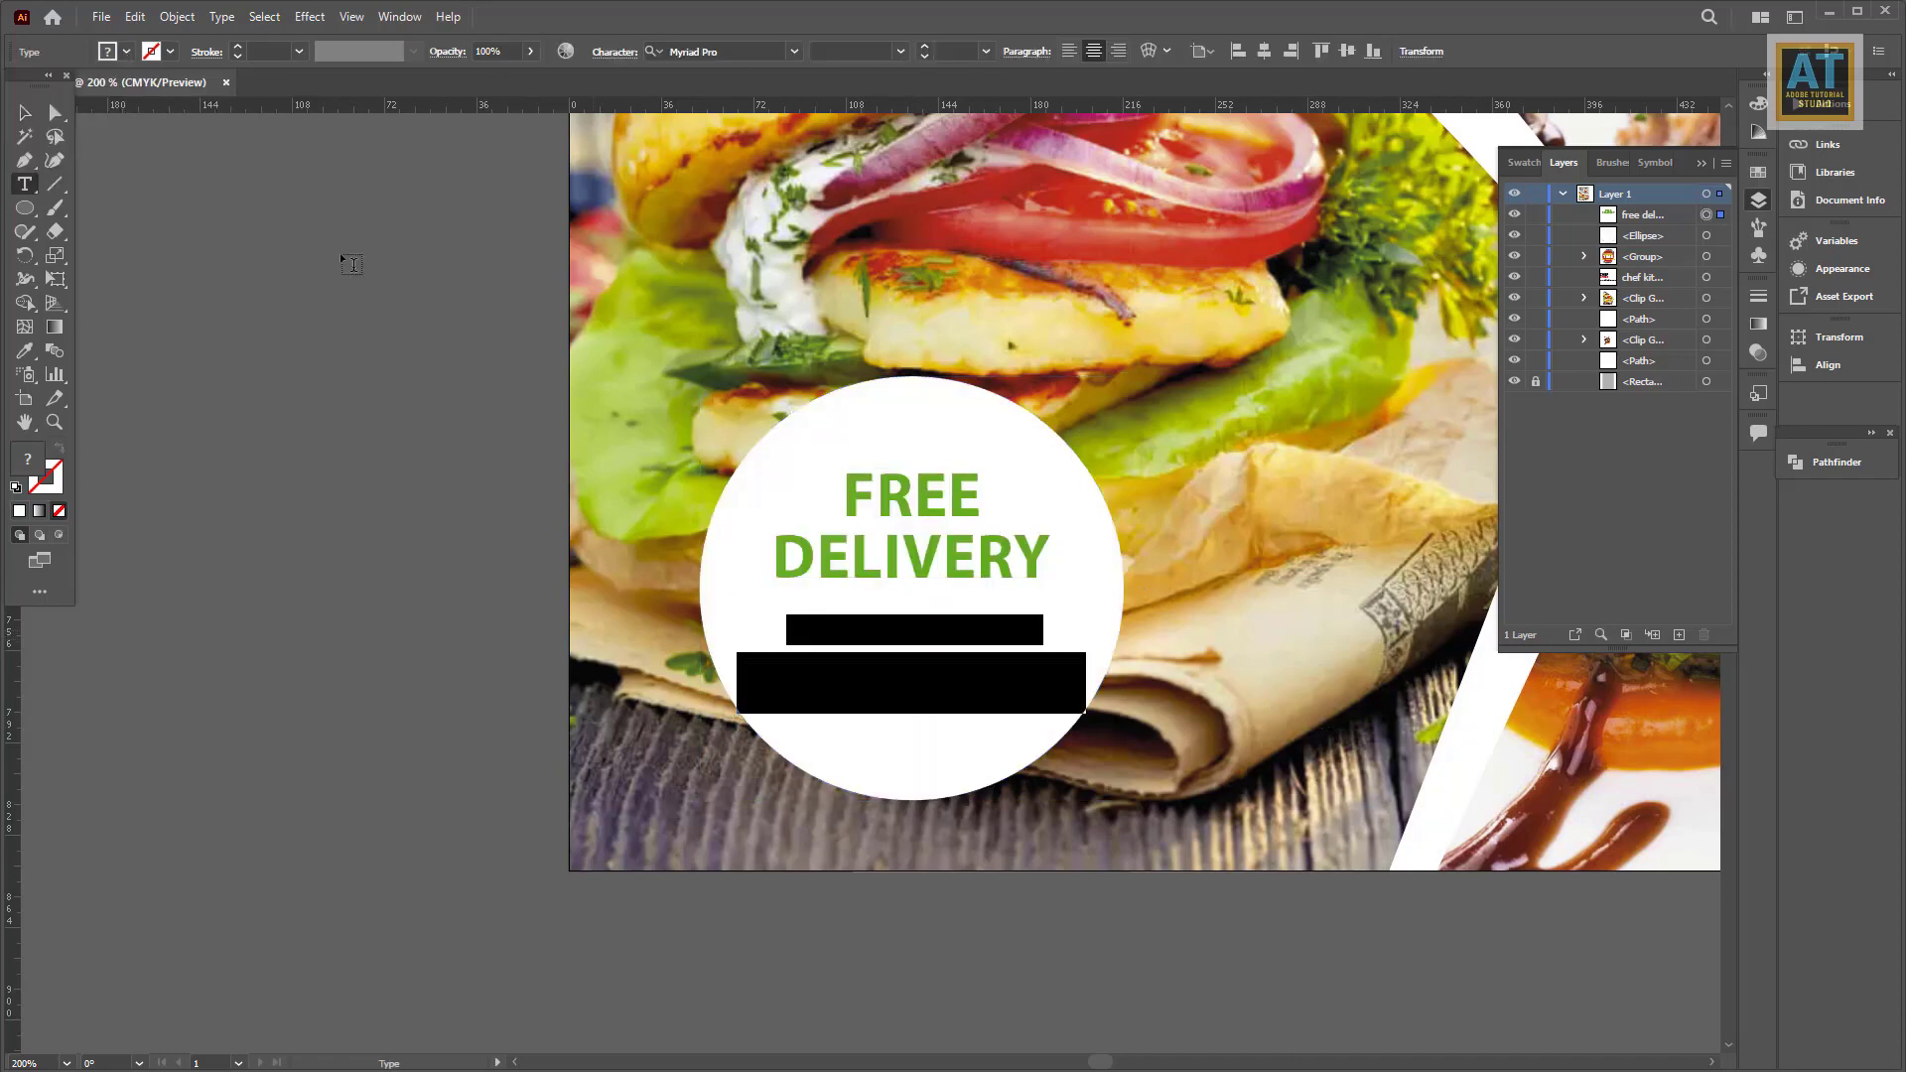
{"action": "left_click", "coordinate": [127, 51]}
{"action": "left_click", "coordinate": [155, 87]}
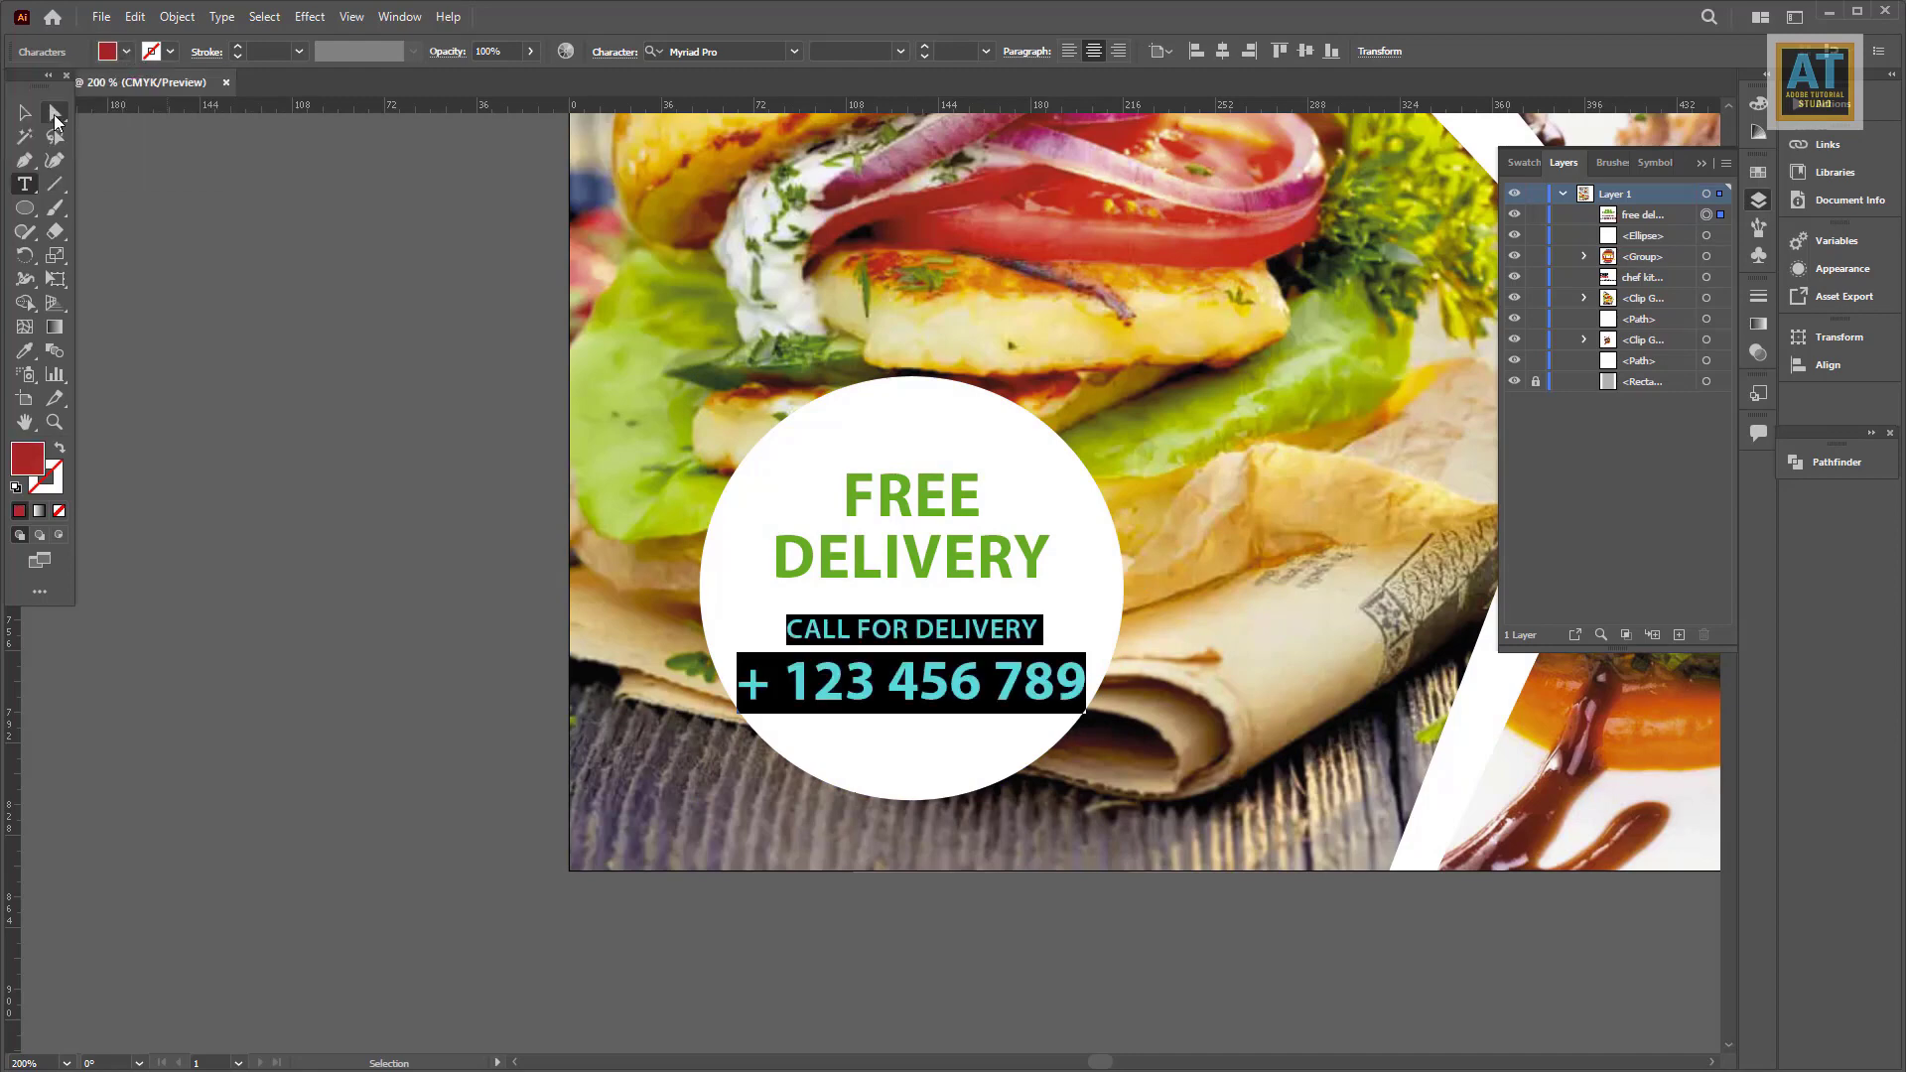
{"action": "key", "text": "Escape"}
{"action": "mouse_move", "coordinate": [247, 234]}
{"action": "left_mouse_down"}
{"action": "mouse_move", "coordinate": [1085, 713]}
{"action": "mouse_move", "coordinate": [1067, 695]}
{"action": "left_mouse_up"}
{"action": "left_click", "coordinate": [953, 417]}
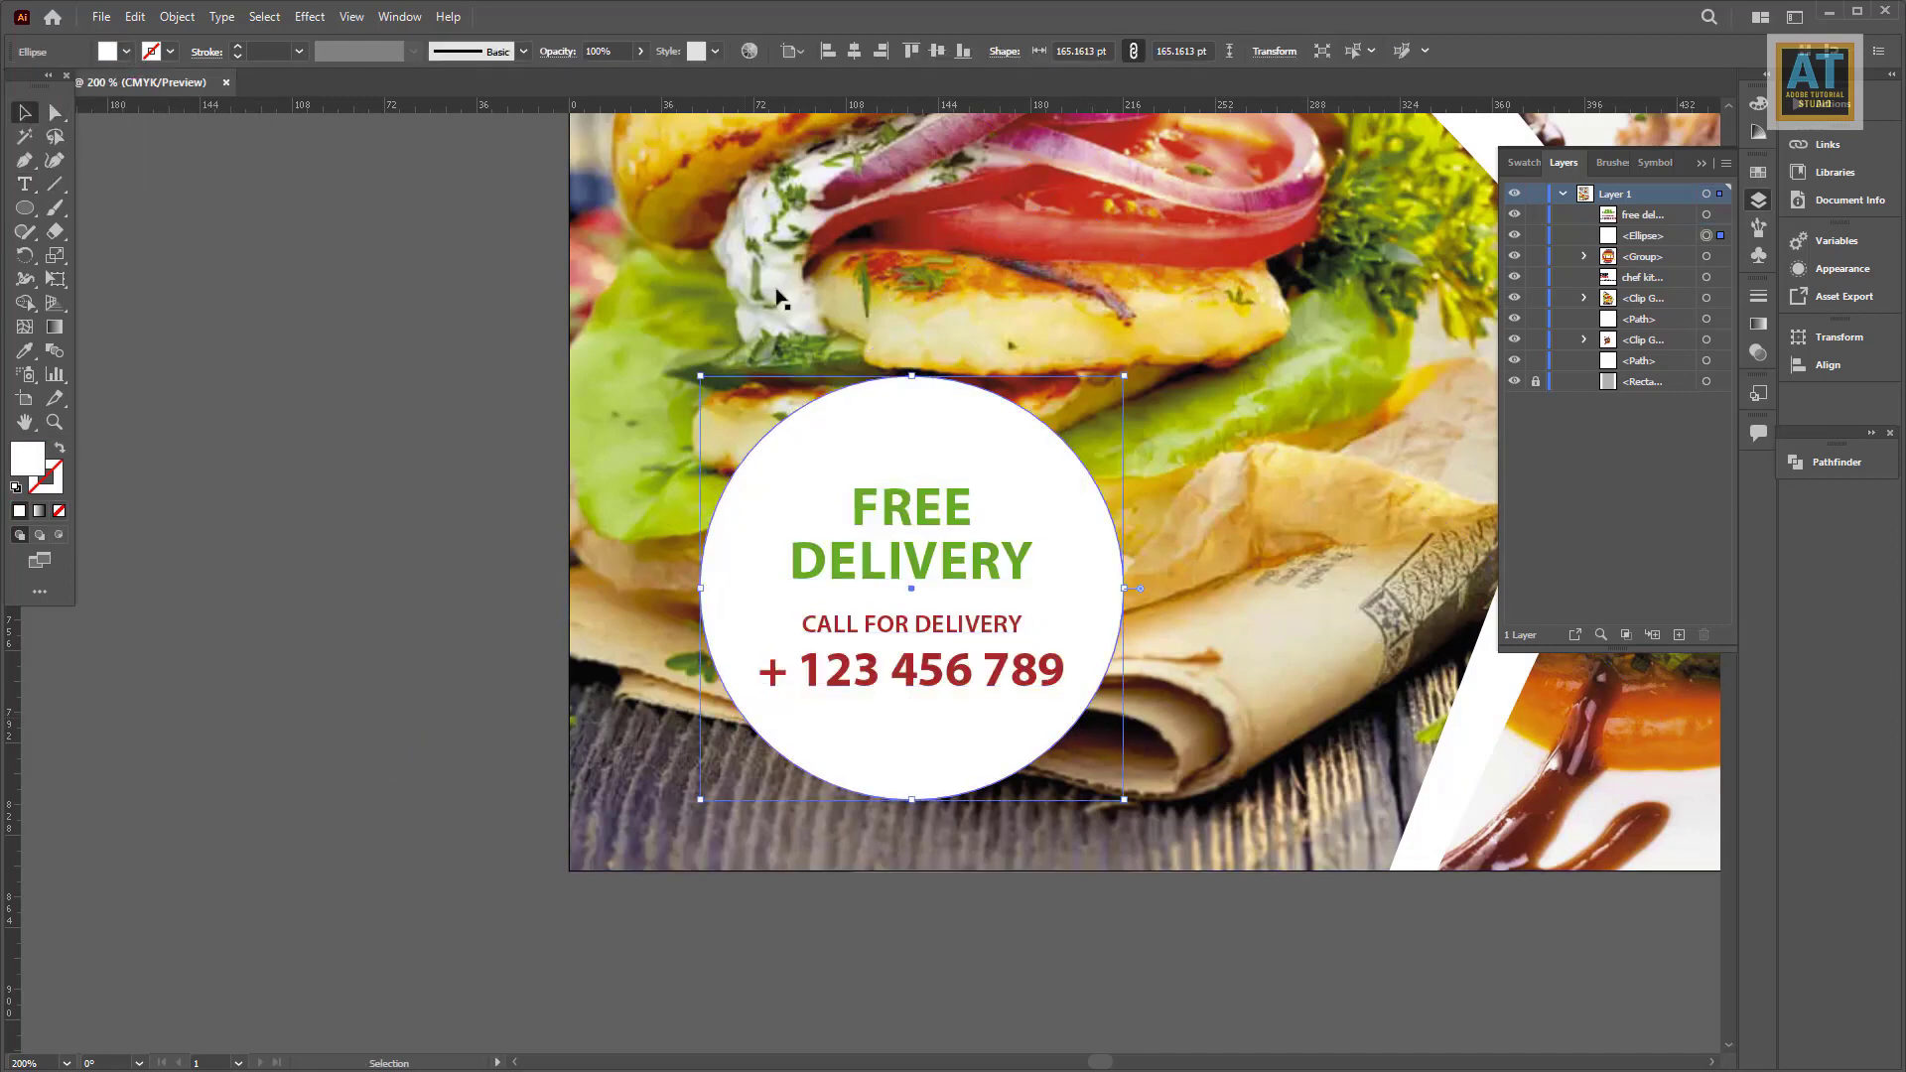
{"action": "left_click", "coordinate": [176, 17]}
Step: Group the circle and text, move the badge onto the burger photo, and shrink it to about 133 pt
{"action": "left_click", "coordinate": [198, 144]}
{"action": "key", "text": "ctrl+minus"}
{"action": "key", "text": "ctrl+minus"}
{"action": "key", "text": "ctrl+minus"}
{"action": "left_click", "coordinate": [621, 396]}
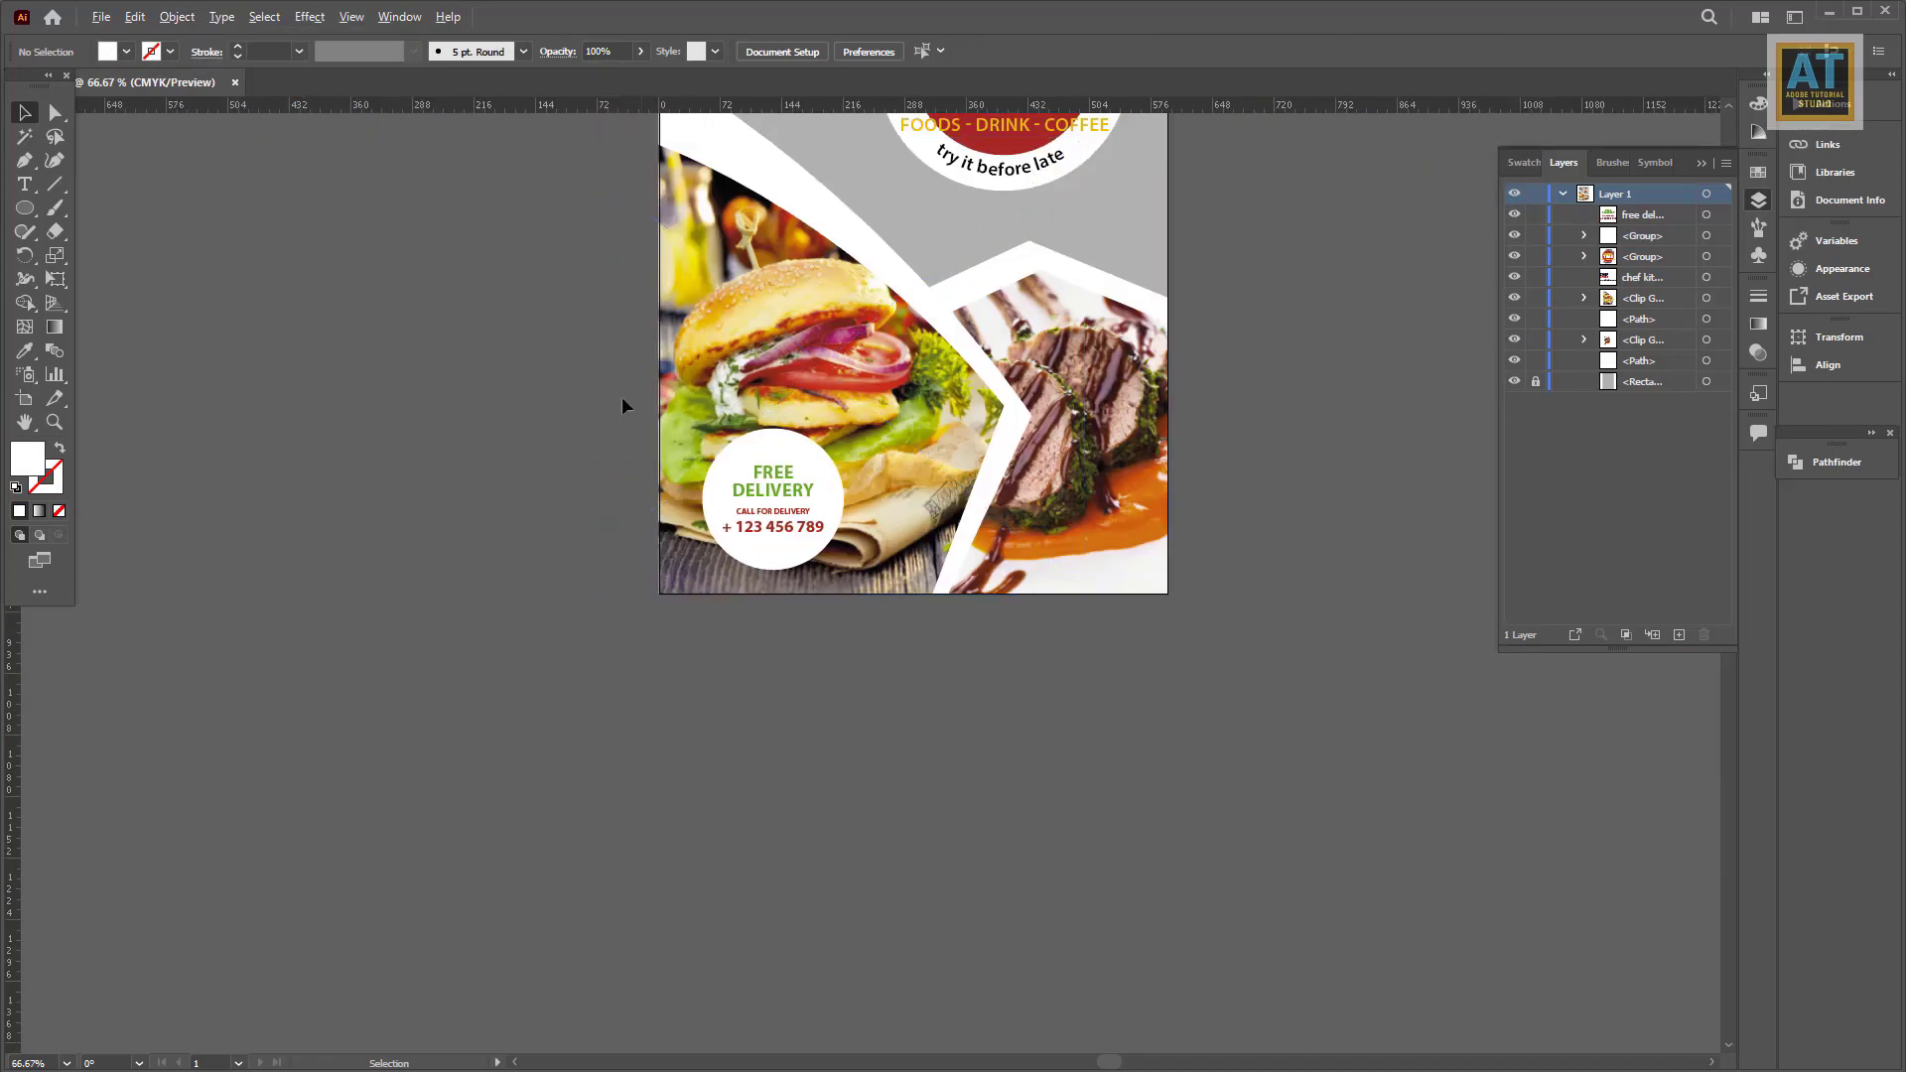
{"action": "left_click", "coordinate": [764, 487]}
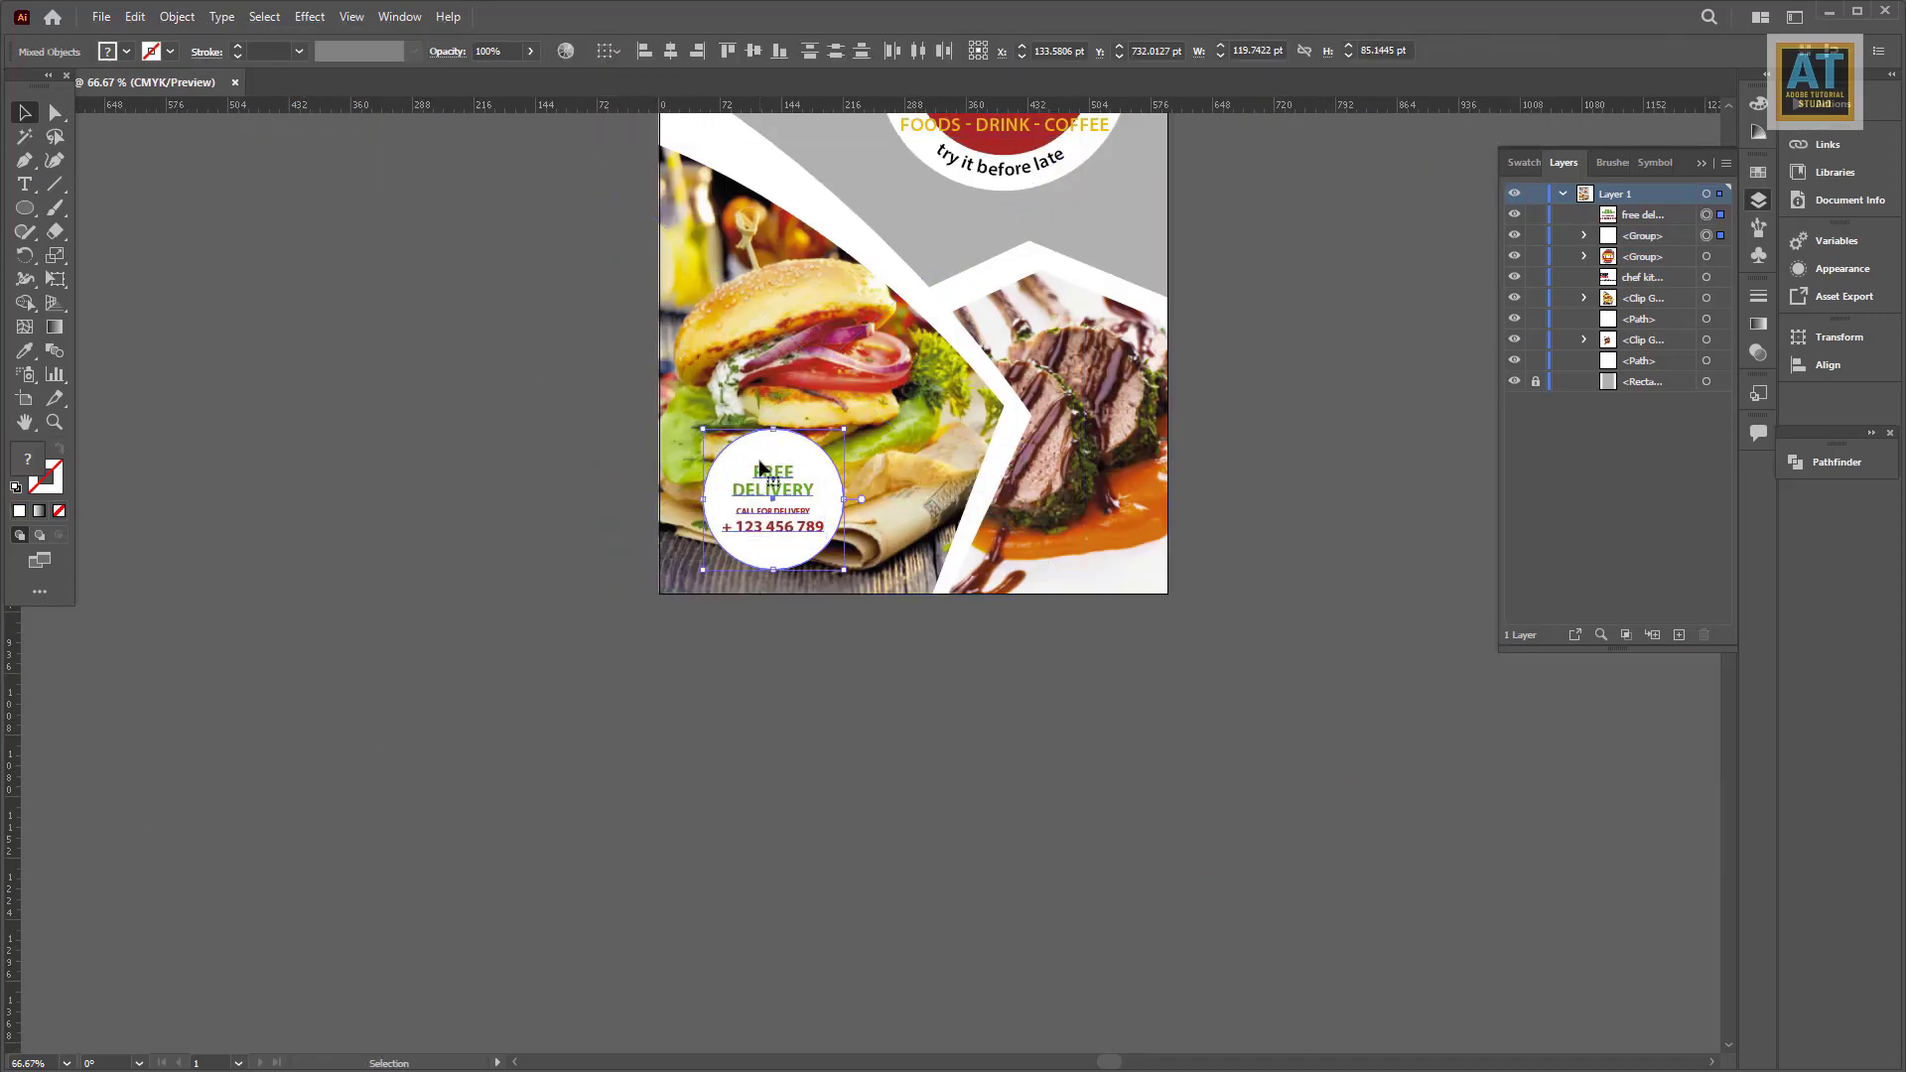
{"action": "left_click_drag", "start_coordinate": [756, 467], "coordinate": [908, 449]}
{"action": "key", "text": "ctrl+plus"}
{"action": "key", "text": "ctrl+plus"}
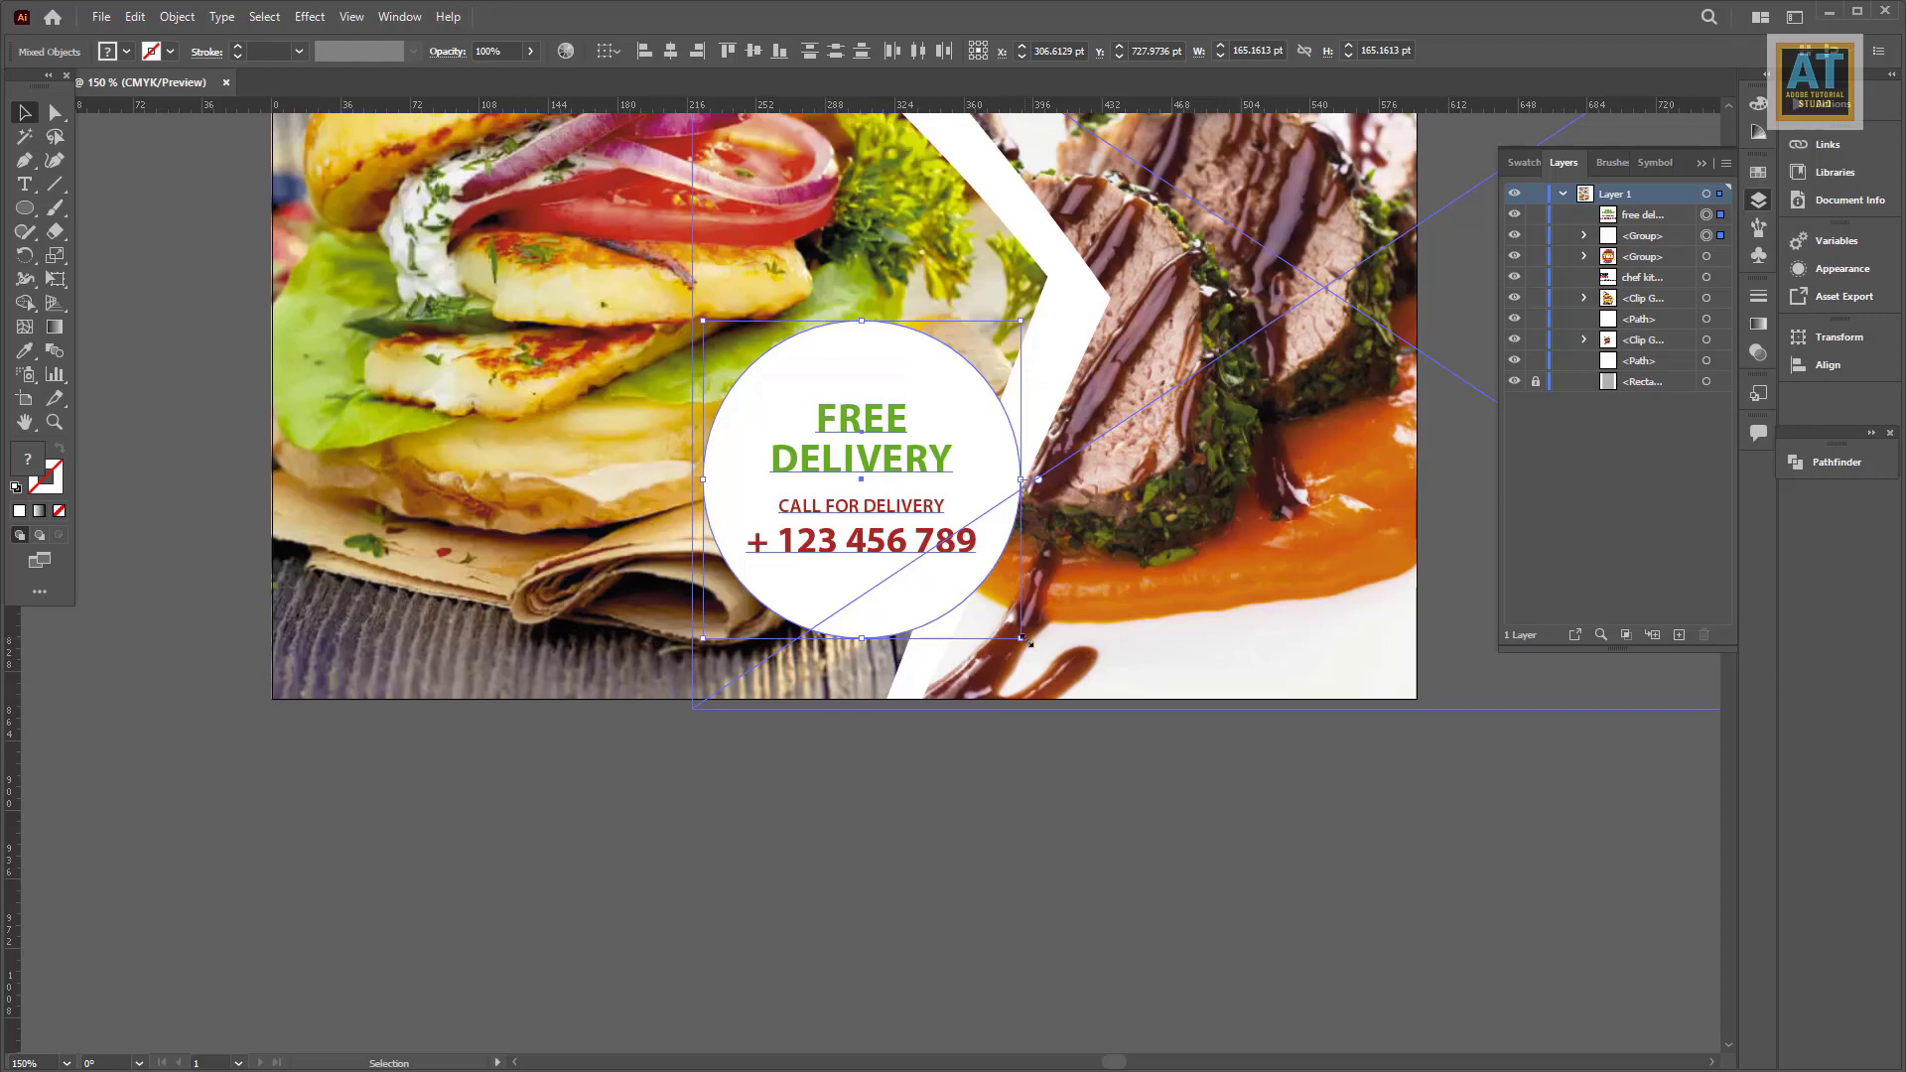
{"action": "left_click_drag", "start_coordinate": [1028, 643], "coordinate": [992, 609]}
Step: Ungroup the badge and select the burger photo with its white curve
{"action": "left_click", "coordinate": [177, 17]}
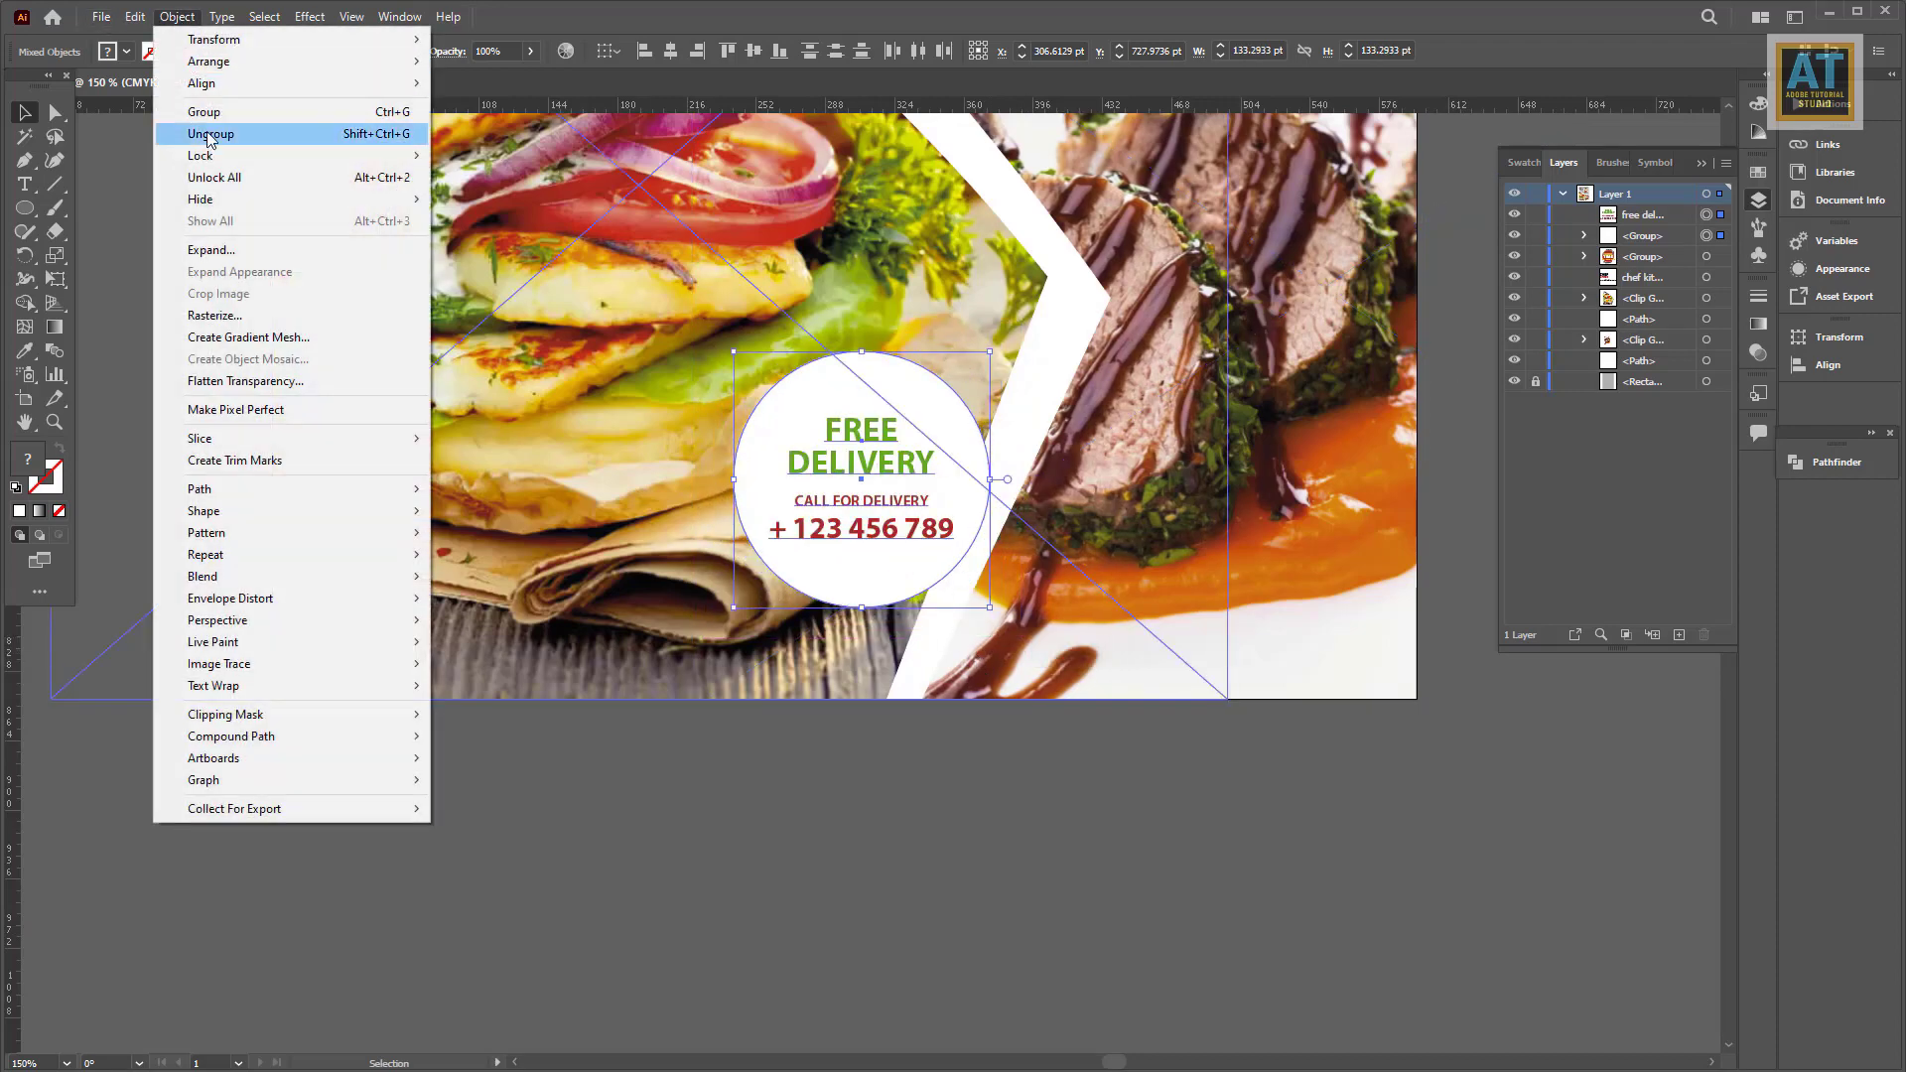
{"action": "left_click", "coordinate": [209, 134]}
{"action": "key", "text": "ctrl+0"}
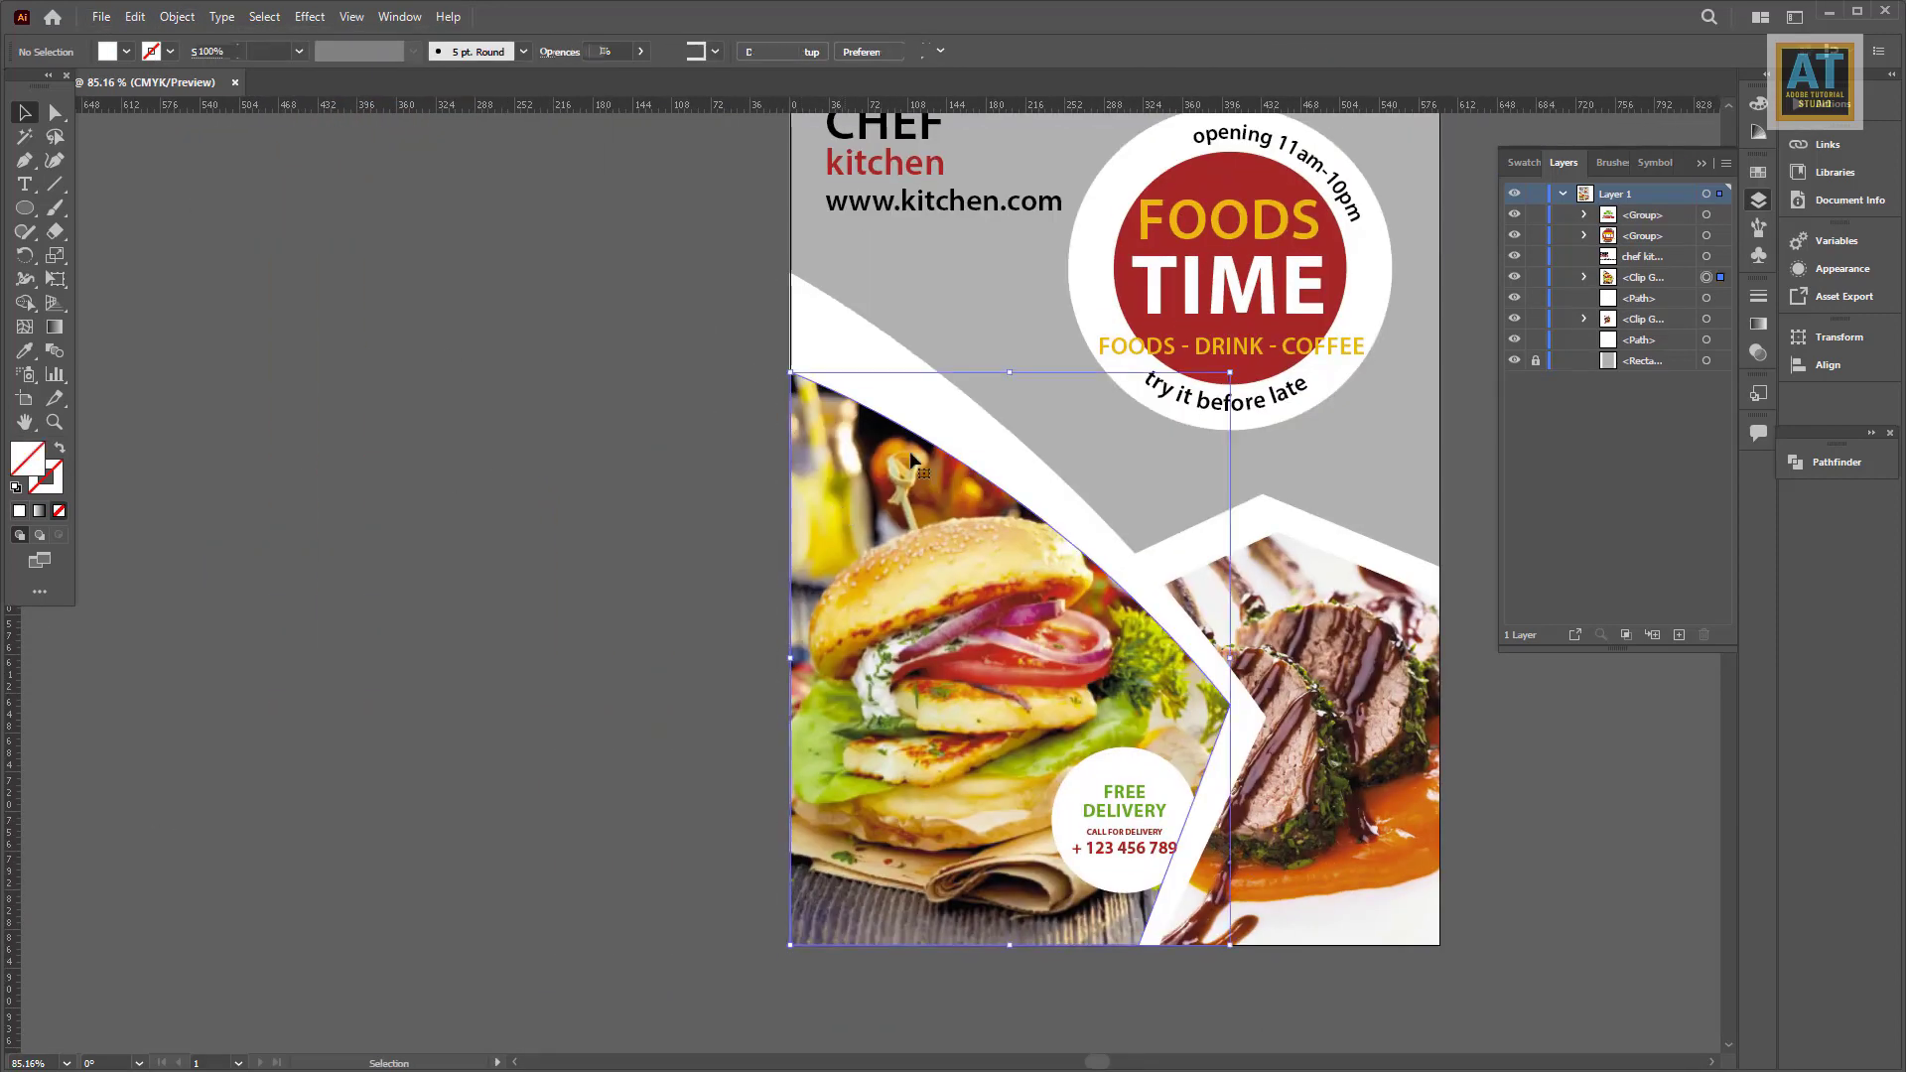
{"action": "left_click", "coordinate": [938, 400], "text": "shift"}
{"action": "key", "text": "ctrl+minus"}
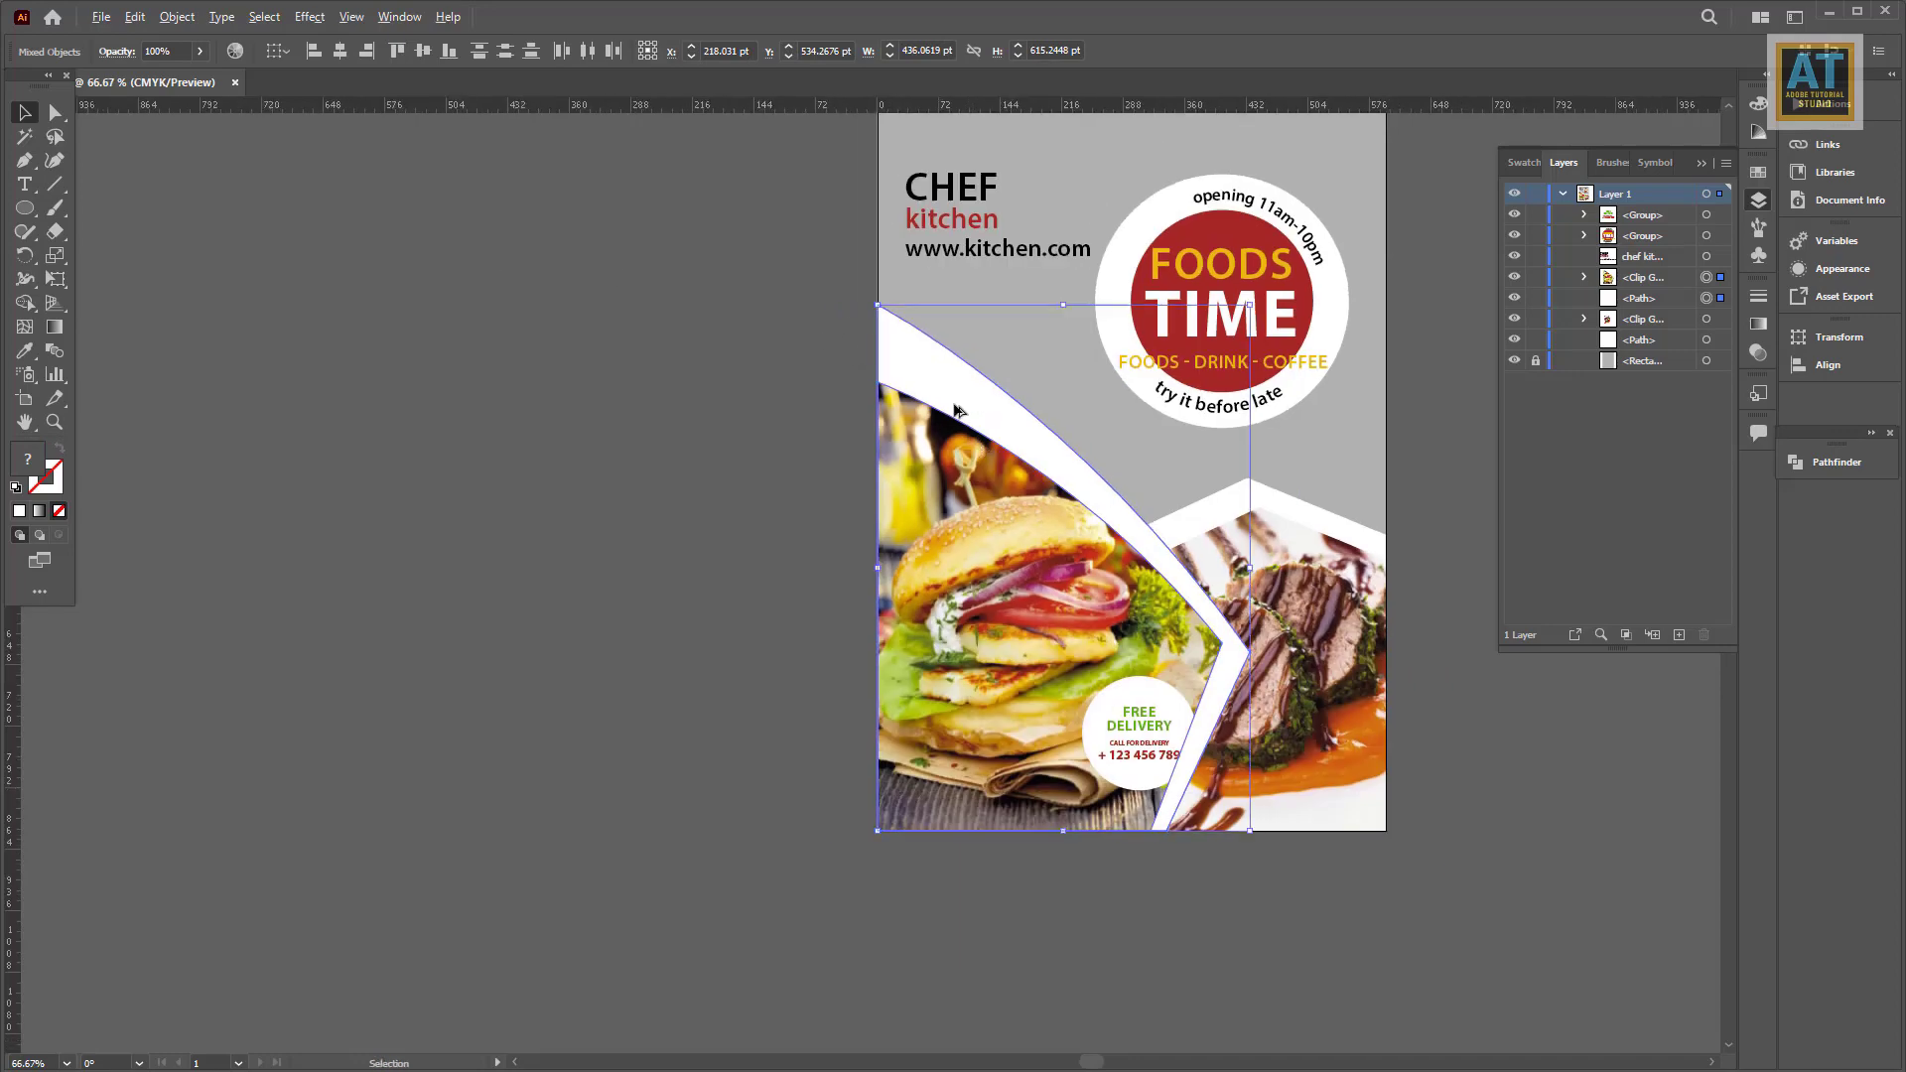
Step: Duplicate the burger clip group, release it, delete the photo, and trim the white shape to a thin sliver
{"action": "left_click_drag", "start_coordinate": [958, 410], "coordinate": [336, 410]}
{"action": "left_click", "coordinate": [472, 324]}
{"action": "right_click", "coordinate": [393, 508]}
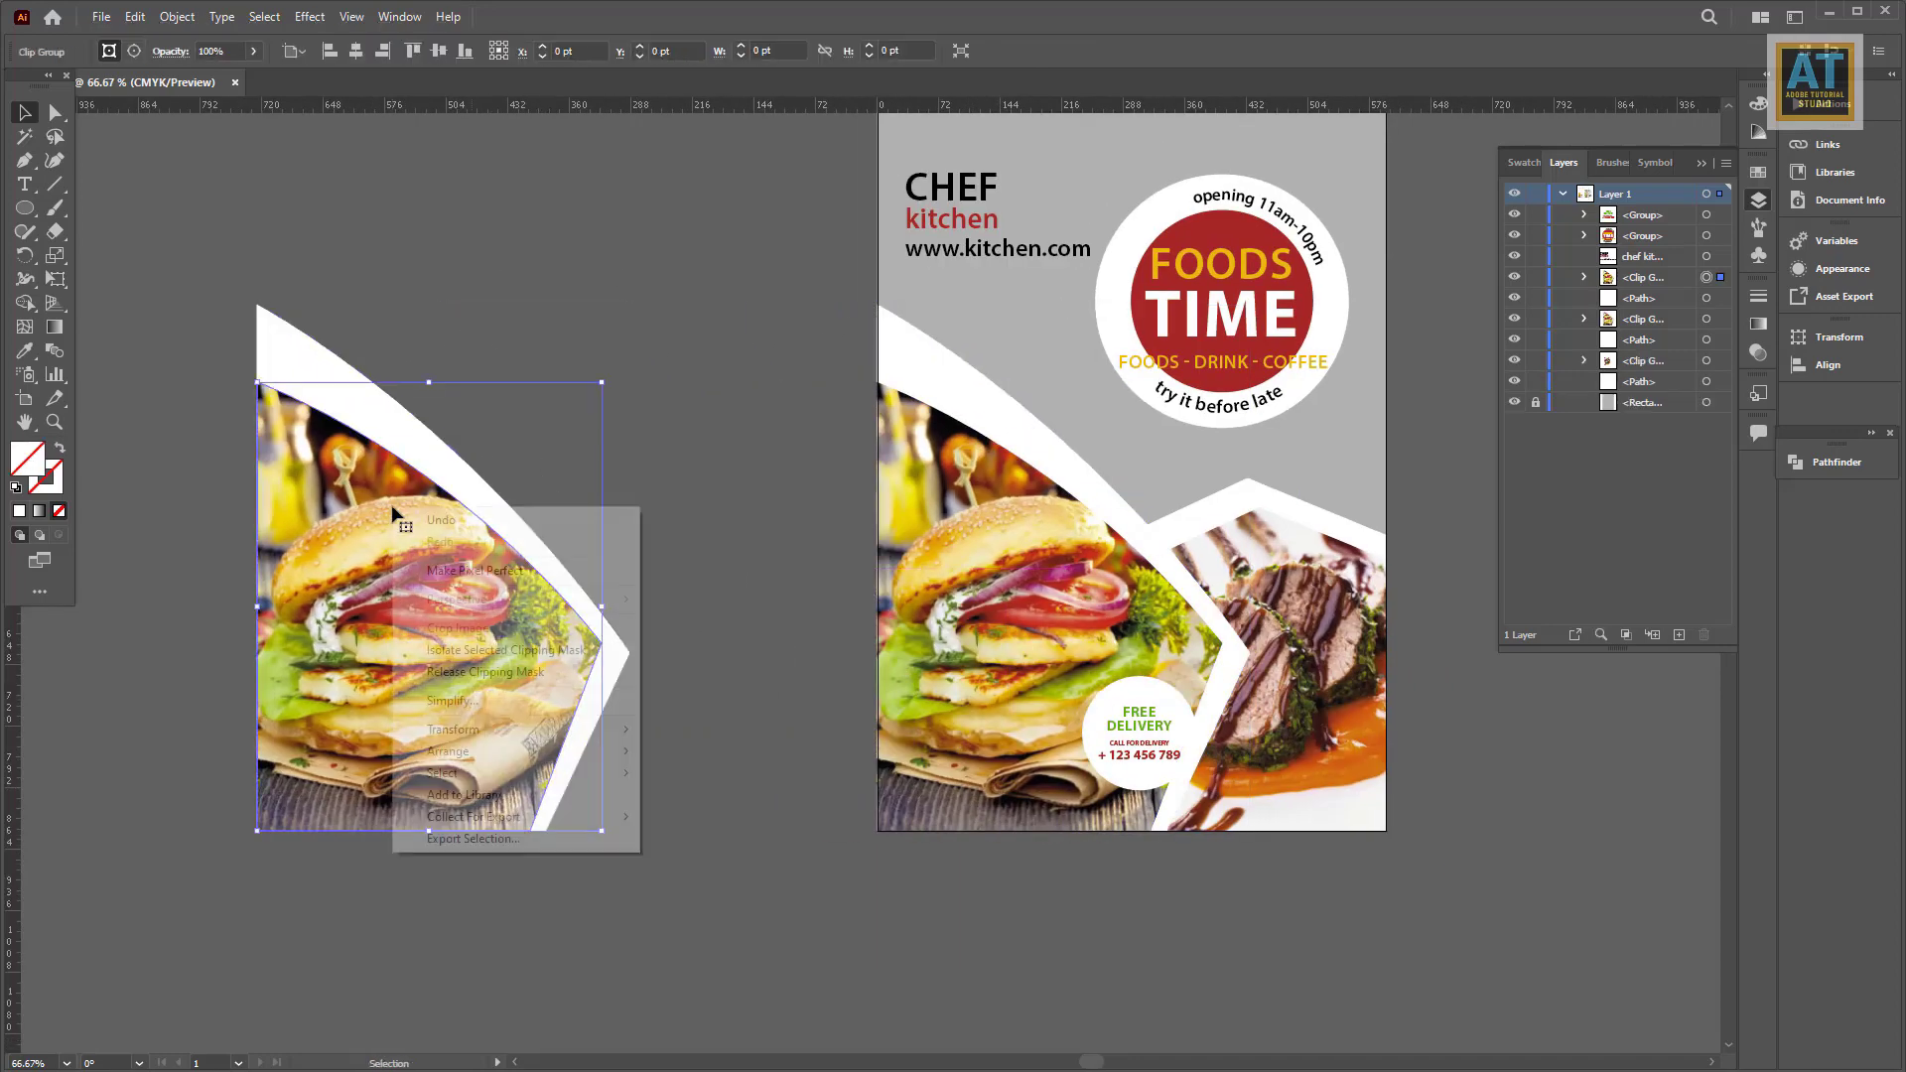
{"action": "left_click", "coordinate": [471, 672]}
{"action": "key", "text": "Delete"}
{"action": "left_click", "coordinate": [263, 636]}
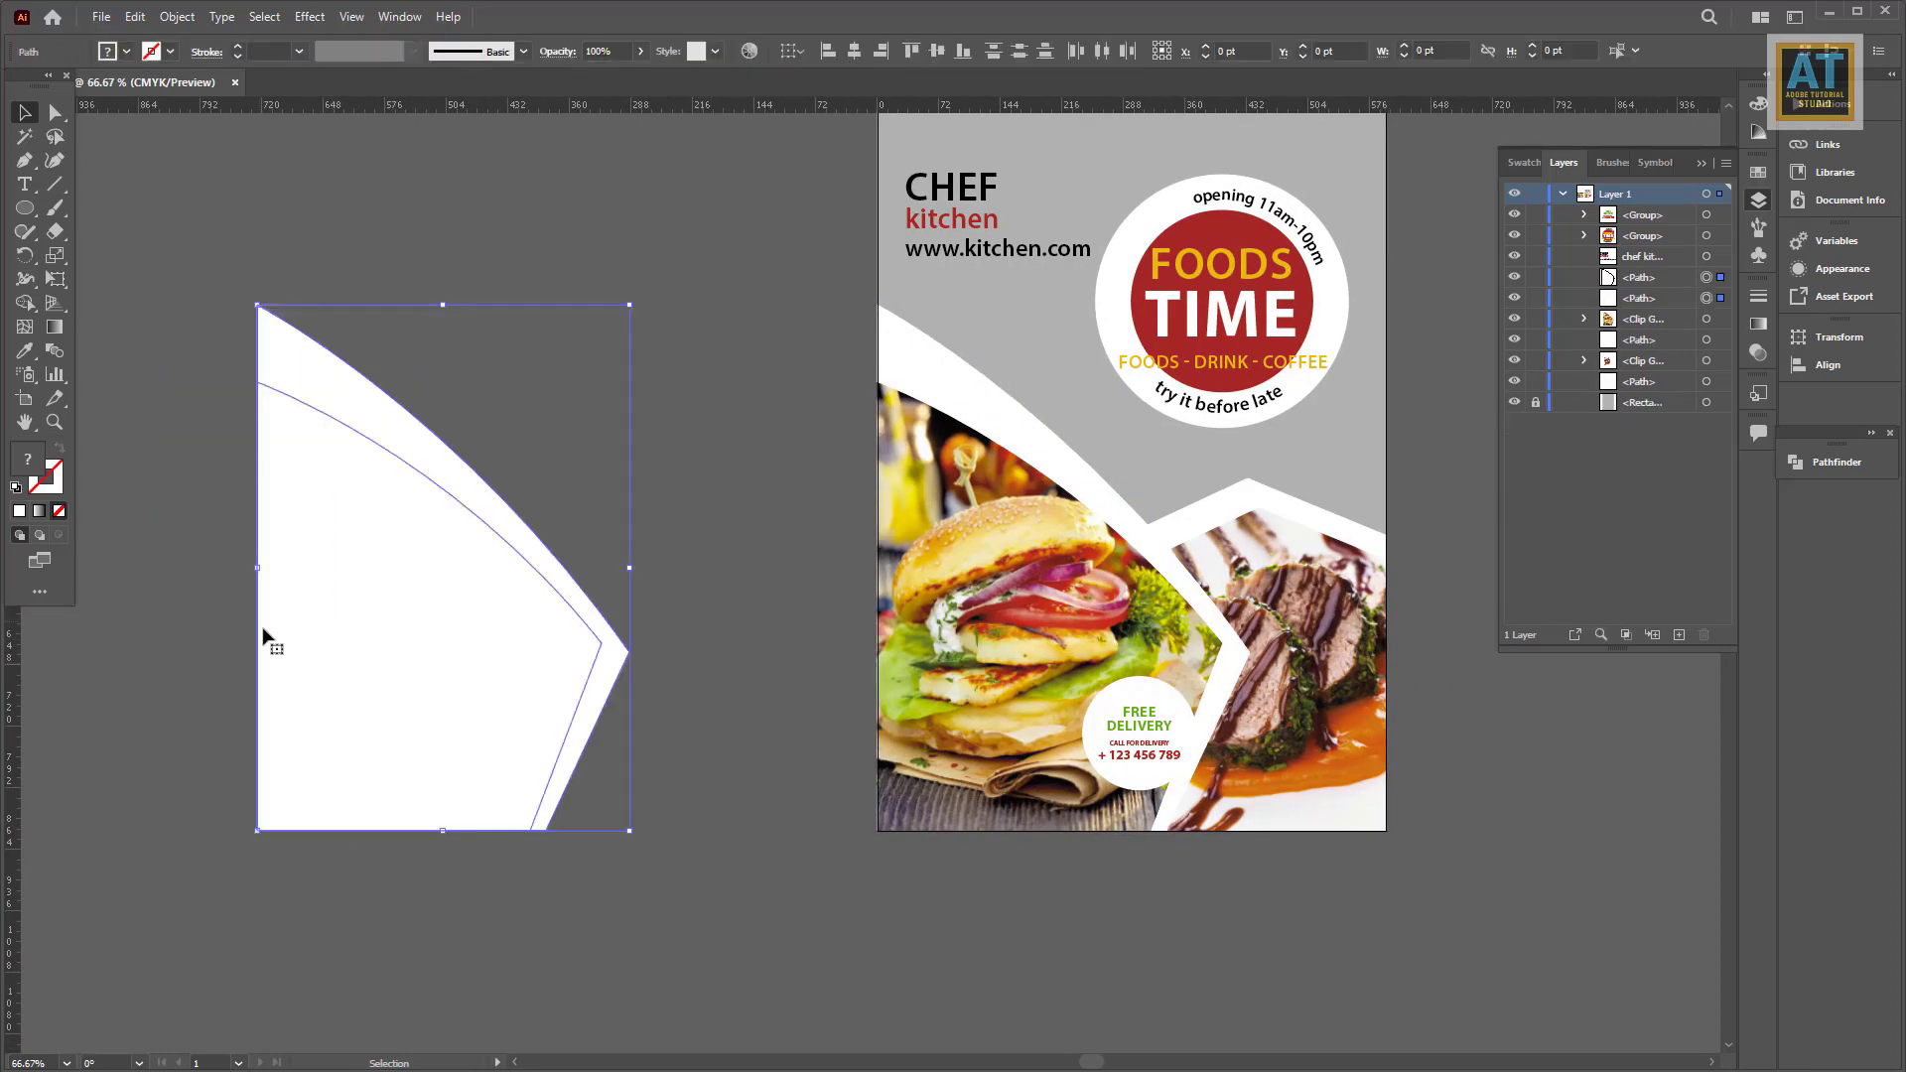
{"action": "left_click", "coordinate": [34, 308]}
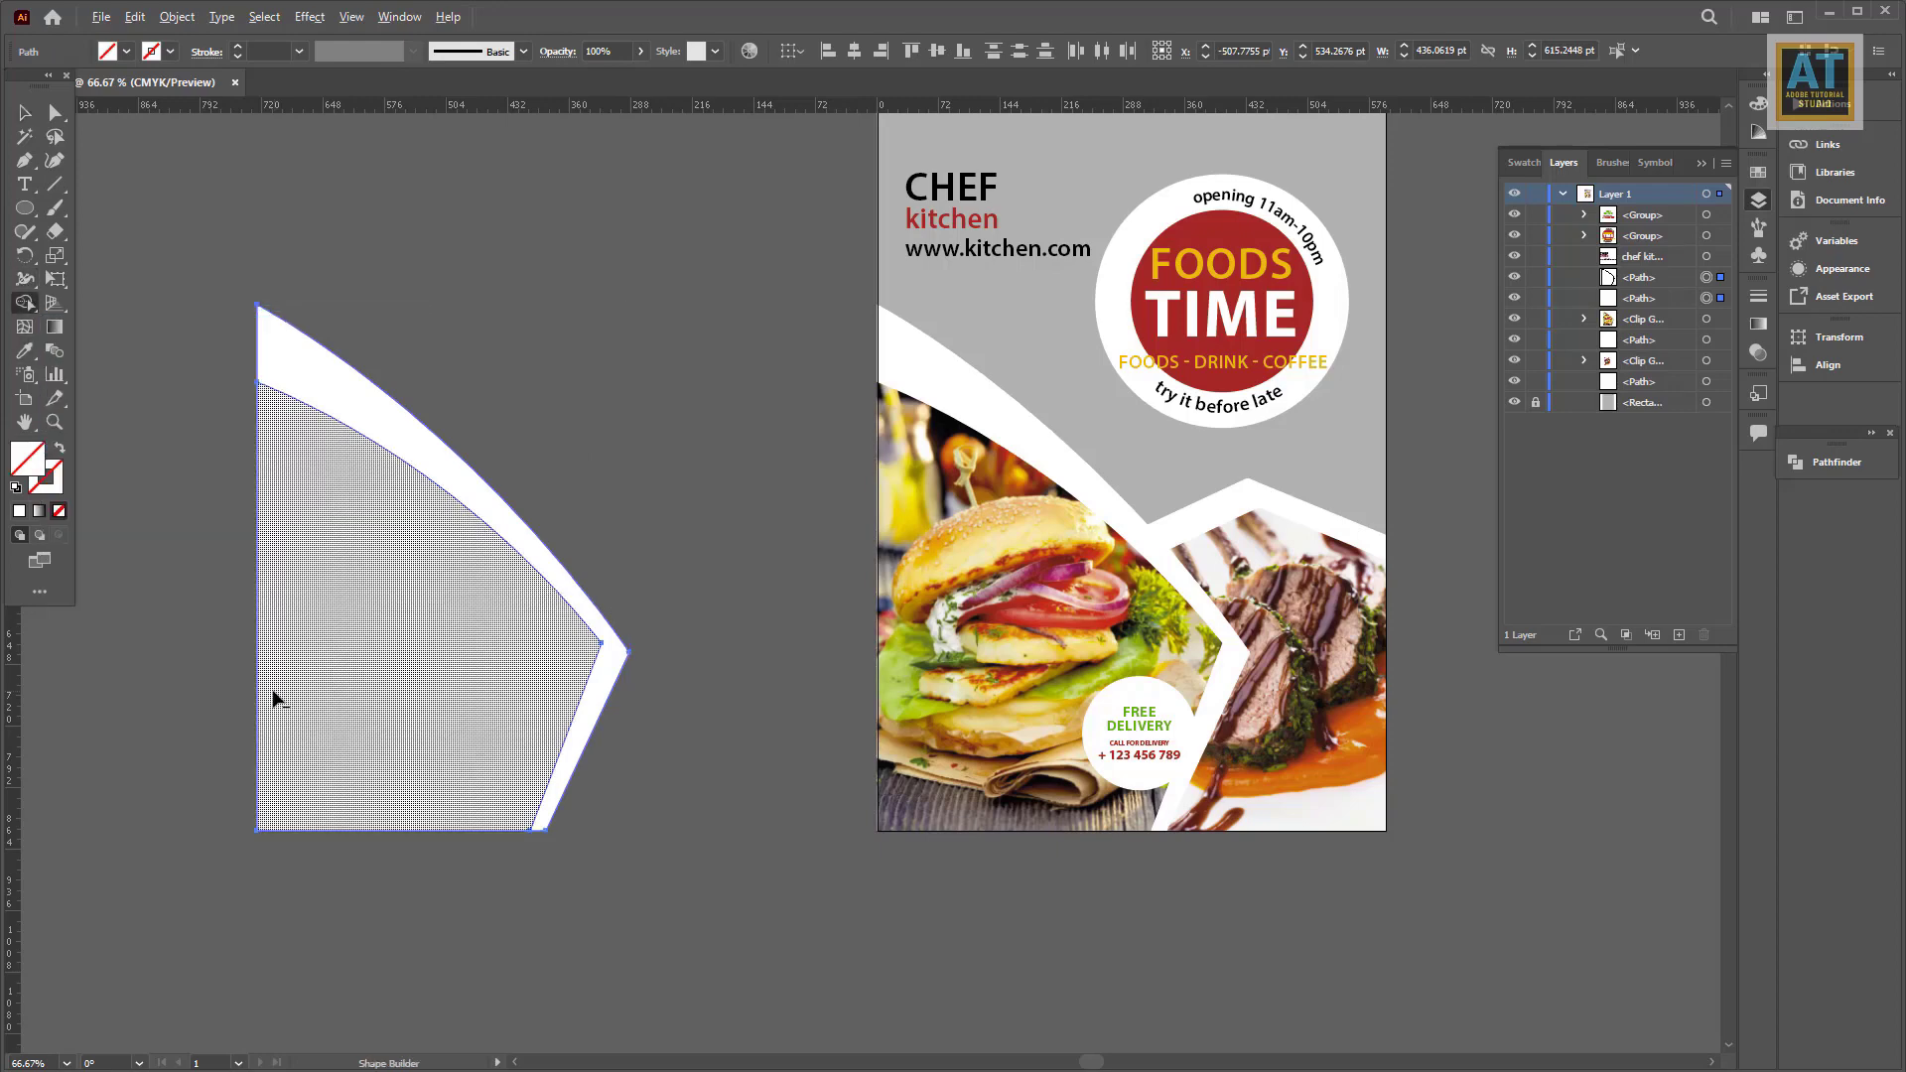
{"action": "left_click", "coordinate": [327, 566], "text": "alt"}
Step: Align the sliver onto the poster's white curve, using the curve as key object
{"action": "left_click", "coordinate": [25, 112]}
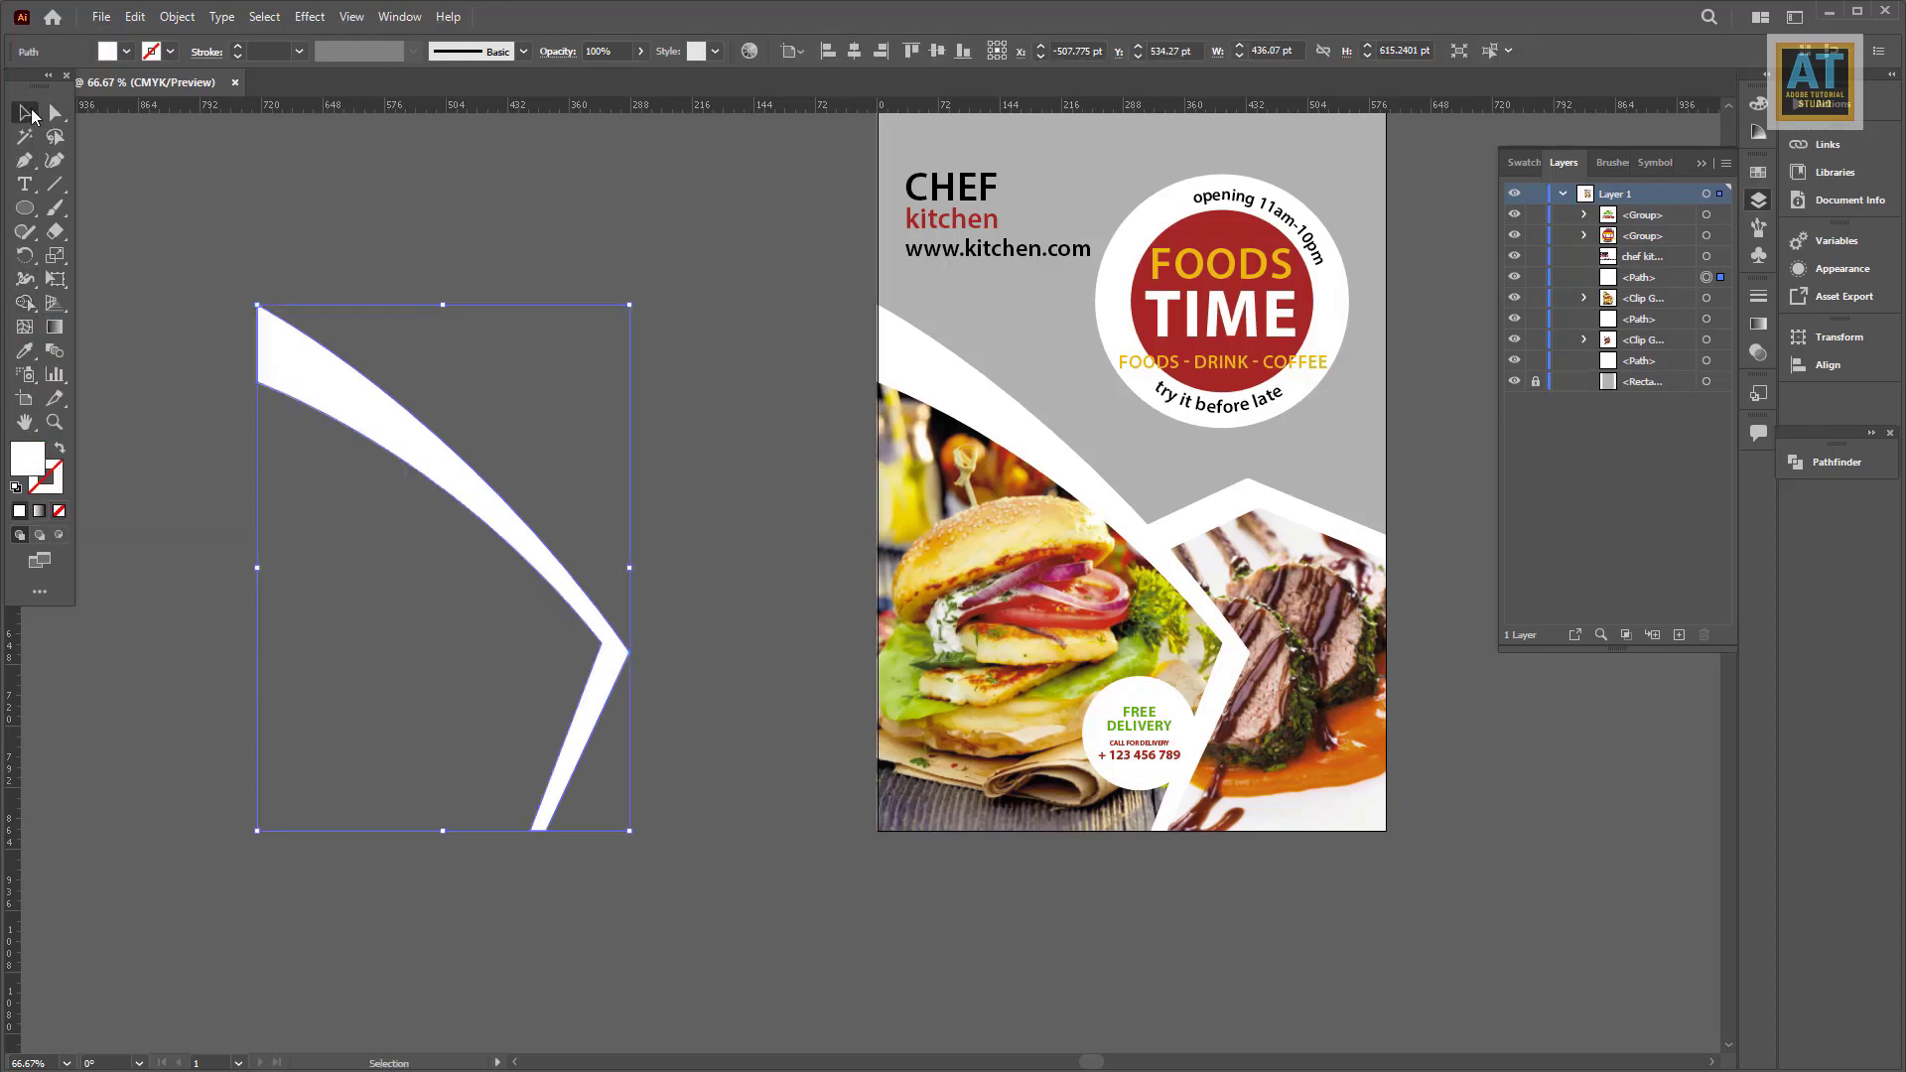
{"action": "left_click", "coordinate": [459, 448]}
{"action": "left_click", "coordinate": [1007, 466], "text": "shift"}
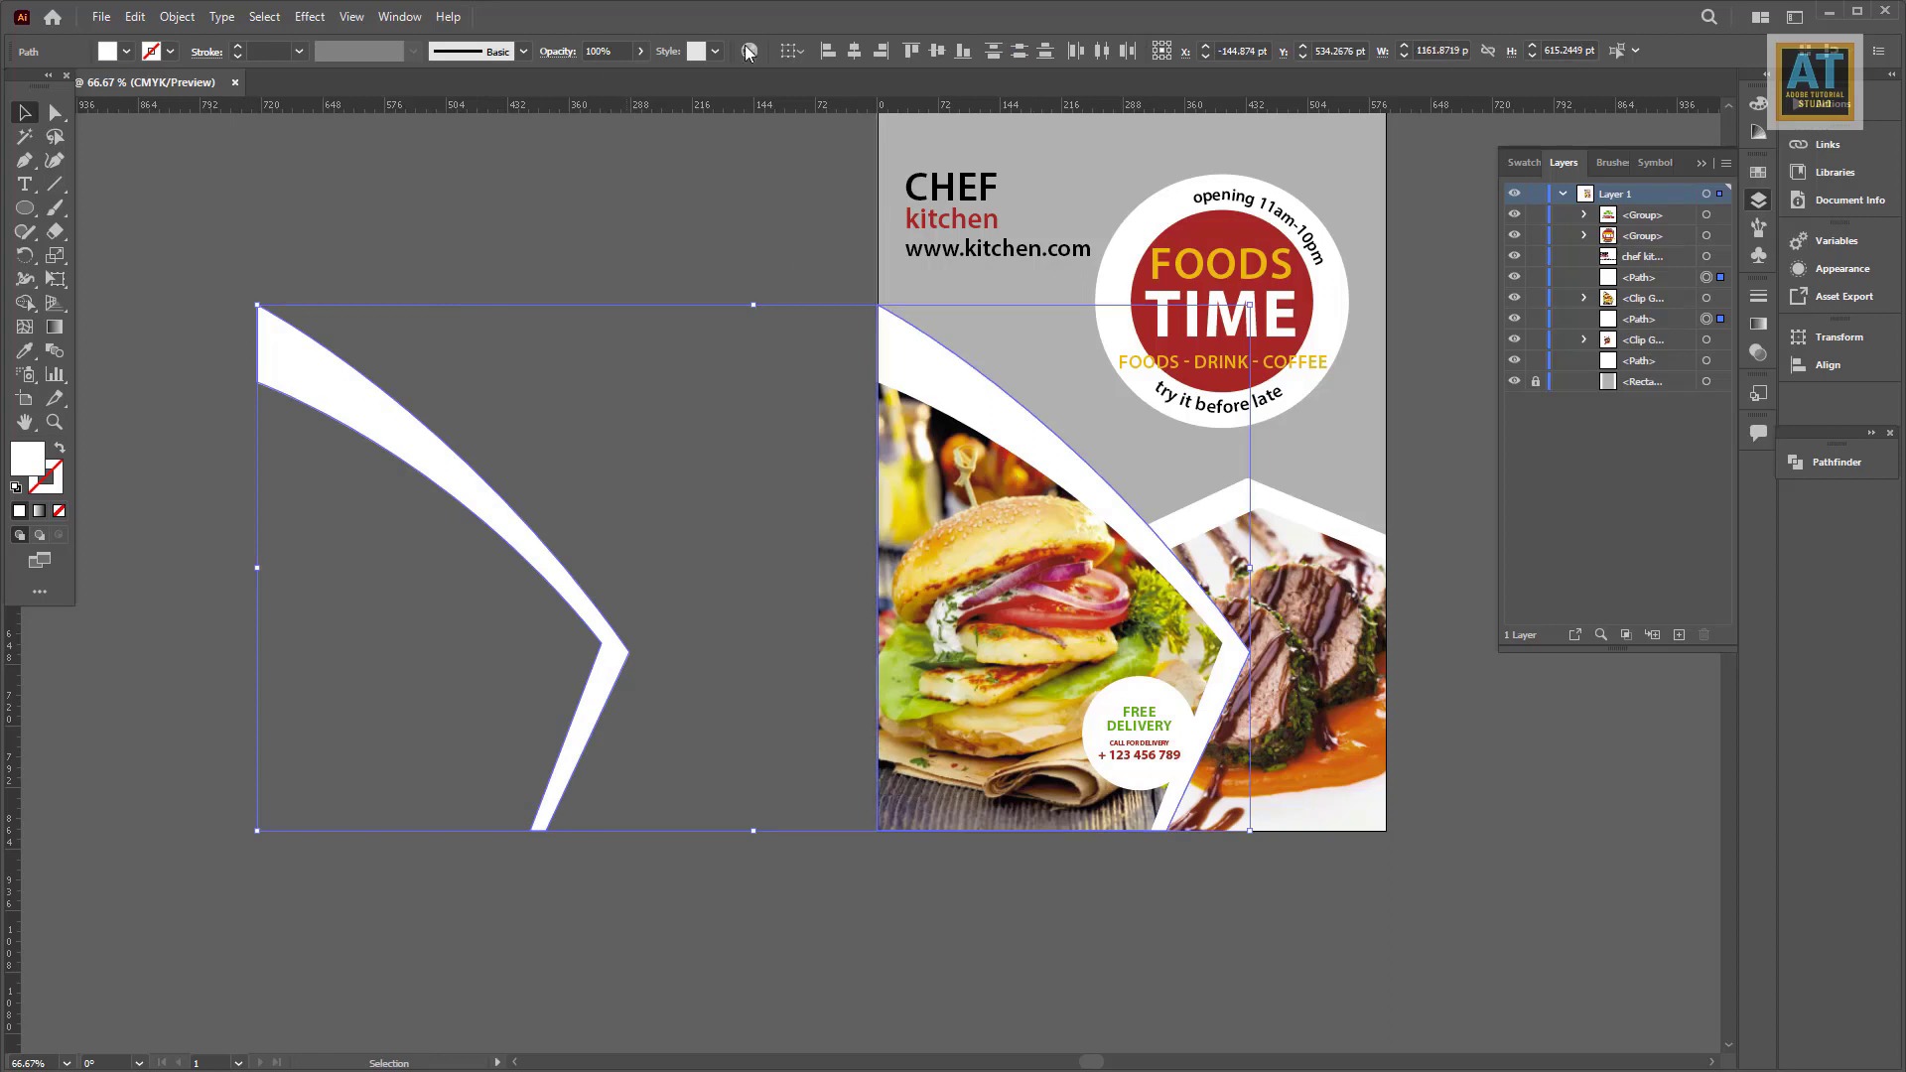
{"action": "left_click", "coordinate": [792, 51]}
{"action": "left_click", "coordinate": [883, 74]}
{"action": "left_click", "coordinate": [794, 213]}
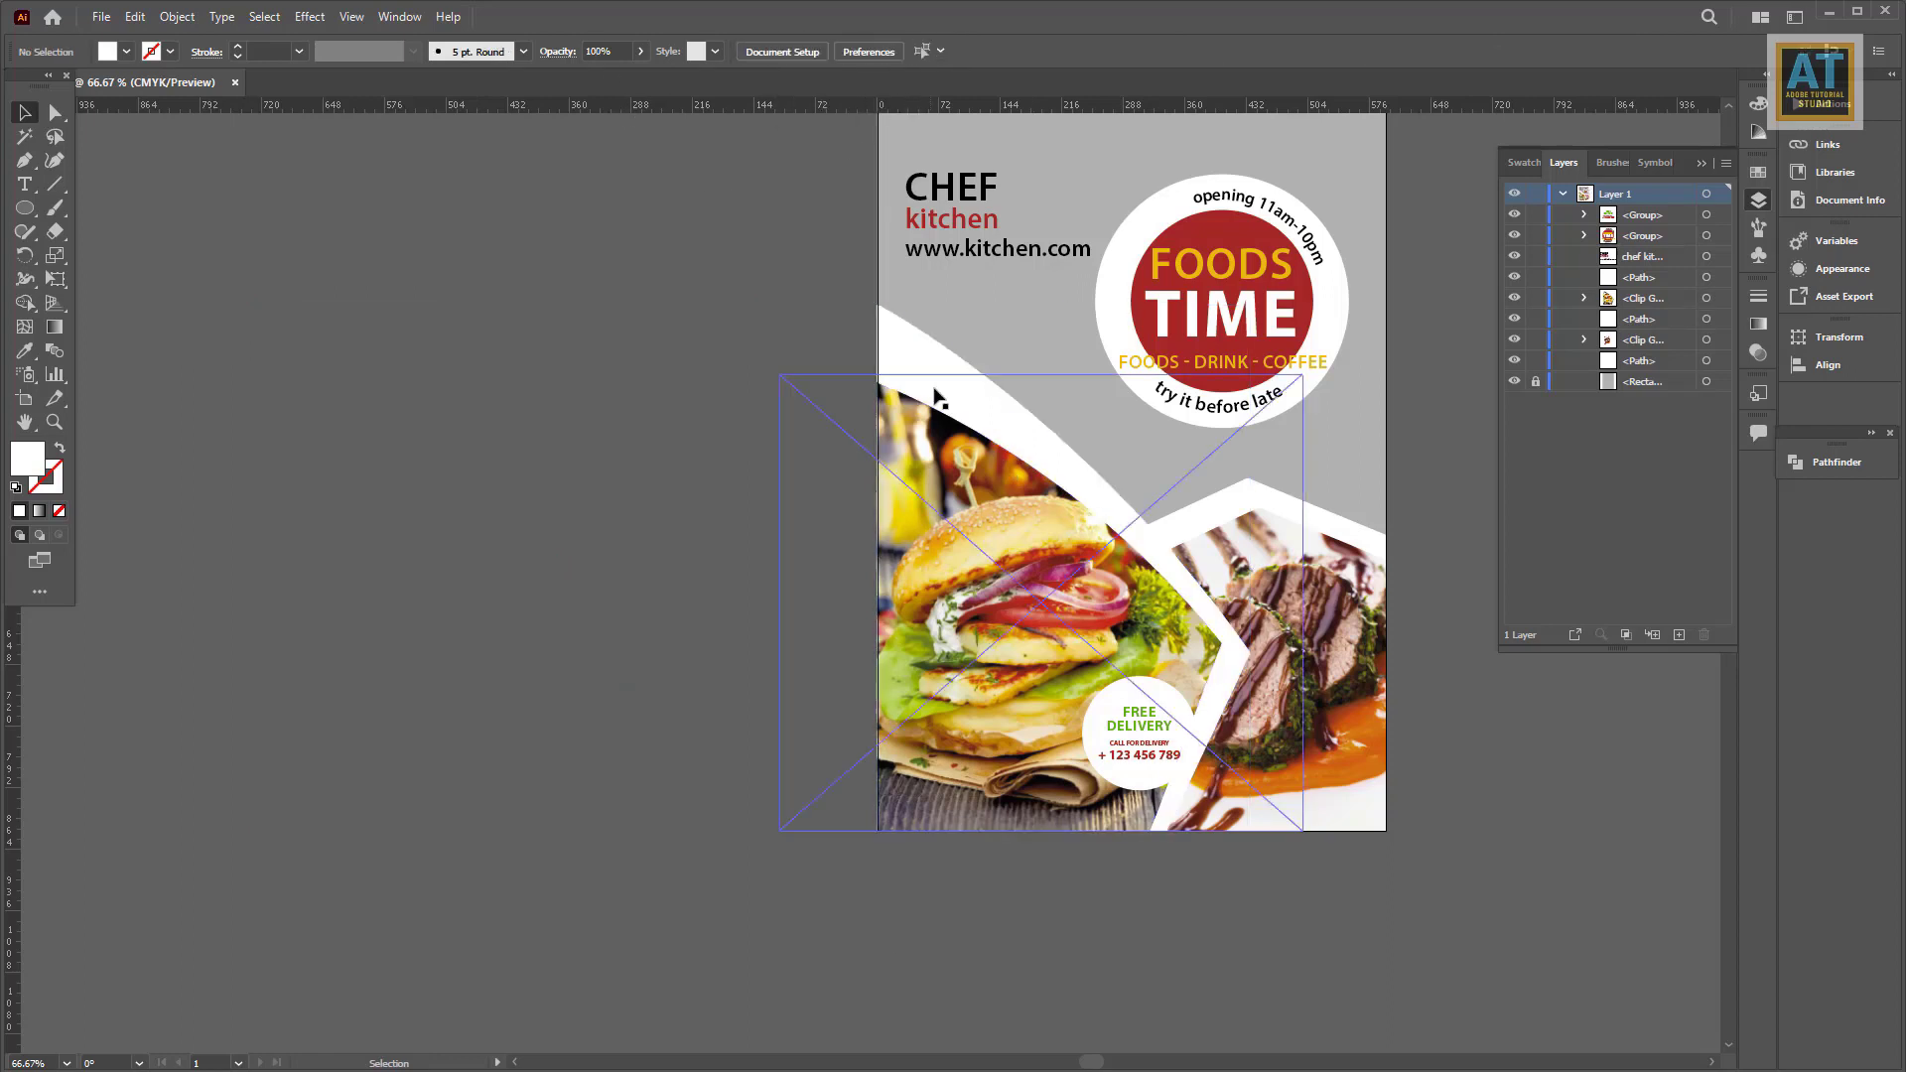
Step: Apply a Drop Shadow to the white curved band on the poster
{"action": "left_click", "coordinate": [935, 399]}
{"action": "left_click", "coordinate": [310, 17]}
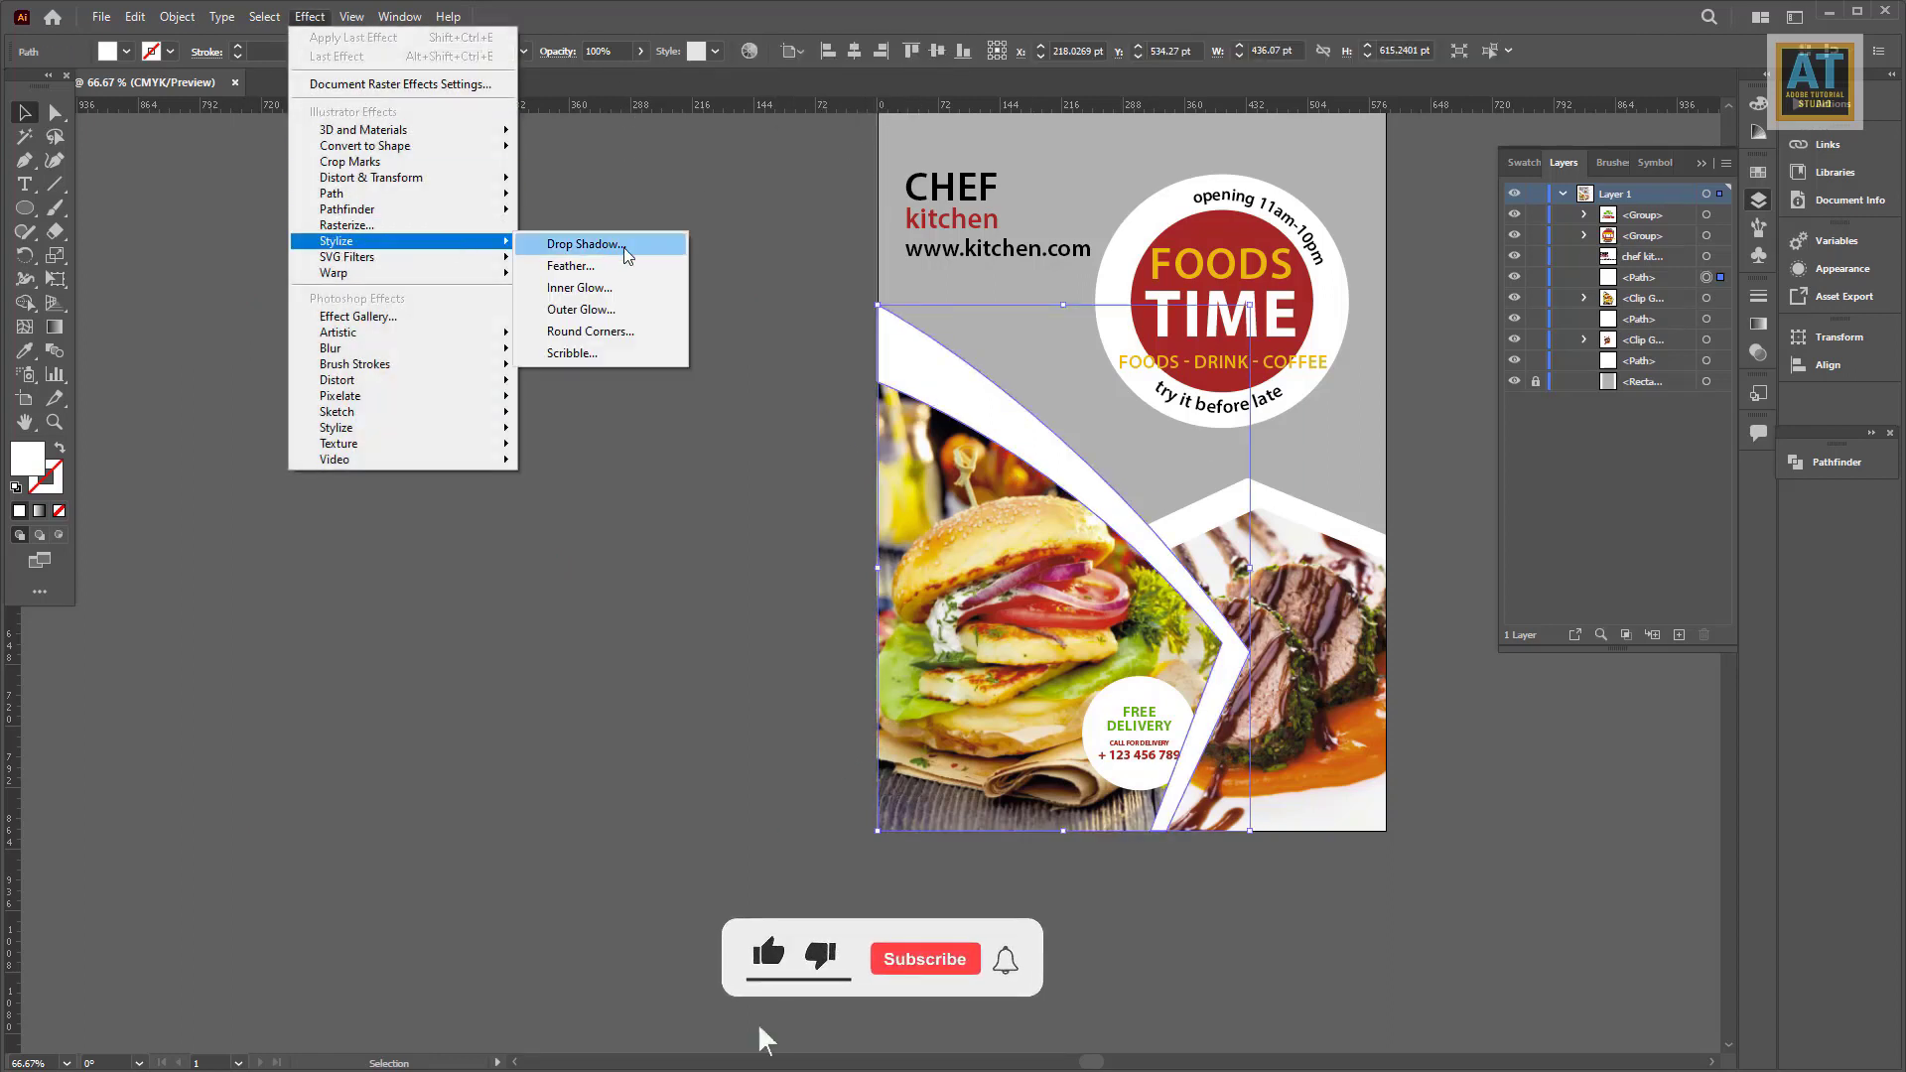
{"action": "left_click", "coordinate": [584, 244]}
{"action": "left_click", "coordinate": [690, 711]}
{"action": "left_click", "coordinate": [1313, 737]}
{"action": "left_click_drag", "start_coordinate": [1314, 737], "coordinate": [1149, 727]}
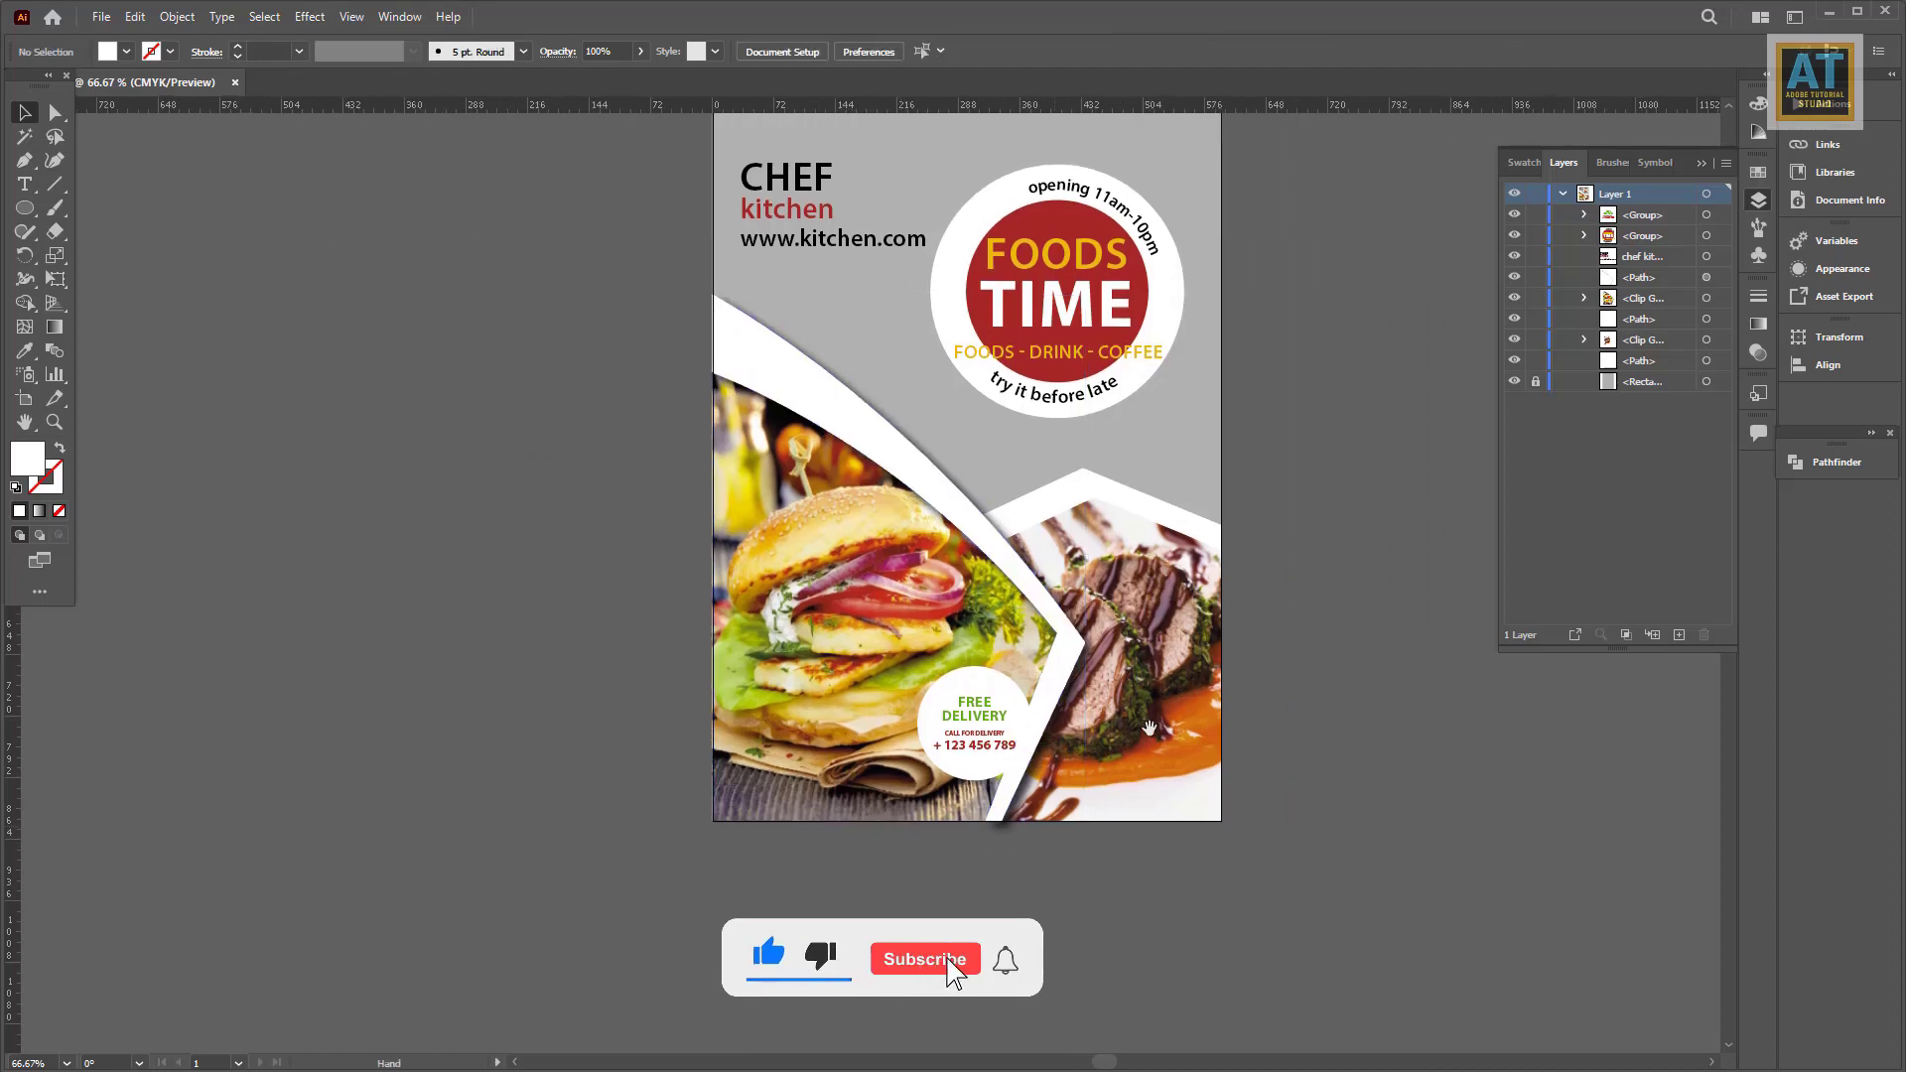
{"action": "key", "text": "ctrl+1"}
Step: Duplicate the meat photo group beside the poster, release its clipping mask and delete the photo
{"action": "key", "text": "v"}
{"action": "left_click", "coordinate": [662, 576]}
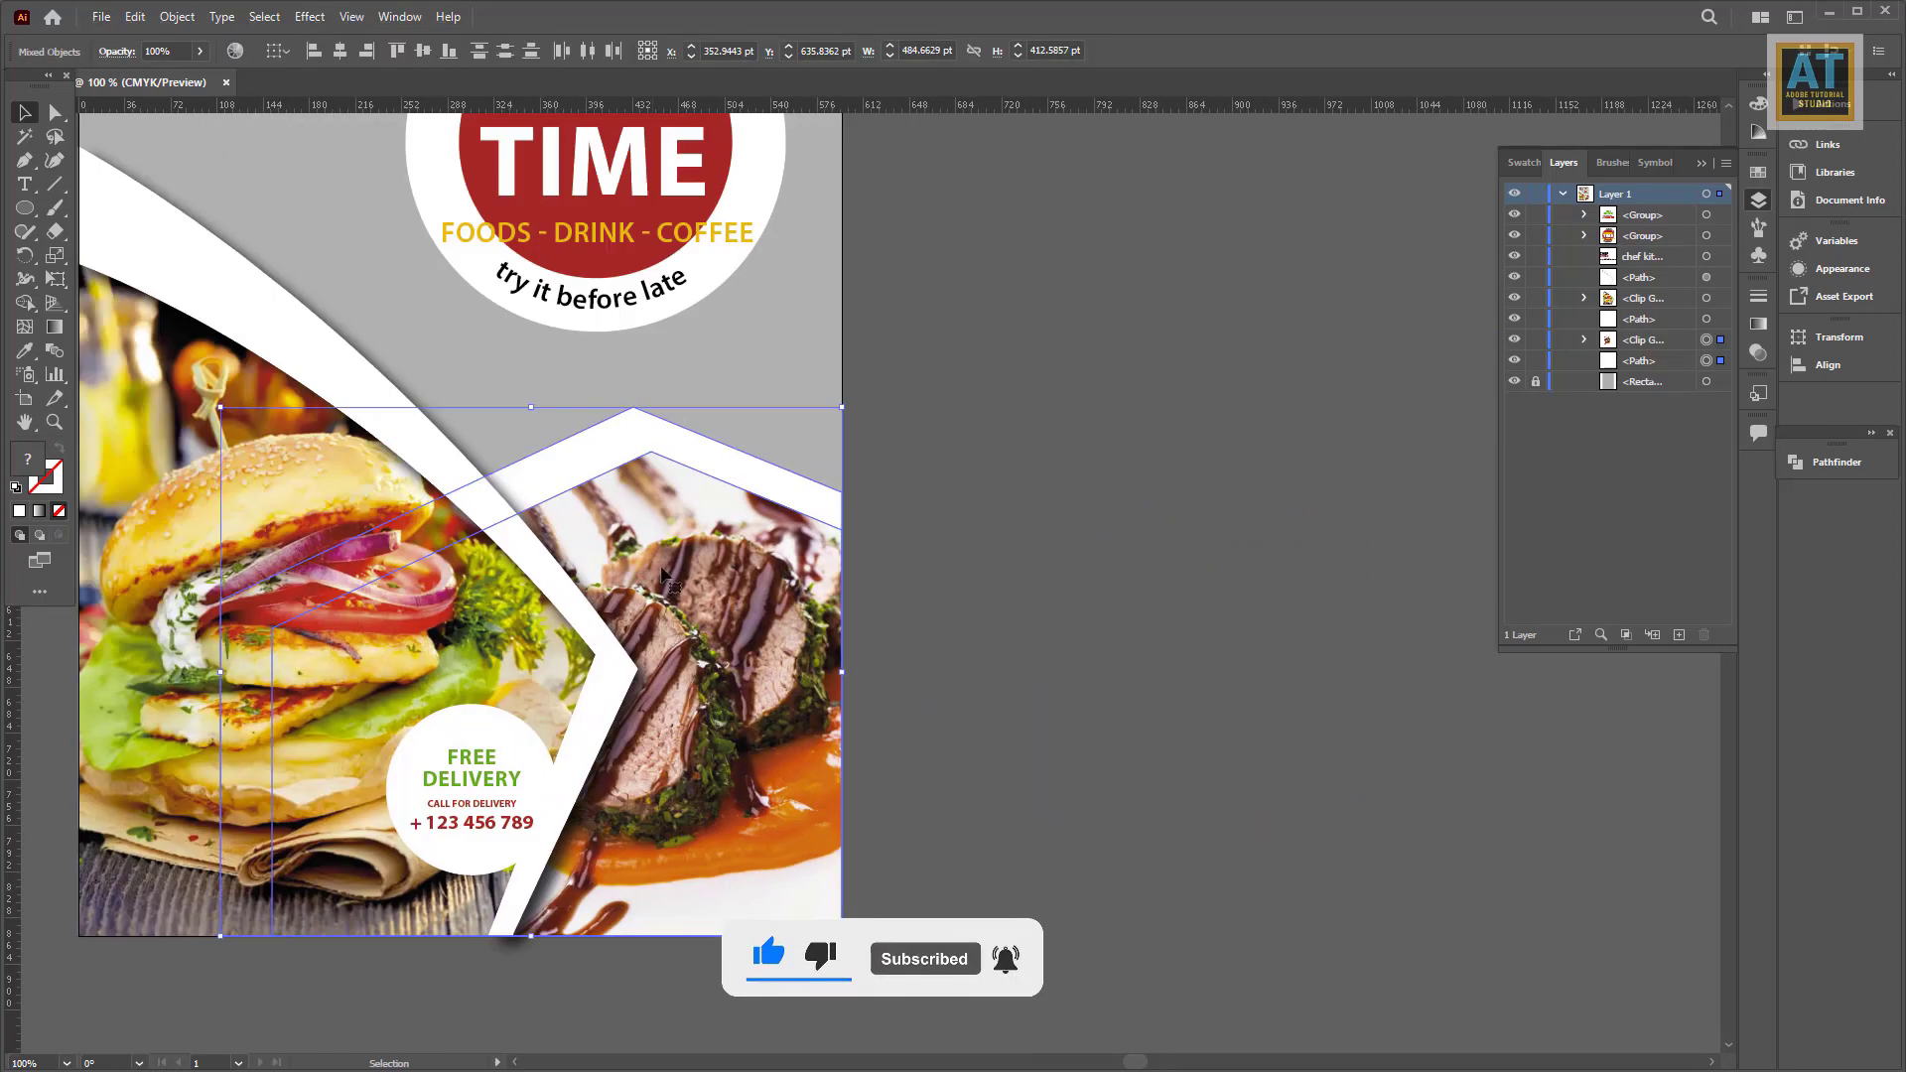
{"action": "left_click_drag", "start_coordinate": [662, 576], "coordinate": [1414, 575]}
{"action": "left_click_drag", "start_coordinate": [1193, 622], "coordinate": [971, 571]}
{"action": "right_click", "coordinate": [971, 572]}
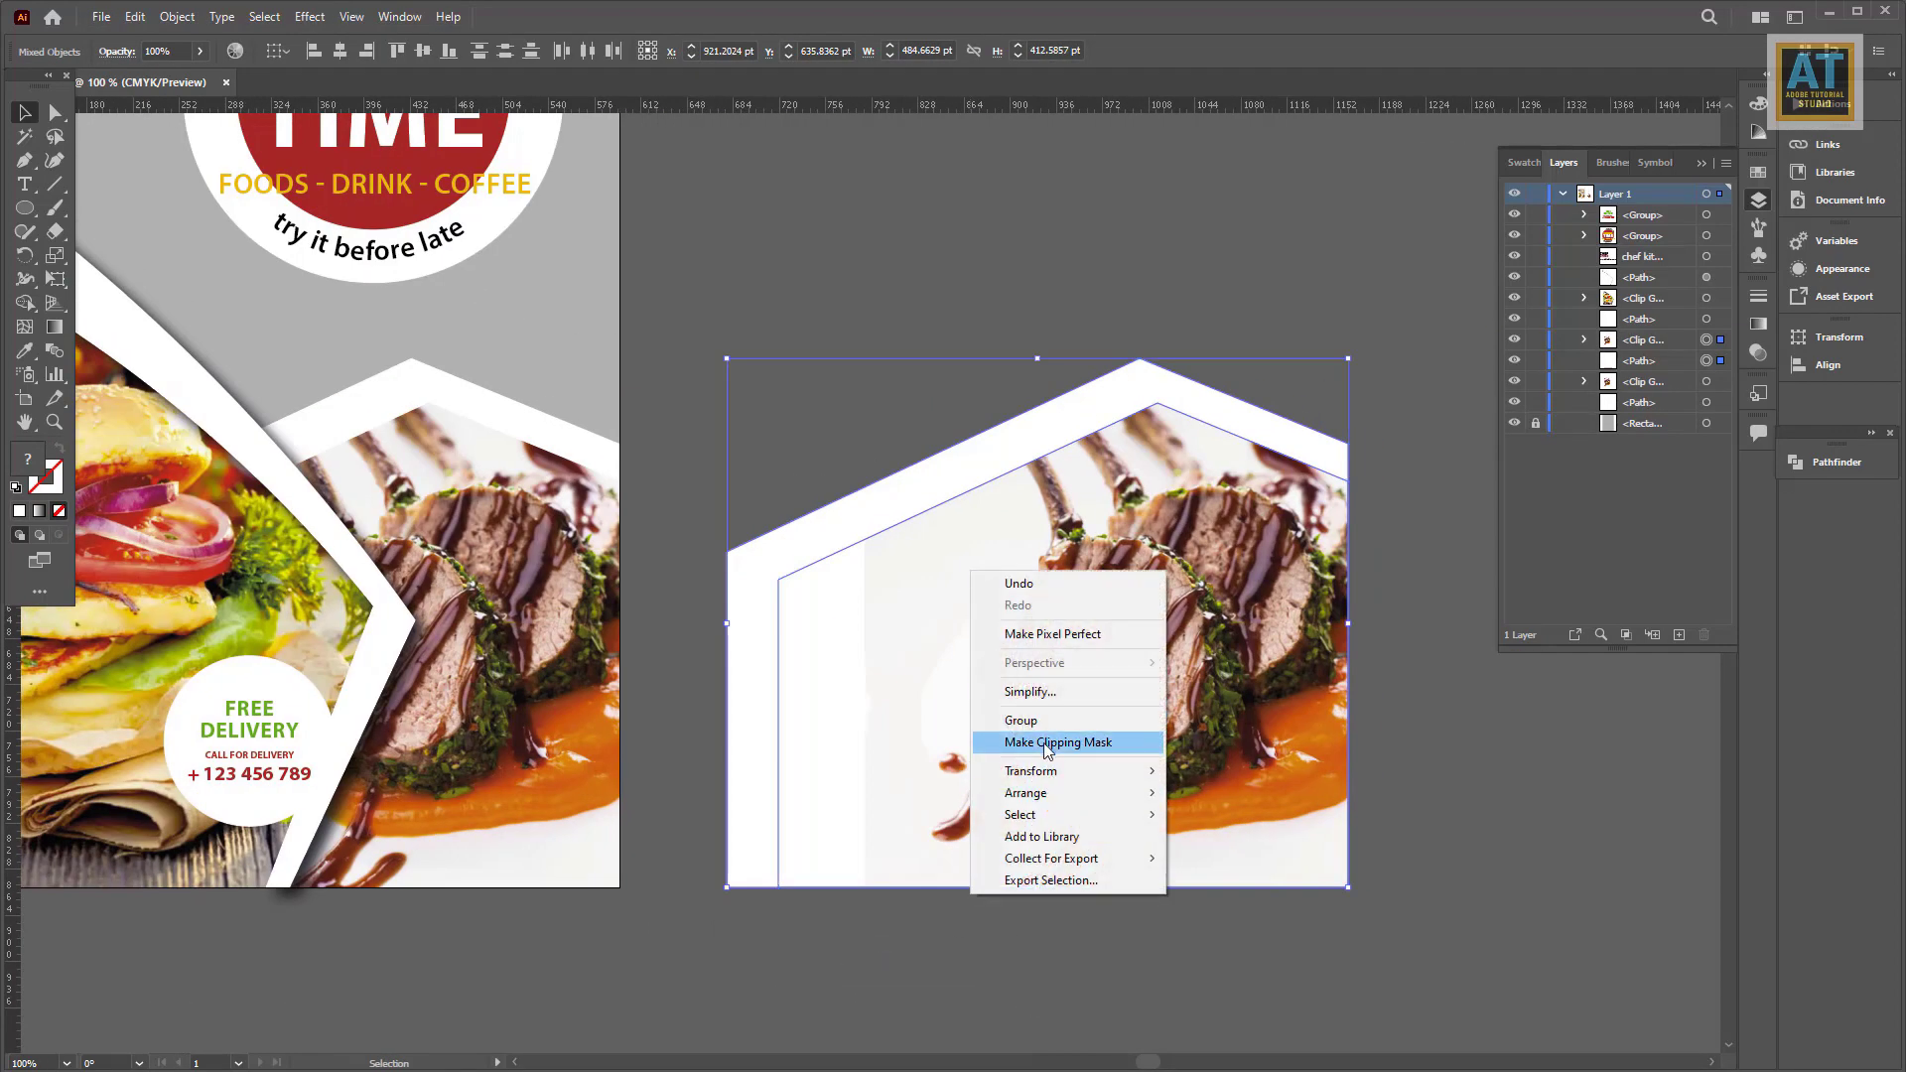
{"action": "left_click", "coordinate": [1045, 743]}
{"action": "left_click", "coordinate": [1020, 576]}
{"action": "right_click", "coordinate": [1189, 641]}
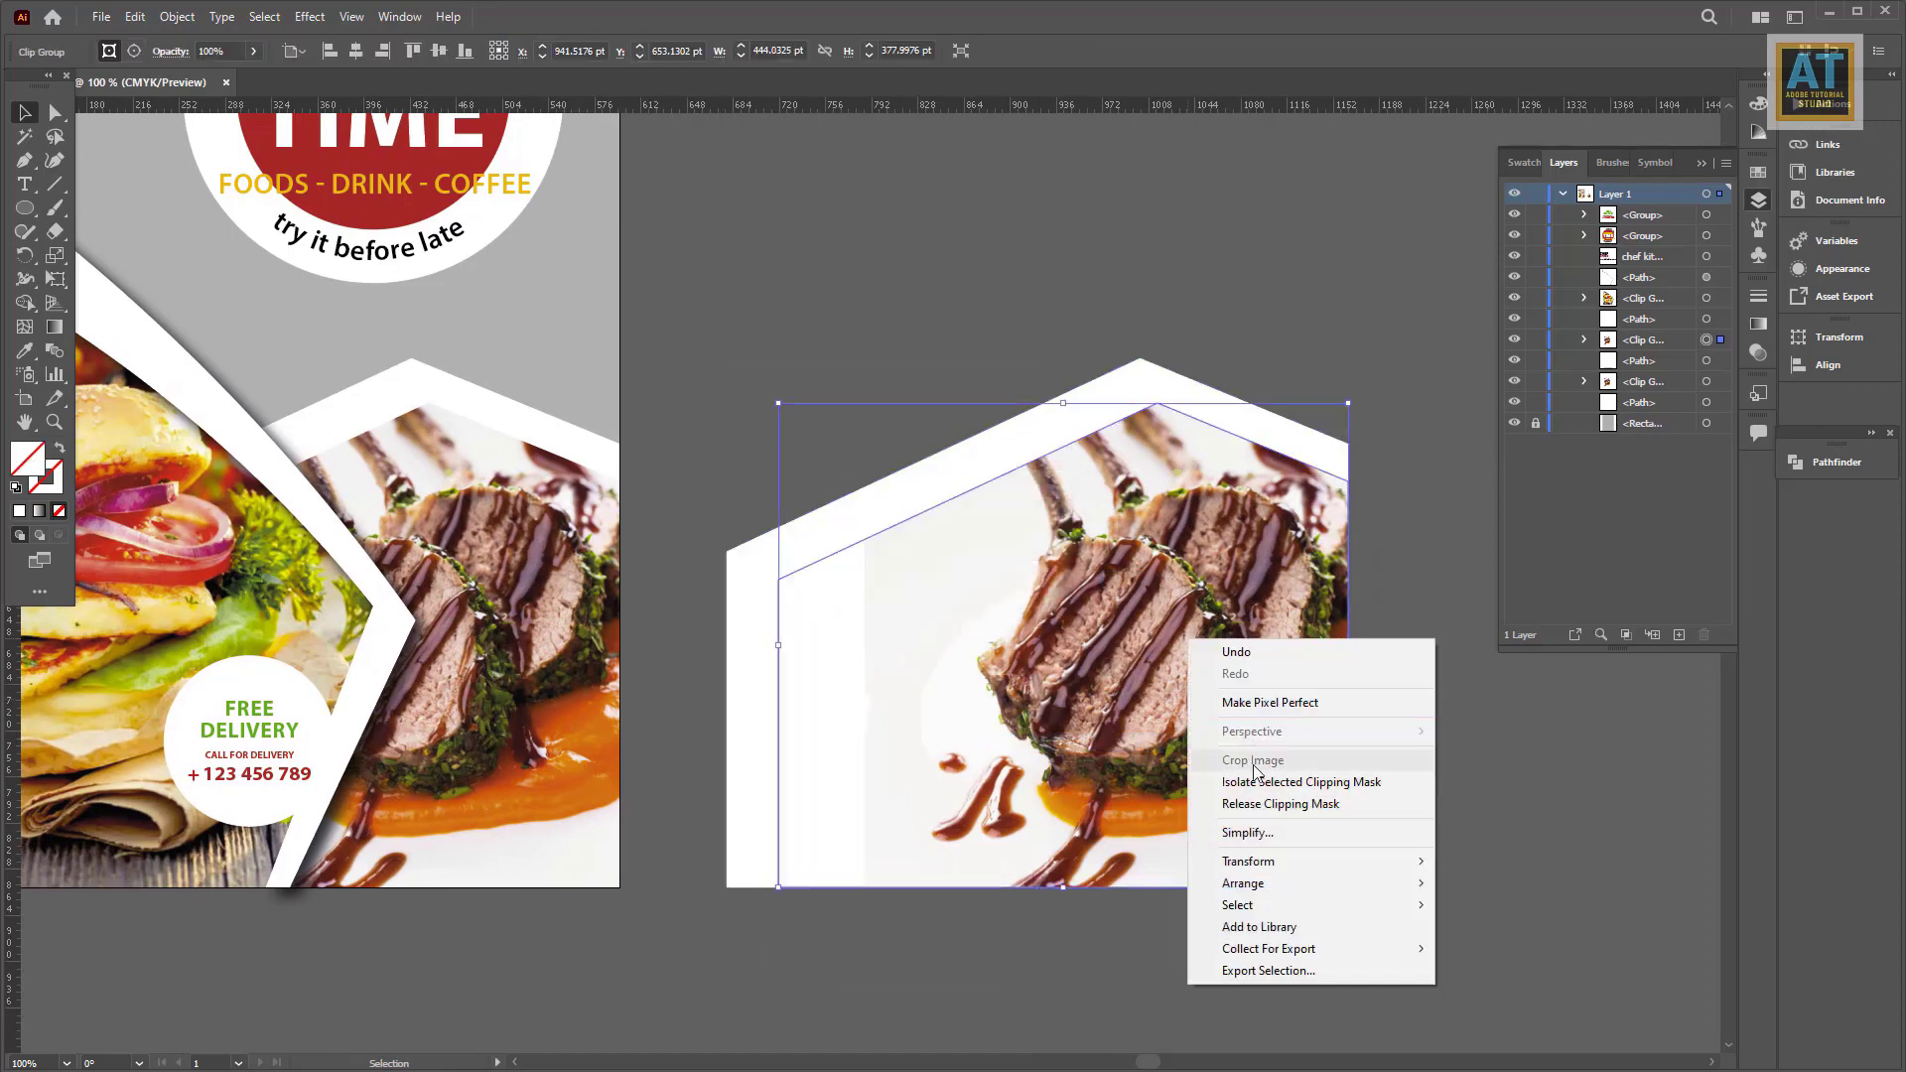
{"action": "left_click", "coordinate": [1279, 803]}
{"action": "left_click", "coordinate": [1426, 851]}
{"action": "key", "text": "Delete"}
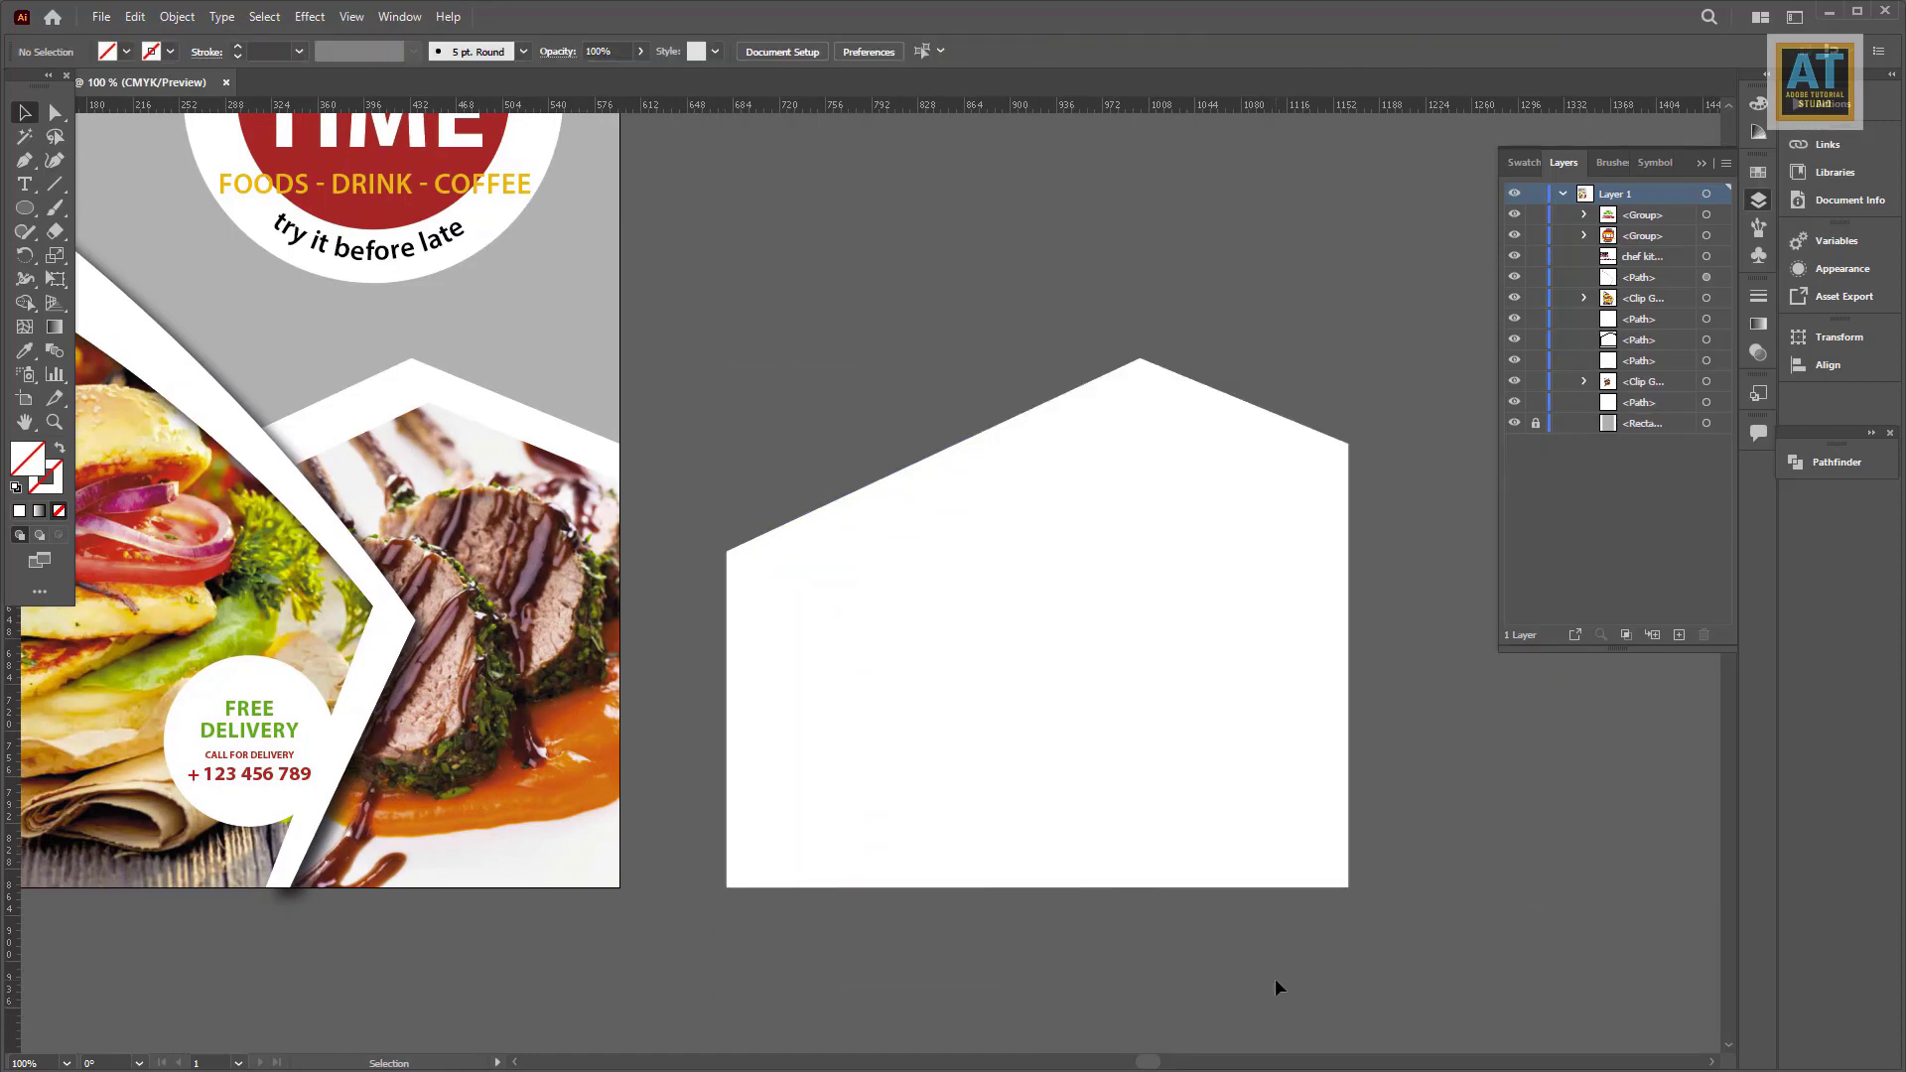
Step: Trim the frame into a house-shaped band without its bottom edge and align it to the artboard's right
{"action": "left_click_drag", "start_coordinate": [1275, 980], "coordinate": [1042, 700]}
{"action": "left_click", "coordinate": [25, 303]}
{"action": "left_click", "coordinate": [1127, 729], "text": "alt"}
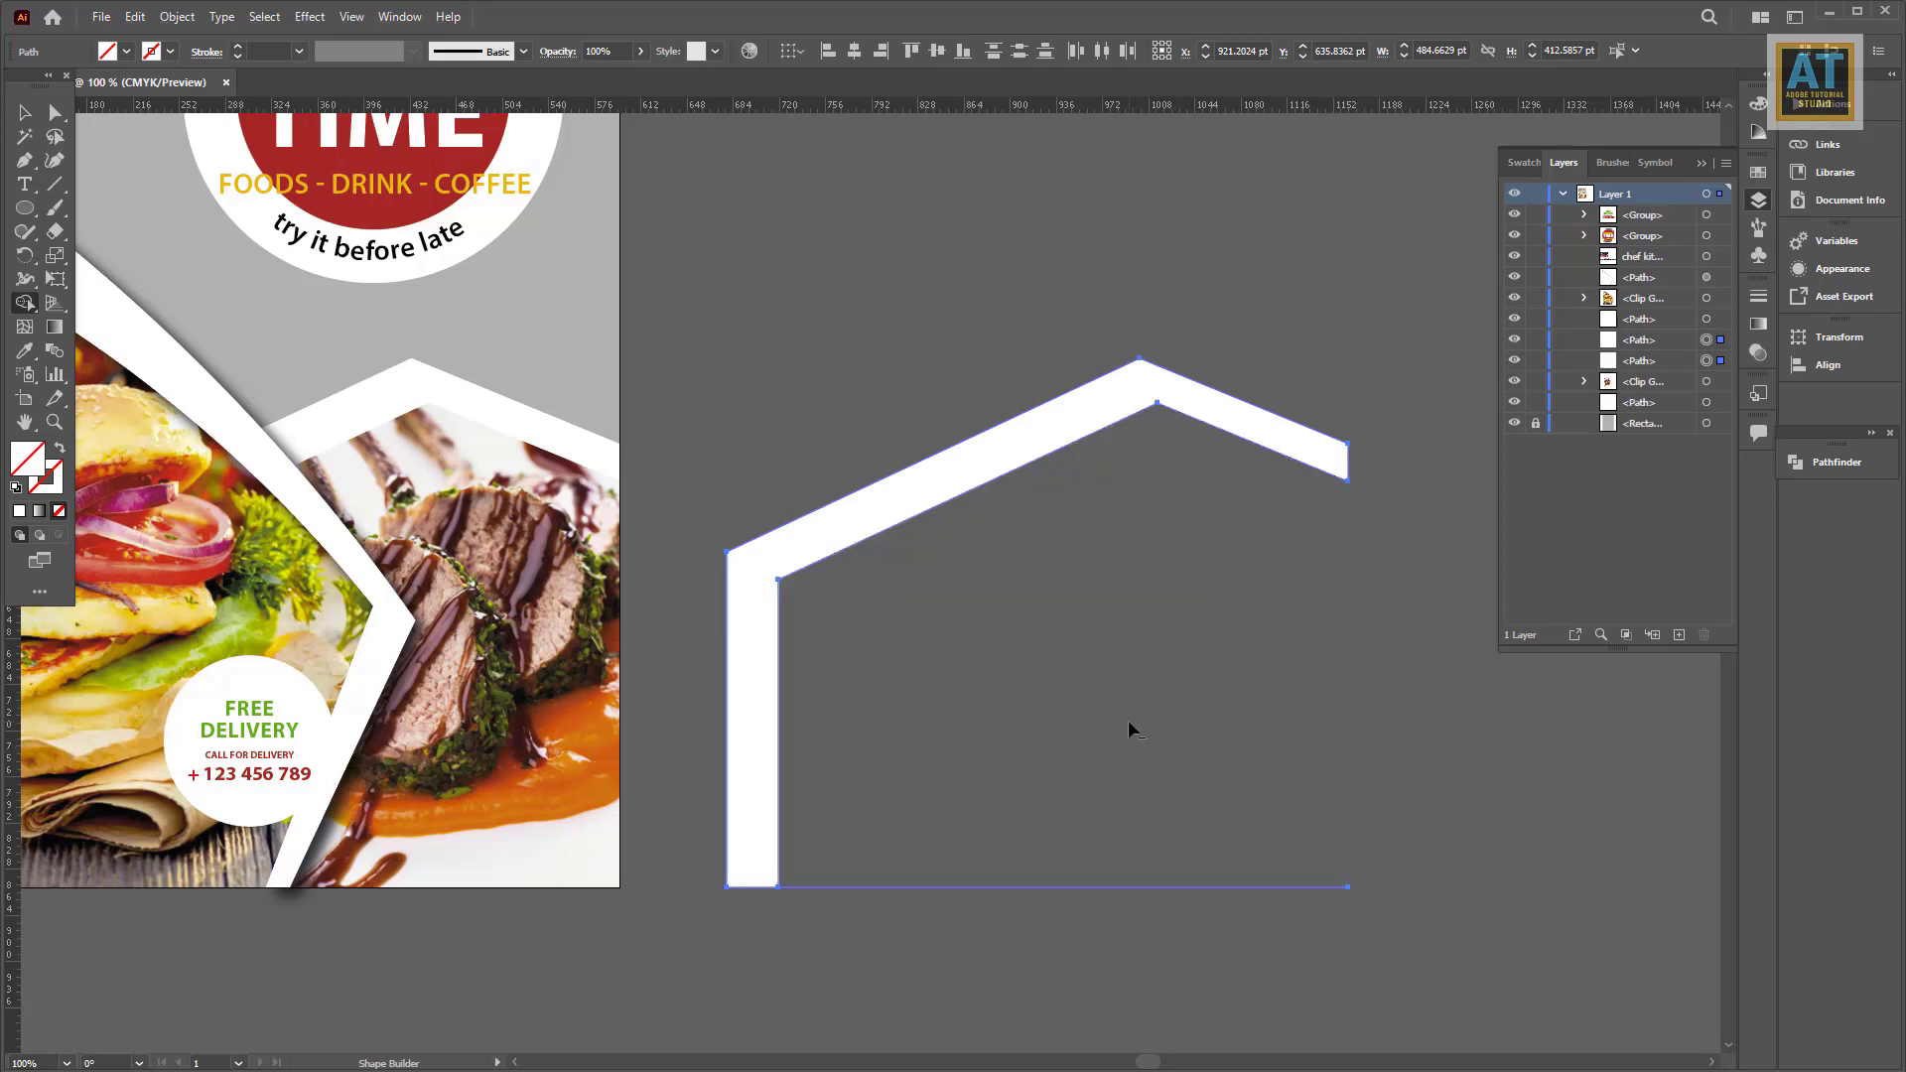
{"action": "left_click", "coordinate": [1095, 887], "text": "alt"}
{"action": "left_click", "coordinate": [25, 112]}
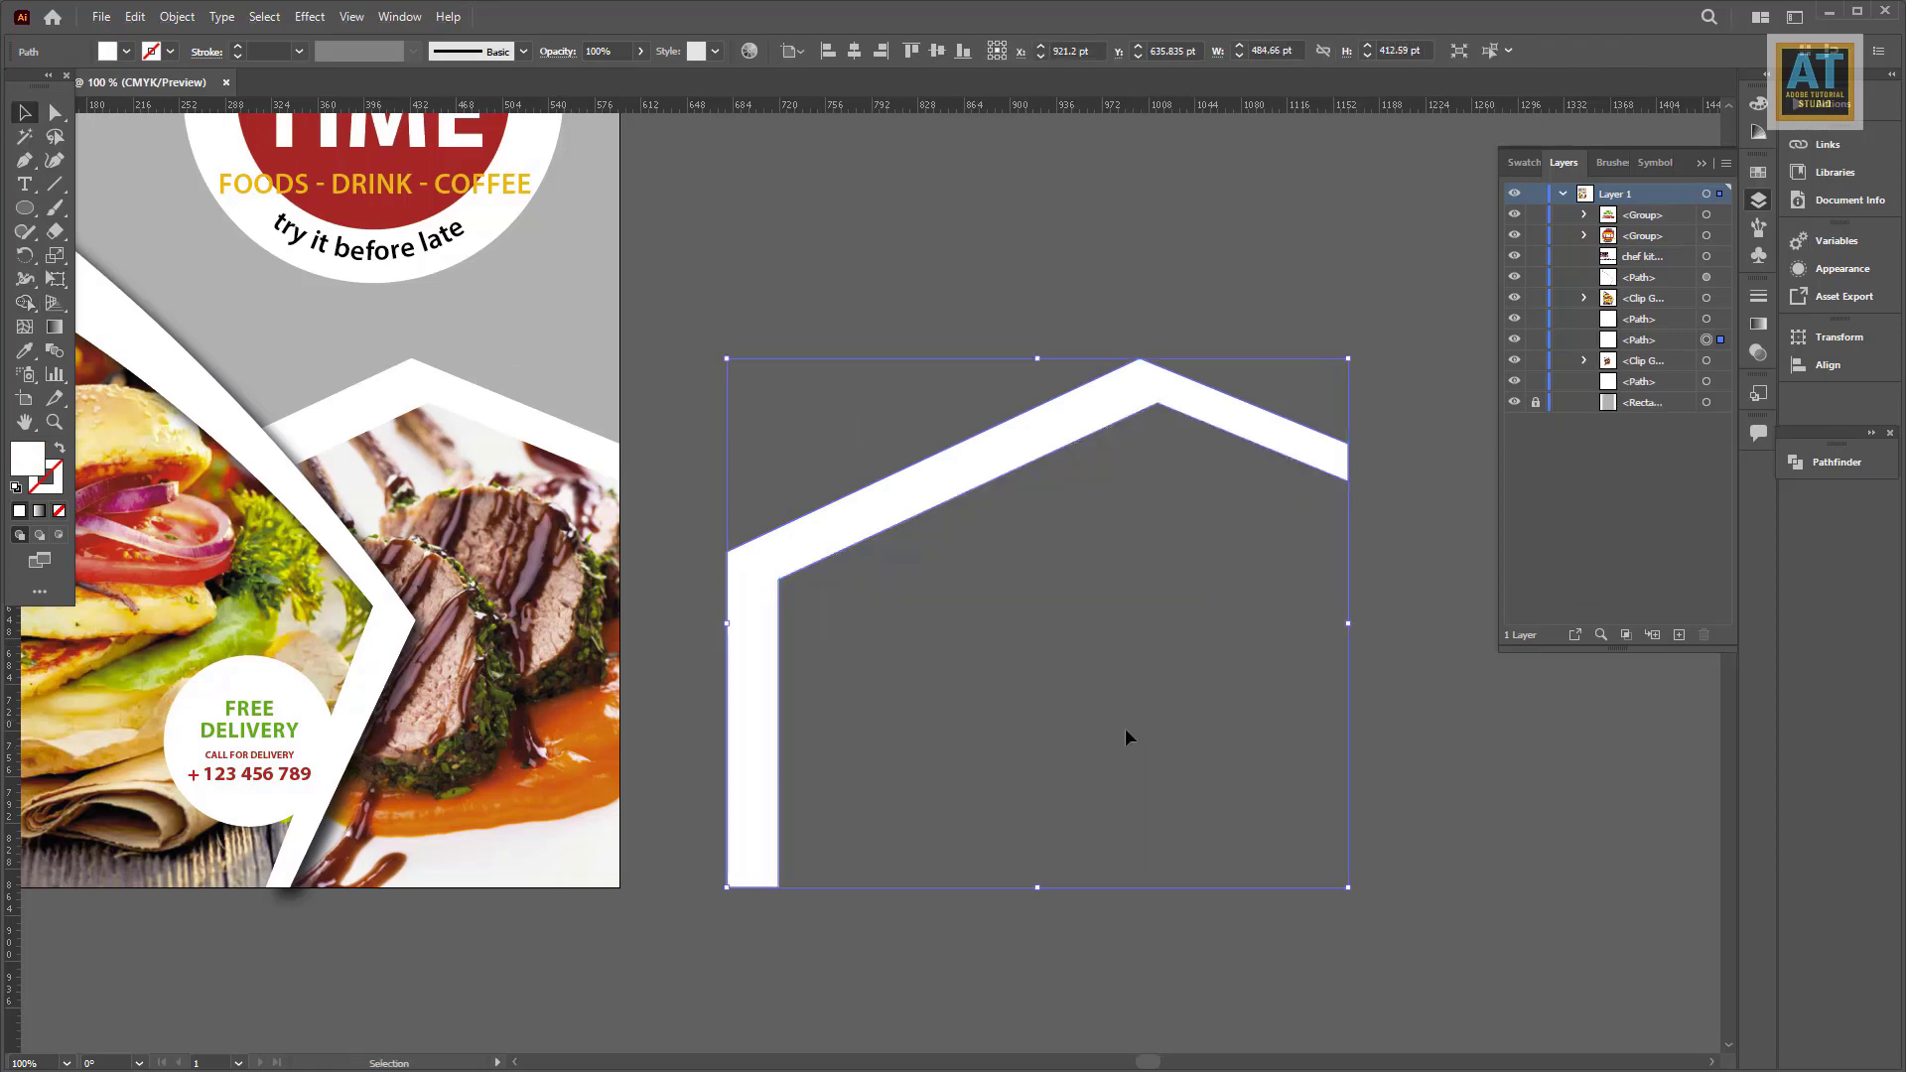
{"action": "left_click", "coordinate": [883, 55]}
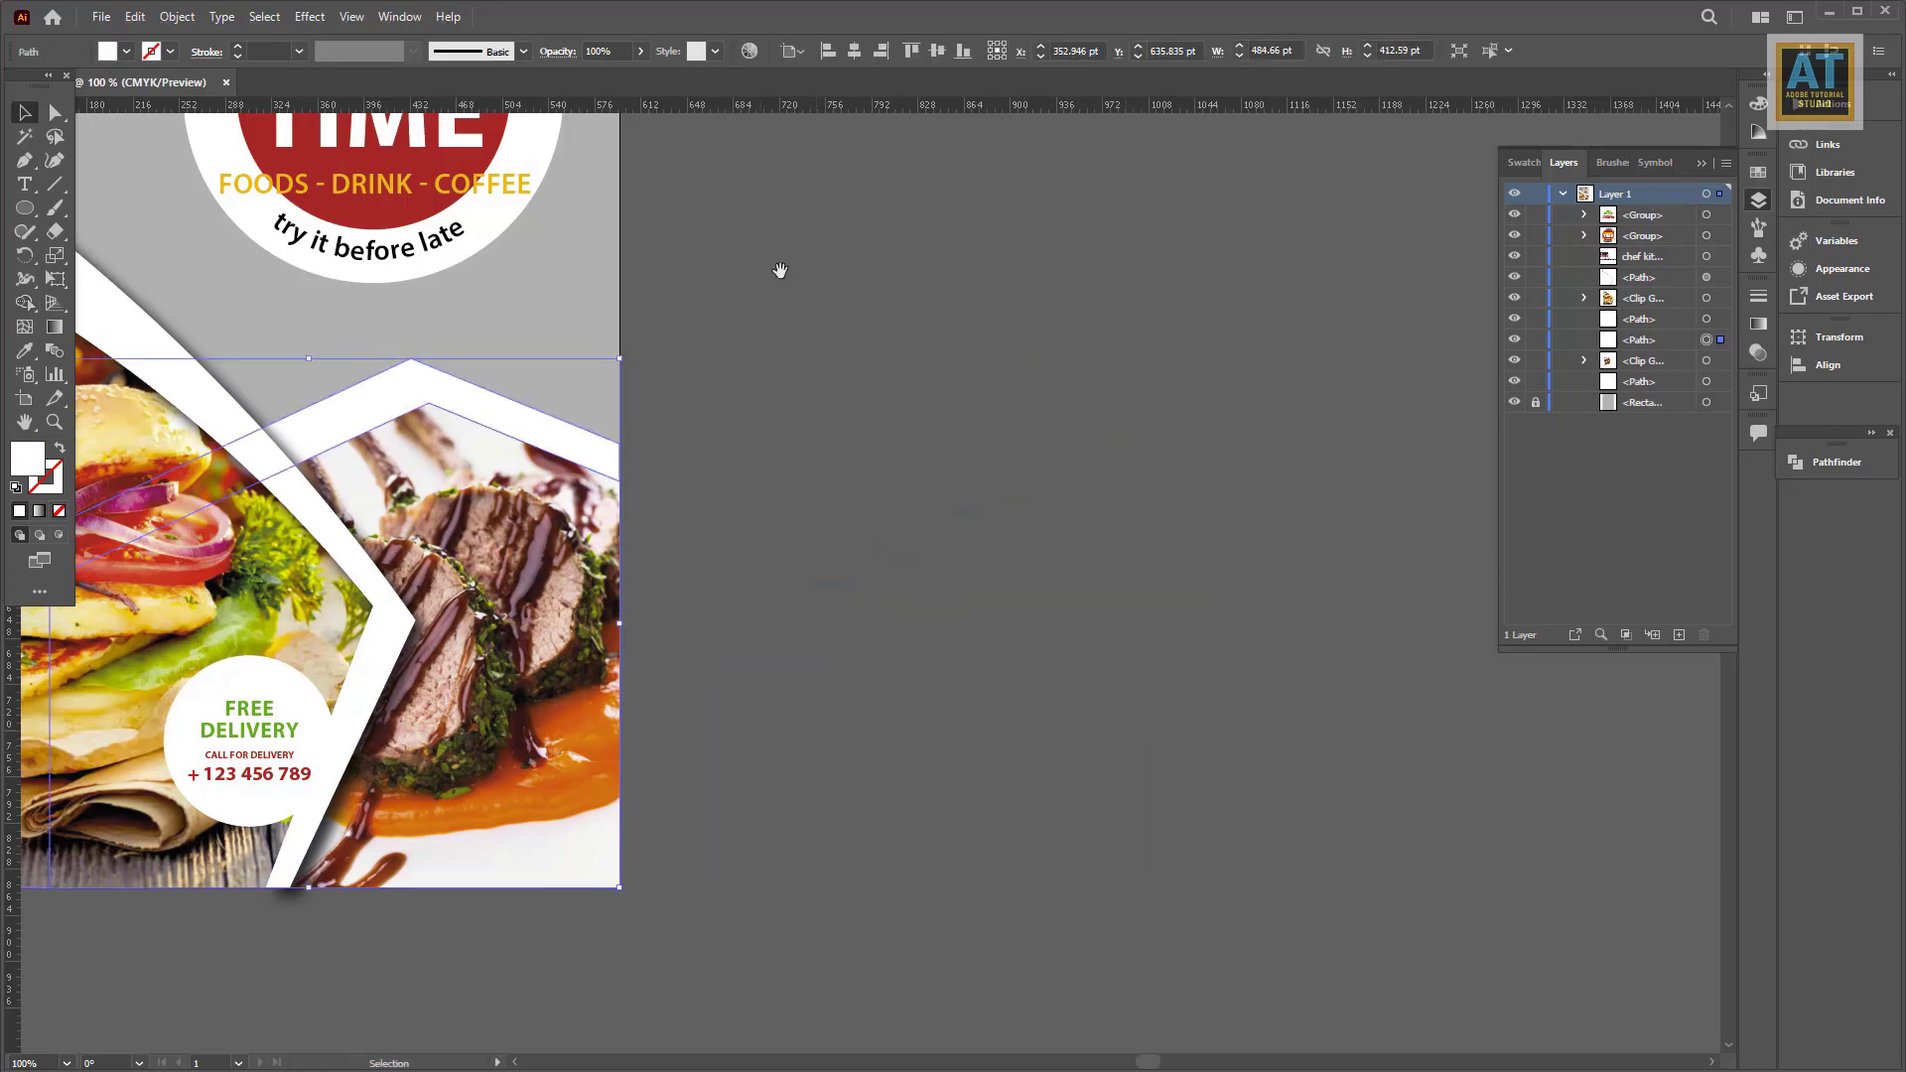
Step: Give the house-shaped frame the same drop shadow as the curved band
{"action": "left_click", "coordinate": [303, 18]}
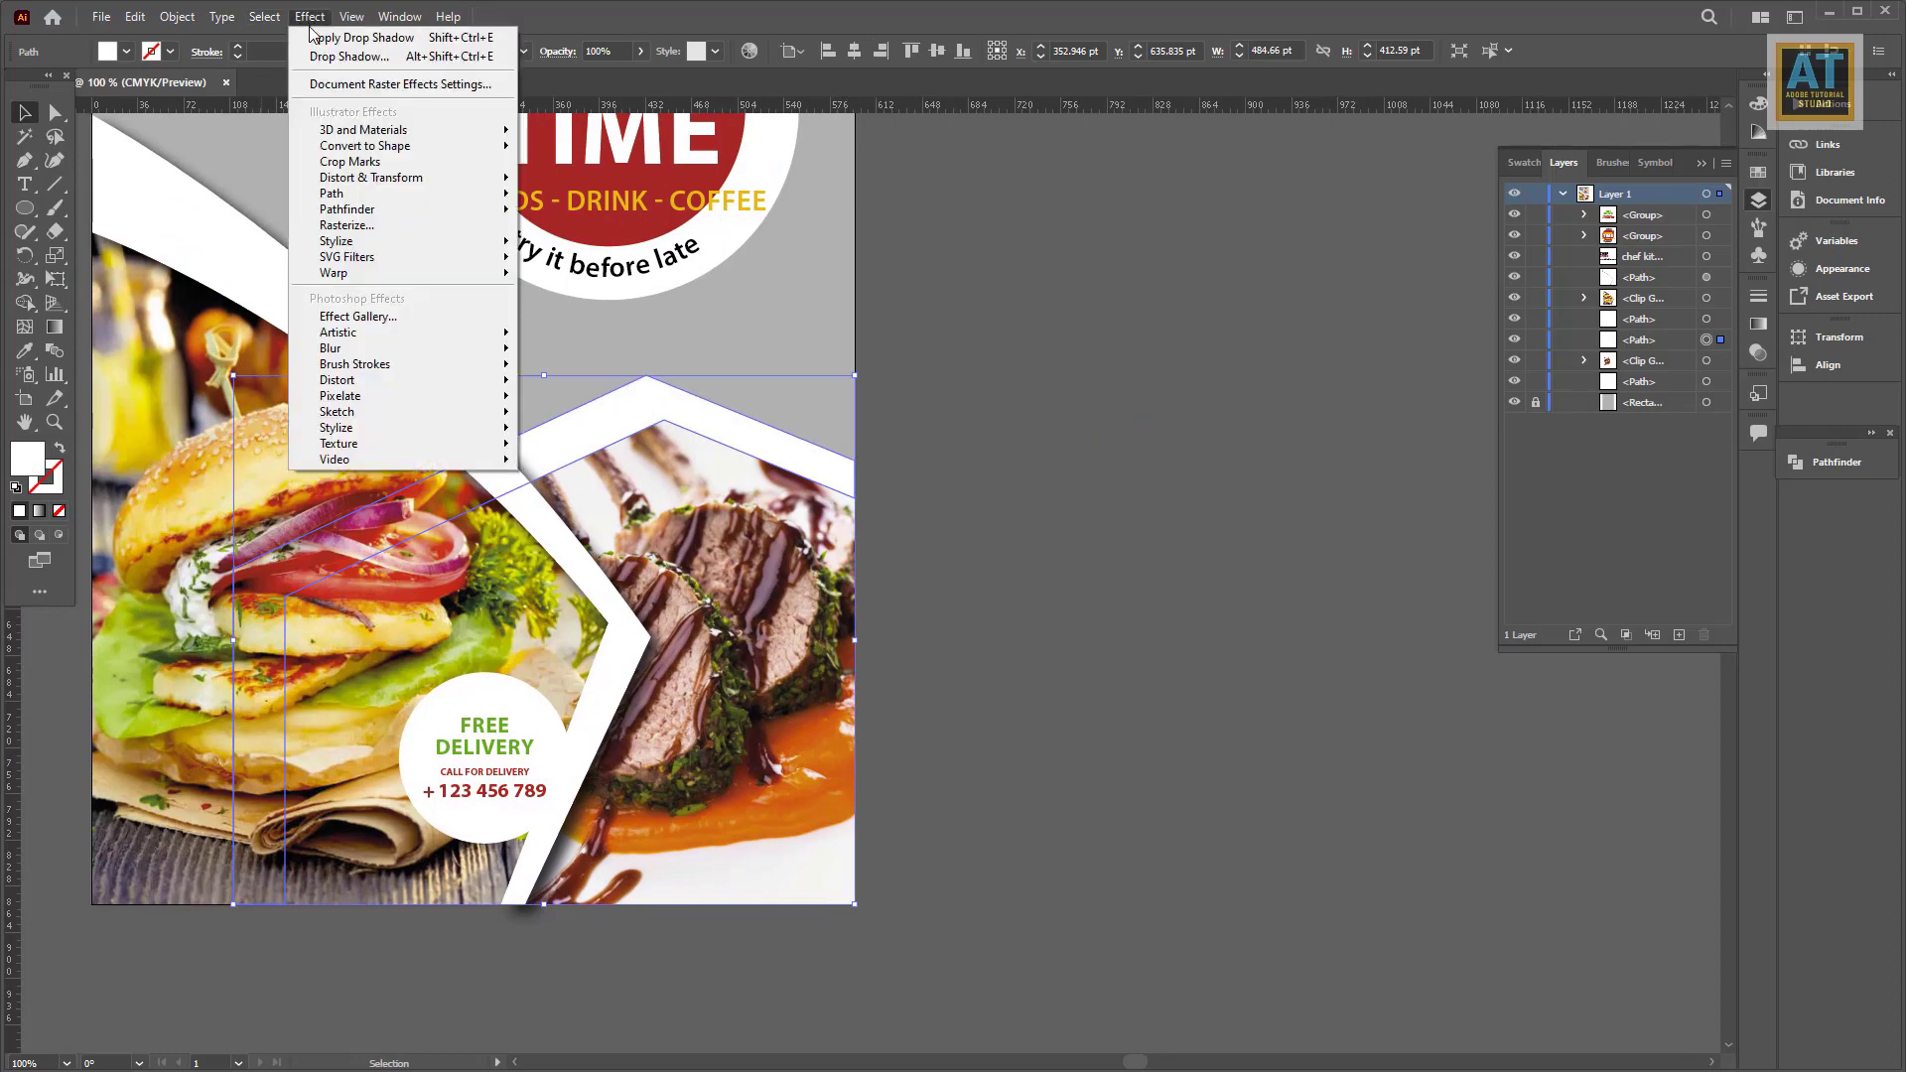
{"action": "left_click", "coordinate": [1059, 532]}
{"action": "mouse_move", "coordinate": [878, 454]}
{"action": "left_mouse_down"}
{"action": "mouse_move", "coordinate": [1242, 514]}
{"action": "mouse_move", "coordinate": [1291, 482]}
{"action": "left_mouse_up"}
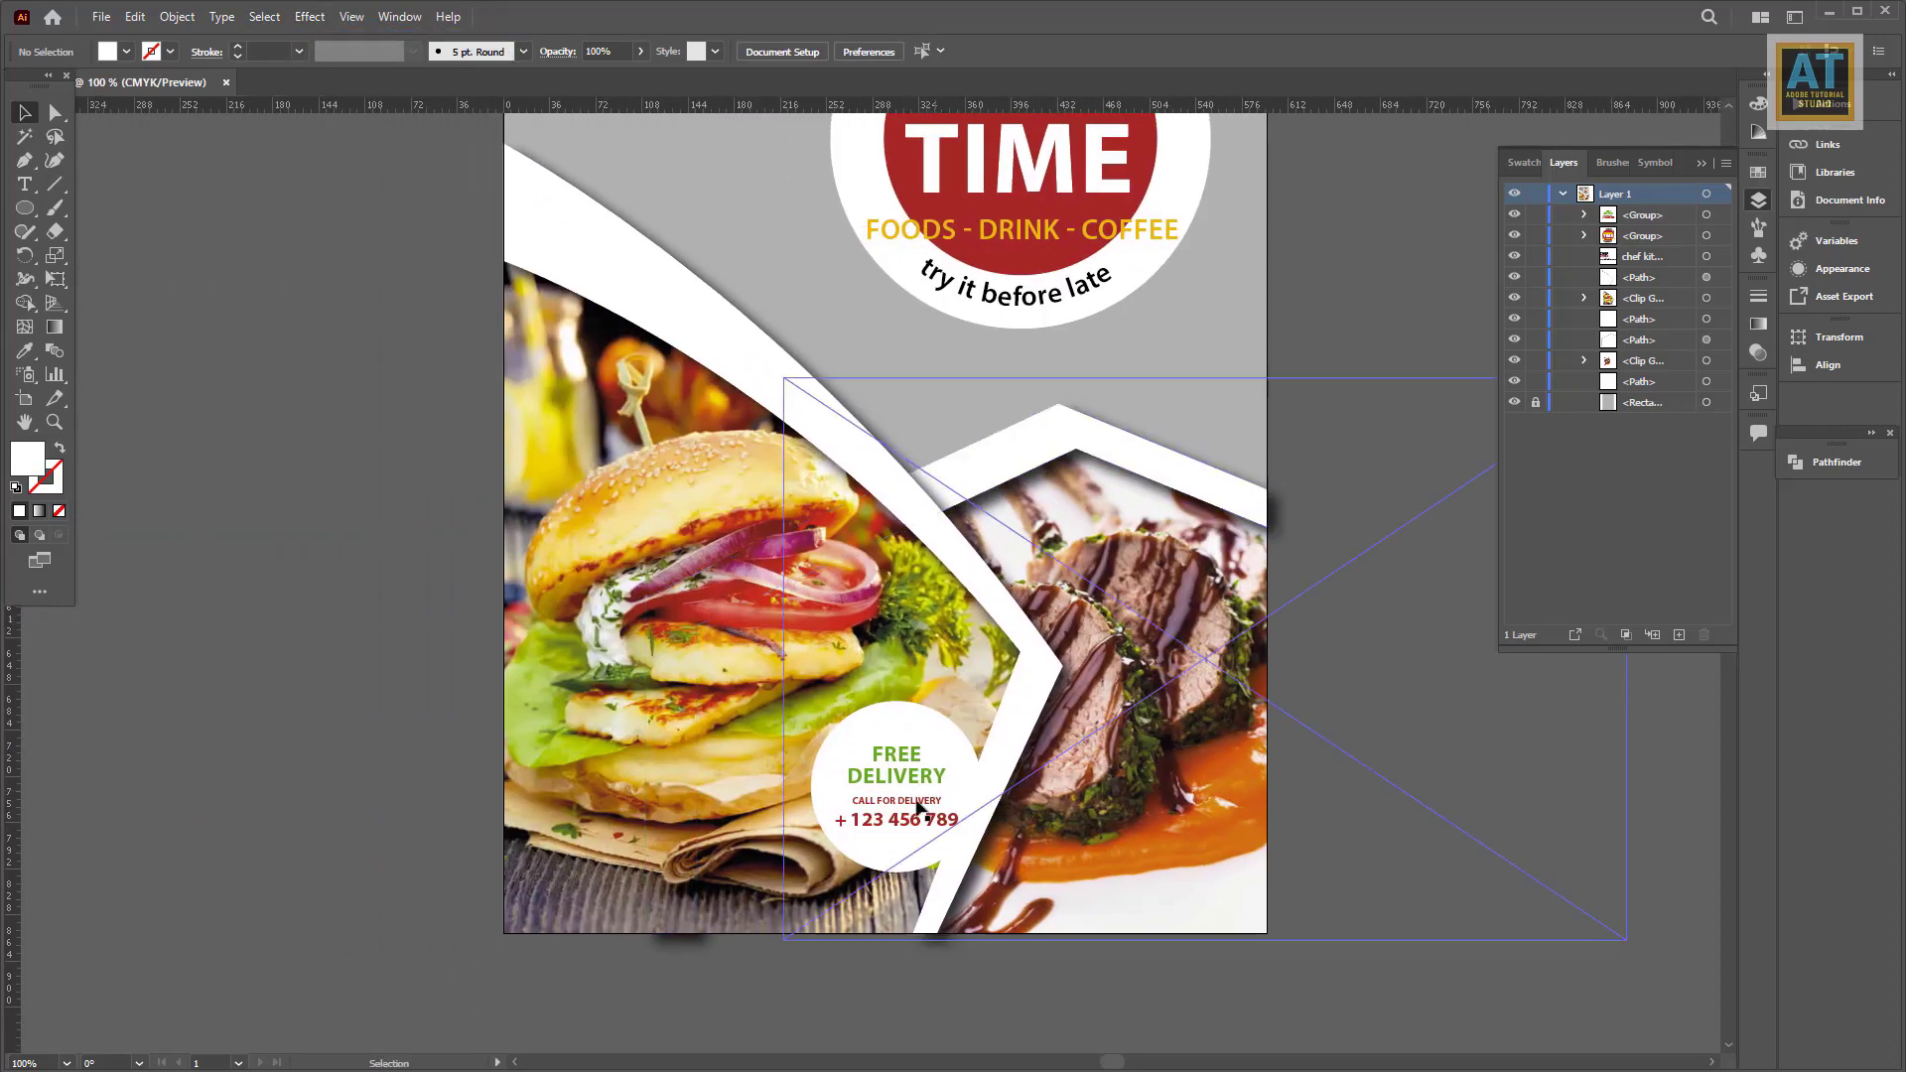
{"action": "left_click", "coordinate": [898, 784]}
Step: Enlarge the FREE DELIVERY circle to about 139.5 pt and give it a drop shadow
{"action": "key", "text": "ctrl+equal"}
{"action": "left_click_drag", "start_coordinate": [995, 906], "coordinate": [1001, 912]}
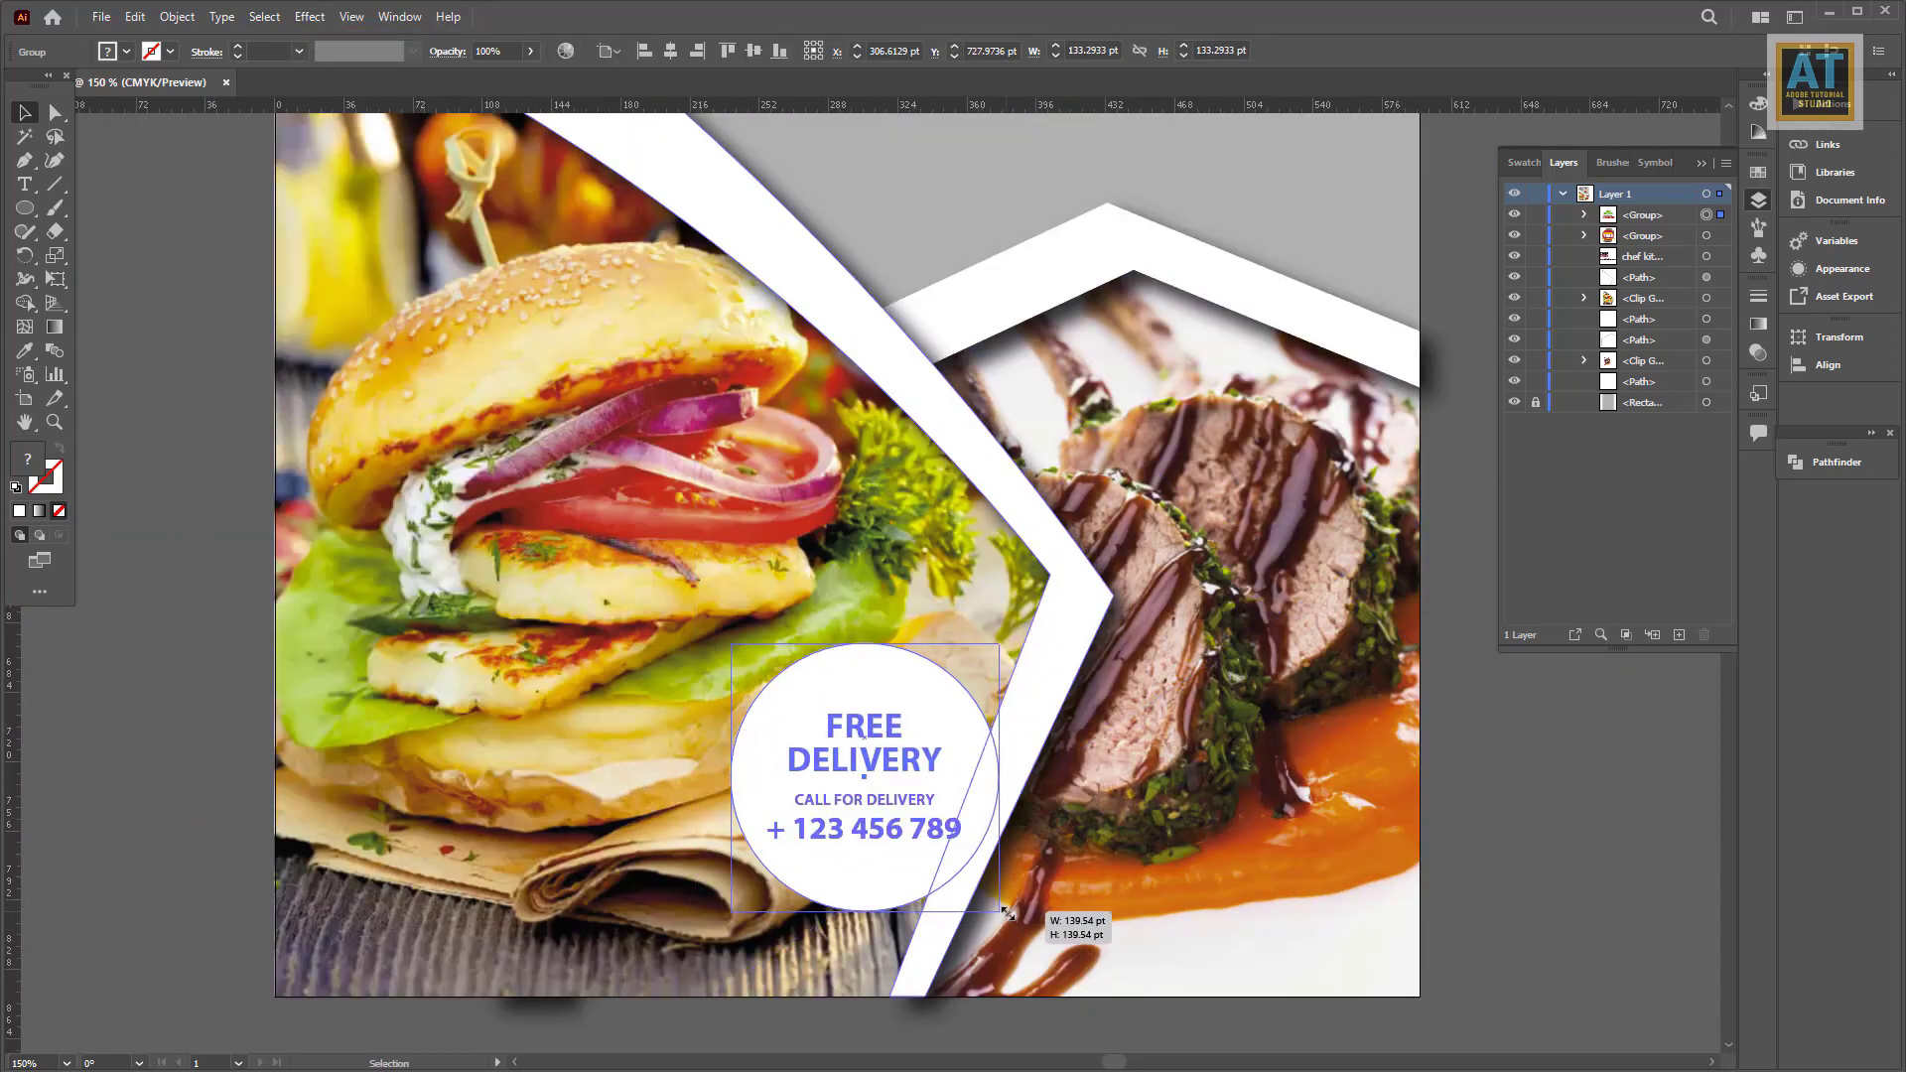
{"action": "left_click", "coordinate": [310, 17]}
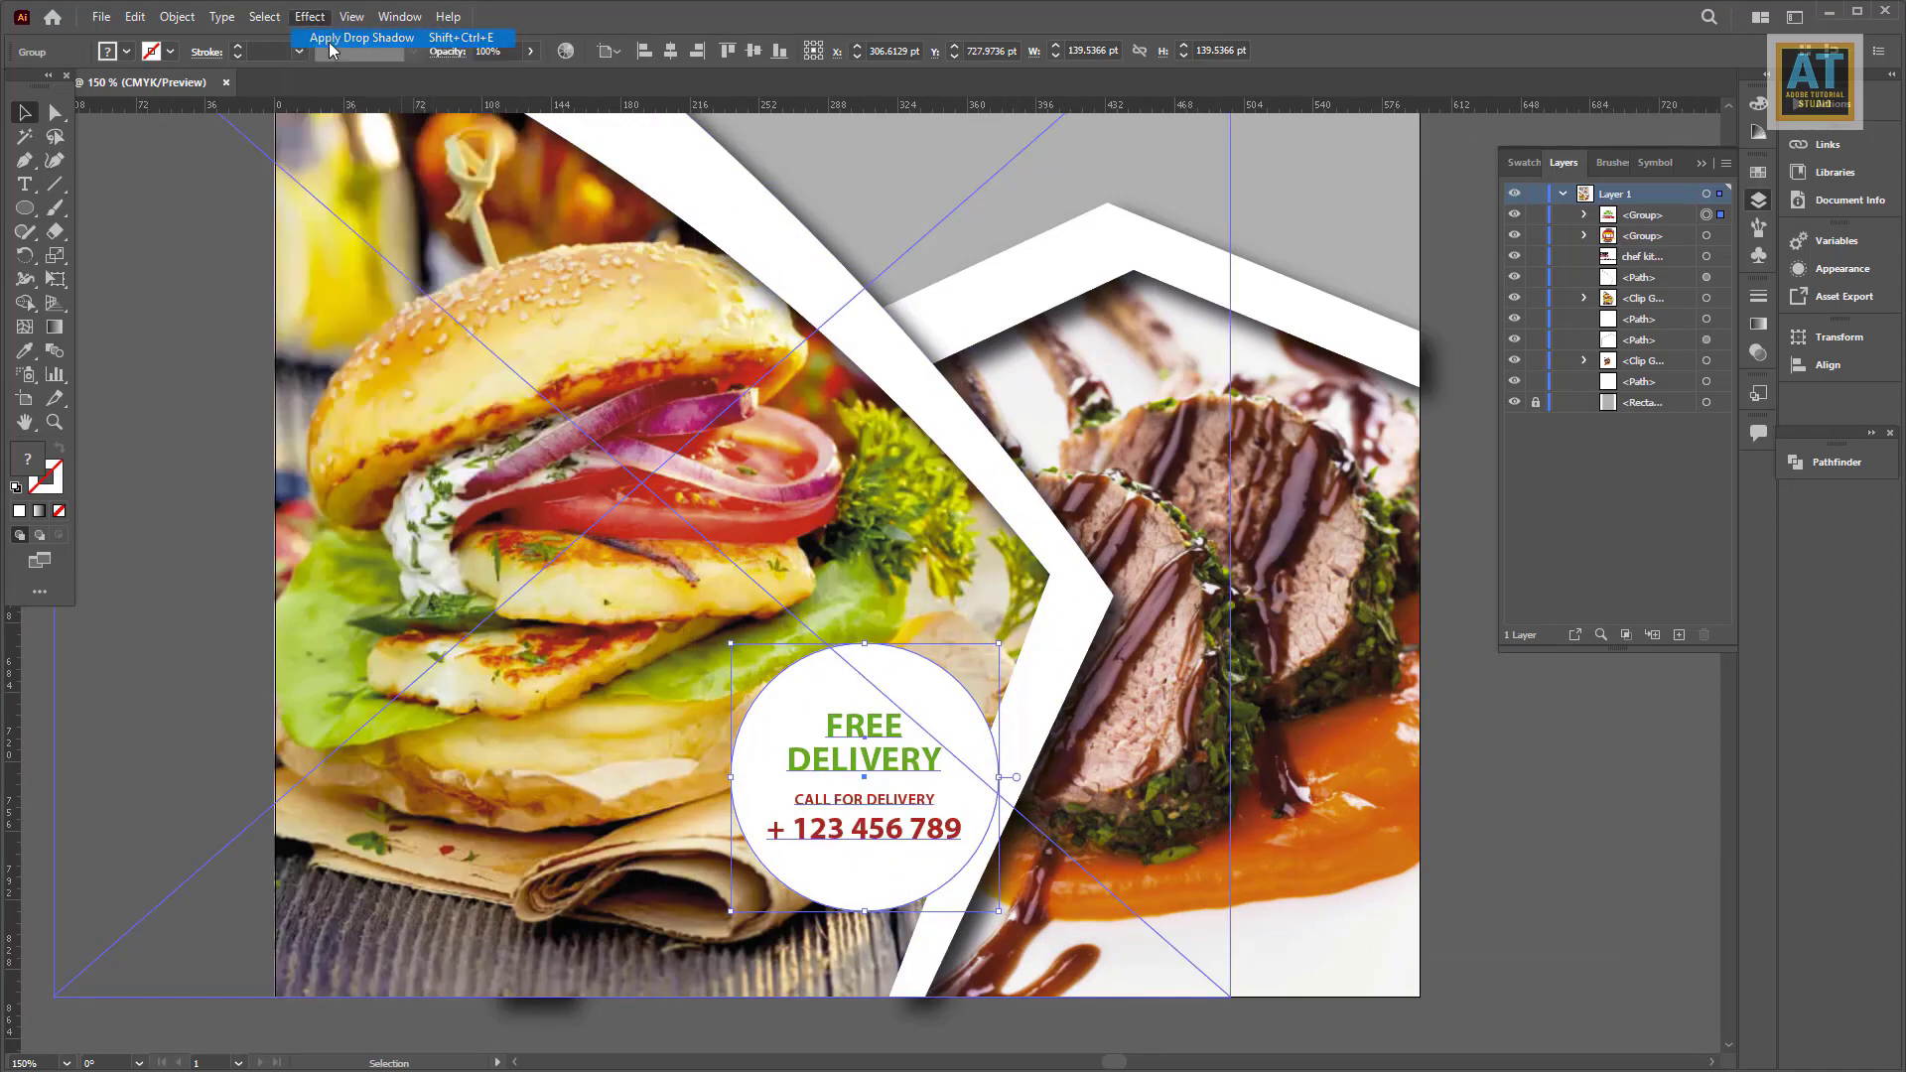
{"action": "left_click", "coordinate": [254, 496]}
{"action": "key", "text": "ctrl+minus"}
{"action": "key", "text": "ctrl+plus"}
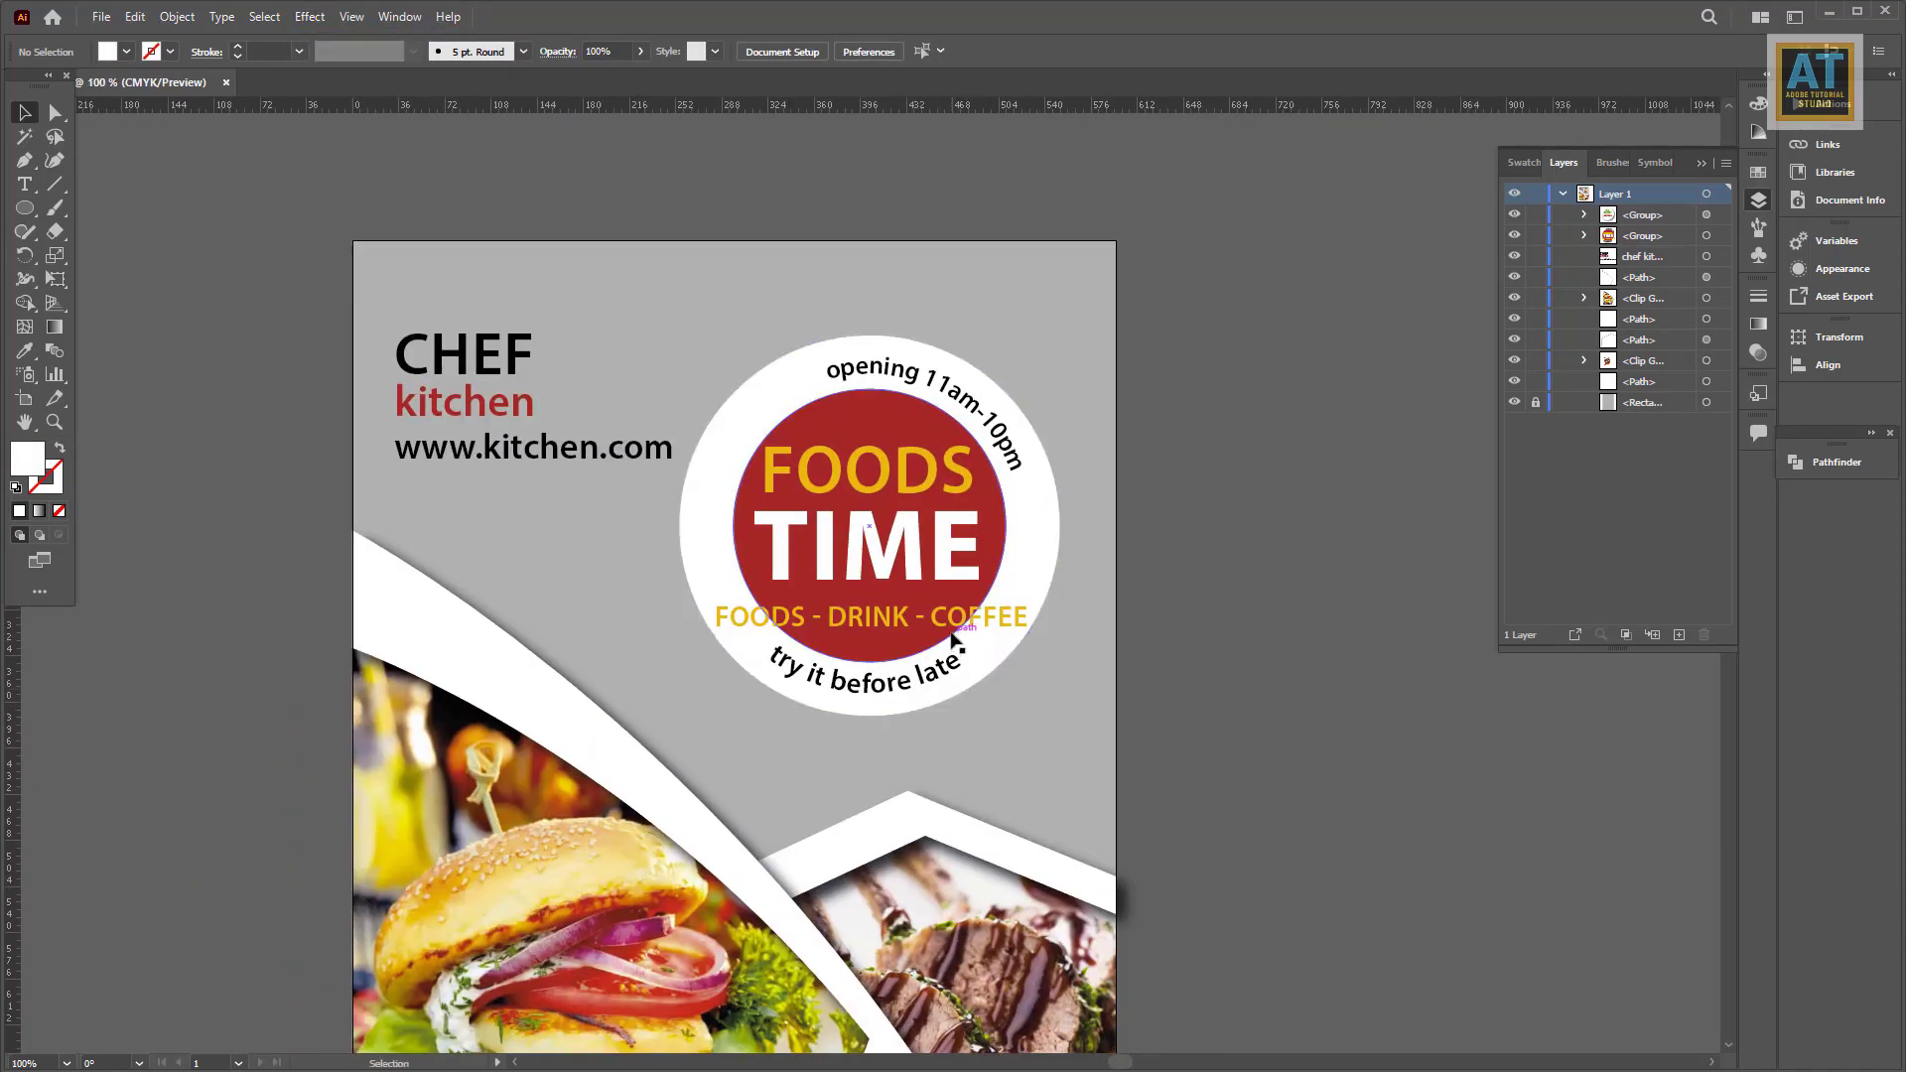
Step: Inside the FOODS TIME badge group, scale down the FOODS - DRINK - COFFEE text
{"action": "left_click", "coordinate": [1004, 680]}
{"action": "key", "text": "ctrl+plus"}
{"action": "key", "text": "ctrl+plus"}
{"action": "double_click", "coordinate": [955, 635]}
{"action": "left_click", "coordinate": [969, 620]}
{"action": "left_click_drag", "start_coordinate": [1107, 634], "coordinate": [1077, 645]}
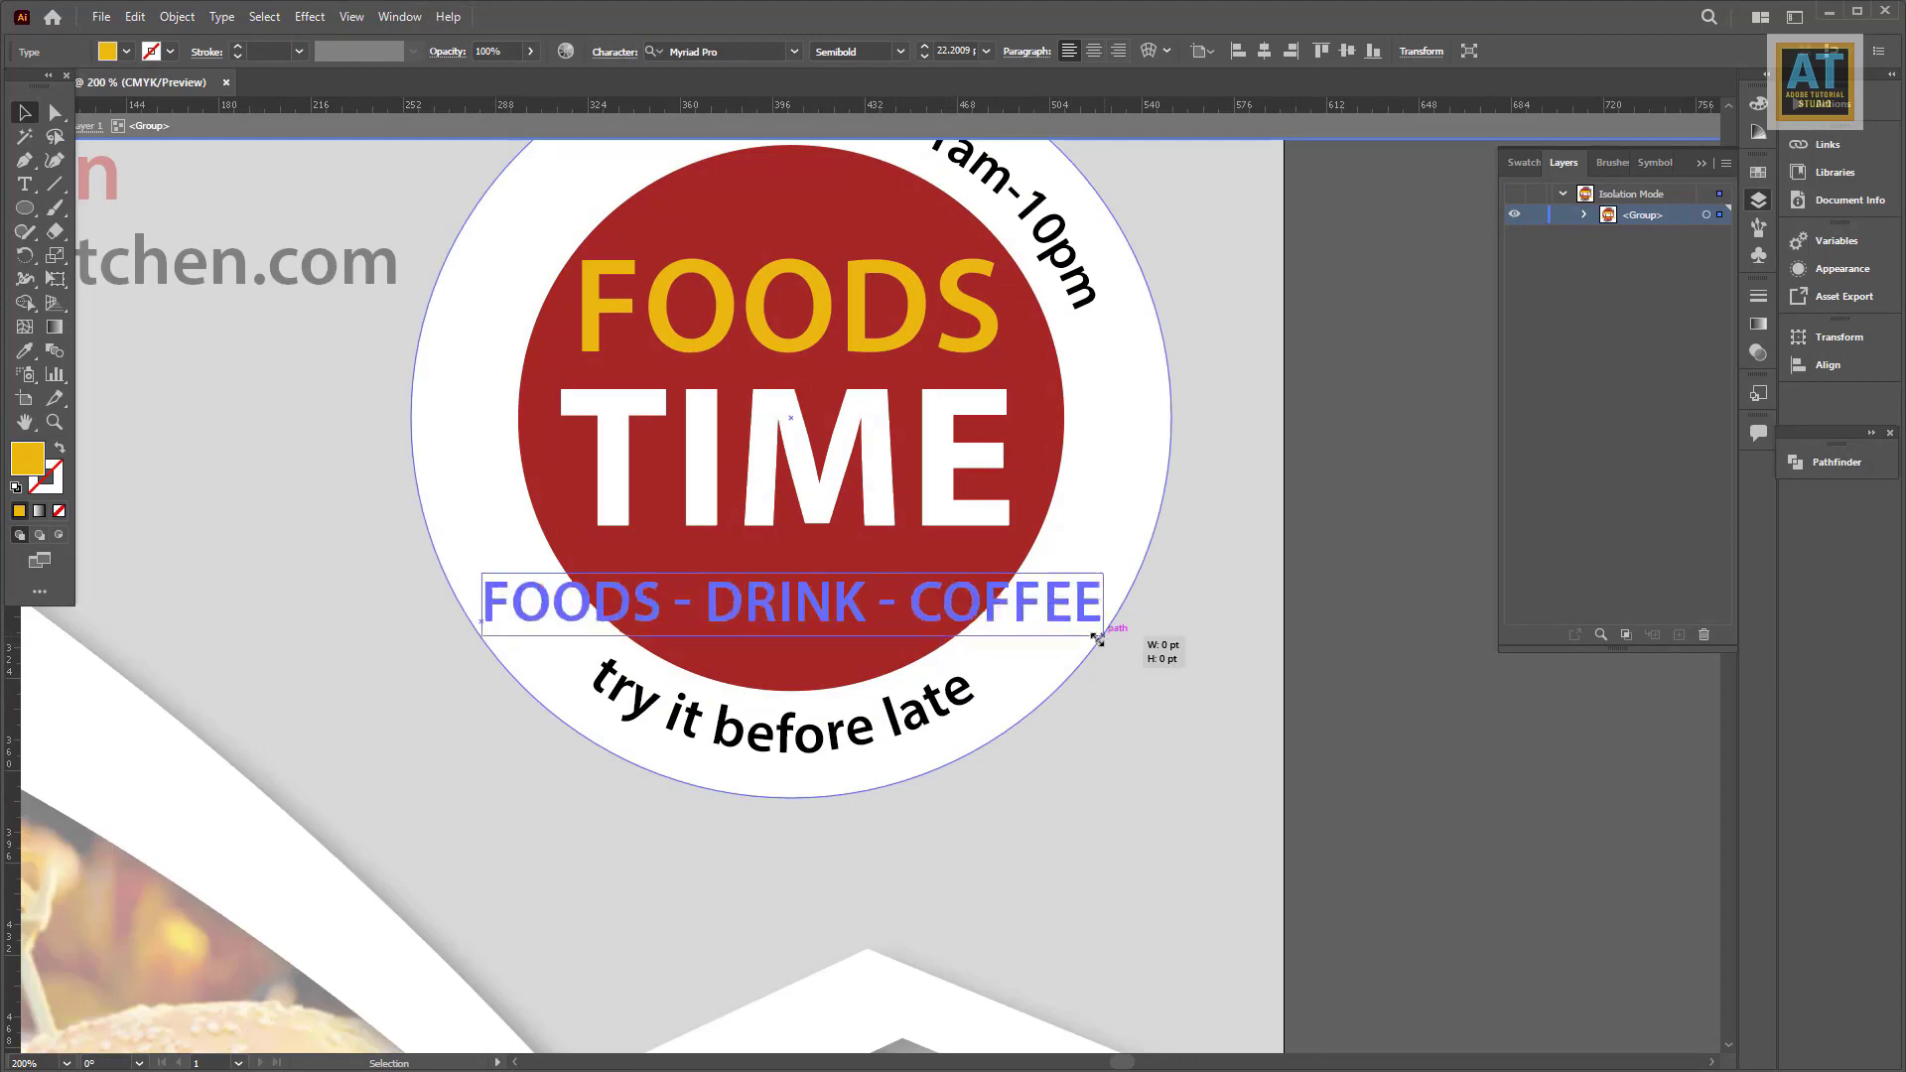
{"action": "key", "text": "ctrl+minus"}
{"action": "double_click", "coordinate": [1241, 667]}
{"action": "double_click", "coordinate": [891, 556]}
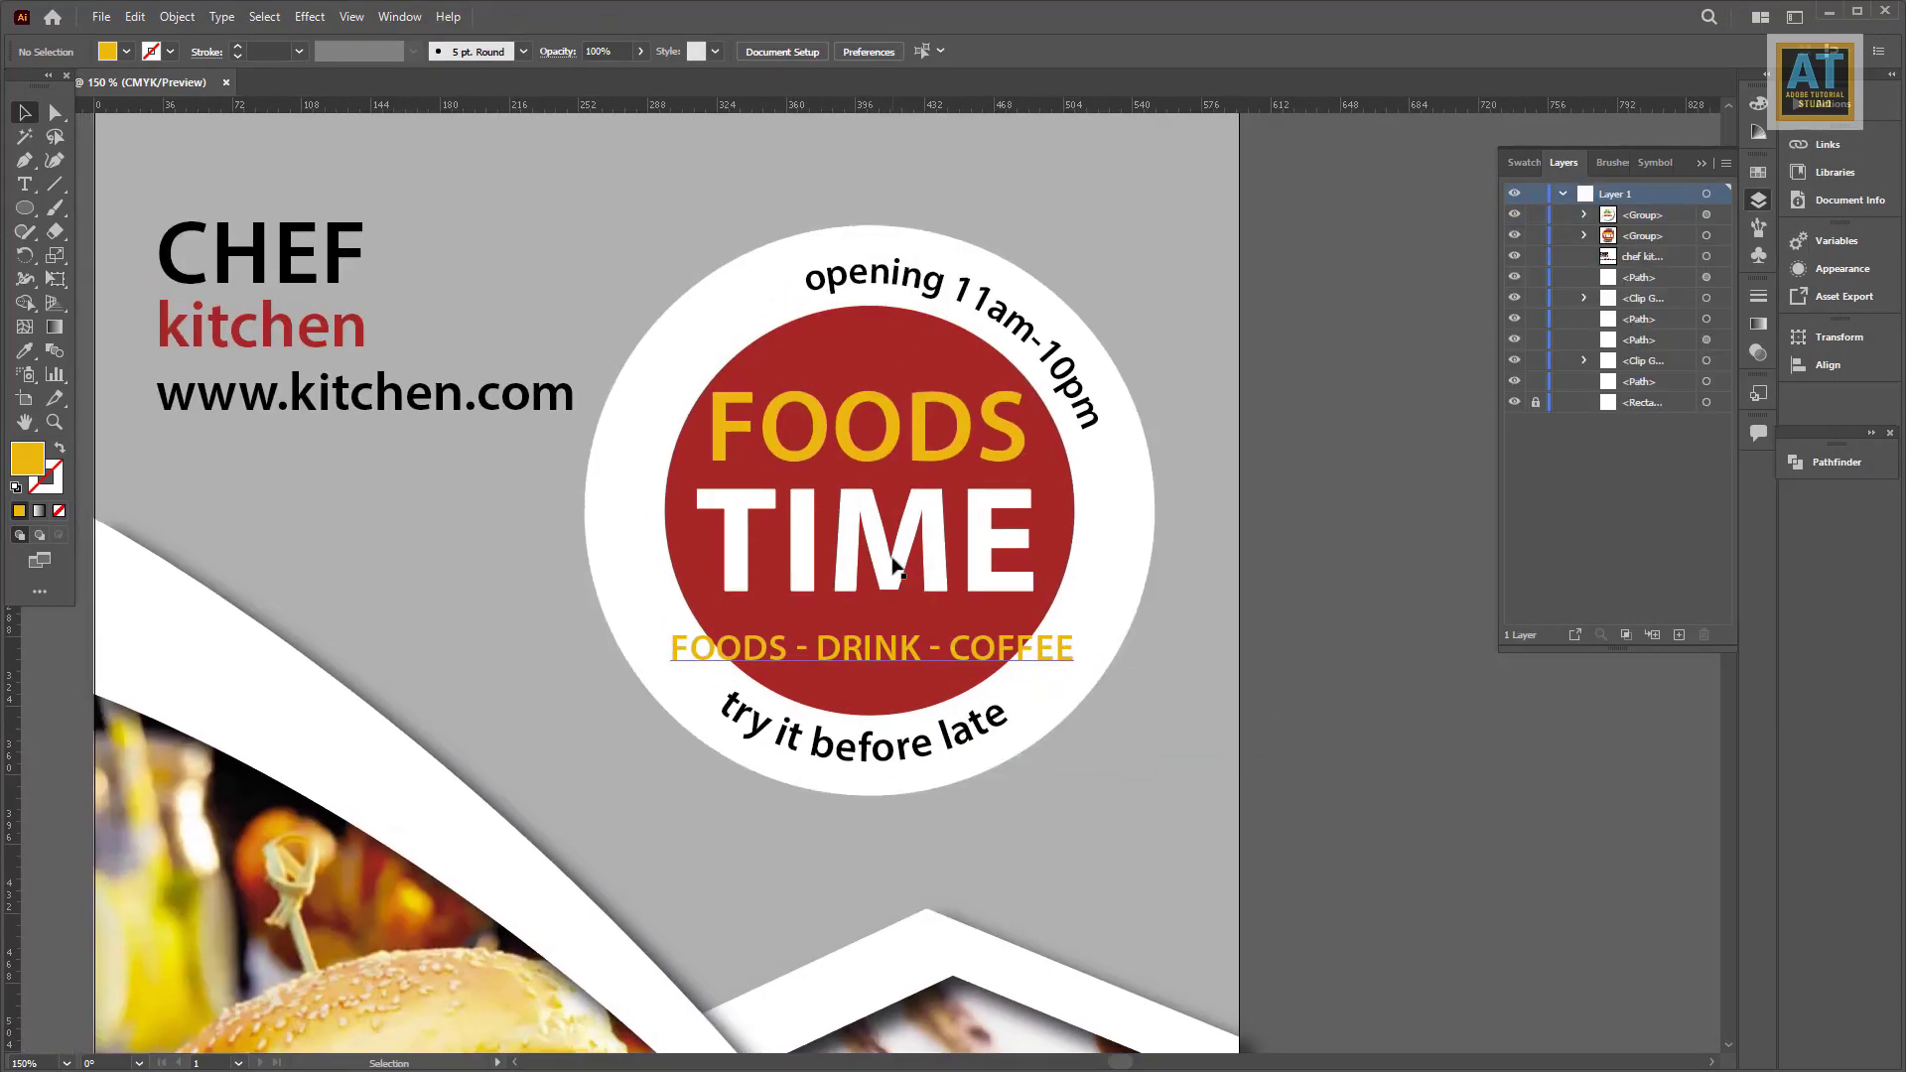
{"action": "left_click", "coordinate": [890, 558]}
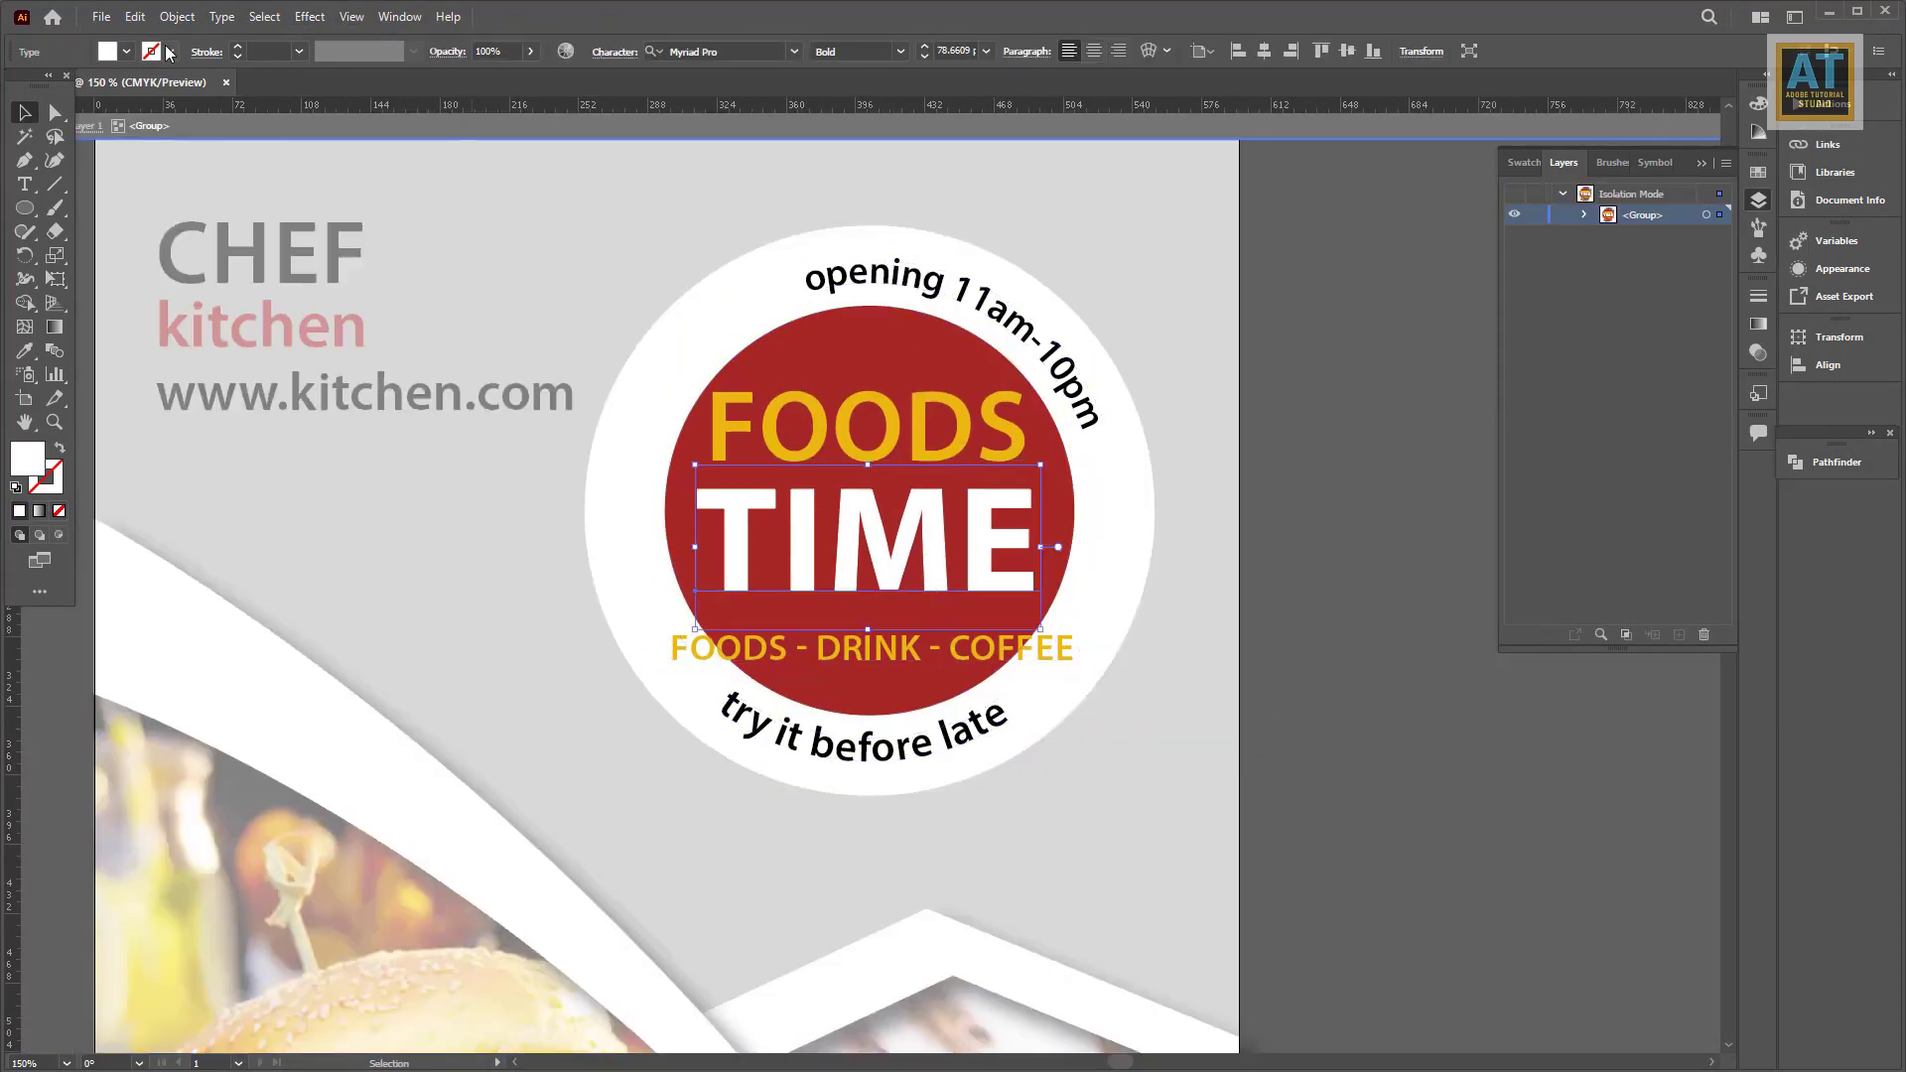
Step: Give the TIME text a white 18 pt outline
{"action": "left_click", "coordinate": [238, 47]}
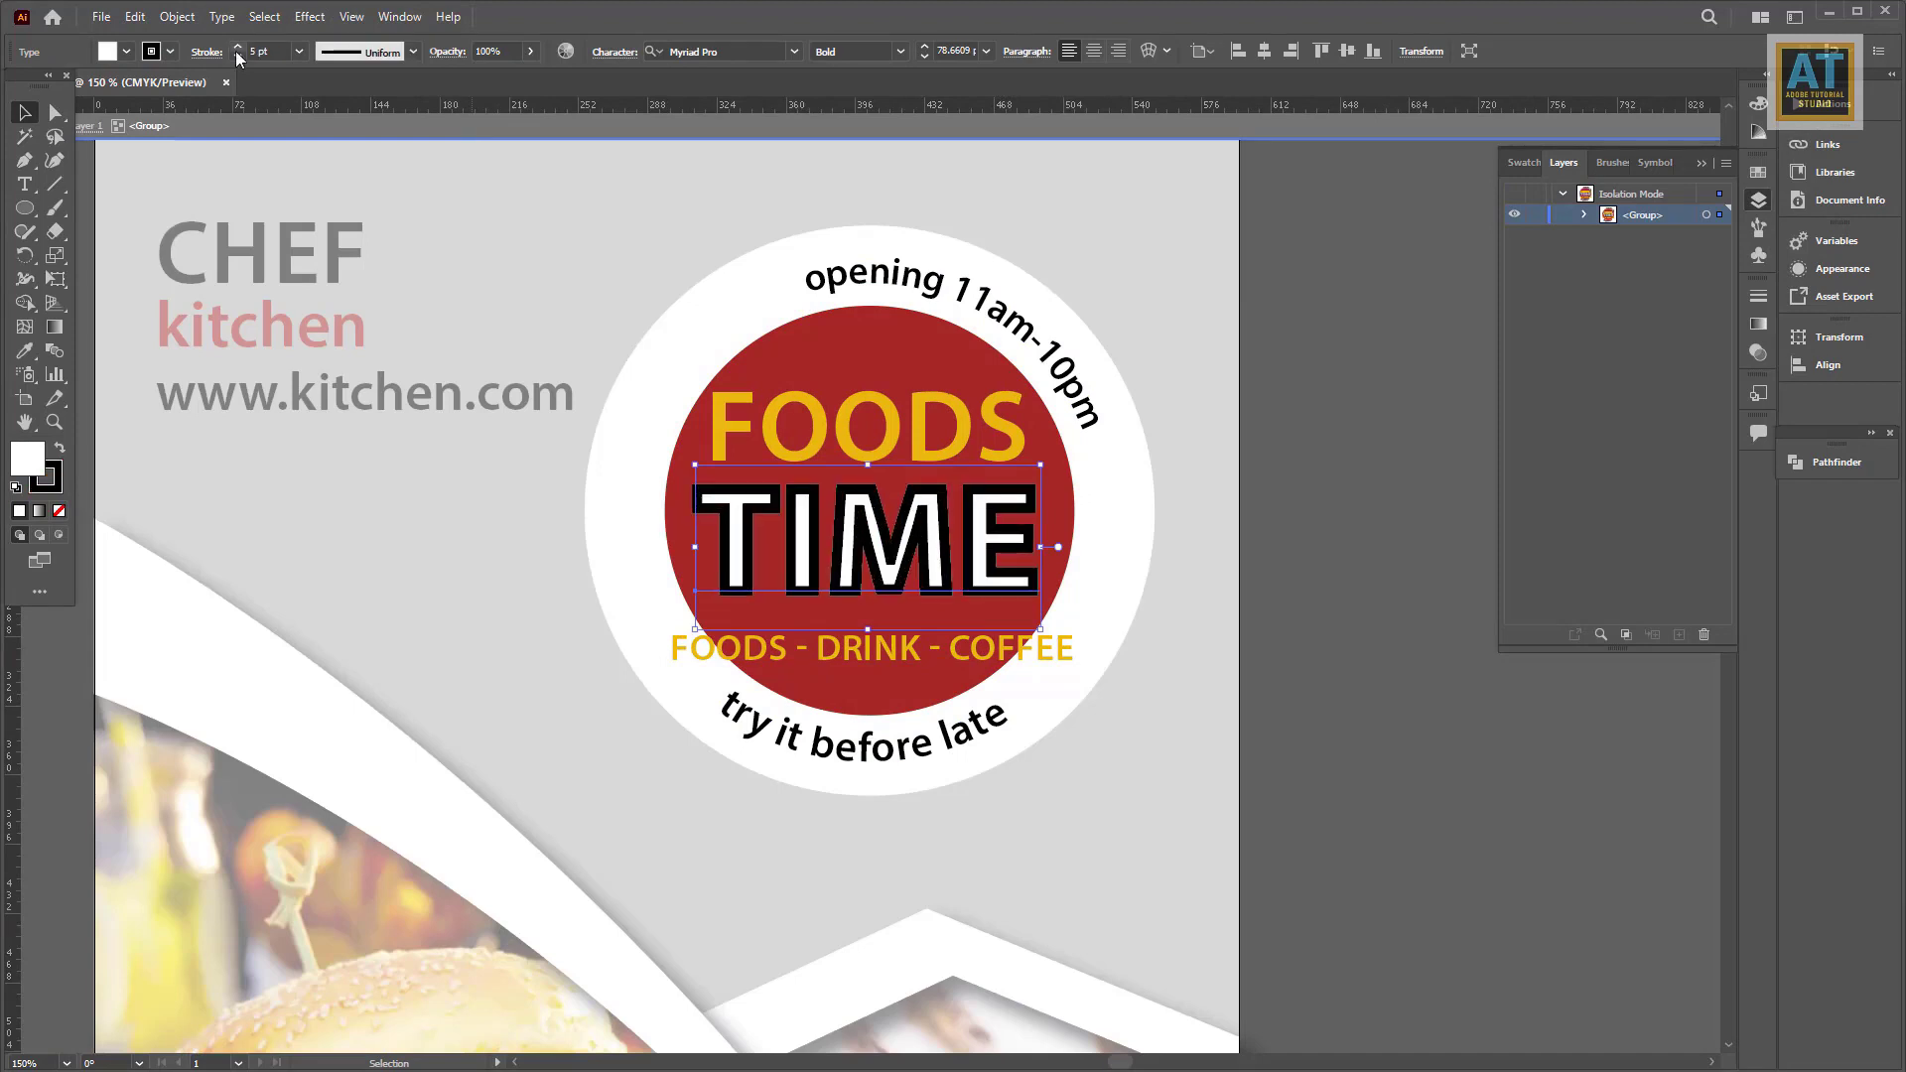
{"action": "left_click", "coordinate": [238, 48]}
{"action": "left_click", "coordinate": [238, 47]}
{"action": "left_click", "coordinate": [1758, 296]}
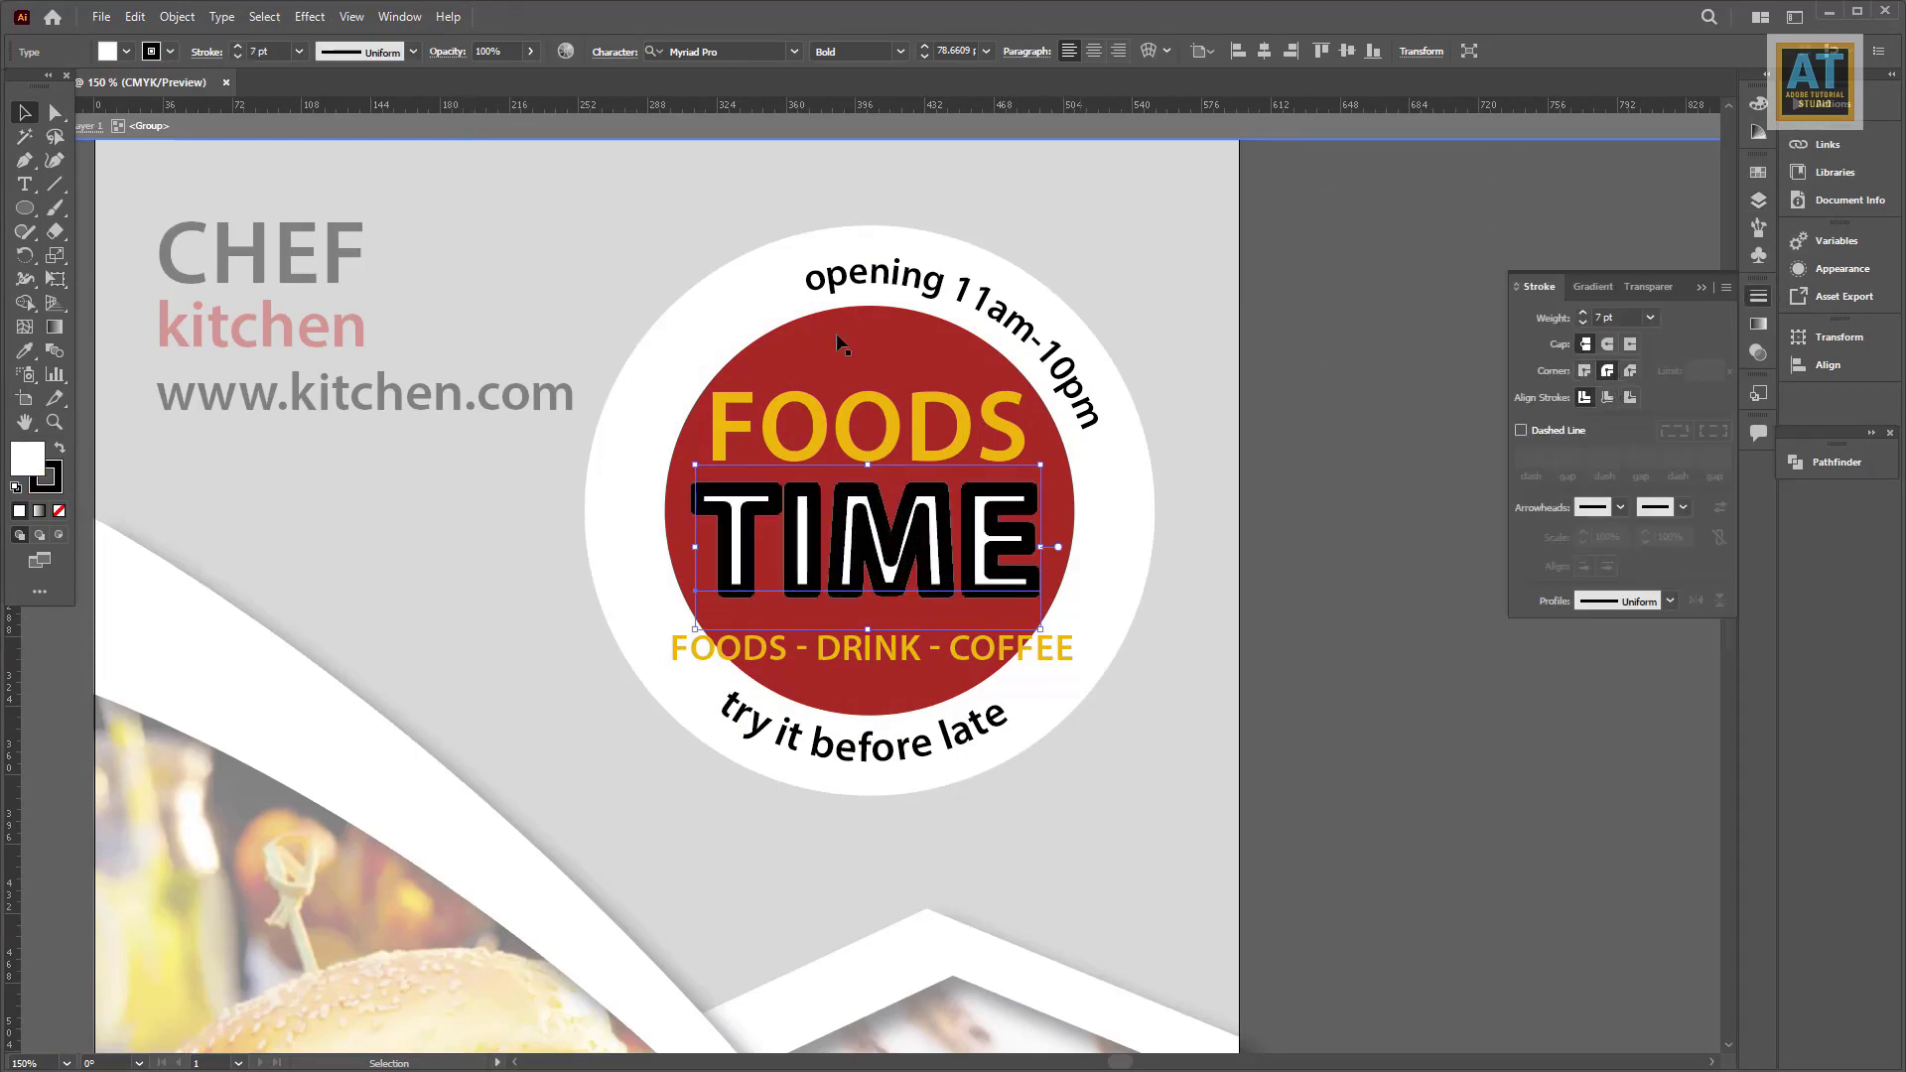
{"action": "left_click", "coordinate": [239, 48]}
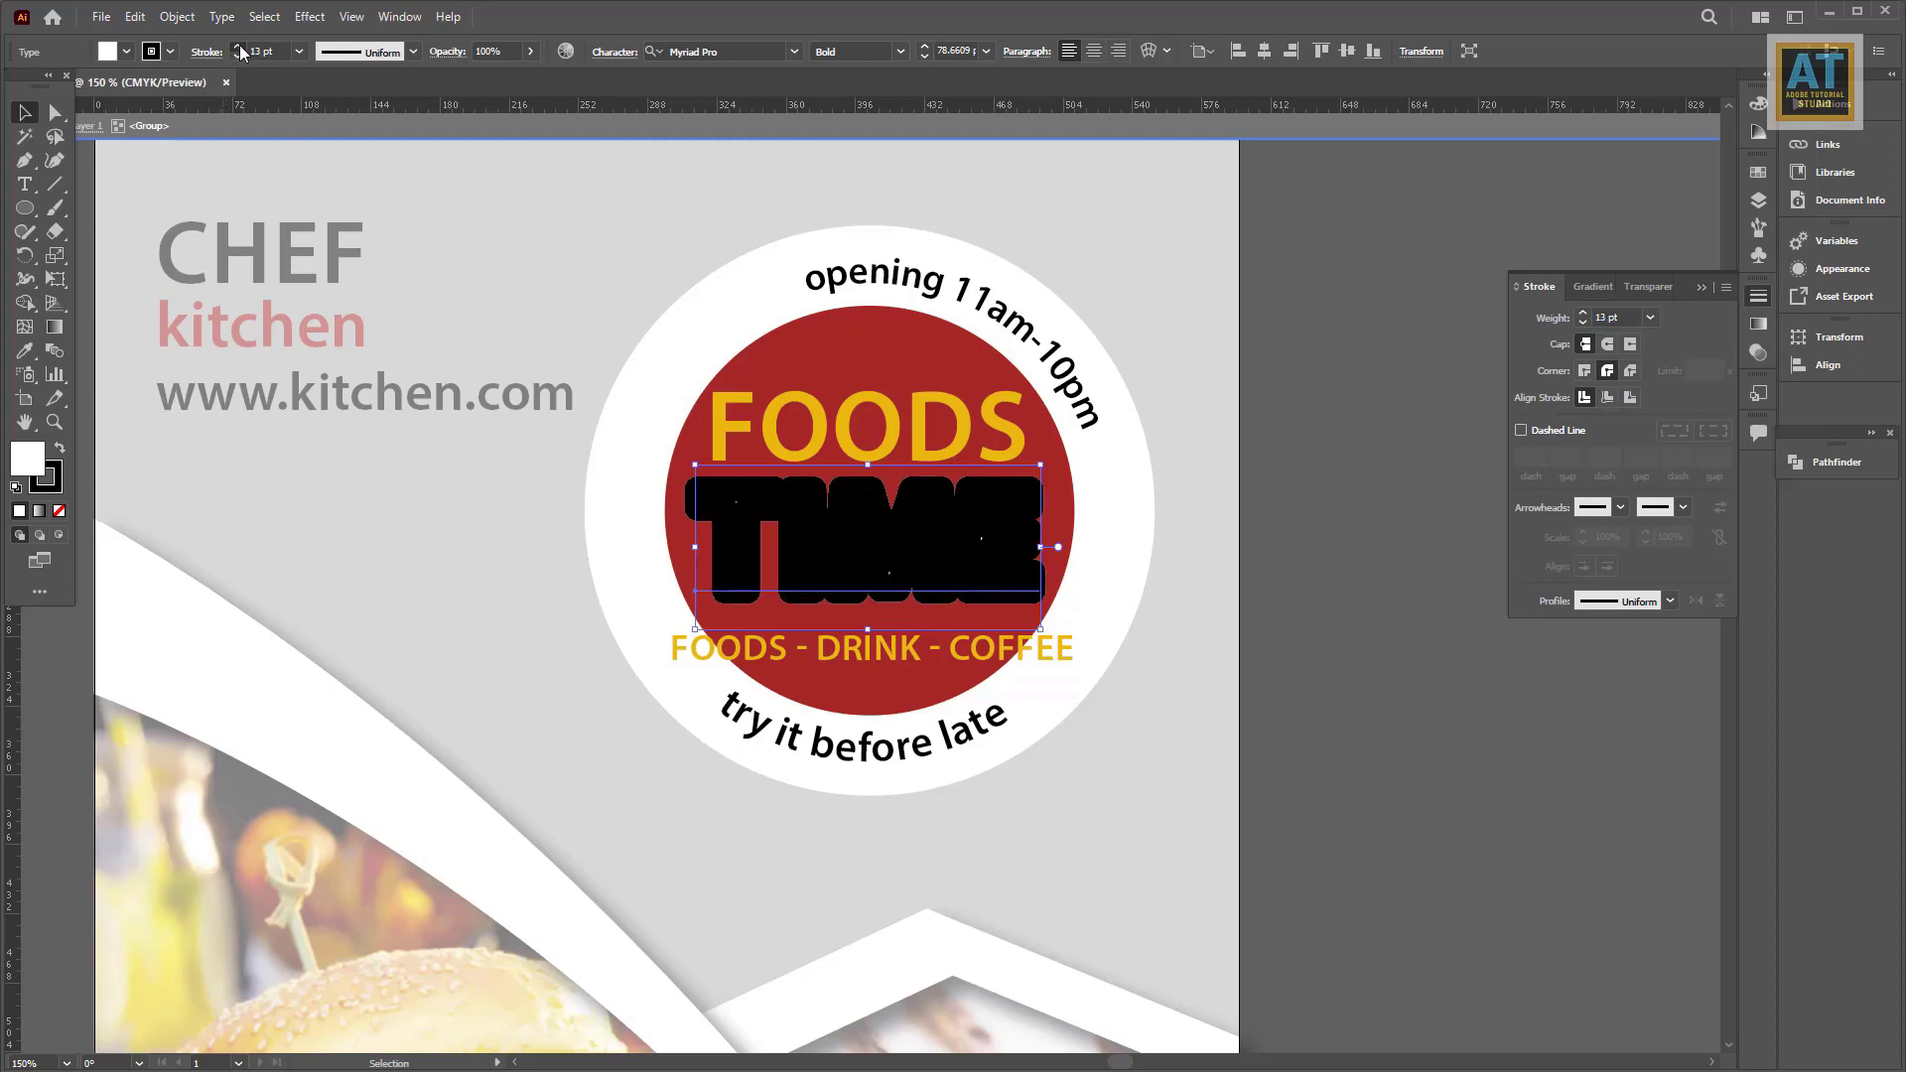
{"action": "left_click", "coordinate": [239, 48]}
{"action": "left_click", "coordinate": [169, 51]}
{"action": "left_click", "coordinate": [41, 86]}
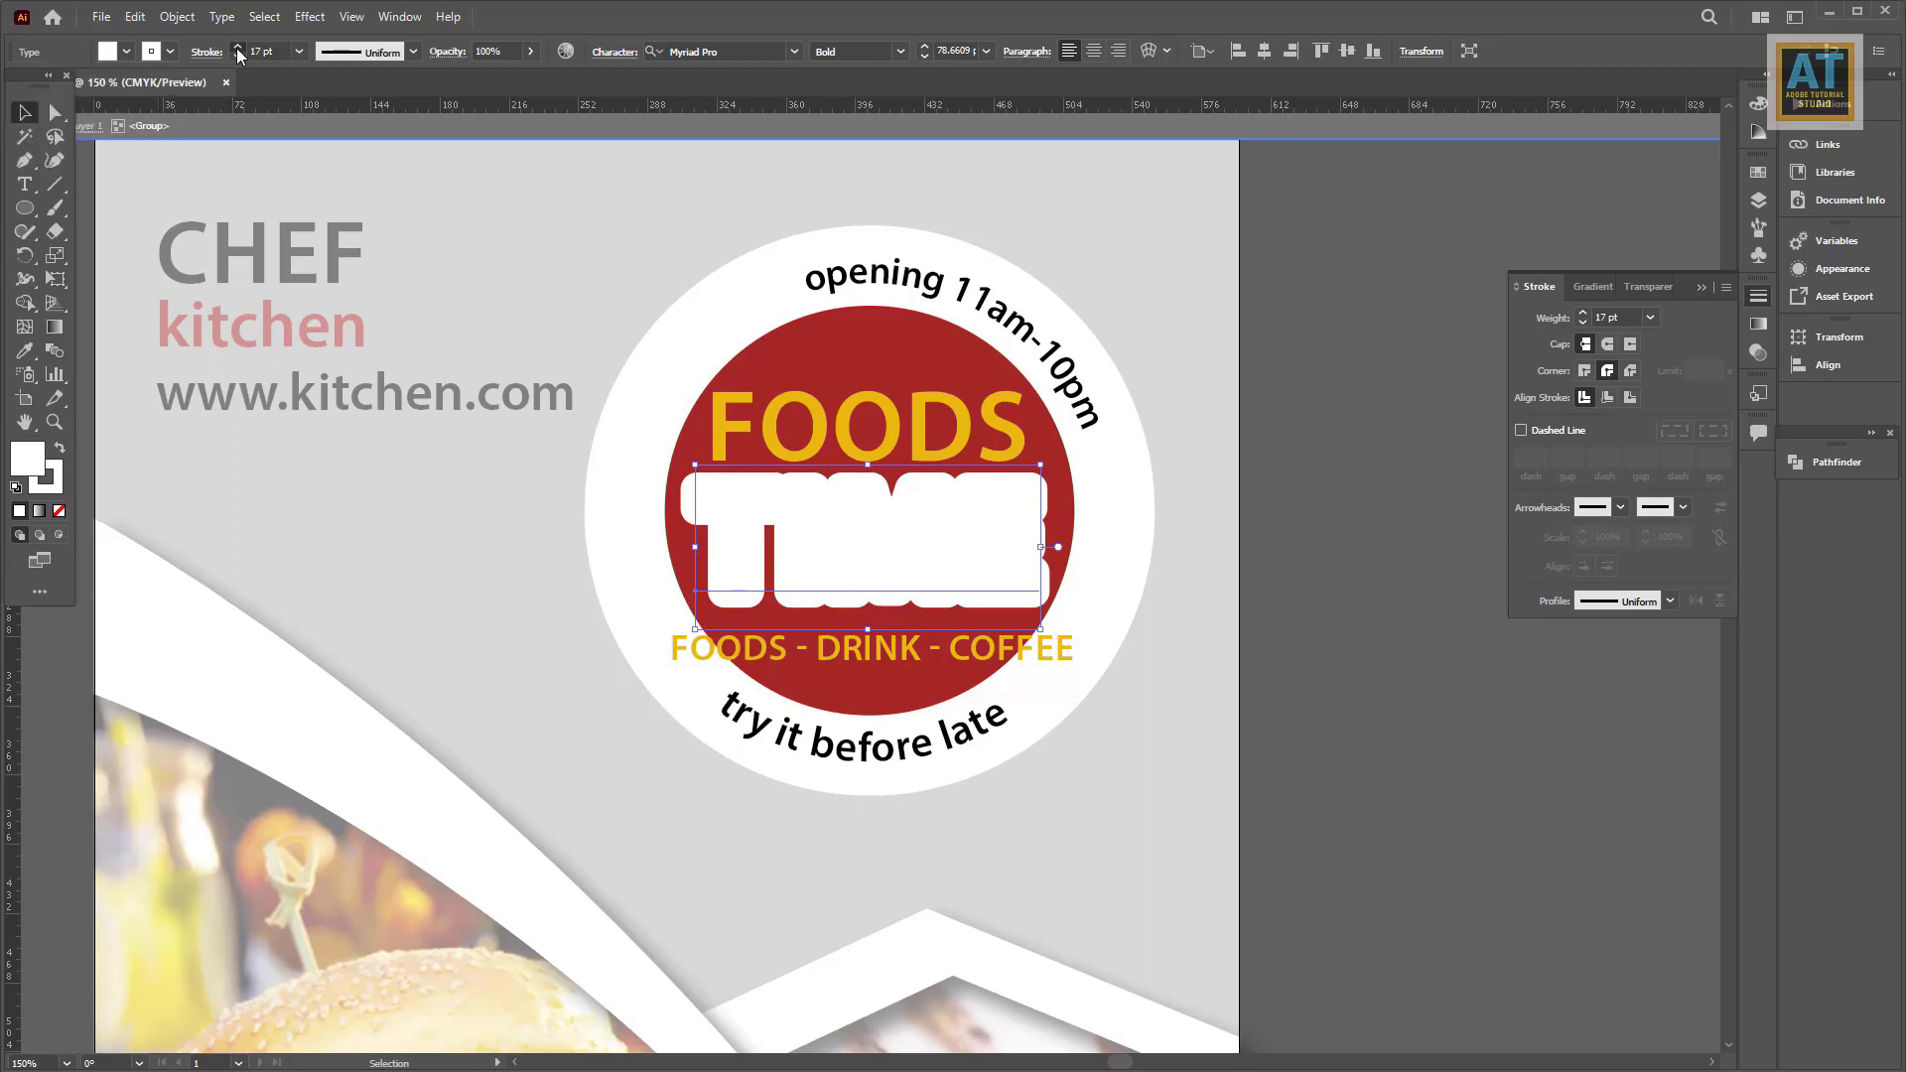
{"action": "left_click", "coordinate": [238, 47]}
Step: Copy TIME, paste it in front, and set the copy's stroke weight to 0.25 pt
{"action": "left_click", "coordinate": [135, 17]}
{"action": "left_click", "coordinate": [167, 111]}
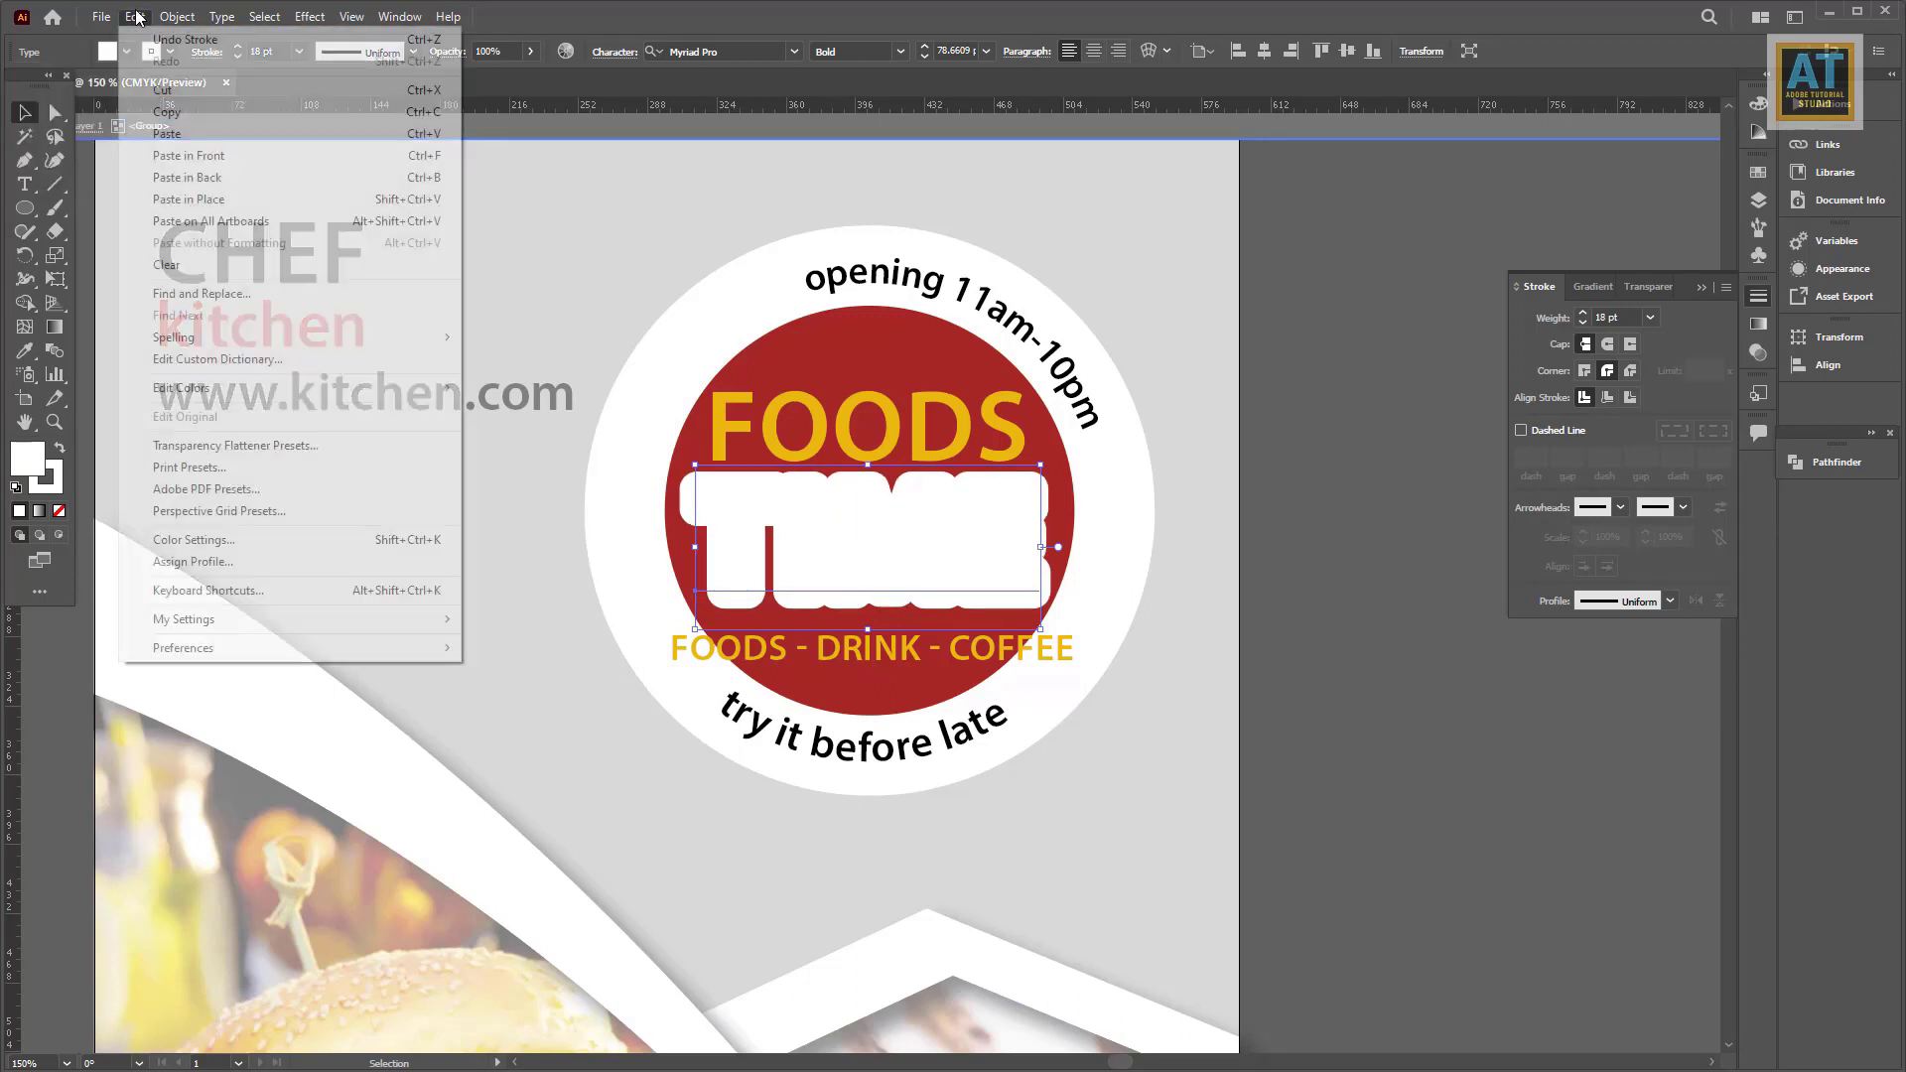
{"action": "left_click", "coordinate": [135, 17]}
{"action": "left_click", "coordinate": [188, 155]}
{"action": "left_click", "coordinate": [299, 51]}
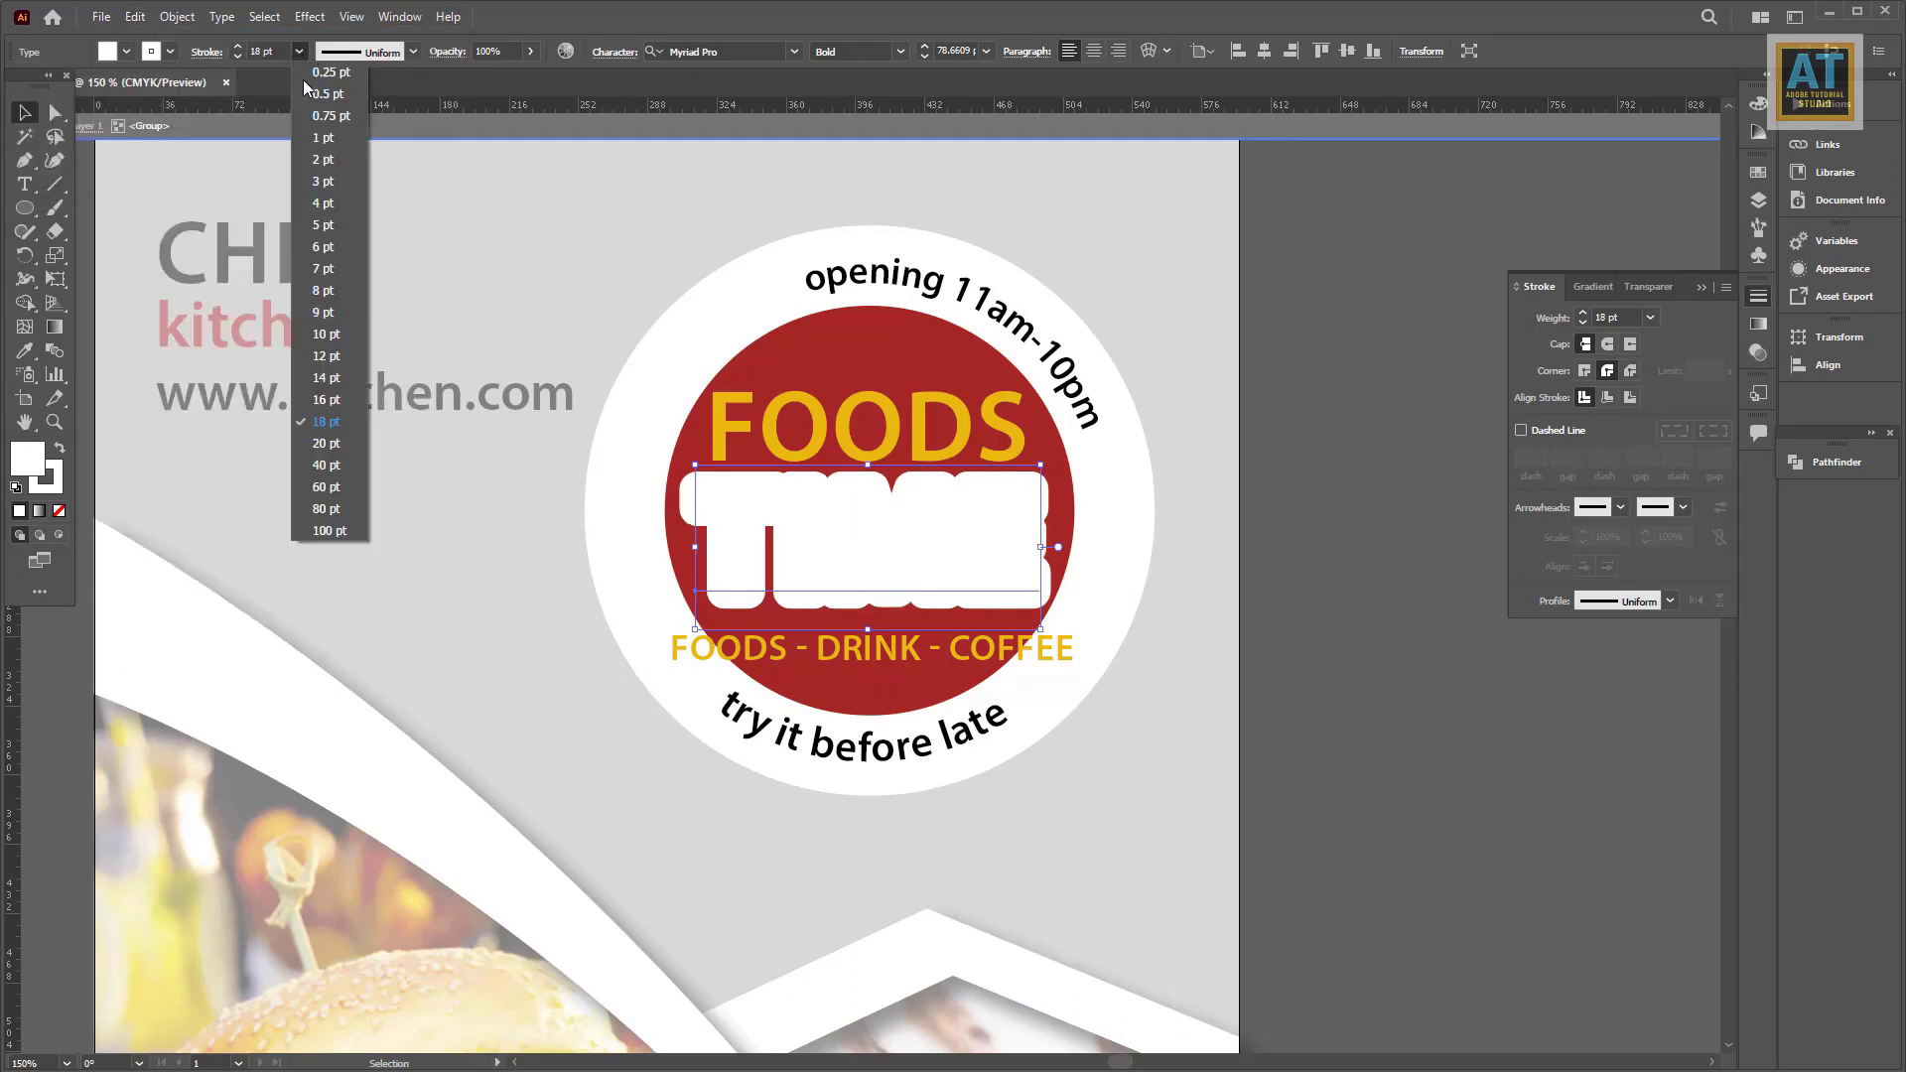
{"action": "left_click", "coordinate": [331, 74]}
{"action": "left_click", "coordinate": [299, 51]}
{"action": "left_click", "coordinate": [173, 51]}
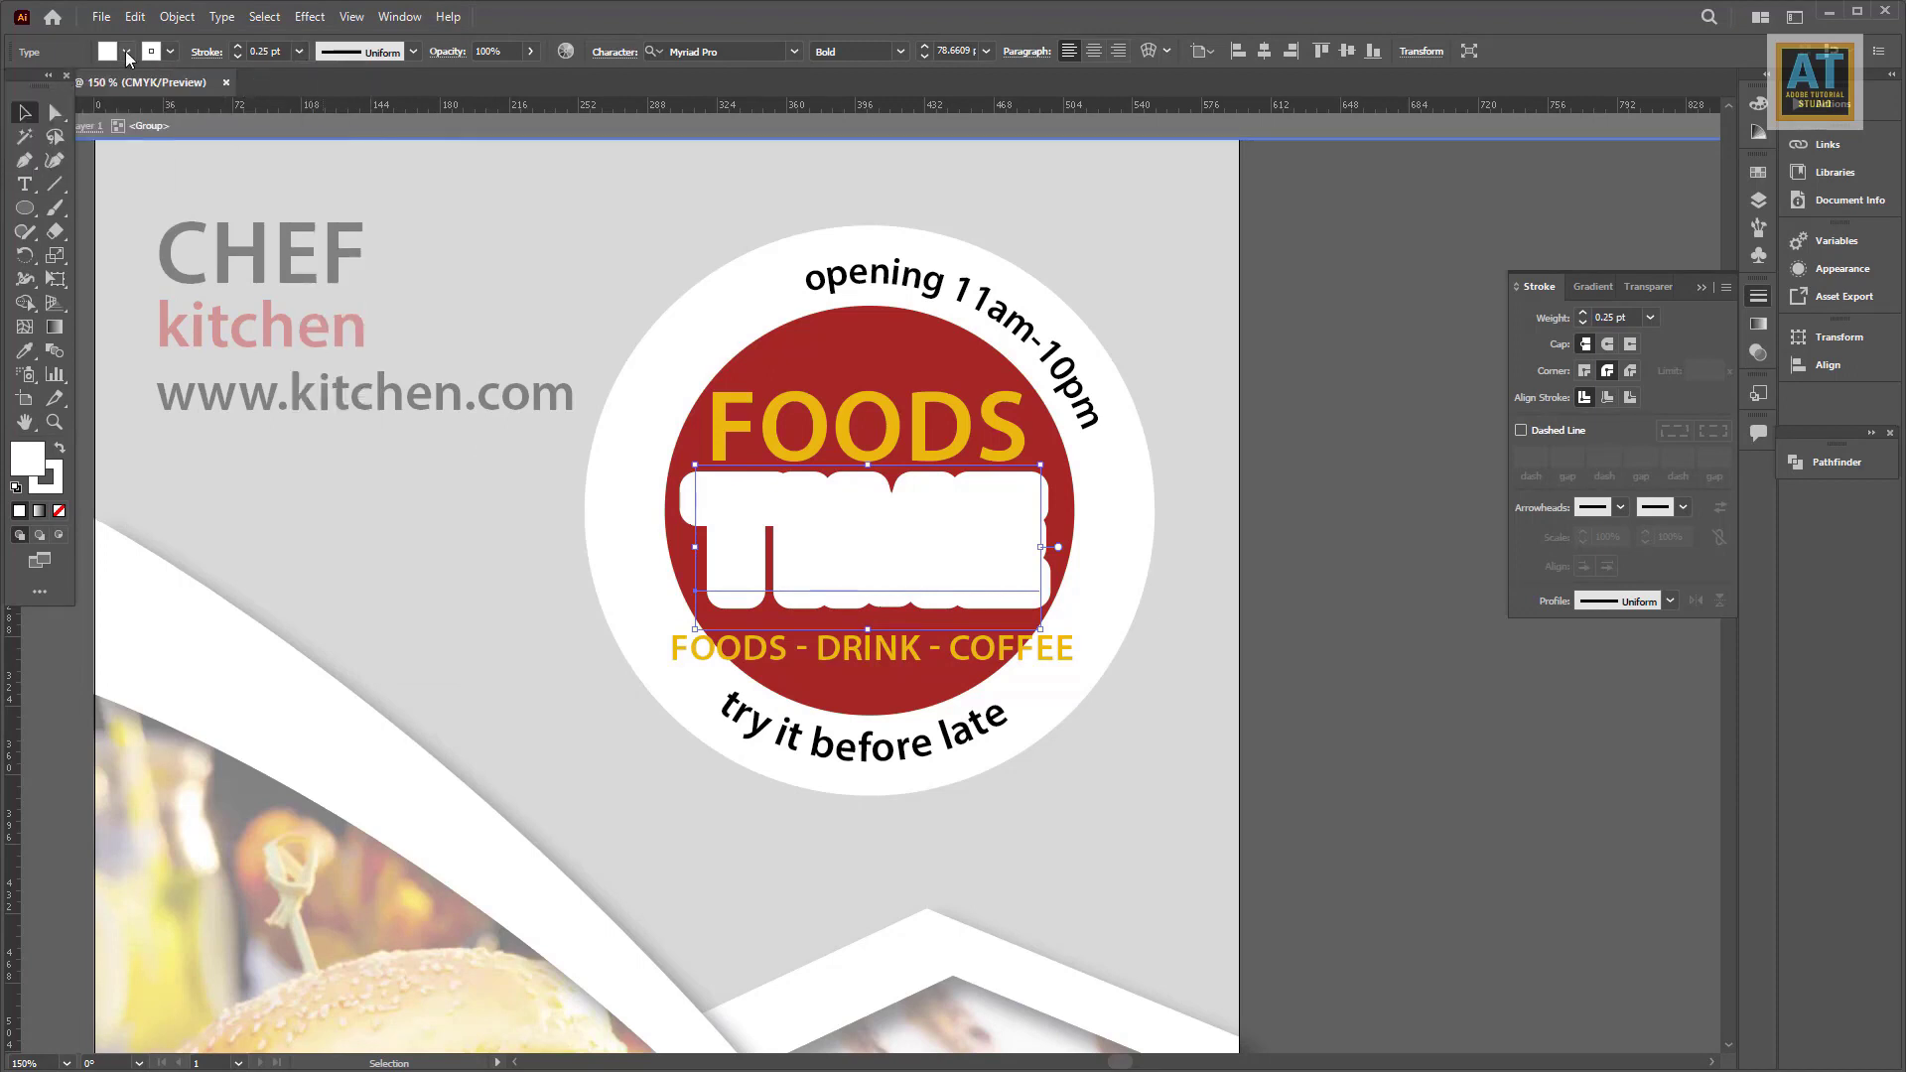
{"action": "left_click", "coordinate": [171, 51]}
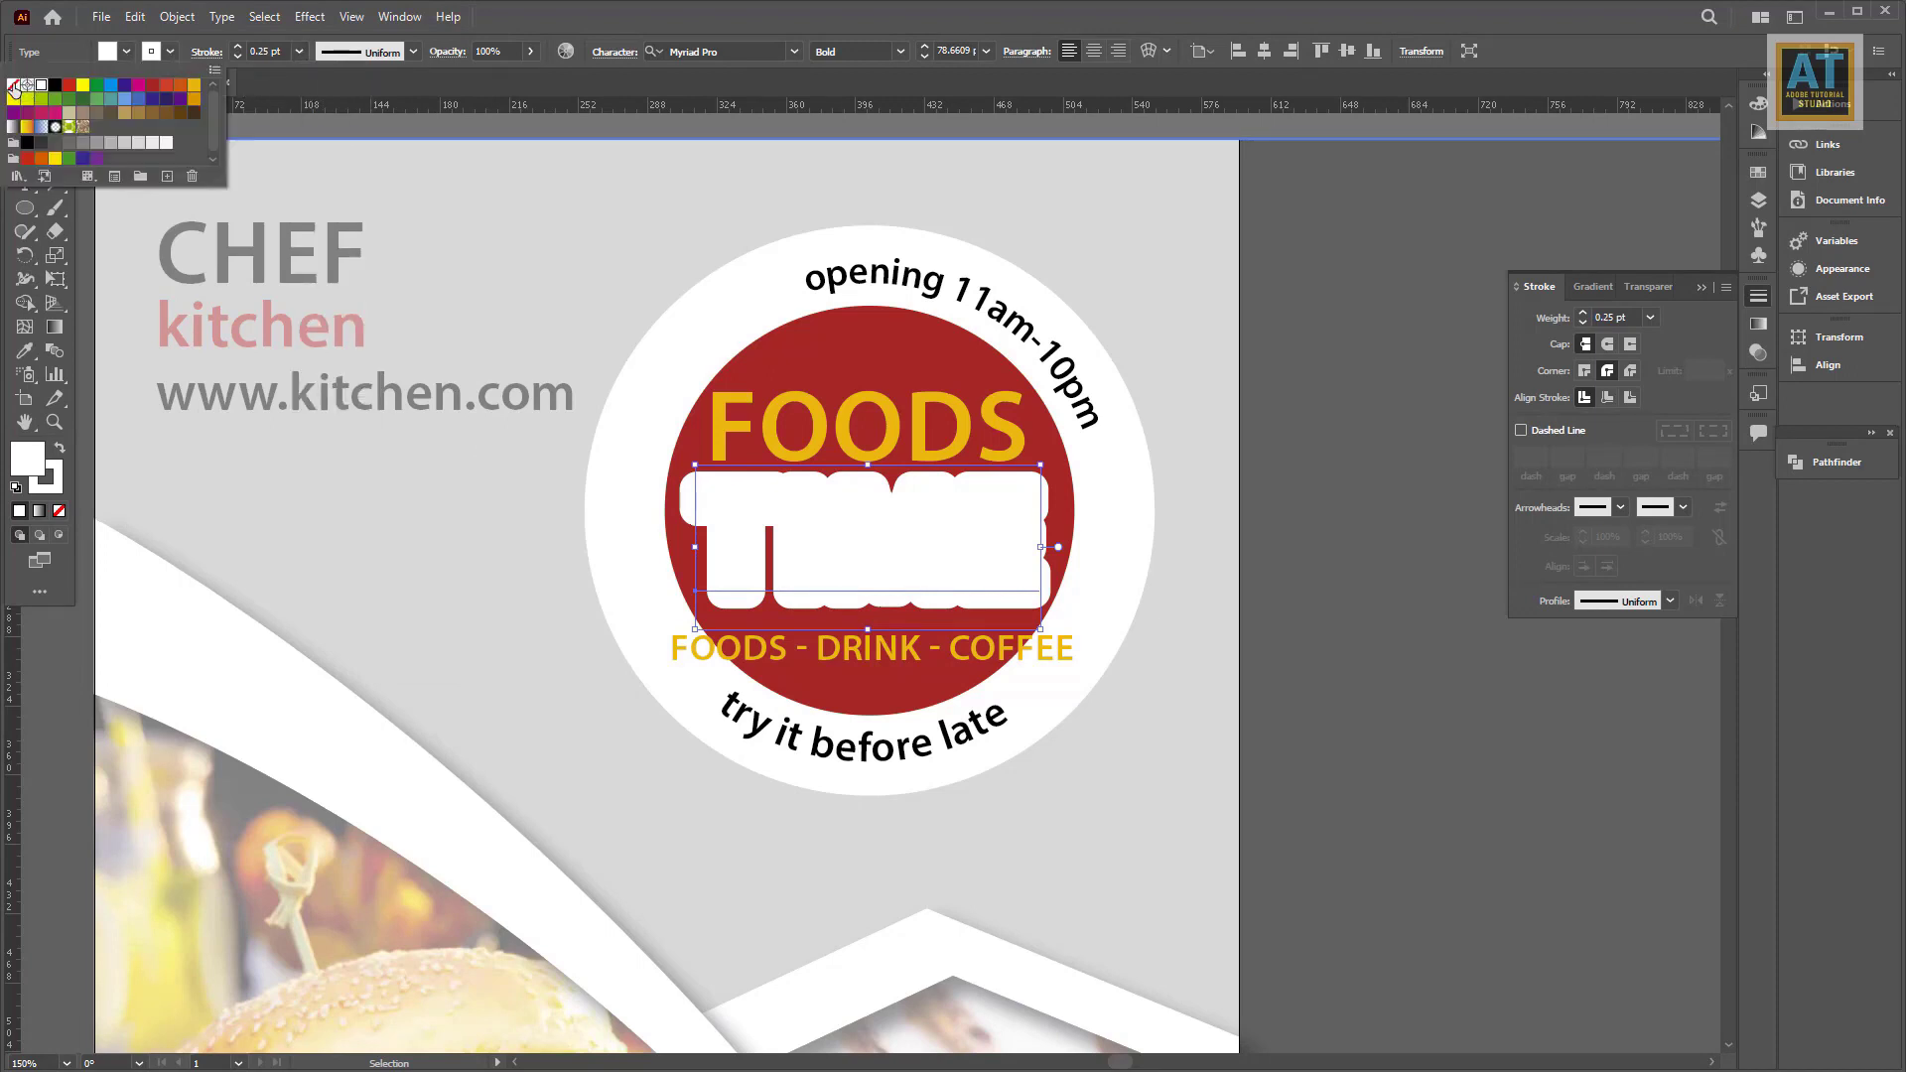
Step: Remove the front TIME copy's outline and add a drop shadow: 2 pt X/Y offset, 3 pt blur
{"action": "left_click", "coordinate": [14, 87]}
{"action": "left_click", "coordinate": [306, 17]}
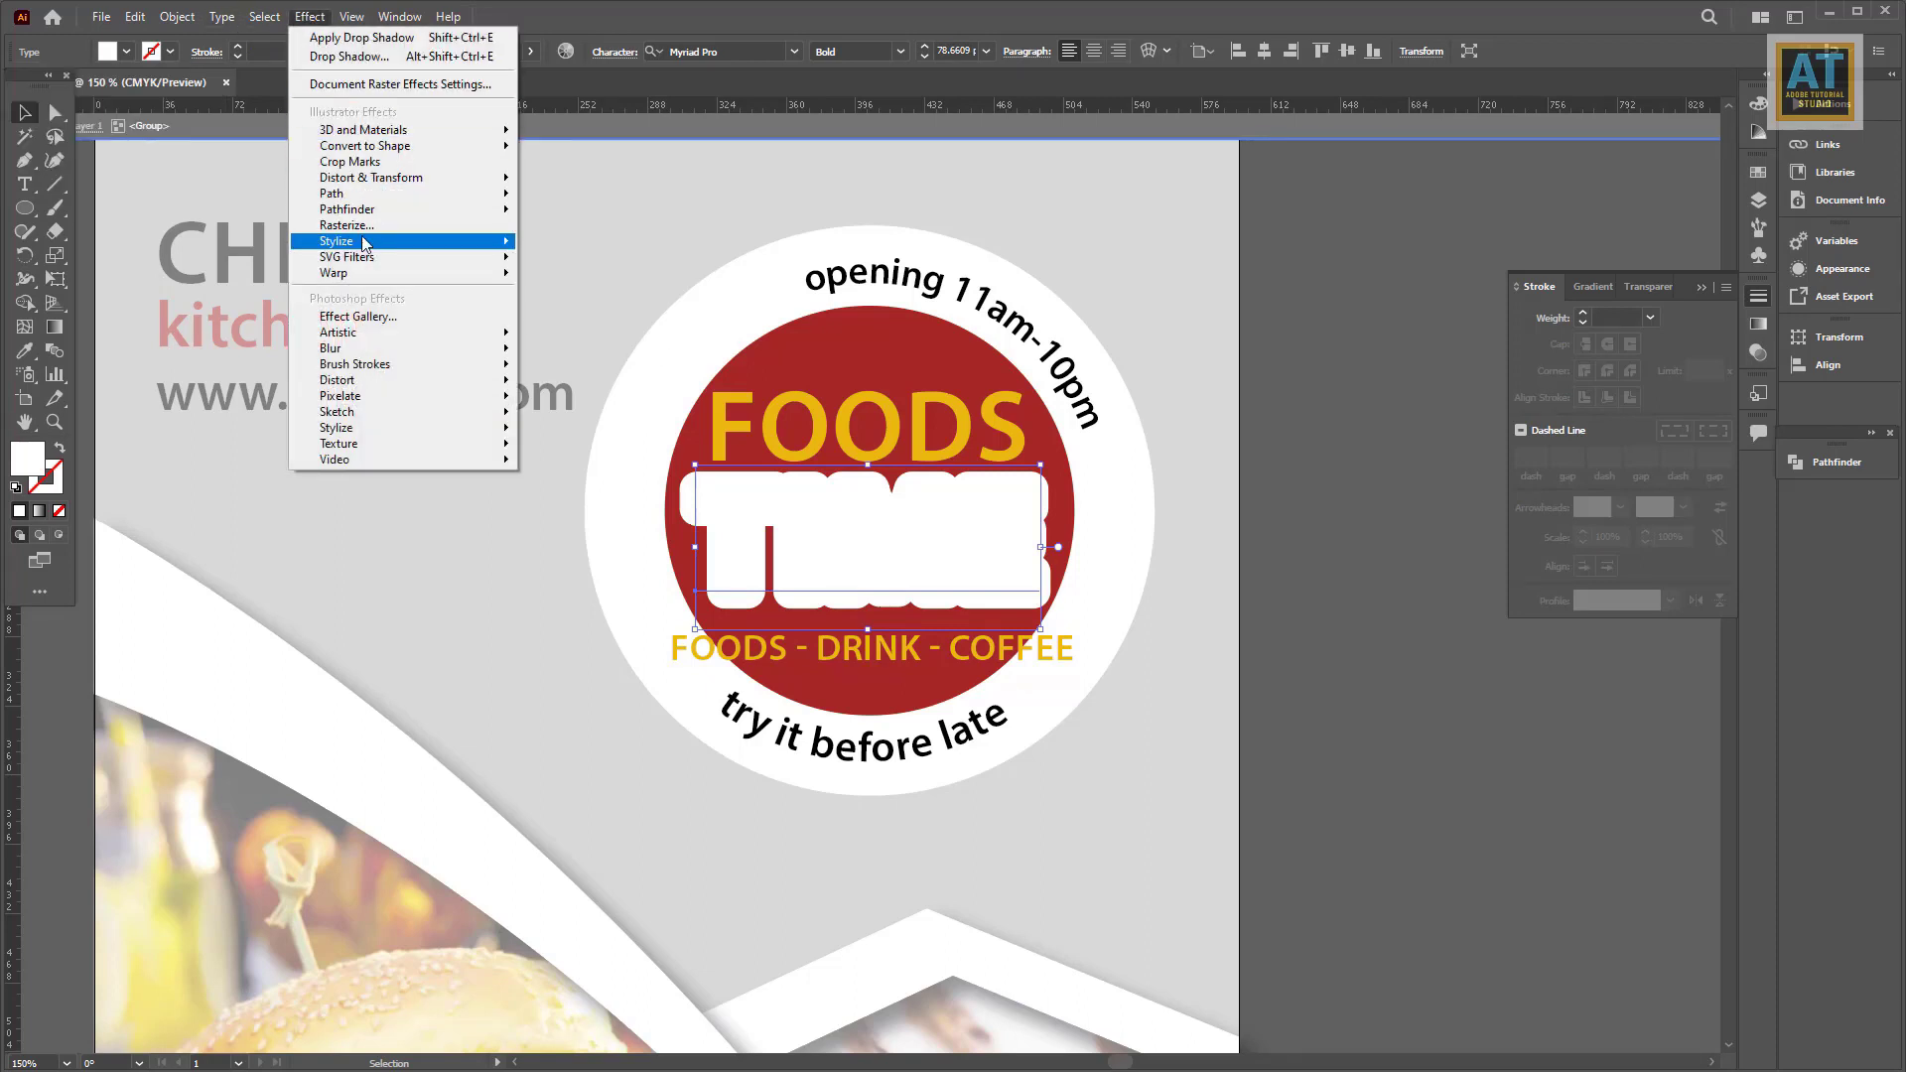
{"action": "left_click", "coordinate": [561, 244]}
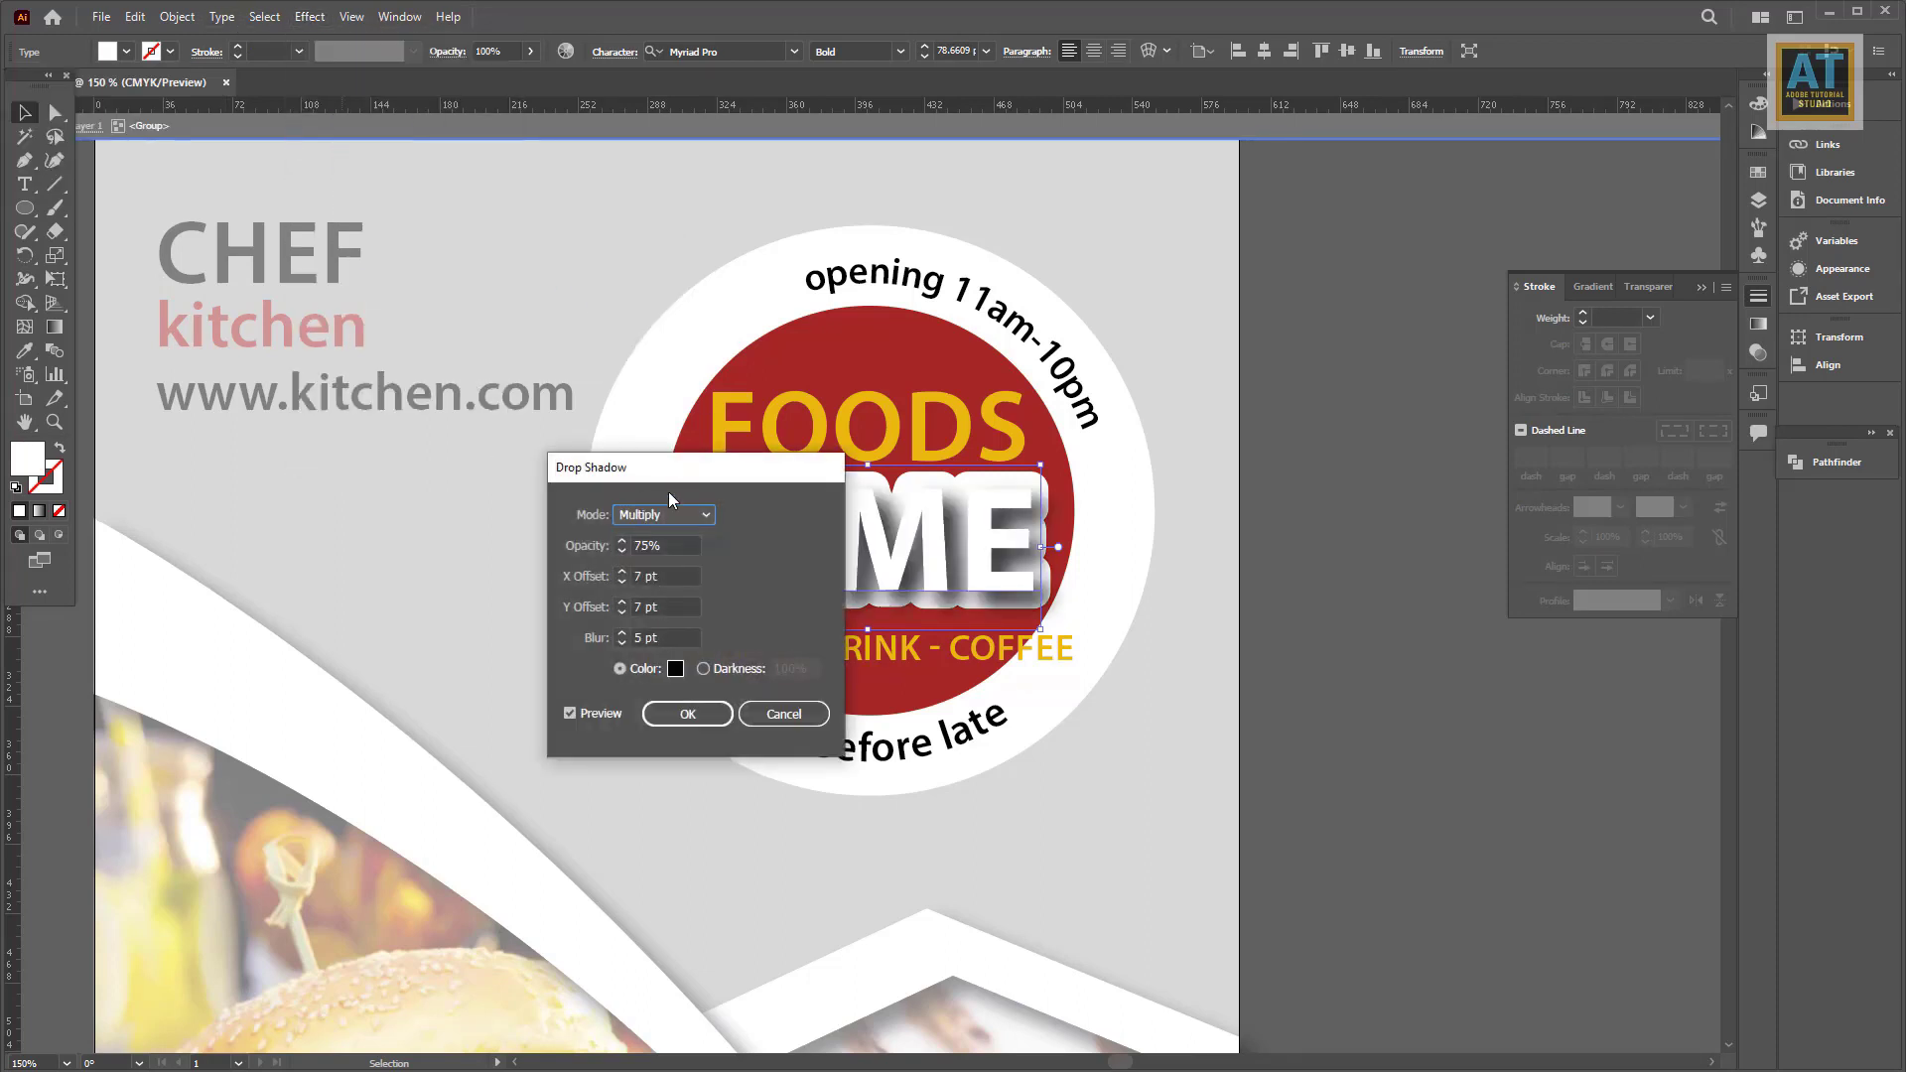
{"action": "left_click_drag", "start_coordinate": [669, 467], "coordinate": [1568, 538]}
{"action": "left_click", "coordinate": [1573, 648]}
{"action": "type", "text": "2"}
{"action": "key", "text": "Tab"}
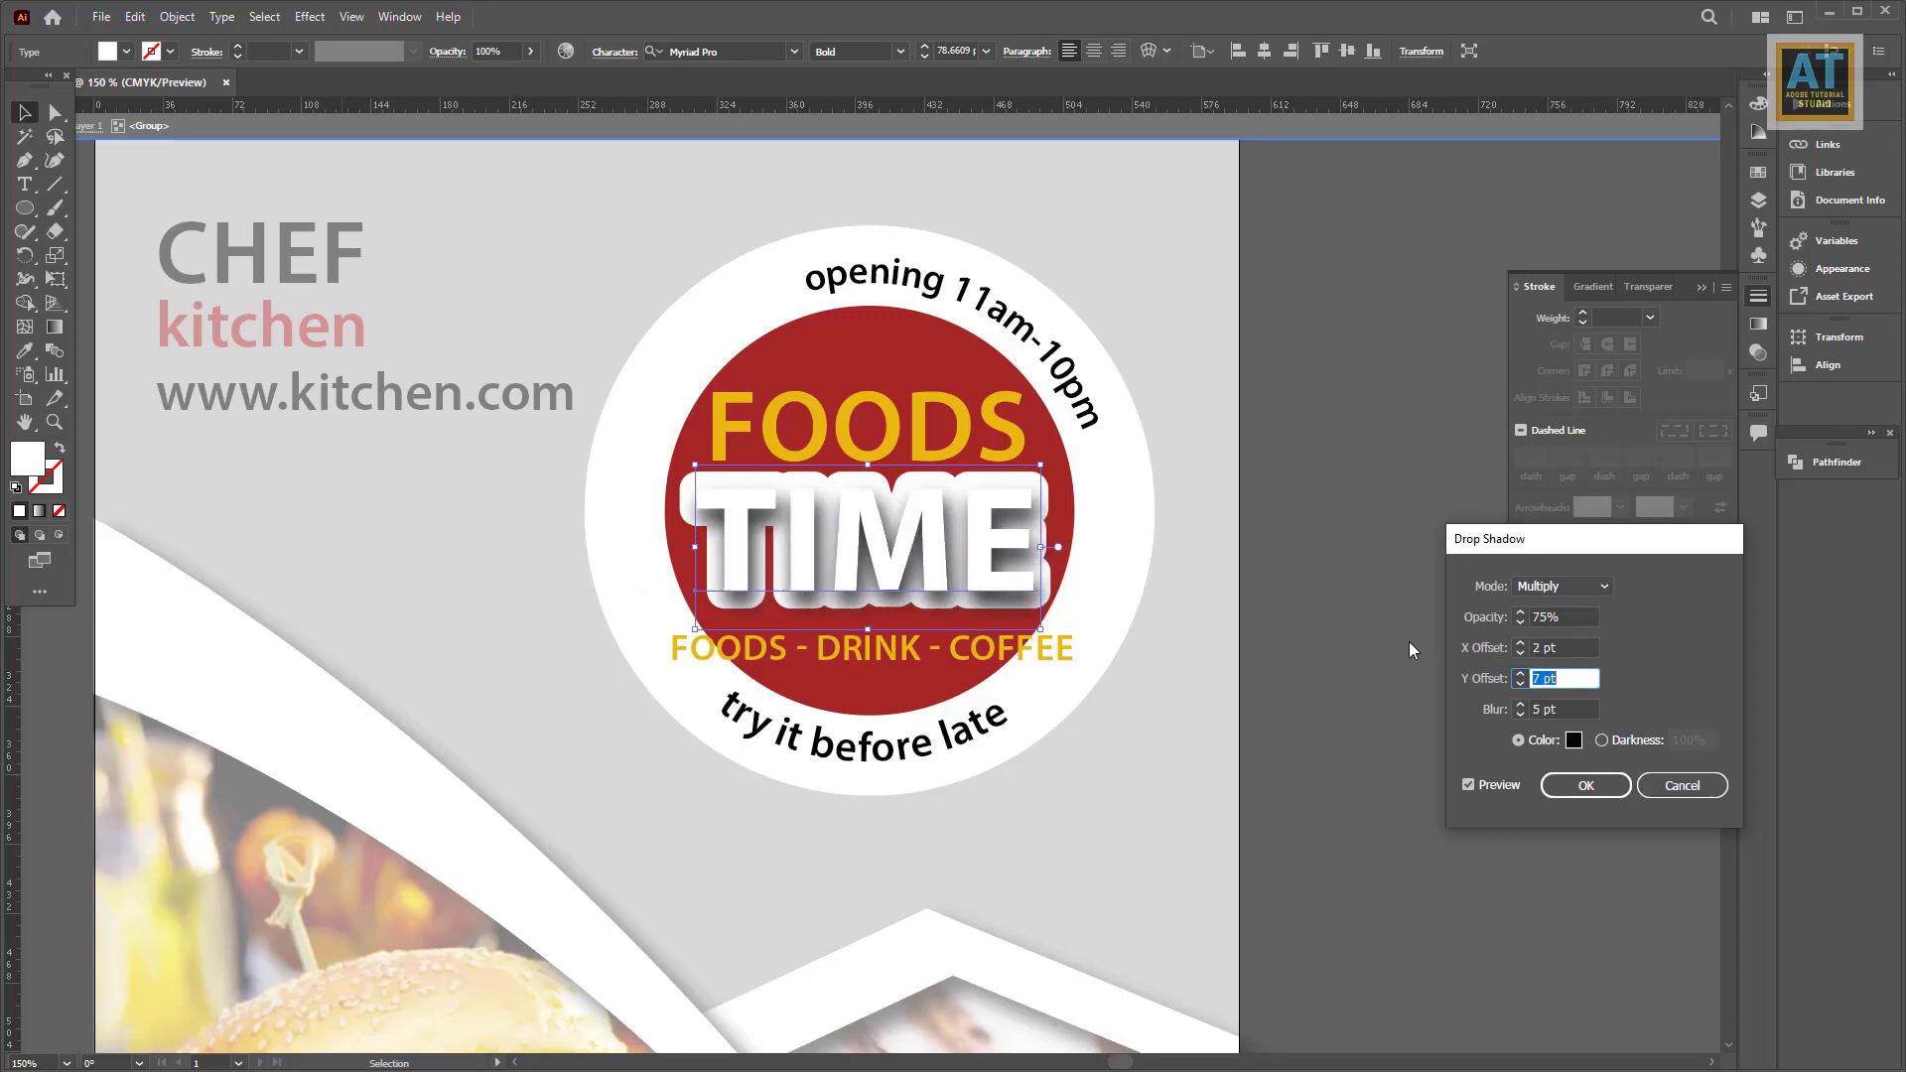
{"action": "type", "text": "2"}
{"action": "key", "text": "Tab"}
{"action": "type", "text": "3"}
{"action": "key", "text": "Tab"}
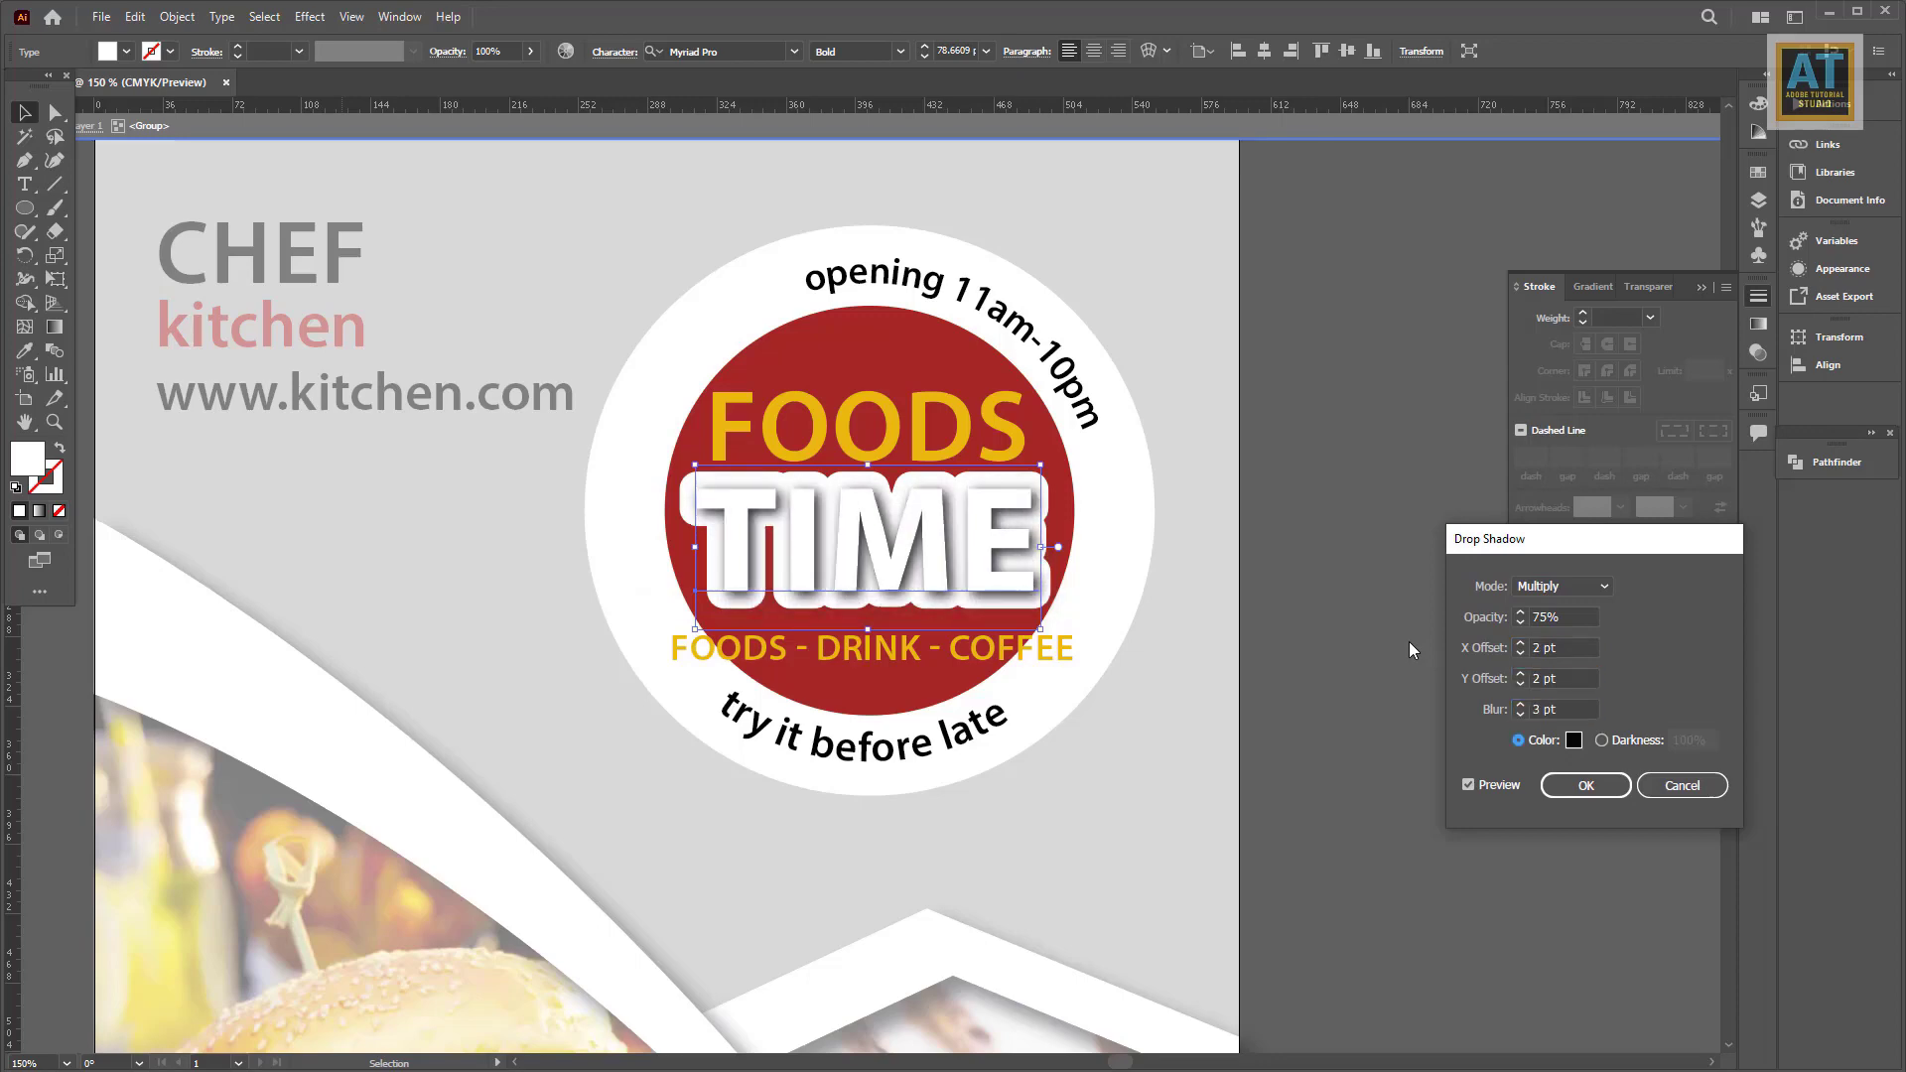
{"action": "left_click", "coordinate": [1585, 785]}
Step: Select the front TIME text and zoom in on the badge
{"action": "left_click", "coordinate": [850, 532]}
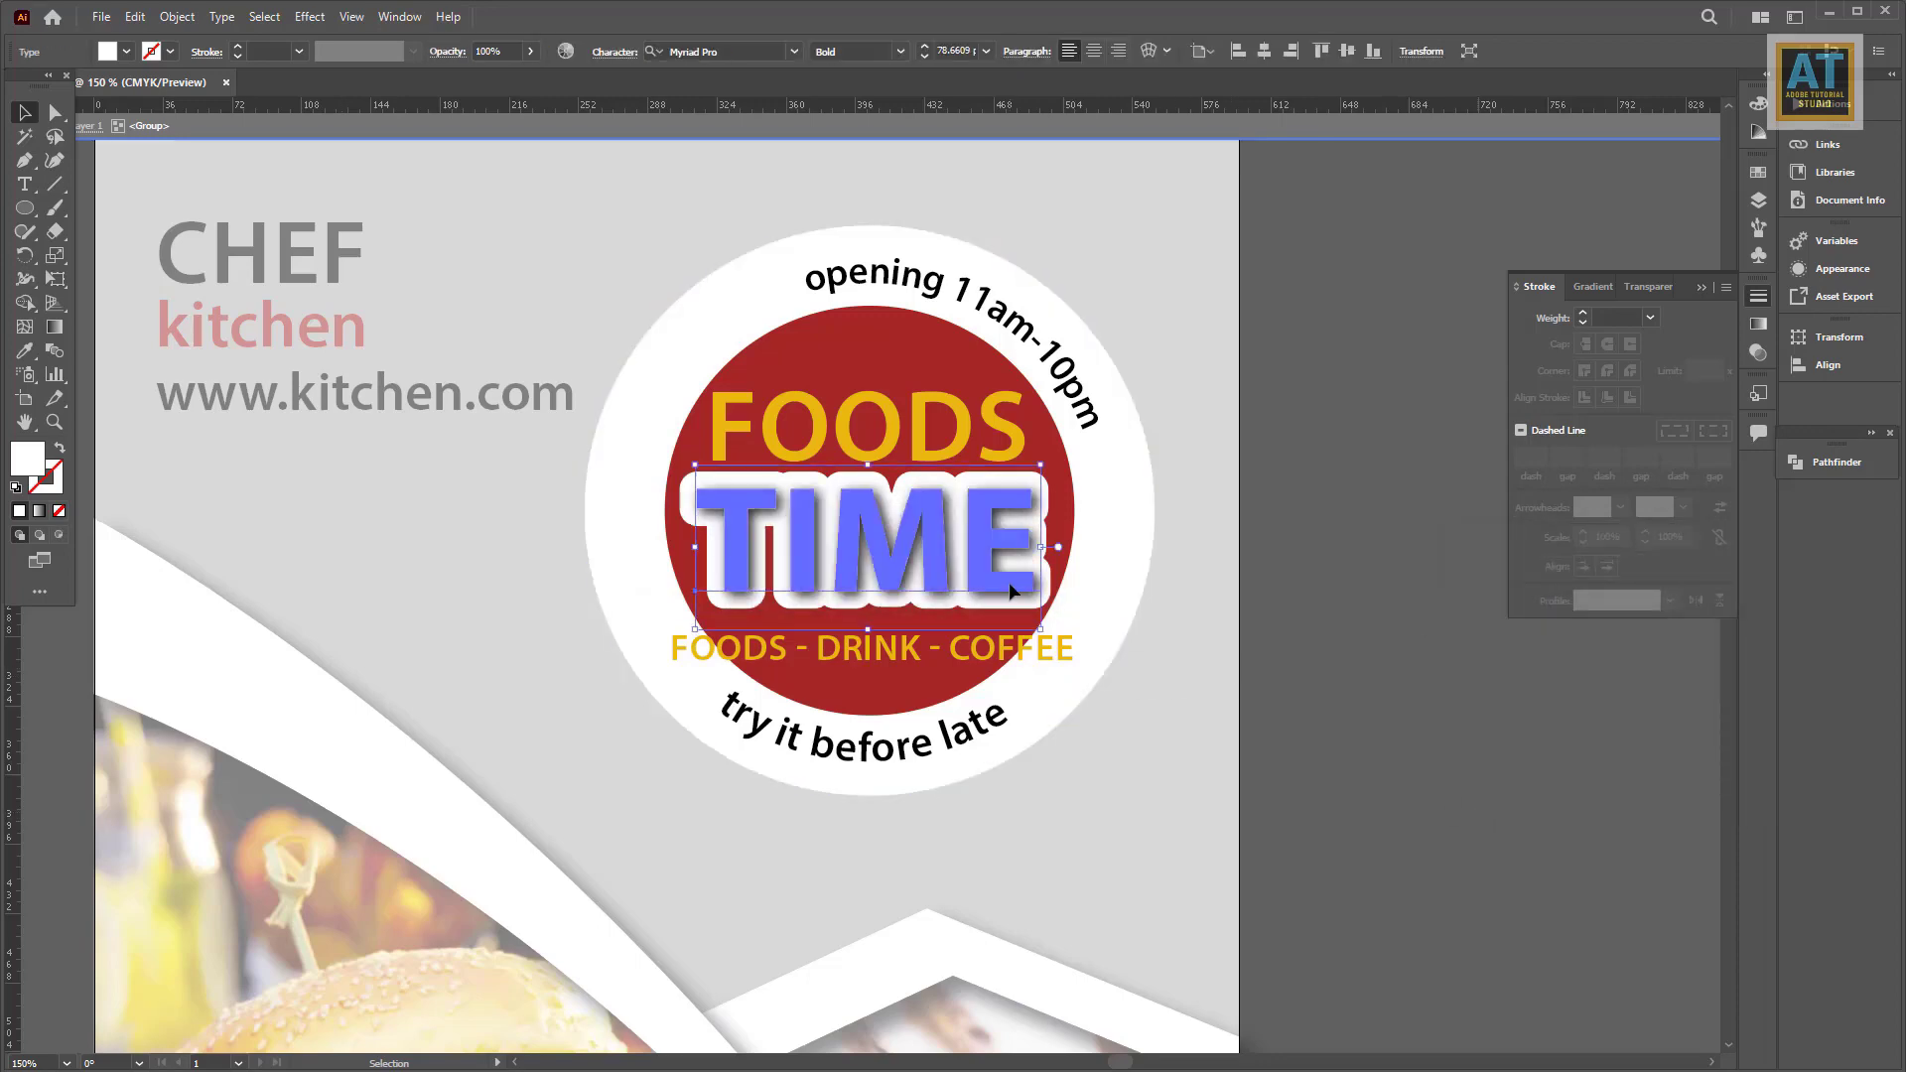
{"action": "key", "text": "ctrl+plus"}
{"action": "scroll", "coordinate": [923, 571], "scroll_direction": "right", "scroll_amount": 3}
Step: Place a spare TIME beside the artboard, expand and ungroup it, and delete its blurred shadow
{"action": "left_click_drag", "start_coordinate": [595, 553], "coordinate": [1355, 556]}
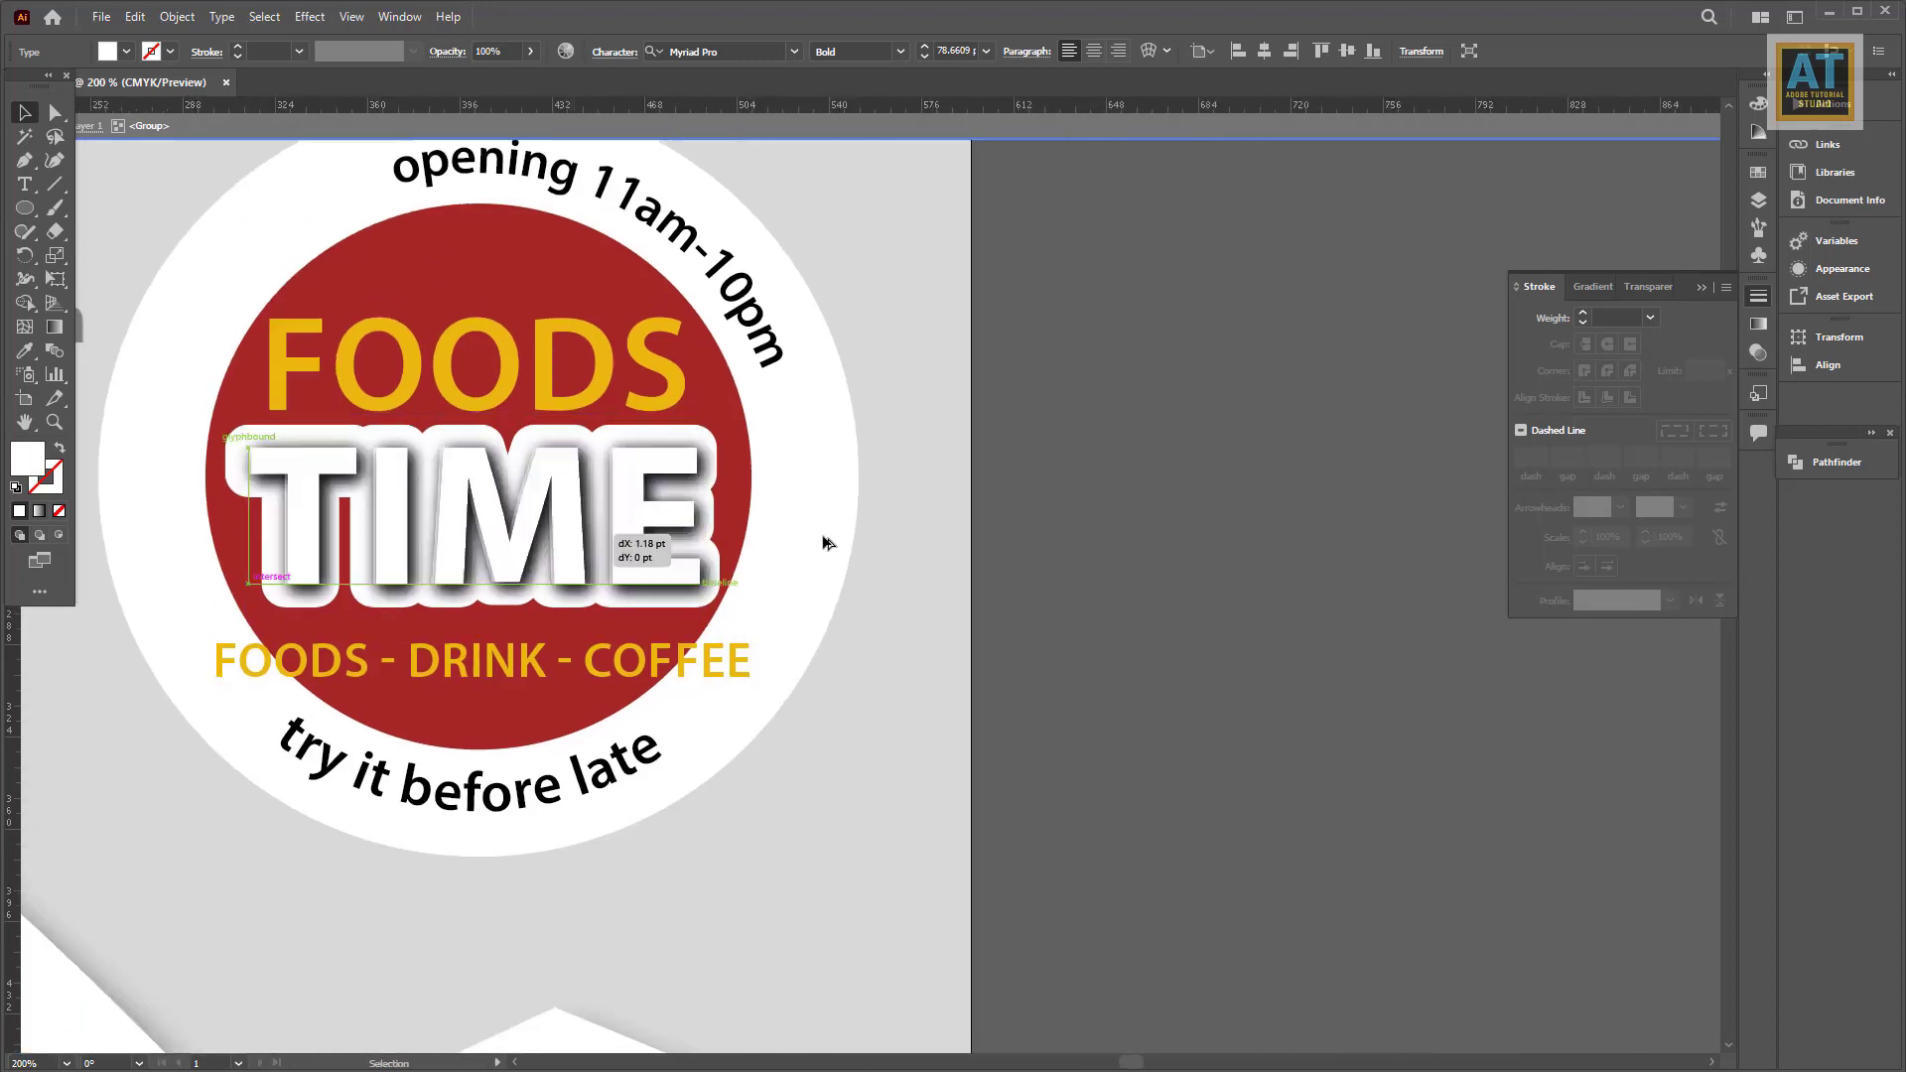
{"action": "left_click", "coordinate": [177, 17]}
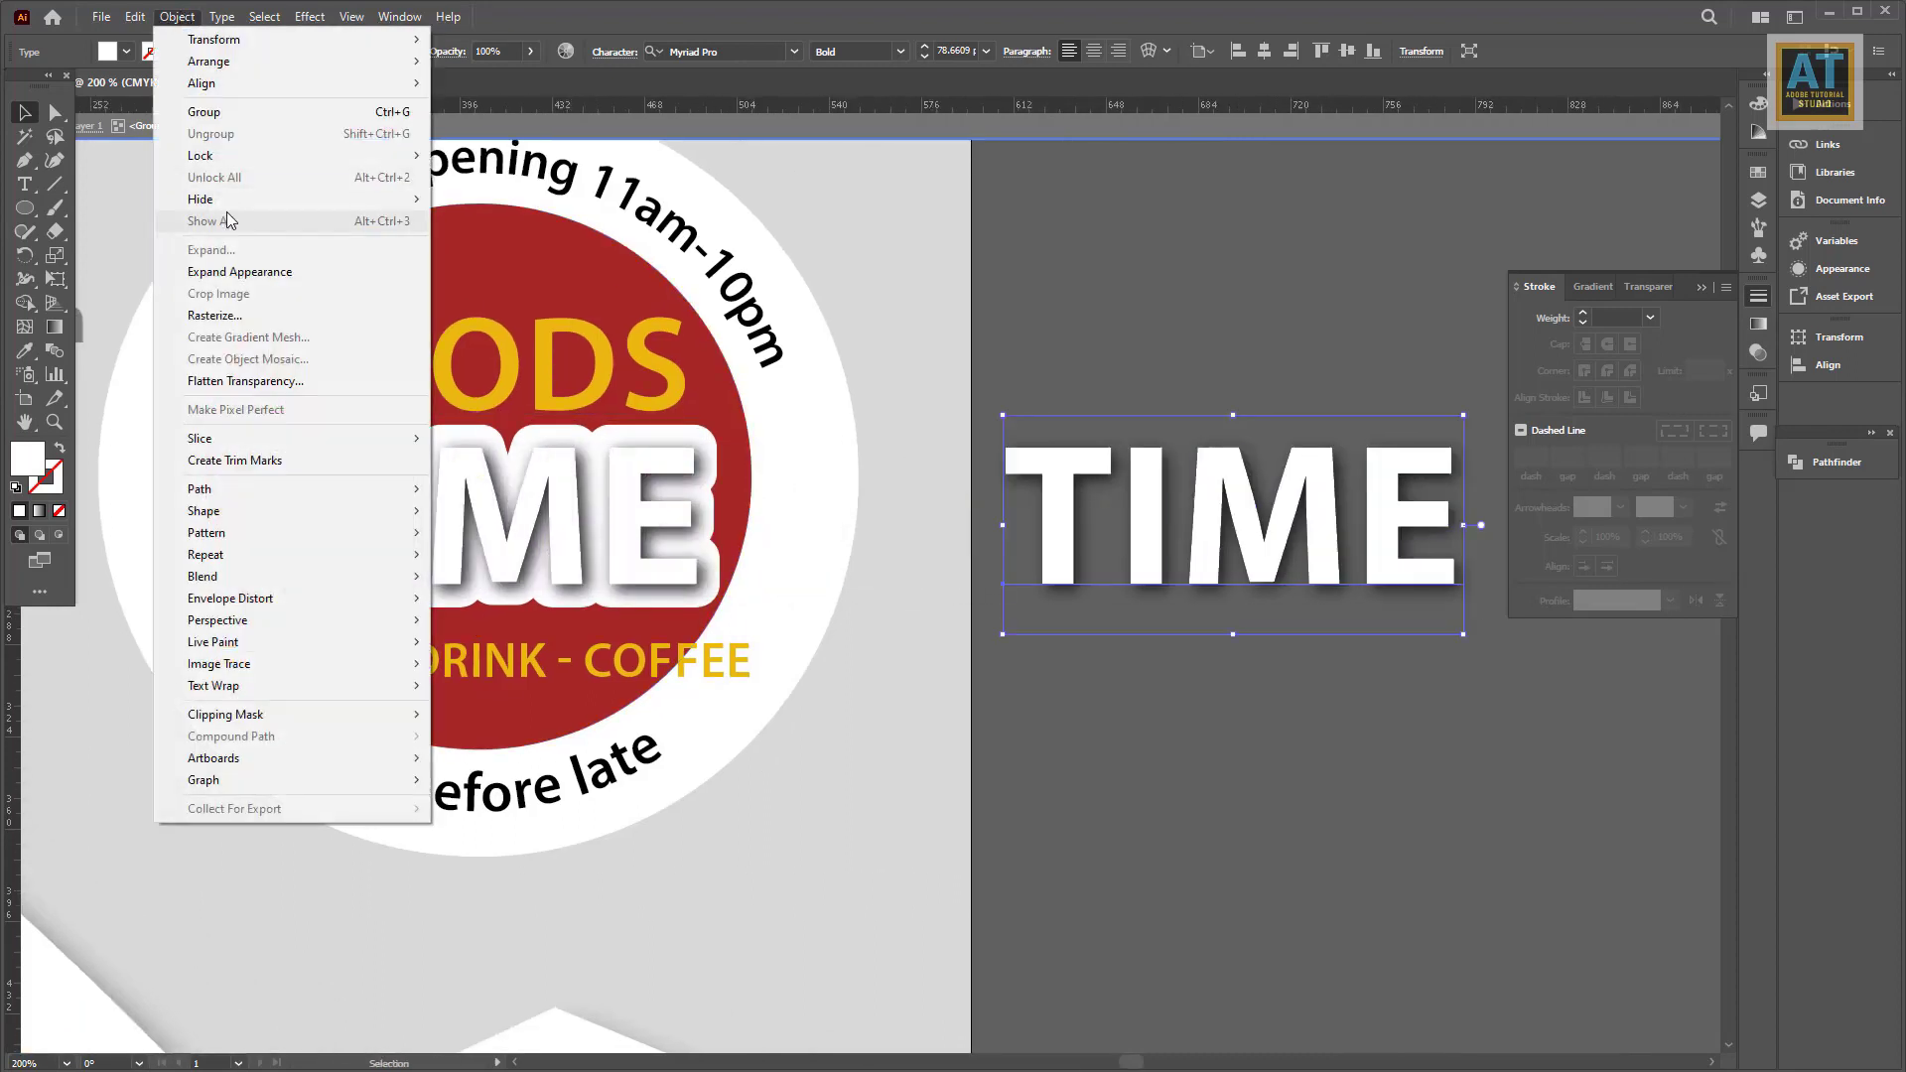
{"action": "left_click", "coordinate": [239, 271]}
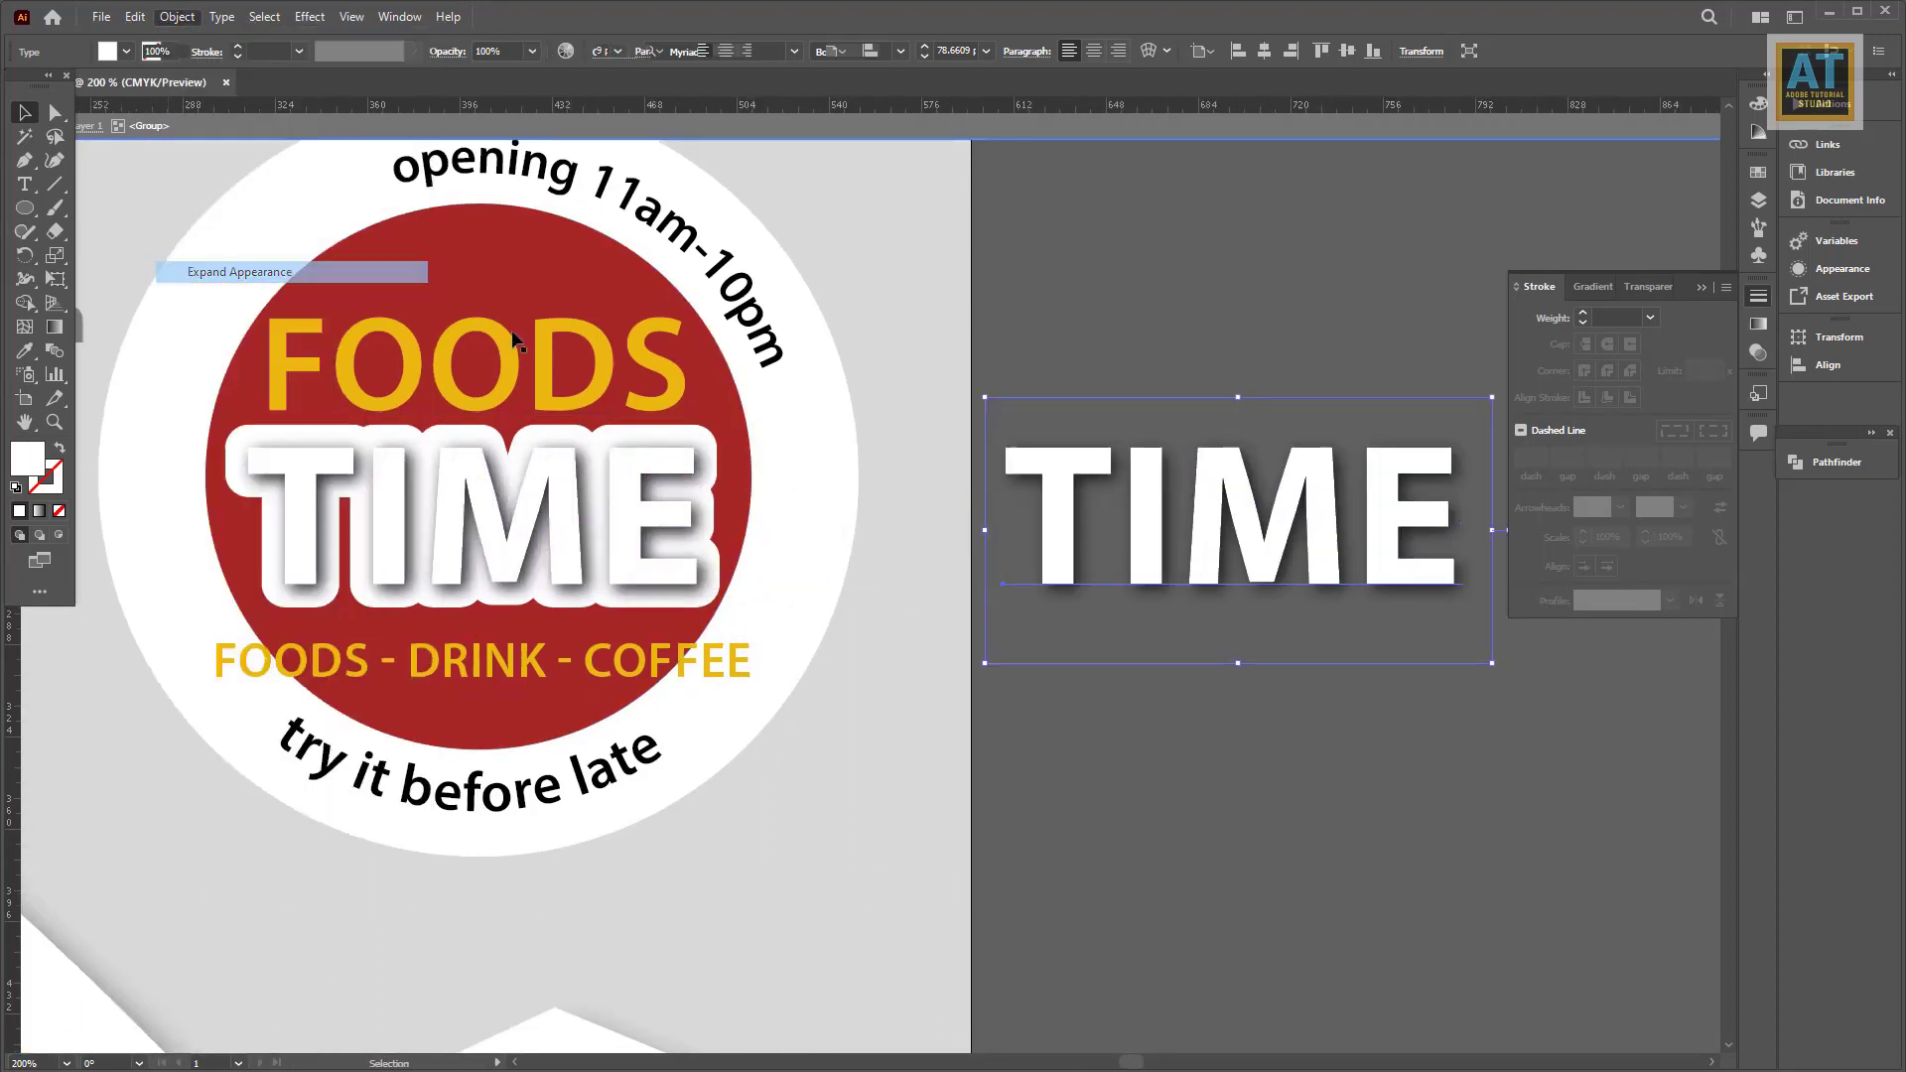
{"action": "right_click", "coordinate": [1190, 553]}
{"action": "left_click", "coordinate": [1241, 736]}
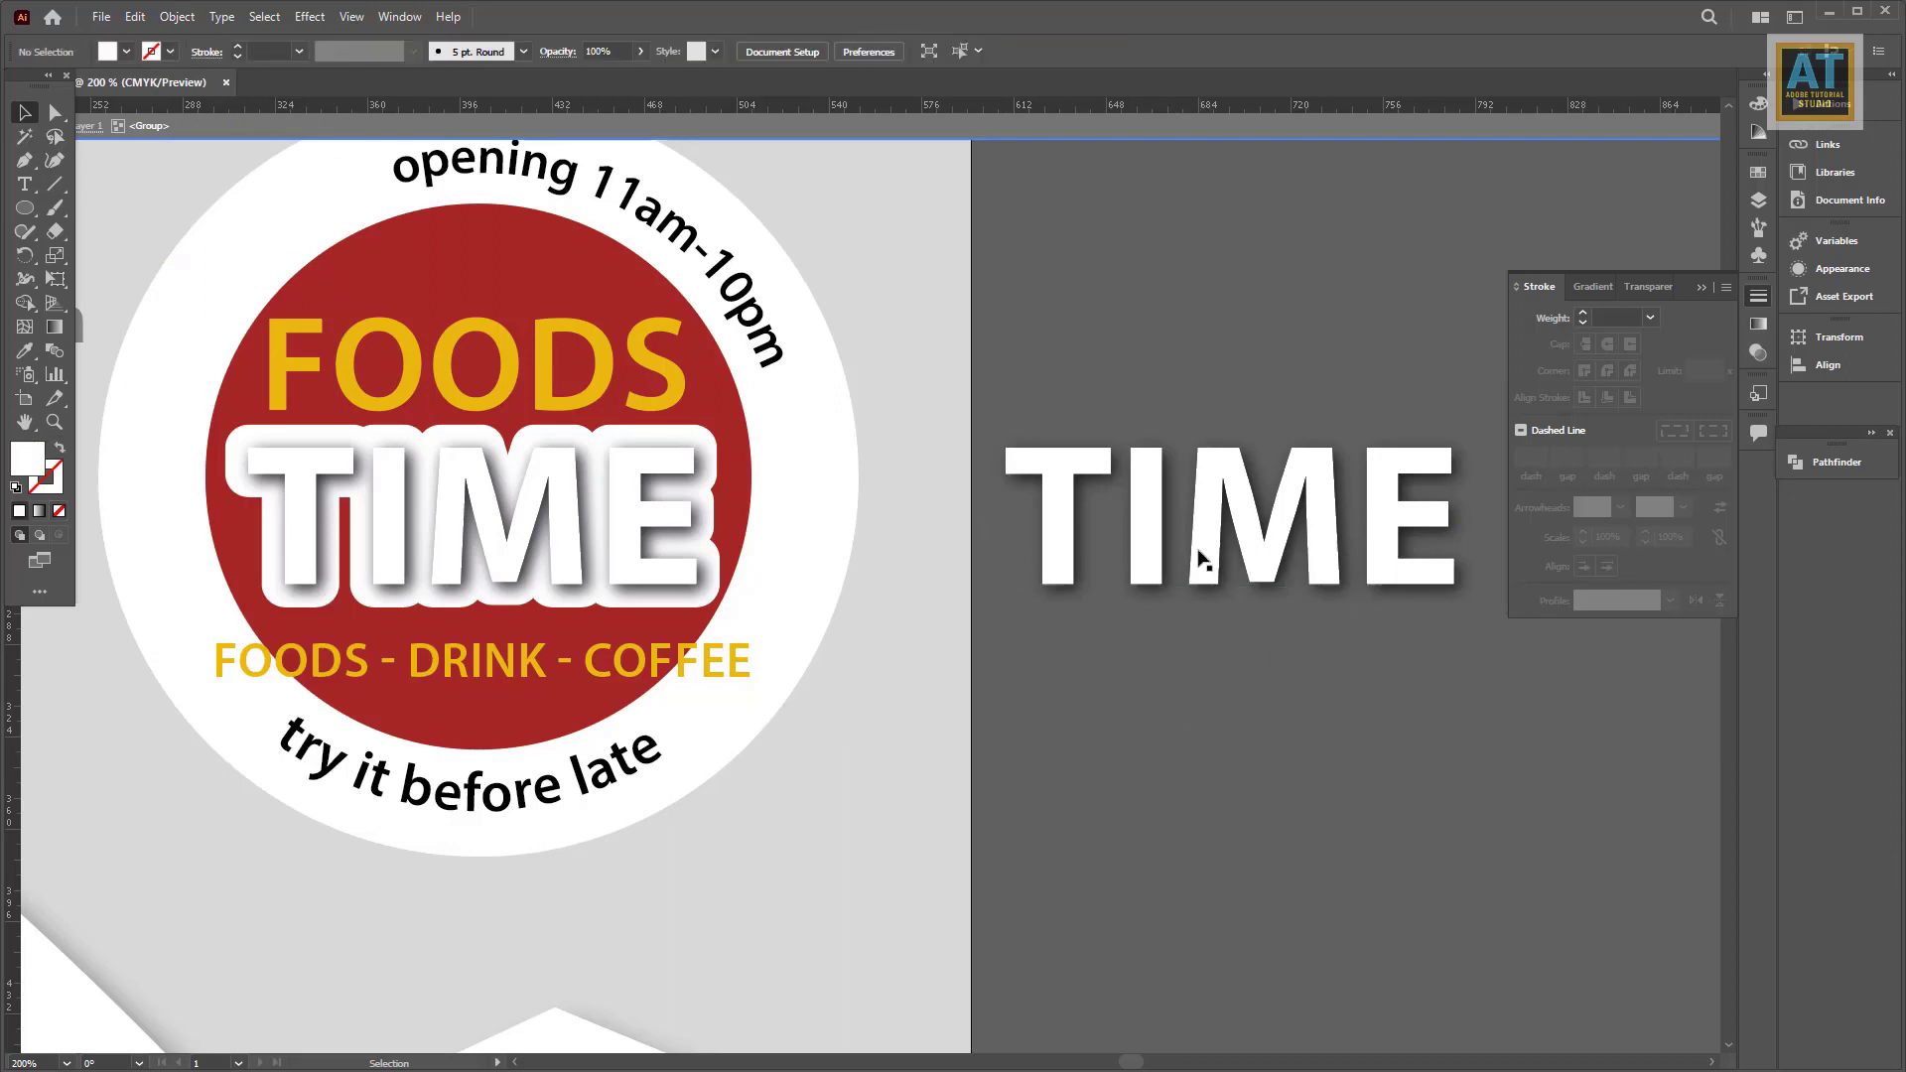
{"action": "left_click_drag", "start_coordinate": [1204, 553], "coordinate": [1204, 757]}
{"action": "left_click", "coordinate": [1143, 571]}
{"action": "key", "text": "Delete"}
Step: Expand the white TIME into shapes and create a -3 pt inset offset path
{"action": "left_click", "coordinate": [1223, 727]}
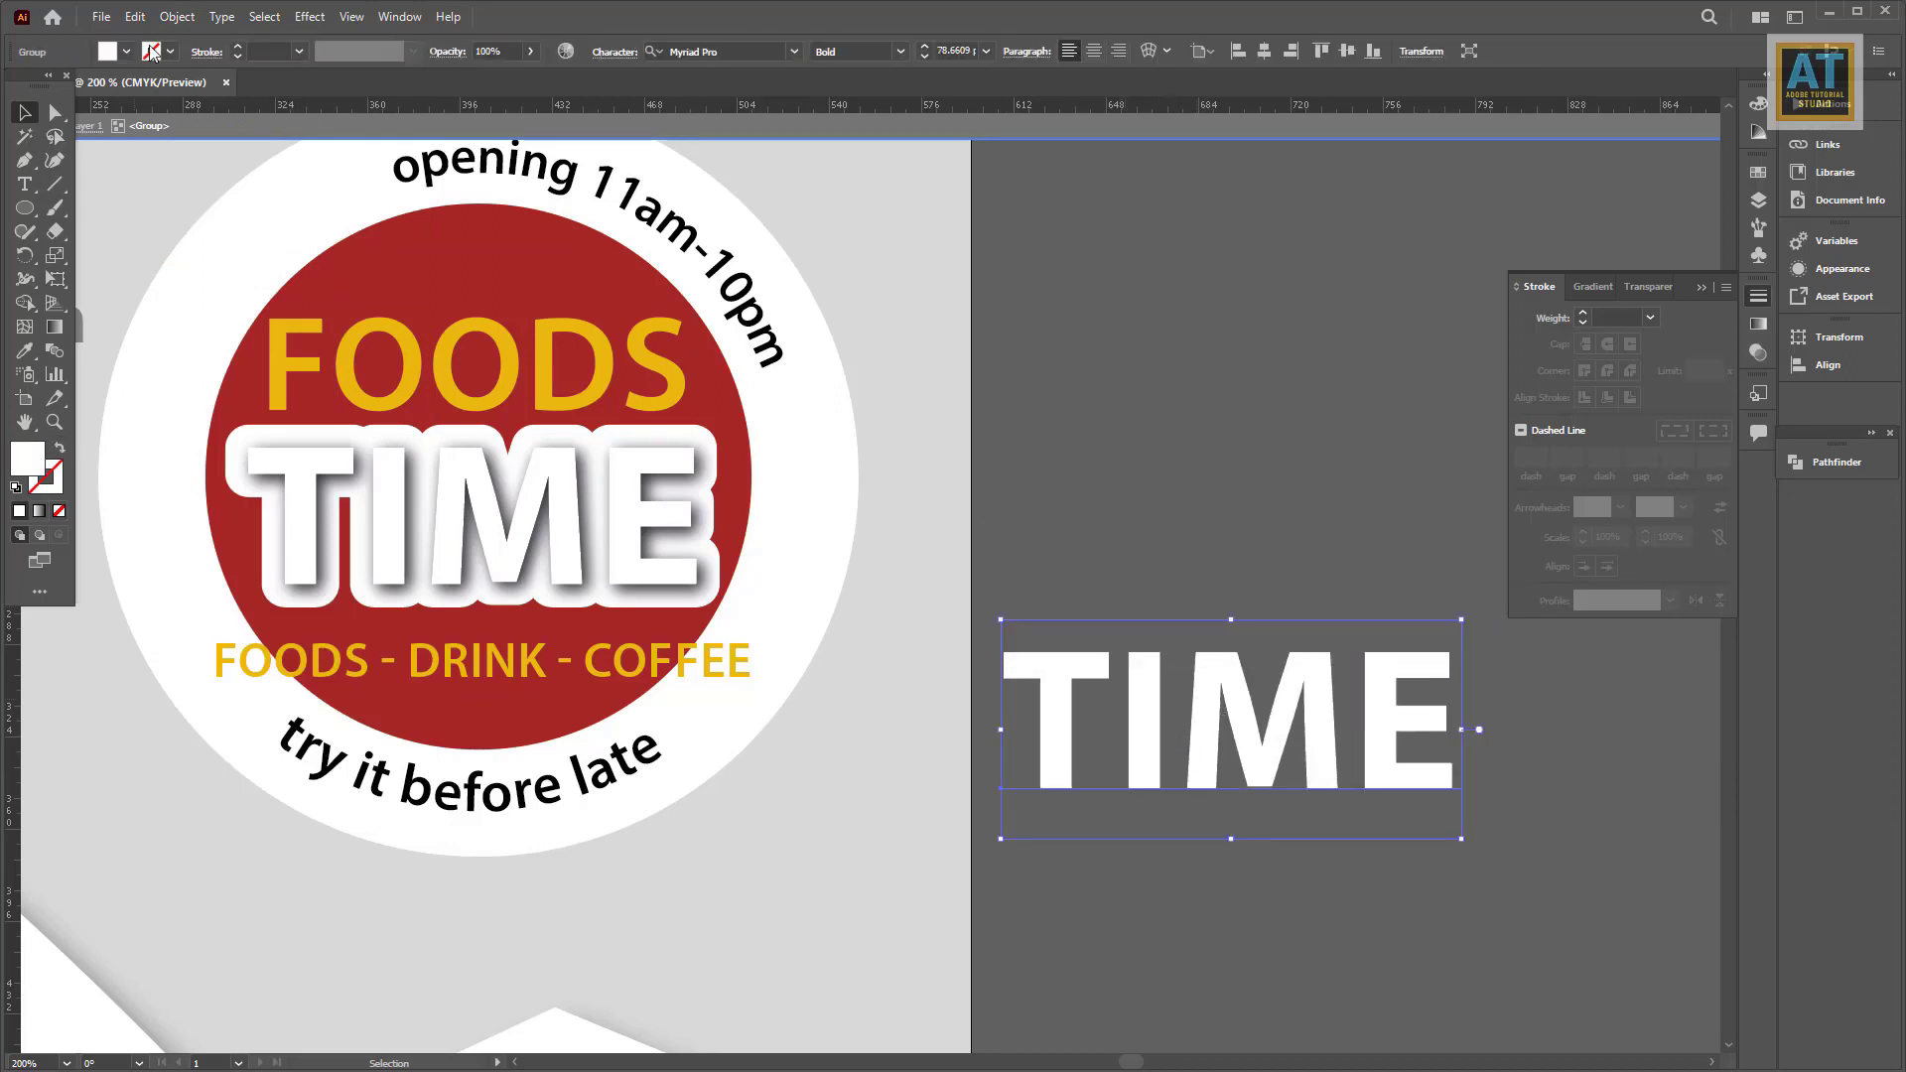
{"action": "left_click", "coordinate": [176, 17]}
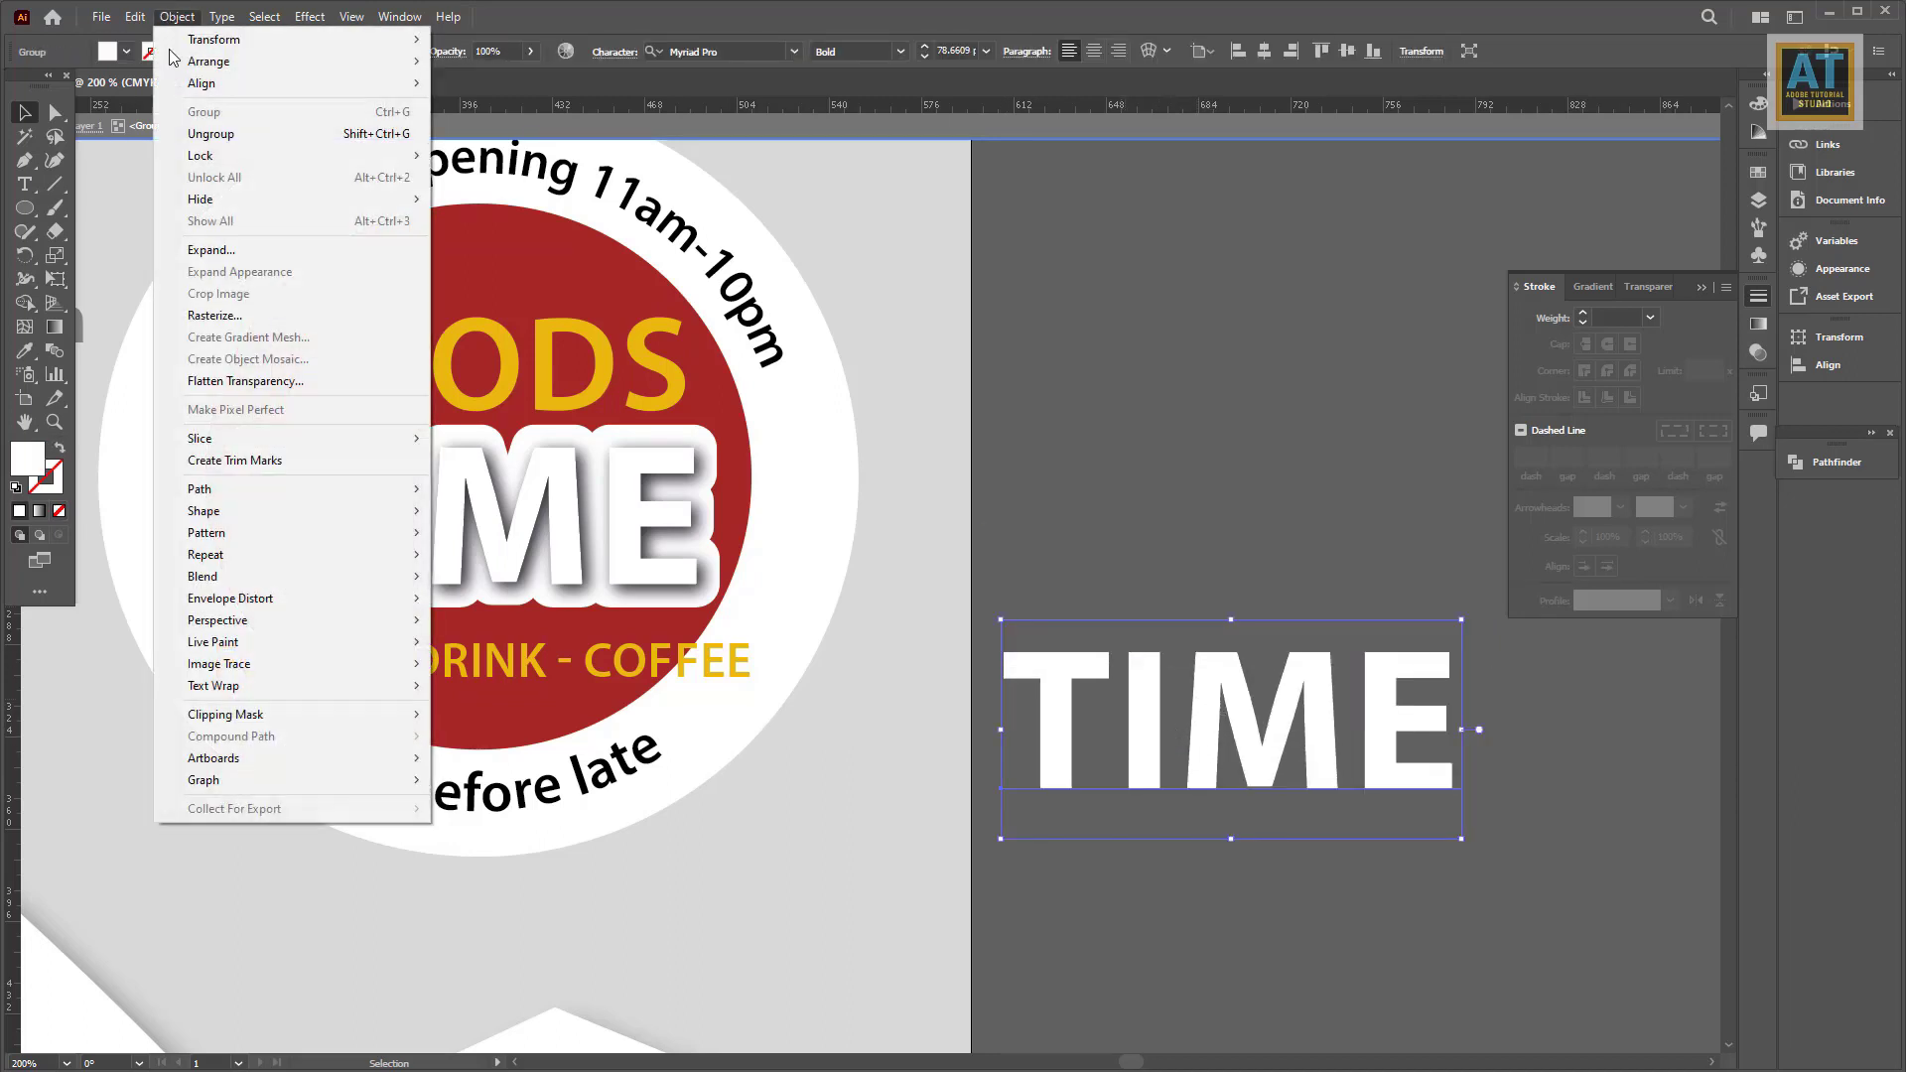
{"action": "left_click", "coordinate": [224, 247]}
{"action": "left_click", "coordinate": [893, 653]}
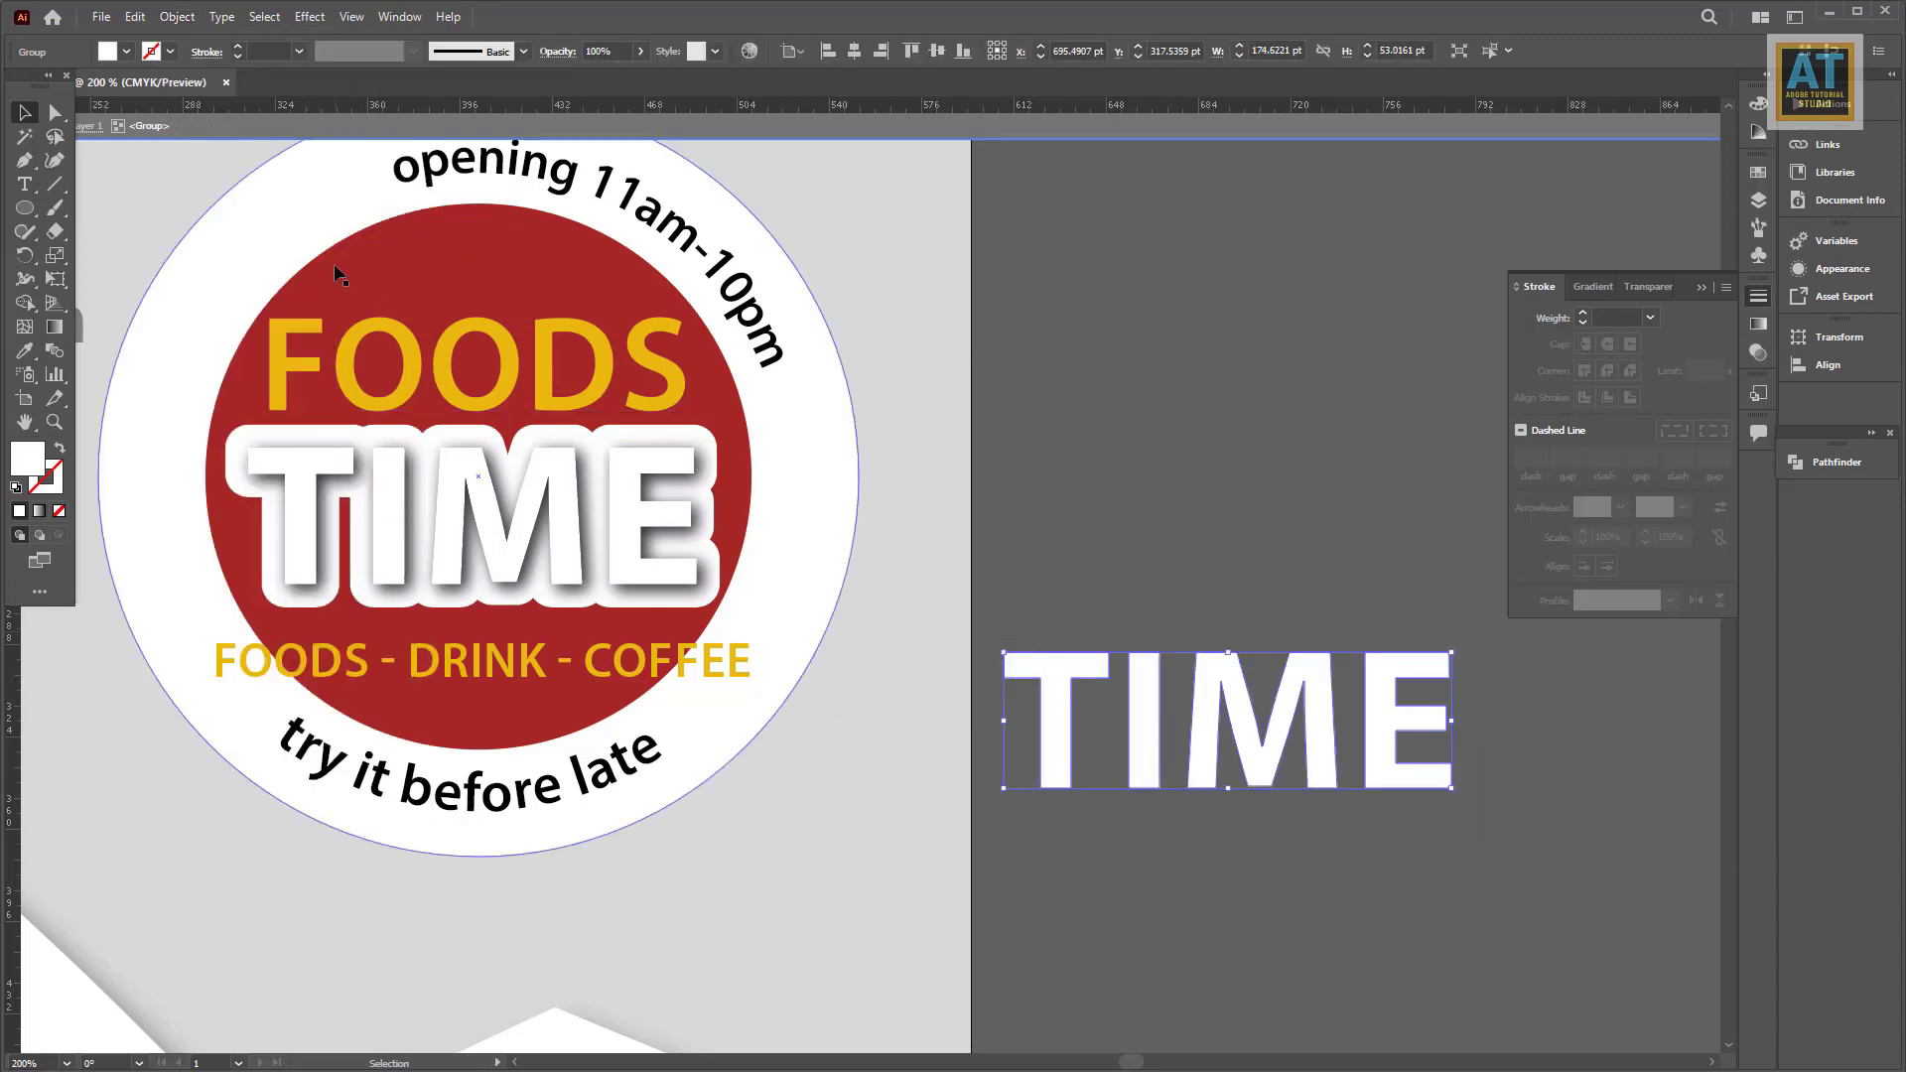
{"action": "left_click", "coordinate": [135, 17]}
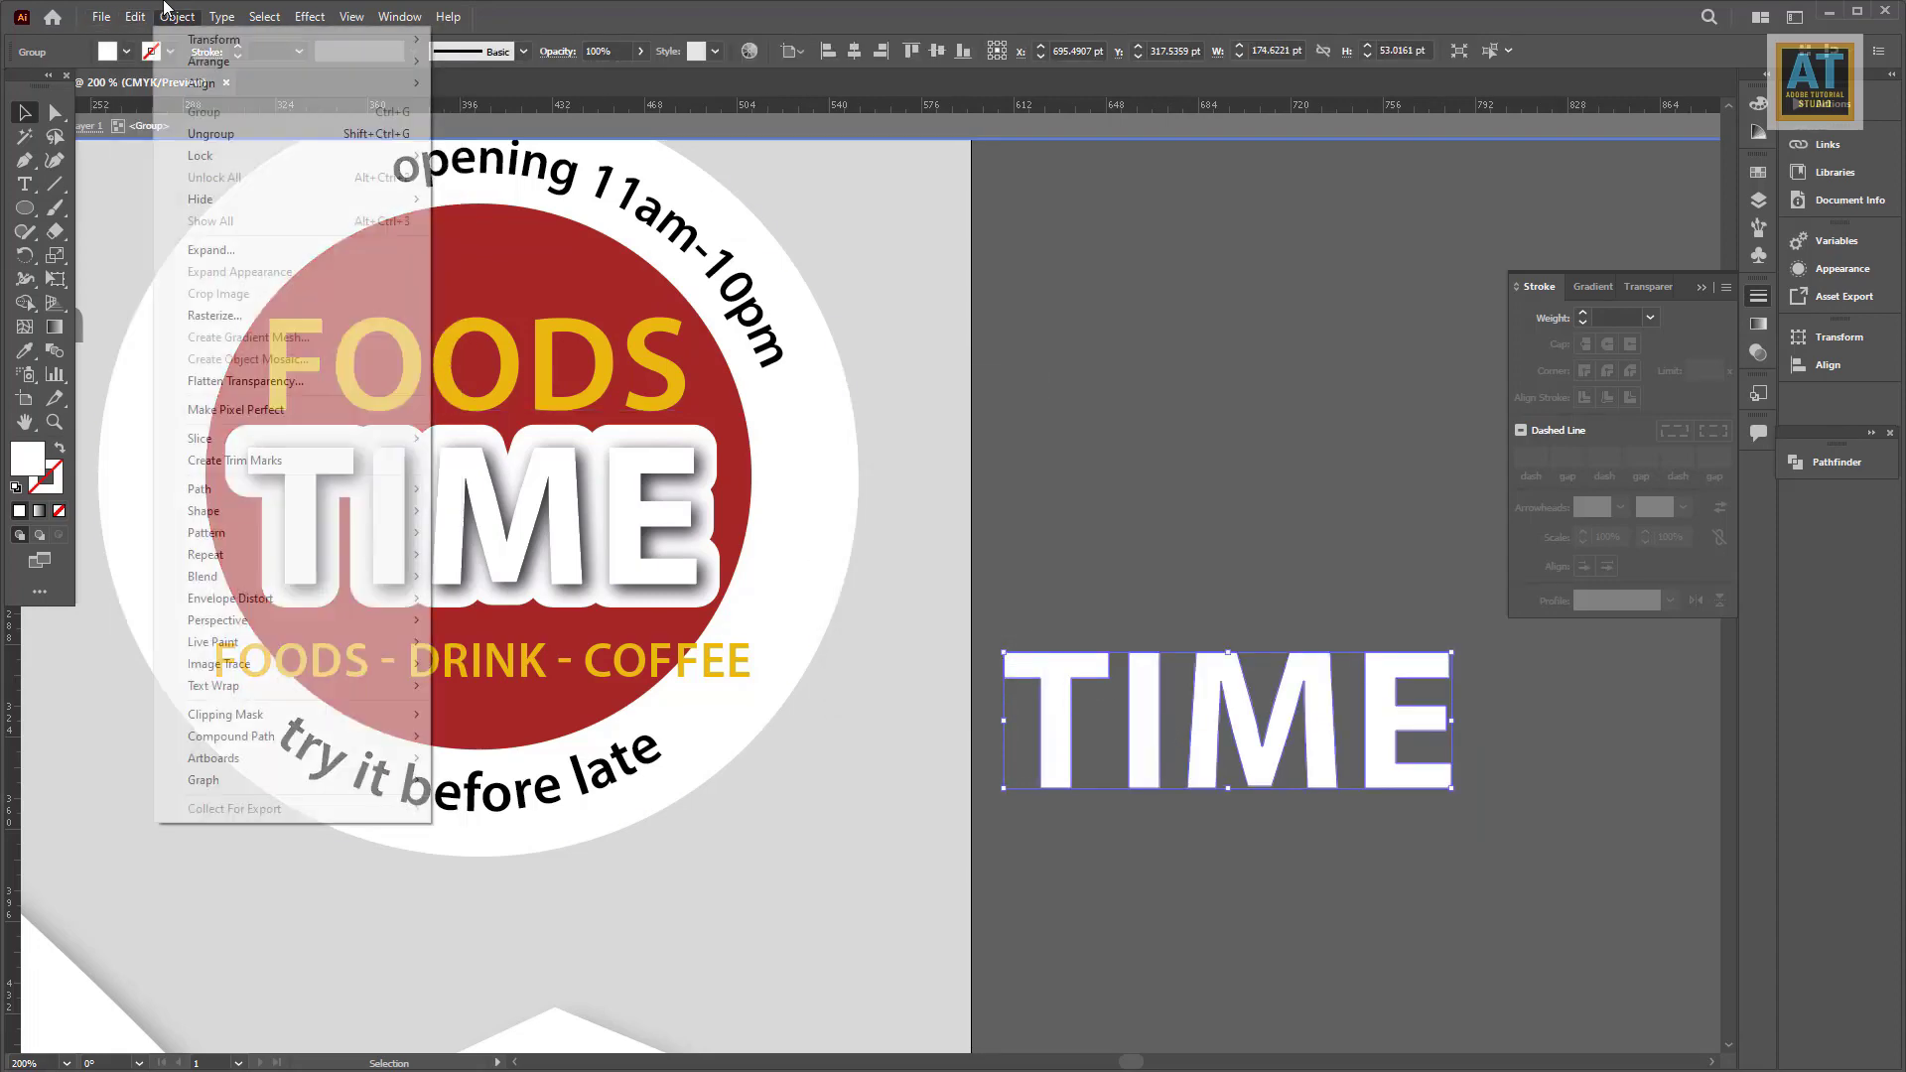
{"action": "mouse_move", "coordinate": [199, 488]}
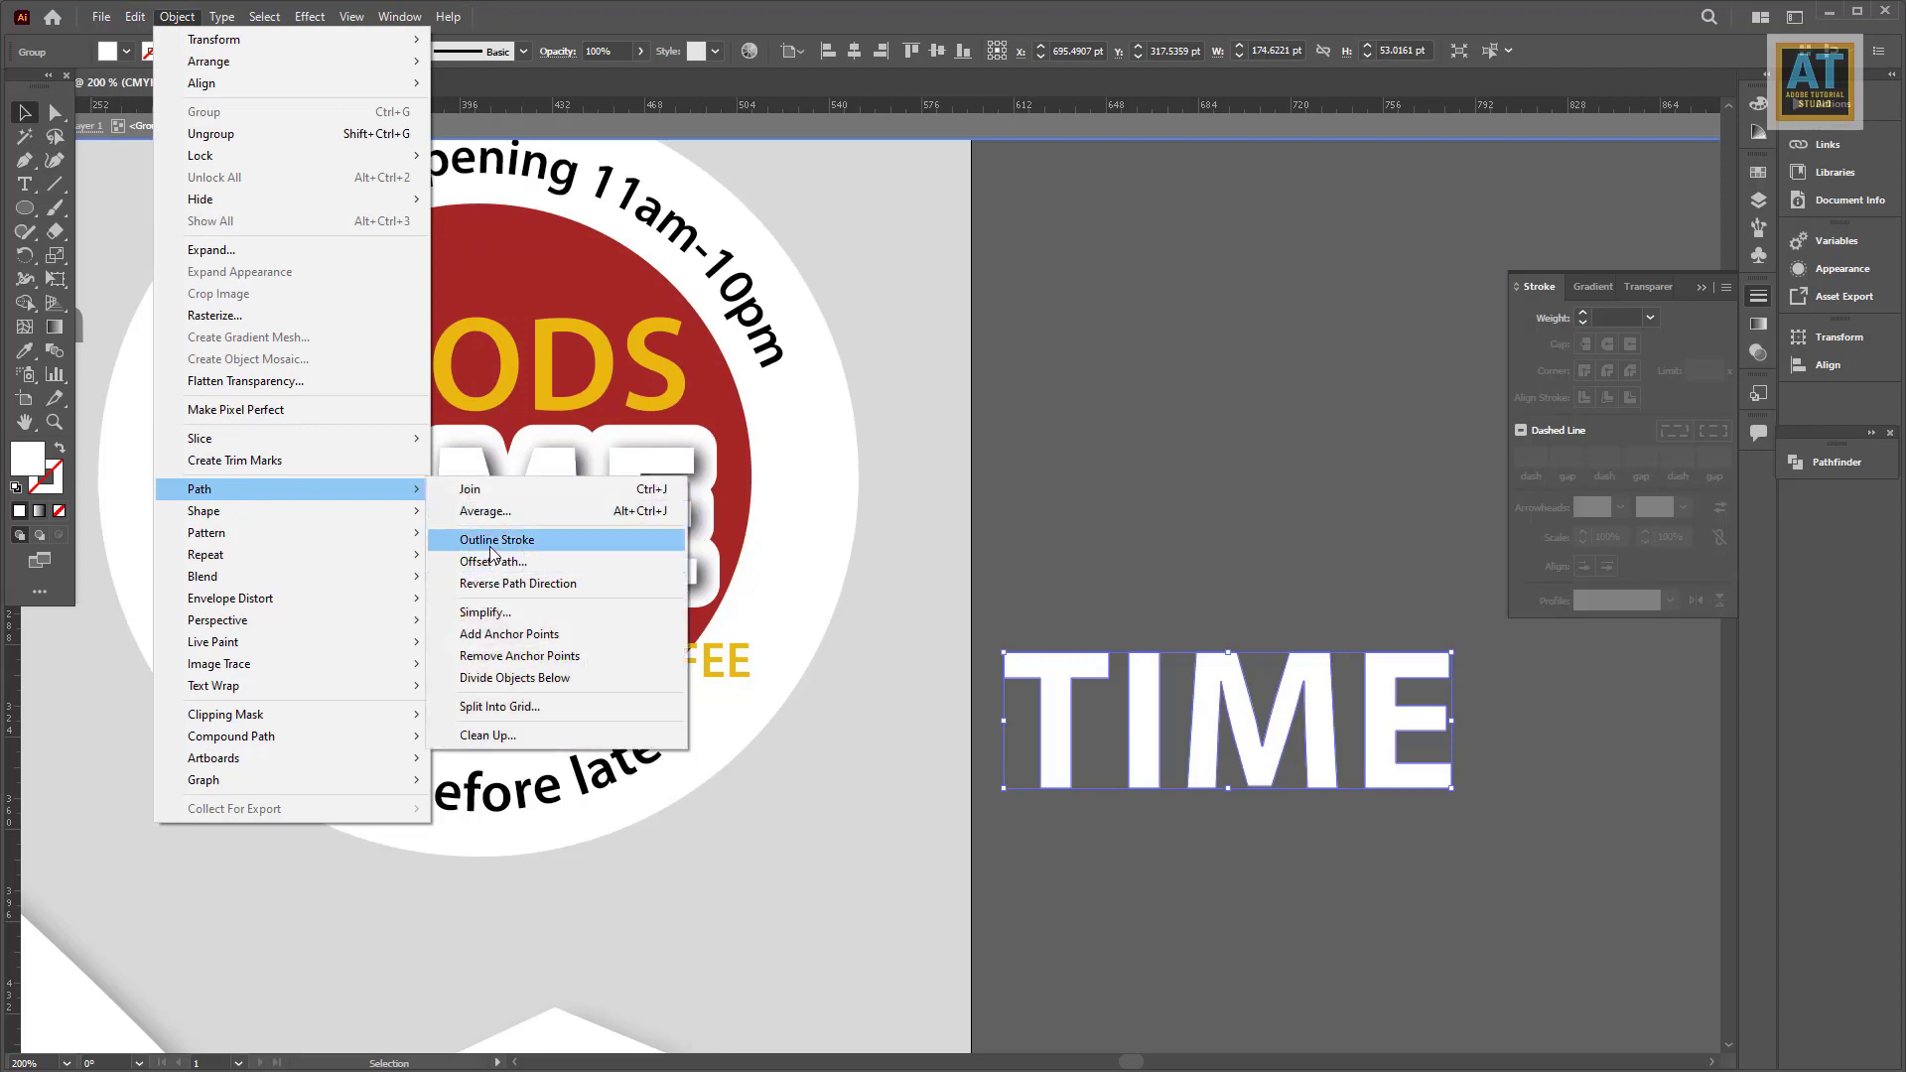
{"action": "left_click", "coordinate": [492, 561]}
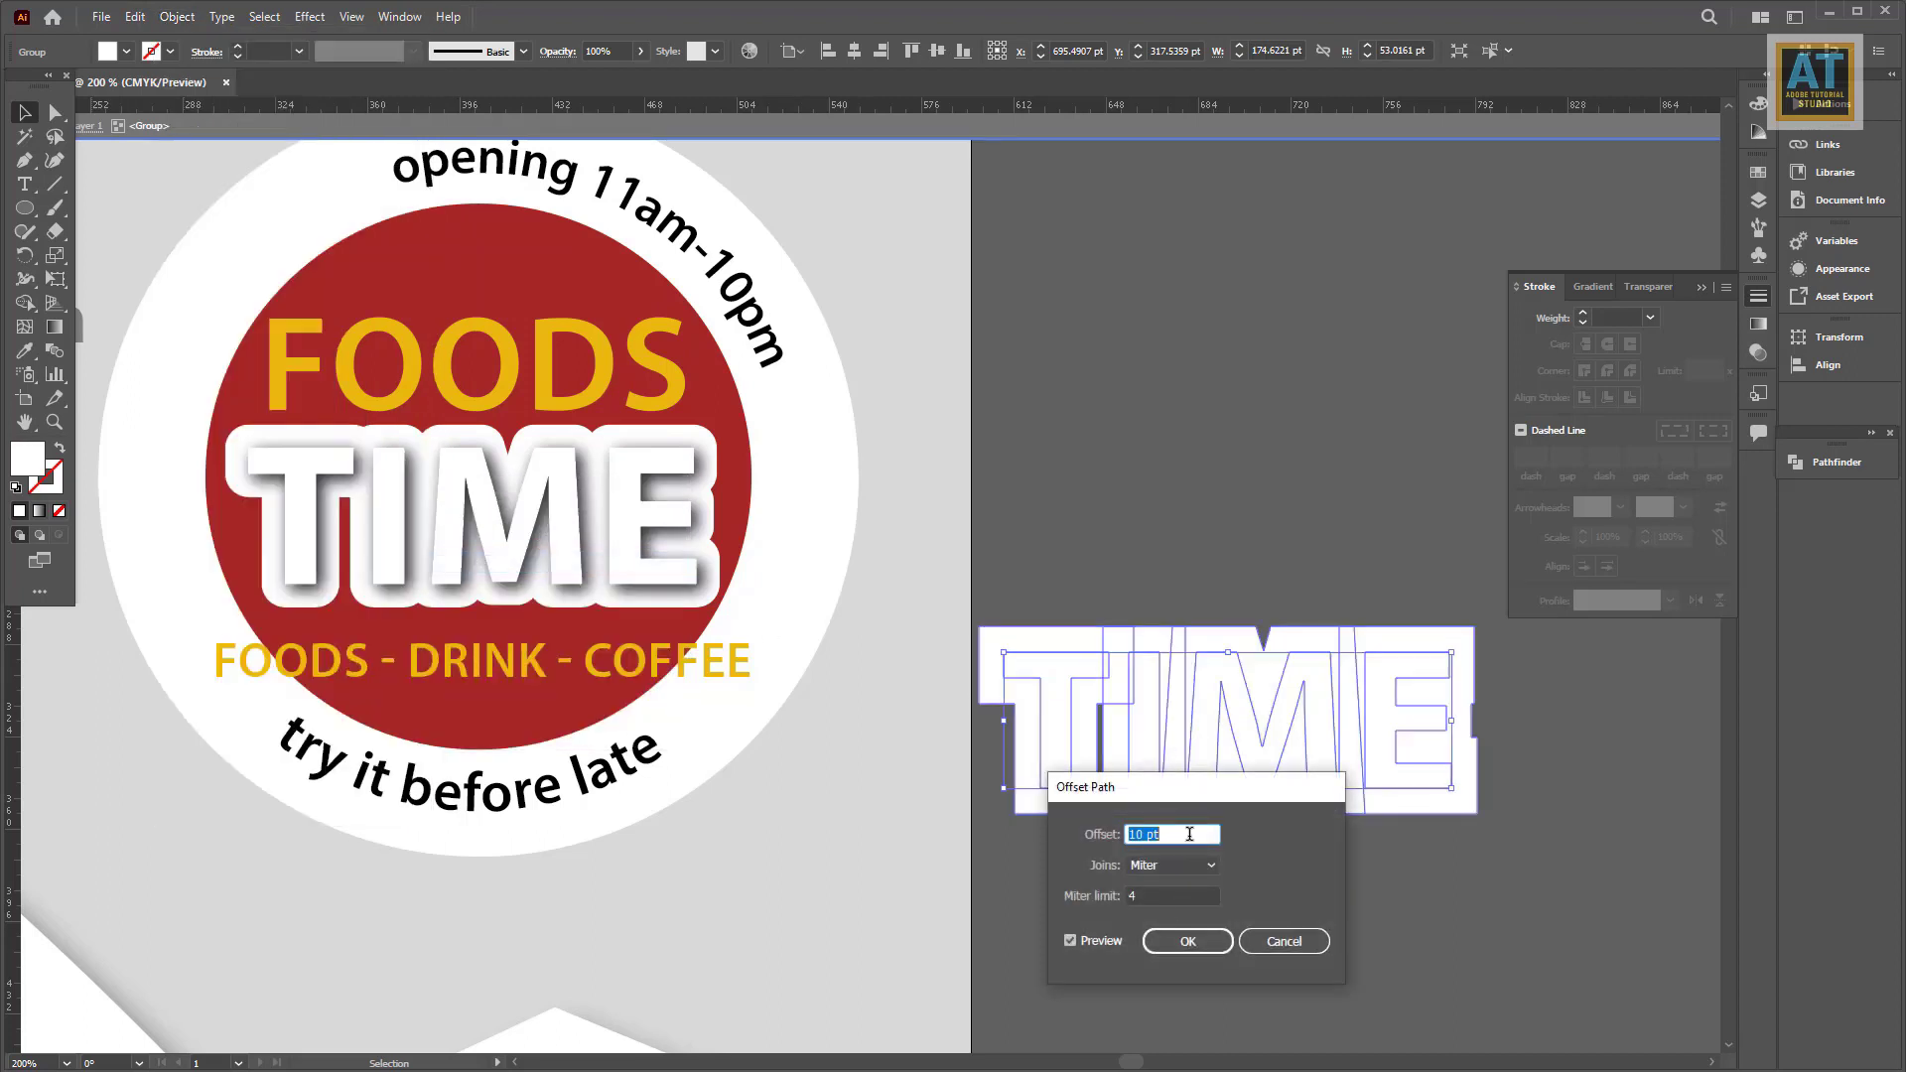
{"action": "type", "text": "-2"}
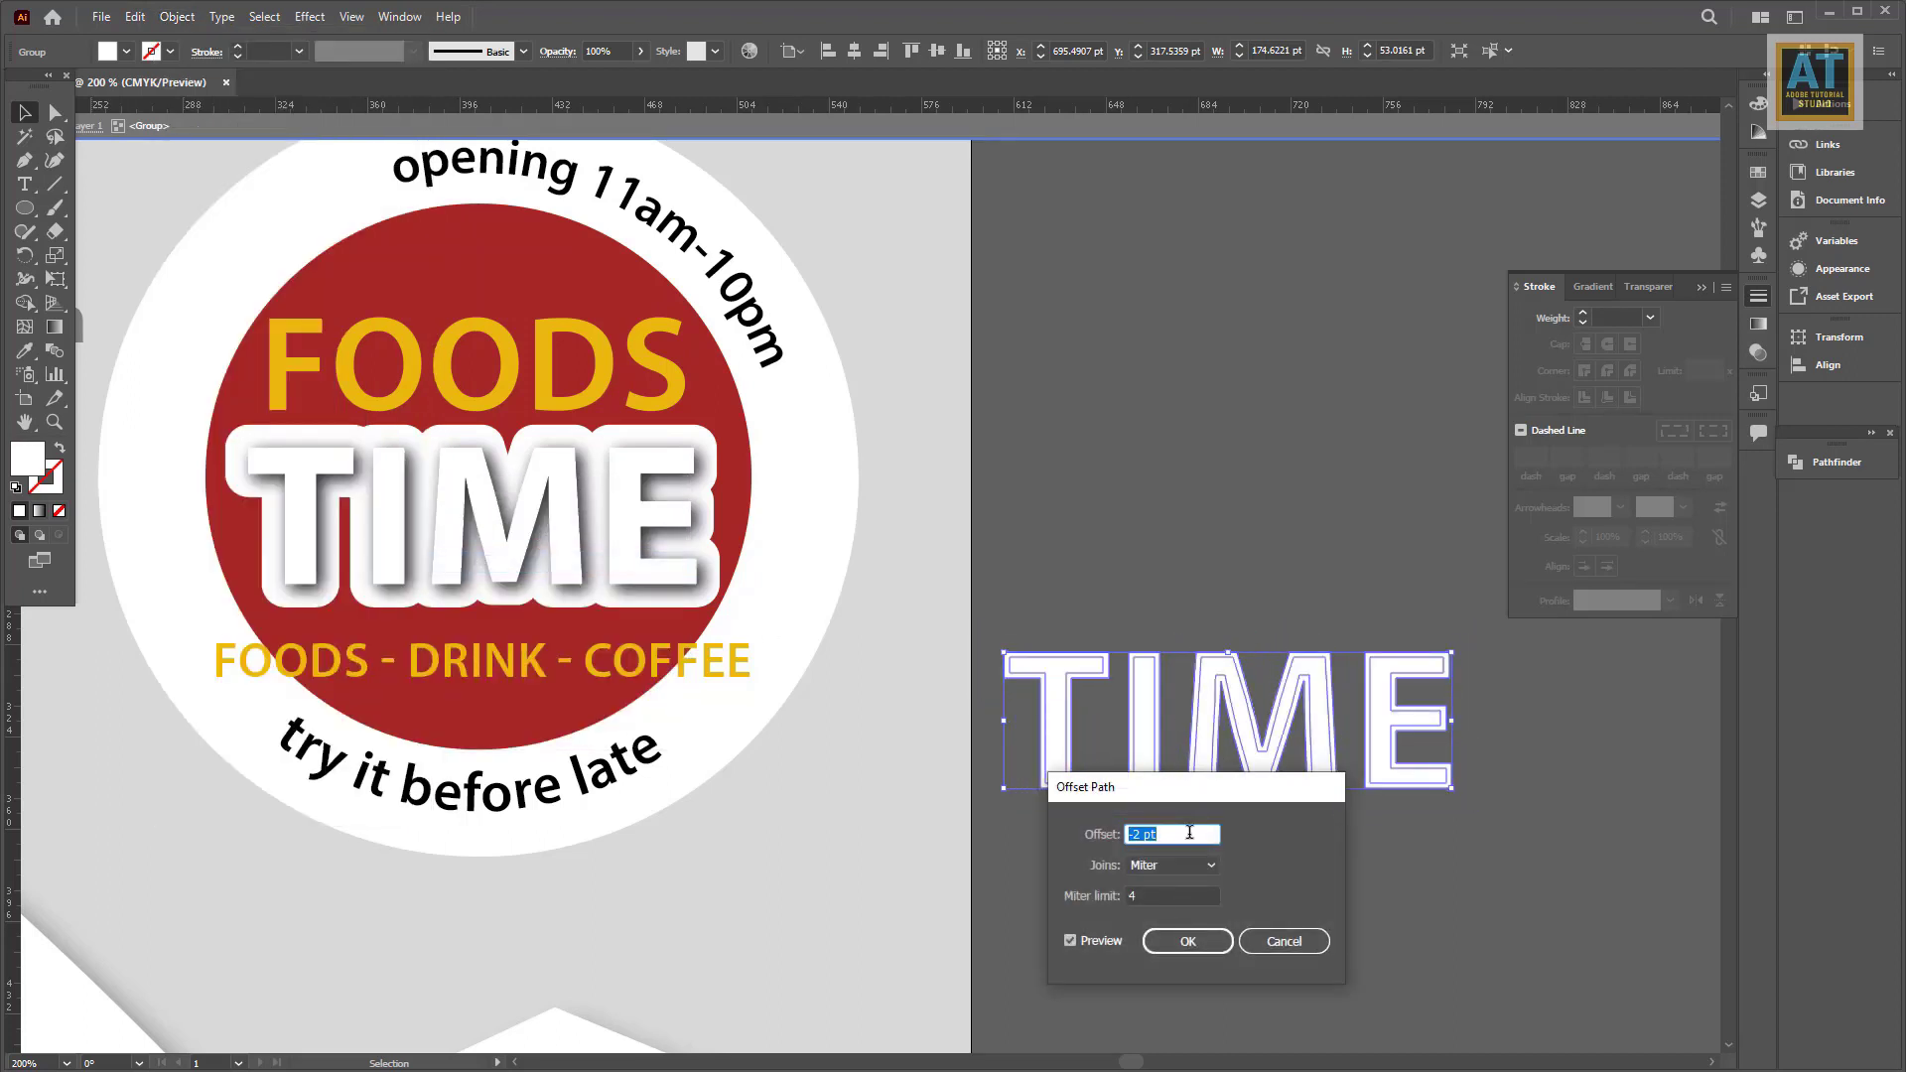
{"action": "key", "text": "Down"}
Step: Apply the inset path and position the inset TIME letters over the badge's TIME
{"action": "left_click", "coordinate": [1188, 940]}
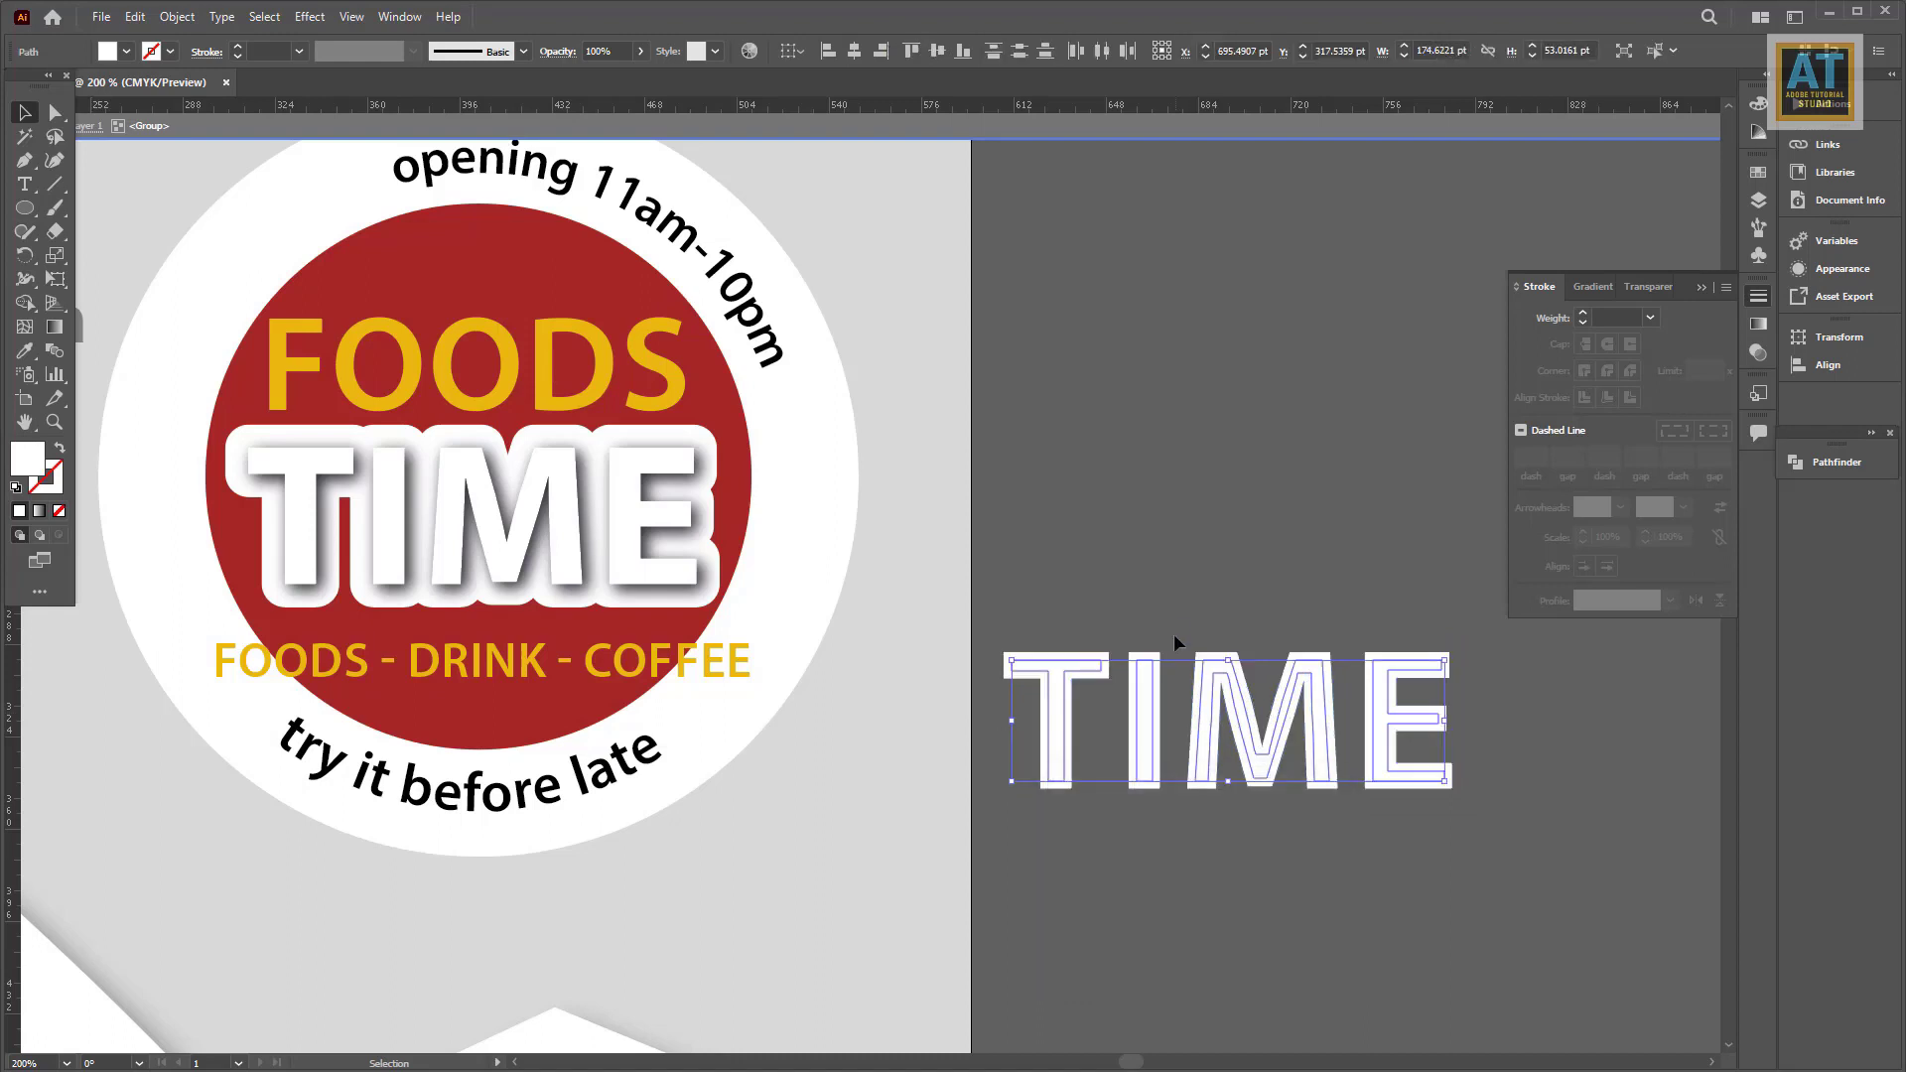
{"action": "mouse_move", "coordinate": [1161, 719]}
{"action": "left_mouse_down"}
{"action": "mouse_move", "coordinate": [1162, 452]}
{"action": "mouse_move", "coordinate": [422, 487]}
{"action": "left_mouse_up"}
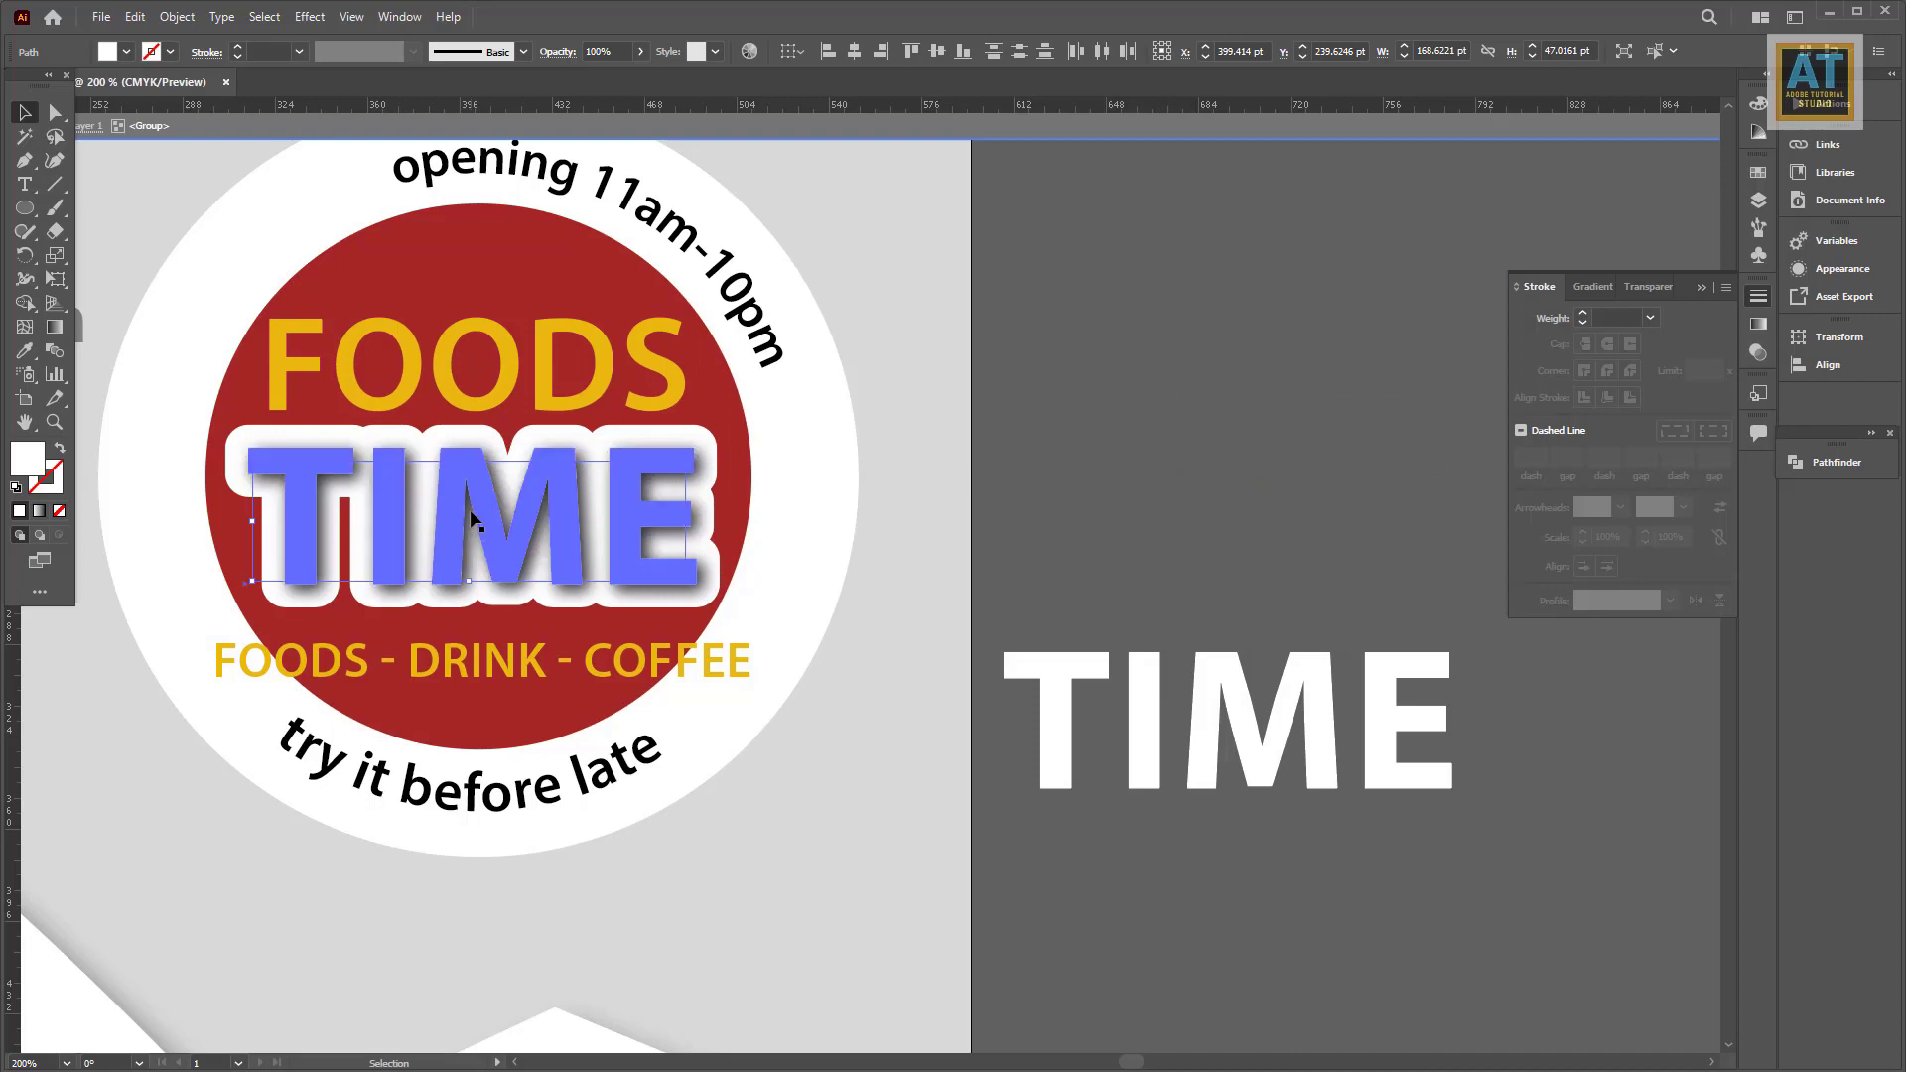
{"action": "left_click_drag", "start_coordinate": [472, 516], "coordinate": [476, 517]}
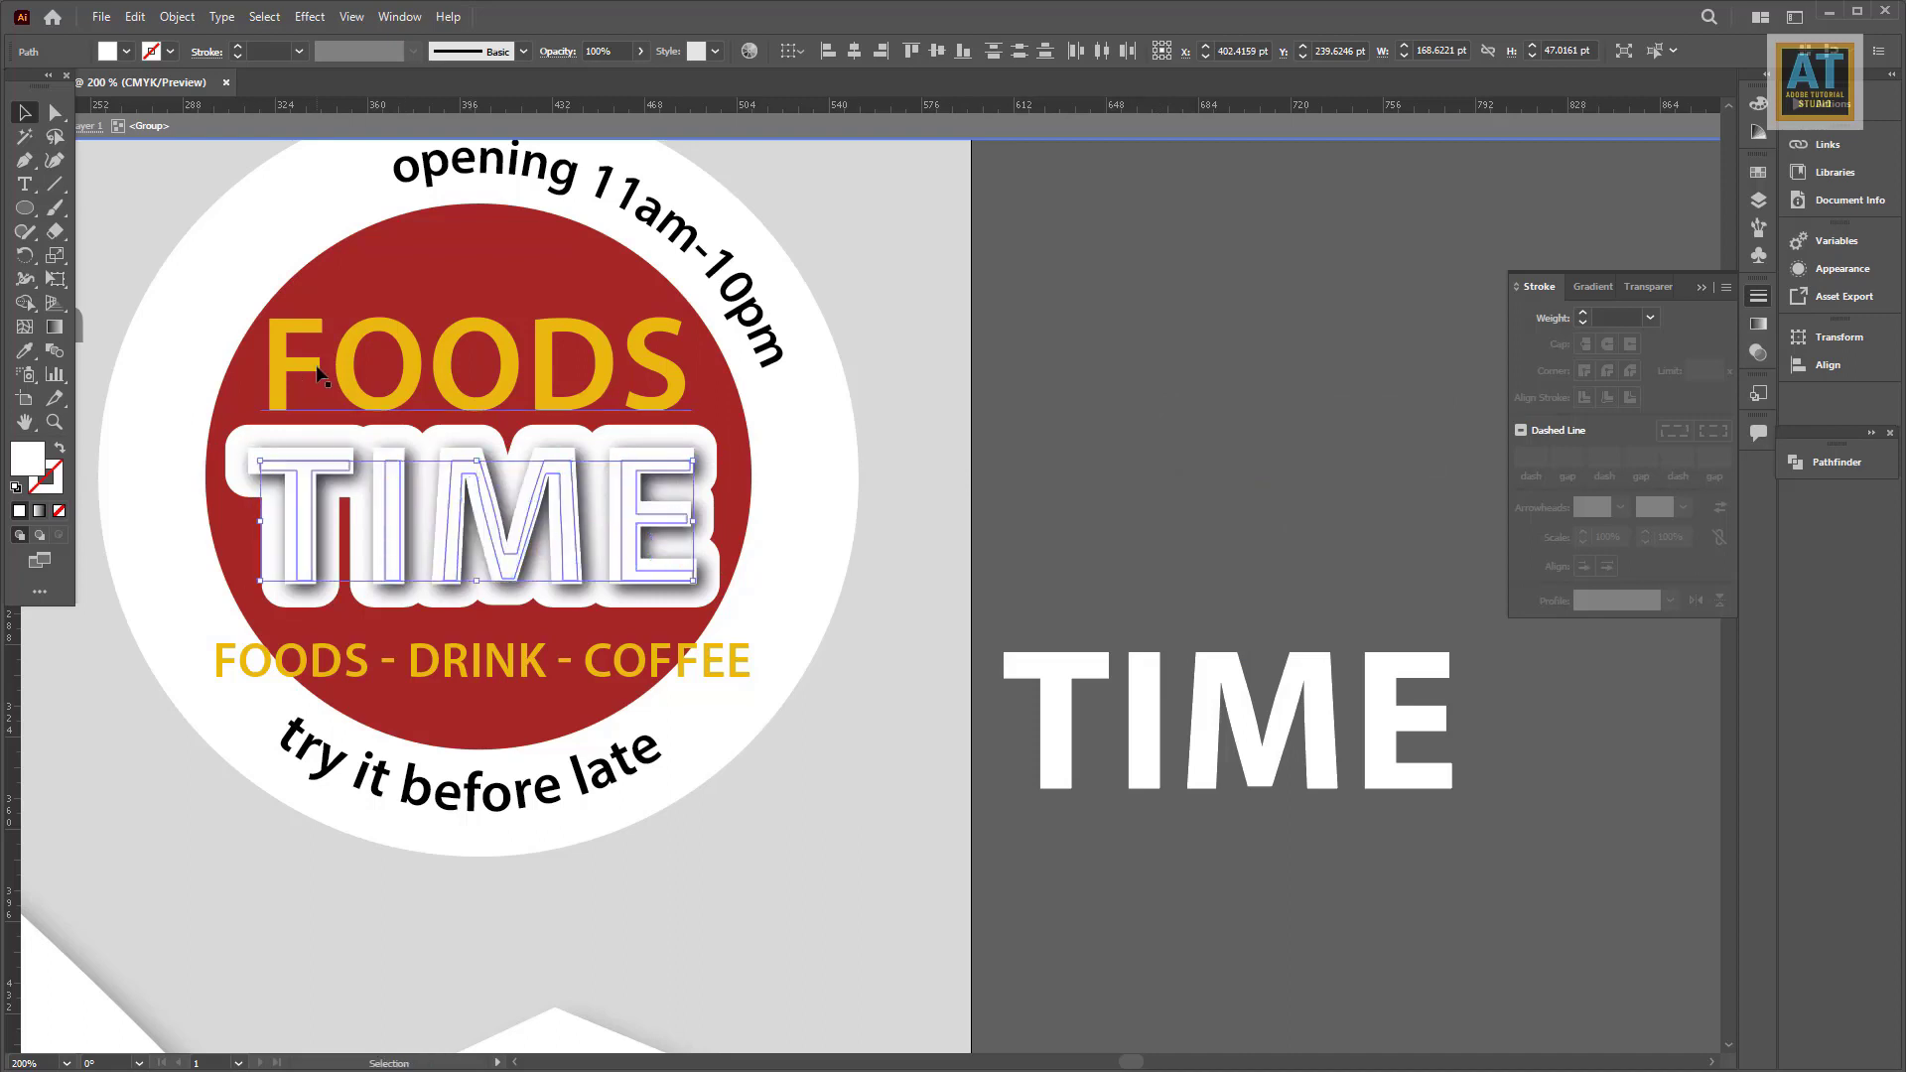
{"action": "left_click", "coordinate": [128, 52]}
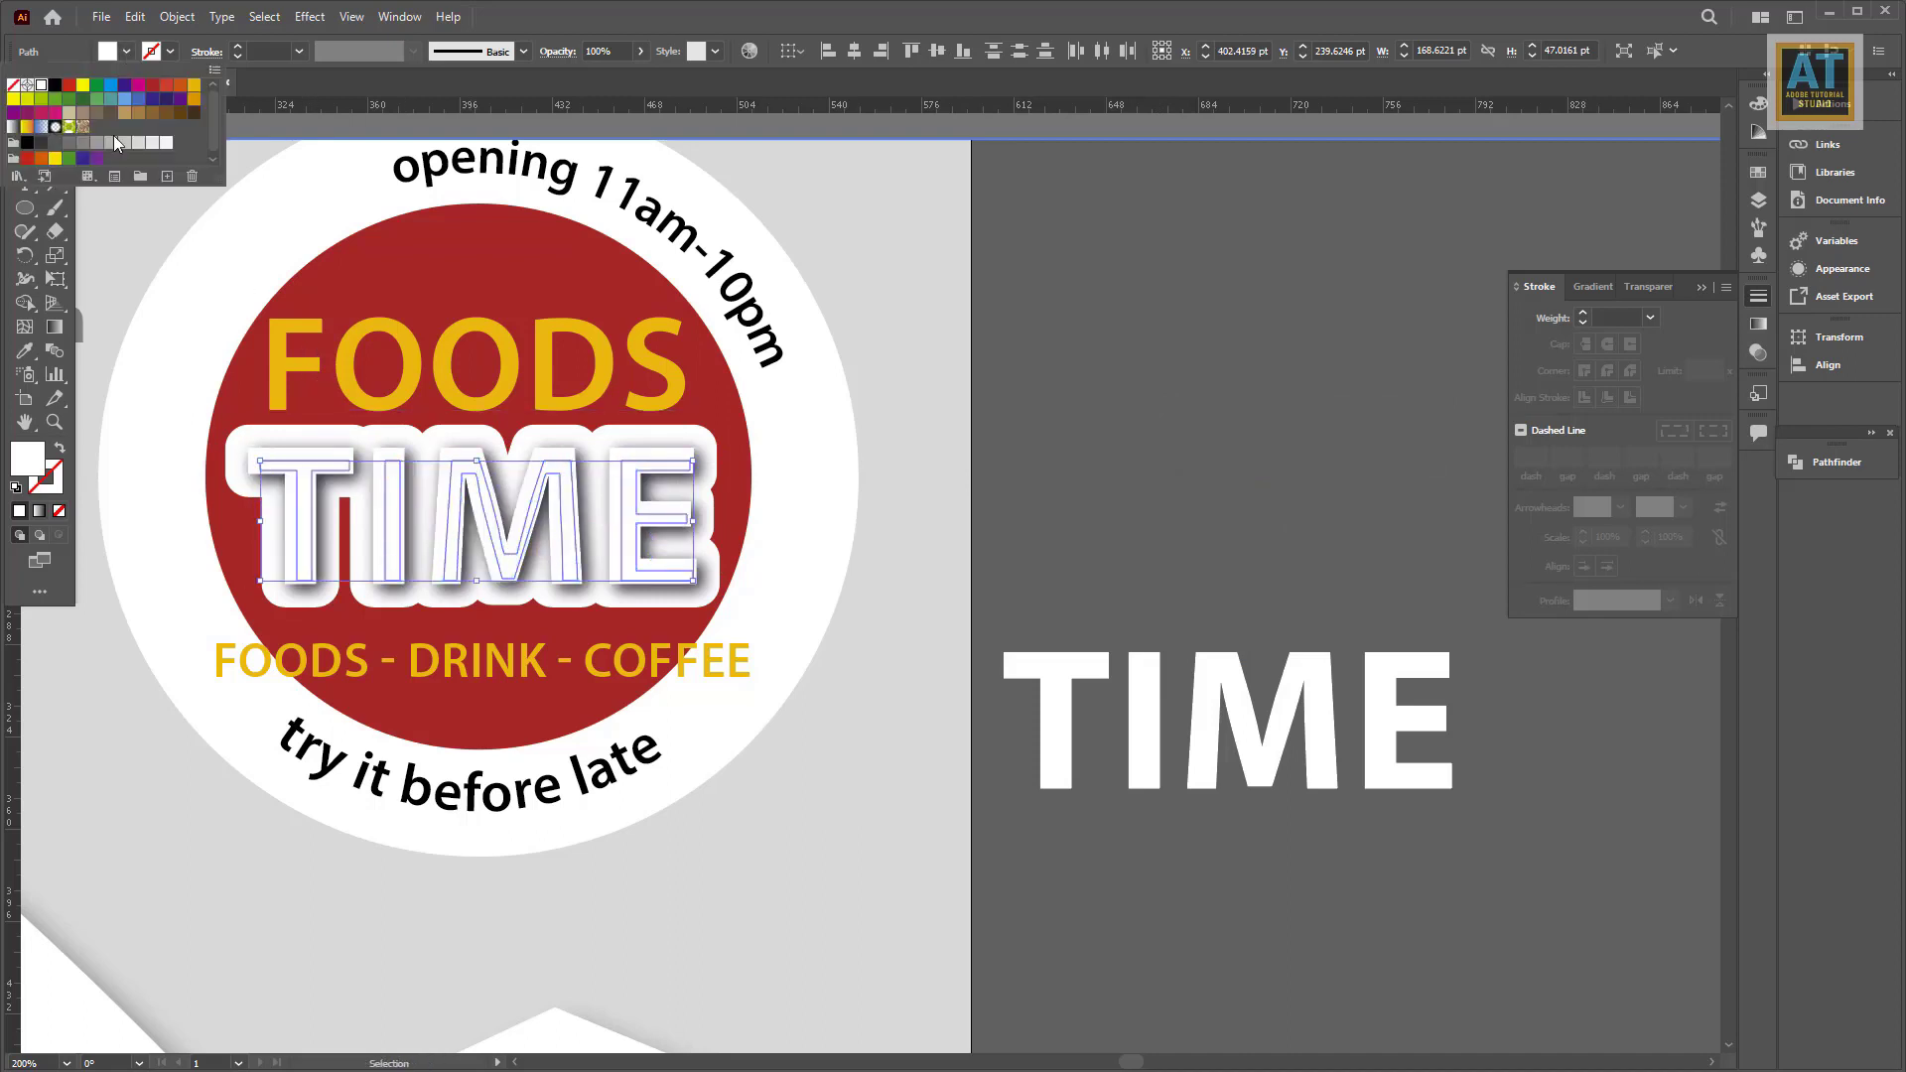
{"action": "left_click", "coordinate": [121, 143]}
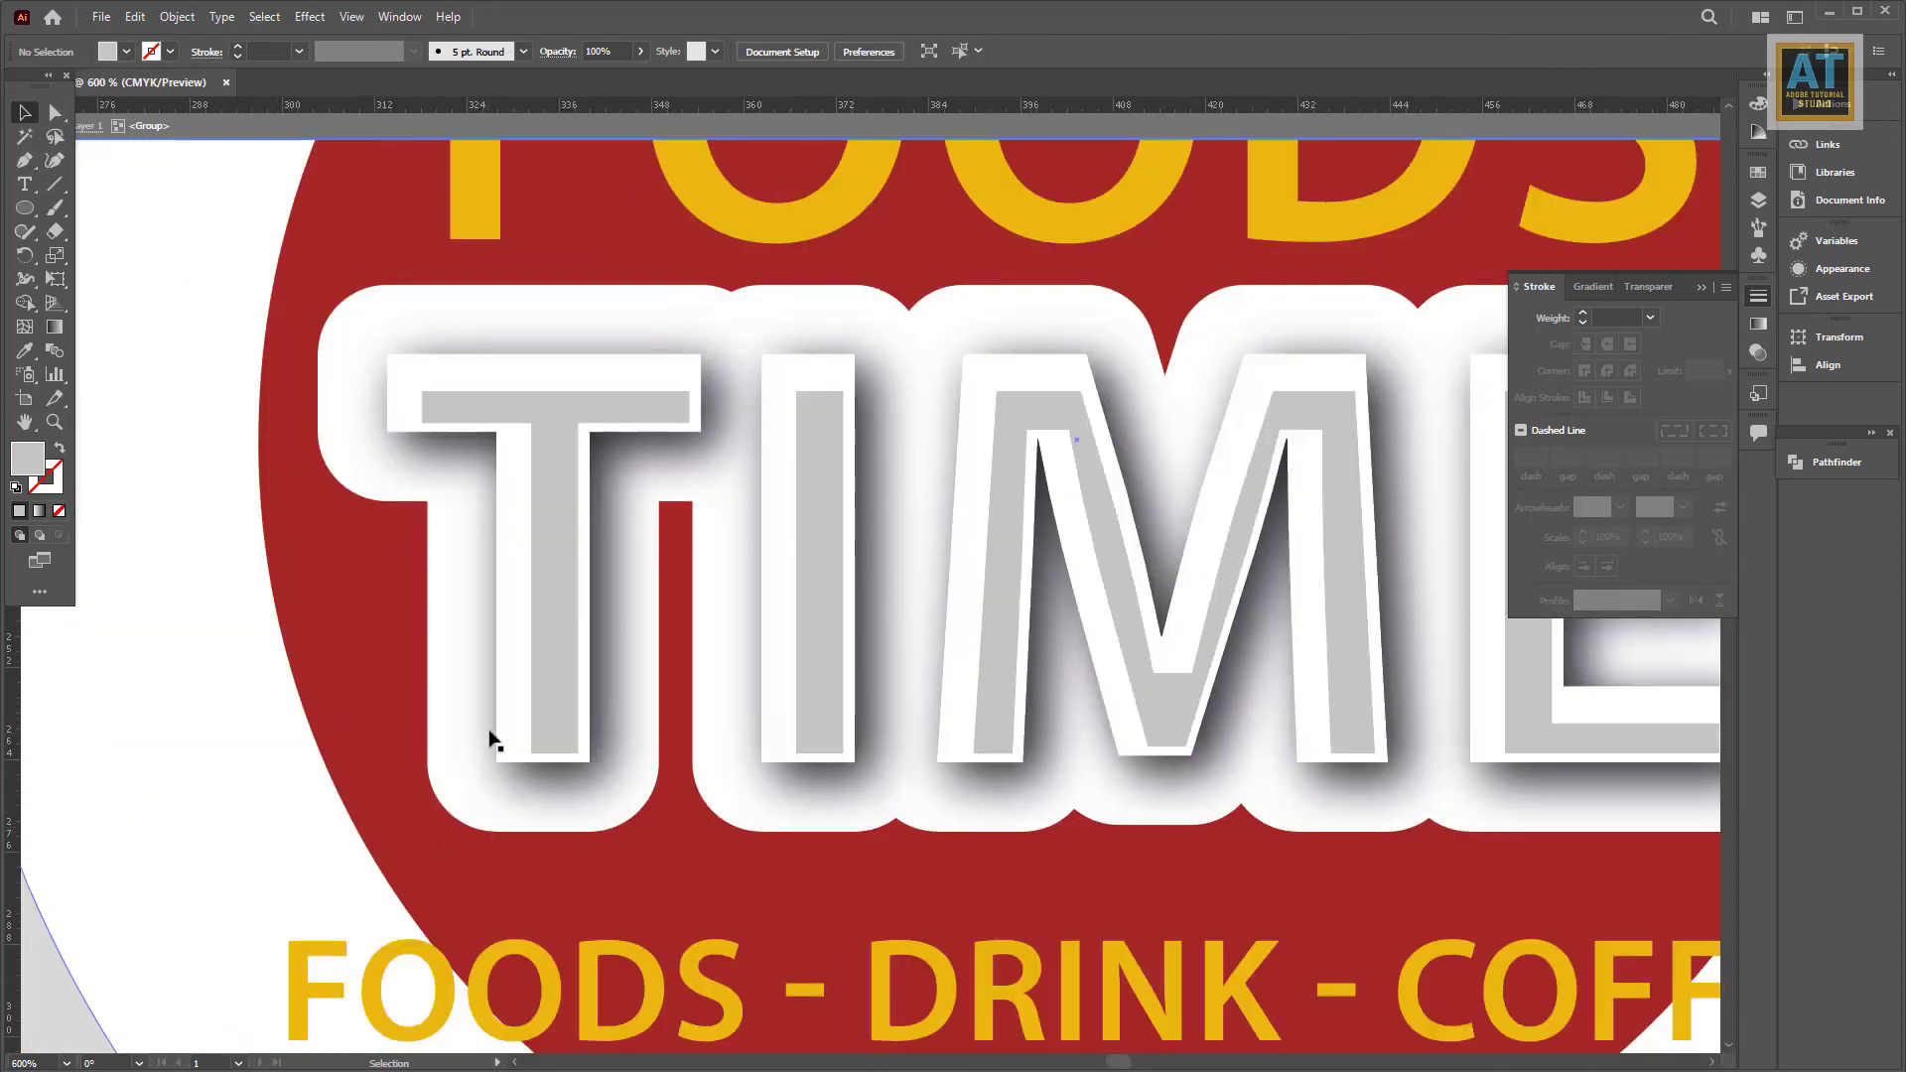
{"action": "left_click_drag", "start_coordinate": [547, 734], "coordinate": [533, 716]}
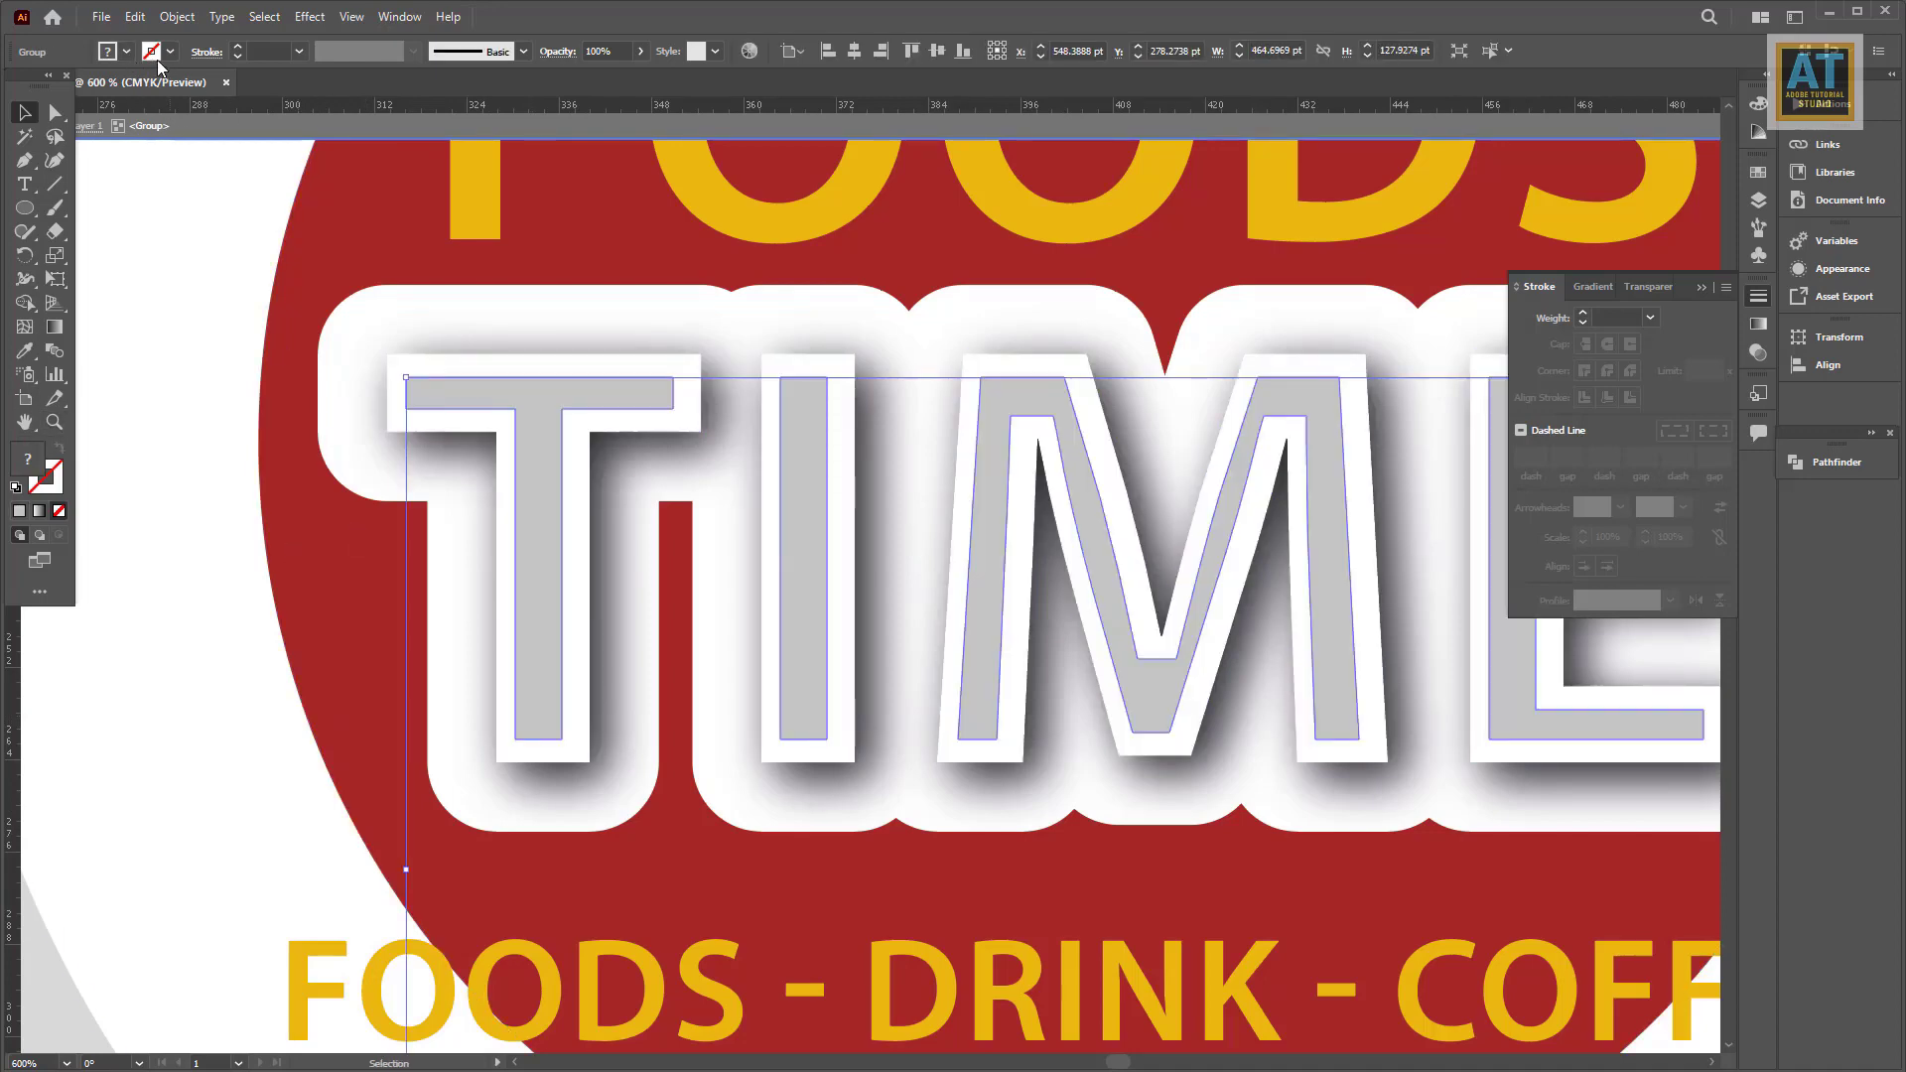
Step: Fill the inset letters black, exit group editing, and fit the poster in view
{"action": "left_click", "coordinate": [155, 55]}
{"action": "left_click", "coordinate": [55, 86]}
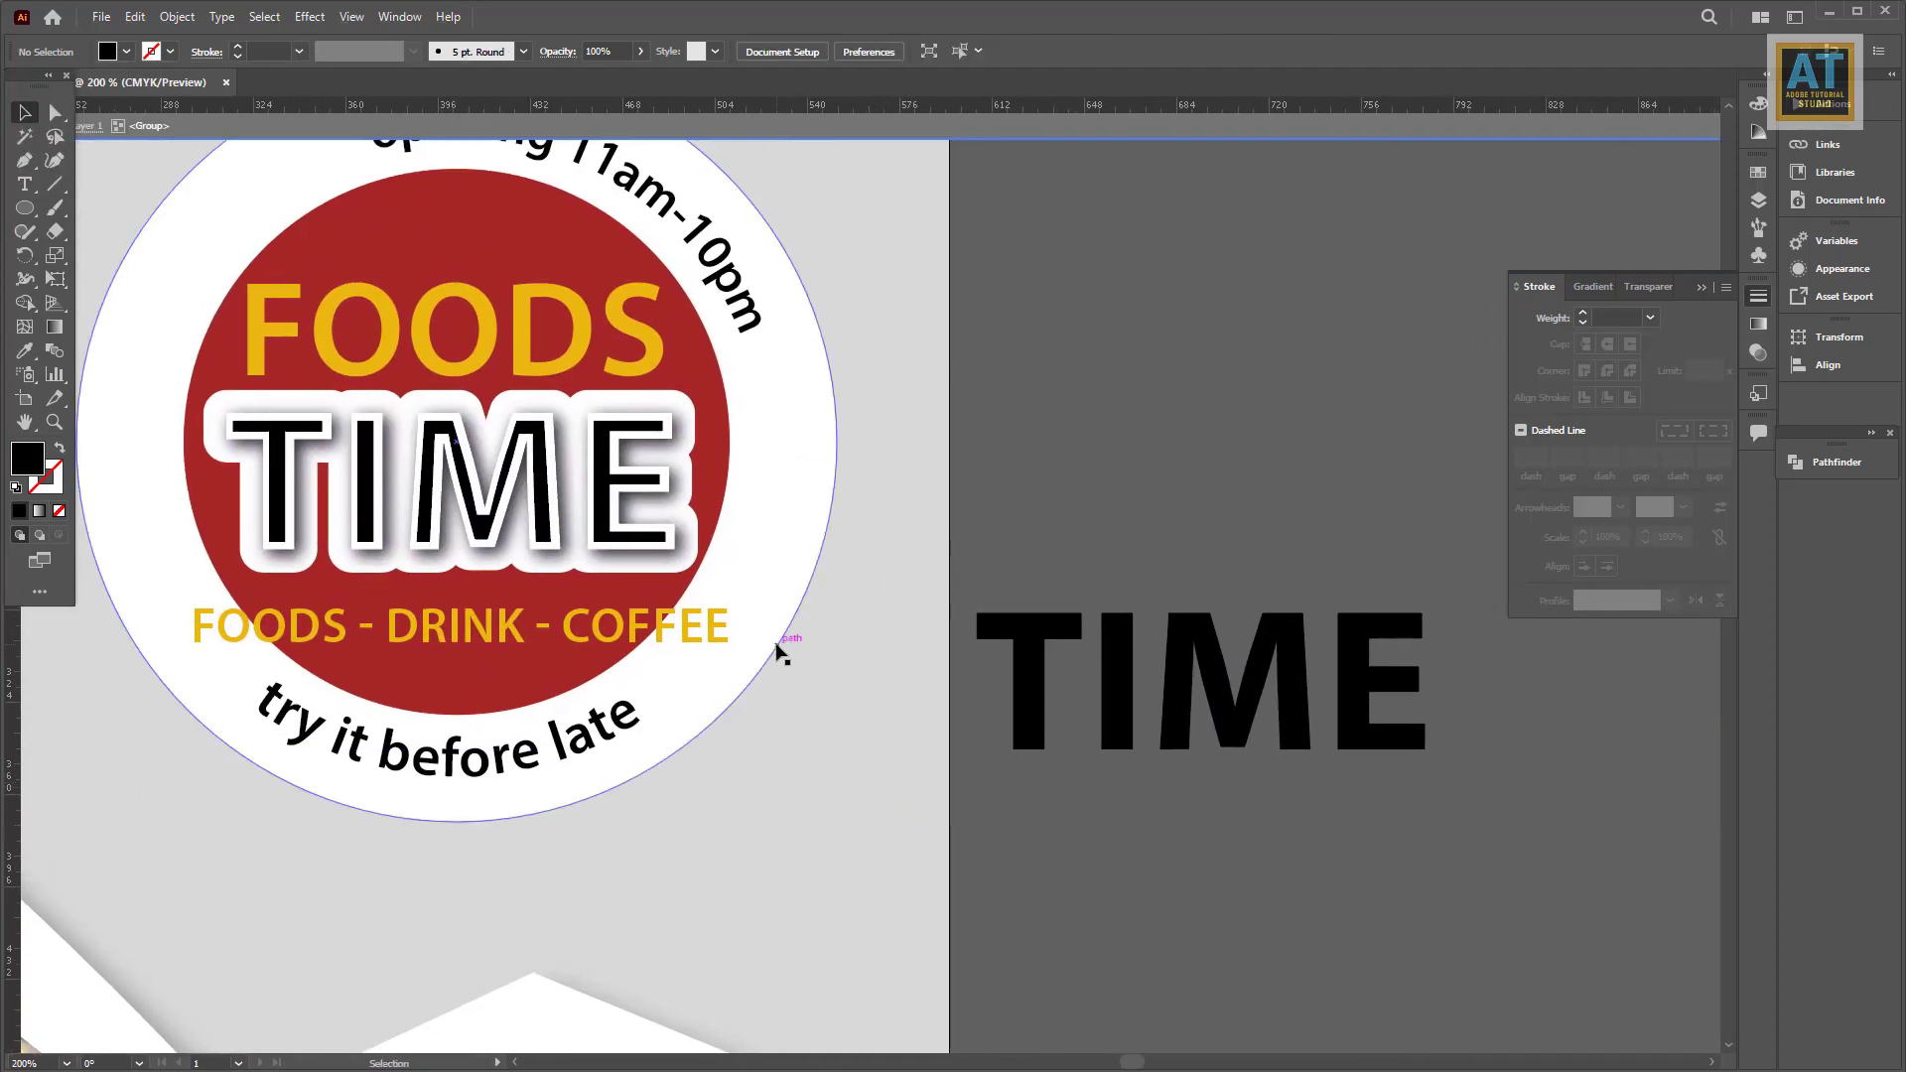
{"action": "left_click", "coordinate": [1108, 727]}
{"action": "double_click", "coordinate": [1109, 728]}
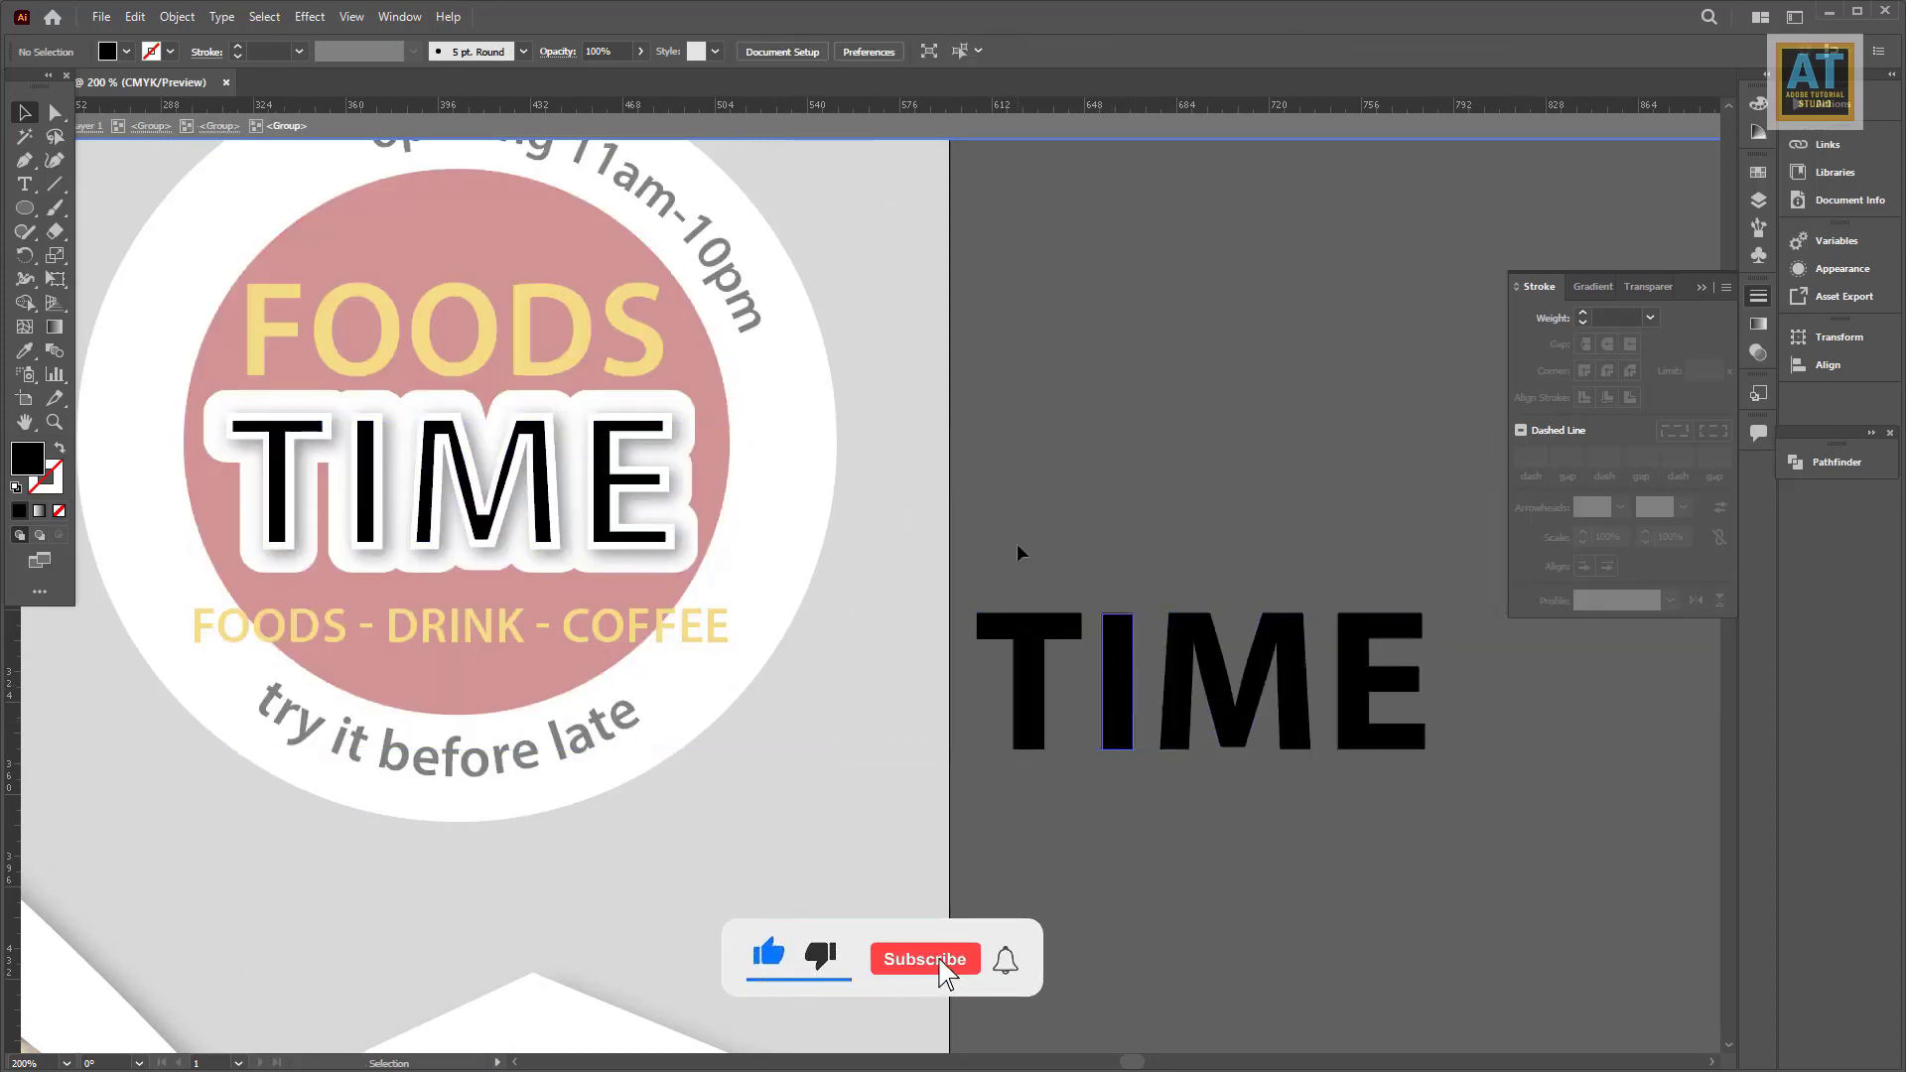
{"action": "left_click", "coordinate": [1295, 720]}
{"action": "key", "text": "Escape"}
{"action": "key", "text": "ctrl+0"}
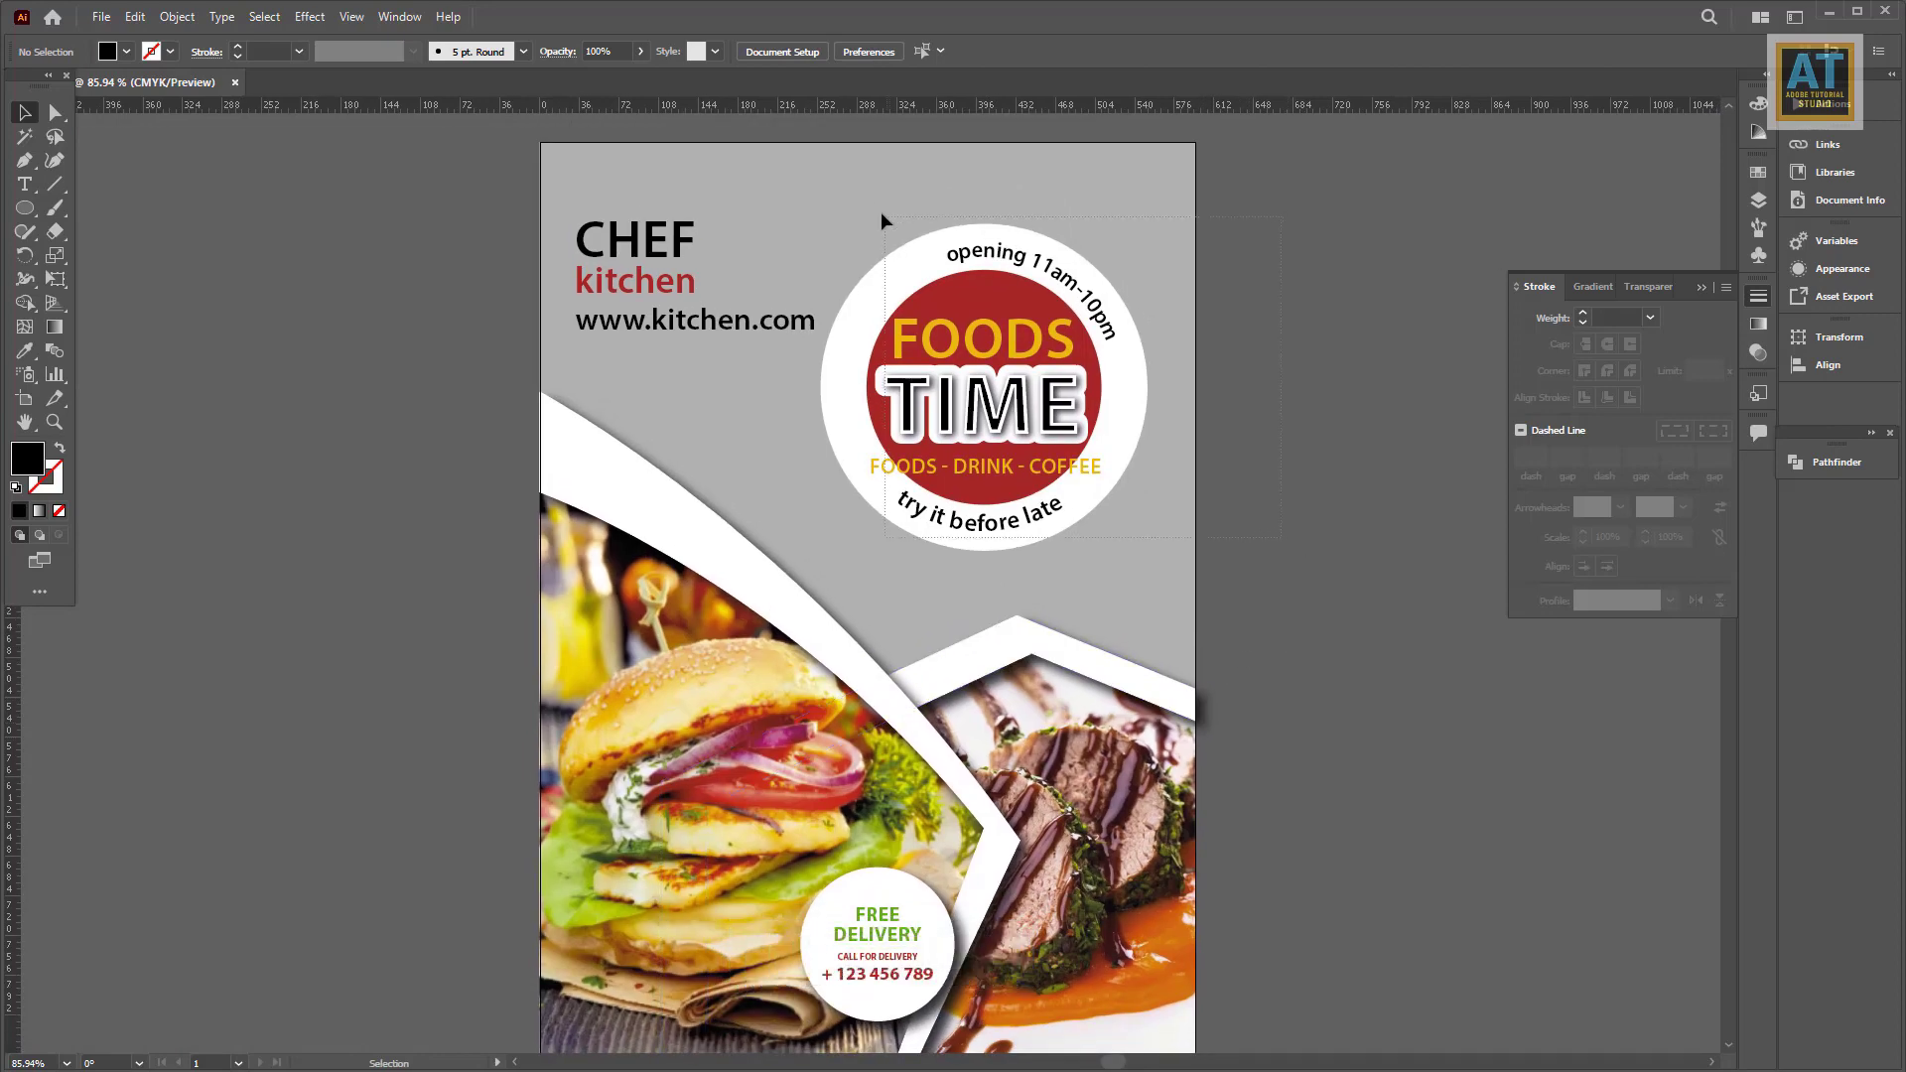
Step: Scale up the FOODS TIME badge from its corner handle
{"action": "left_click", "coordinate": [1060, 248]}
{"action": "left_click_drag", "start_coordinate": [1144, 227], "coordinate": [1175, 195]}
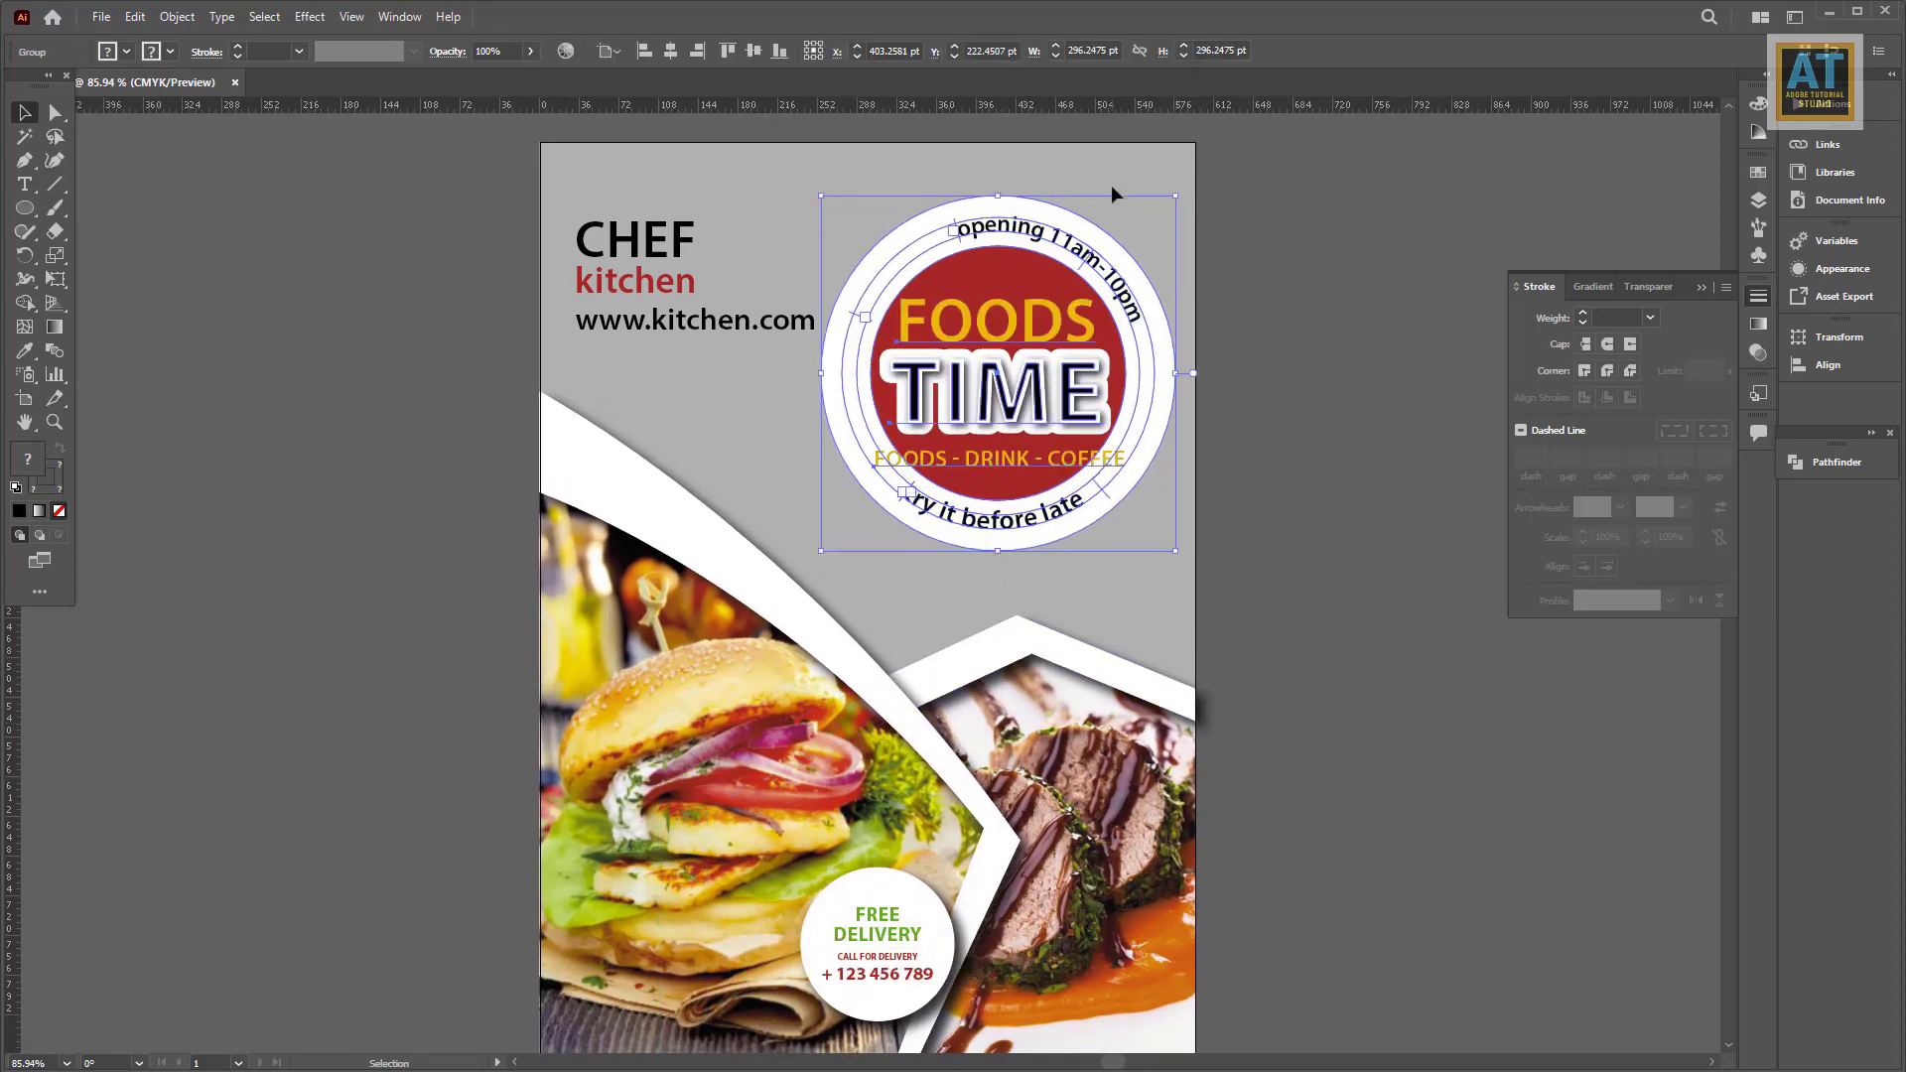
{"action": "left_click", "coordinate": [170, 17]}
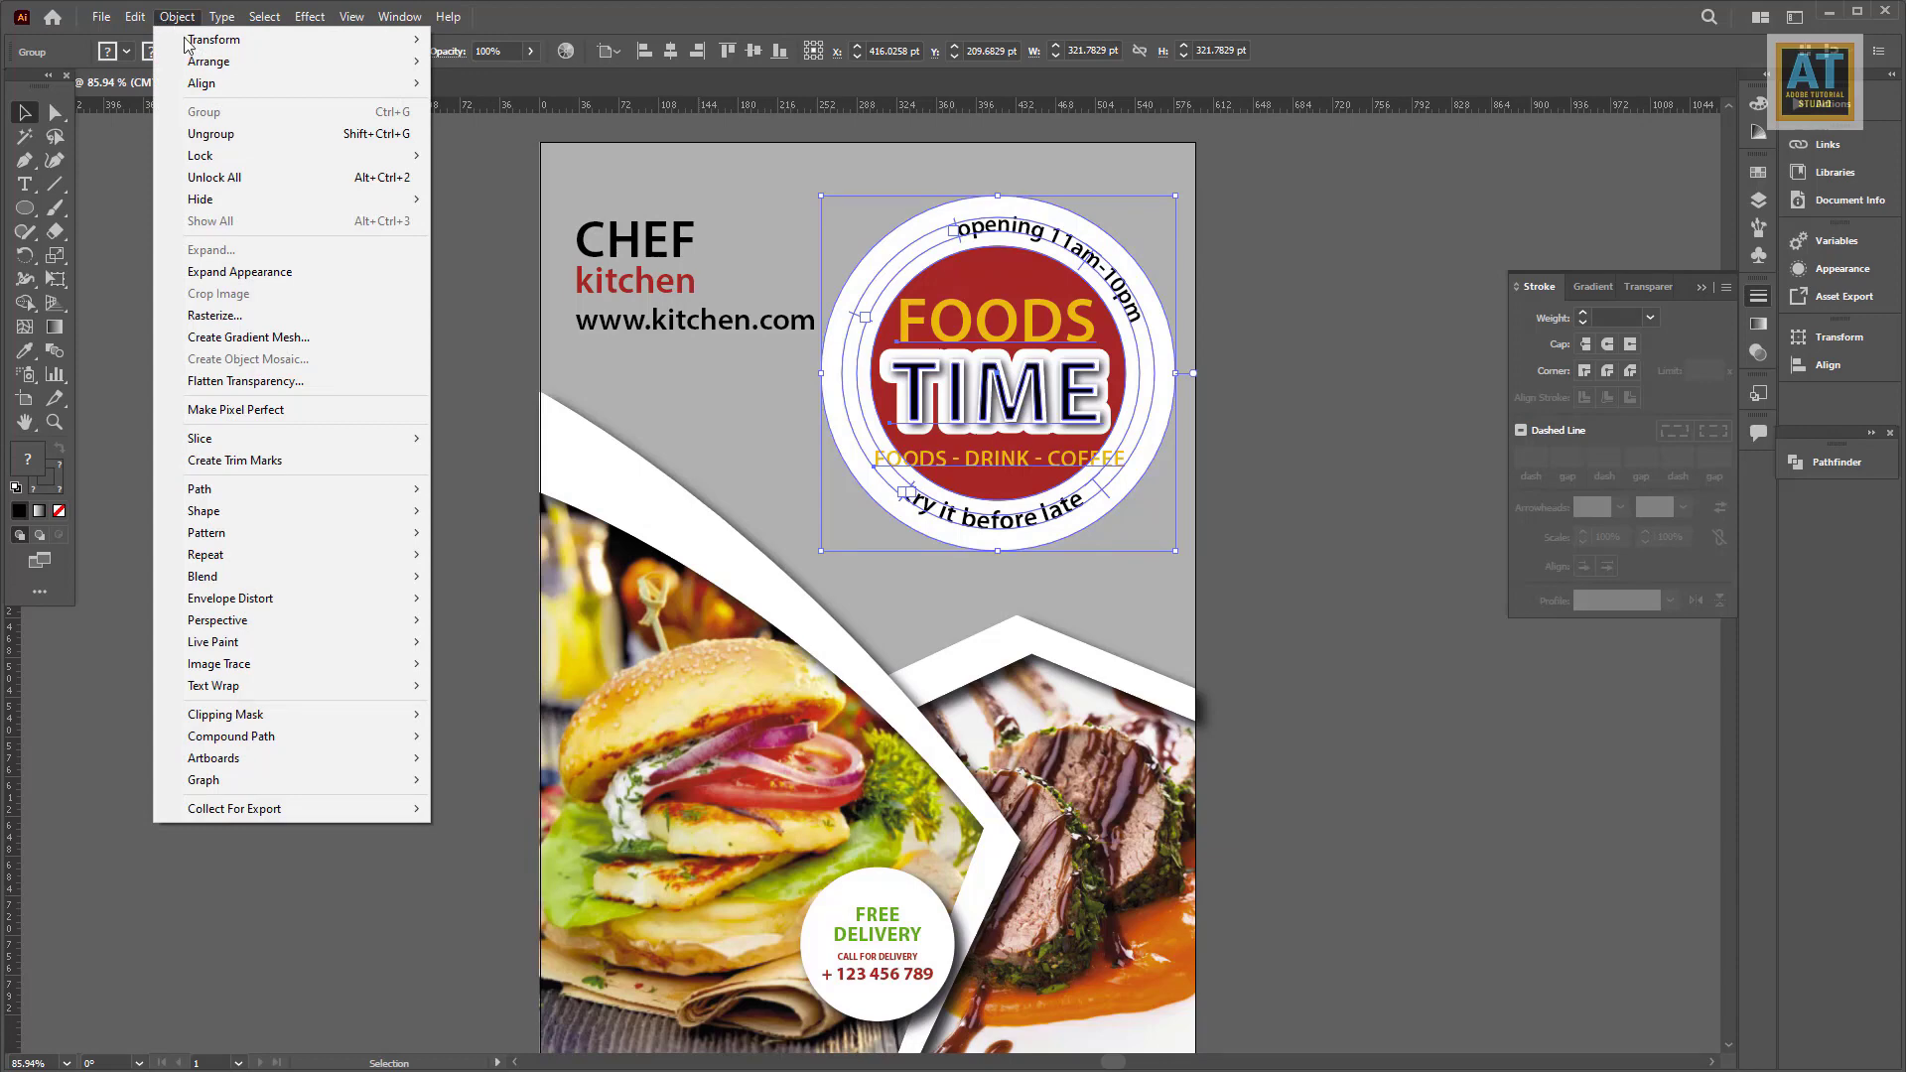
{"action": "left_click", "coordinate": [501, 275]}
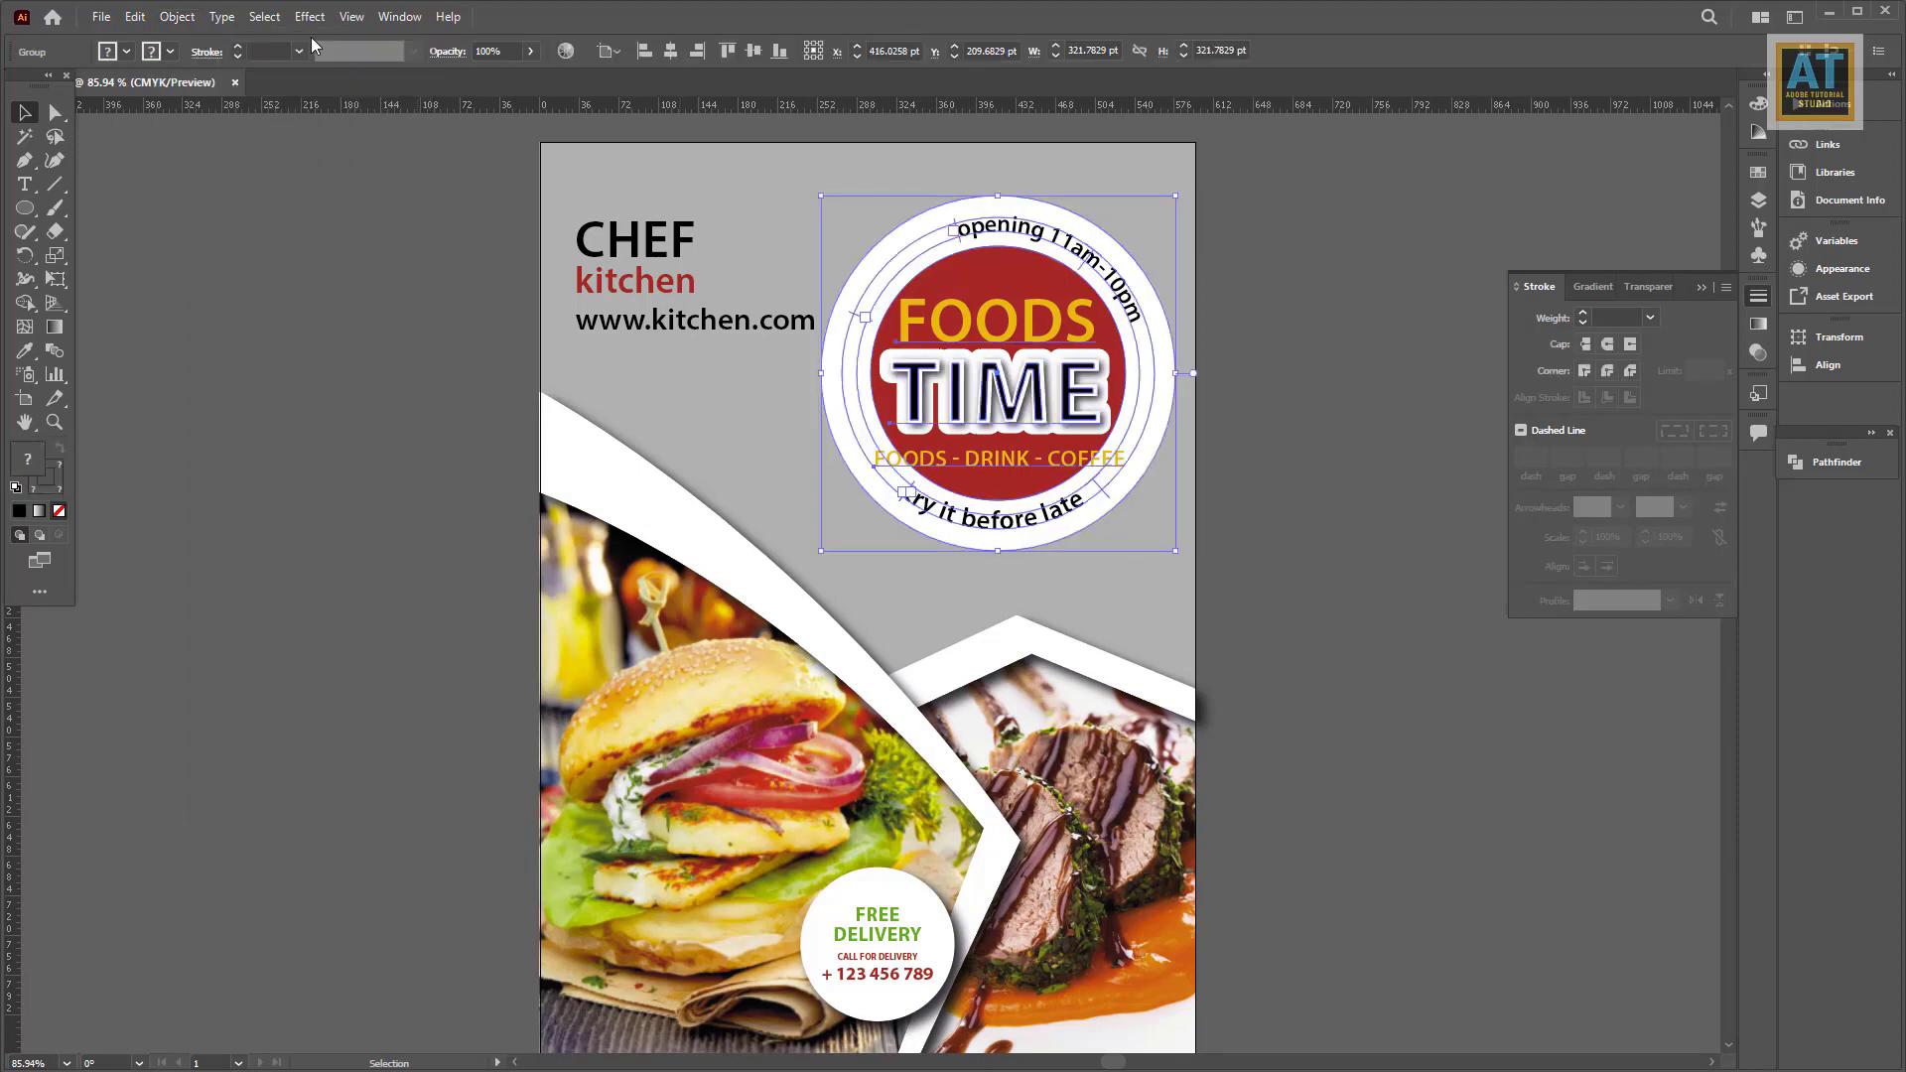
{"action": "left_click", "coordinate": [691, 304]}
{"action": "double_click", "coordinate": [757, 322]}
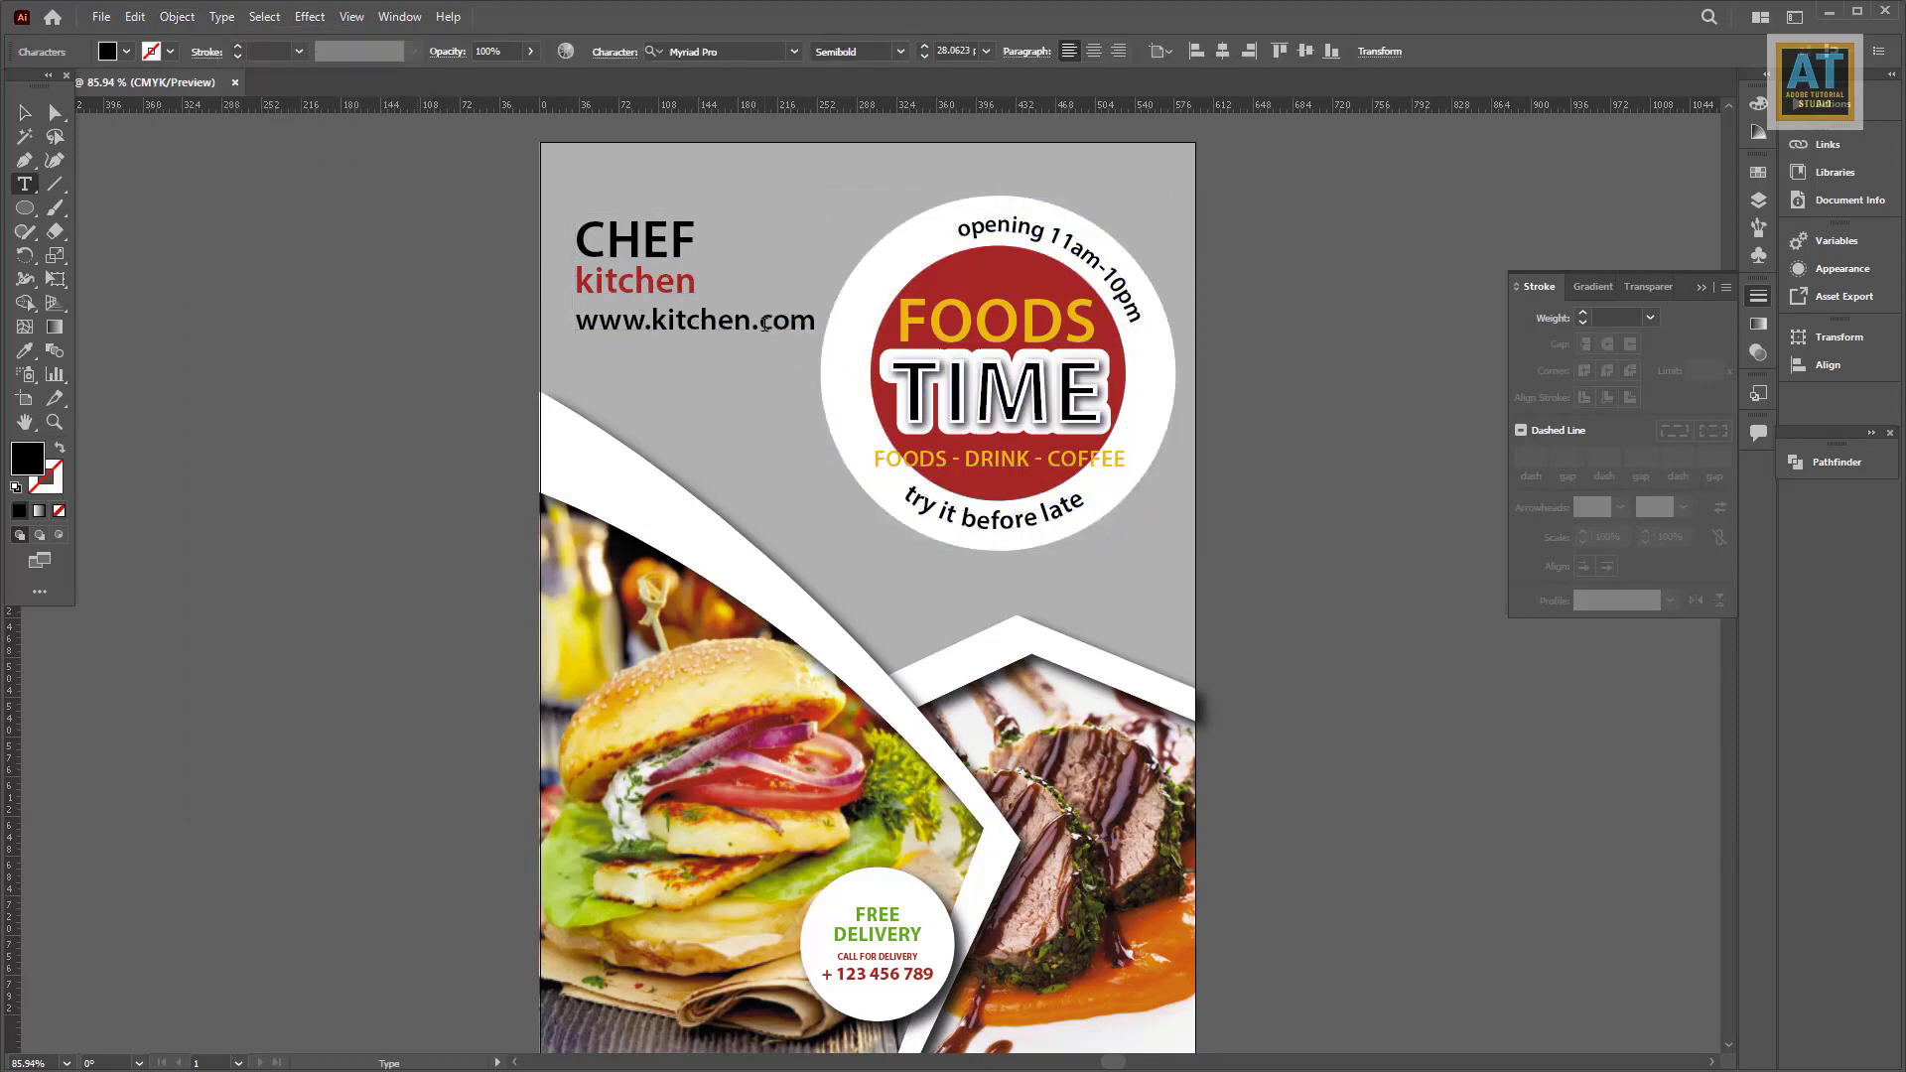
{"action": "triple_click", "coordinate": [758, 323]}
{"action": "left_click", "coordinate": [924, 58]}
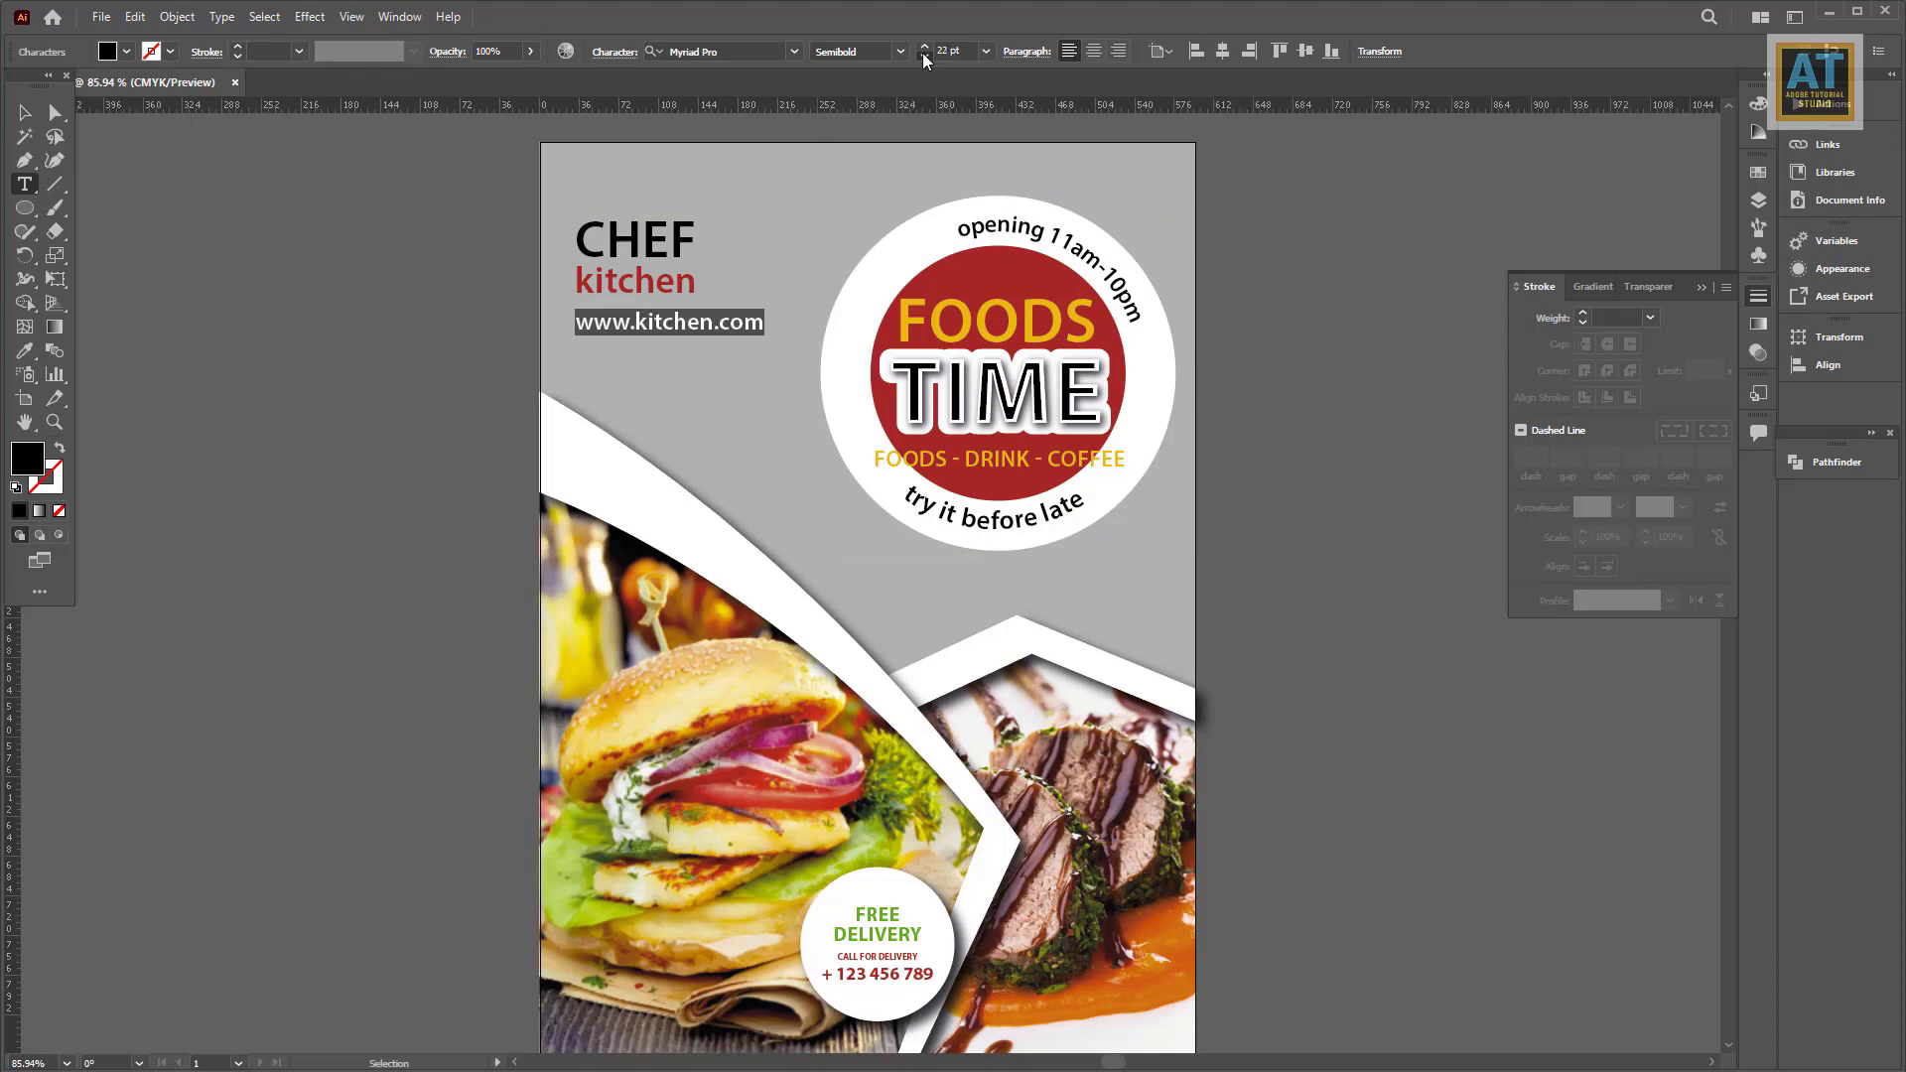
Step: Move the FOODS TIME badge down-left and the CHEF header right and down
{"action": "left_click", "coordinate": [25, 112]}
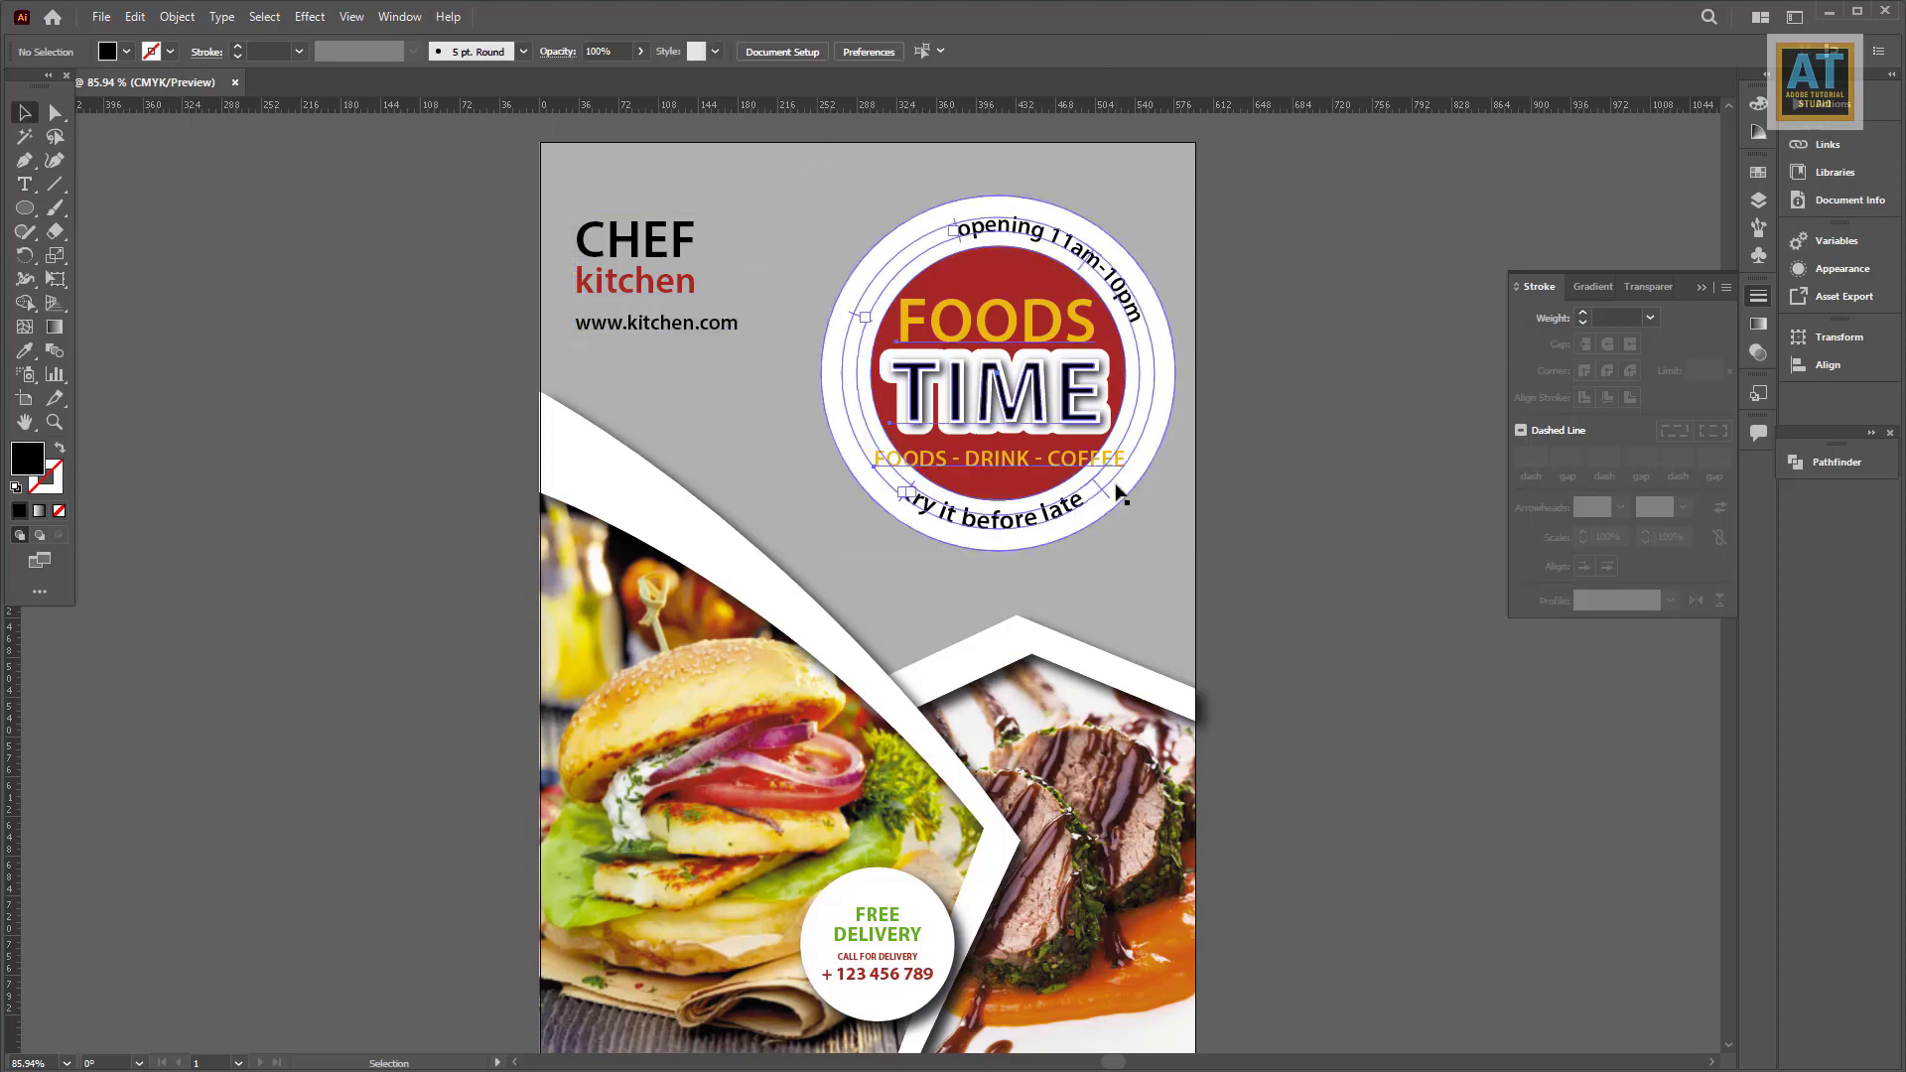
{"action": "left_click_drag", "start_coordinate": [1119, 489], "coordinate": [1098, 515]}
{"action": "left_click_drag", "start_coordinate": [709, 337], "coordinate": [735, 361]}
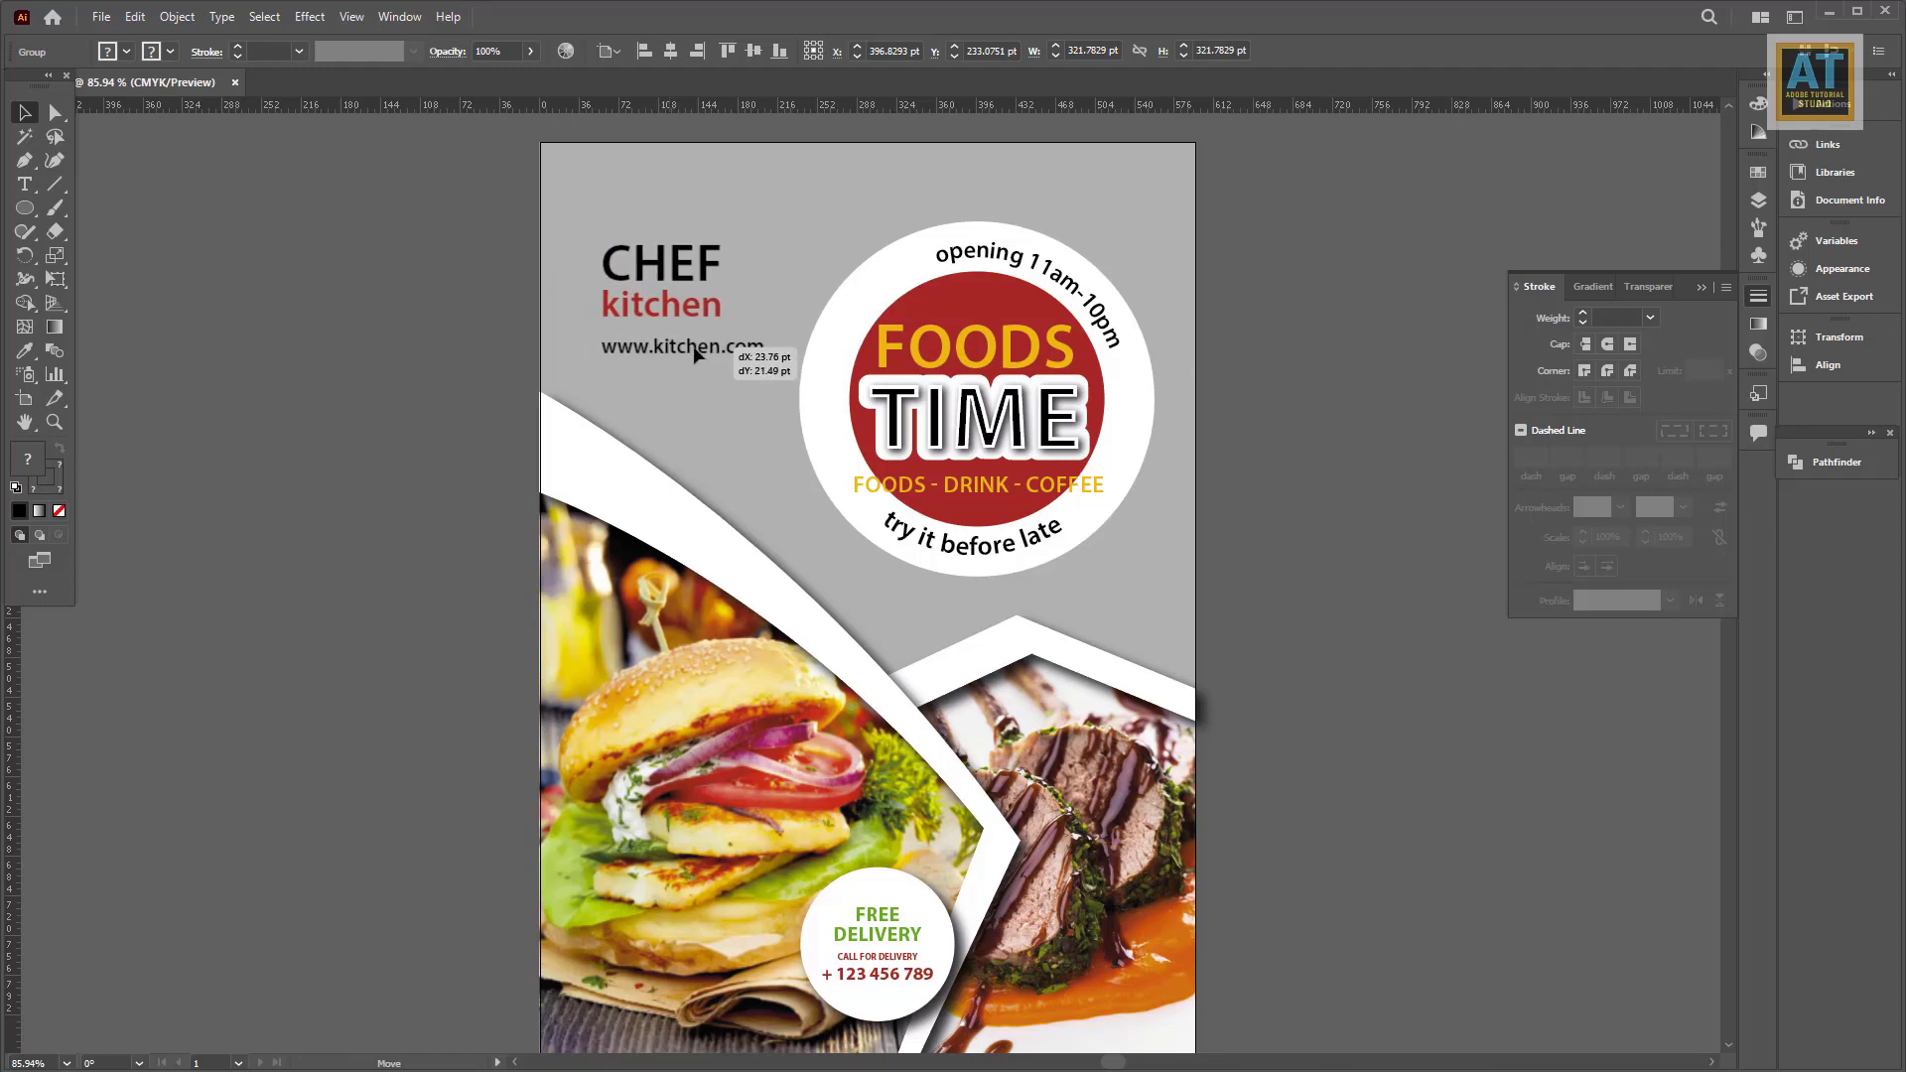
{"action": "left_click", "coordinate": [1229, 496]}
{"action": "mouse_move", "coordinate": [1179, 647]}
{"action": "left_mouse_down"}
{"action": "mouse_move", "coordinate": [1200, 578]}
{"action": "mouse_move", "coordinate": [1206, 608]}
{"action": "left_mouse_up"}
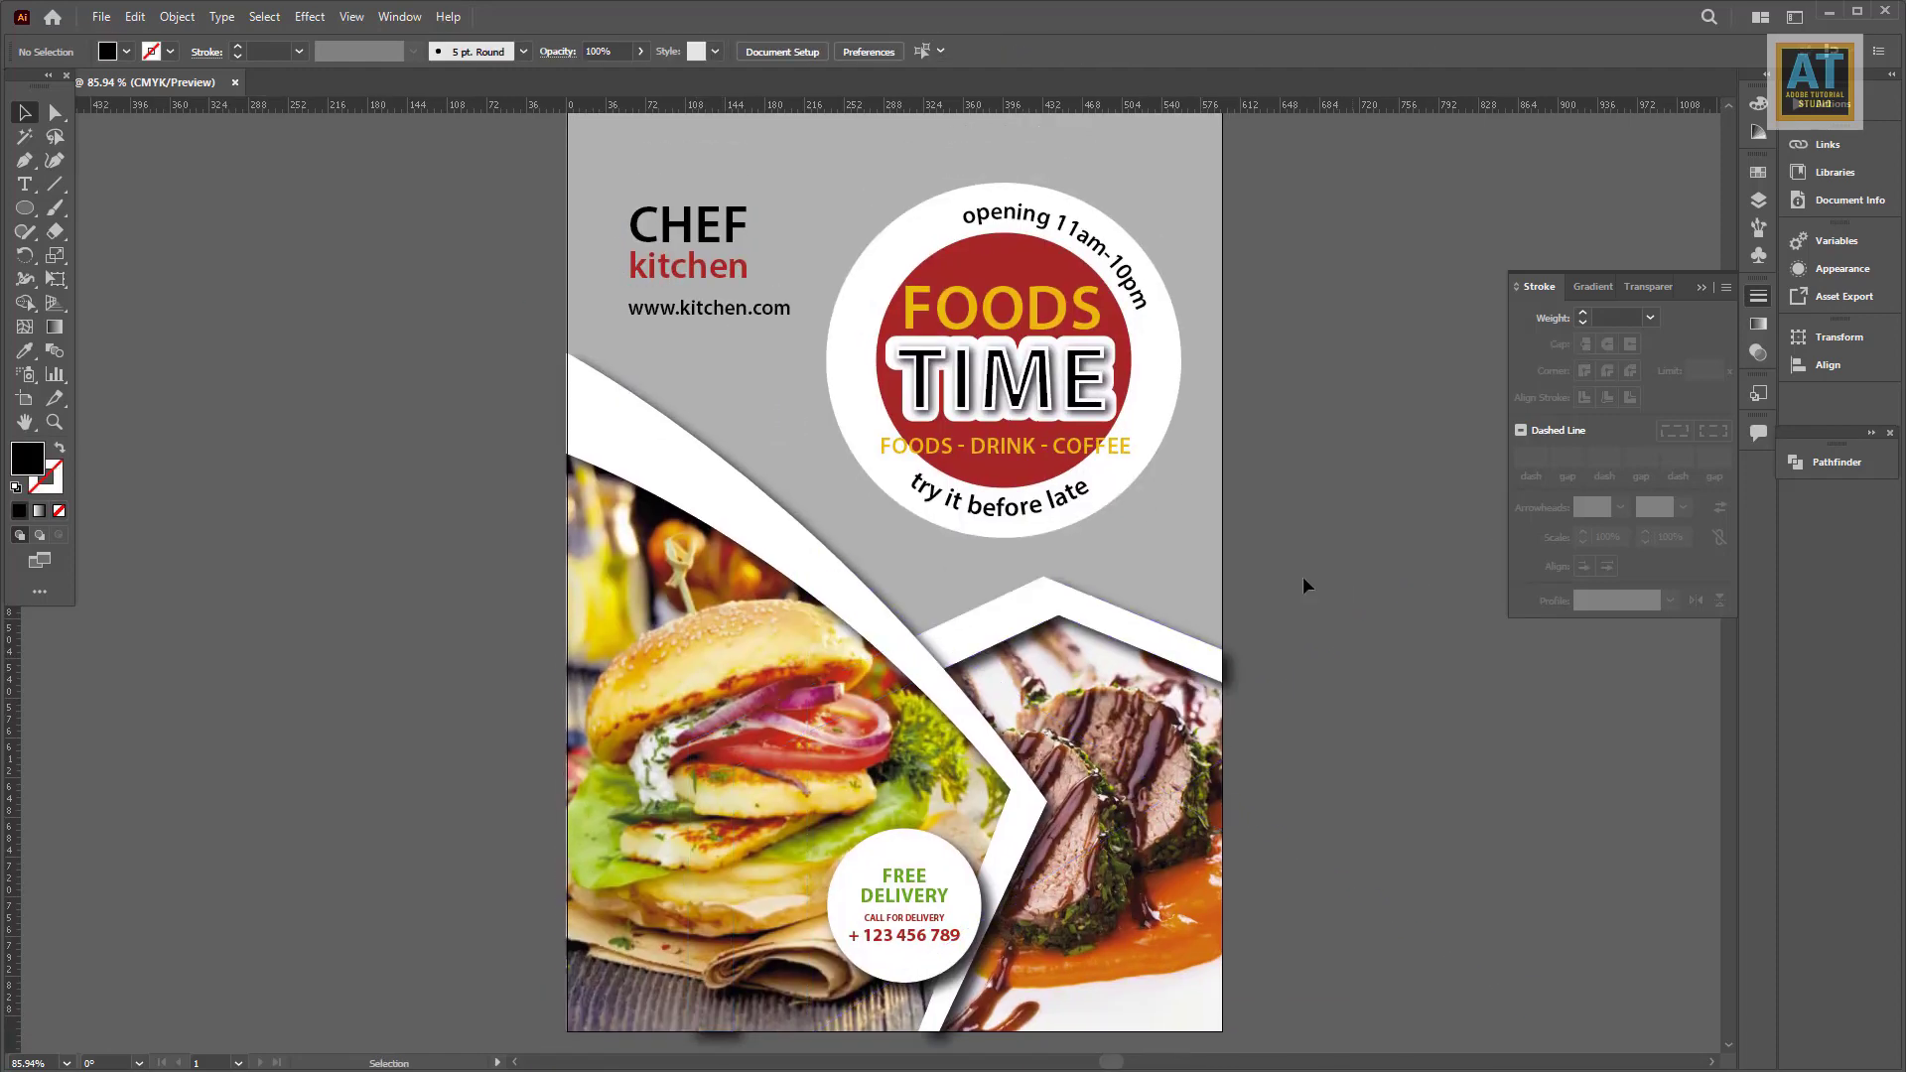
Step: Duplicate the grey background rectangle beside the poster and group all the poster artwork
{"action": "scroll", "coordinate": [1264, 524], "scroll_direction": "down", "scroll_amount": 2}
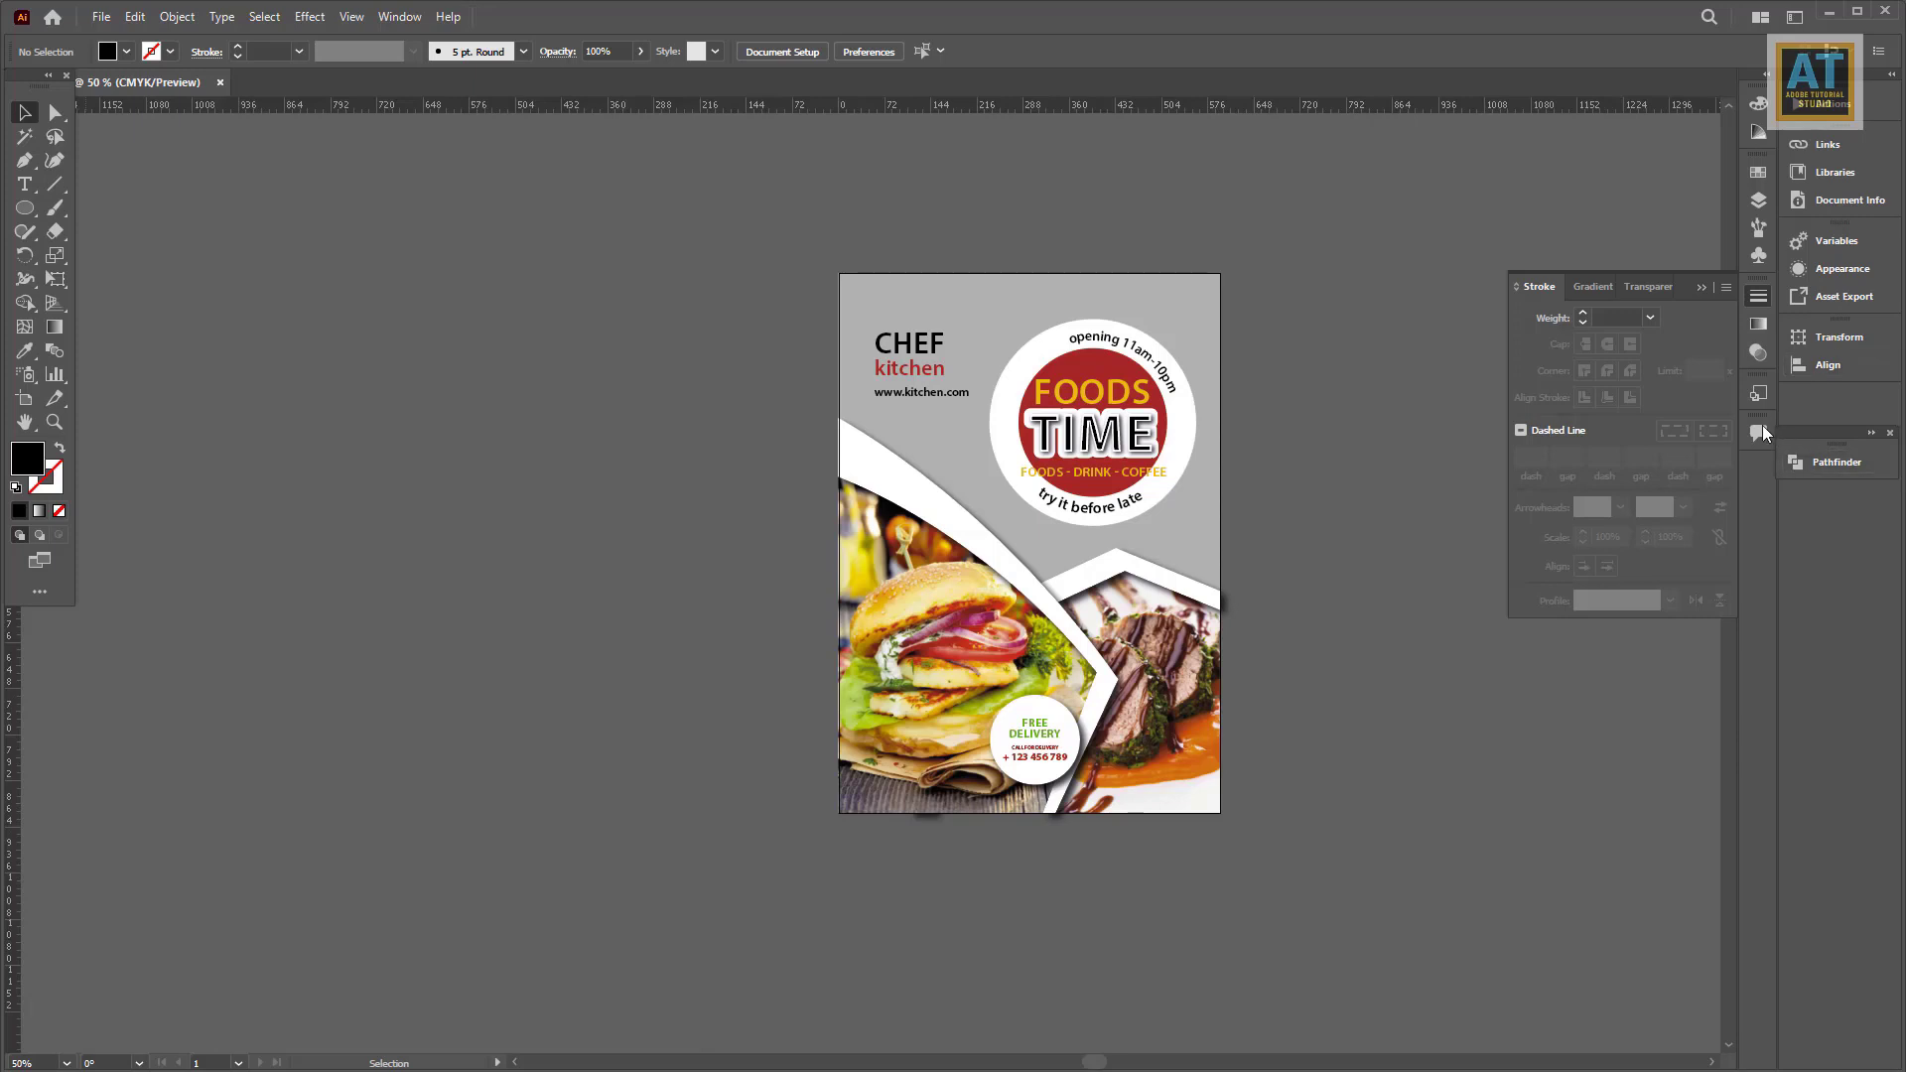
{"action": "left_click", "coordinate": [1709, 288]}
{"action": "left_click", "coordinate": [1758, 201]}
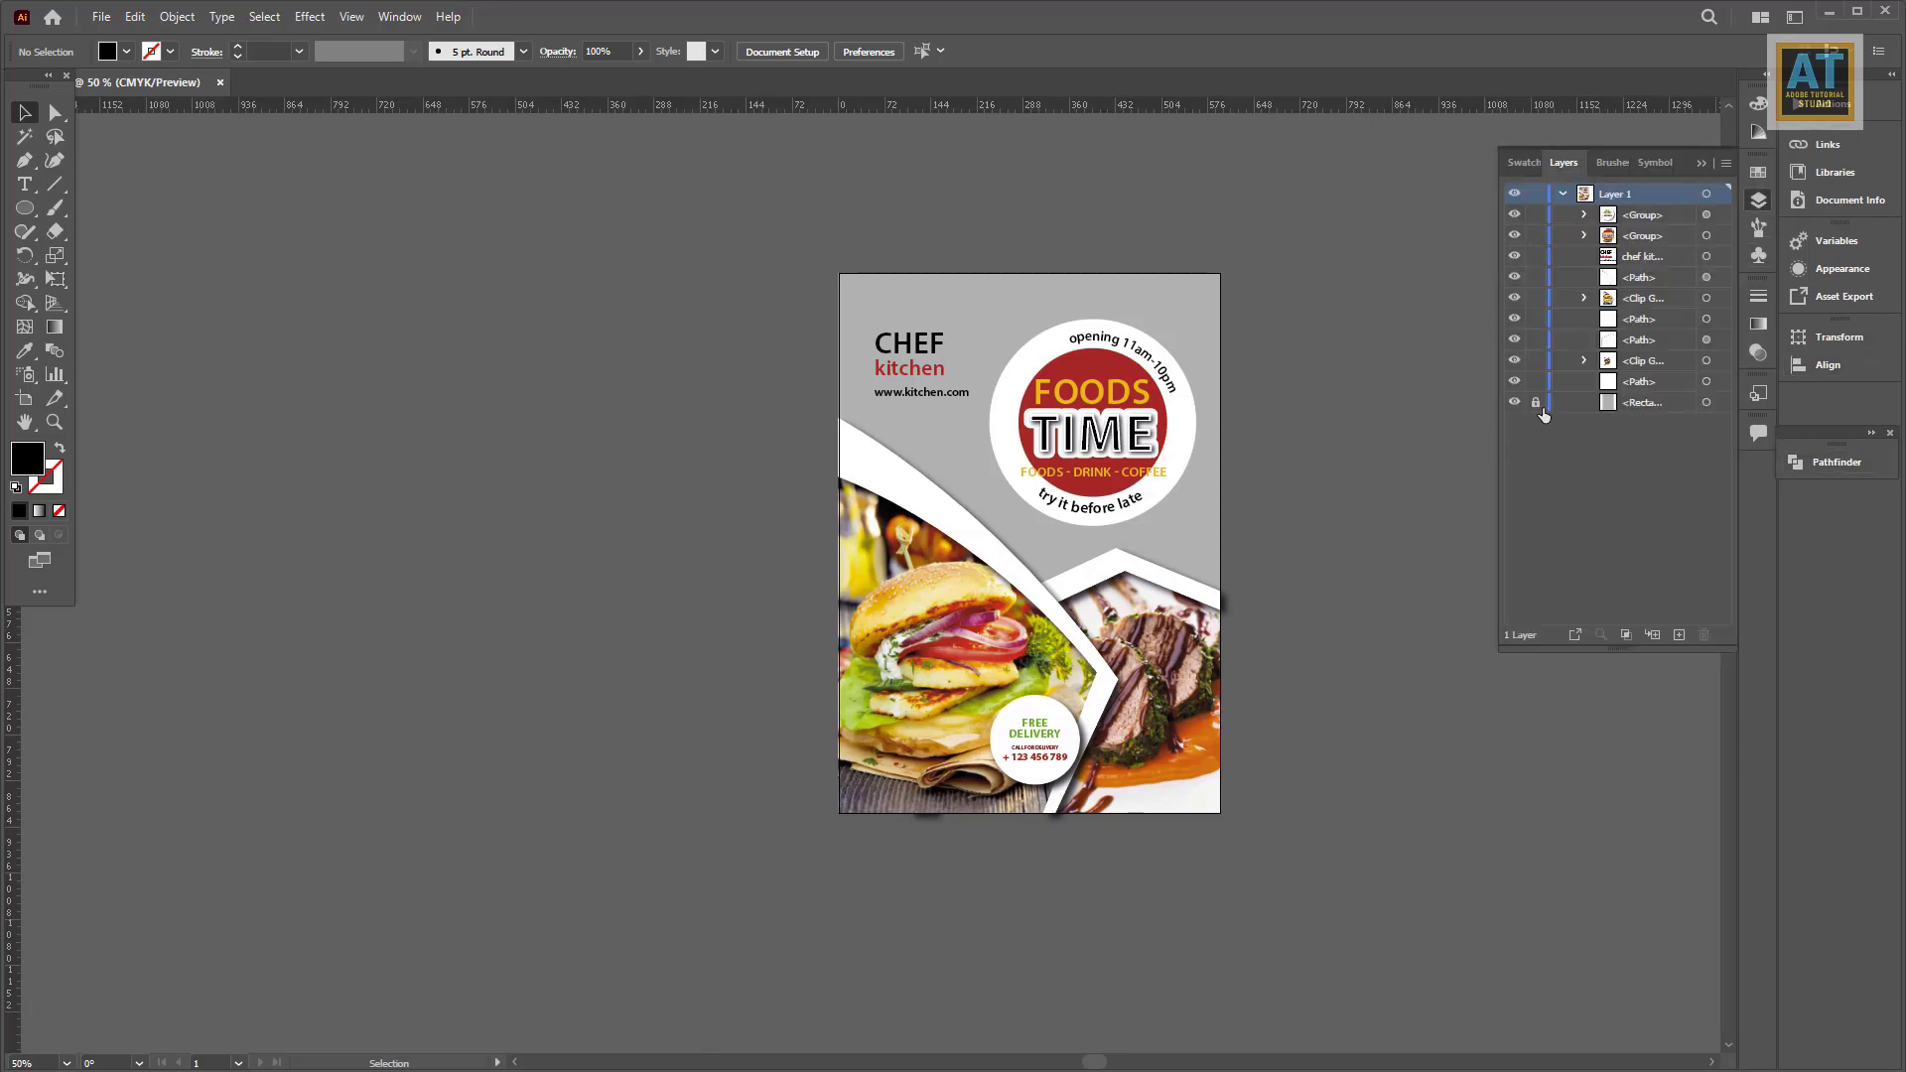
{"action": "left_click_drag", "start_coordinate": [975, 301], "coordinate": [364, 301]}
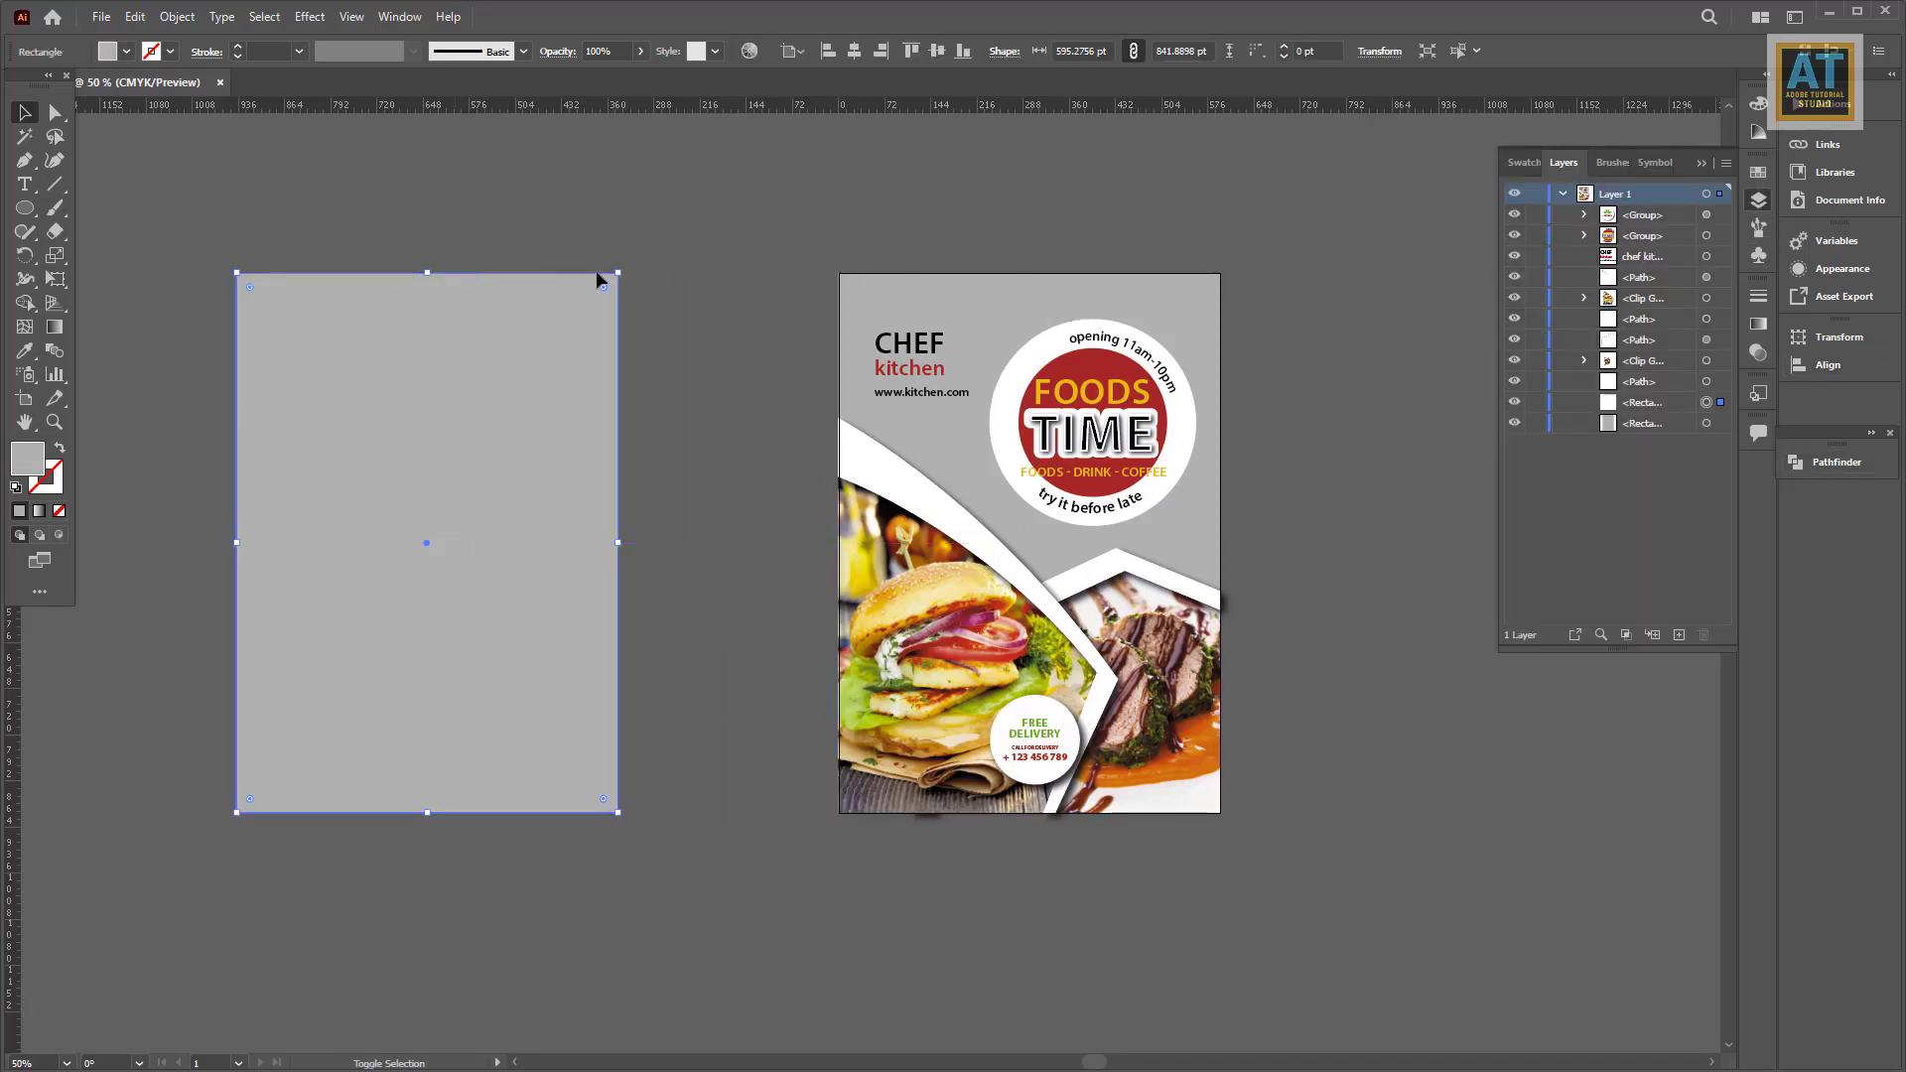
{"action": "left_click", "coordinate": [695, 913]}
{"action": "left_click_drag", "start_coordinate": [1281, 853], "coordinate": [794, 238]}
{"action": "left_click", "coordinate": [164, 17]}
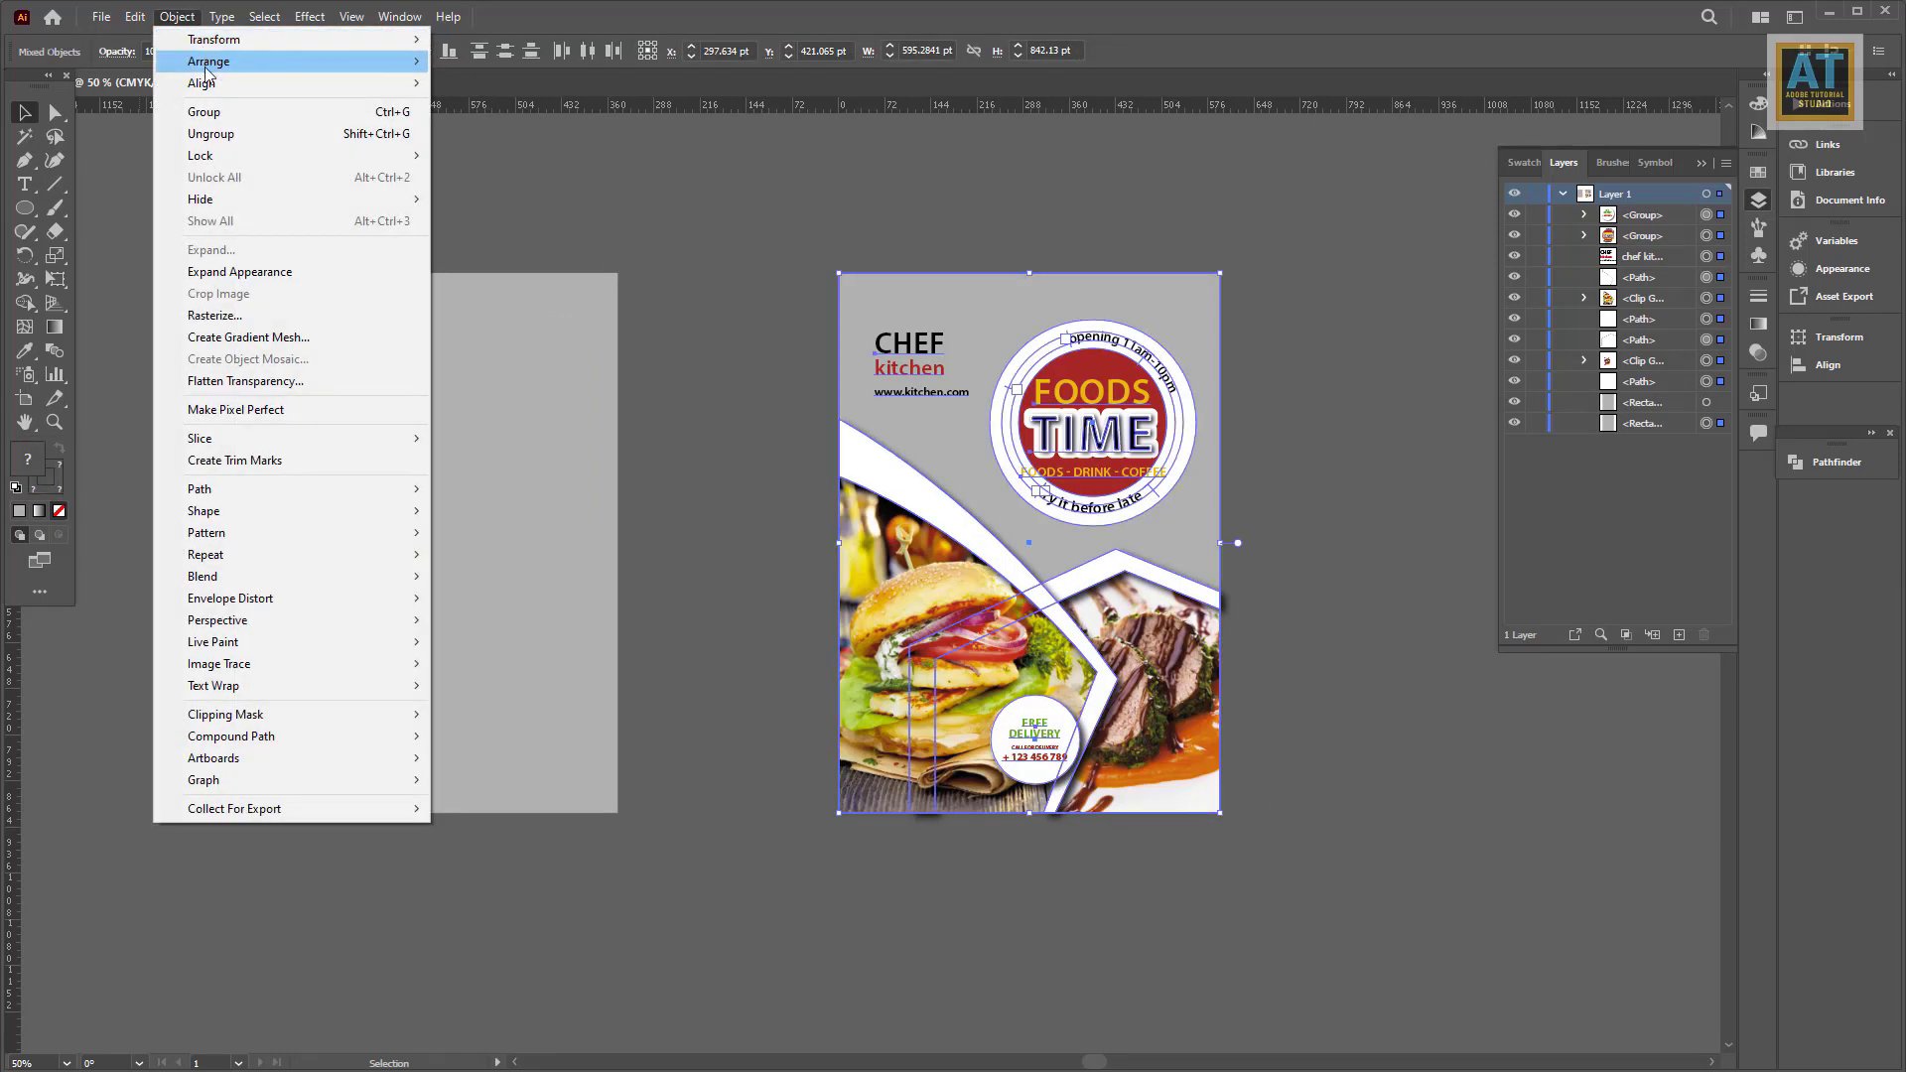
{"action": "left_click", "coordinate": [199, 103]}
Step: Centre the rectangle copy and poster group on the artboard and make a clipping mask
{"action": "left_click", "coordinate": [397, 392]}
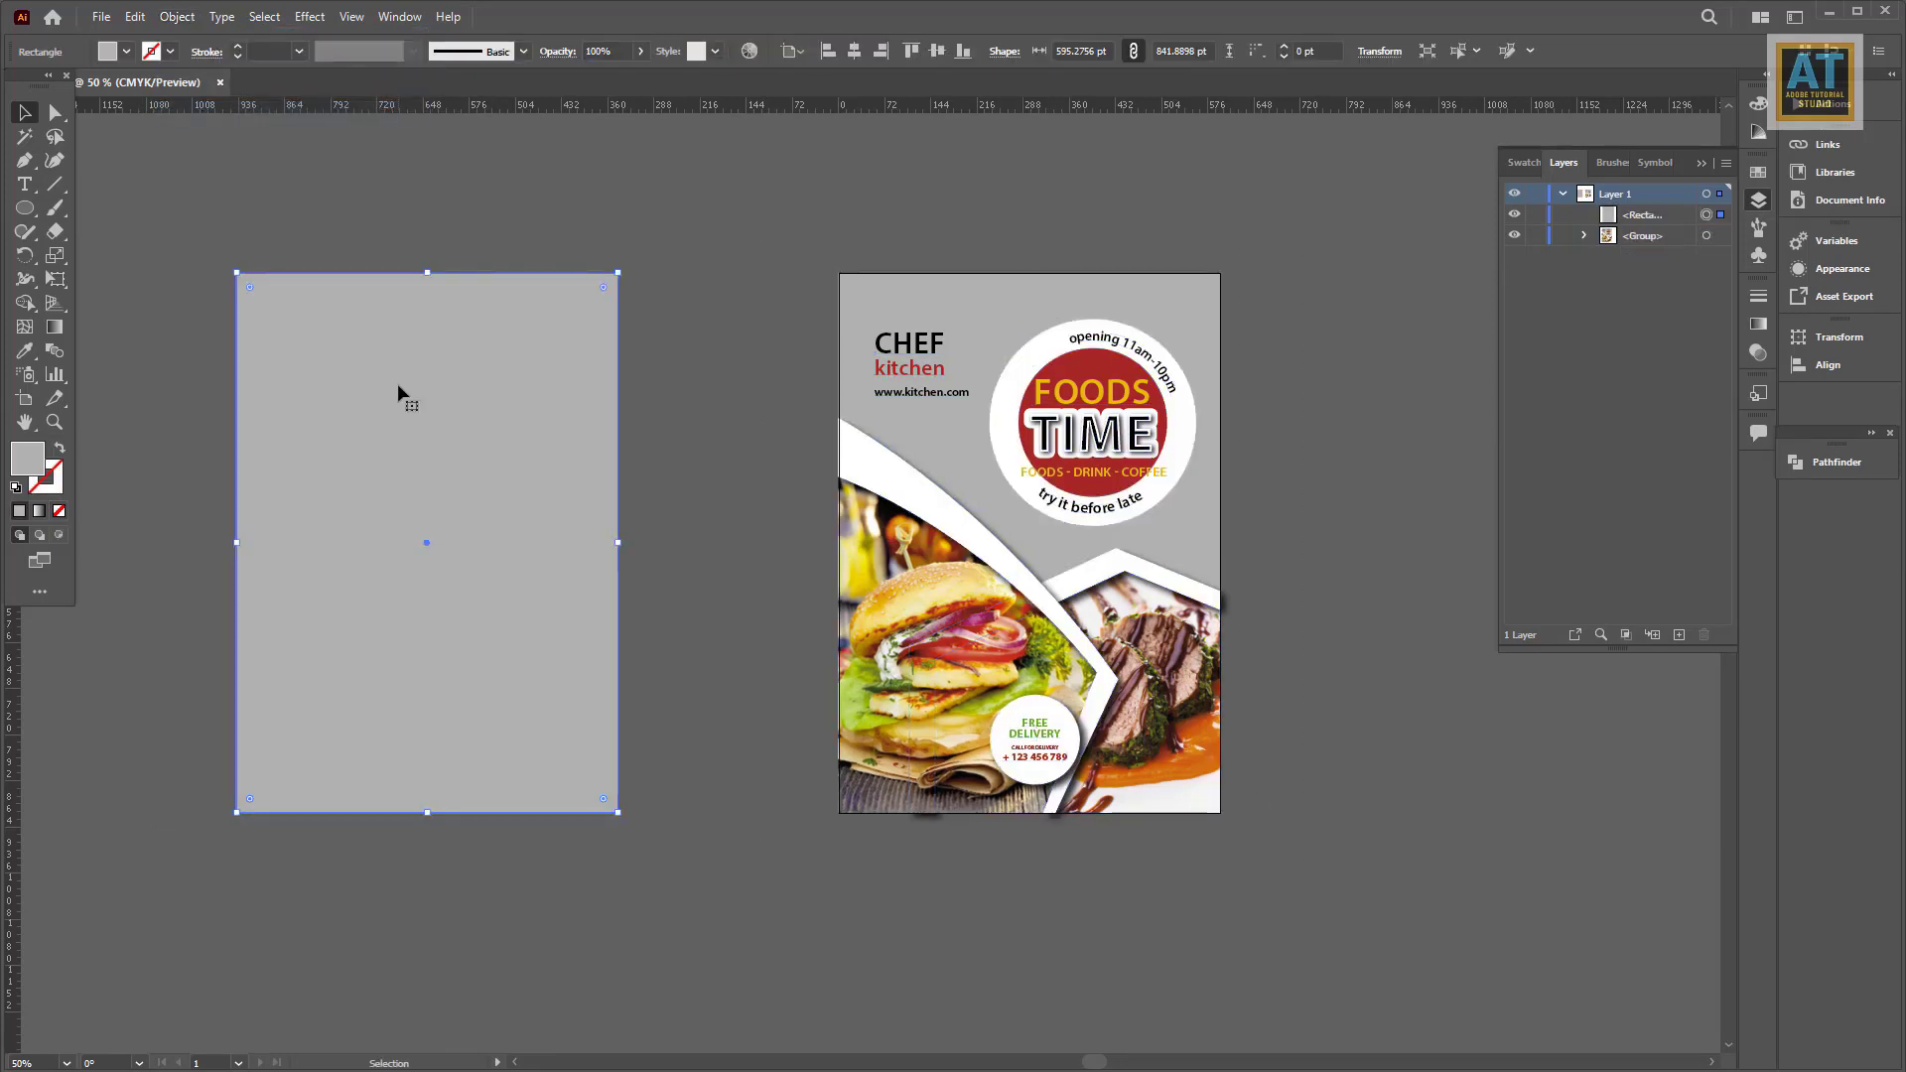
{"action": "left_click", "coordinate": [973, 451], "text": "shift"}
{"action": "left_click", "coordinate": [342, 54]}
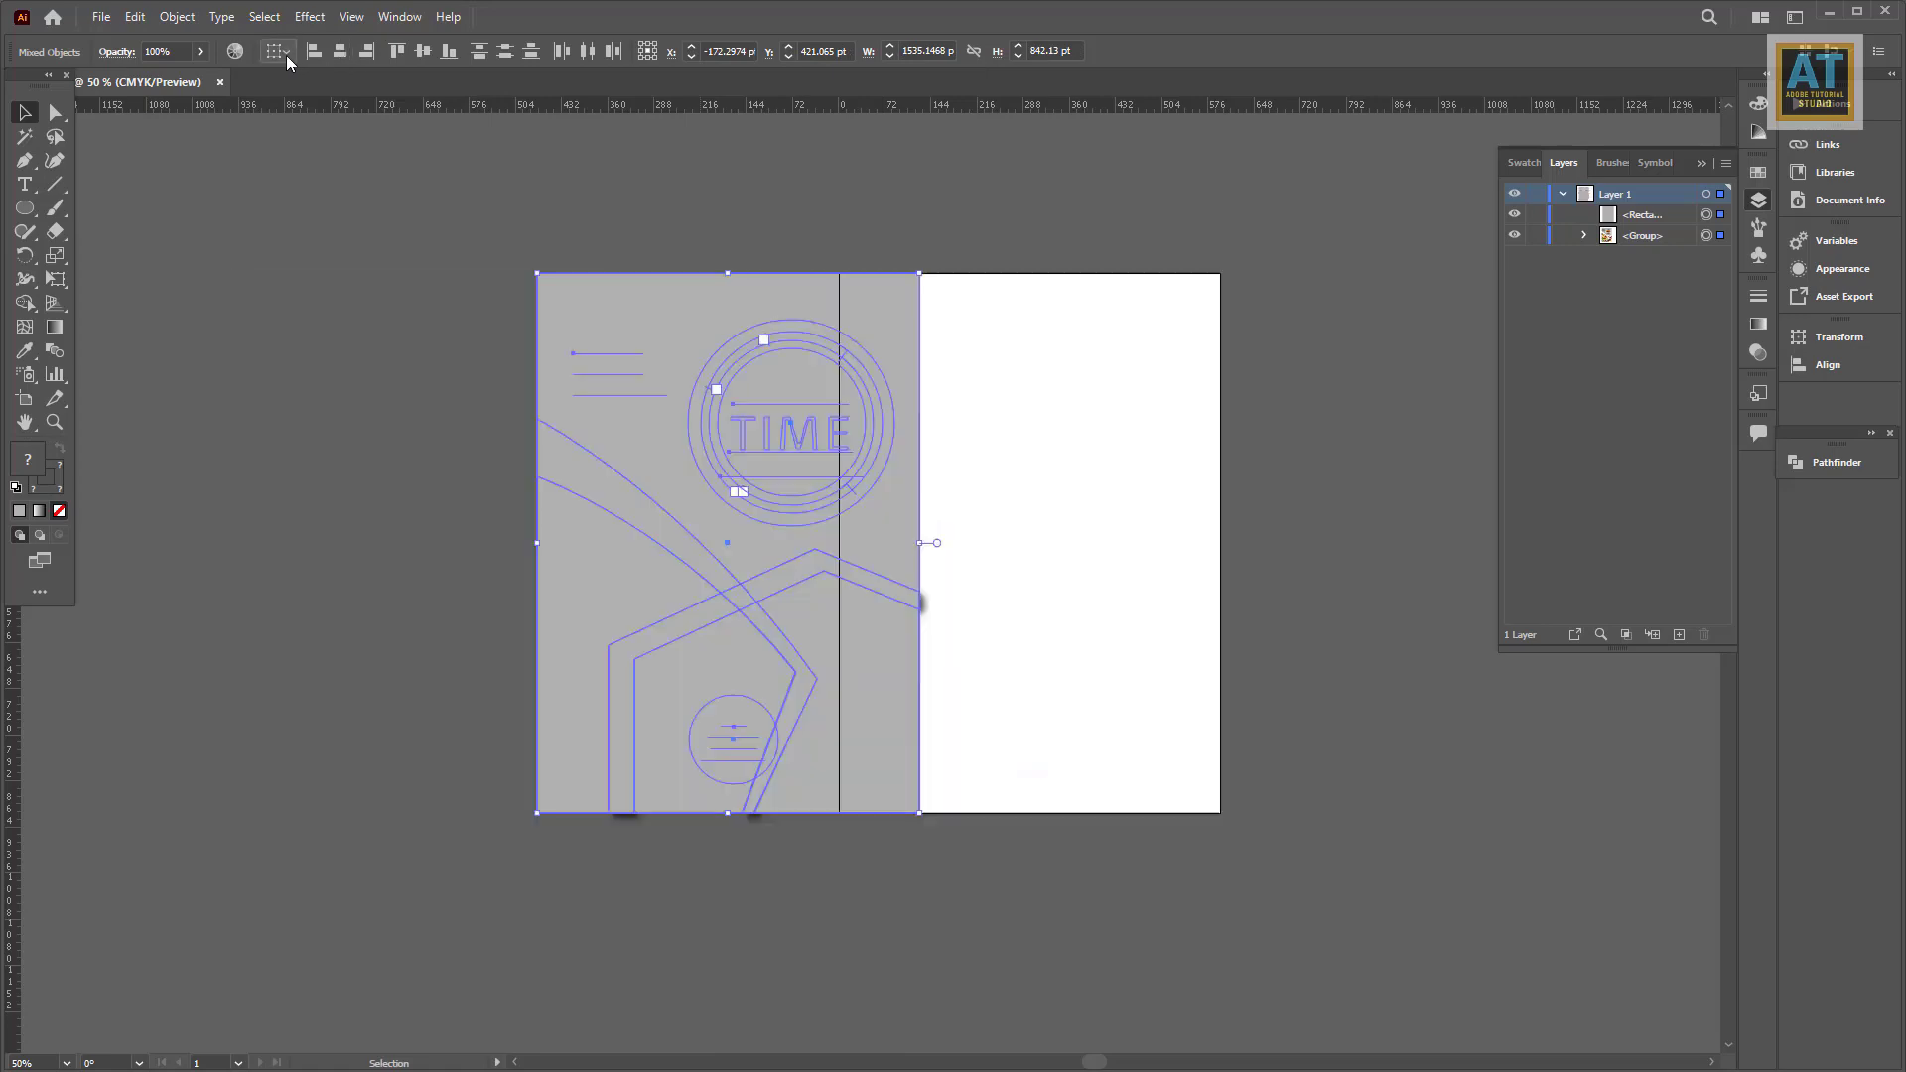
{"action": "left_click", "coordinate": [278, 51]}
{"action": "left_click", "coordinate": [289, 119]}
{"action": "left_click", "coordinate": [339, 51]}
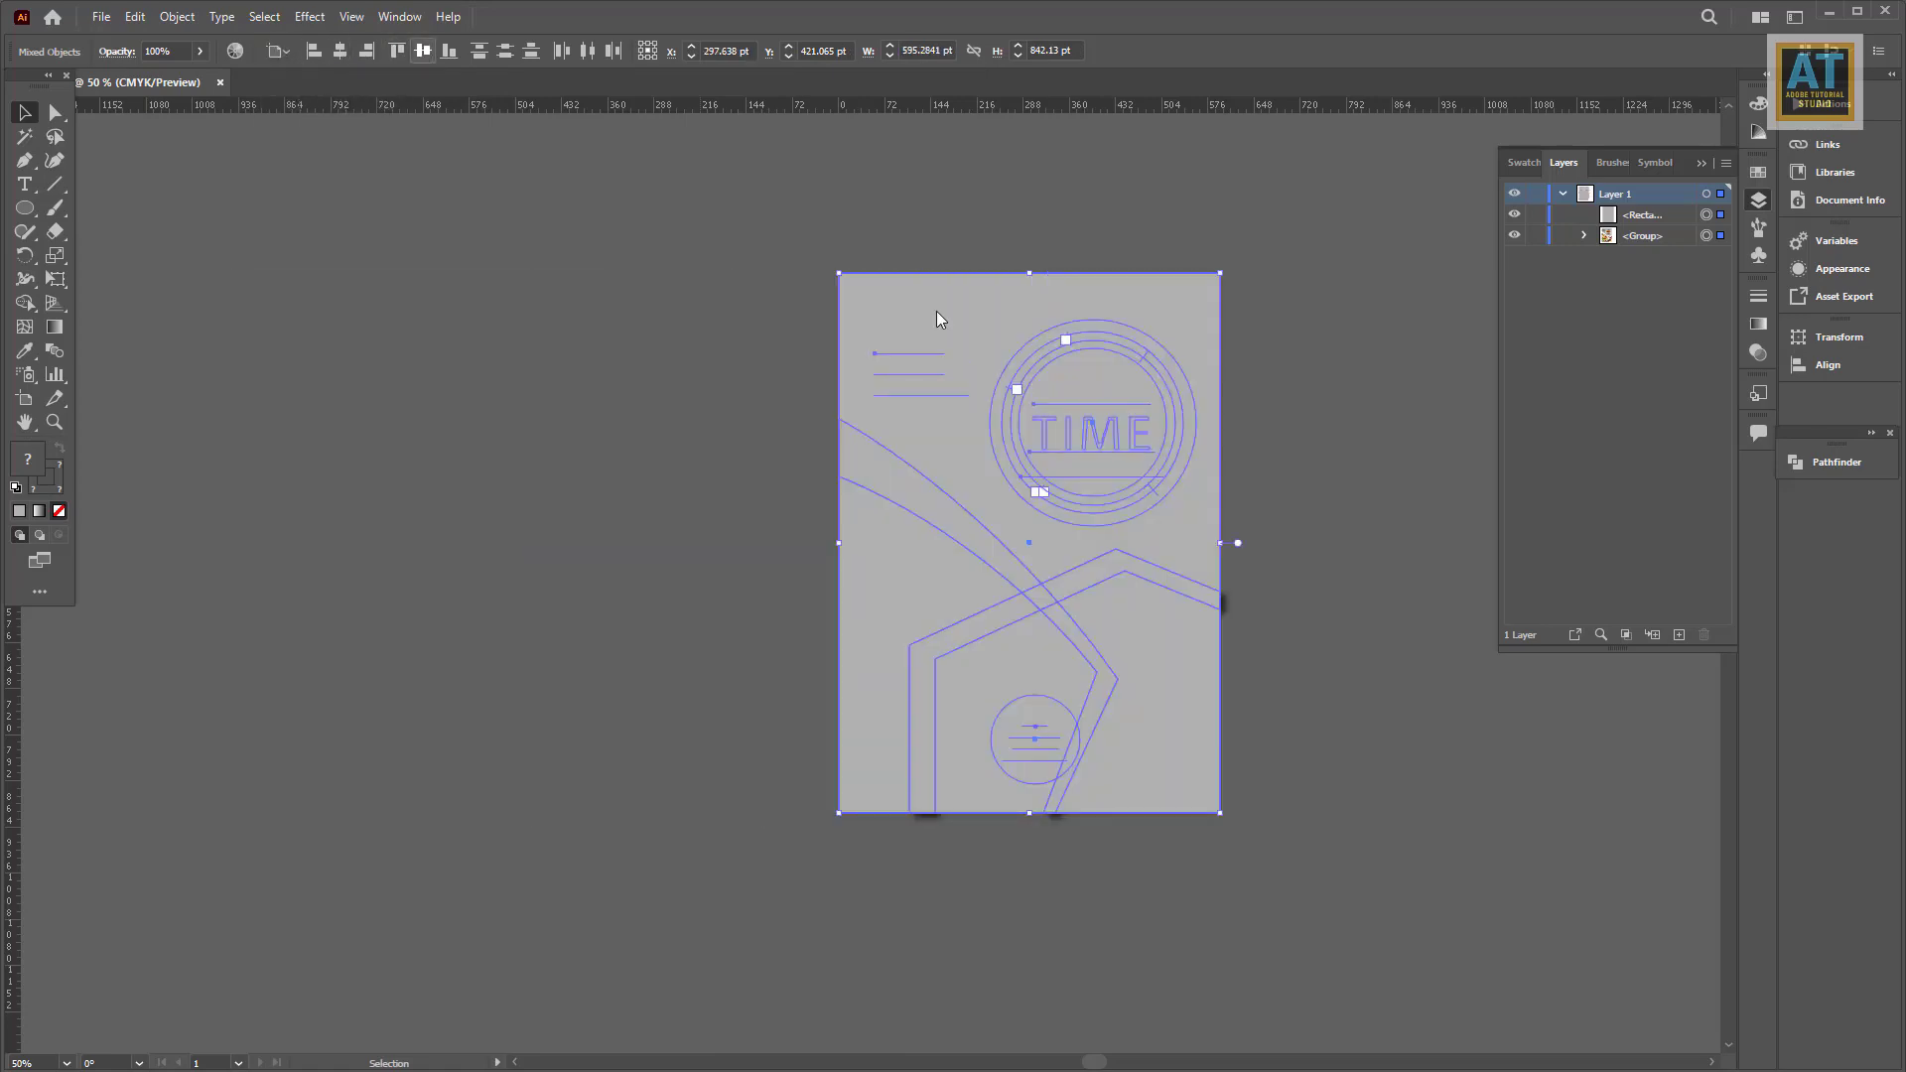
{"action": "right_click", "coordinate": [1083, 417]}
{"action": "left_click", "coordinate": [1132, 586]}
{"action": "key", "text": "ctrl+0"}
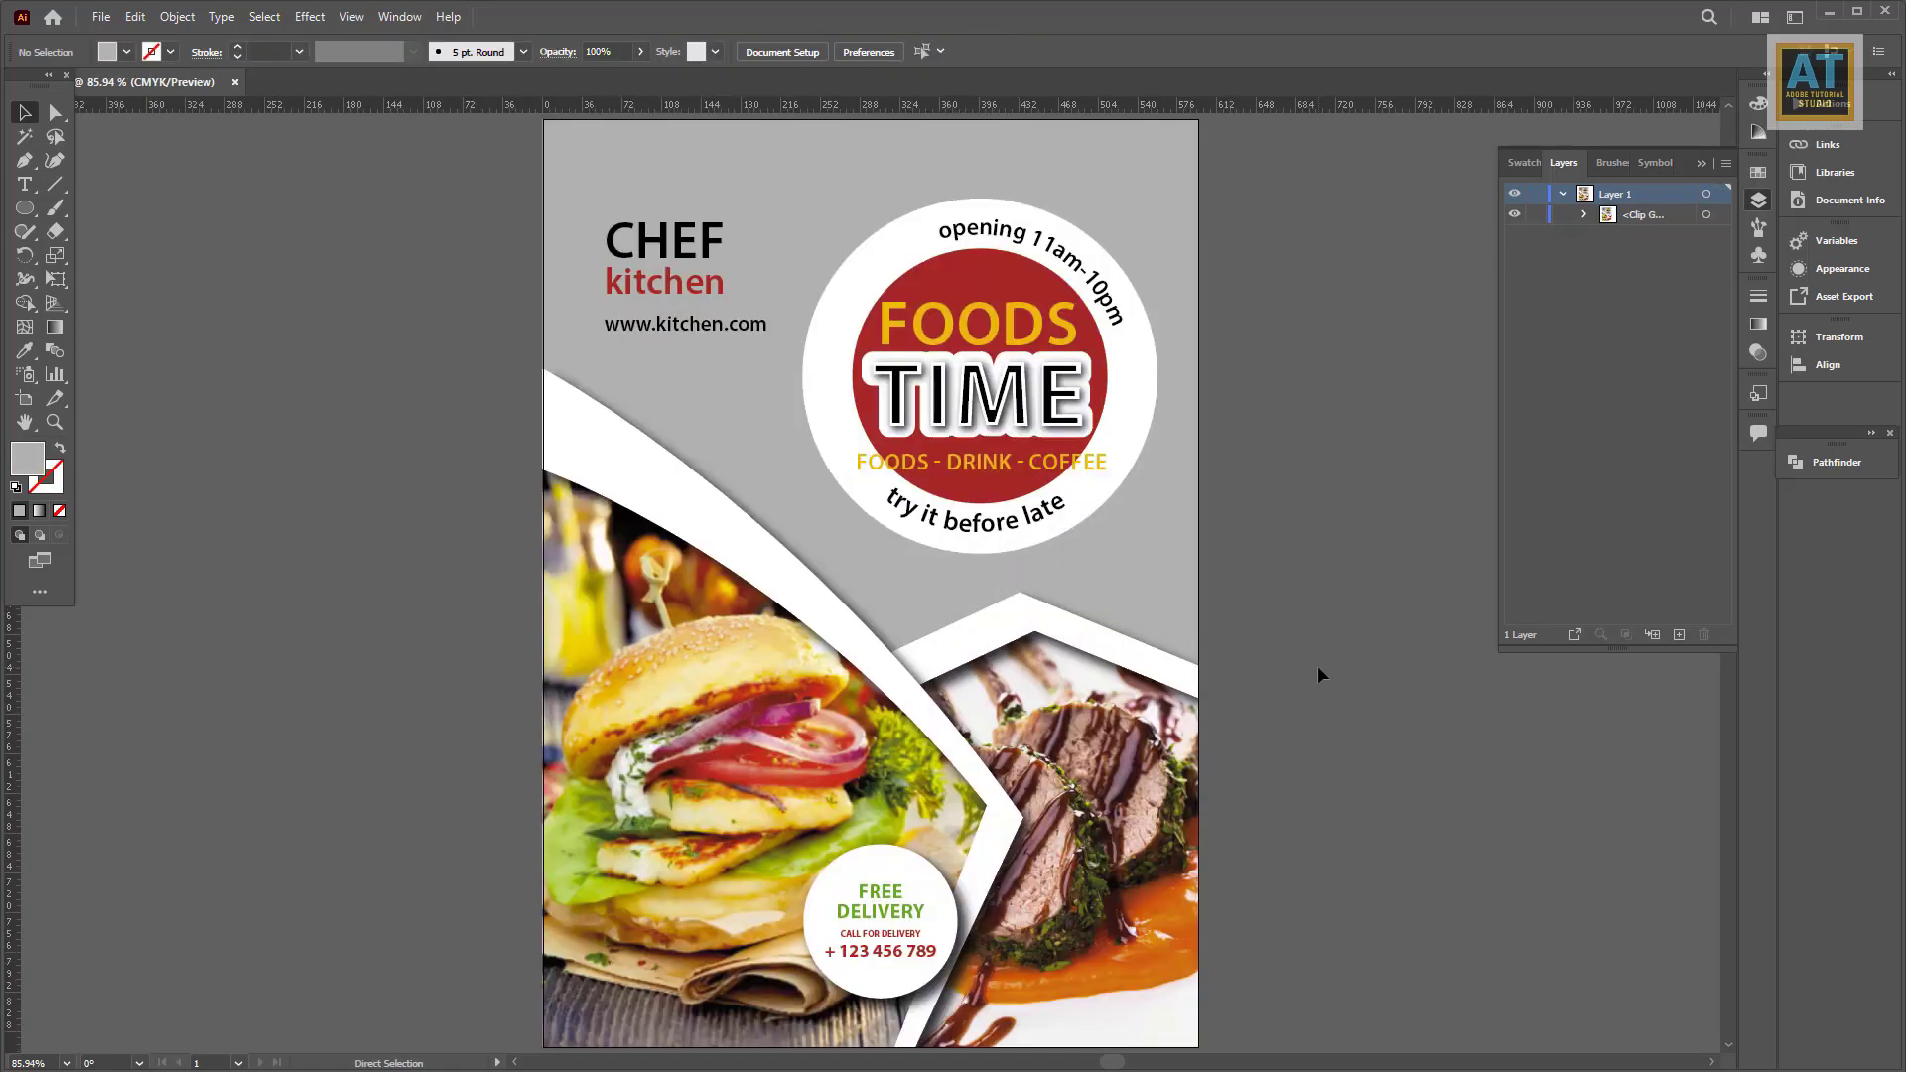